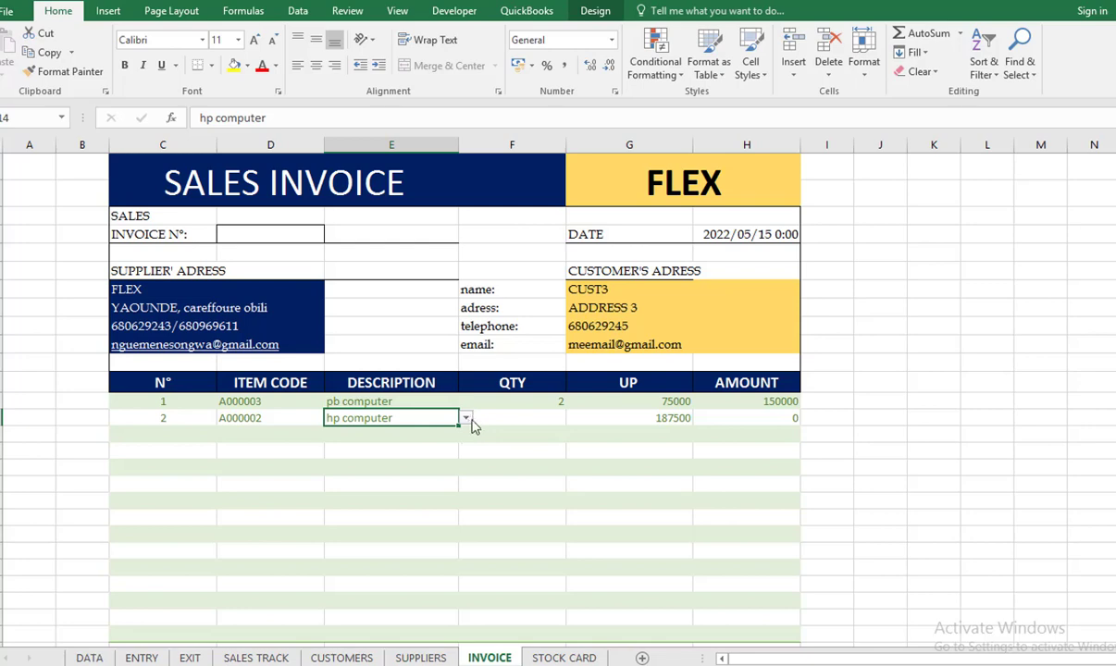
# Step: Choose hp computer as the description for the third item line of the sales invoice
pyautogui.click(449, 436)
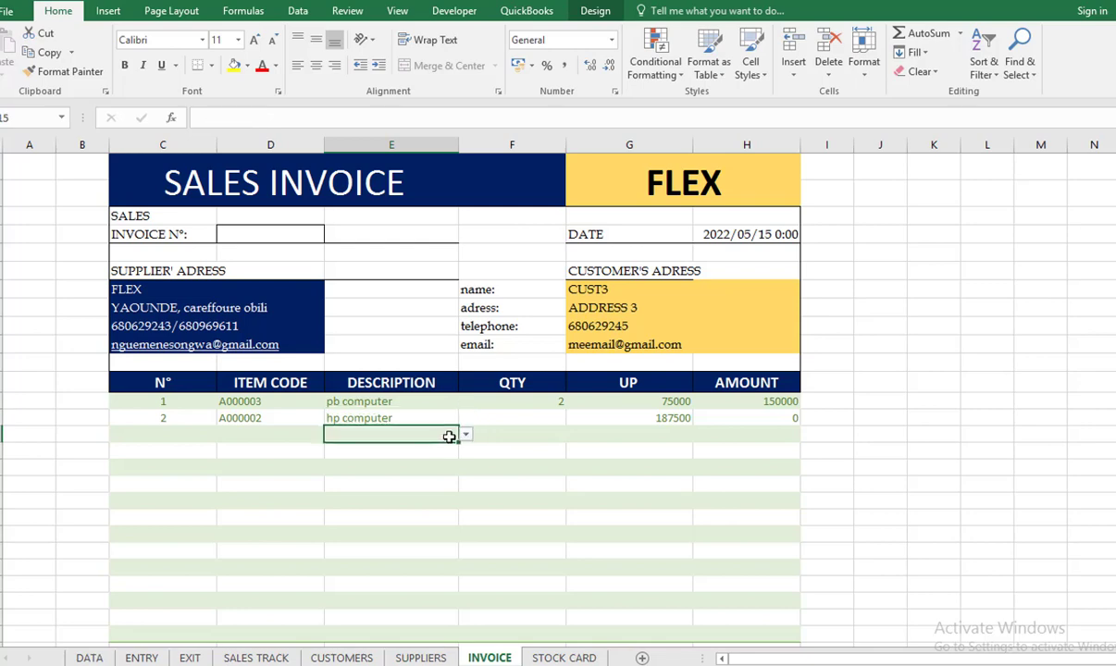
pyautogui.click(465, 435)
pyautogui.click(440, 469)
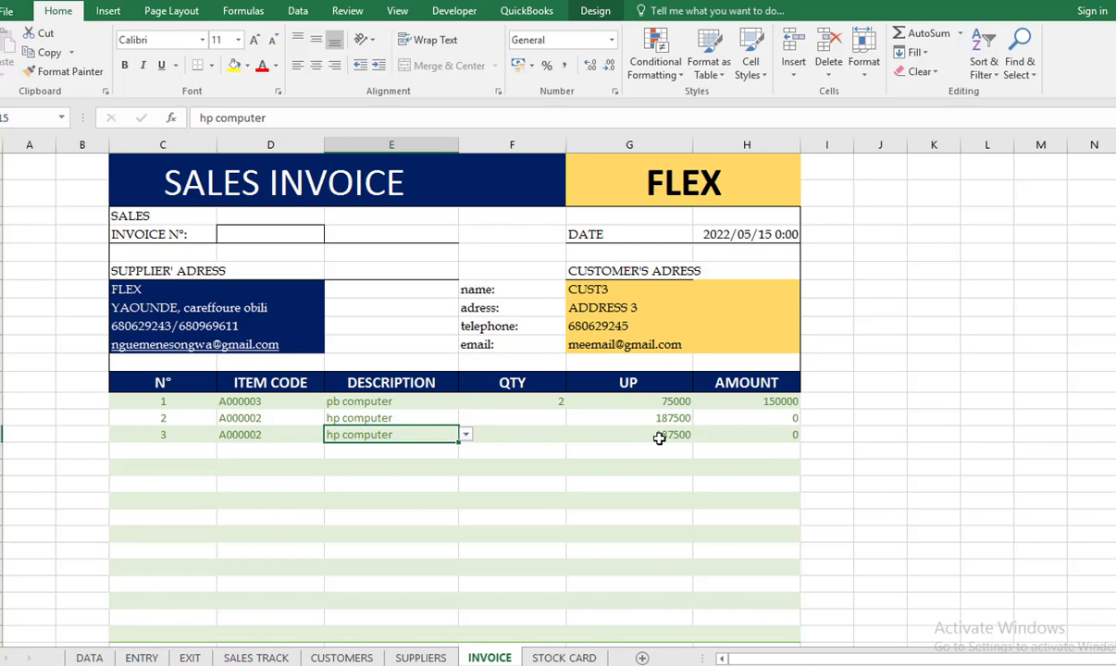
# Step: Review the STOCK CARD layout, the EXIT form's columns and the item names and prices on the DATA sheet
pyautogui.click(566, 657)
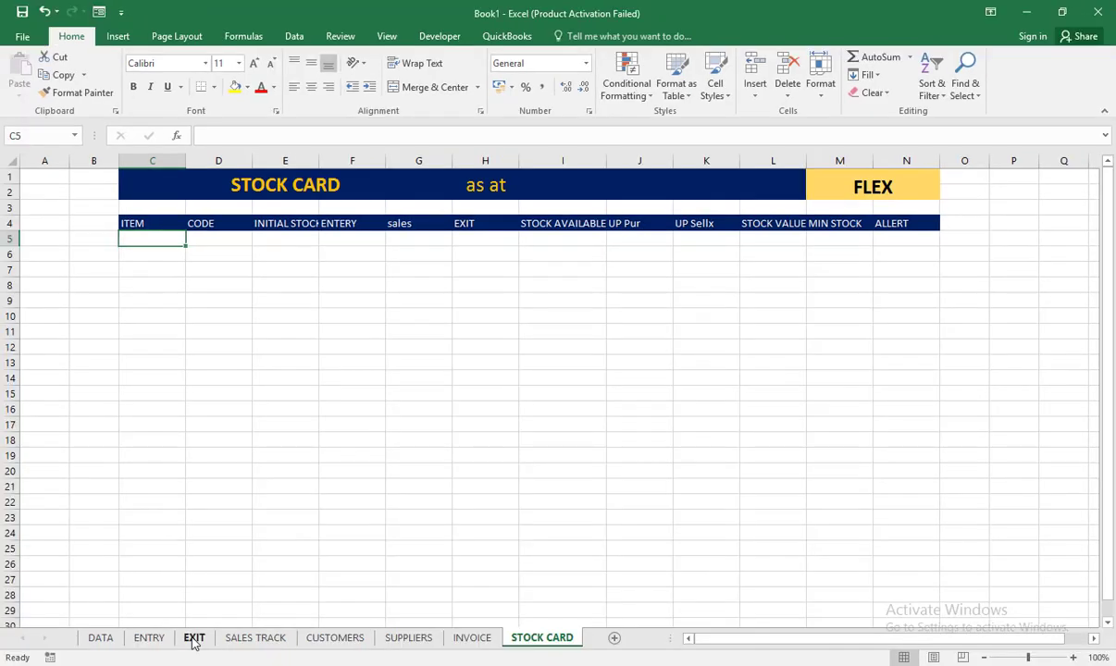
pyautogui.click(190, 658)
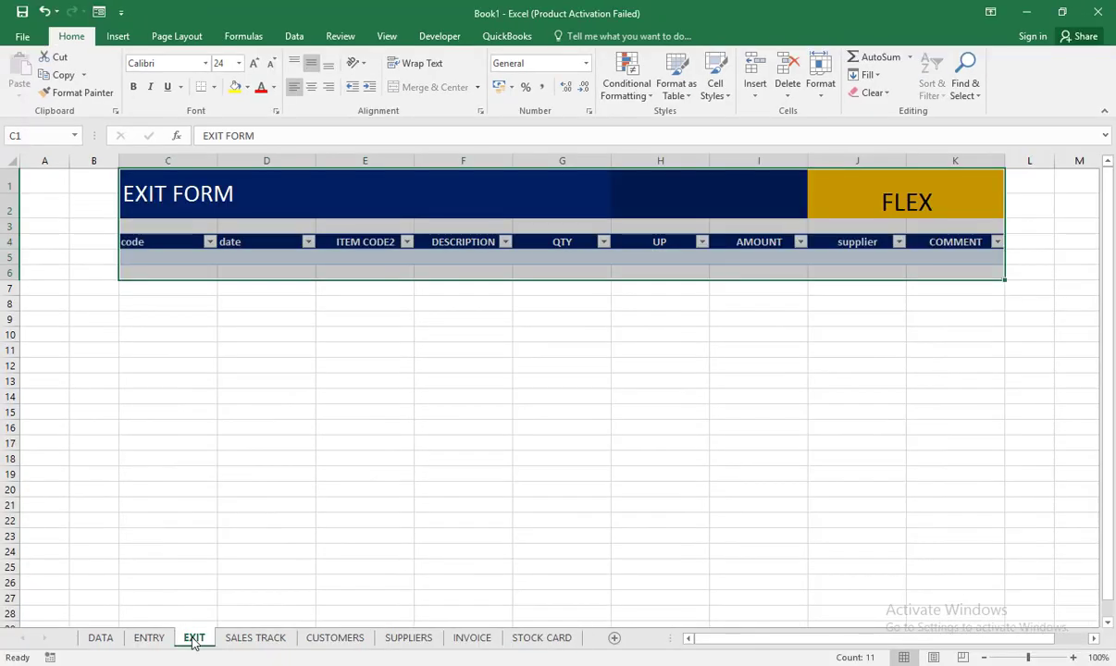
pyautogui.click(150, 254)
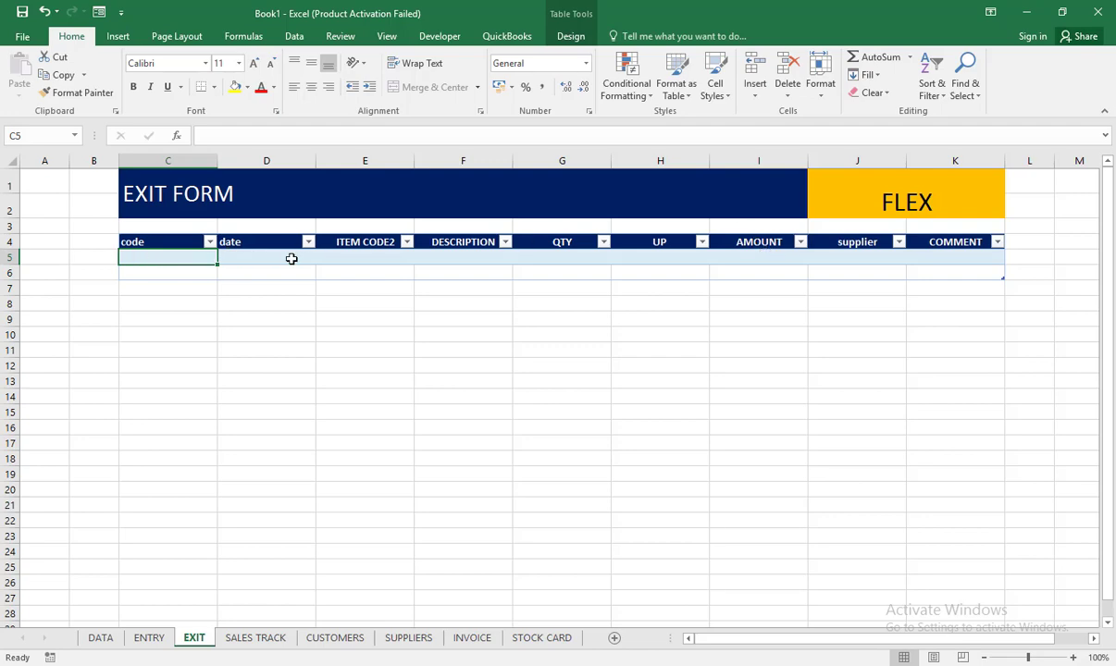
pyautogui.click(366, 256)
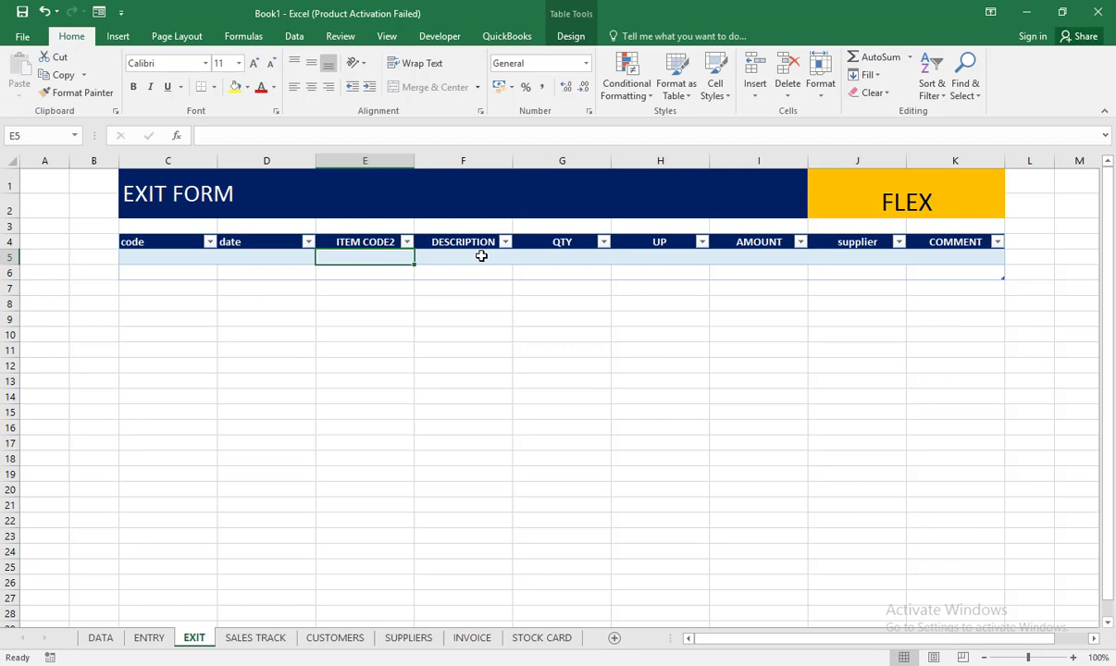
pyautogui.click(100, 639)
pyautogui.click(196, 281)
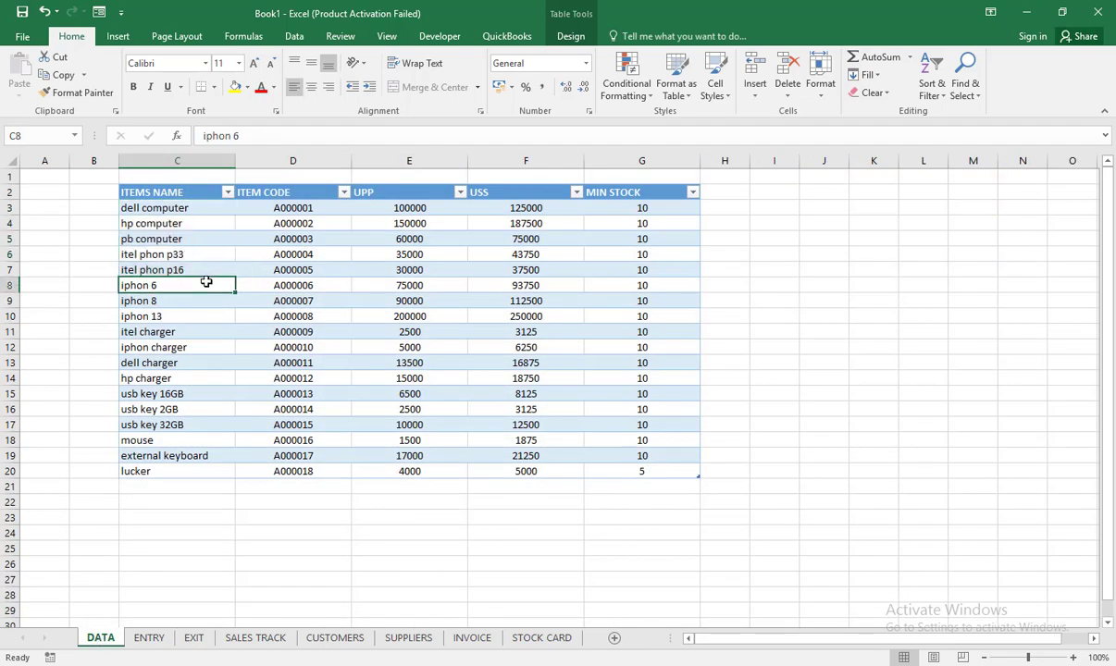
pyautogui.click(407, 268)
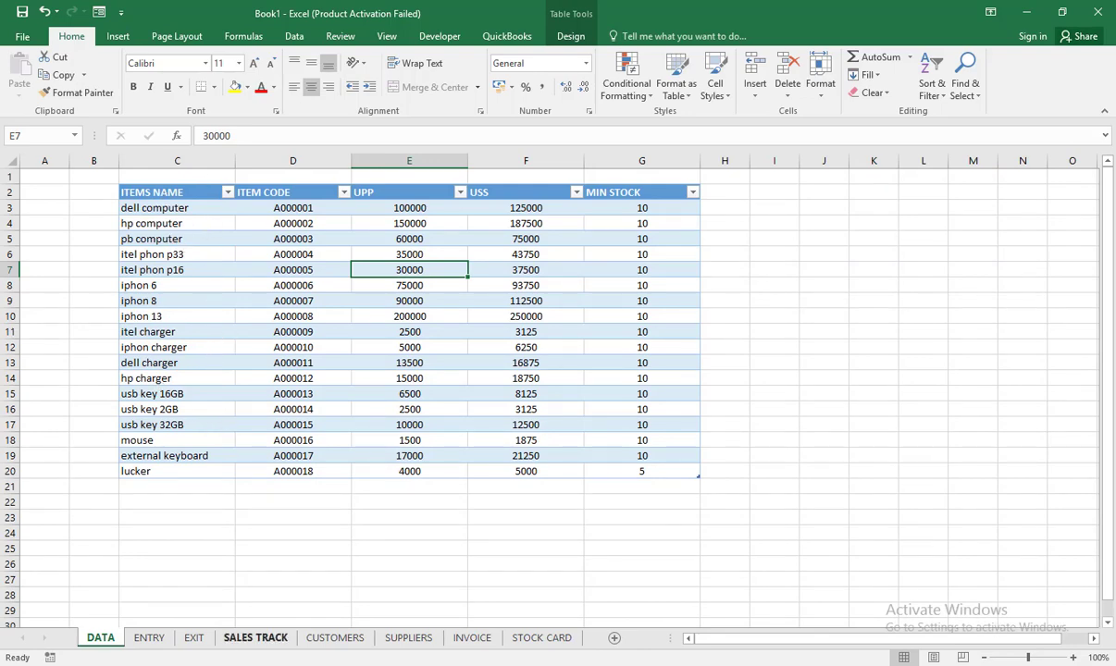
pyautogui.click(193, 638)
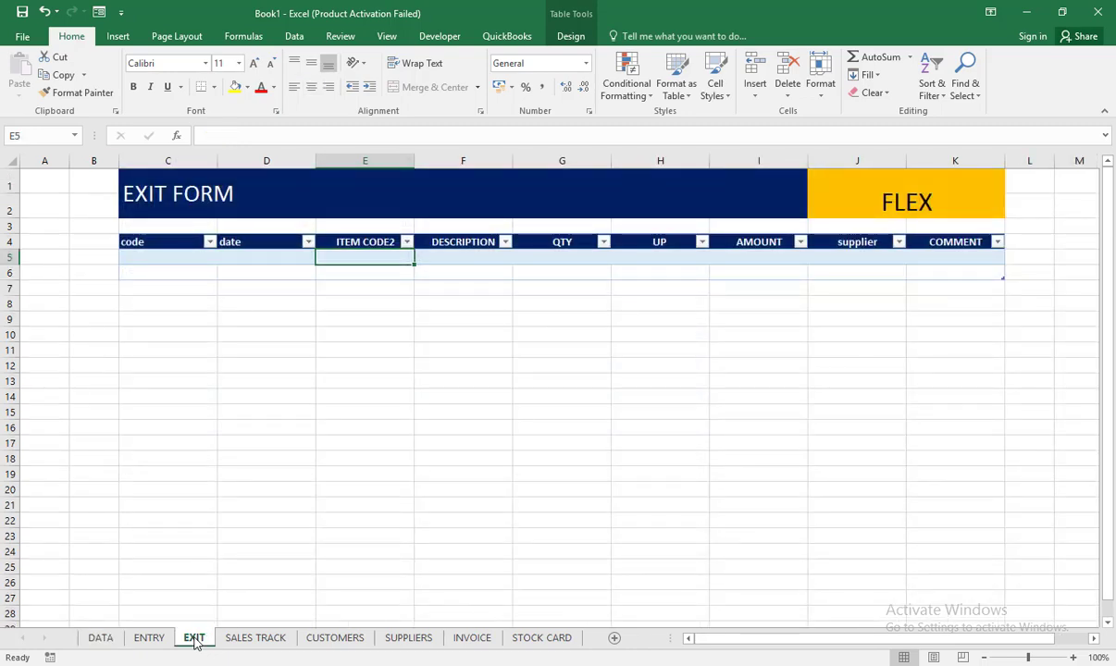
pyautogui.click(268, 256)
pyautogui.click(362, 253)
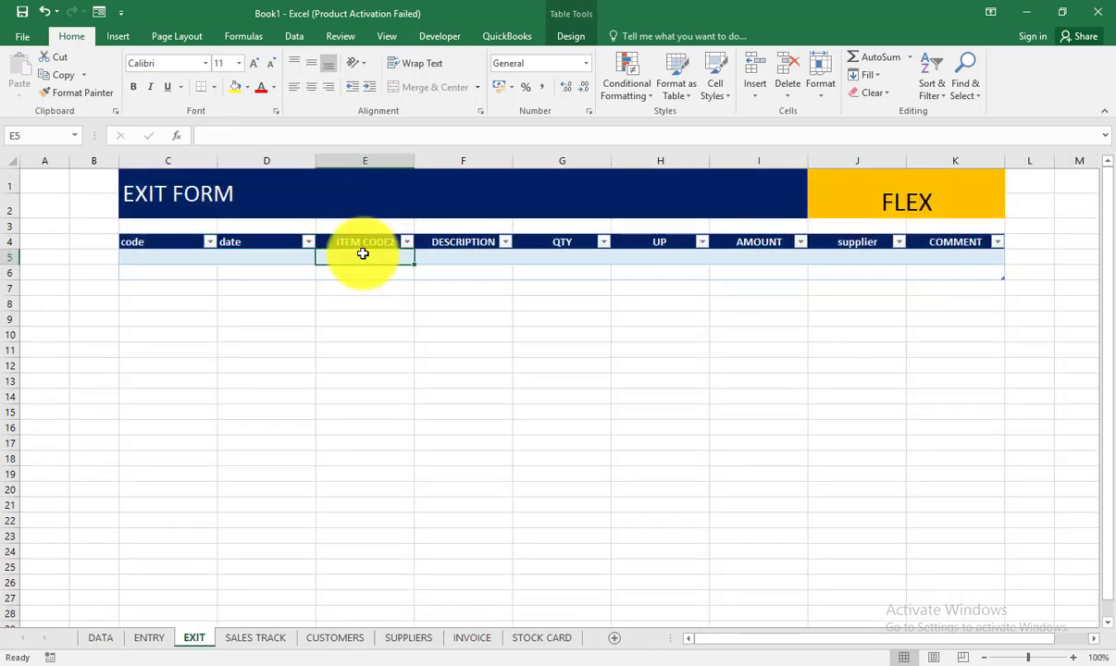
# Step: Add list data validation to DESCRIPTION cell F5 on the EXIT sheet, sourced from the item names in =DATA!$C$3:$C$20
pyautogui.click(450, 253)
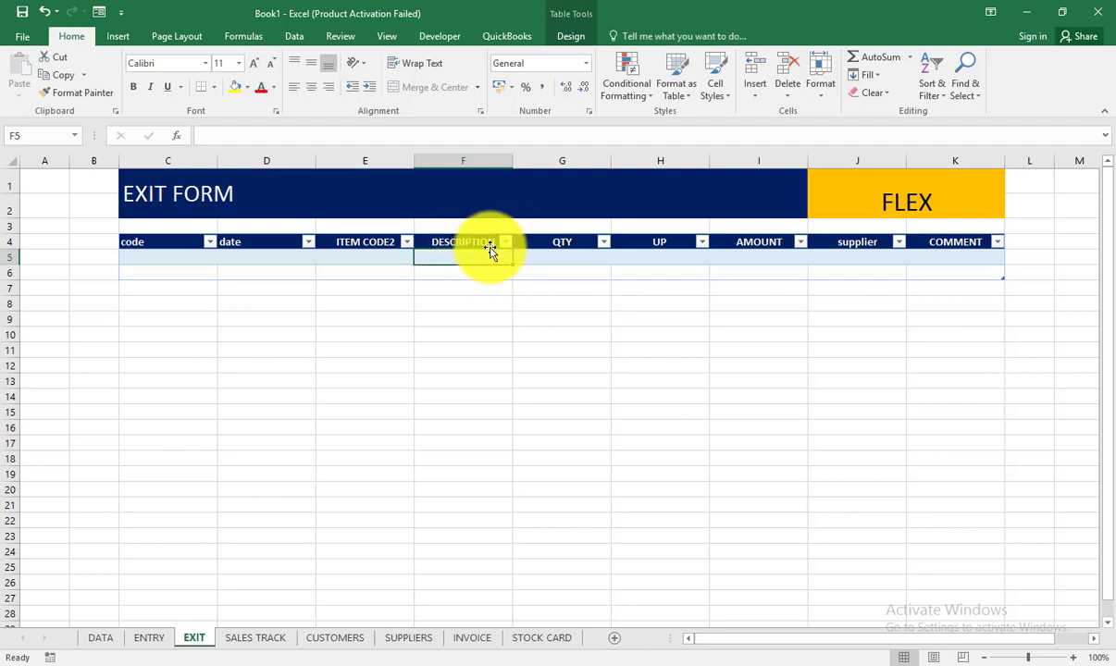
pyautogui.click(294, 37)
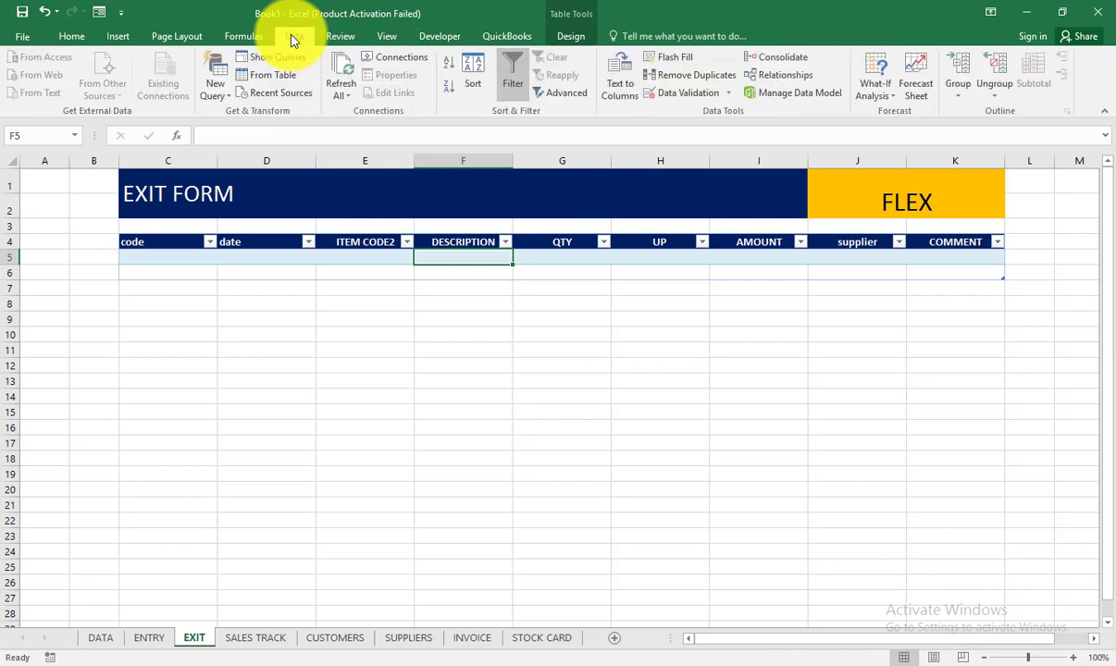
pyautogui.click(670, 92)
pyautogui.click(567, 307)
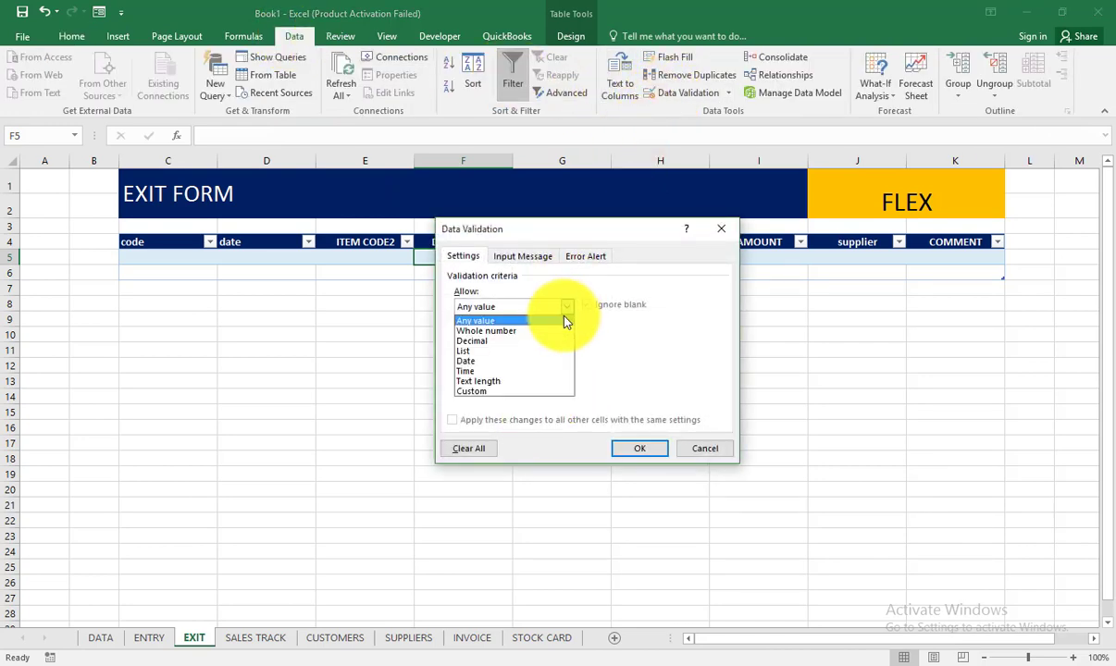
pyautogui.click(523, 351)
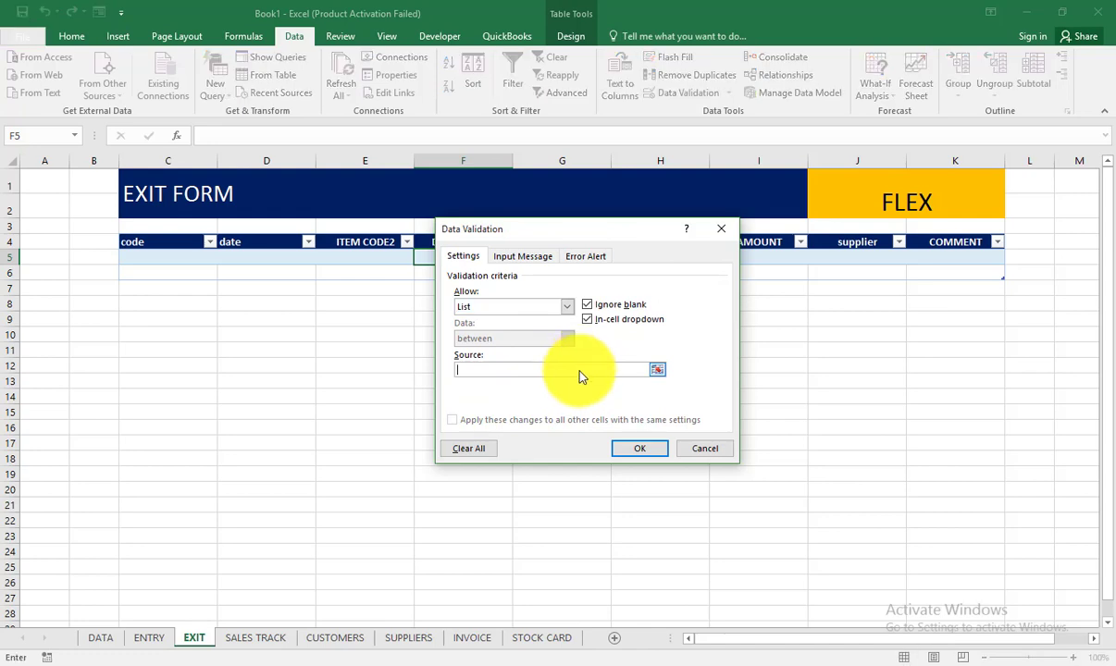
pyautogui.click(107, 638)
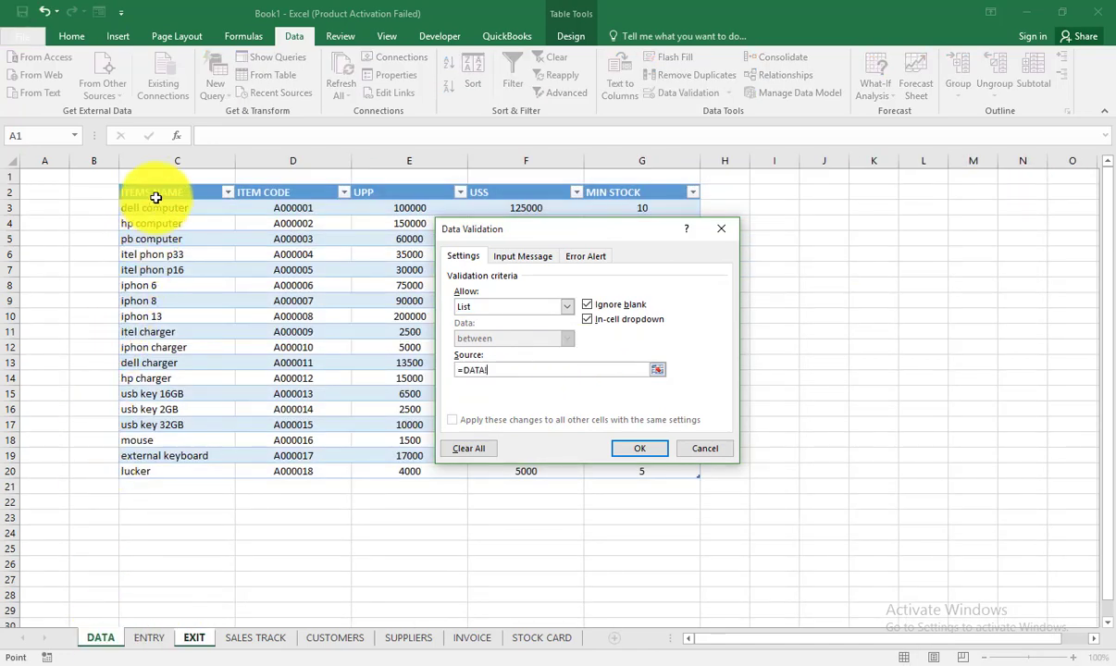
pyautogui.click(160, 181)
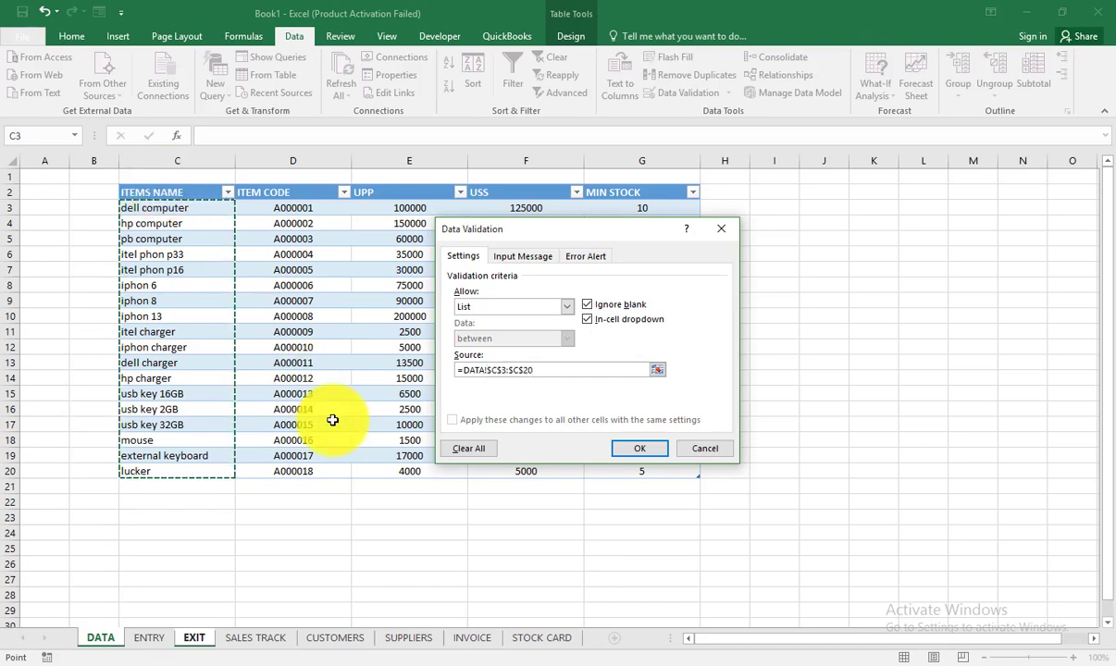
pyautogui.click(635, 451)
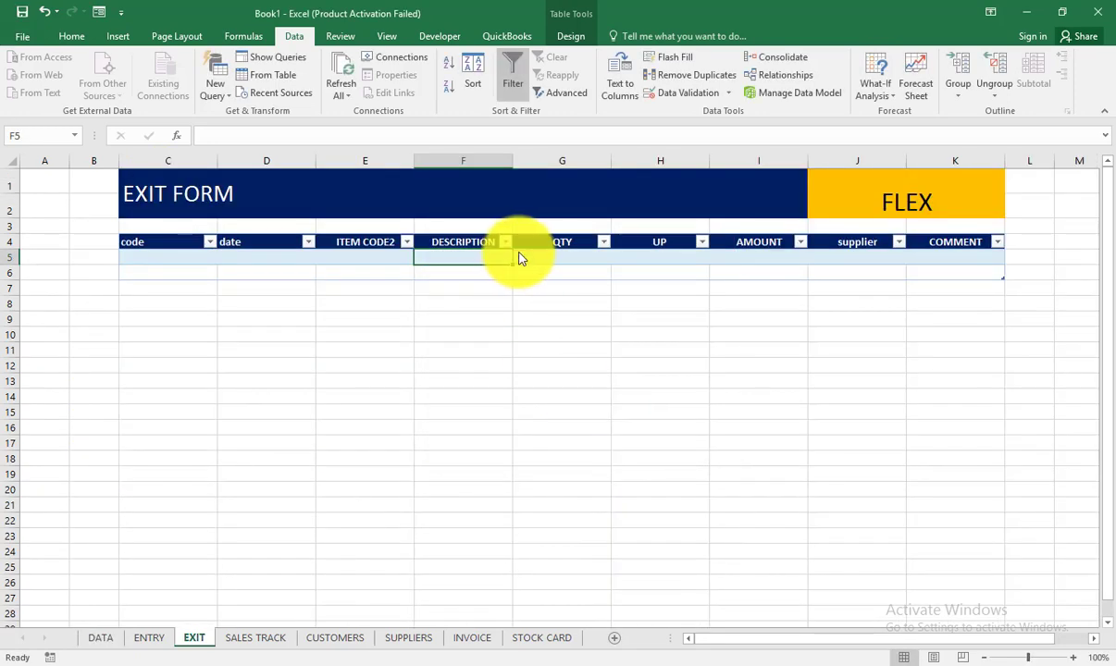
# Step: Test the dropdown in F5 by picking an item, and clear the cell again
pyautogui.click(519, 260)
pyautogui.click(462, 301)
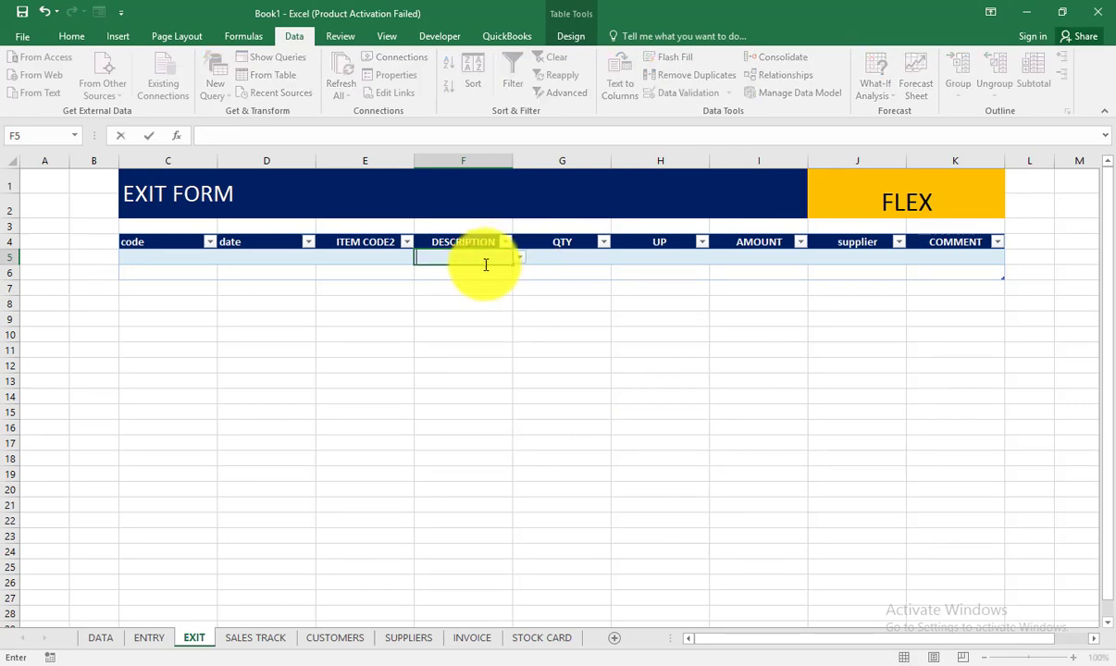
pyautogui.press('Delete')
pyautogui.click(346, 262)
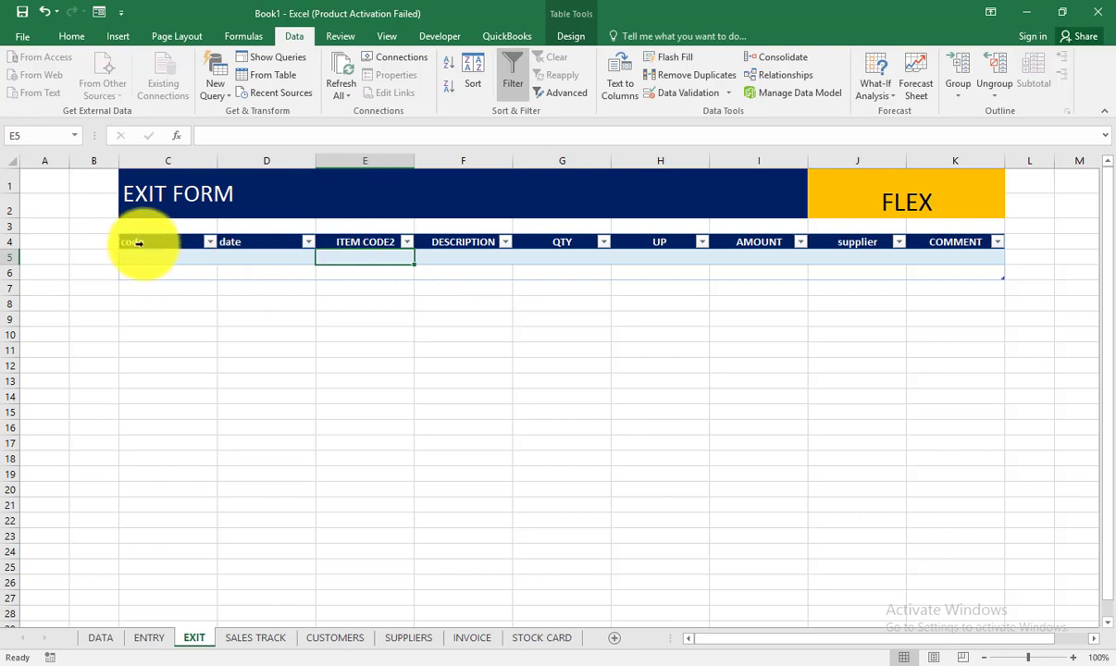
pyautogui.click(149, 239)
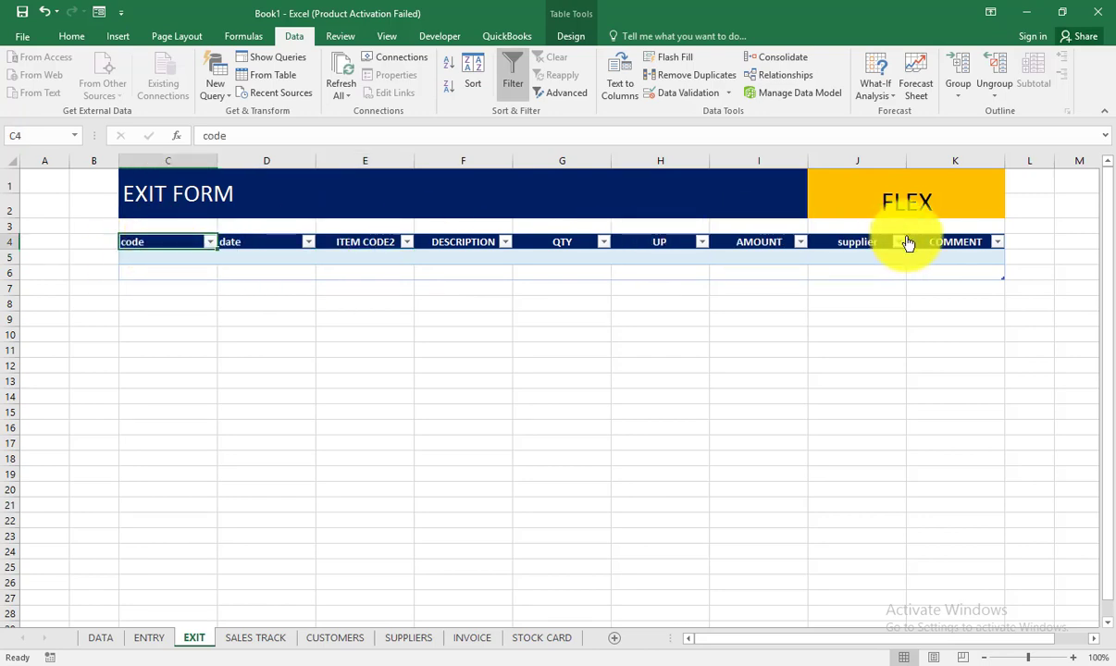
pyautogui.click(117, 37)
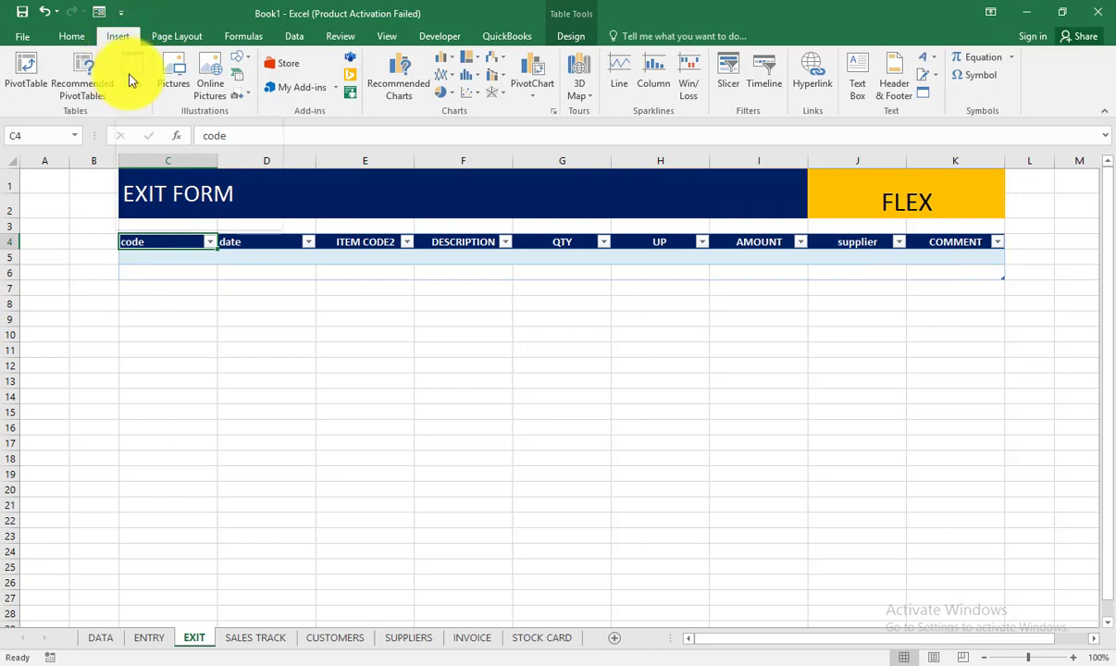
pyautogui.click(300, 255)
# Step: Extend the exit table by two empty rows so that it reaches row 8
pyautogui.click(467, 257)
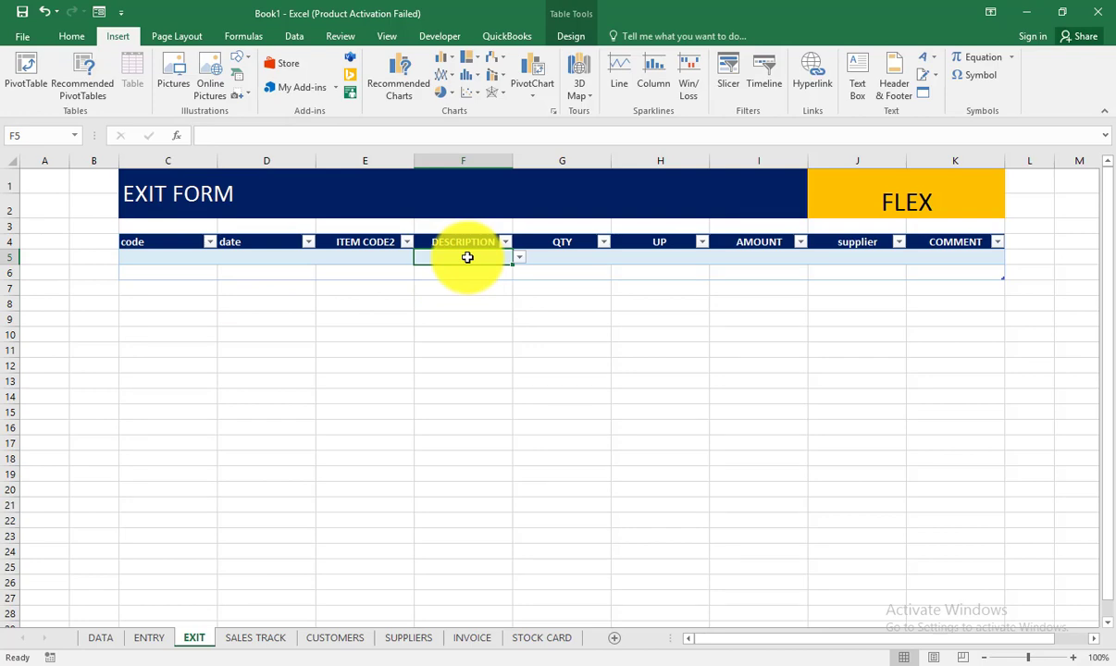
pyautogui.press('Right')
pyautogui.press('Right')
pyautogui.press('Right')
pyautogui.press('Right')
pyautogui.press('Right')
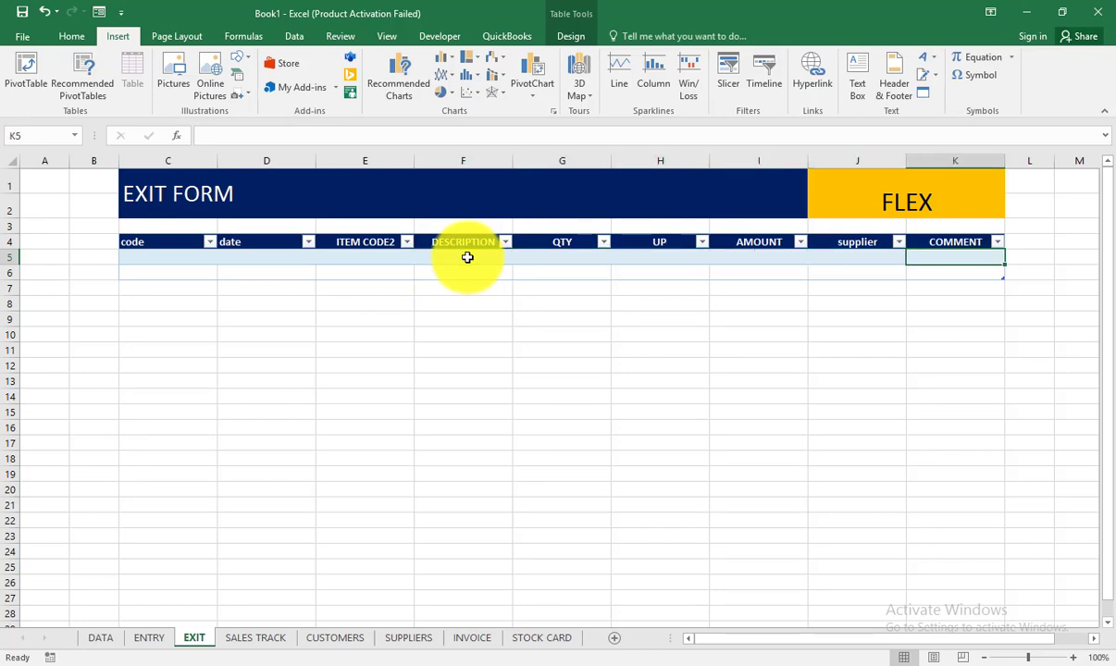
pyautogui.press('Tab')
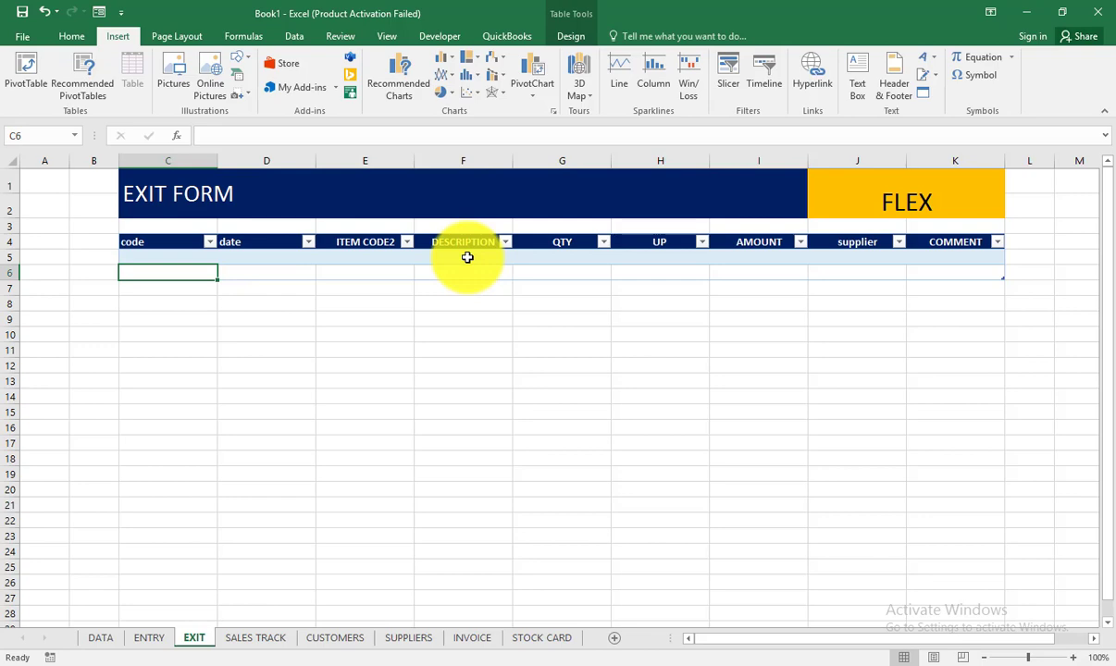
pyautogui.press('Right')
pyautogui.press('Right')
pyautogui.press('Right')
pyautogui.press('Right')
pyautogui.press('Right')
pyautogui.press('Right')
pyautogui.press('Right')
pyautogui.press('Right')
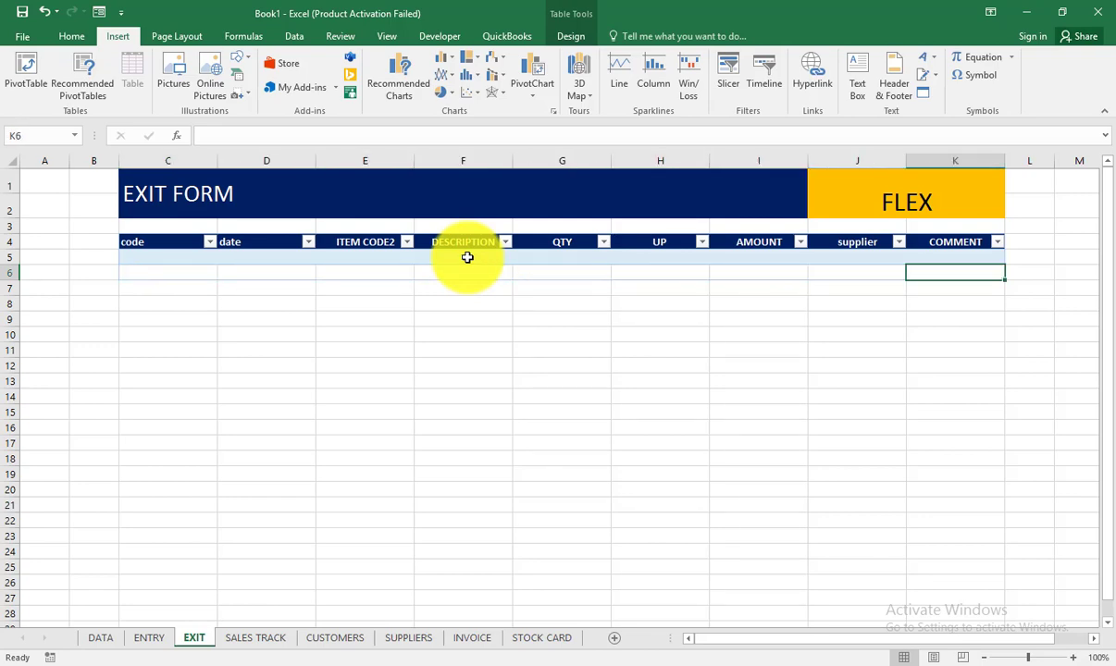
pyautogui.press('Tab')
pyautogui.press('Right')
pyautogui.press('Right')
pyautogui.press('Right')
pyautogui.press('Right')
pyautogui.press('Right')
pyautogui.press('Right')
pyautogui.press('Right')
pyautogui.press('Right')
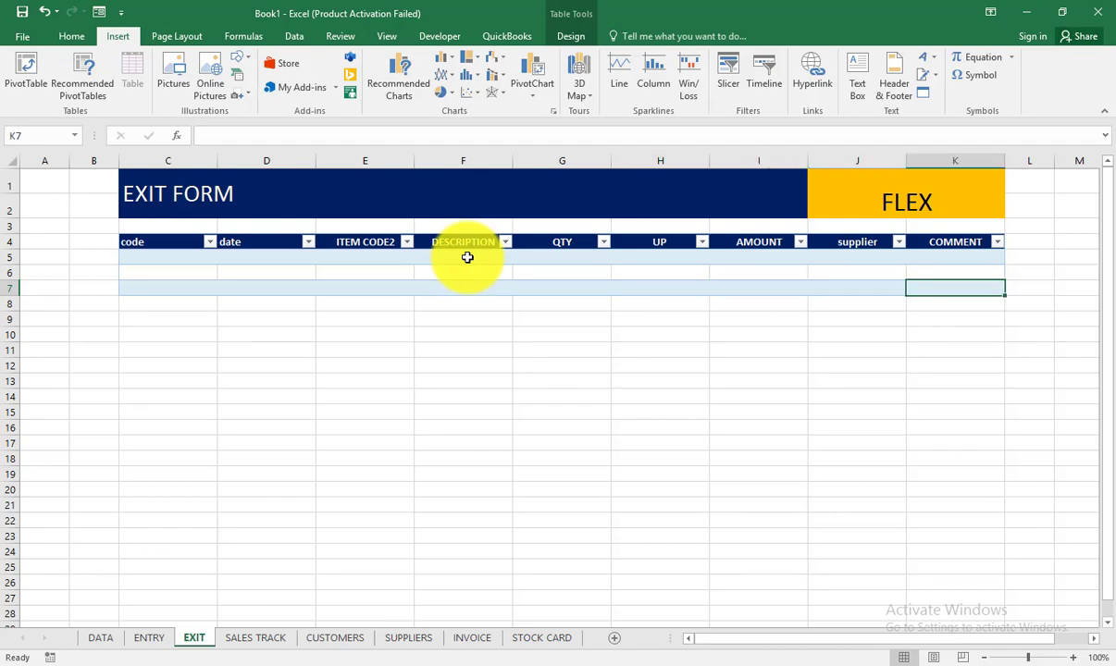
pyautogui.press('Tab')
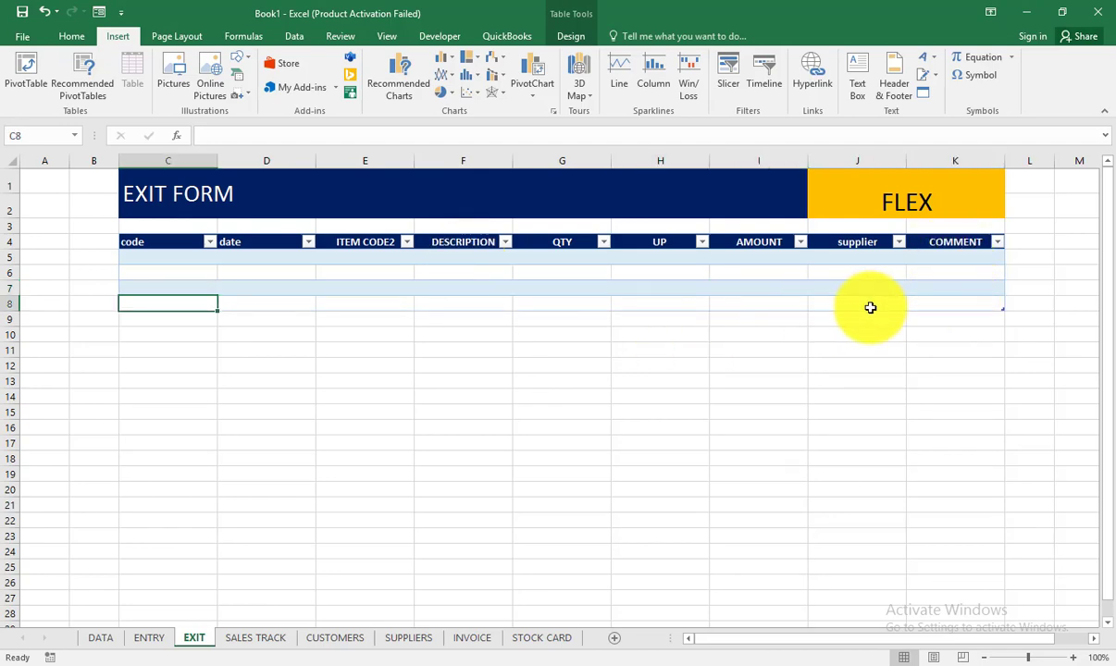
# Step: Fill the item dropdown from F5 down through F8 in the DESCRIPTION column
pyautogui.click(476, 261)
pyautogui.click(489, 279)
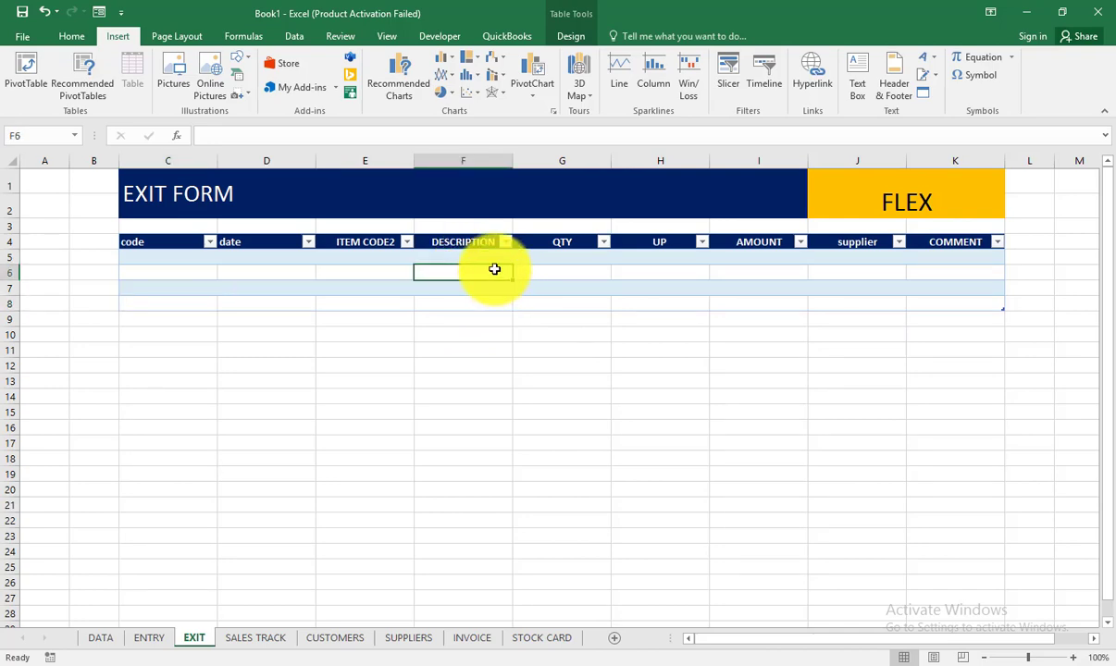
pyautogui.click(495, 262)
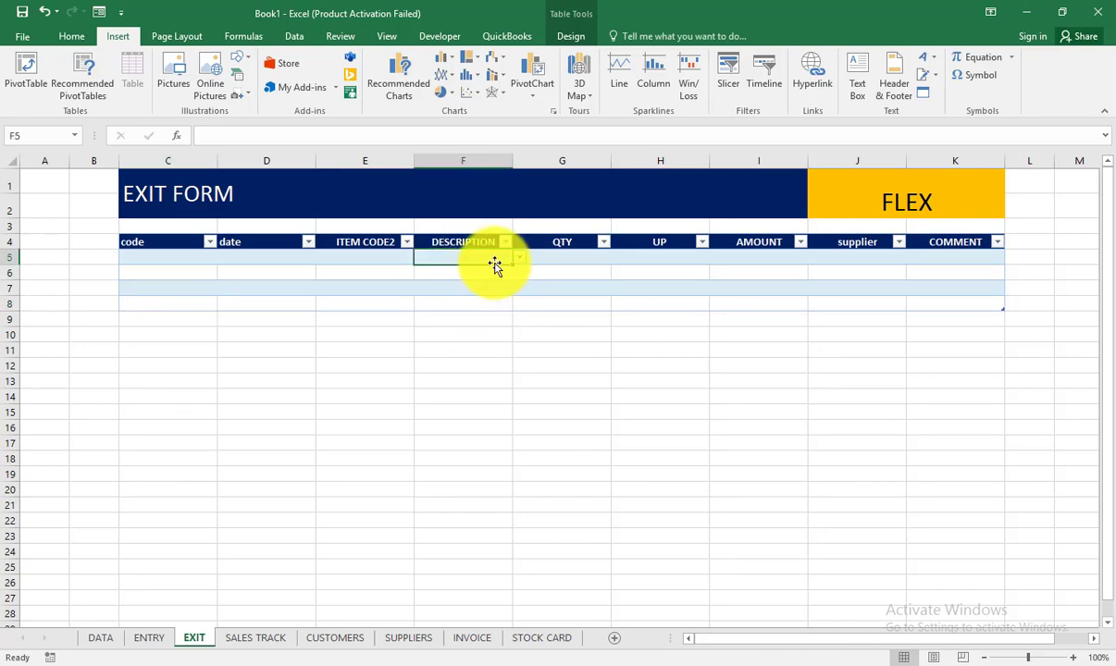
pyautogui.moveTo(516, 268); pyautogui.dragTo(514, 319)
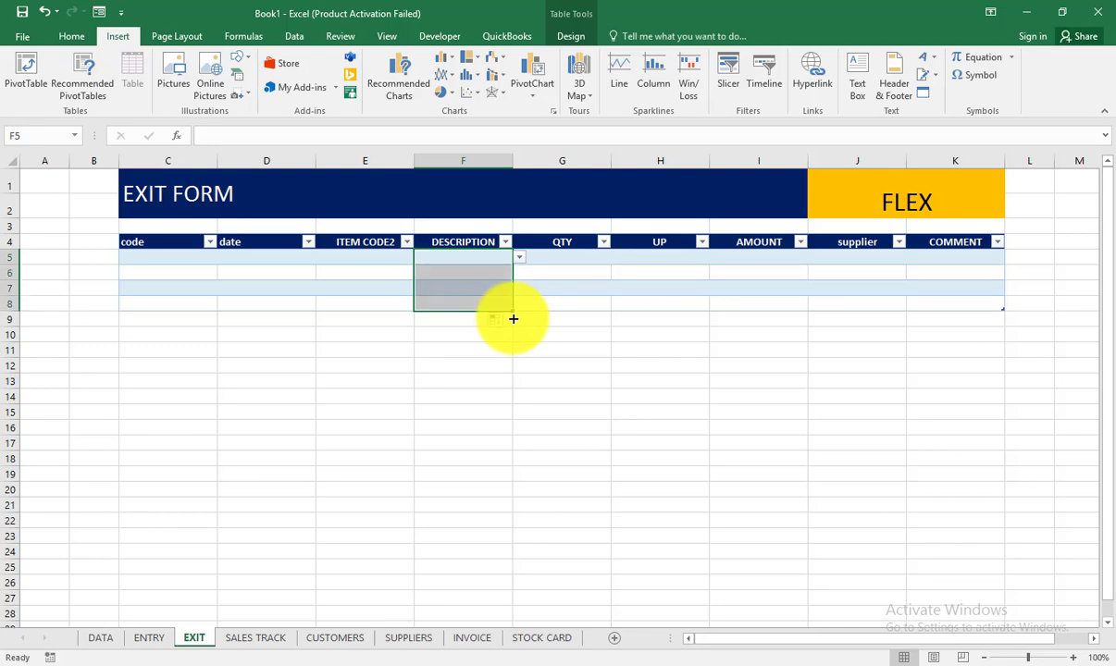
# Step: Check description cells F5 to F7 for the item dropdown
pyautogui.click(488, 276)
pyautogui.press('Down')
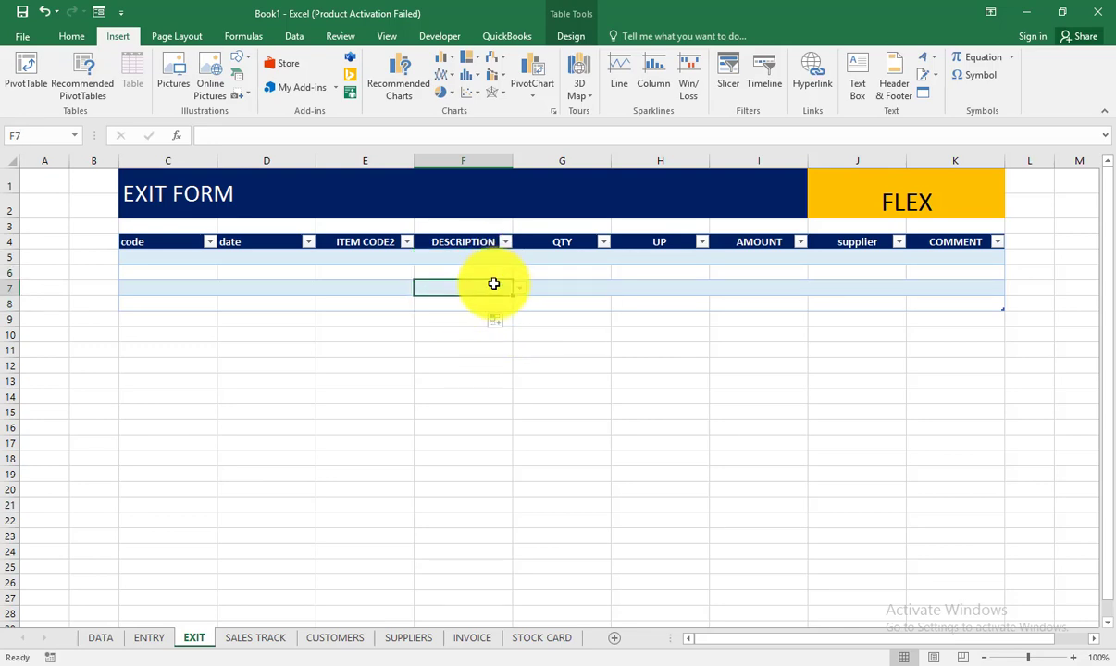
pyautogui.press('Up')
pyautogui.press('Down')
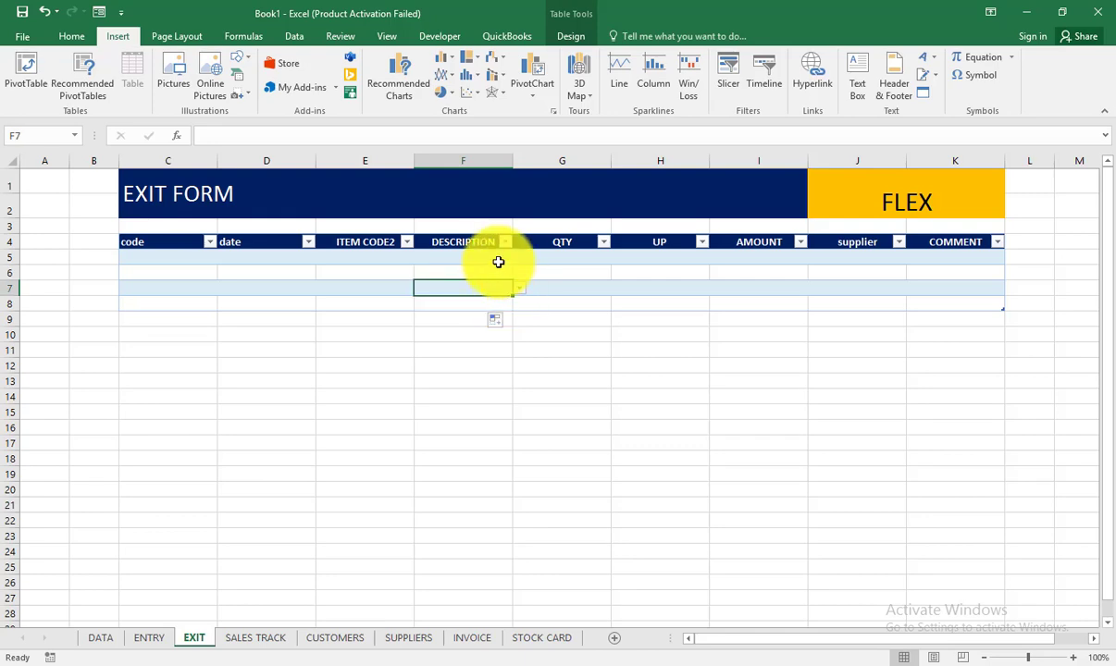
pyautogui.press('Up')
pyautogui.press('Up')
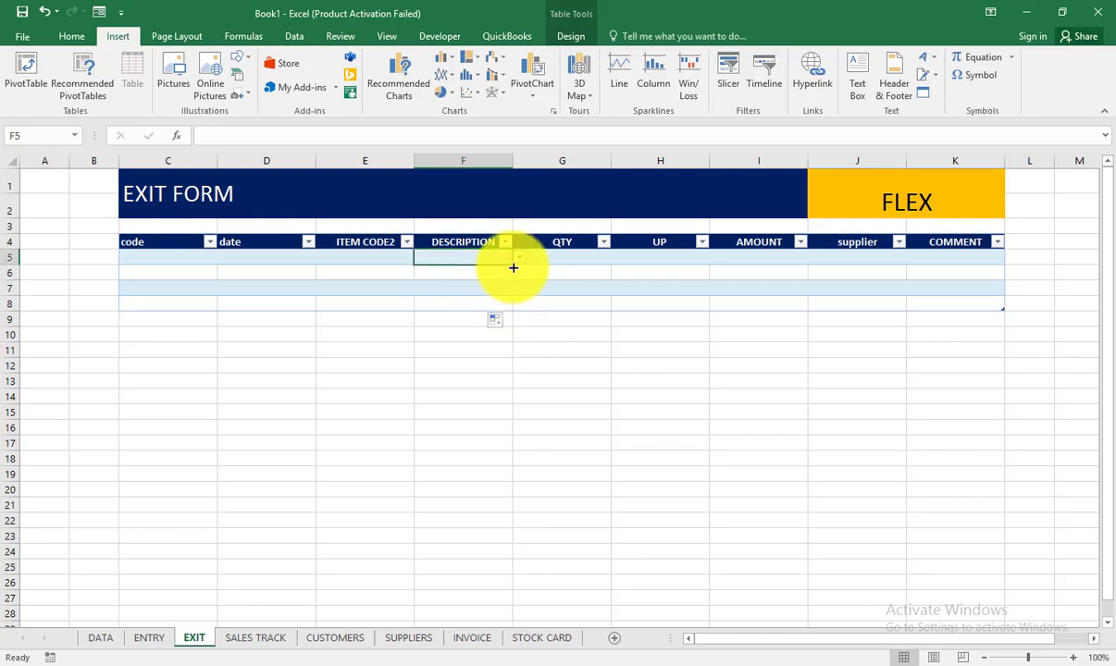
# Step: Copy F5's dropdown down the DESCRIPTION column again and view the item list in F7
pyautogui.moveTo(513, 266); pyautogui.dragTo(504, 294)
pyautogui.click(500, 288)
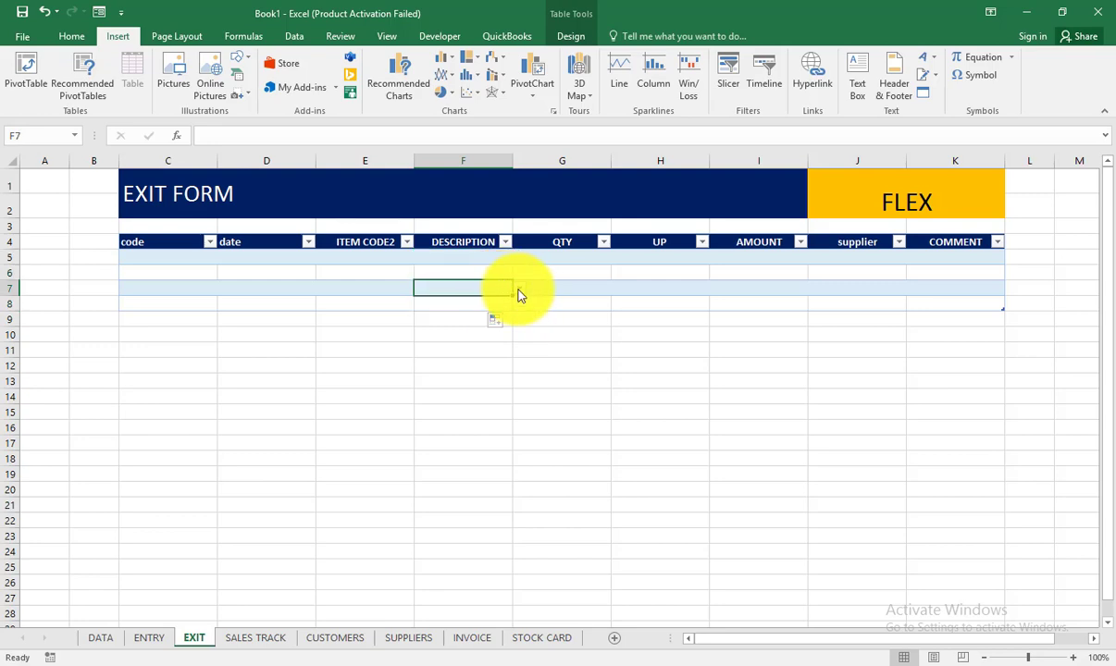
pyautogui.click(518, 292)
pyautogui.click(519, 287)
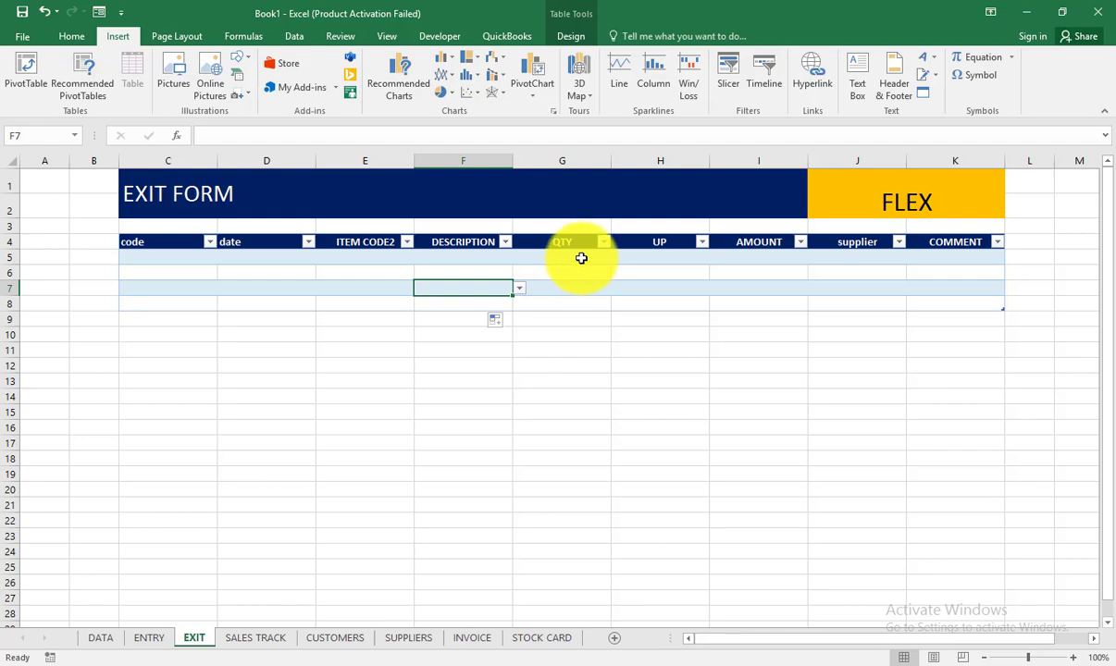
# Step: Choose hp computer from the item list as the description in F5
pyautogui.click(486, 260)
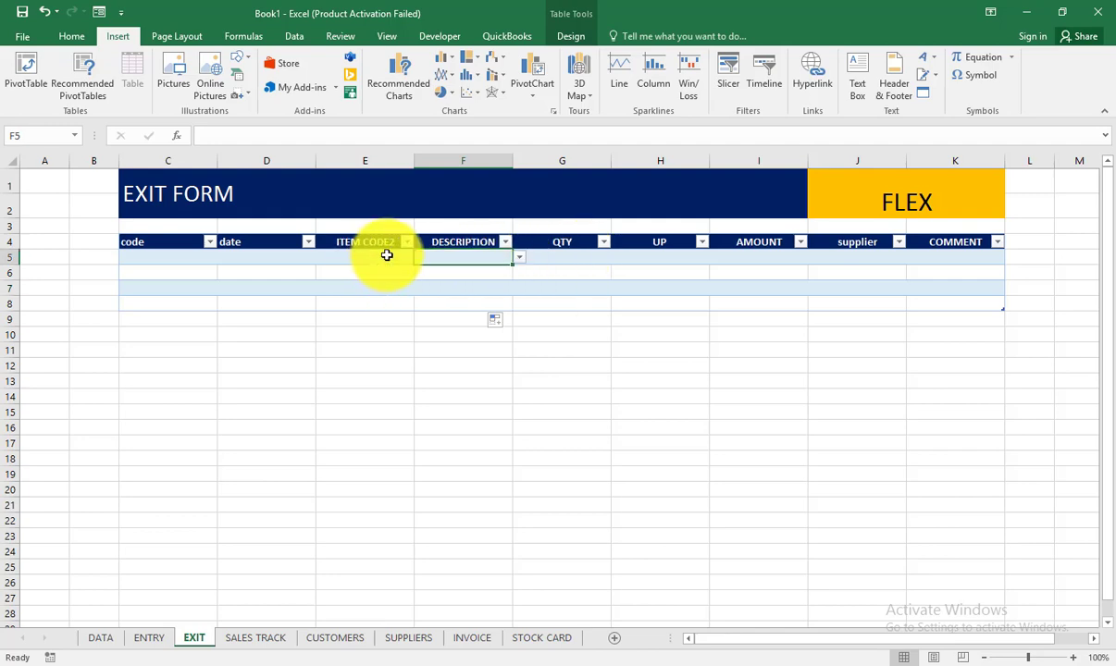
pyautogui.click(518, 259)
pyautogui.click(473, 279)
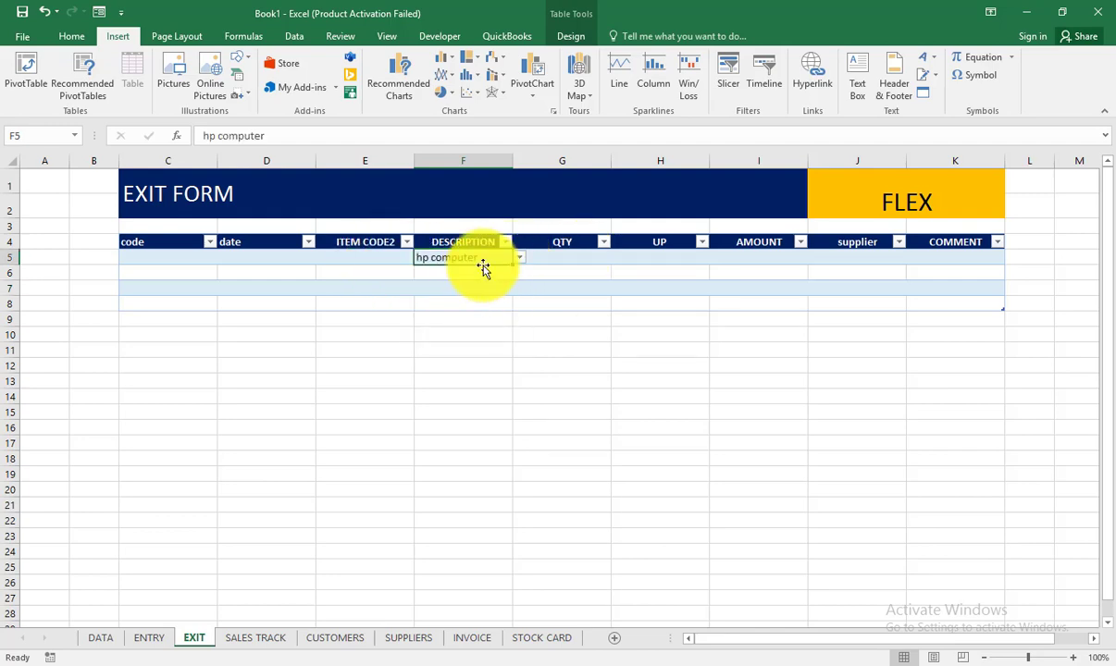
# Step: Begin an IFERROR formula in ITEM CODE2 cell E5 with a nested VLOOKUP that looks up the row's DESCRIPTION
pyautogui.click(388, 257)
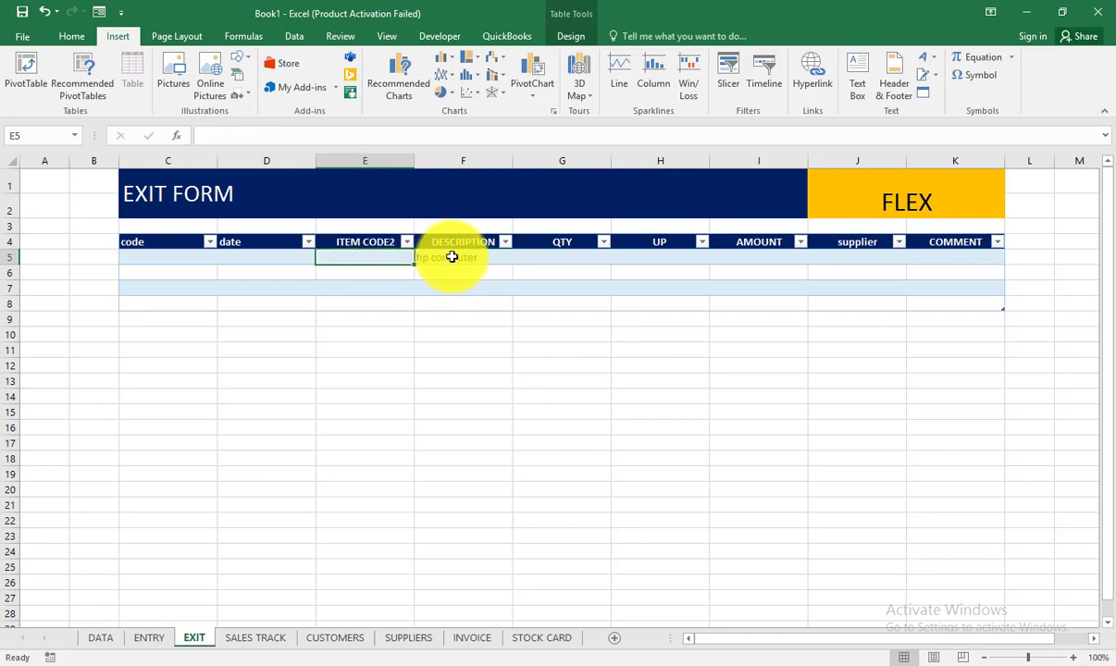
pyautogui.write('+')
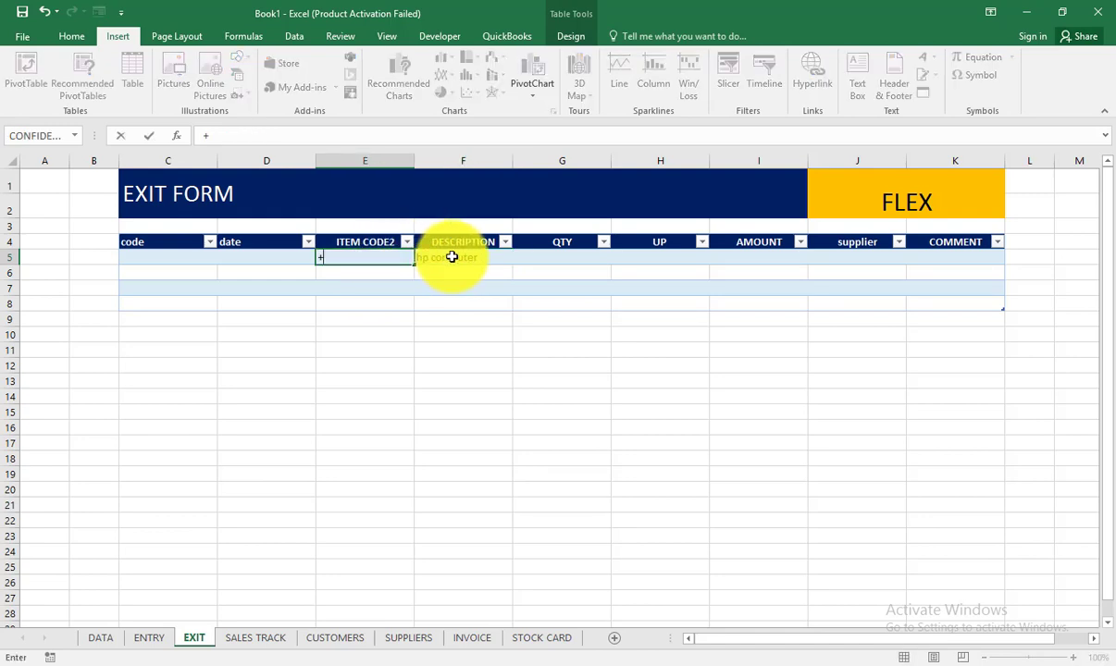
pyautogui.press('BackSpace')
pyautogui.write('=IF')
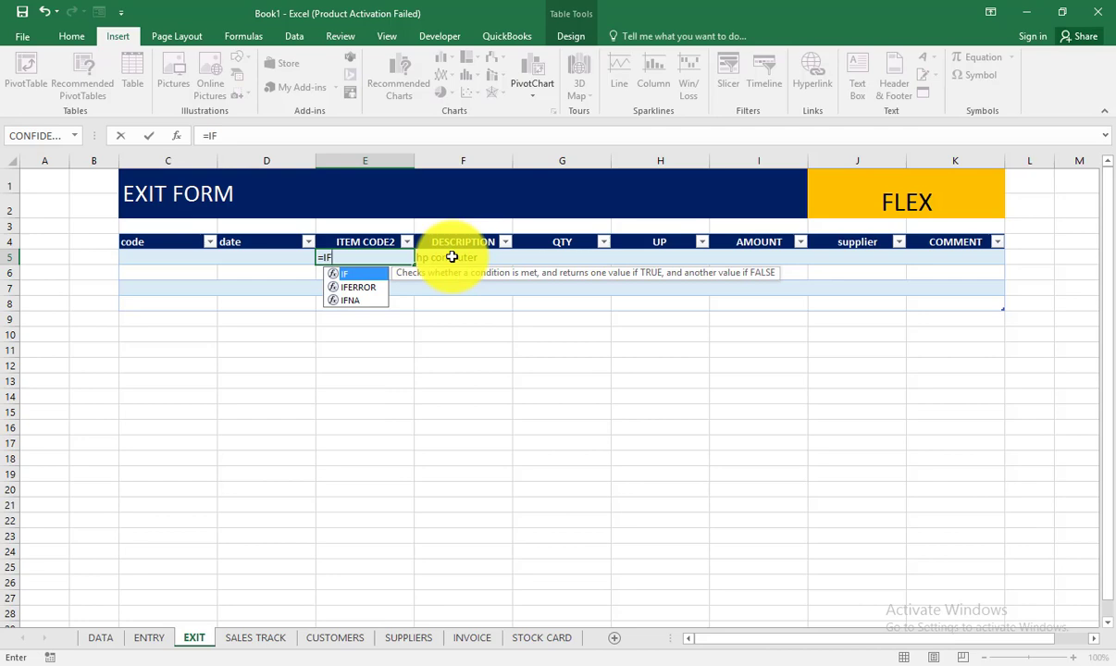
pyautogui.press('Down')
pyautogui.press('Tab')
pyautogui.write('VLO')
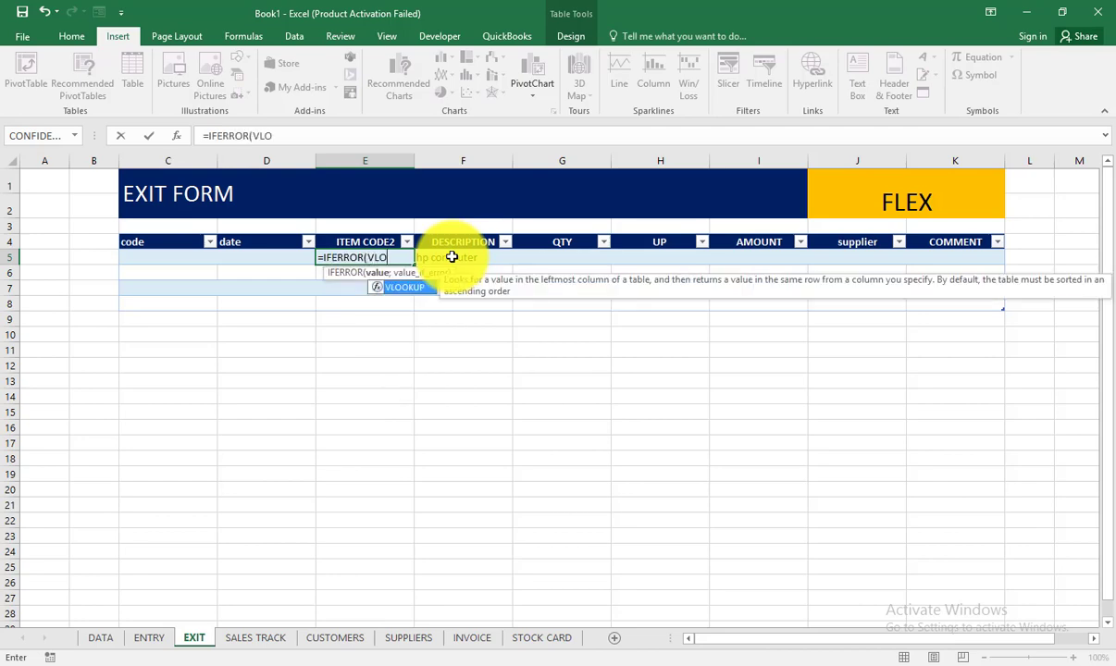
pyautogui.press('Tab')
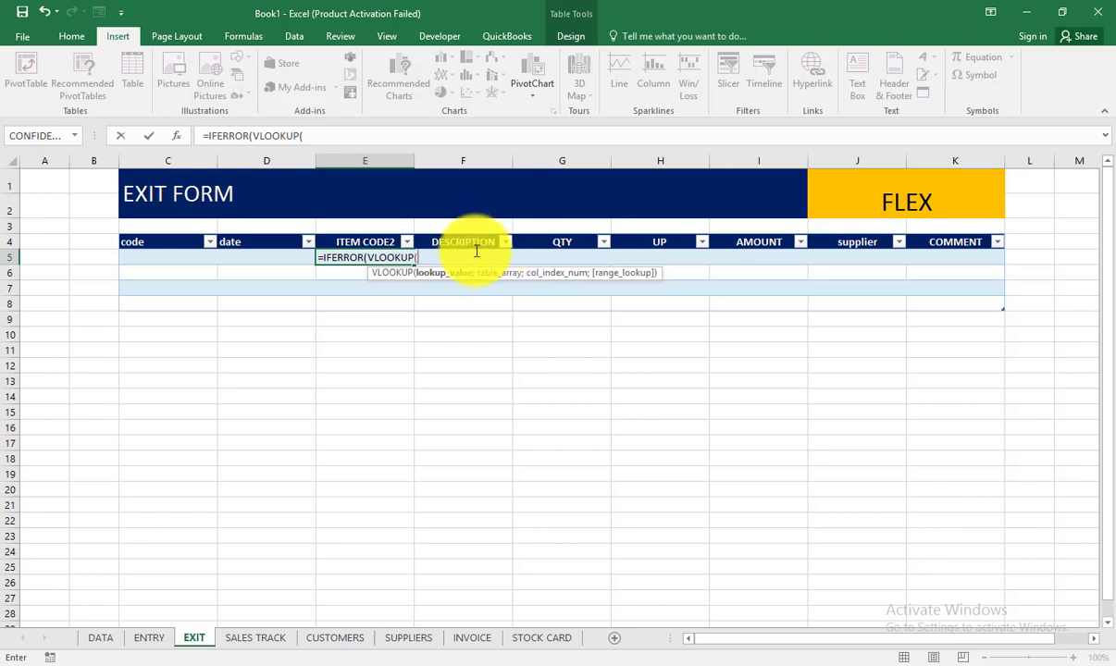
pyautogui.click(477, 255)
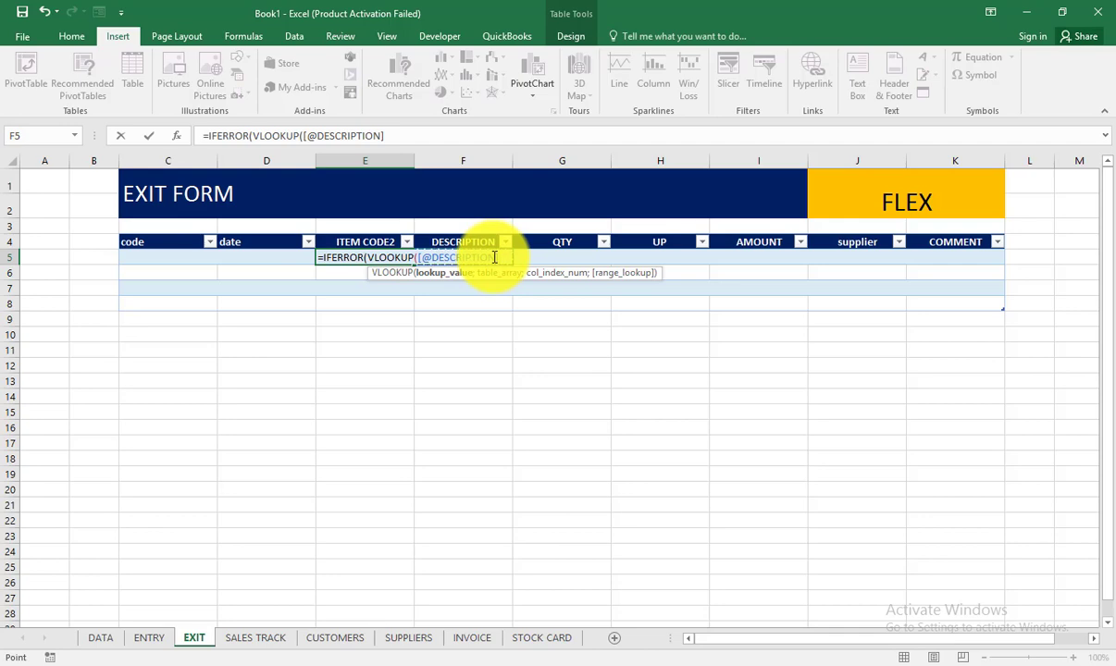
pyautogui.write(';')
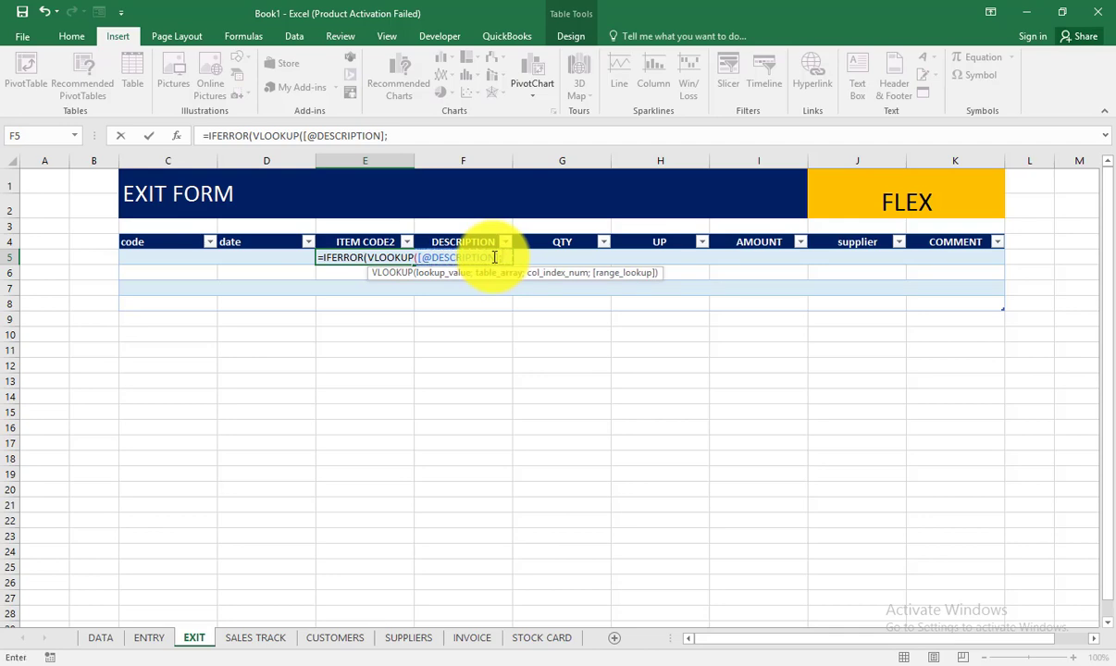
# Step: Complete E5's lookup with Table1 from the DATA sheet, column 2, match type 0 and "" as the error value
pyautogui.click(96, 638)
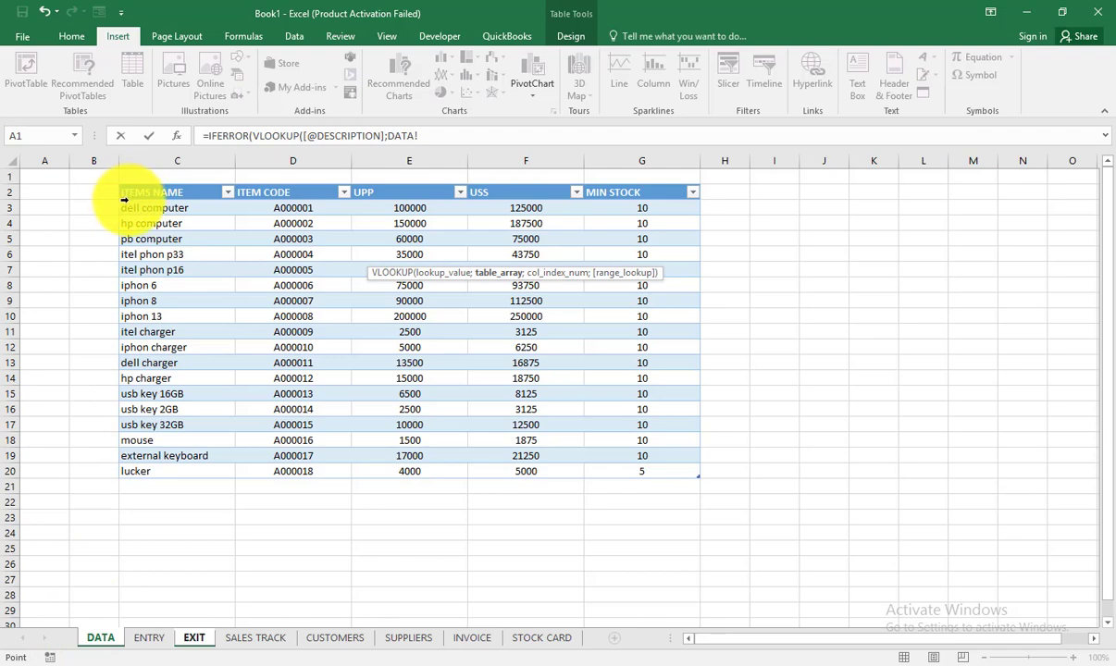
pyautogui.click(122, 185)
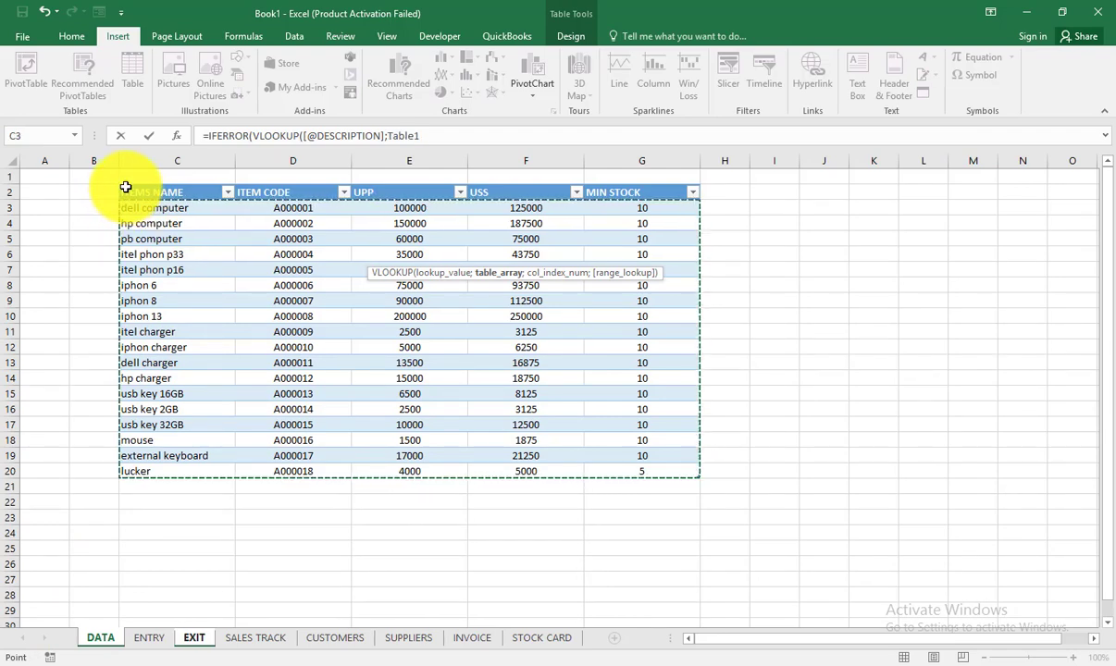
pyautogui.write(';')
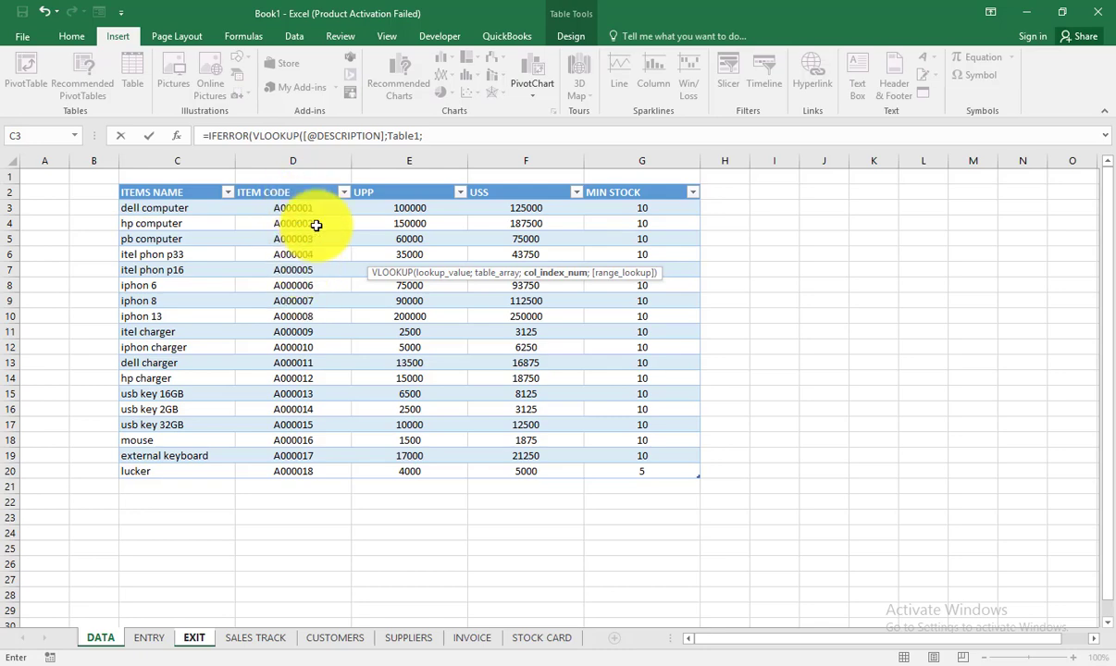
pyautogui.click(444, 135)
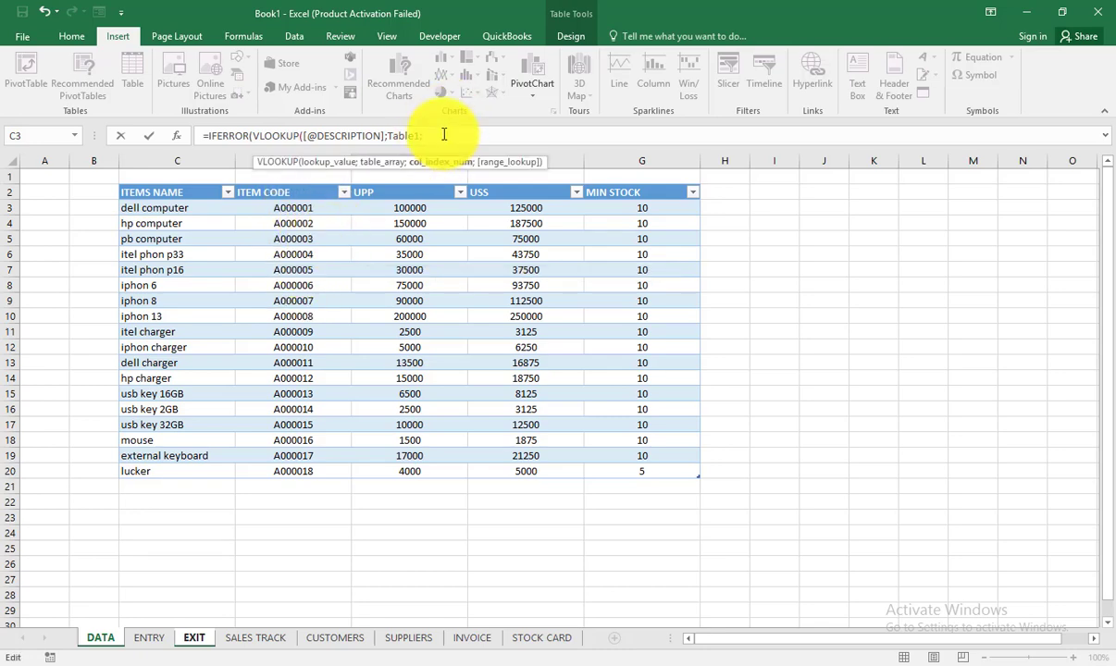
pyautogui.write('2;')
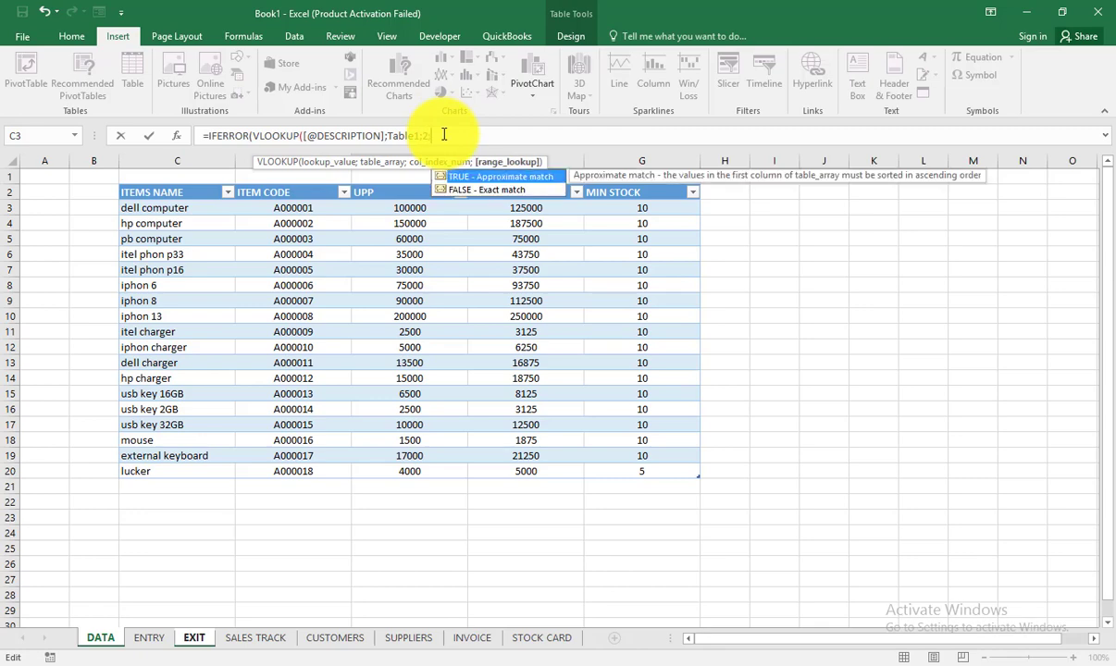
pyautogui.write('0)')
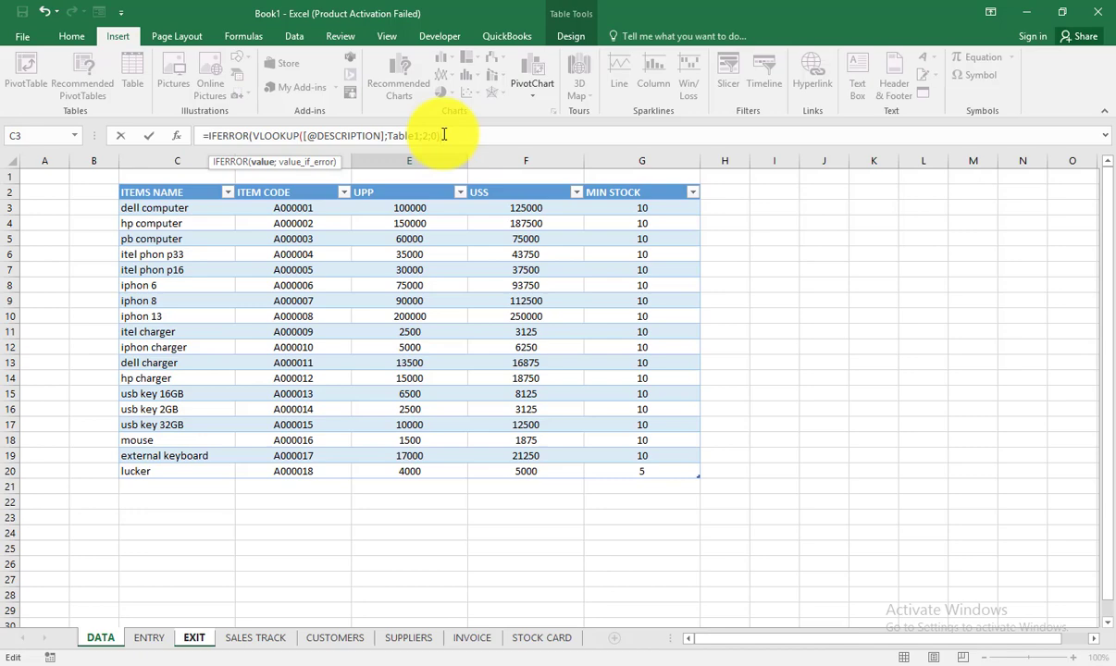
pyautogui.write(';')
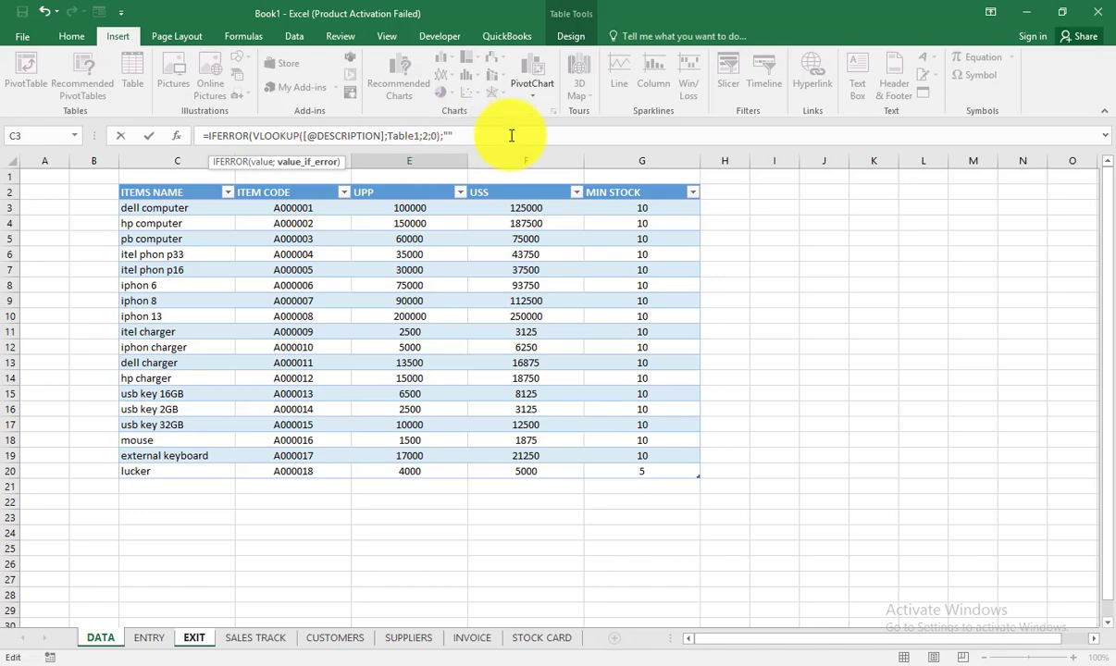
pyautogui.write('"")')
pyautogui.press('Return')
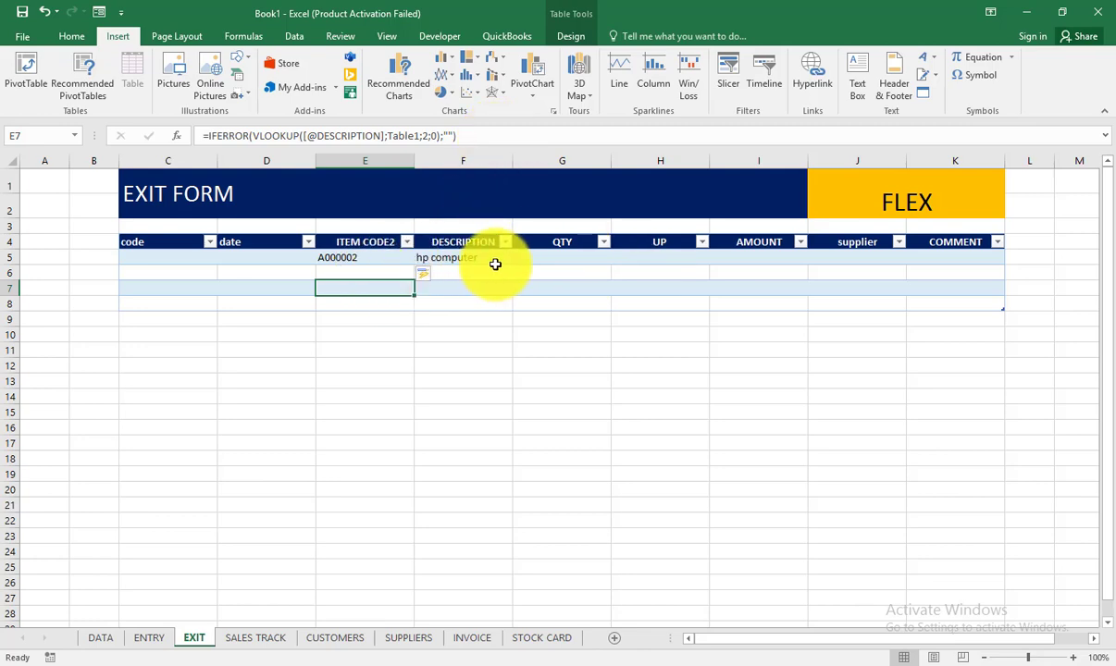
# Step: Change the description in F5 to pb computer using the item list
pyautogui.click(499, 259)
pyautogui.click(519, 258)
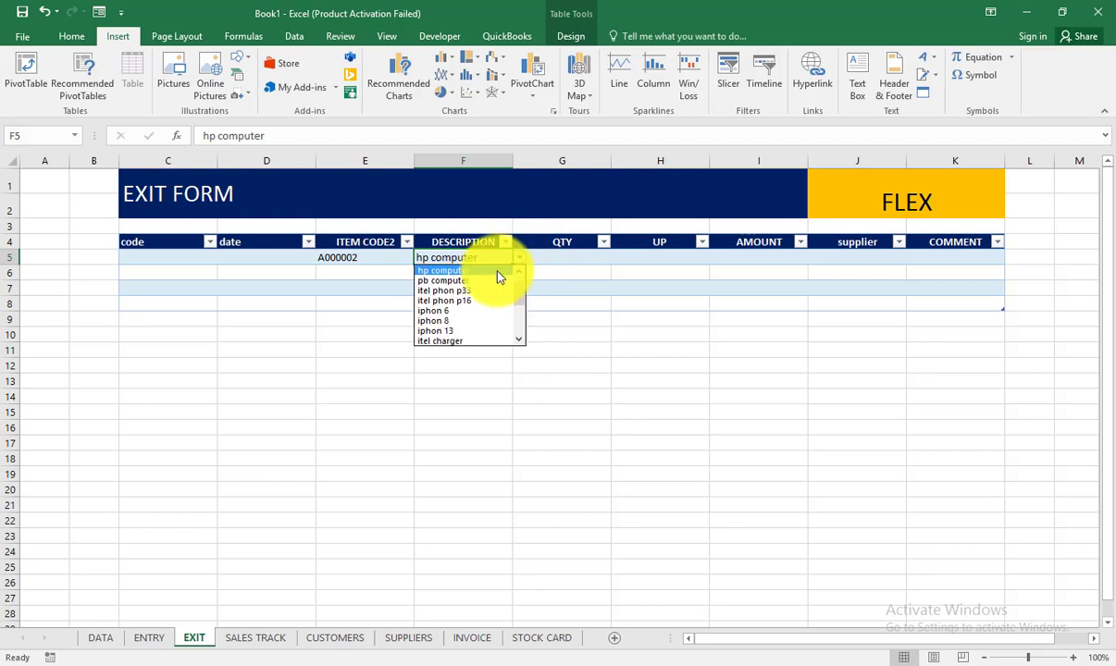
pyautogui.click(486, 281)
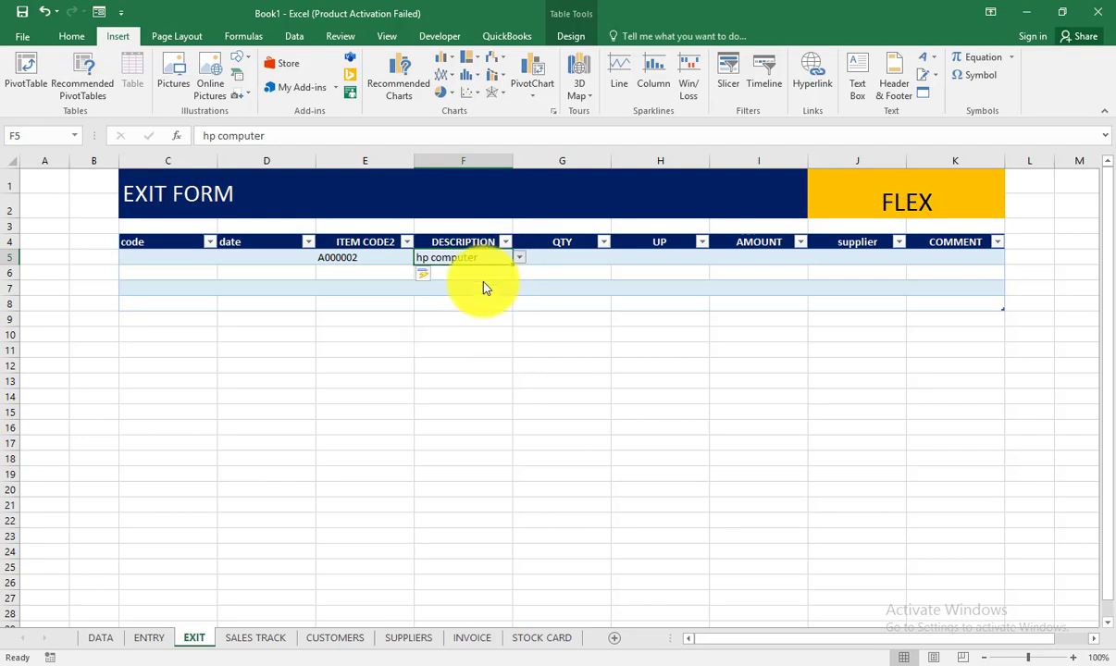
# Step: Begin an IFERROR formula in UP cell H5 with a nested VLOOKUP on the row's DESCRIPTION
pyautogui.click(675, 254)
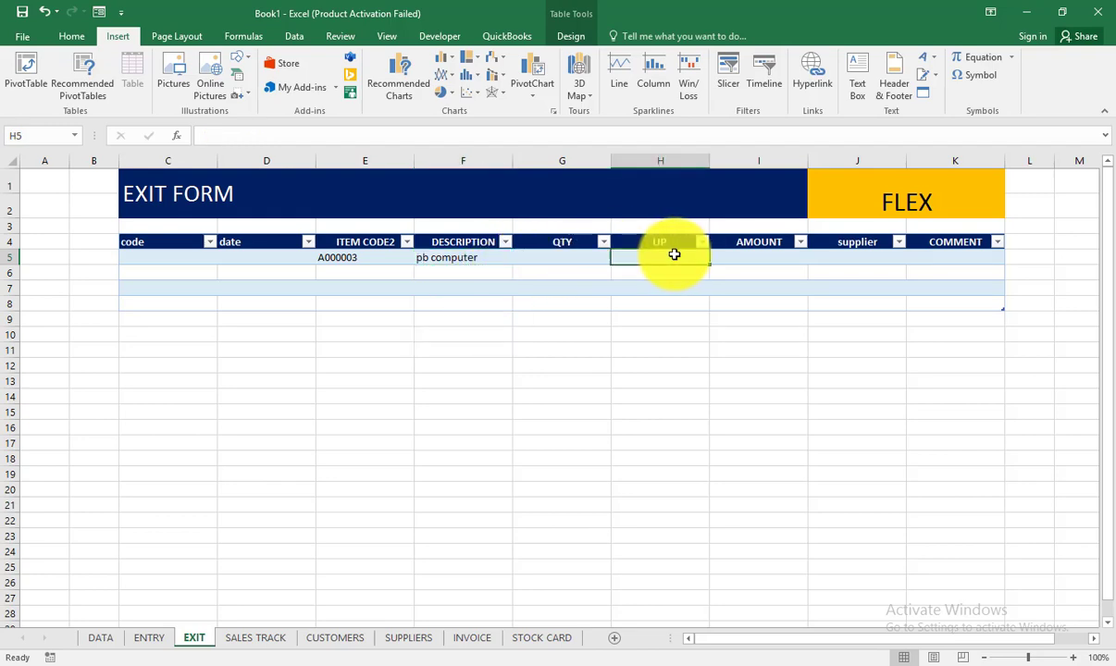
pyautogui.write('=')
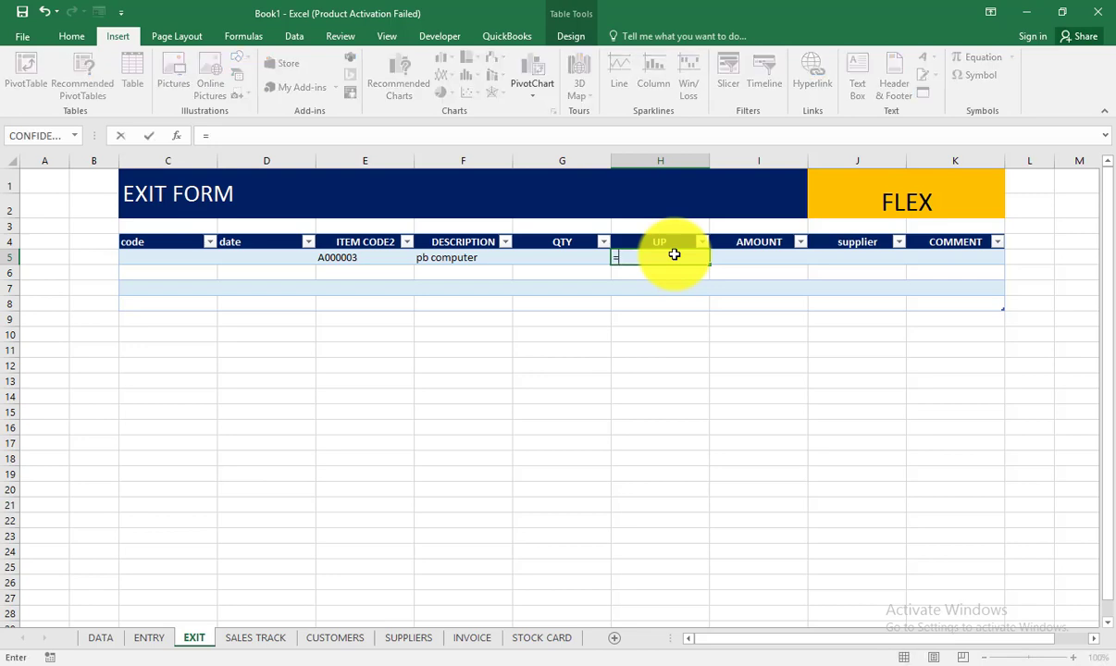
pyautogui.write('IF')
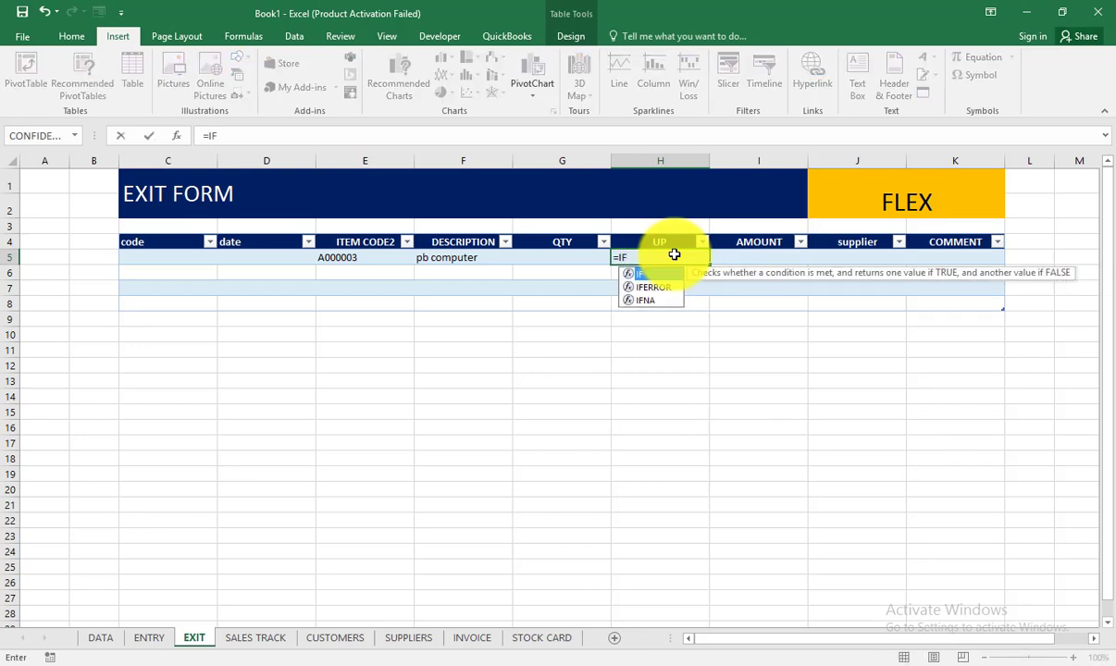
pyautogui.press('Down')
pyautogui.press('Tab')
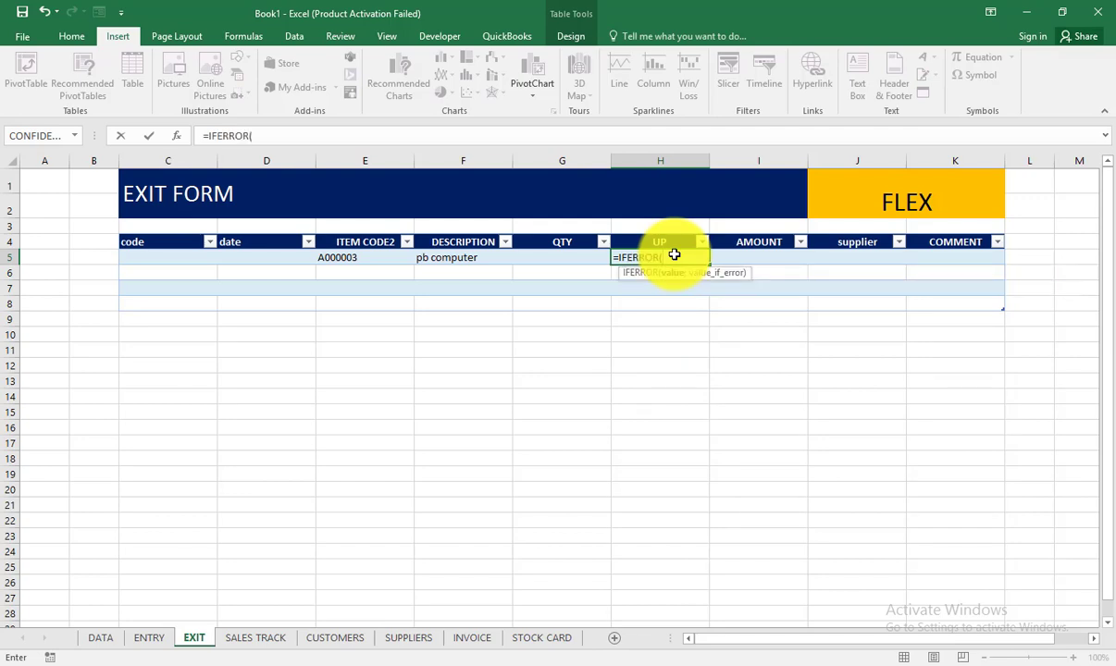
pyautogui.write('VLO')
pyautogui.press('Tab')
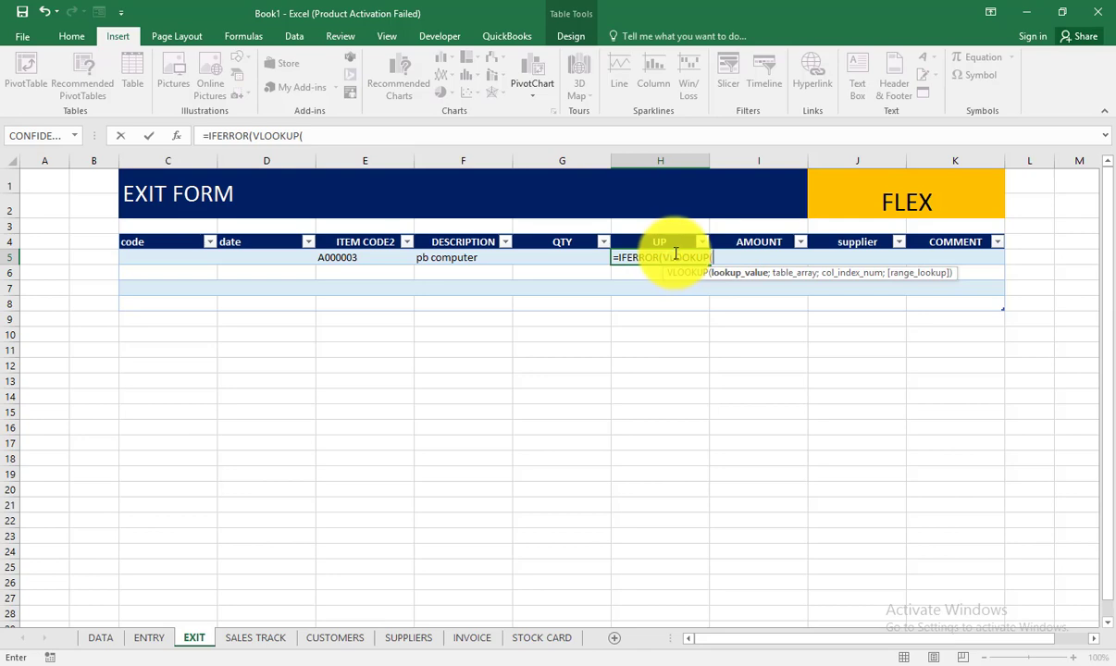
pyautogui.click(451, 258)
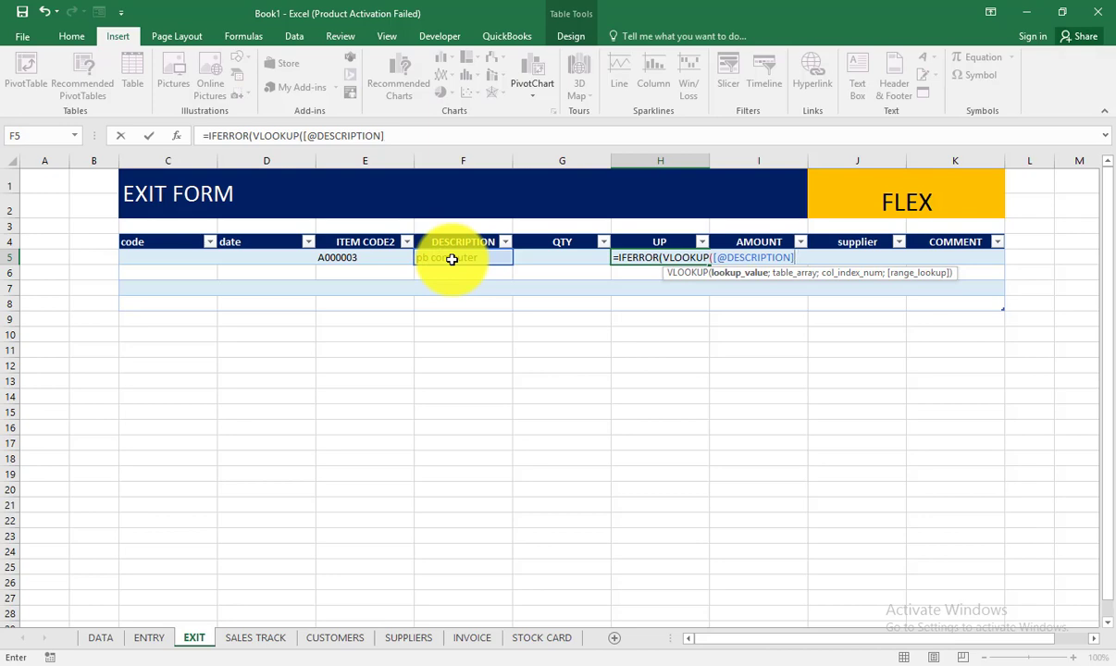
pyautogui.write(';')
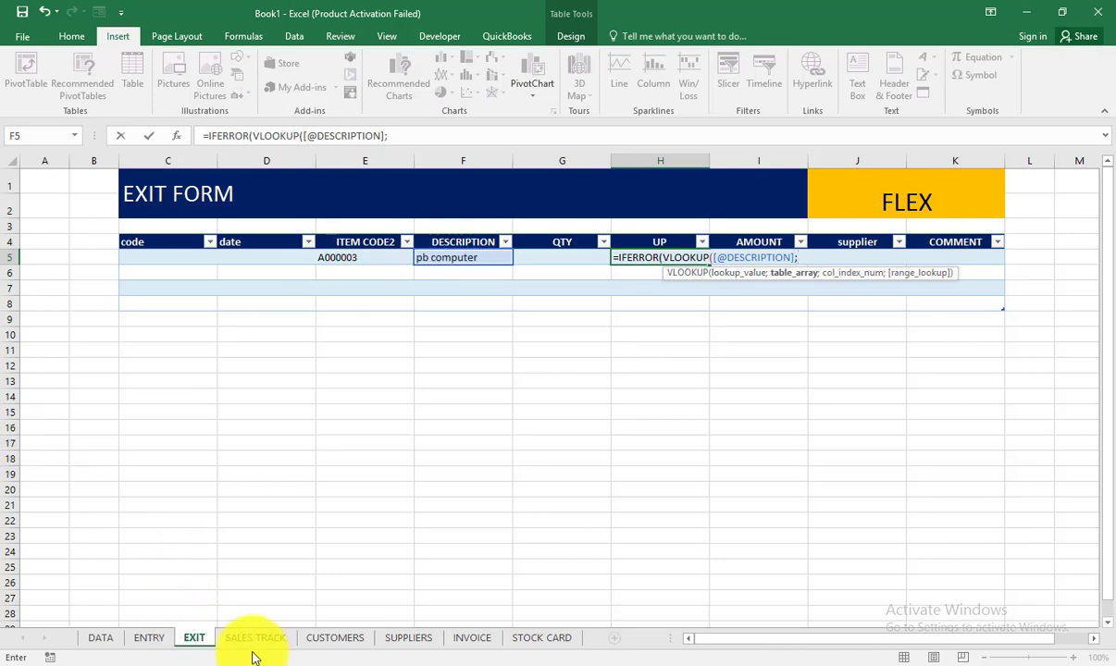
# Step: Complete H5's lookup with Table1 from the DATA sheet, column 3, match type 0 and "" as the error value
pyautogui.click(97, 638)
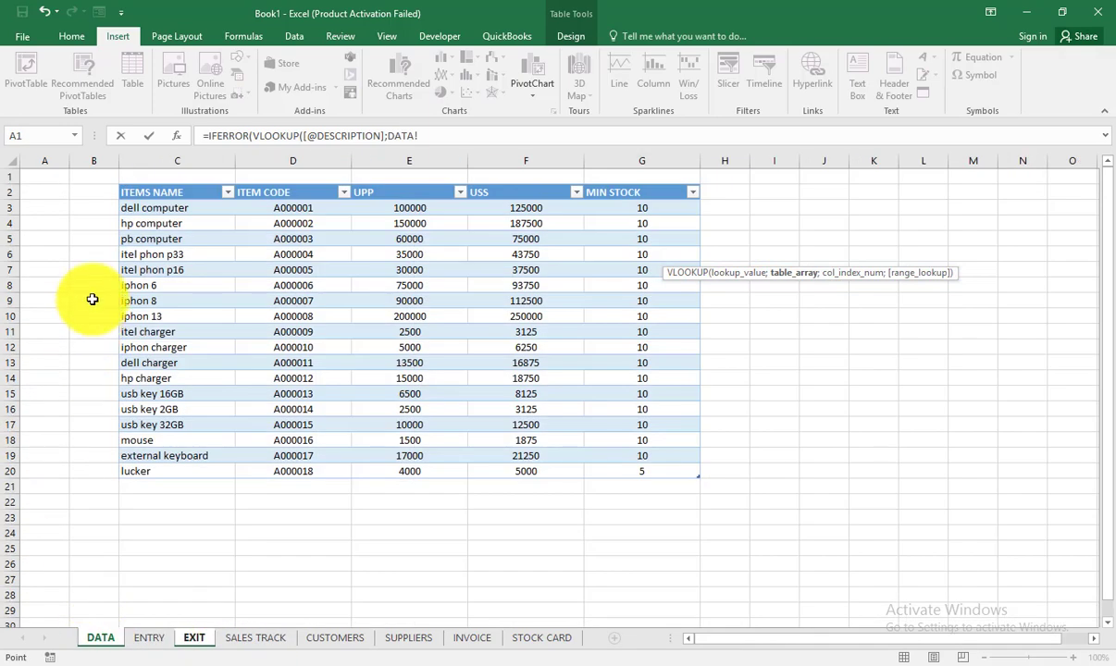
pyautogui.click(126, 190)
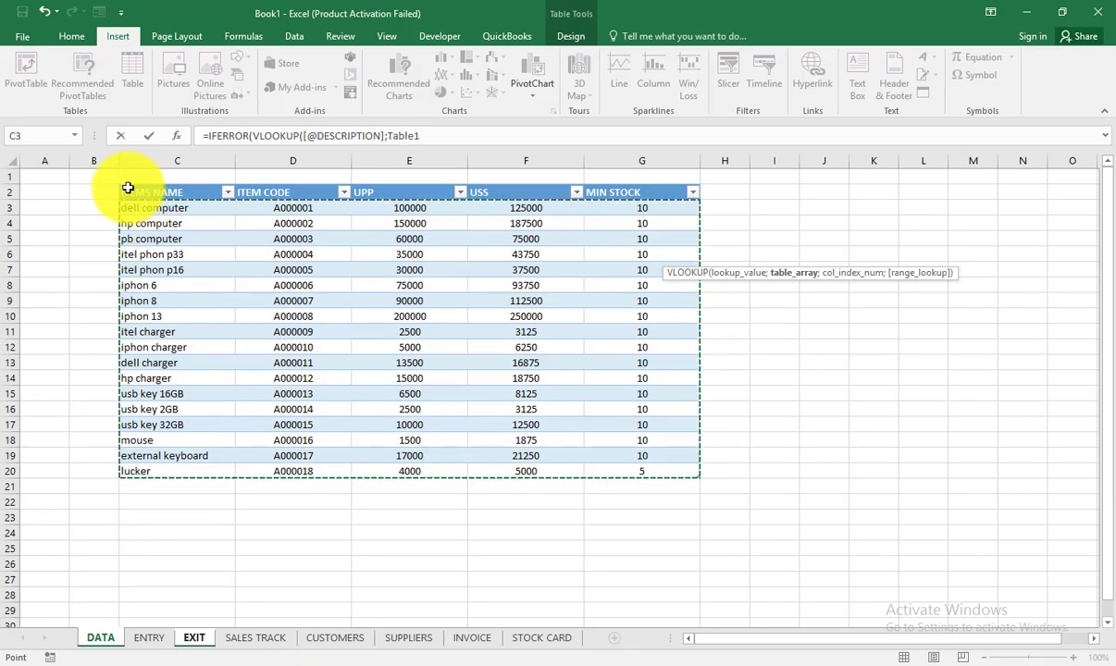
pyautogui.write(';')
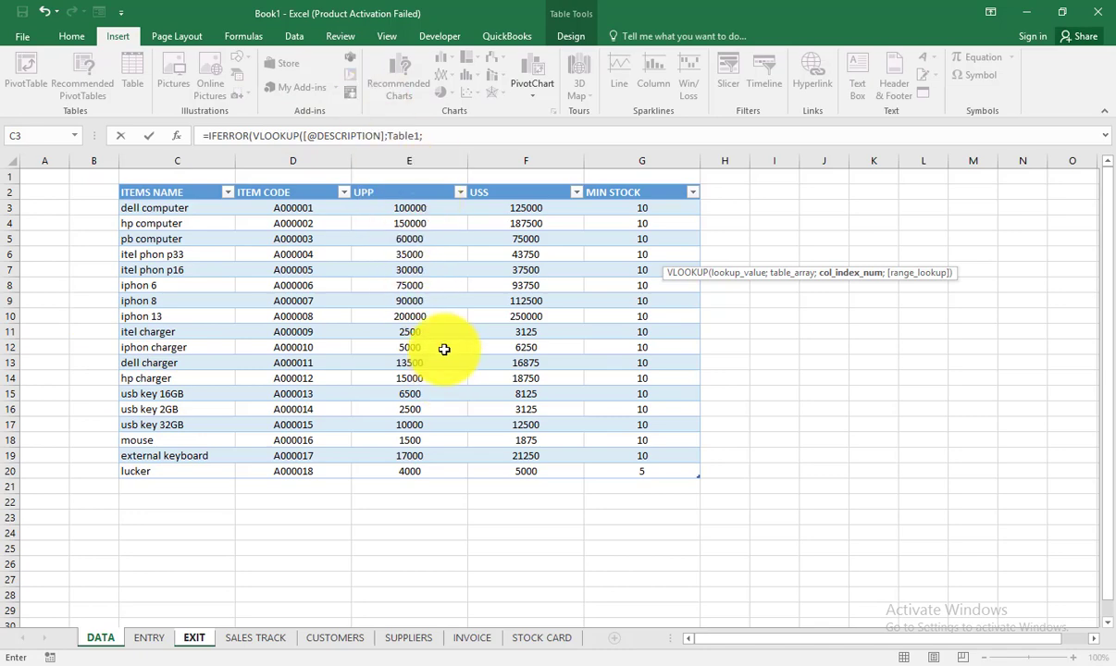
pyautogui.write('3;')
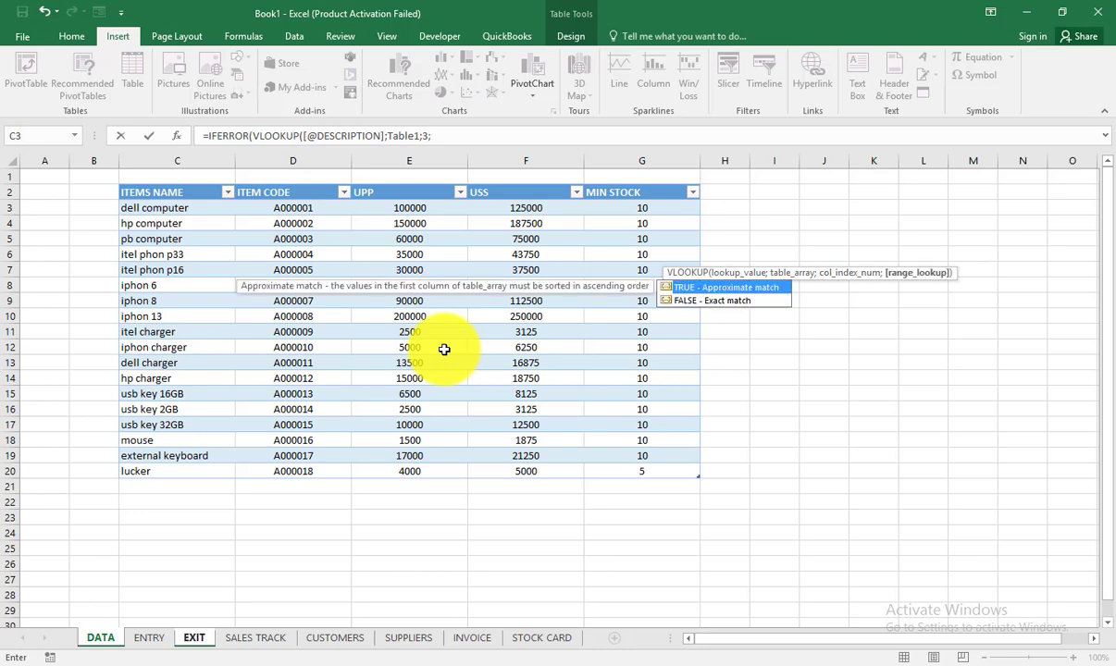
pyautogui.write('0')
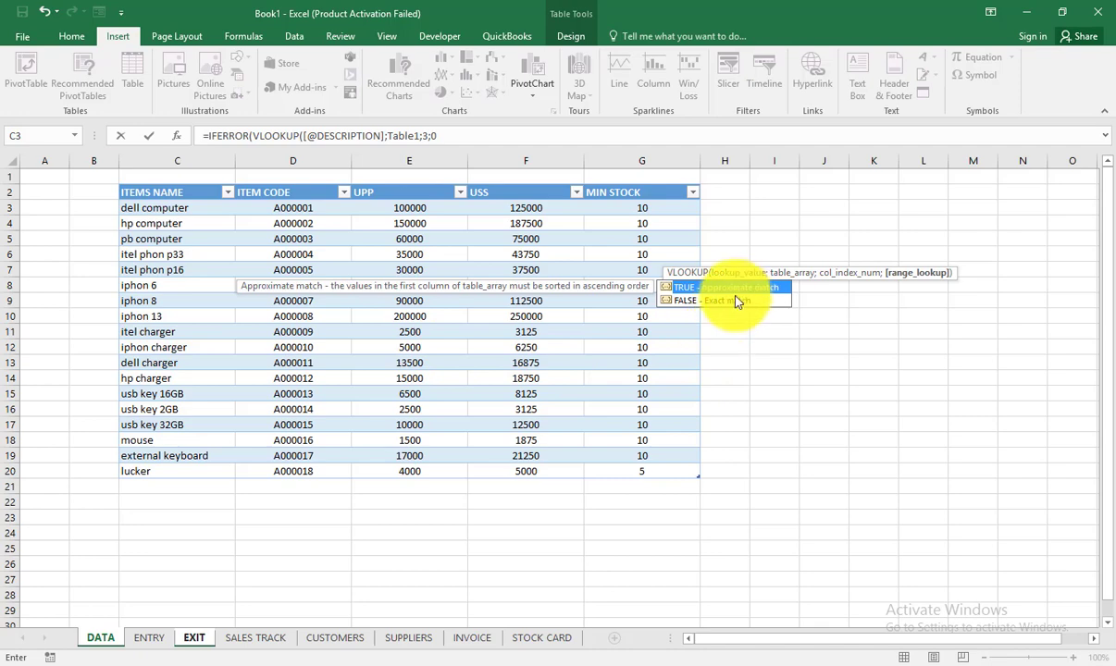
pyautogui.click(478, 135)
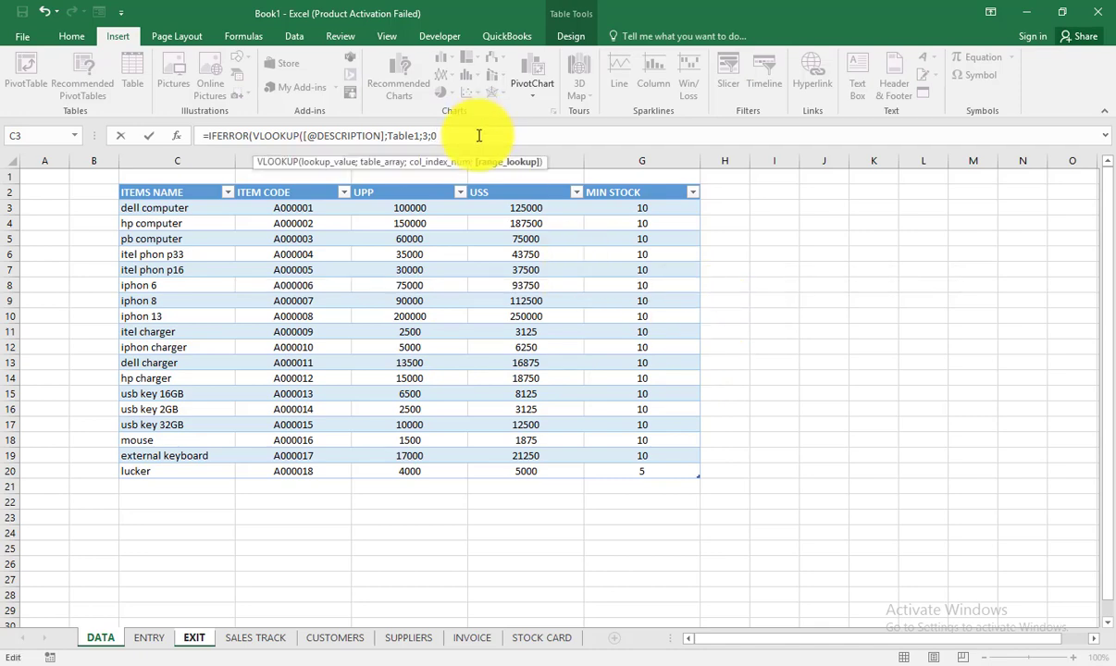
pyautogui.write(');')
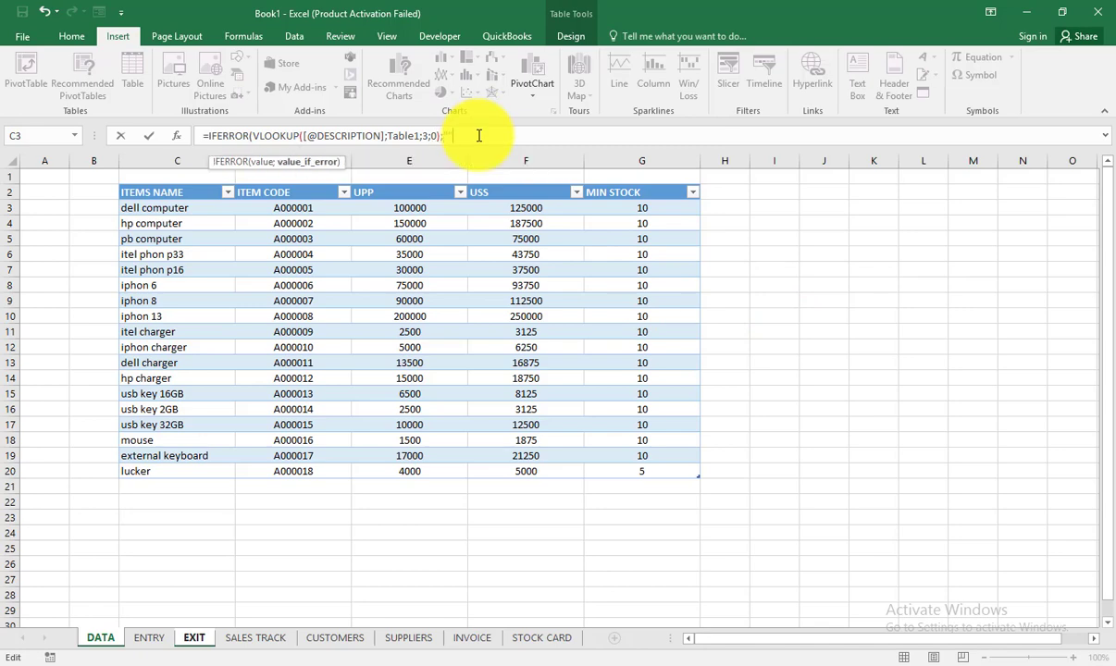
pyautogui.write('"")')
pyautogui.press('Return')
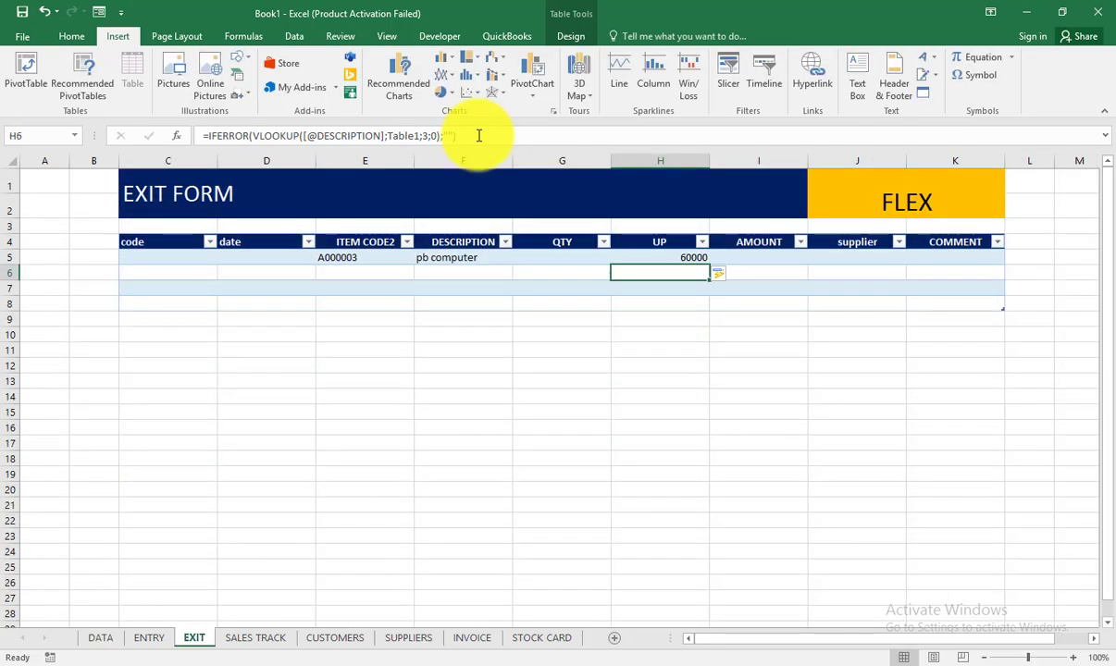
pyautogui.click(736, 256)
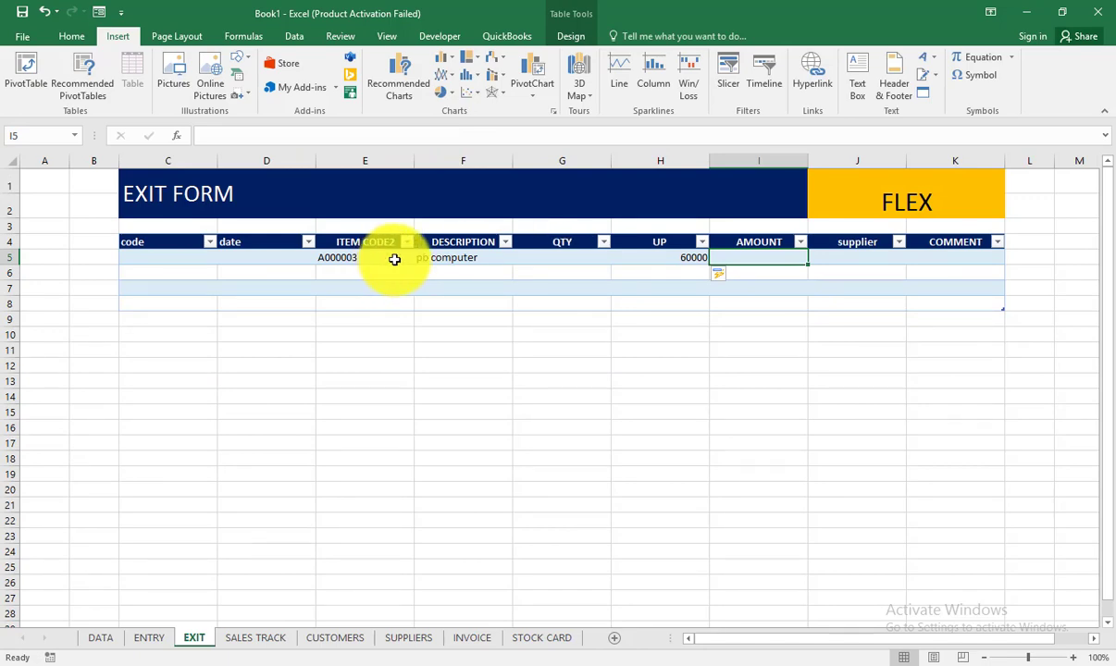
pyautogui.click(447, 258)
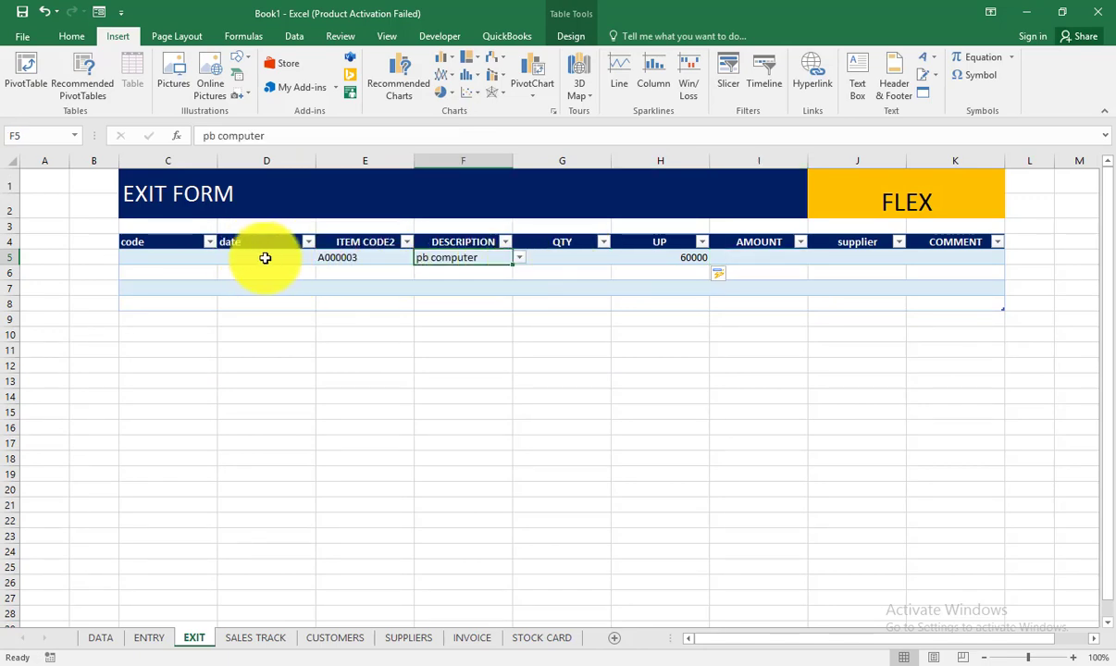
pyautogui.click(572, 260)
pyautogui.click(775, 258)
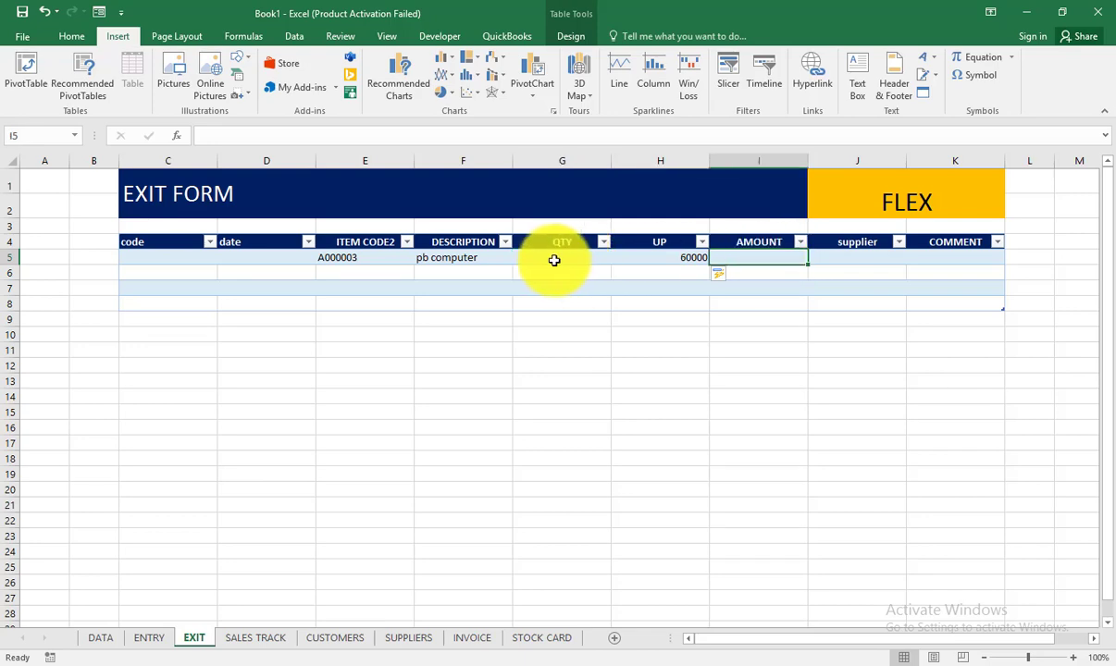
pyautogui.click(554, 257)
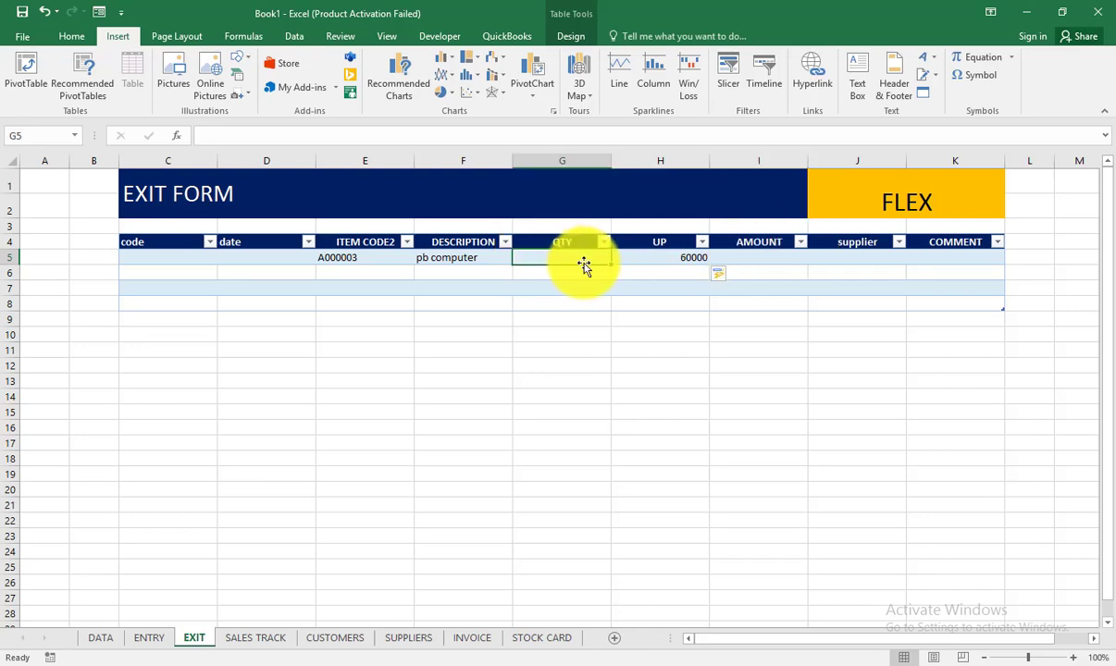
# Step: Enter an IFERROR formula in AMOUNT cell I5 that multiplies the row's QTY by UP, with "" as the error value
pyautogui.click(747, 255)
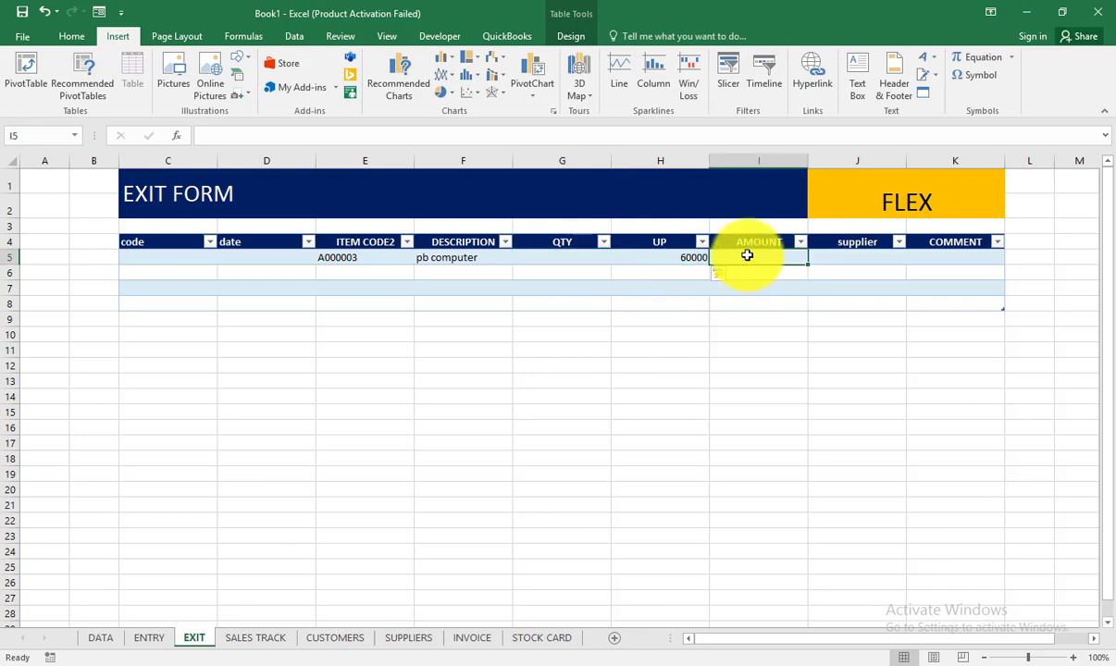
pyautogui.write('=IF')
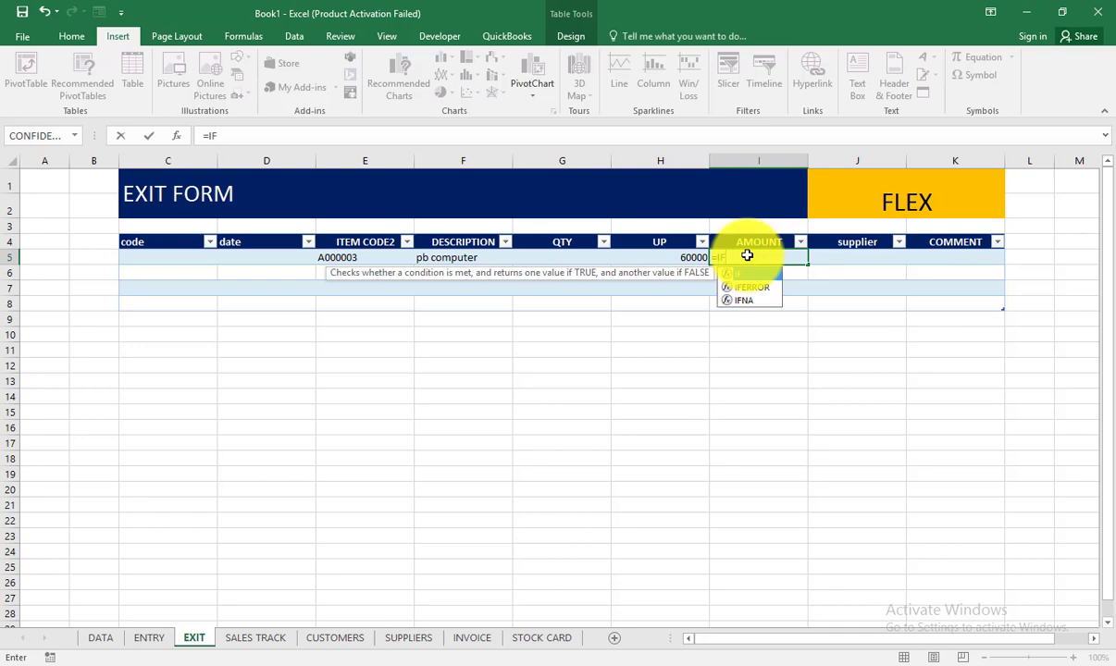
pyautogui.write('(')
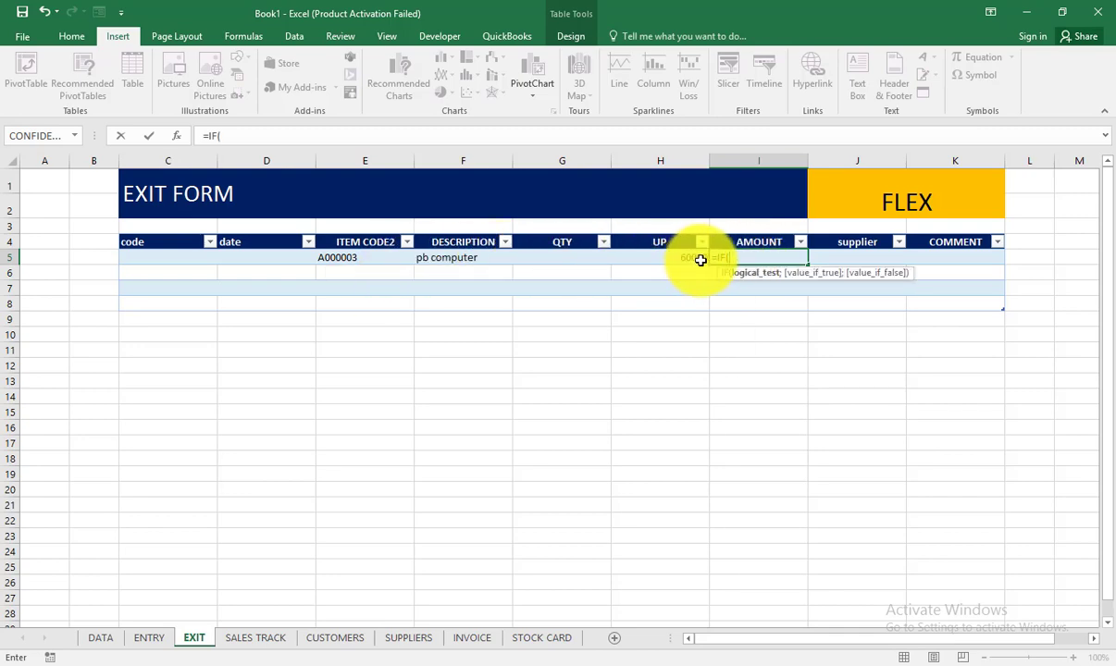
pyautogui.press('BackSpace')
pyautogui.press('Down')
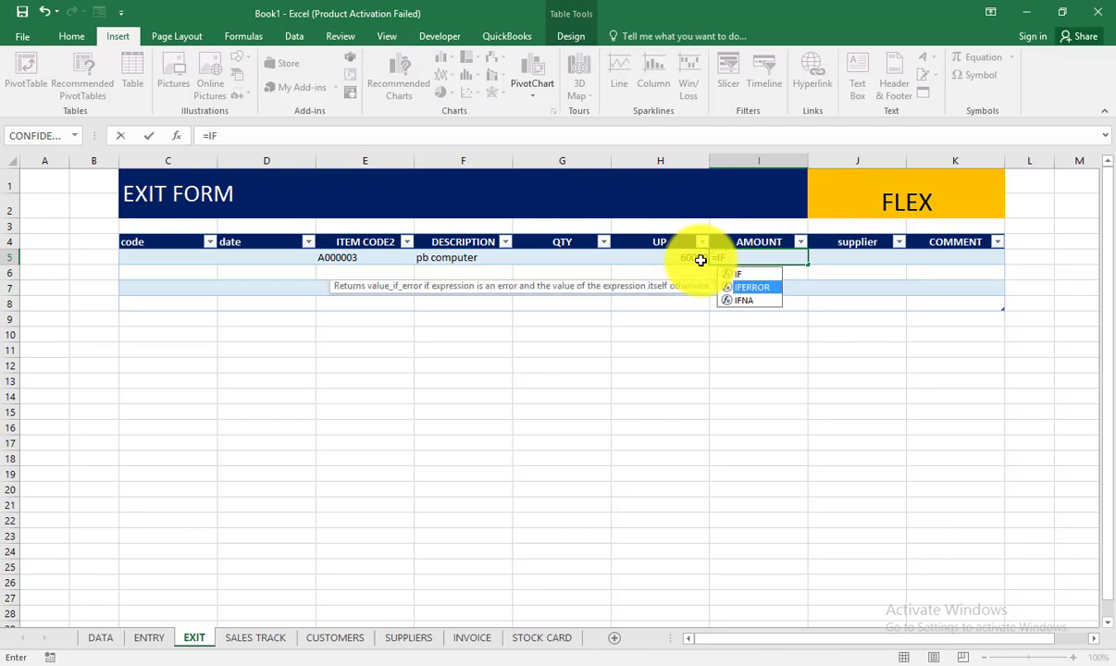
pyautogui.press('Tab')
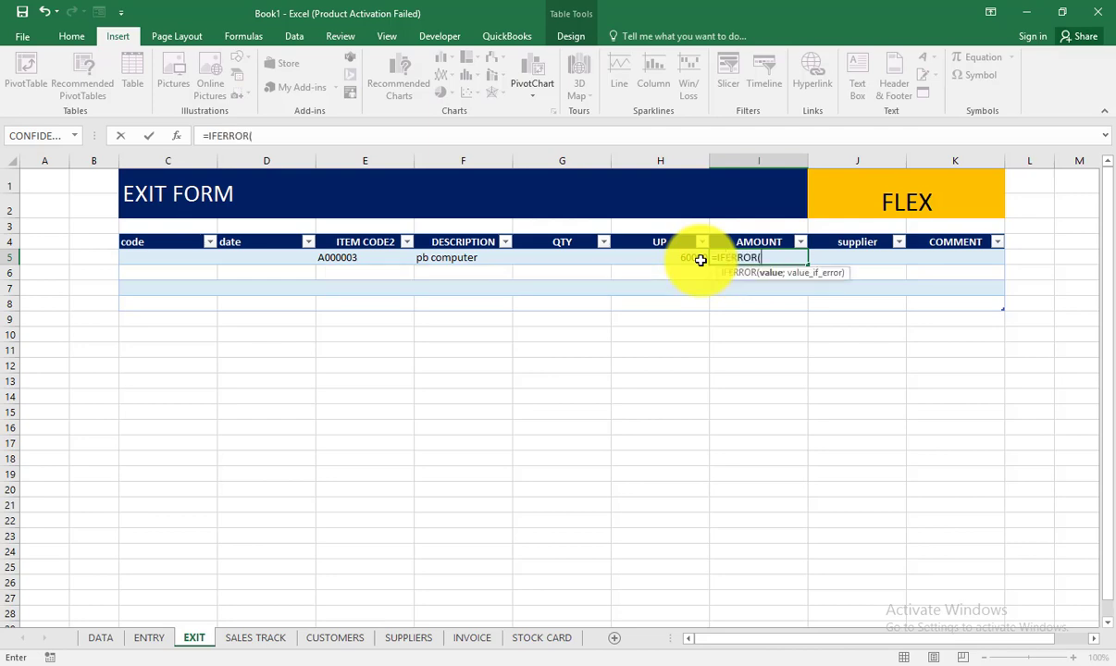
pyautogui.click(555, 258)
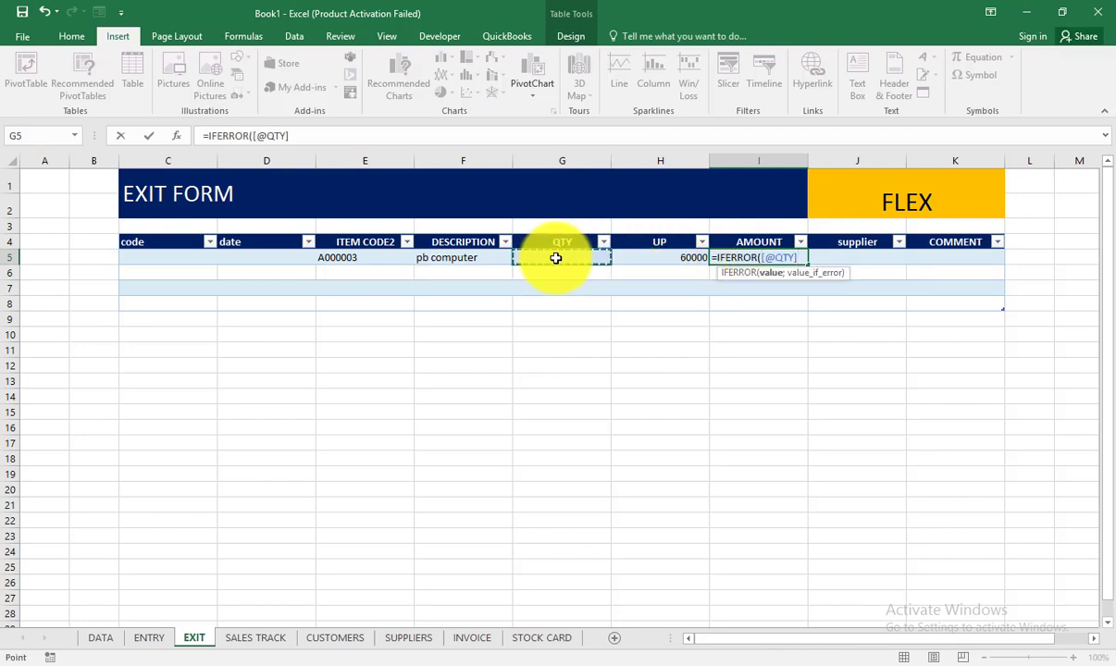
pyautogui.write('*')
pyautogui.click(679, 256)
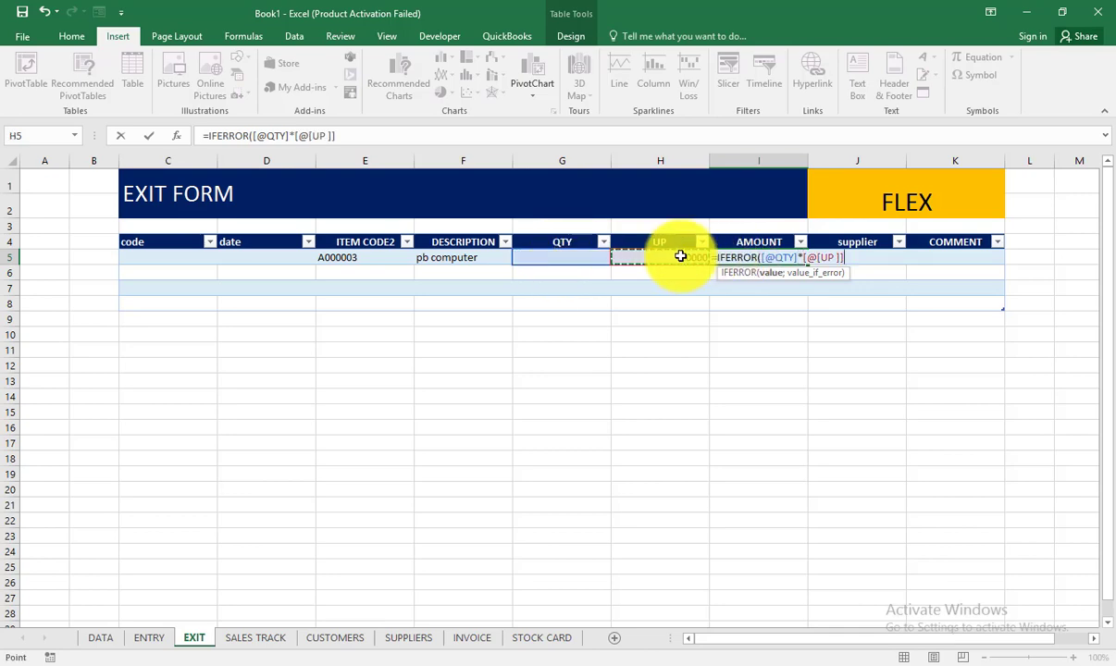
pyautogui.write(';')
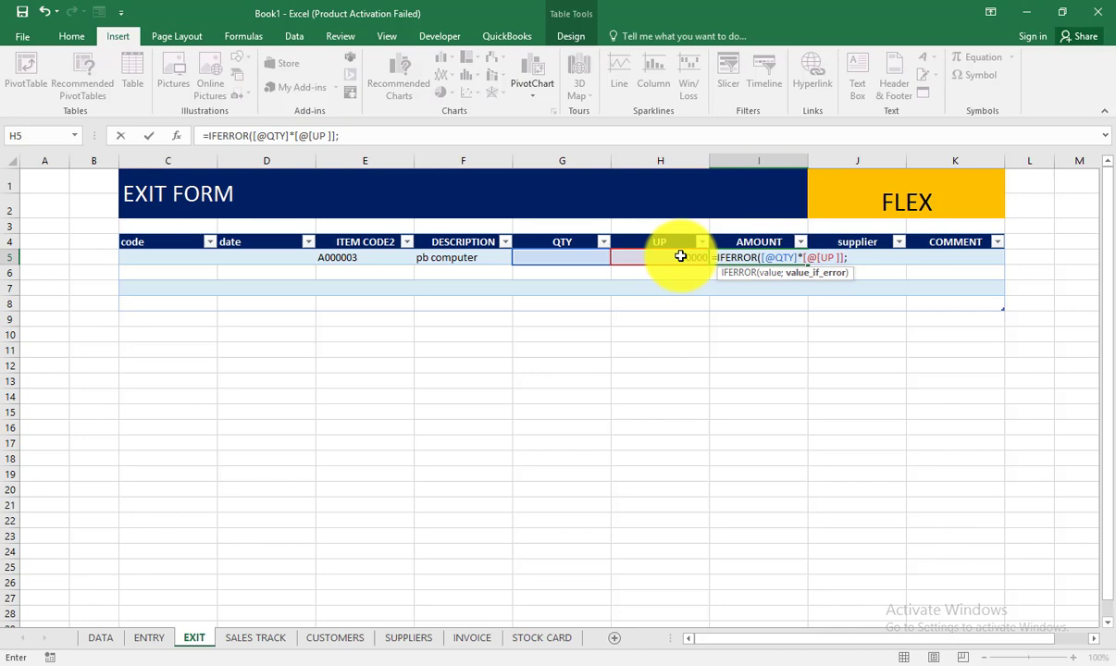
pyautogui.write('"")')
pyautogui.press('Return')
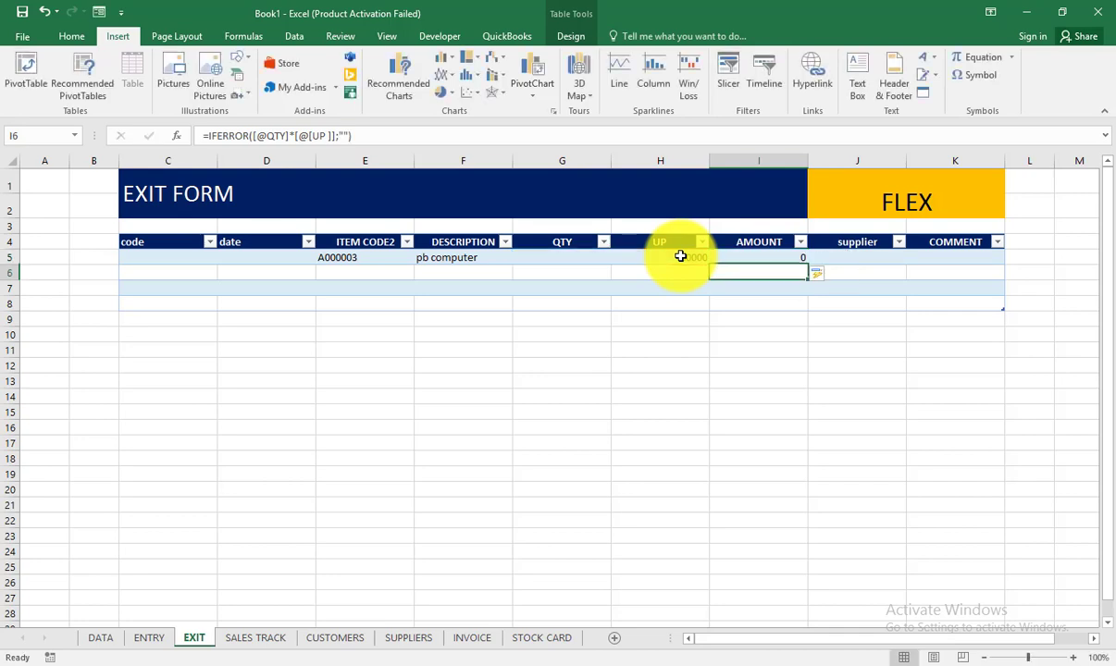
# Step: Try to blank the supplier column header in J4 by clearing its text
pyautogui.click(891, 256)
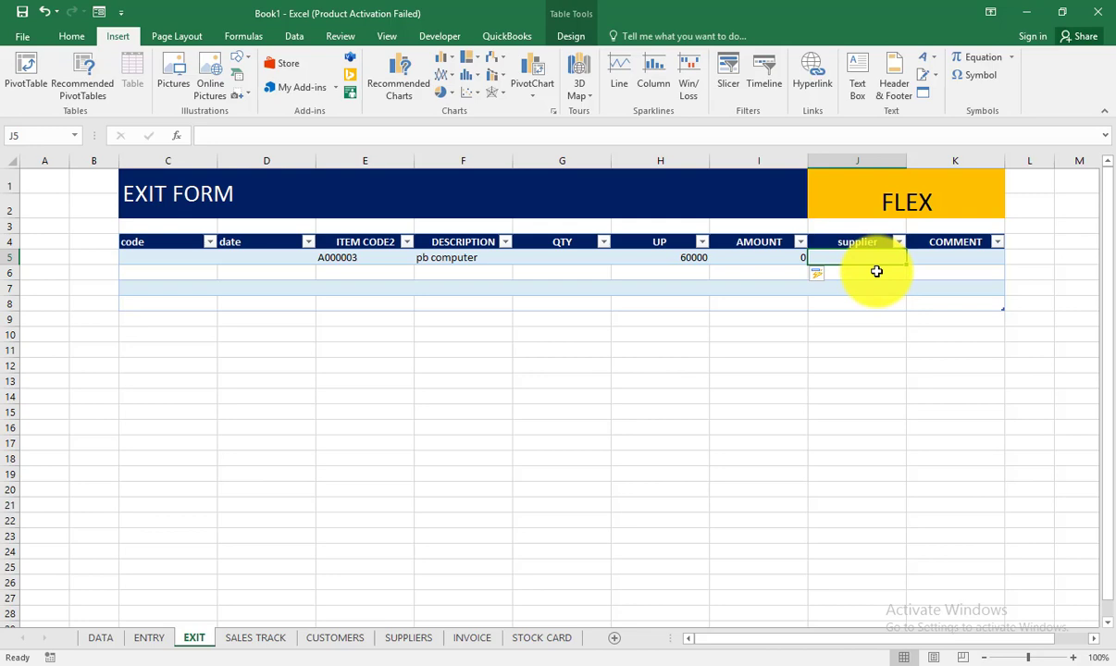
pyautogui.click(872, 243)
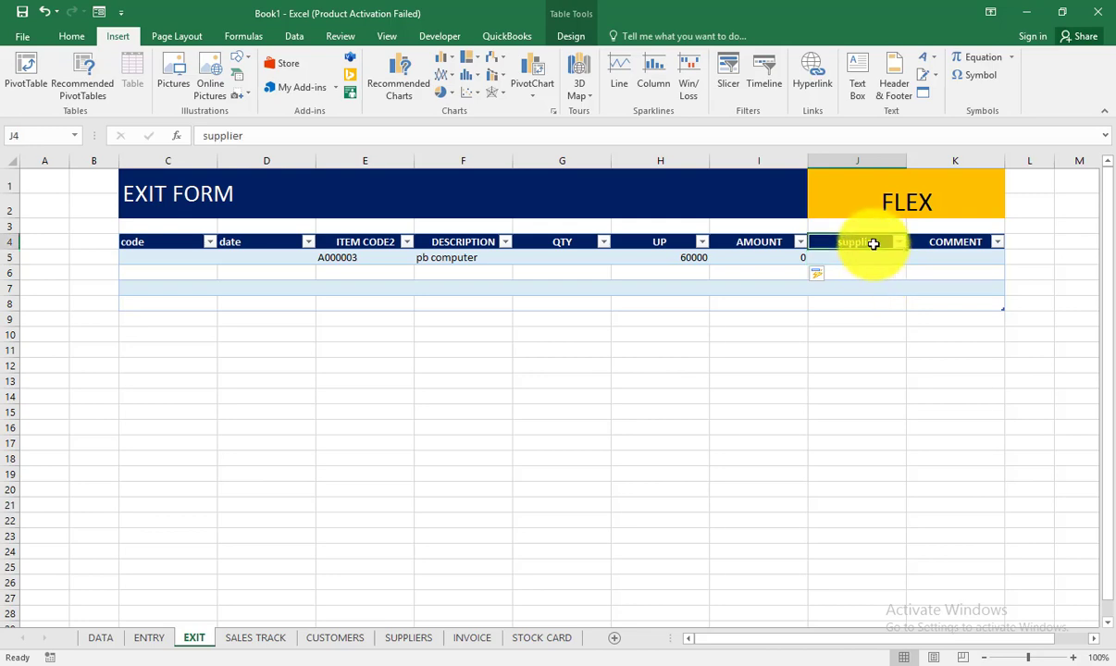
pyautogui.press('Delete')
pyautogui.click(877, 257)
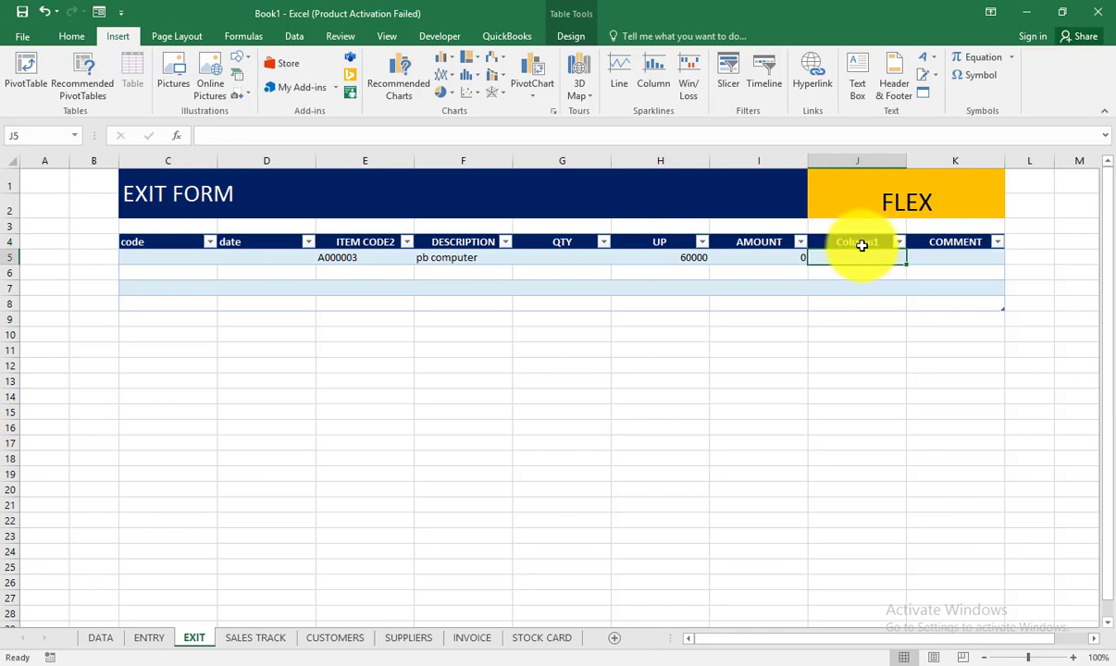
# Step: Try replacing the header in J4 with a lone apostrophe, and enter 0 as the header instead
pyautogui.click(873, 241)
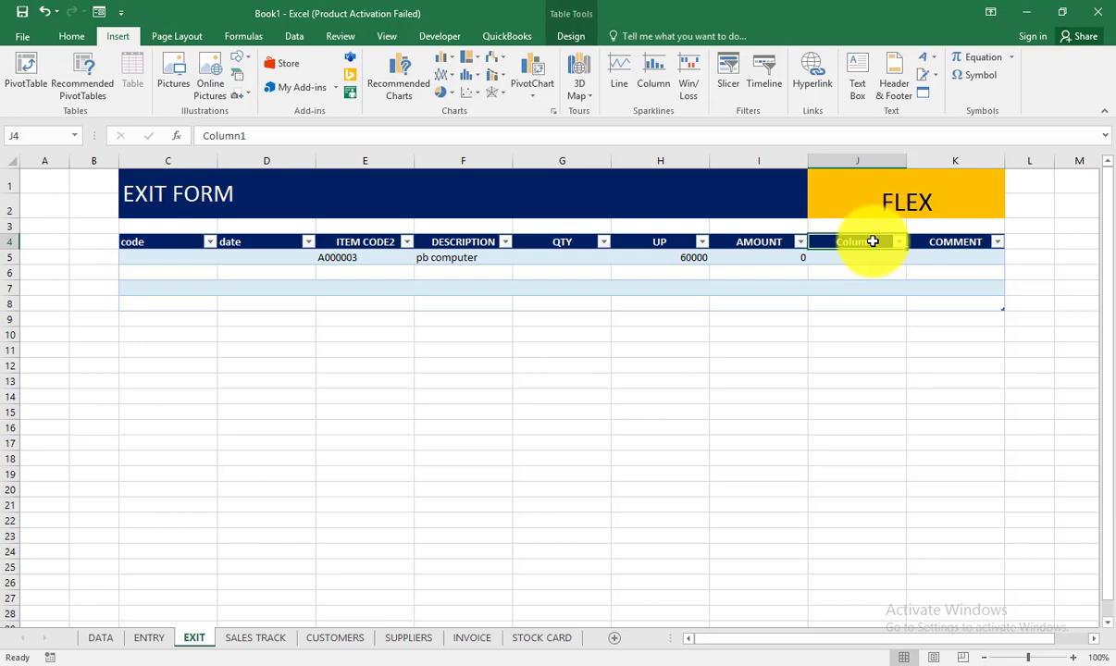
pyautogui.press('BackSpace')
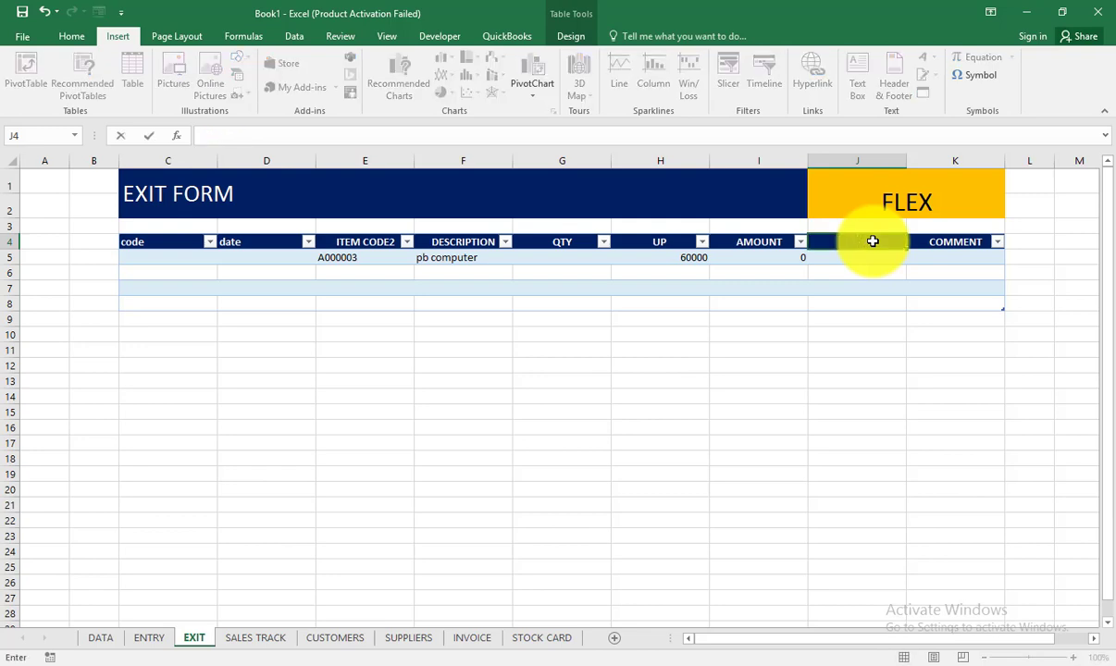
pyautogui.write("'")
pyautogui.press('Return')
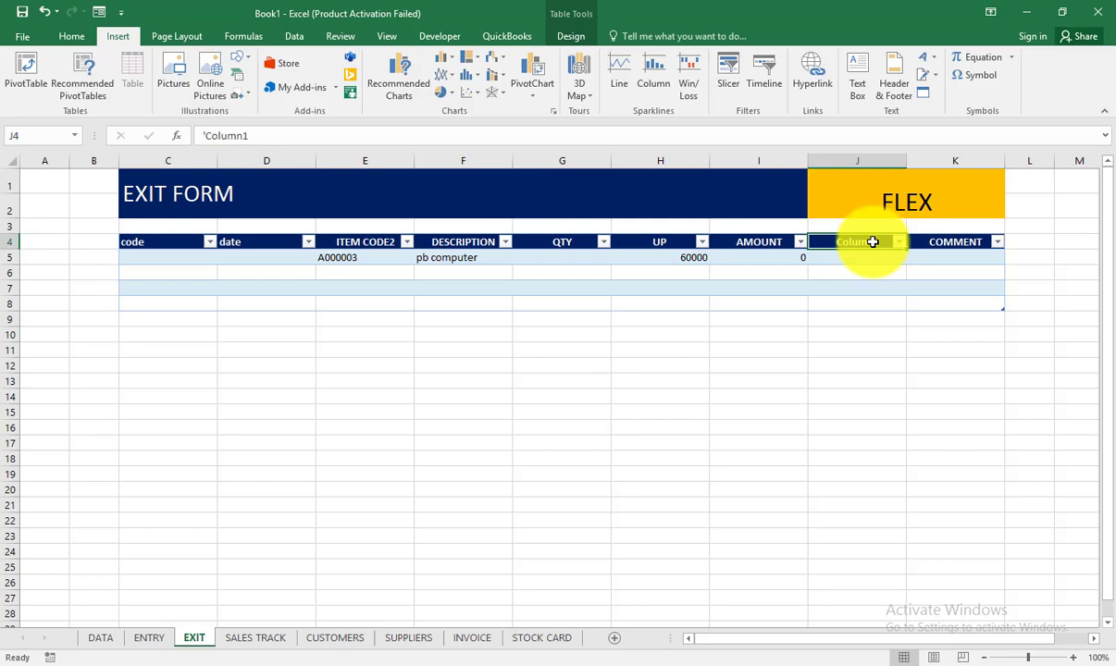
pyautogui.write('0')
pyautogui.press('Return')
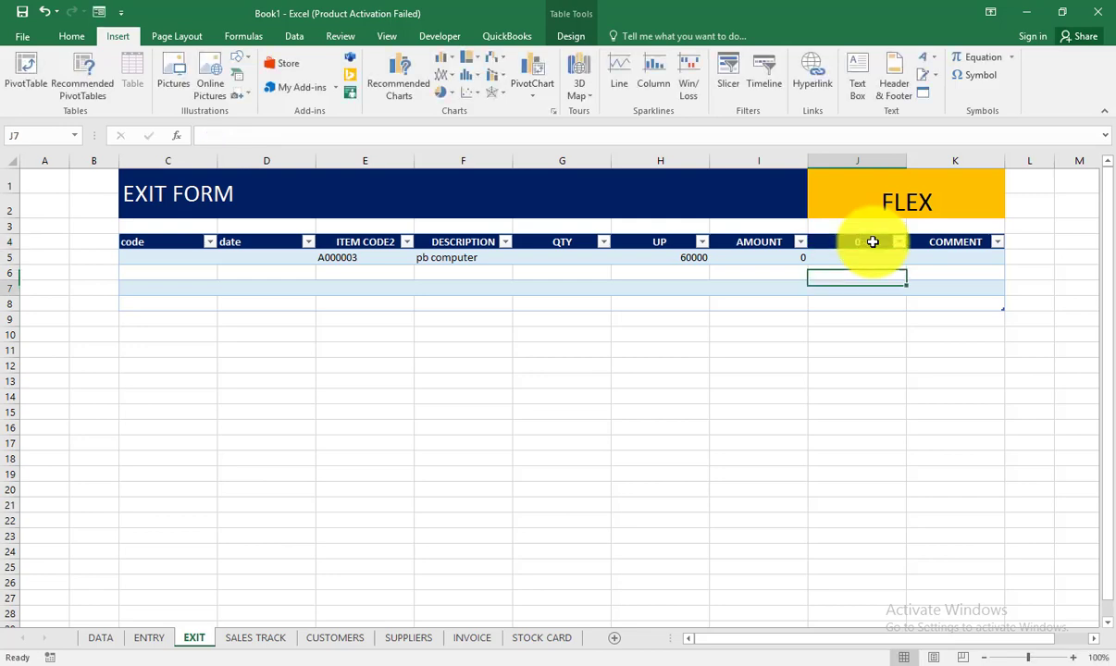
# Step: Delete the table column between AMOUNT and COMMENT from the exit table
pyautogui.click(872, 241)
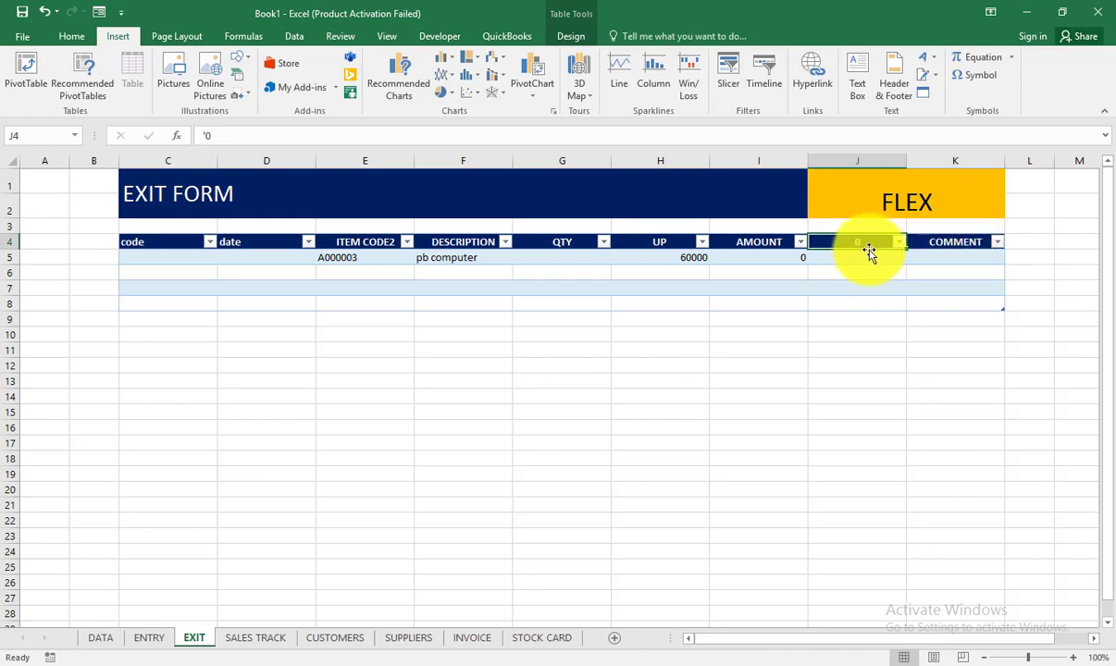
pyautogui.rightClick(866, 234)
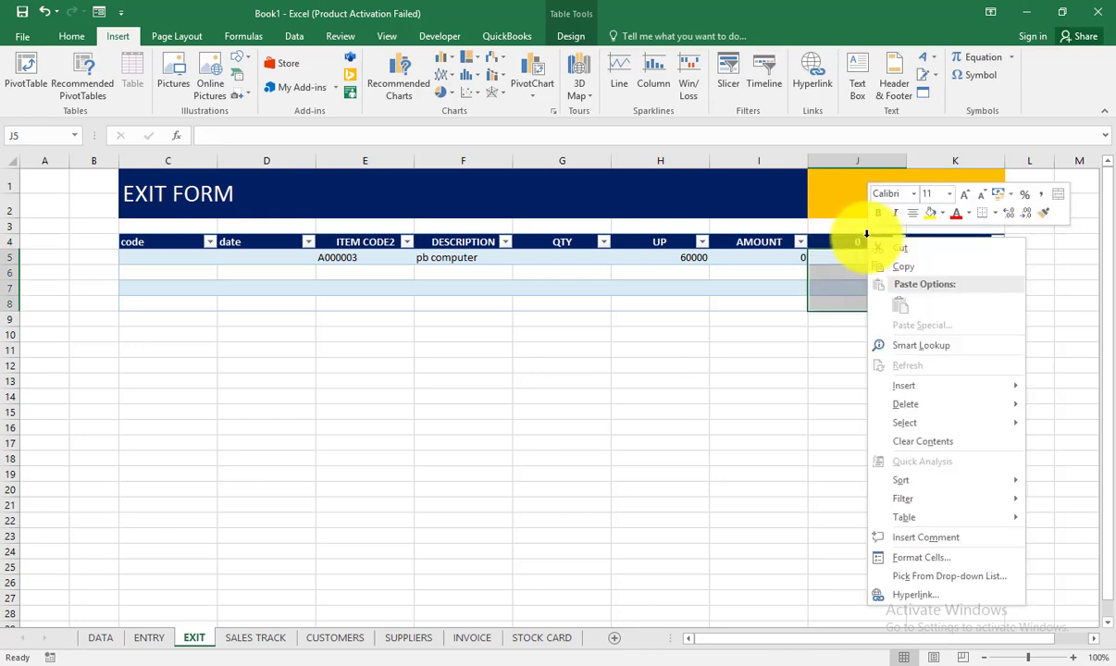
pyautogui.click(866, 235)
pyautogui.rightClick(863, 234)
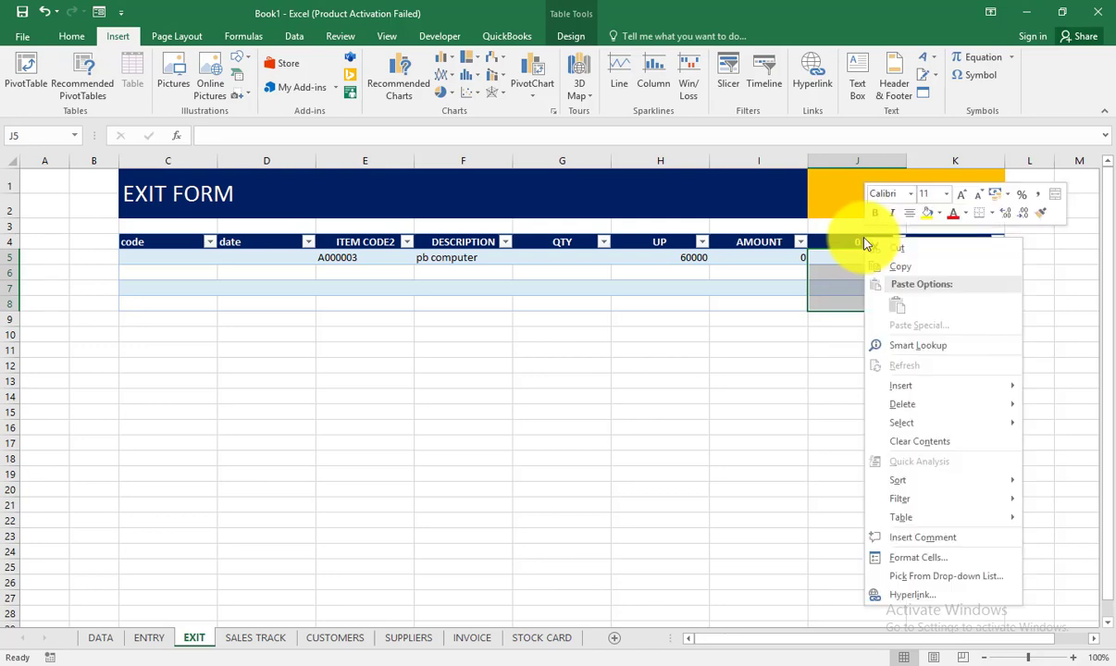
pyautogui.moveTo(911, 406)
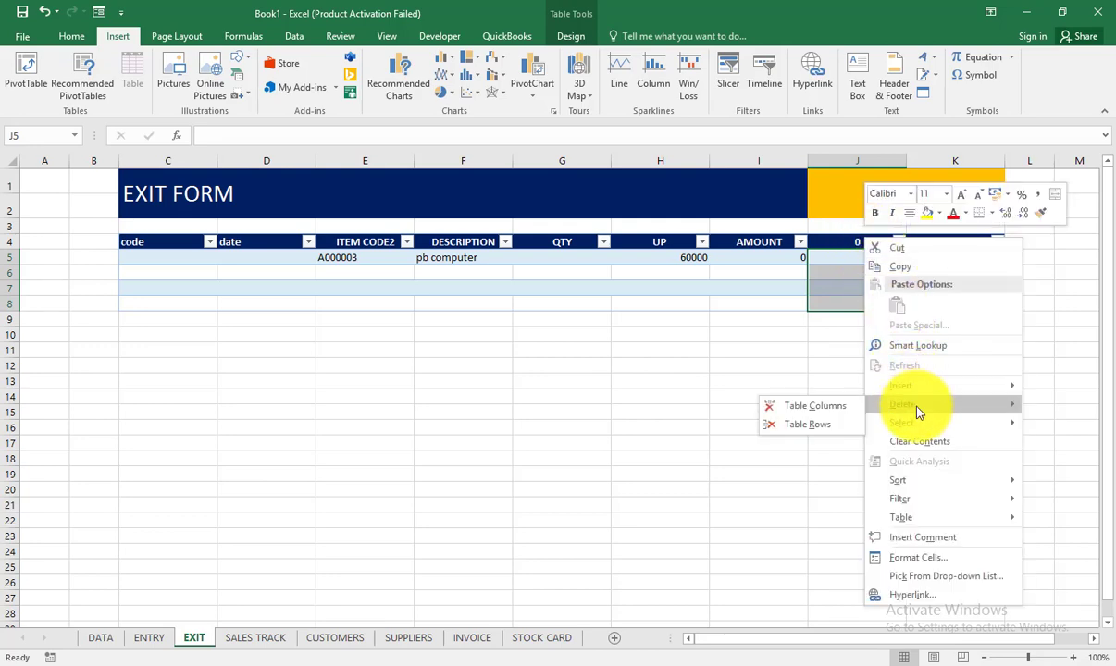
pyautogui.click(809, 412)
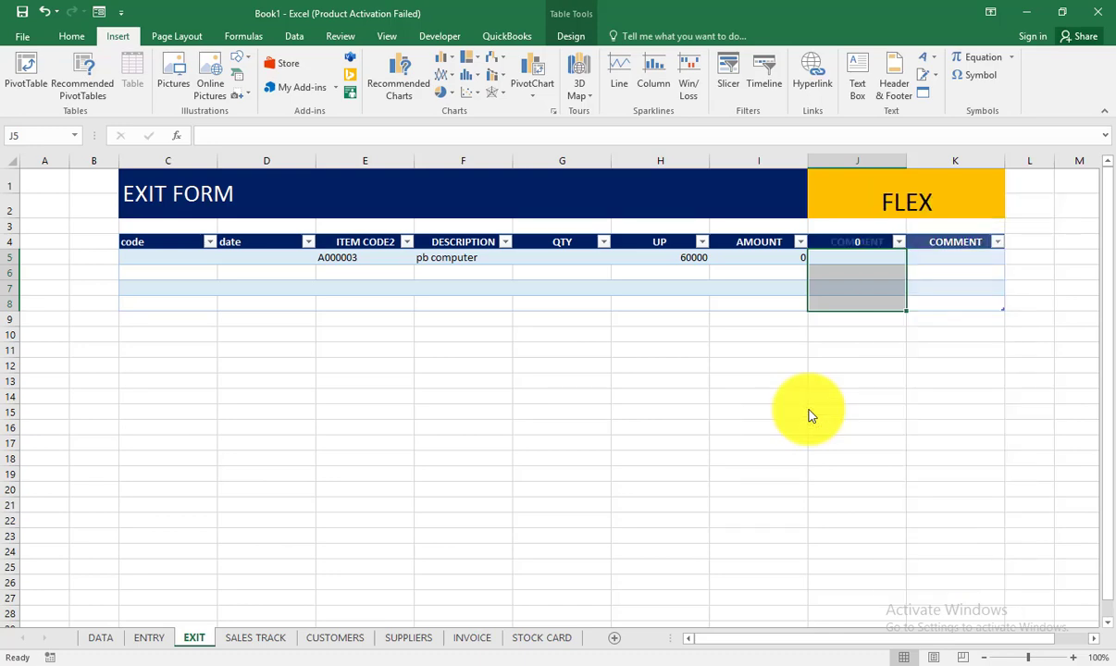
# Step: Widen the COMMENT column J to about twice its width
pyautogui.click(855, 256)
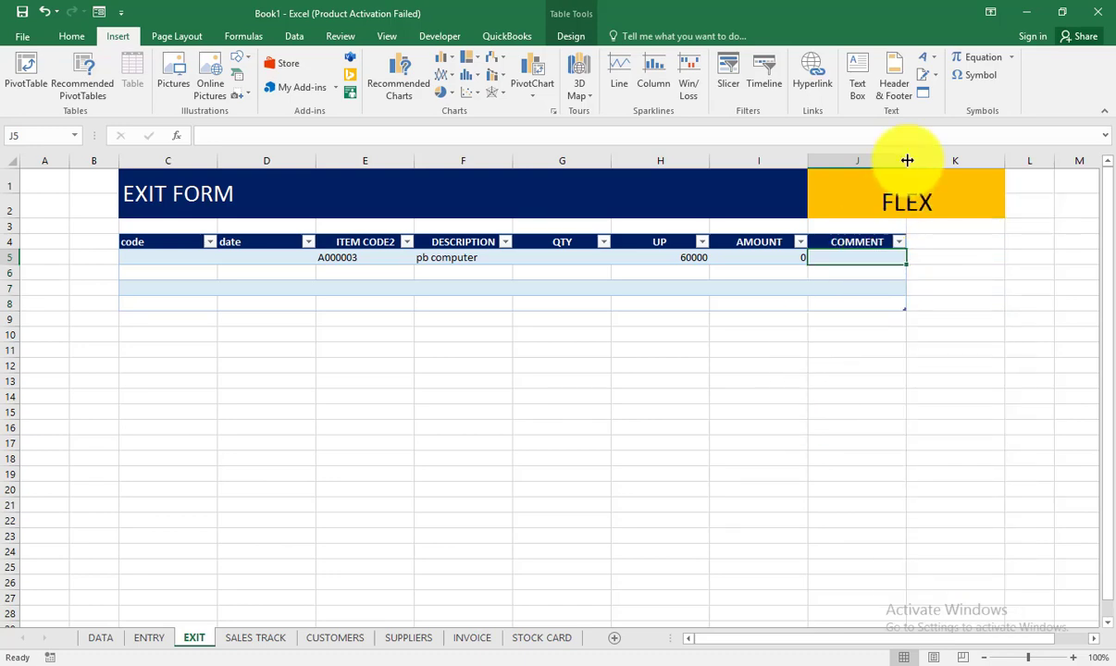
pyautogui.moveTo(909, 157); pyautogui.dragTo(1008, 161)
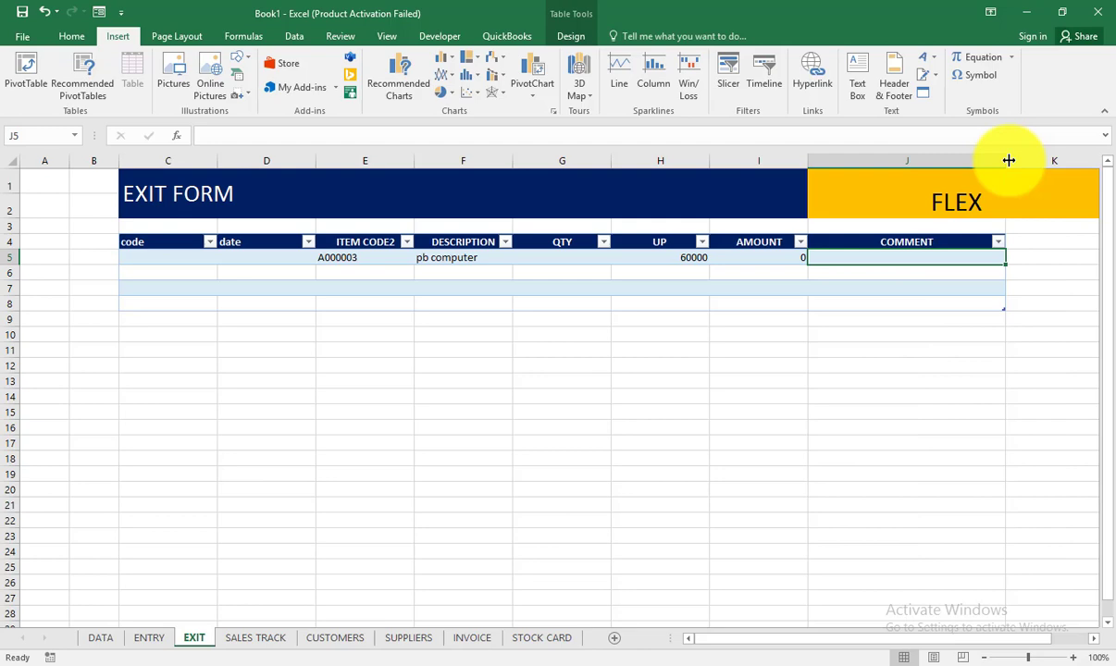
pyautogui.click(1064, 185)
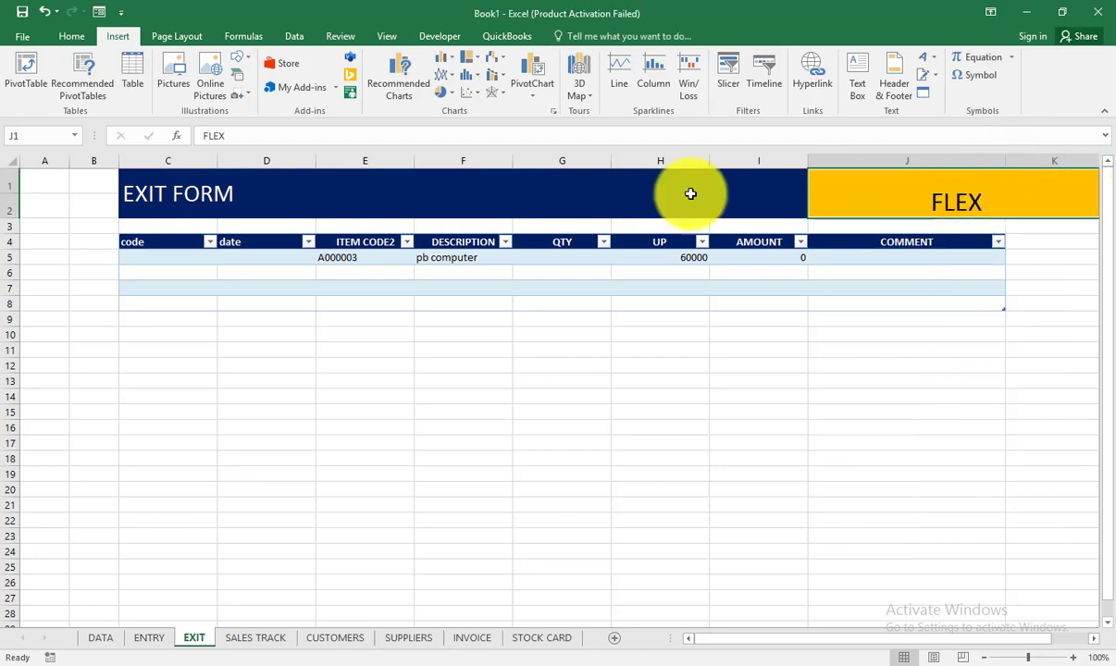
# Step: Enter a quantity of 5 for the pb computer row in G5
pyautogui.click(240, 256)
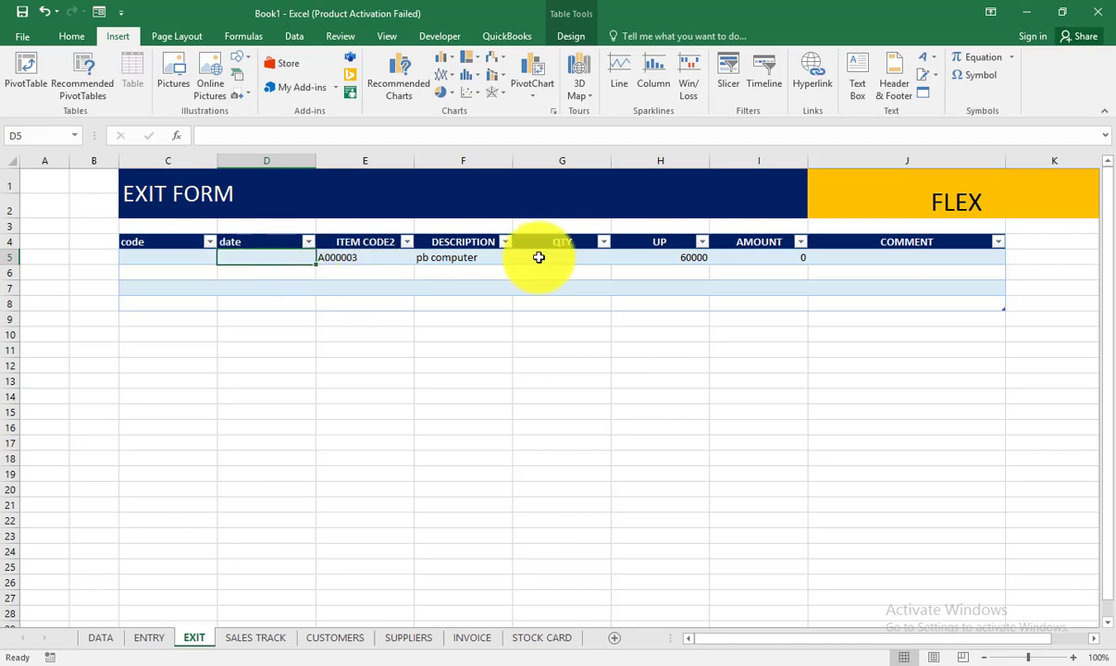
pyautogui.click(577, 256)
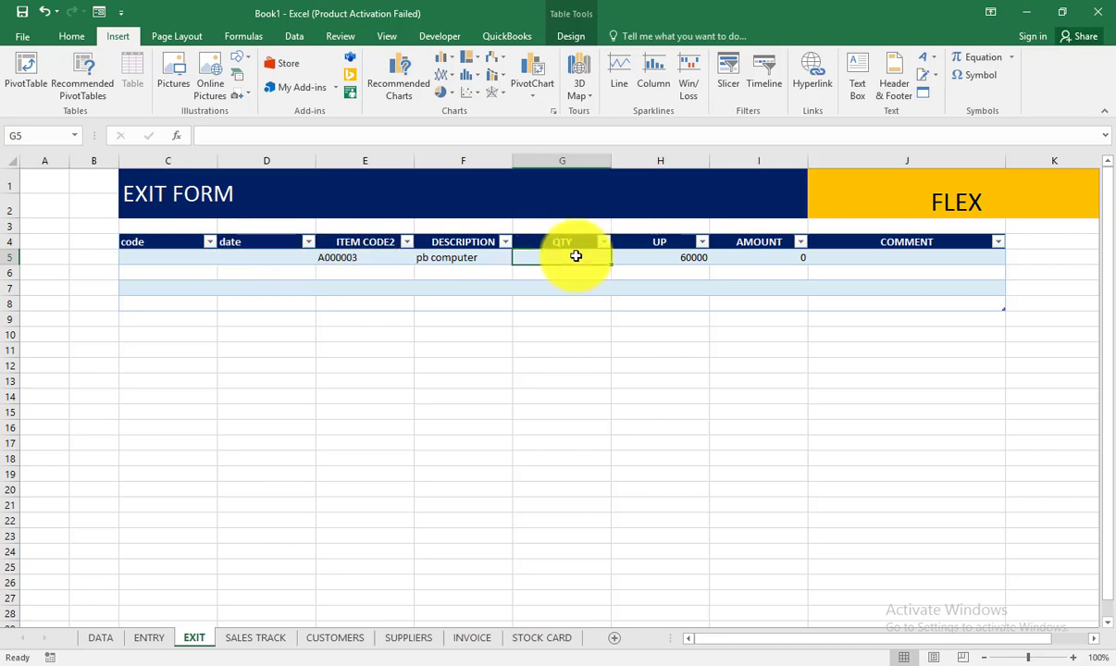
pyautogui.write('5')
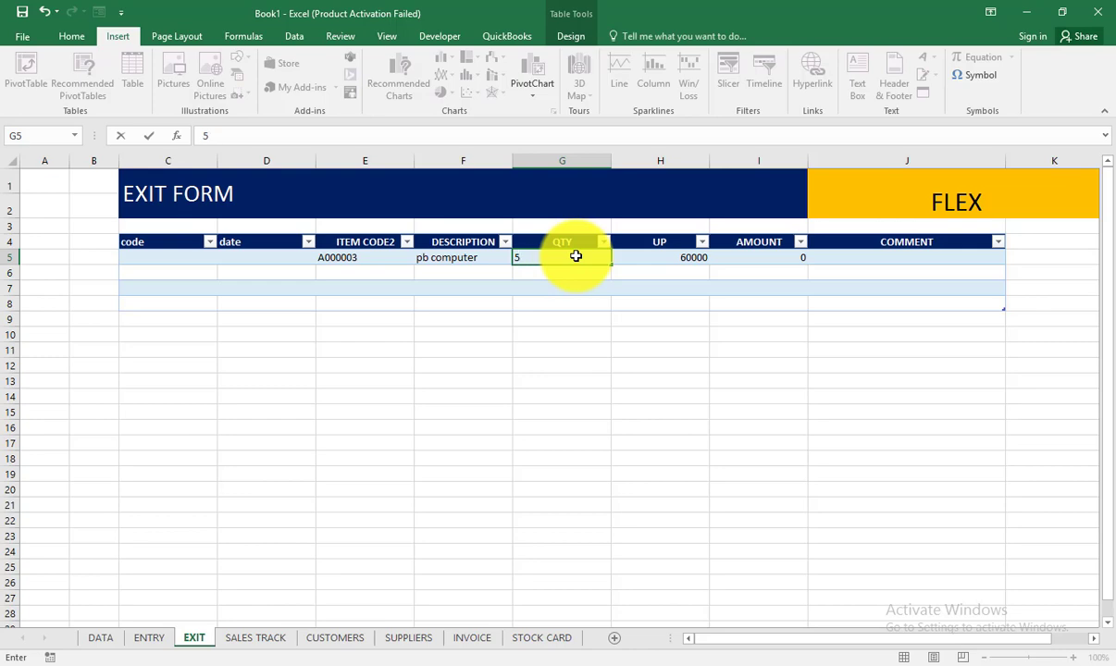
# Step: Choose itel phon p16 from the item list in F6 and enter a quantity of 3 in G6
pyautogui.click(473, 270)
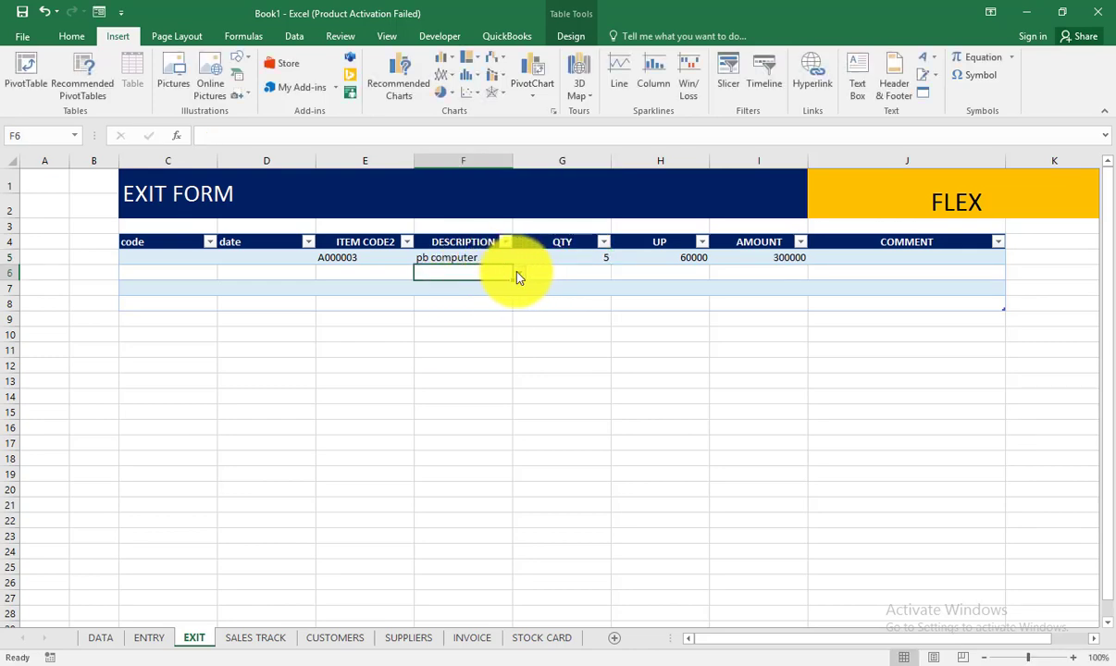
pyautogui.click(519, 273)
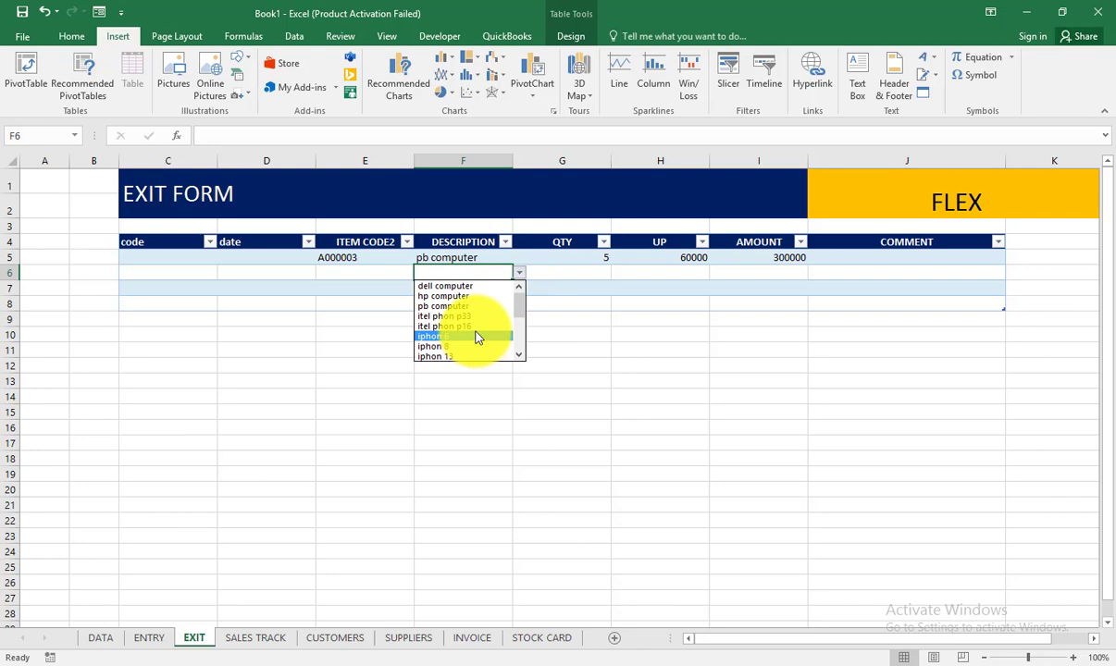
pyautogui.click(476, 327)
pyautogui.click(597, 269)
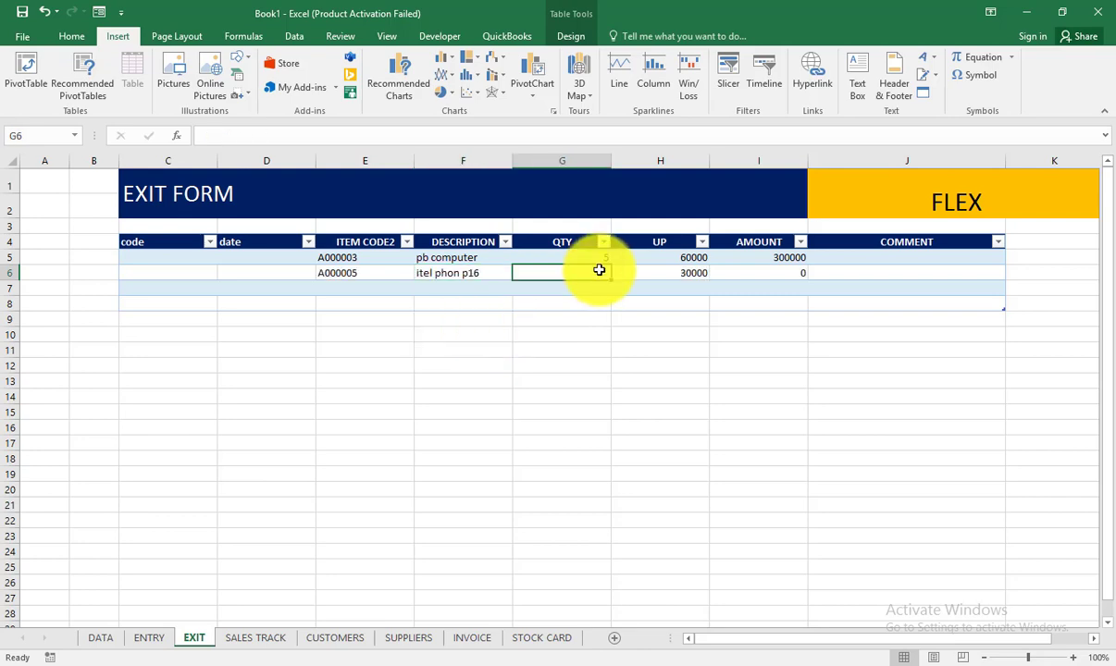
pyautogui.write('3')
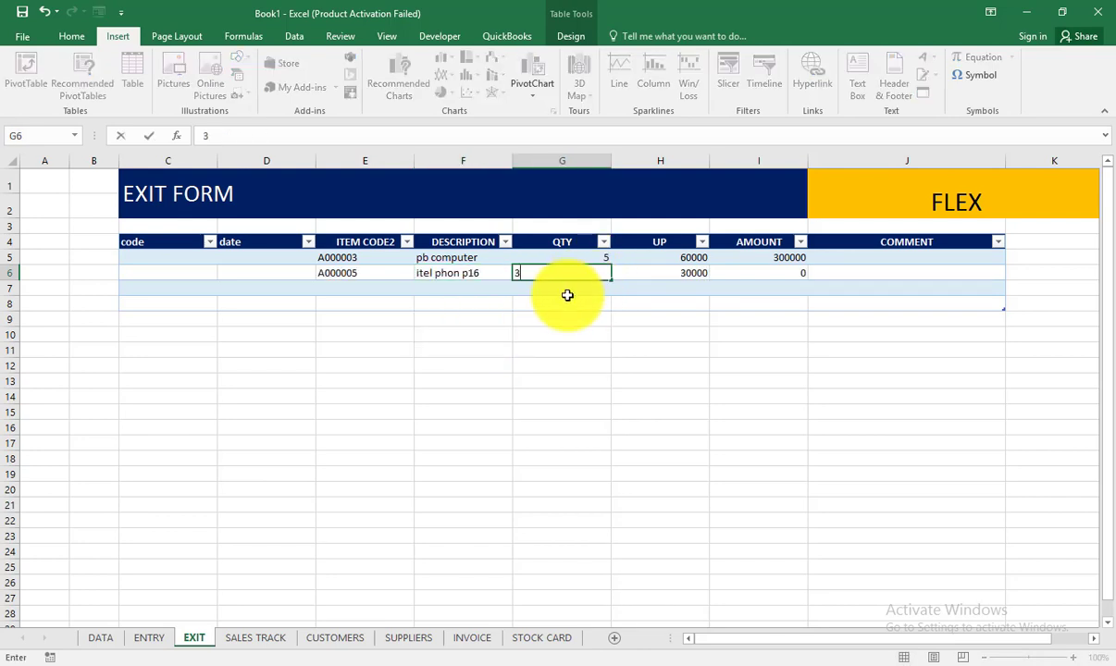
pyautogui.press('Return')
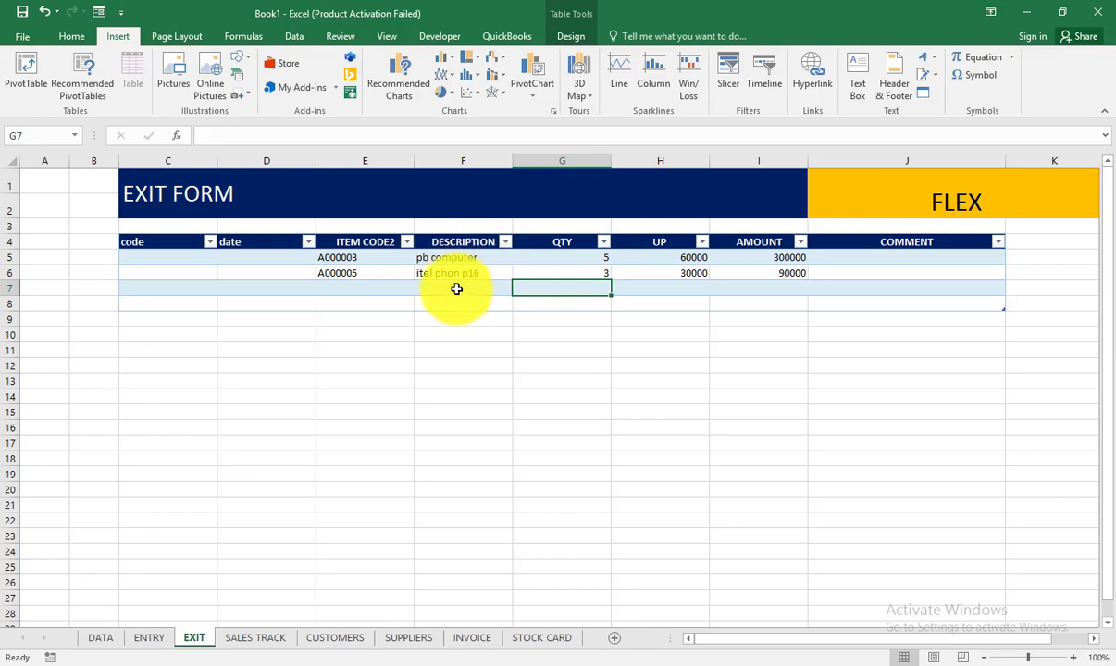
# Step: Choose pb computer from the item list in F7 and enter a quantity of 10 in G7
pyautogui.click(456, 289)
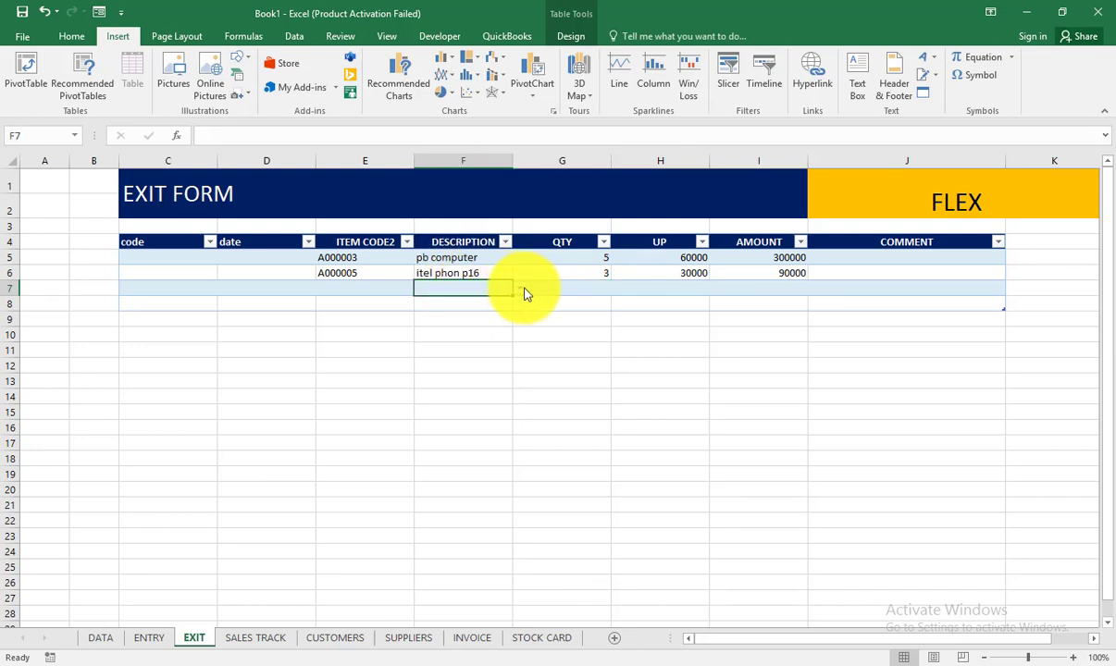
pyautogui.click(521, 289)
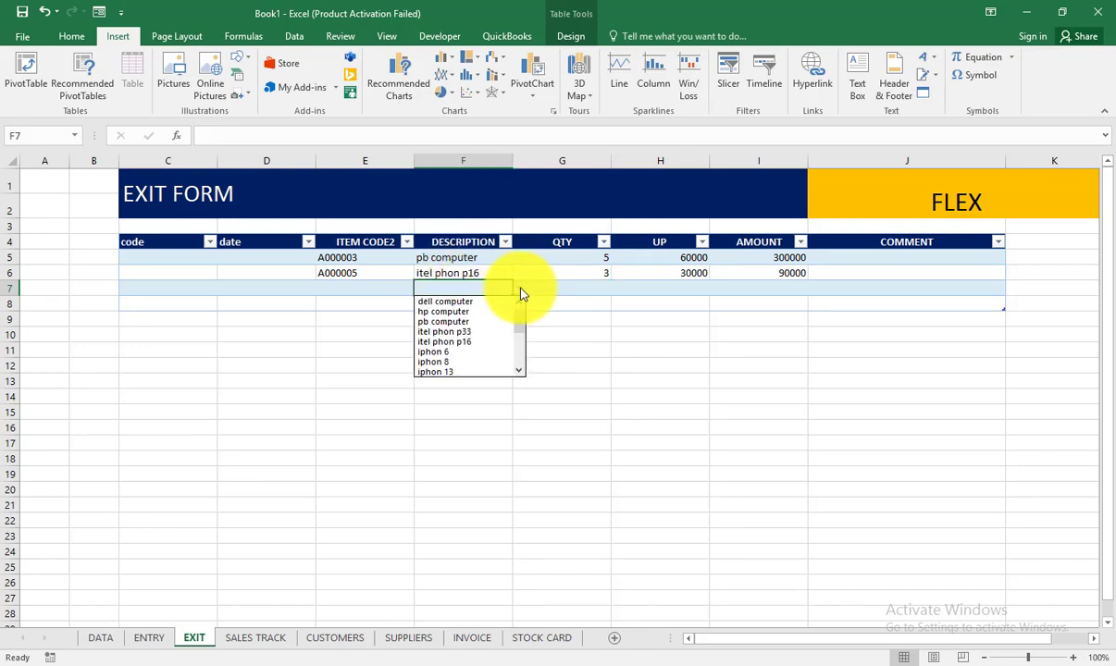
pyautogui.click(472, 322)
pyautogui.click(245, 289)
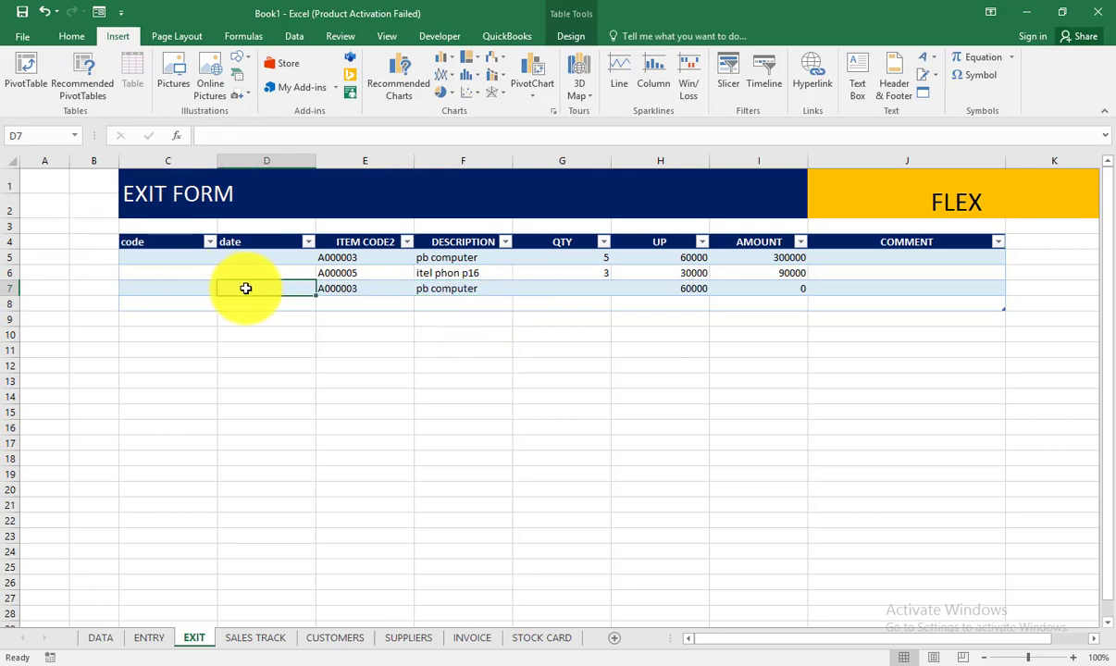
pyautogui.click(277, 255)
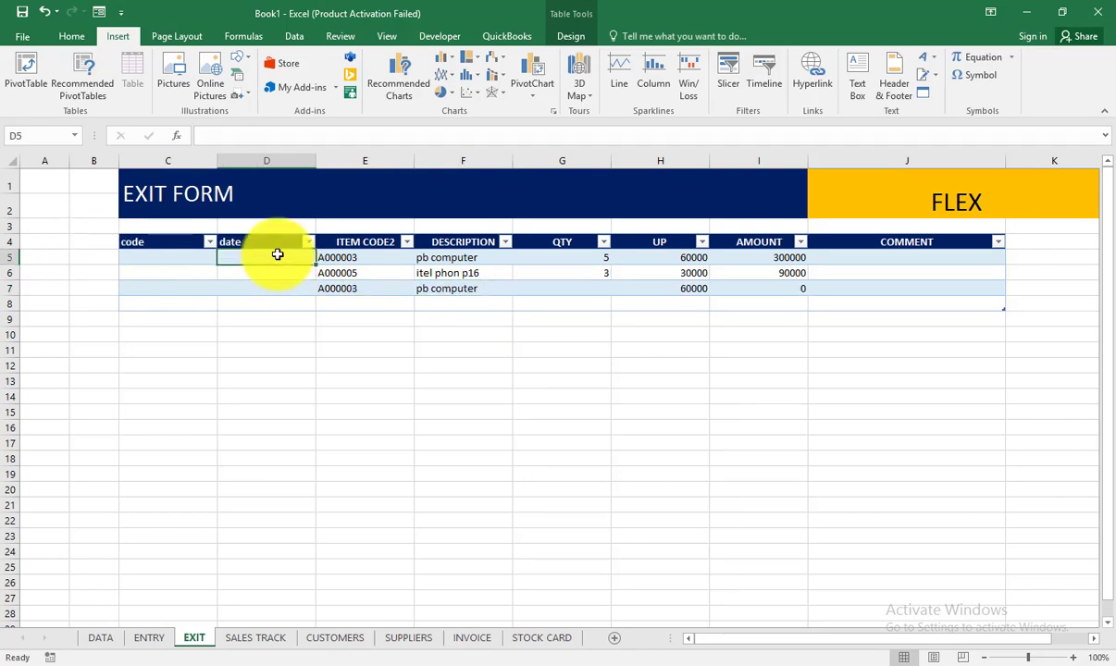
pyautogui.click(566, 295)
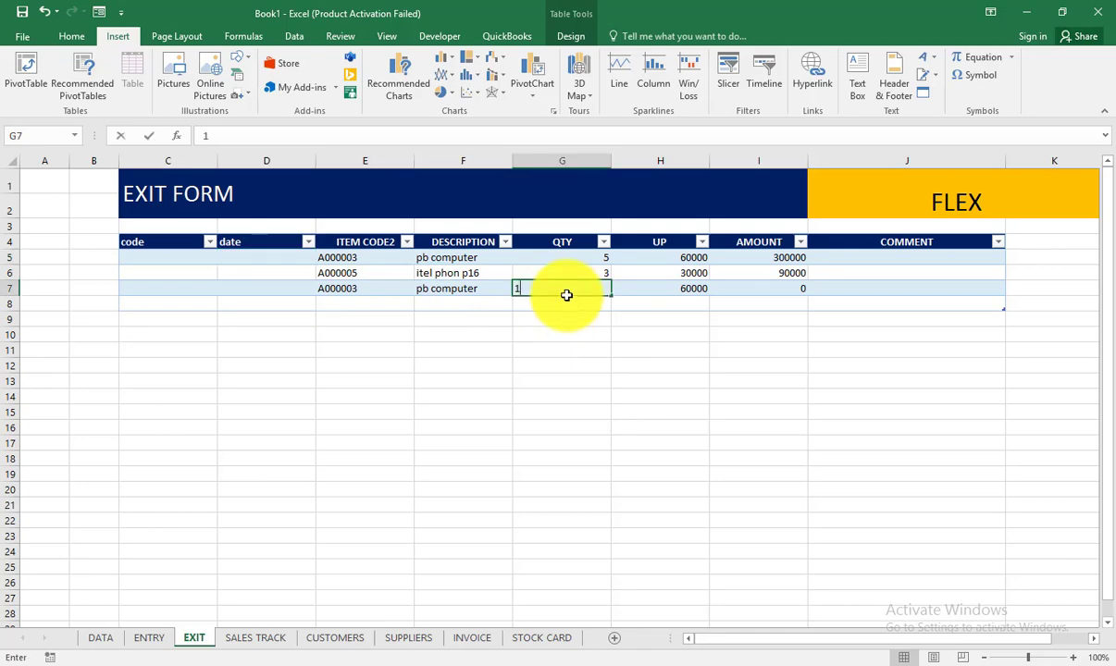
pyautogui.press('Return')
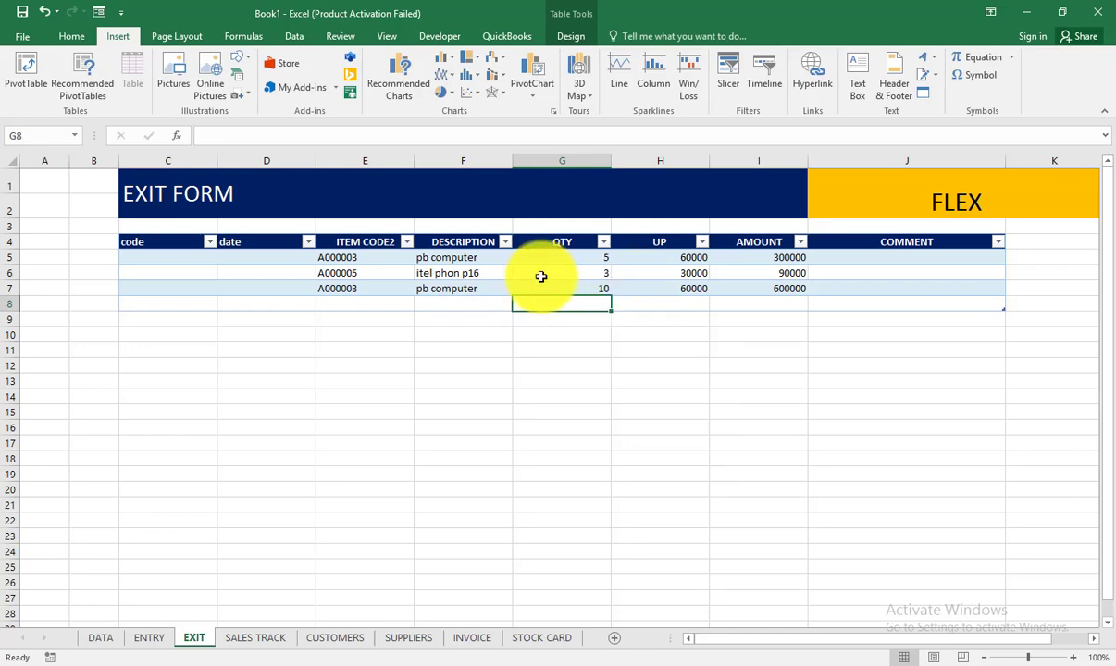
# Step: On the ENTRY sheet, add list validation to DESCRIPTION cell F5 with the source =DATA!$C$3:$C$20
pyautogui.click(143, 640)
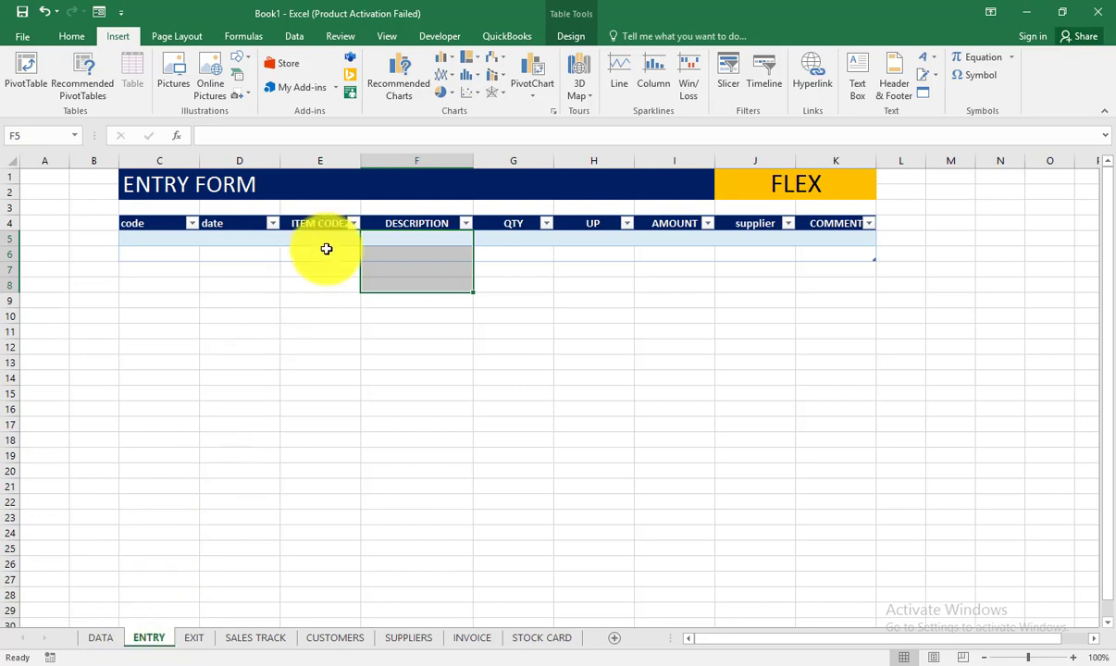
pyautogui.click(438, 242)
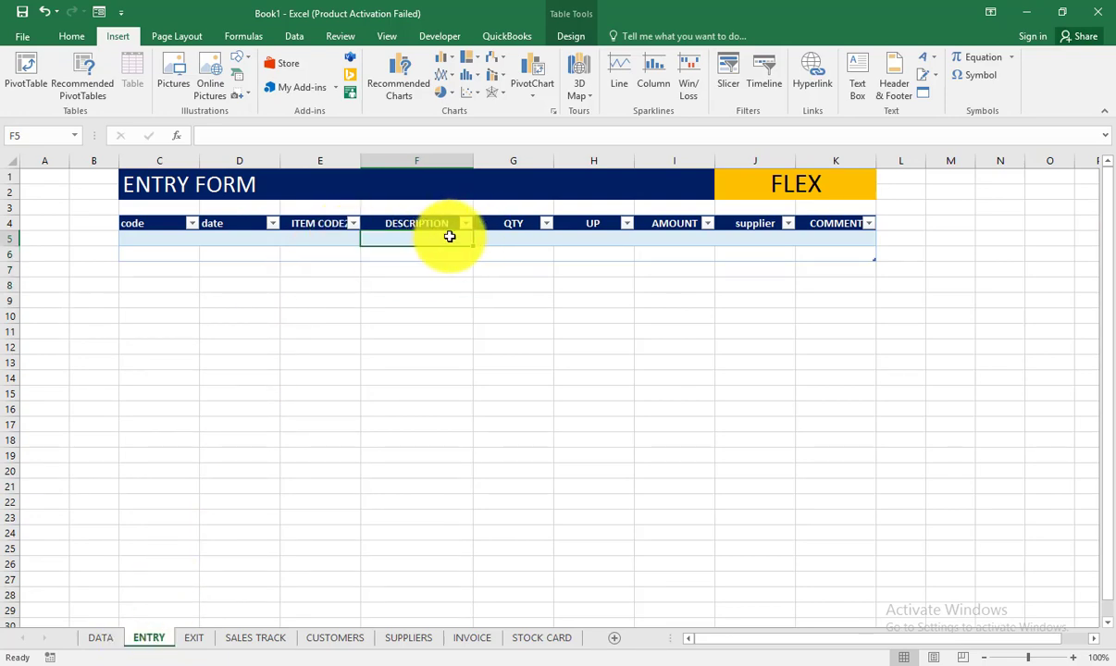
pyautogui.click(294, 36)
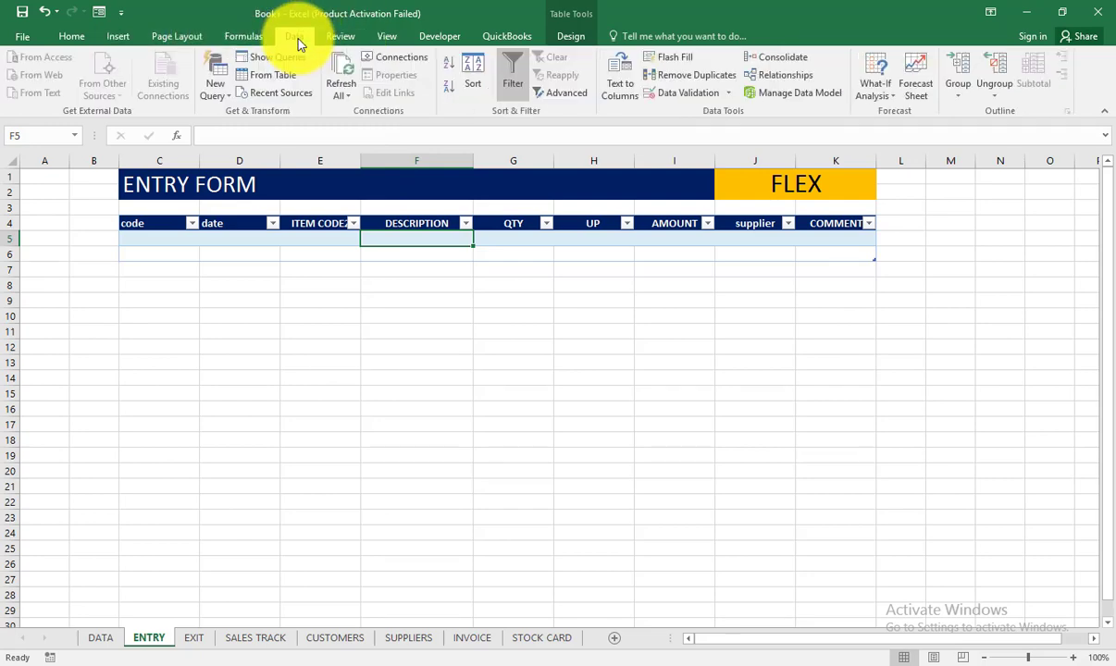
pyautogui.click(654, 104)
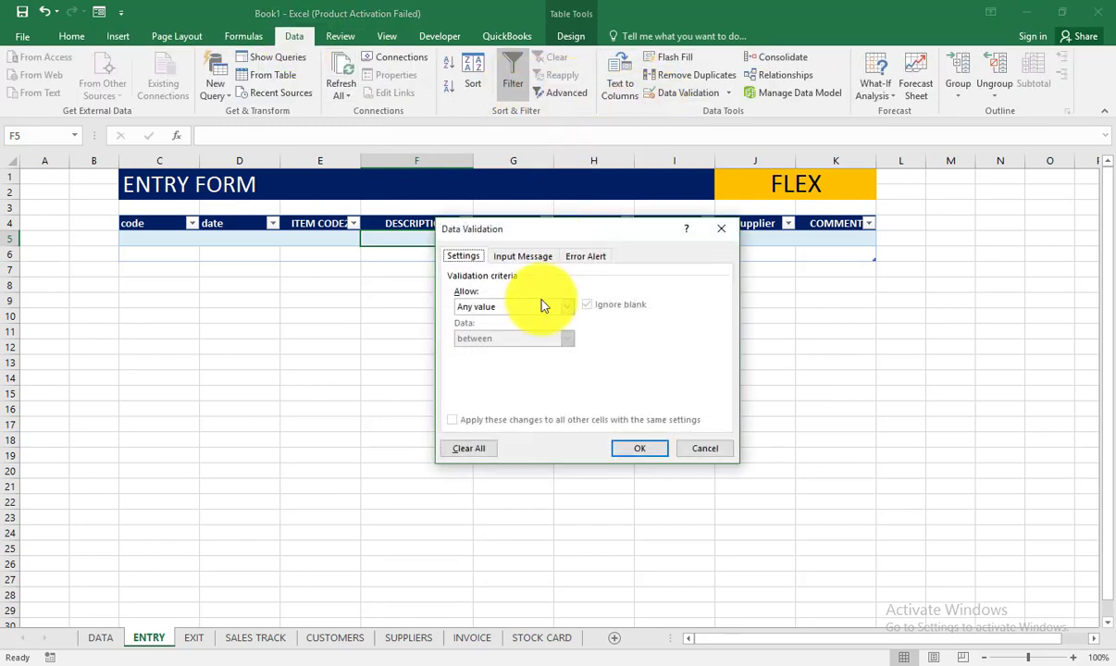
pyautogui.click(567, 306)
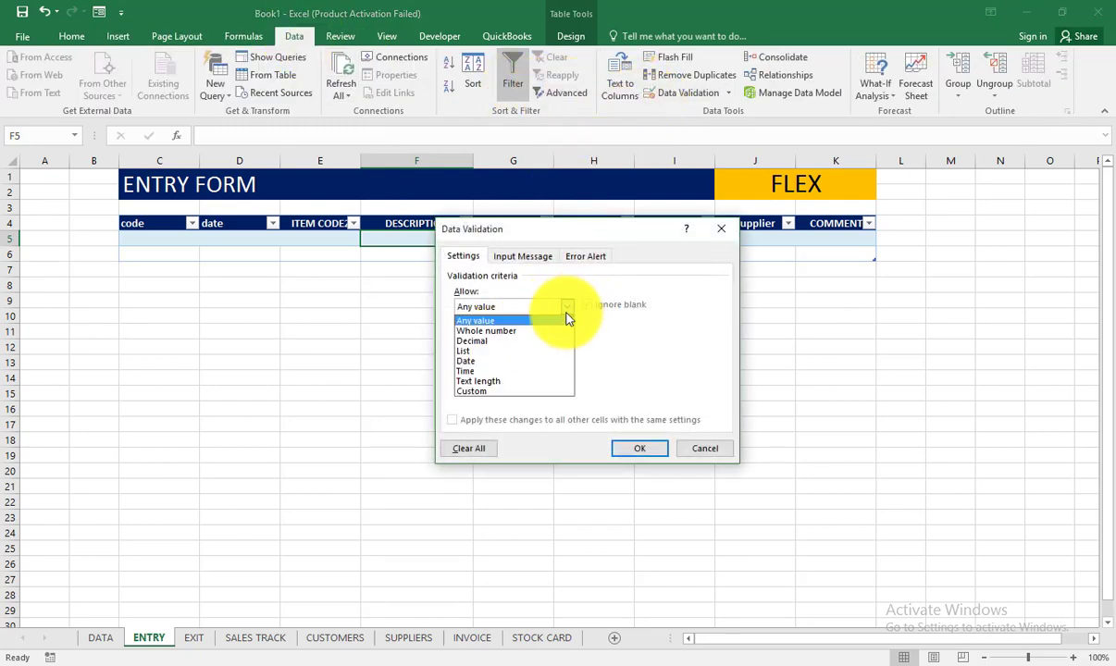
pyautogui.click(515, 351)
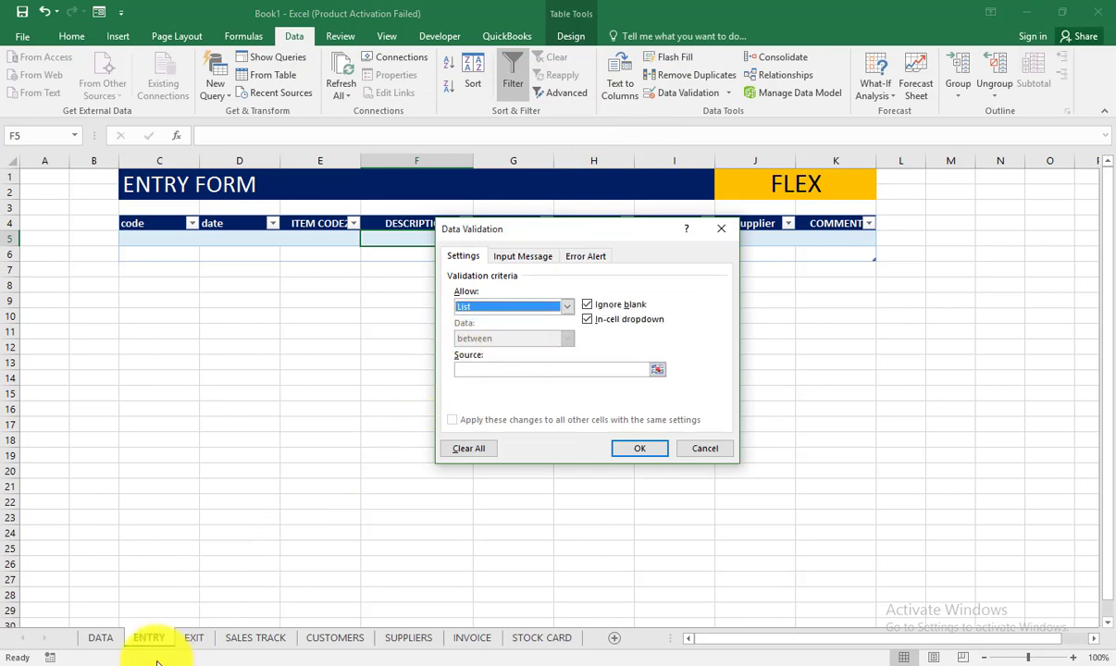
pyautogui.click(507, 369)
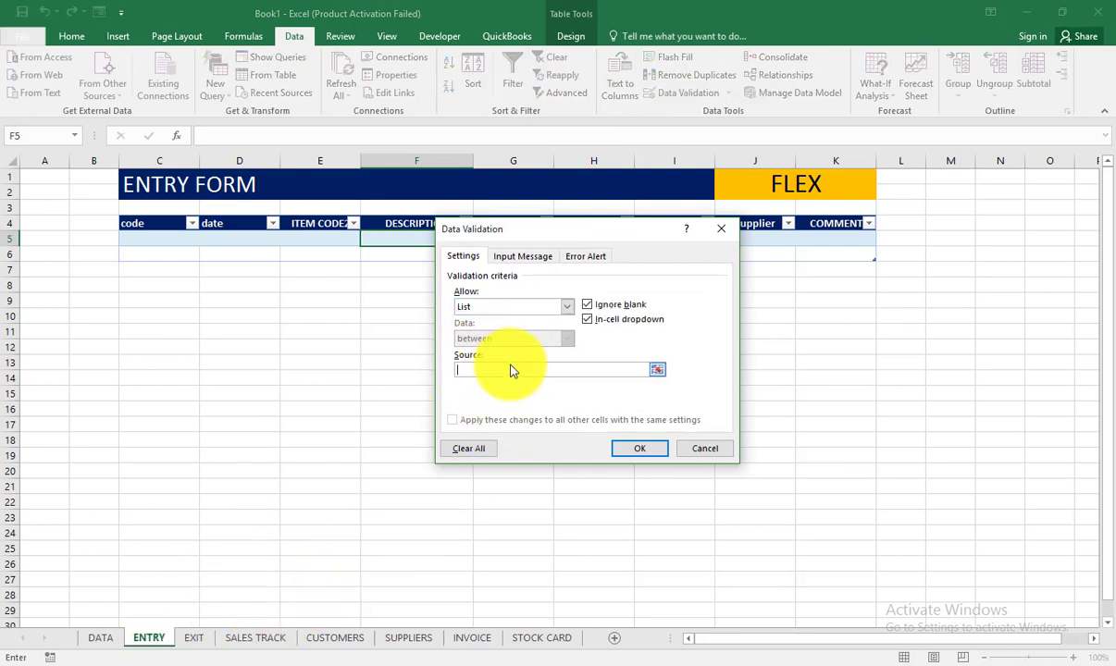
pyautogui.click(100, 639)
pyautogui.click(179, 188)
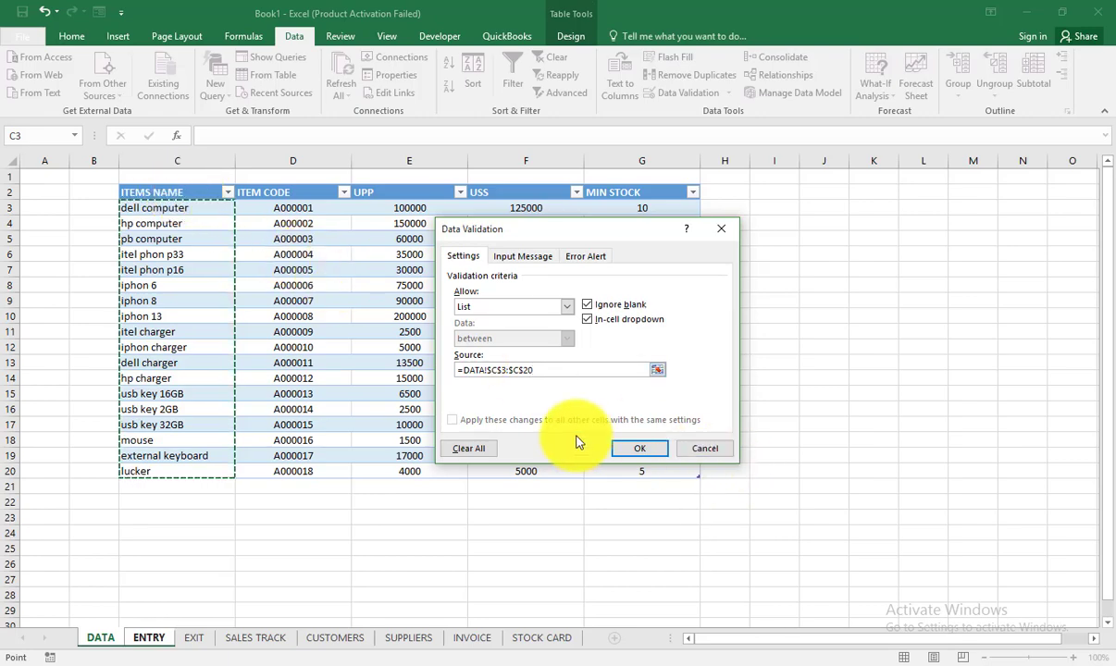
pyautogui.click(639, 449)
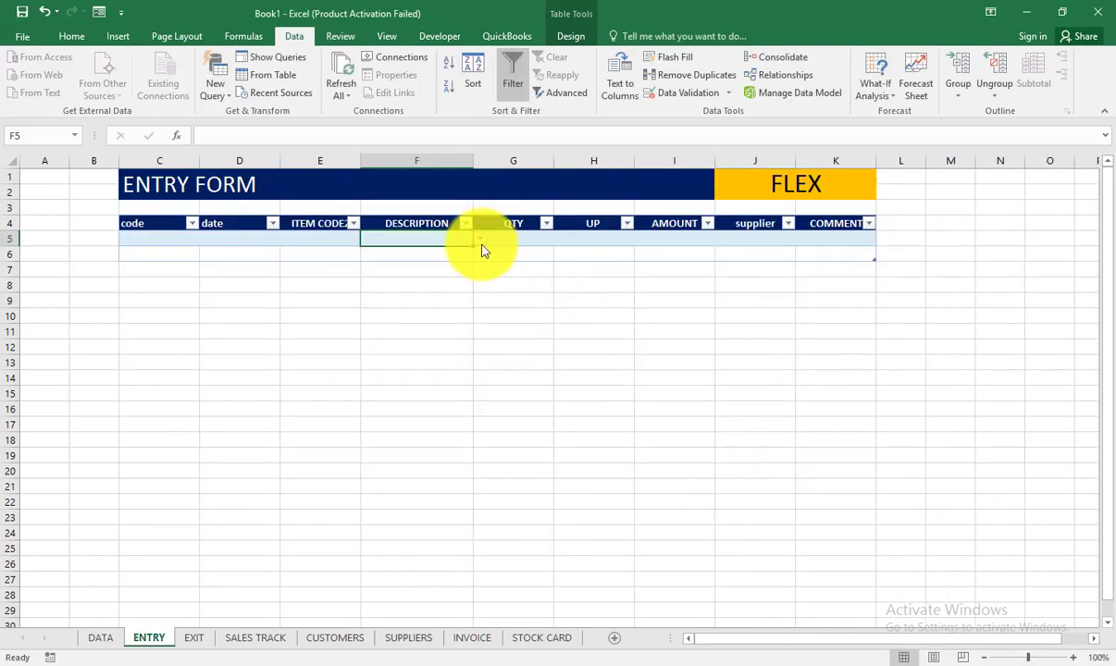
# Step: Extend the entry table with two new empty rows, down to row 8
pyautogui.press('Tab')
pyautogui.click(355, 250)
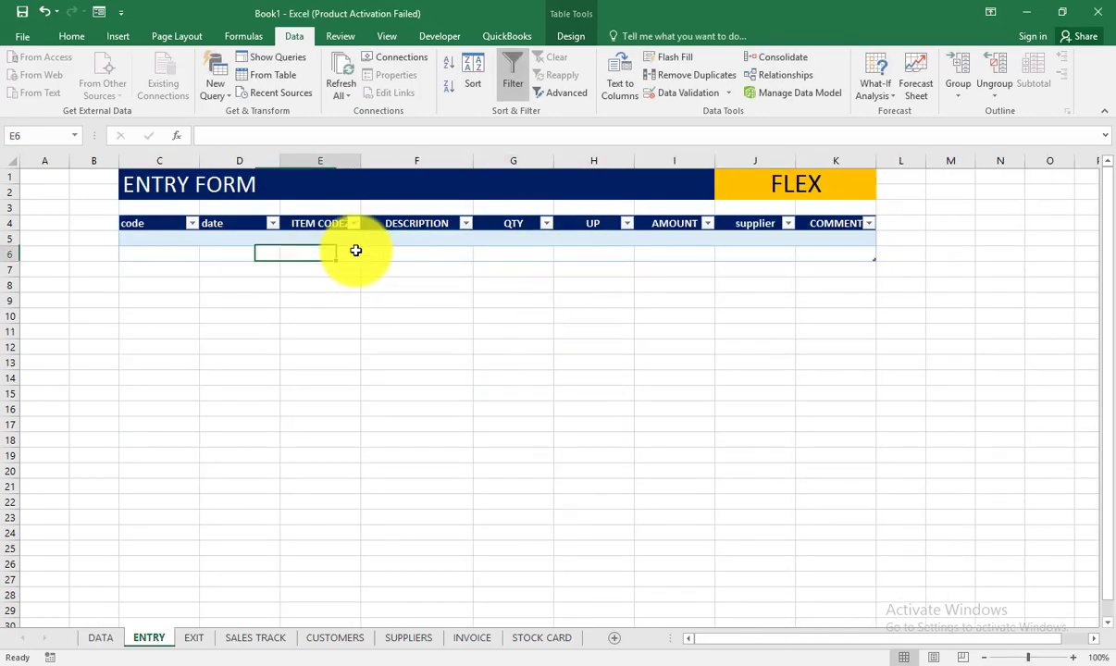
pyautogui.press('Tab')
pyautogui.press('Tab')
pyautogui.press('Tab')
pyautogui.press('Tab')
pyautogui.press('Tab')
pyautogui.press('Tab')
pyautogui.press('Tab')
pyautogui.press('Tab')
pyautogui.press('Tab')
pyautogui.press('Tab')
pyautogui.press('Tab')
pyautogui.press('Tab')
pyautogui.press('Tab')
pyautogui.press('Tab')
pyautogui.press('Tab')
pyautogui.press('Tab')
pyautogui.press('Tab')
pyautogui.press('Tab')
pyautogui.press('Tab')
pyautogui.press('Tab')
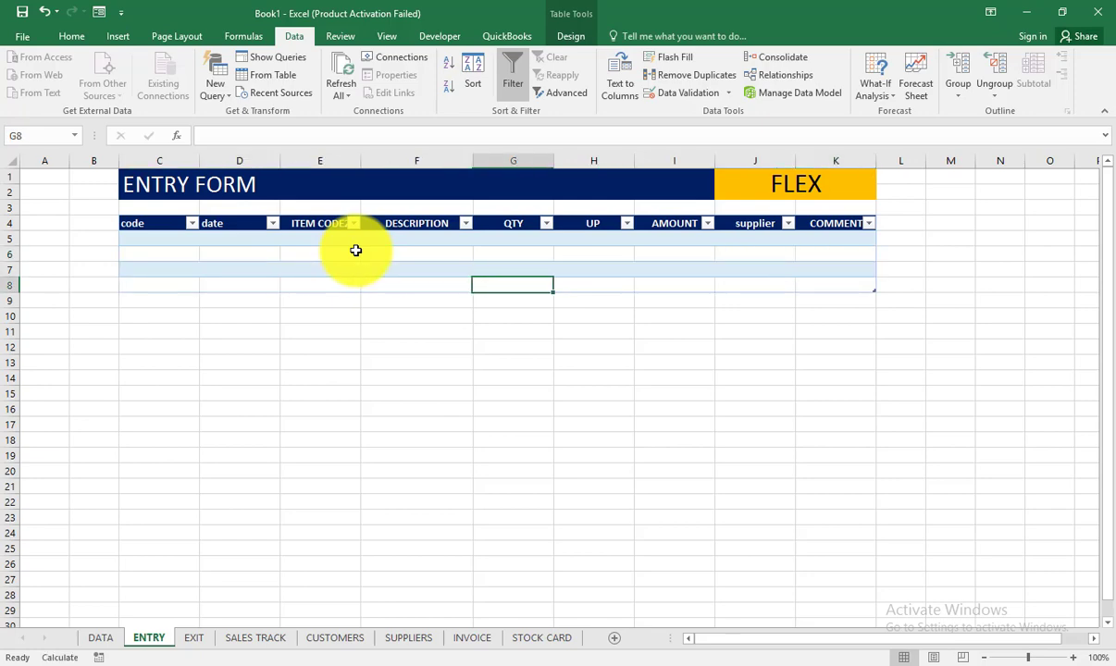
# Step: Copy the item dropdown from F5 down the rest of the DESCRIPTION column and check the list in F7
pyautogui.click(435, 240)
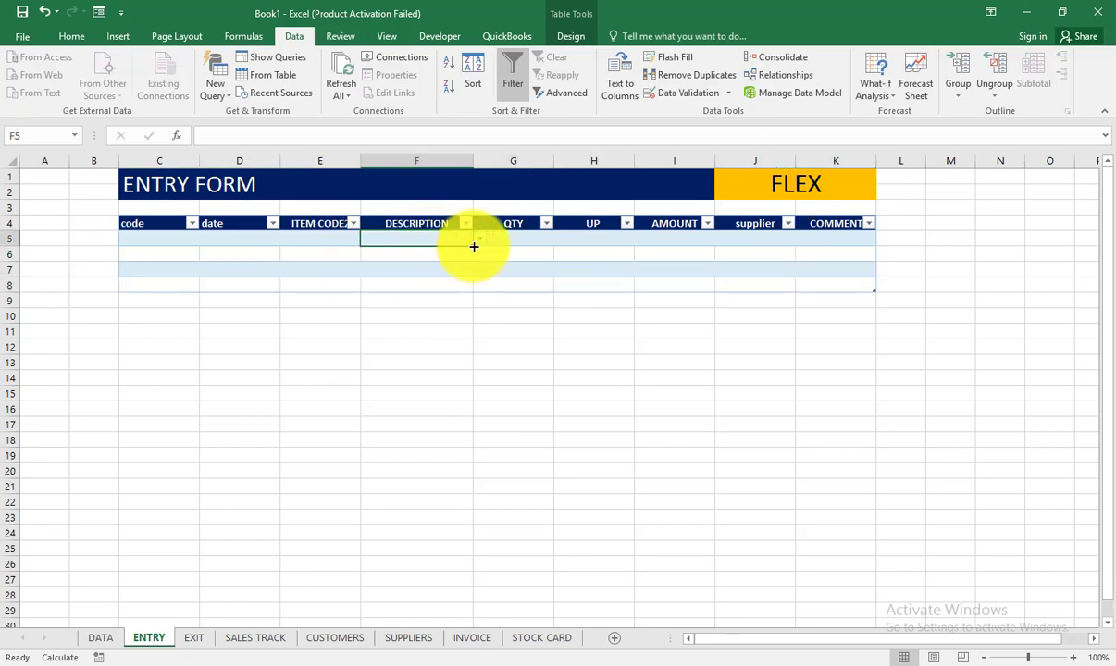
pyautogui.moveTo(474, 246); pyautogui.dragTo(437, 270)
pyautogui.click(439, 266)
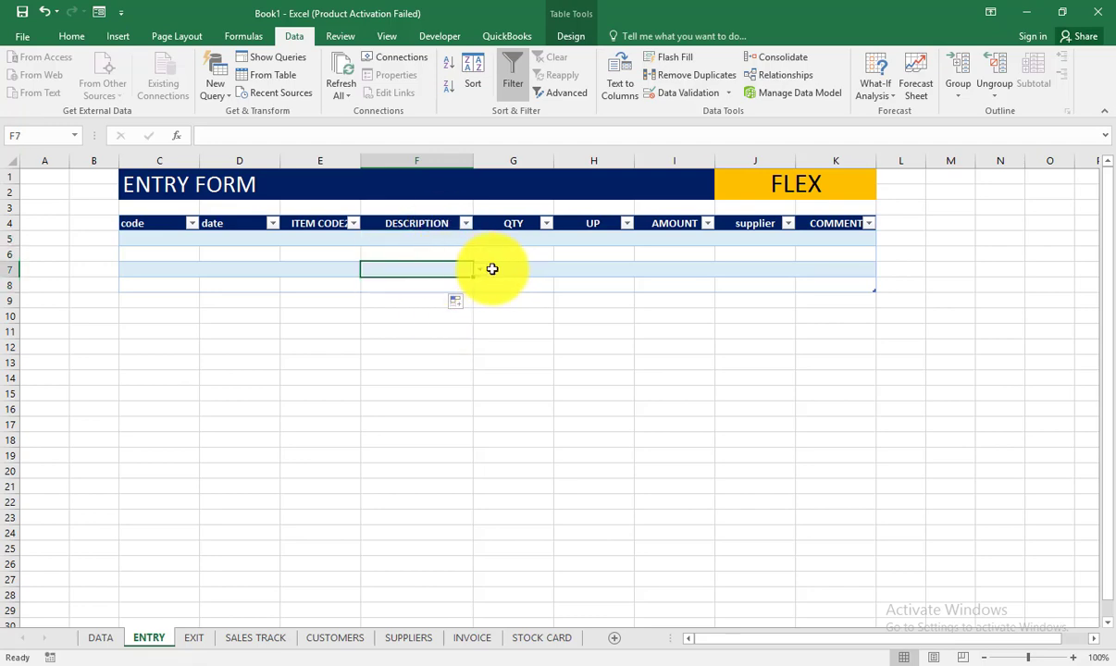
pyautogui.click(480, 270)
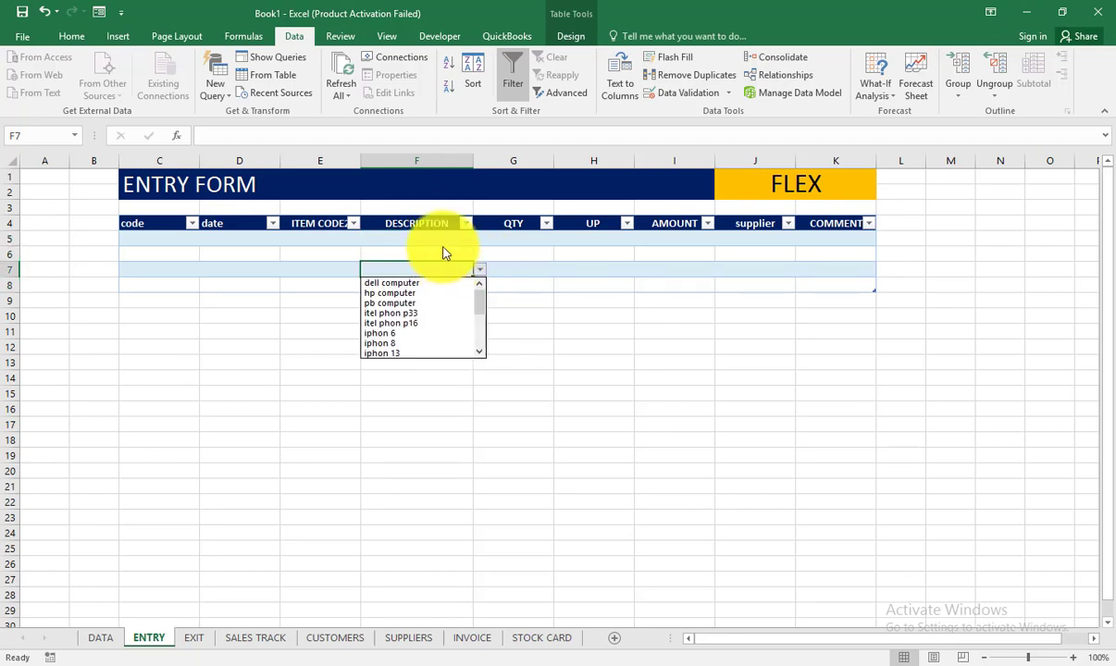
pyautogui.click(444, 240)
pyautogui.click(445, 239)
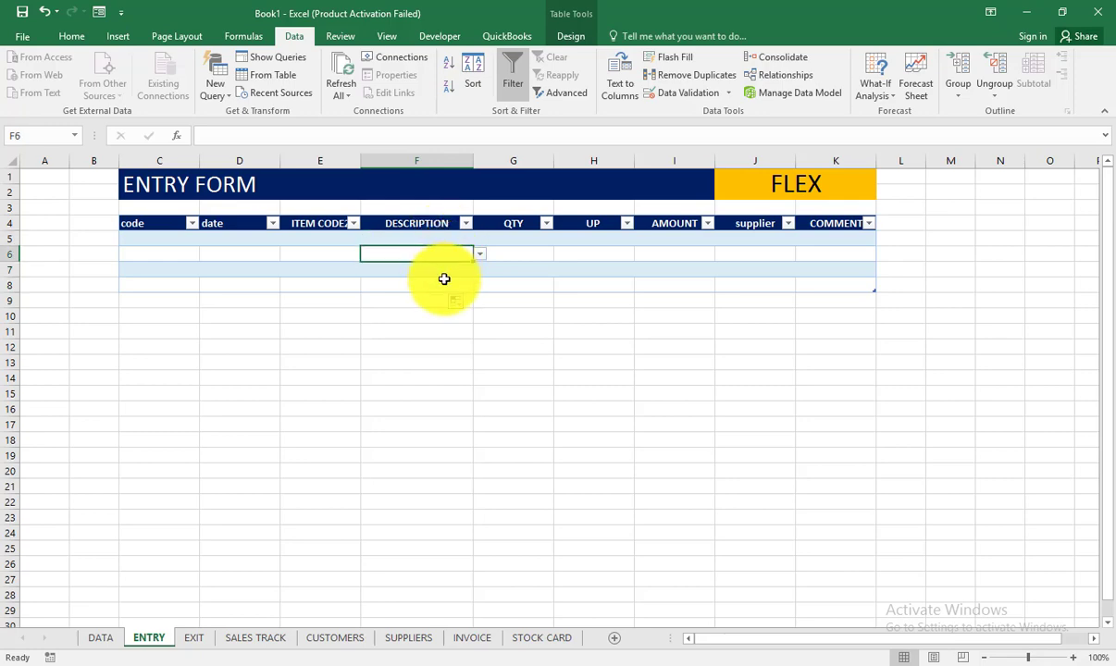
pyautogui.click(441, 270)
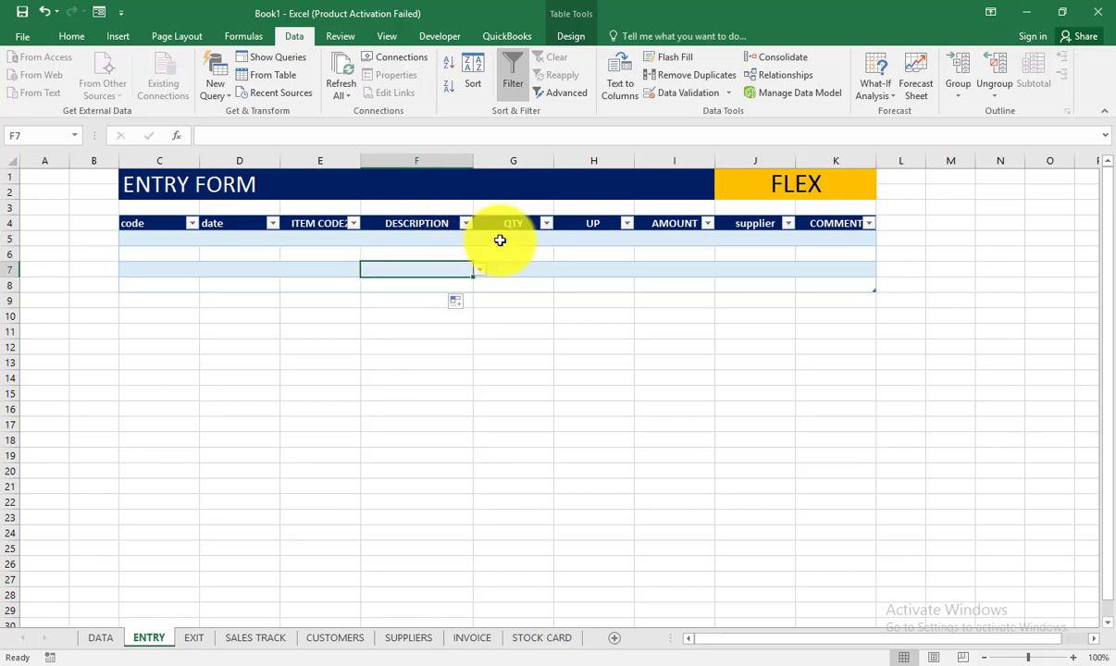
pyautogui.click(607, 236)
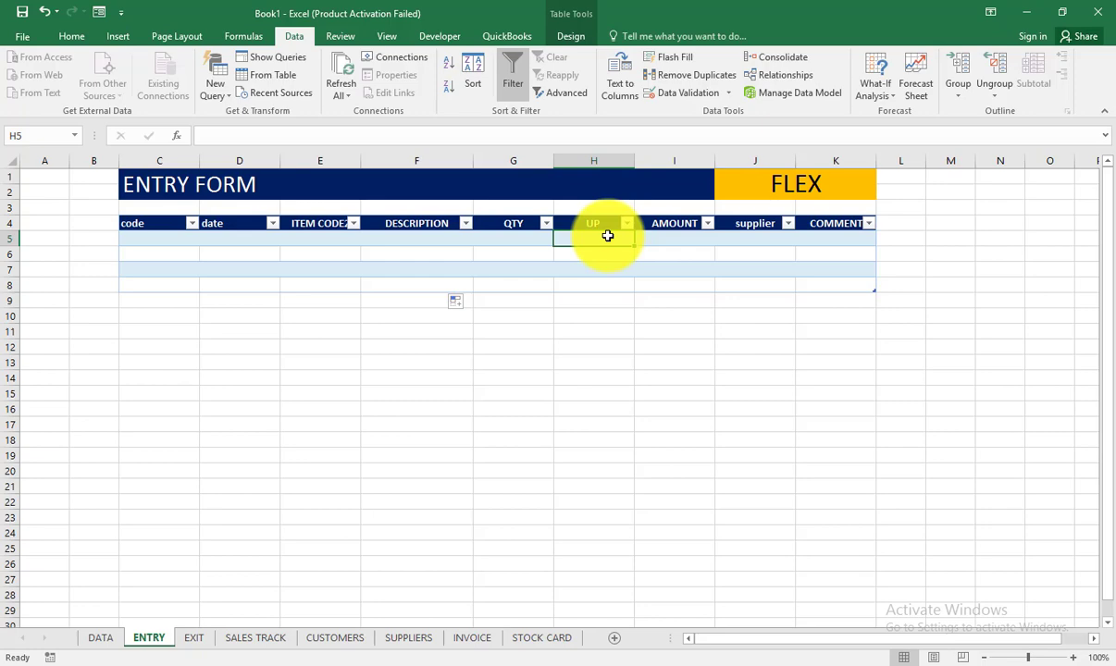
pyautogui.write(')')
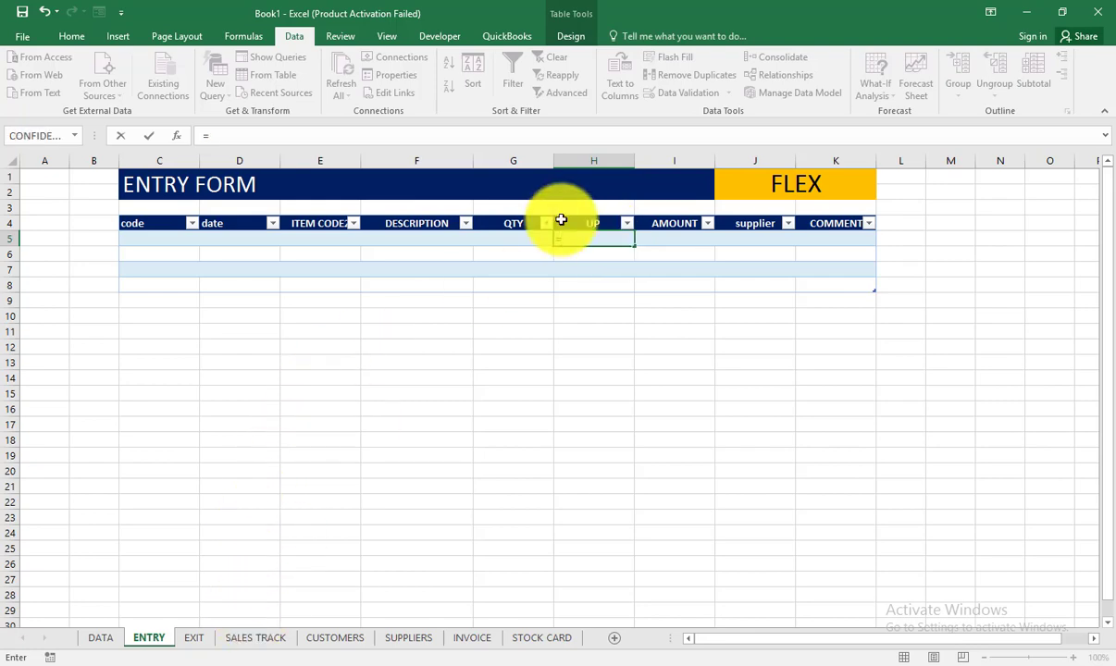
pyautogui.write('IF')
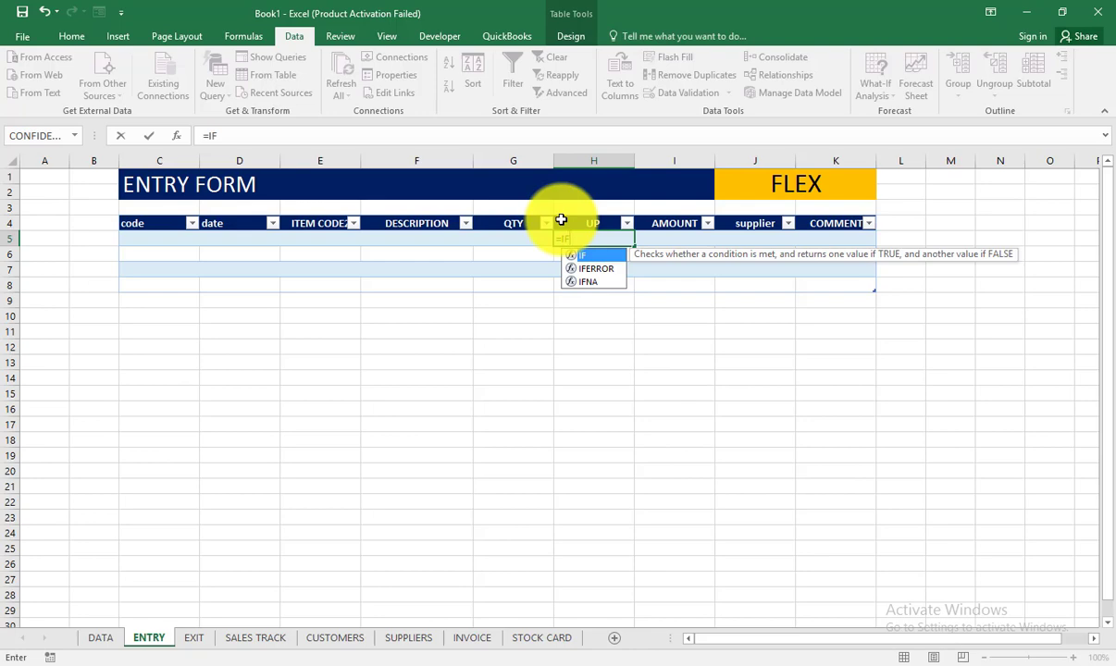
pyautogui.write('ERR')
pyautogui.press('Tab')
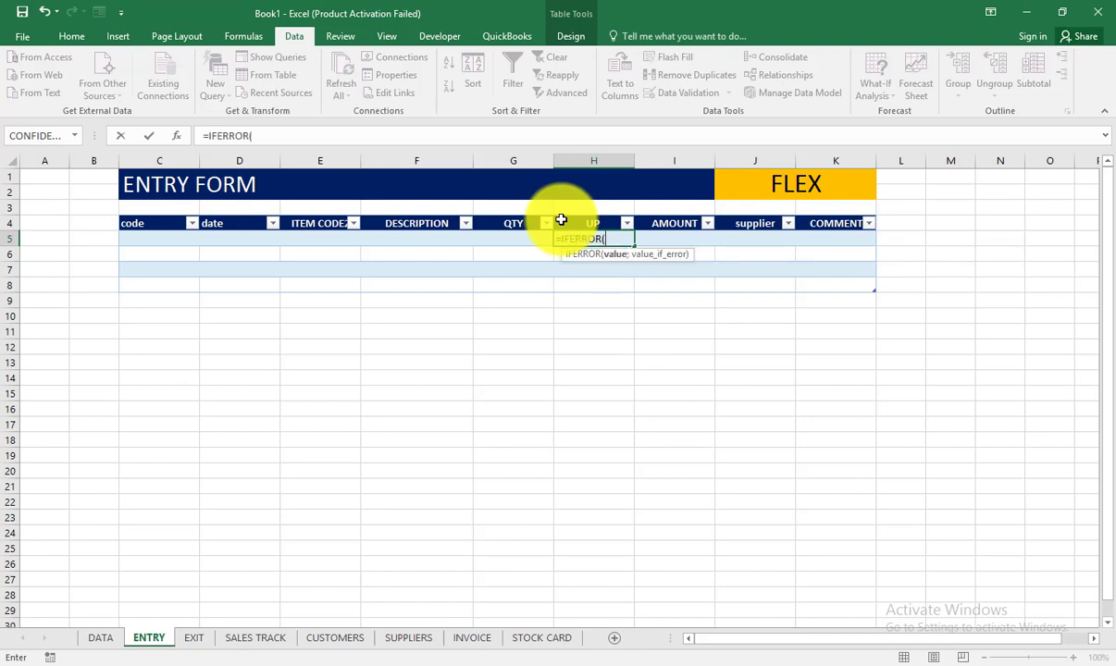
pyautogui.write('IF')
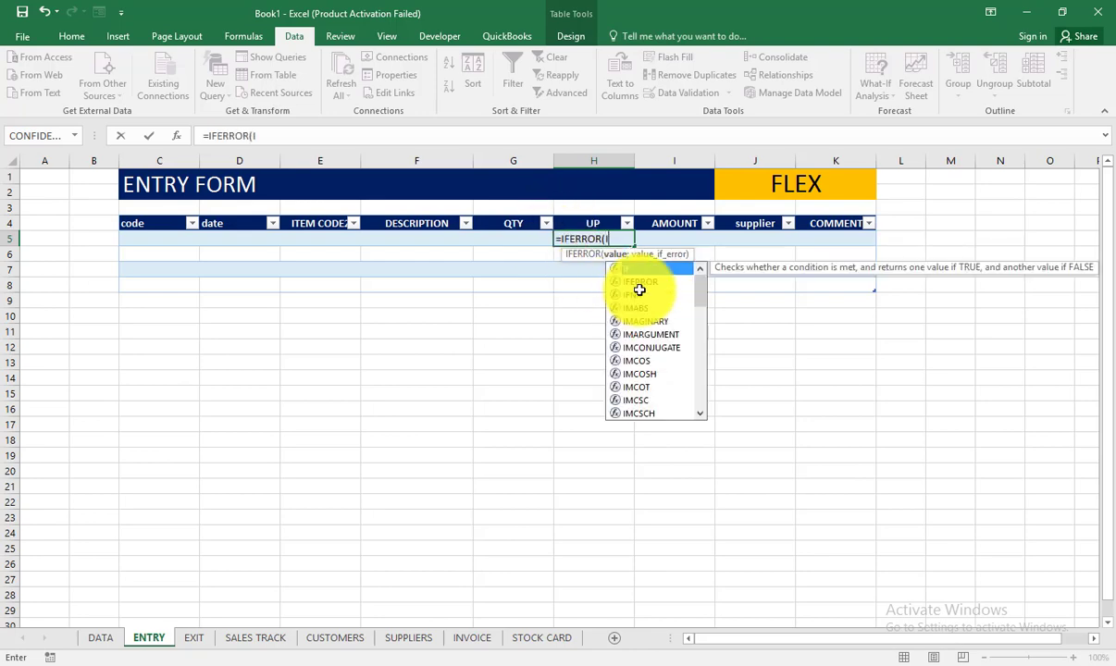
pyautogui.press('Down')
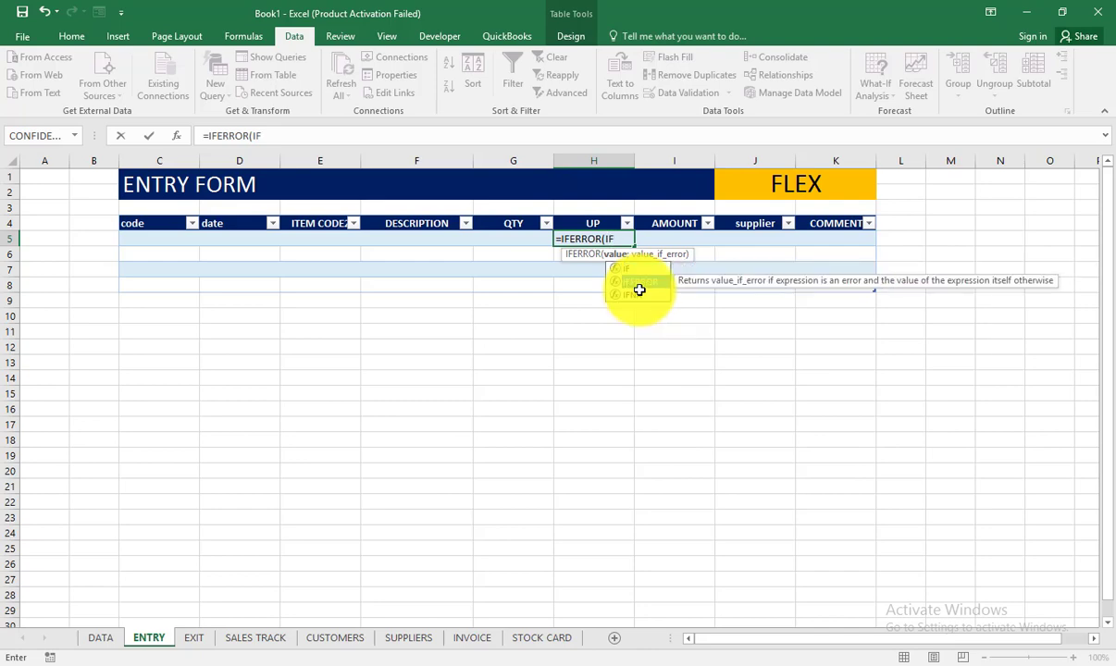
pyautogui.press('Tab')
pyautogui.click(422, 238)
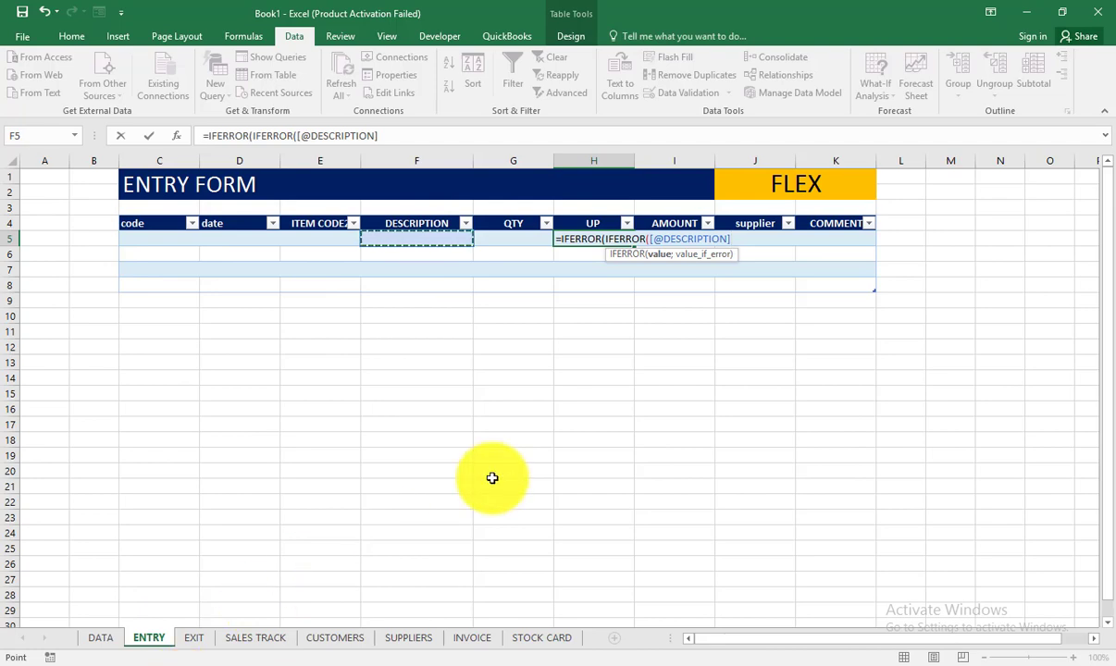
pyautogui.write(';')
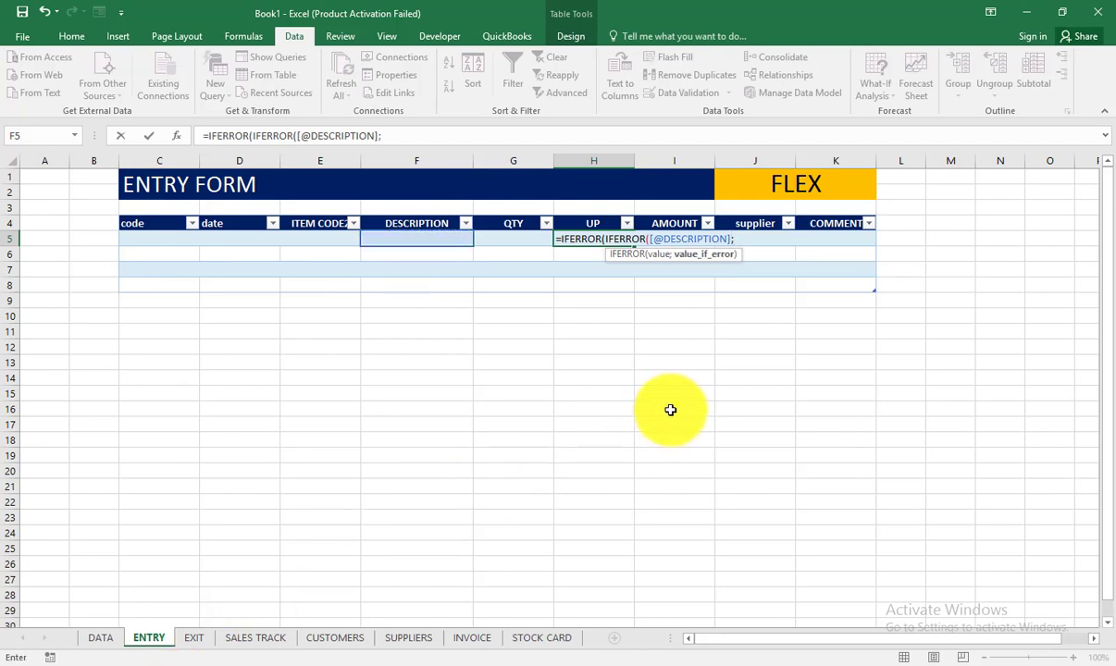
pyautogui.click(646, 239)
pyautogui.press('BackSpace')
pyautogui.press('BackSpace')
pyautogui.press('BackSpace')
pyautogui.press('BackSpace')
pyautogui.press('BackSpace')
pyautogui.press('BackSpace')
pyautogui.press('BackSpace')
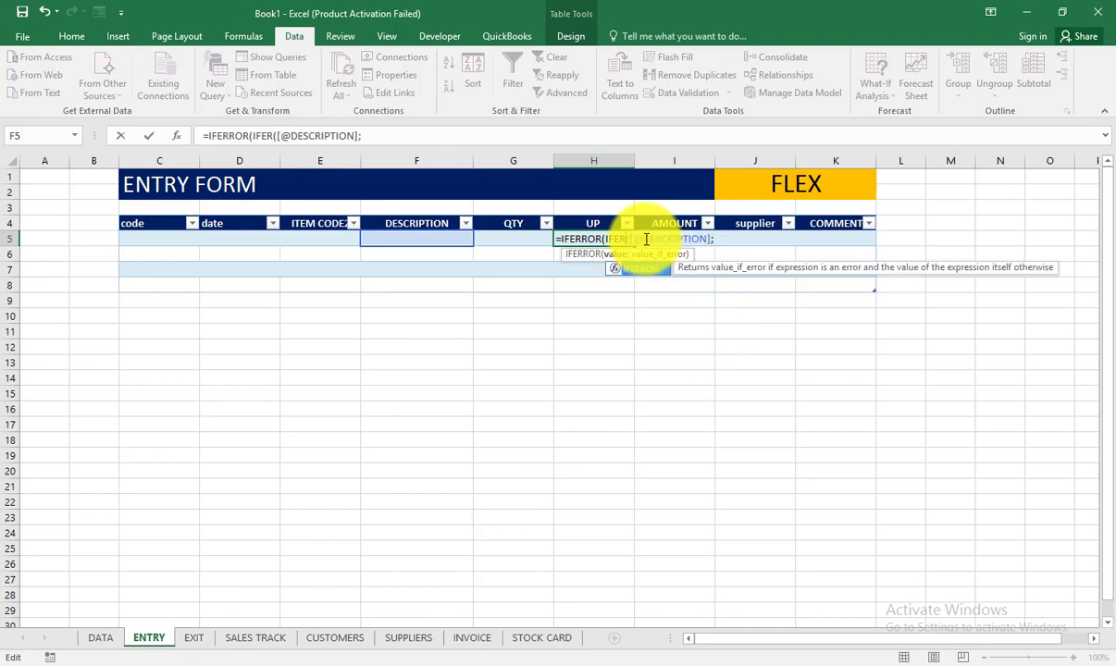
pyautogui.write('V')
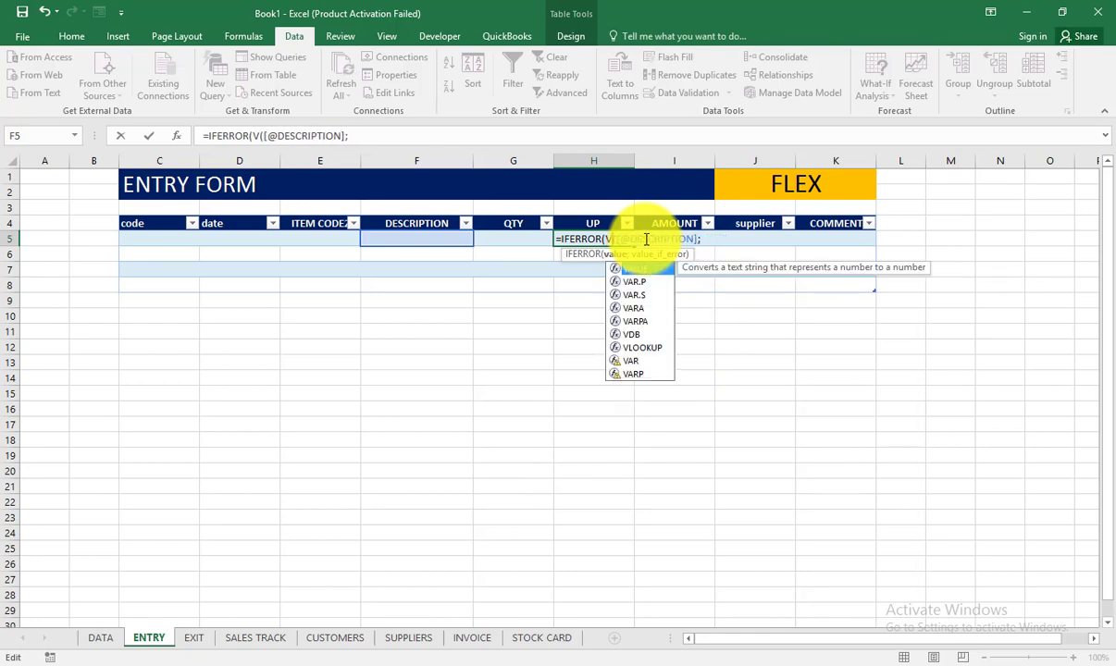
pyautogui.write('LOOKUP')
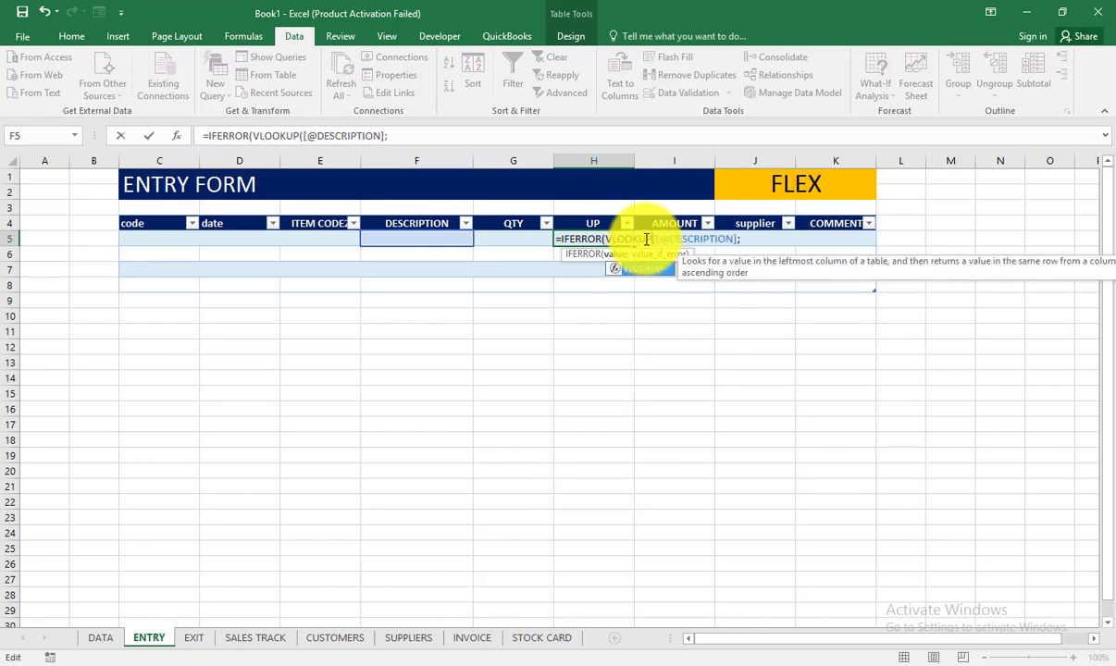
# Step: Extend the H5 lookup with the DATA sheet's Table1, column index 3 and match type 0, add "" as error result, and try to enter it
pyautogui.click(752, 241)
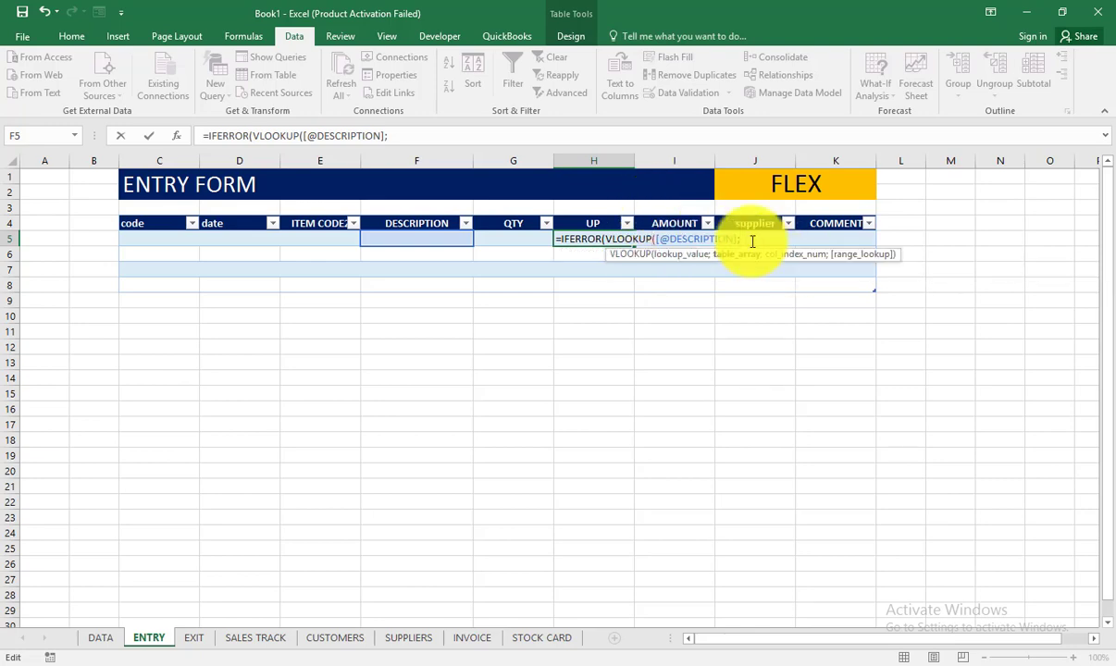
pyautogui.click(95, 637)
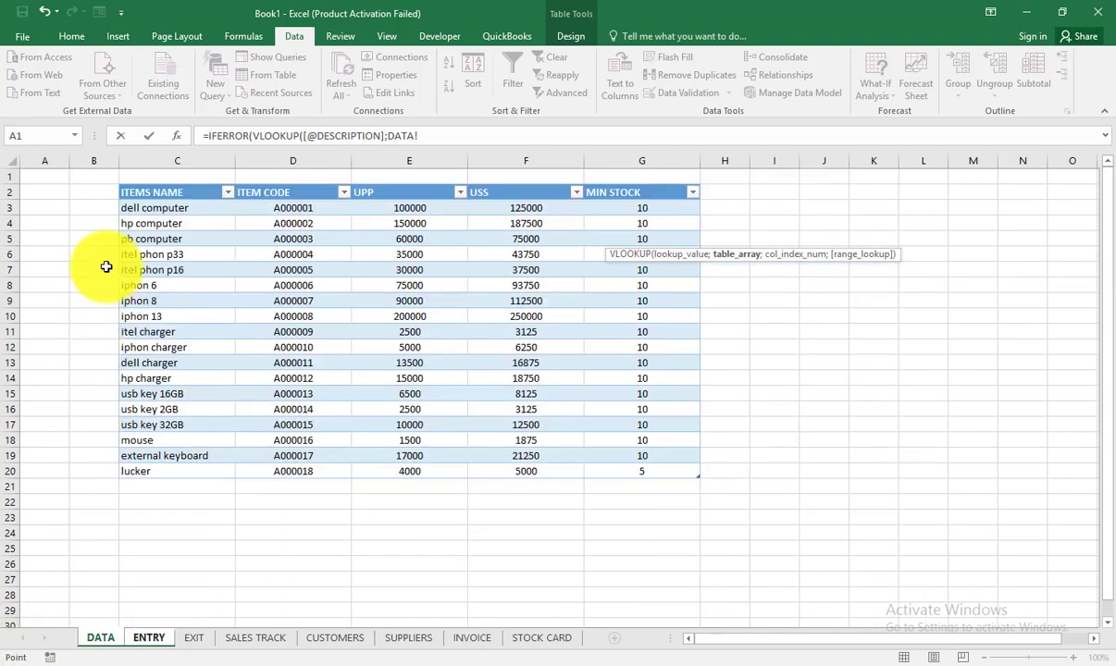
pyautogui.click(121, 184)
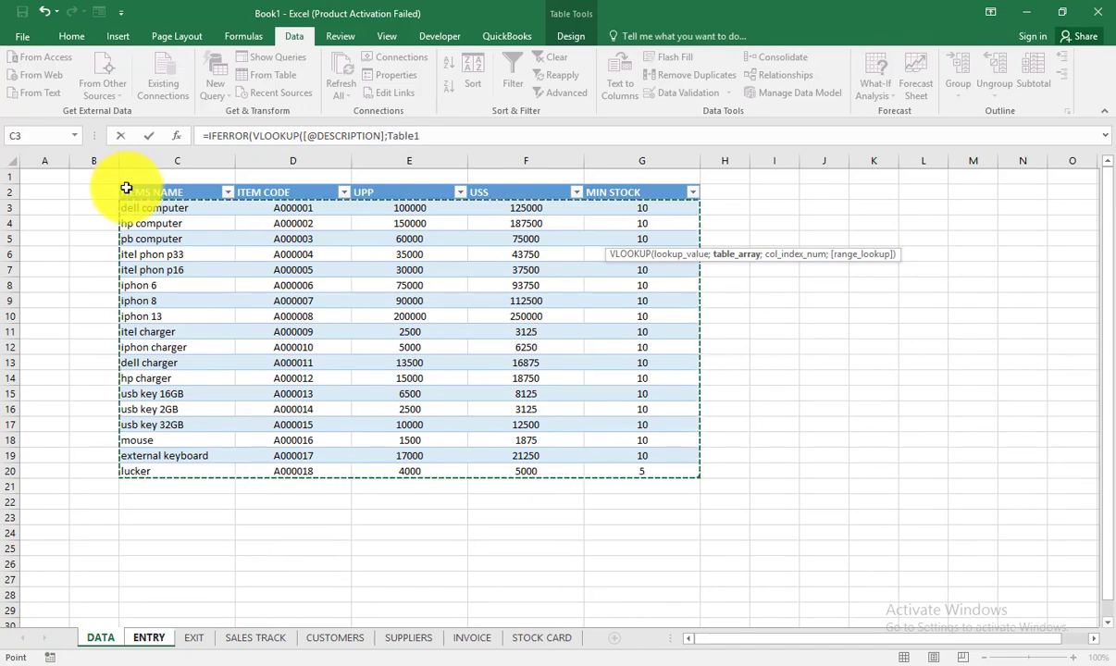
pyautogui.write(';')
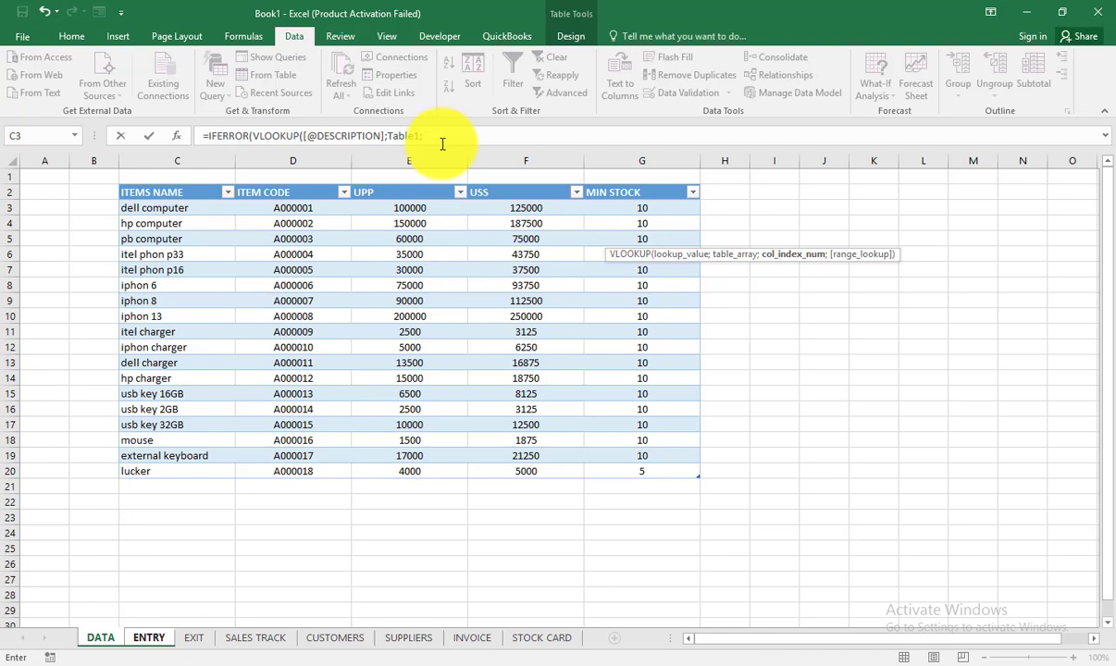
pyautogui.write(';')
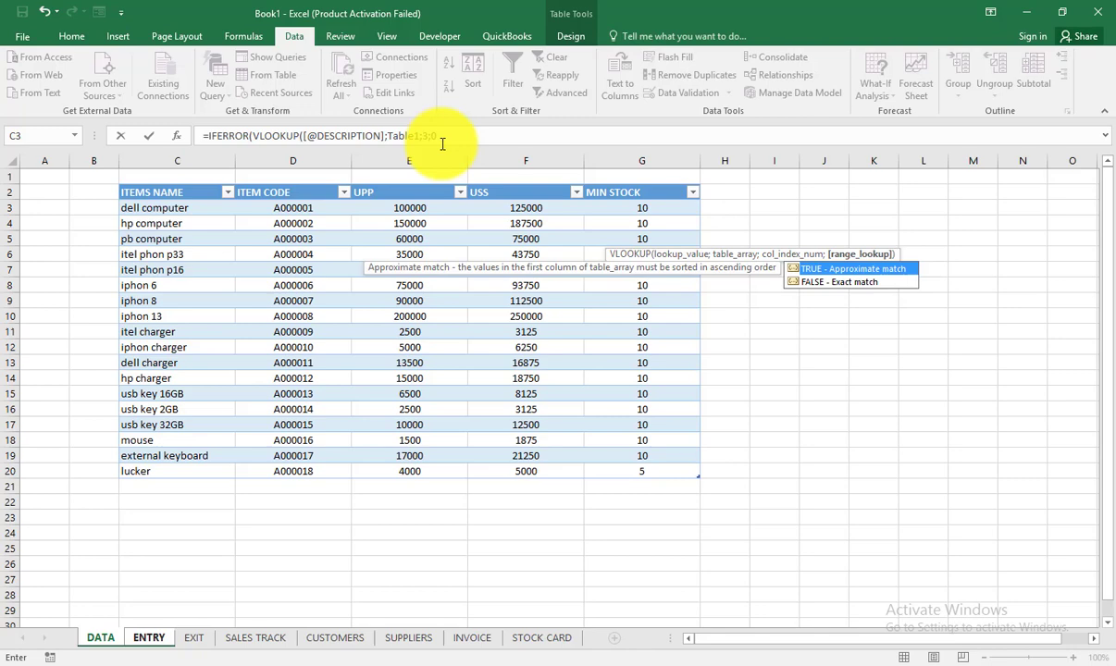
pyautogui.write('0)')
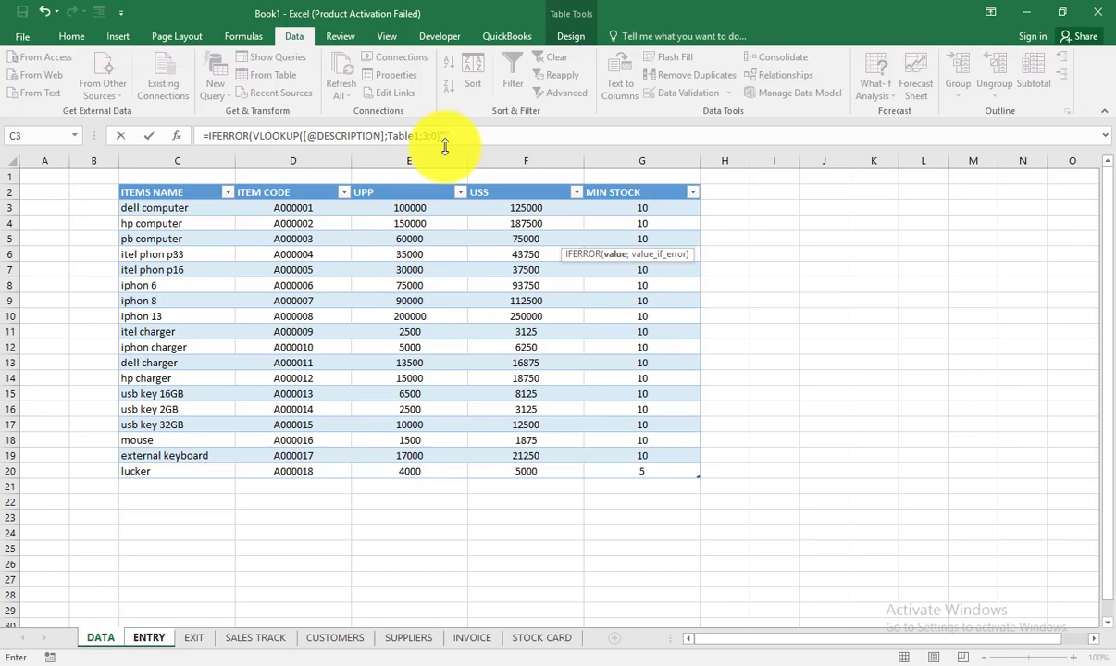
pyautogui.write('"")')
pyautogui.press('Return')
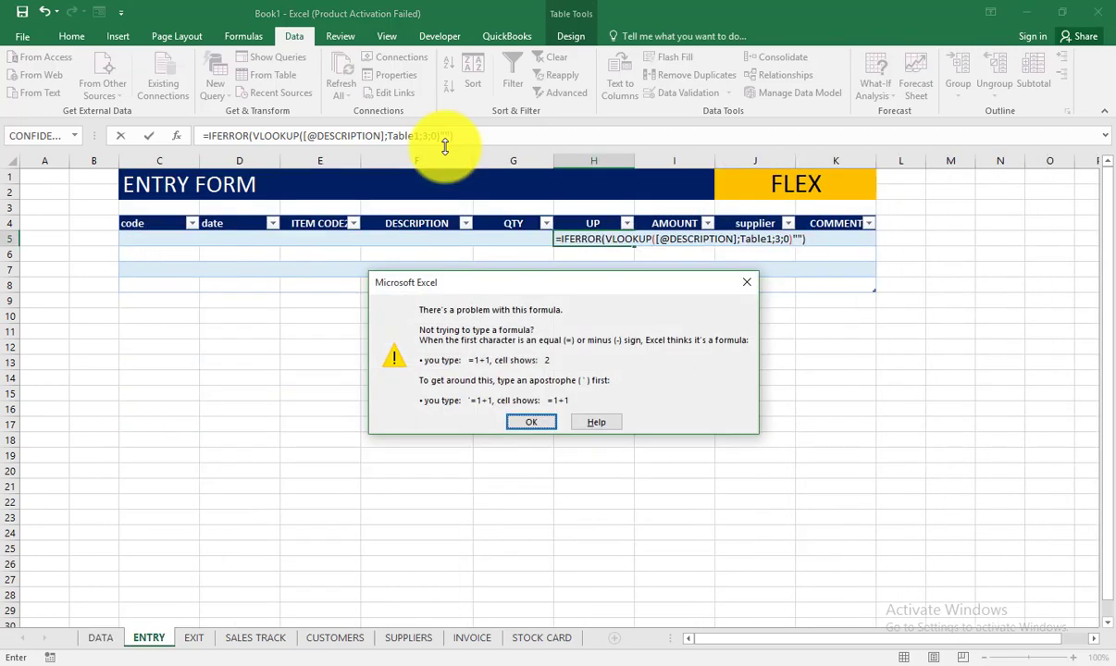
pyautogui.click(546, 424)
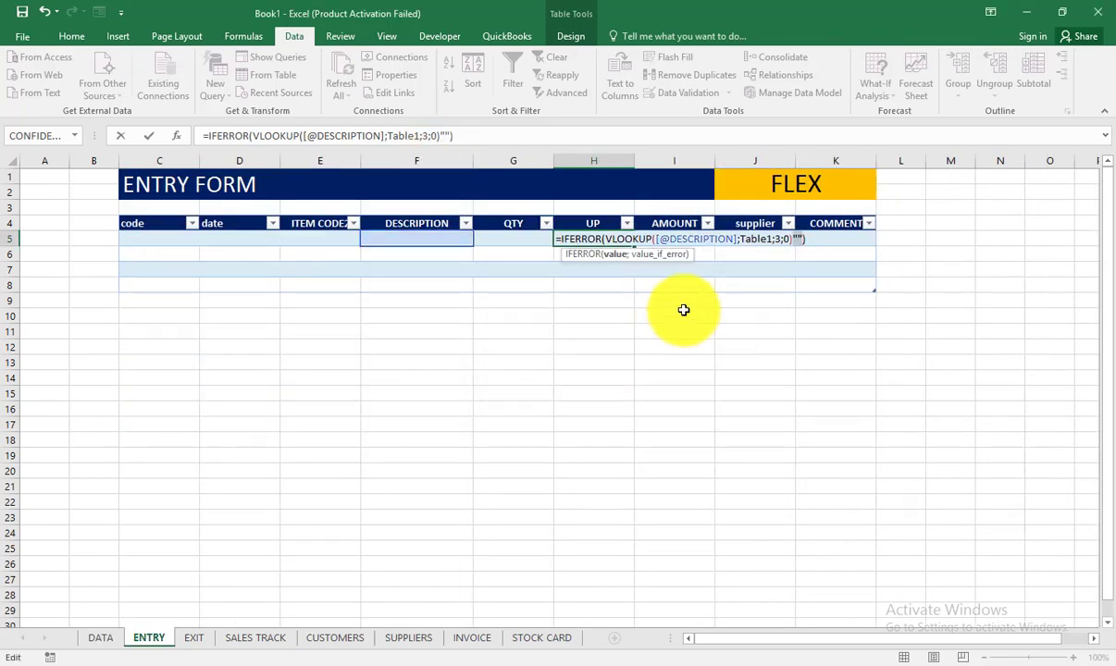
pyautogui.click(793, 240)
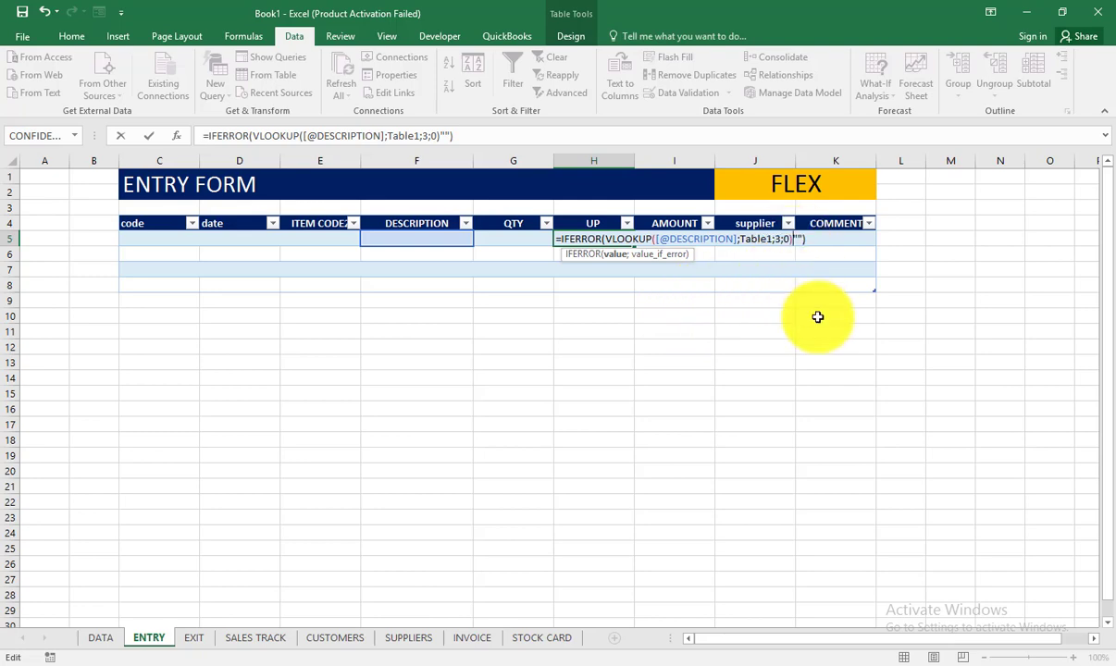
pyautogui.write(';')
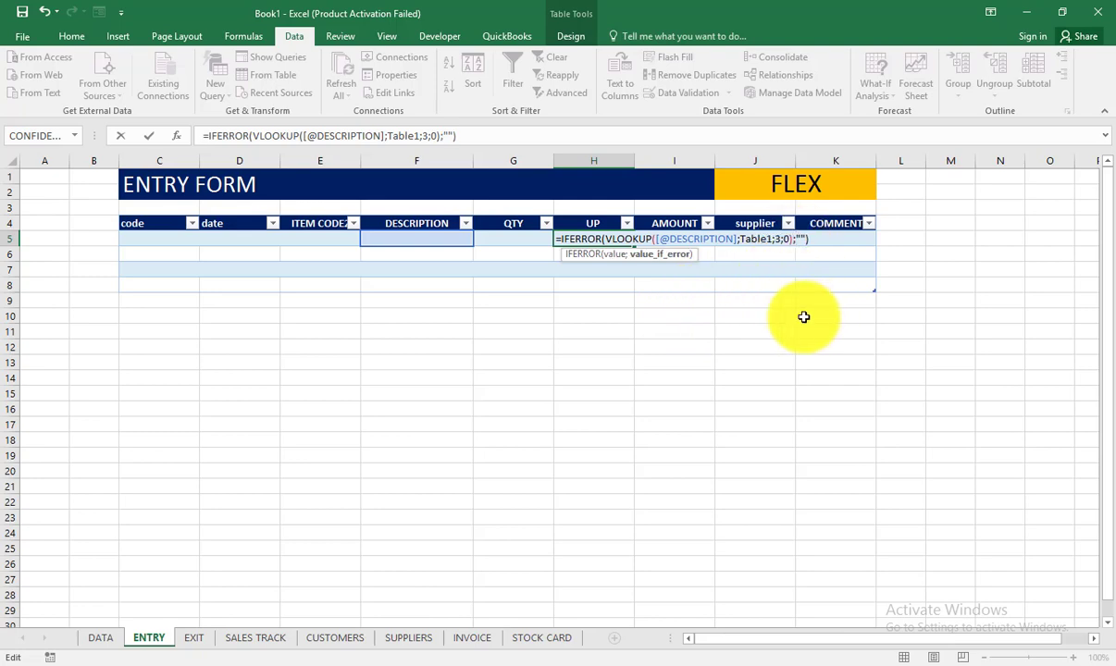
pyautogui.press('Return')
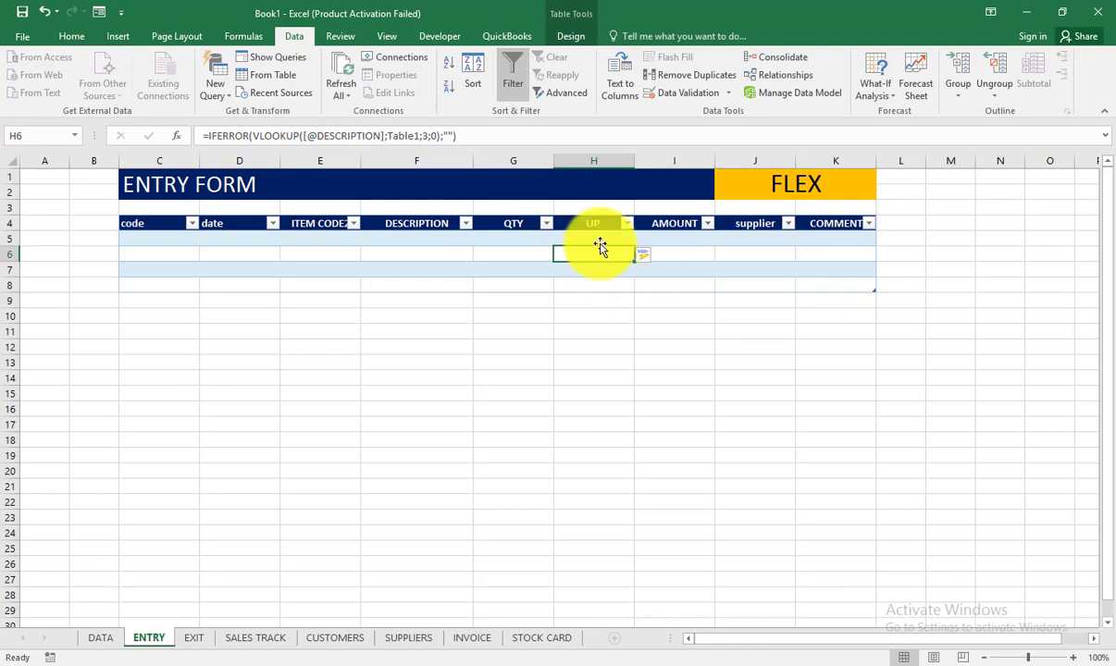
# Step: Fill in row 5 of the entry table with the item pb computer and a quantity of 300
pyautogui.click(416, 238)
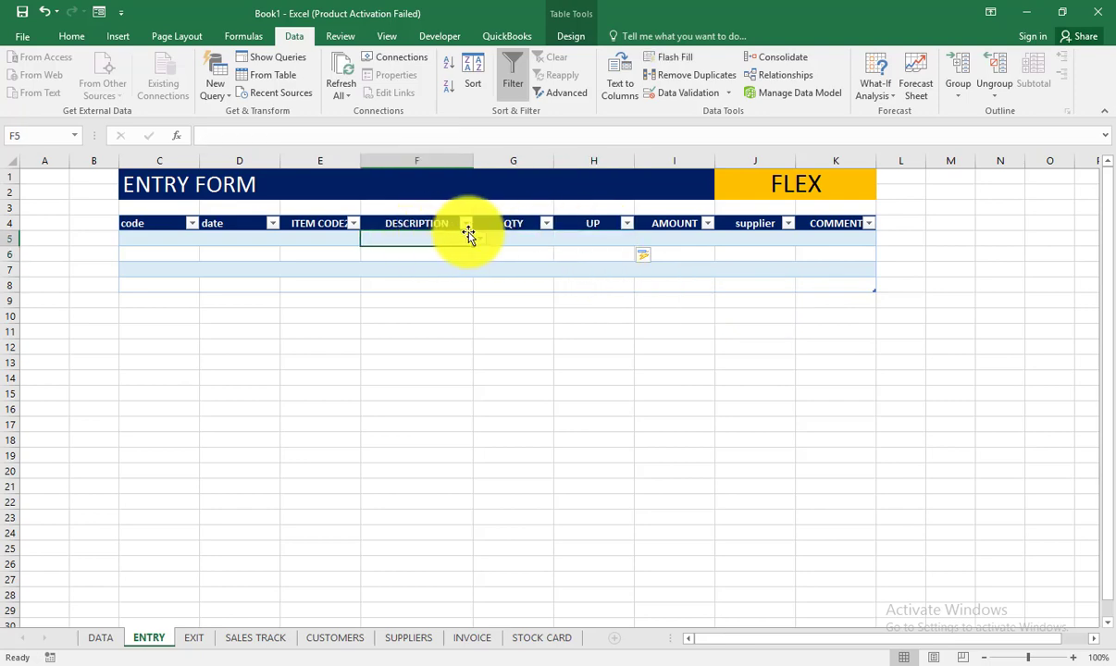
pyautogui.click(479, 239)
pyautogui.click(456, 275)
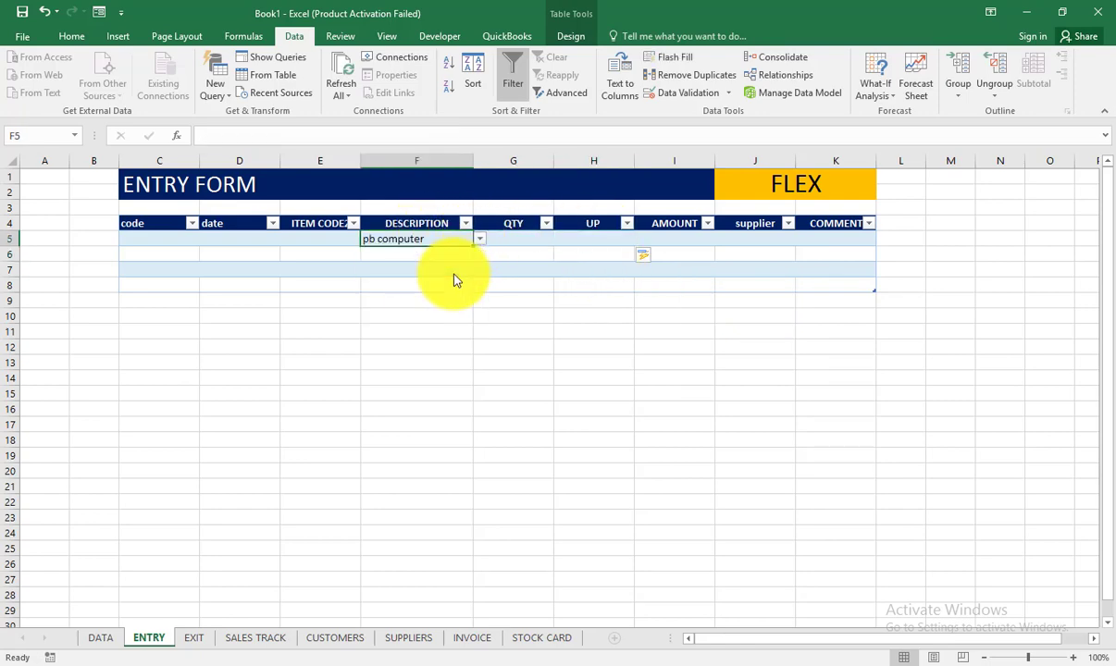
pyautogui.click(529, 238)
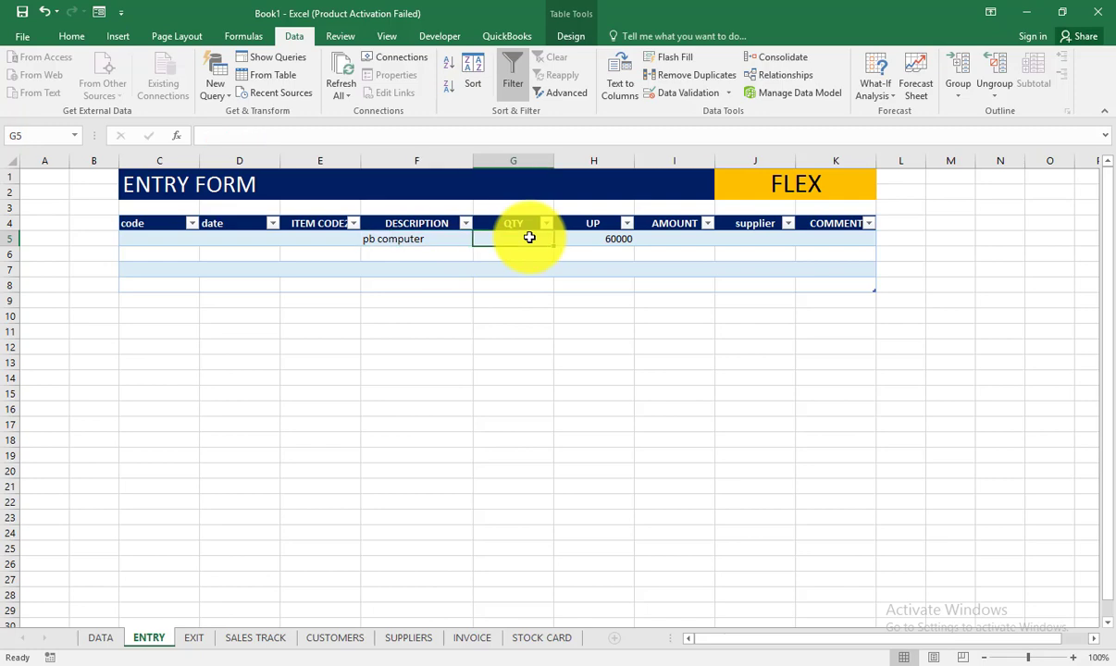
pyautogui.write('300')
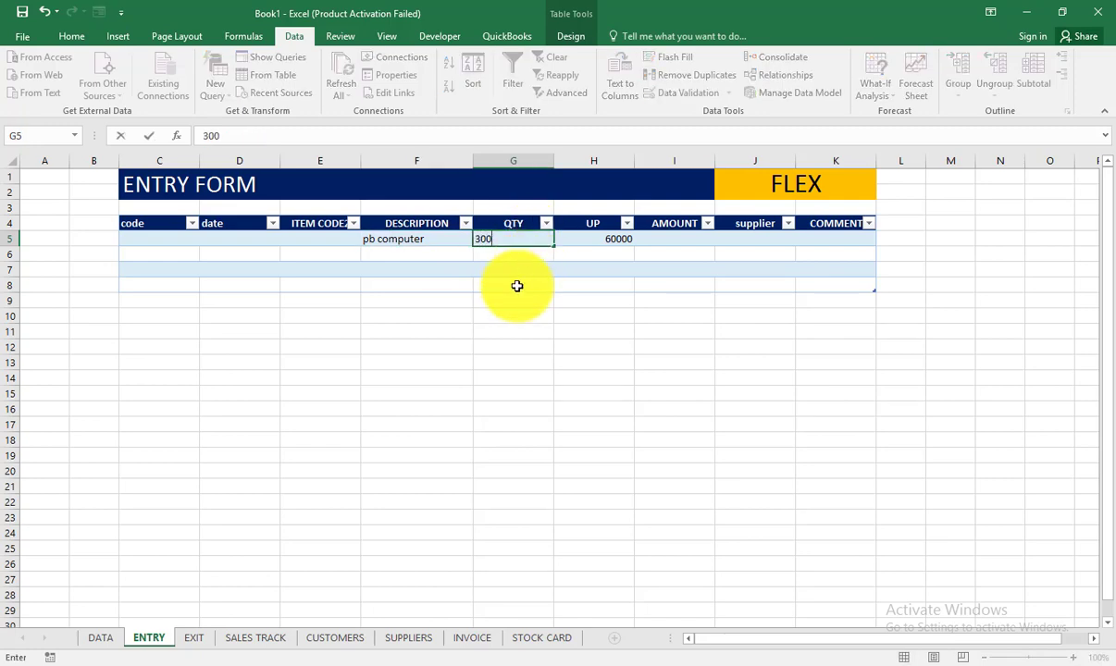
pyautogui.press('Return')
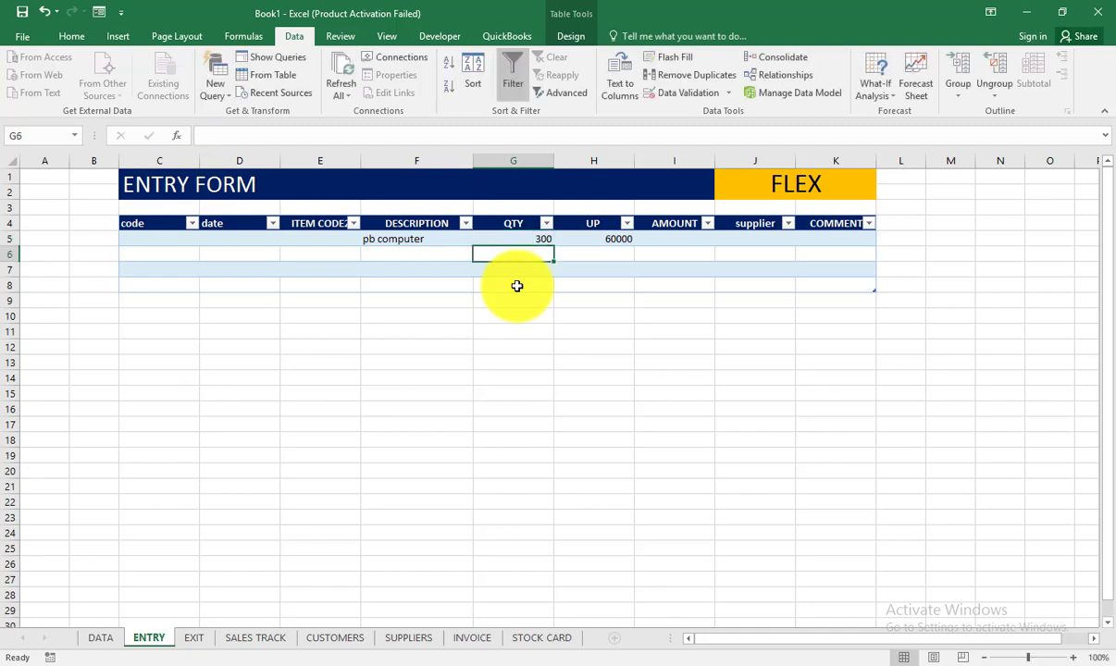
# Step: Fill in row 6 of the entry table with the item dell computer and a quantity of 200
pyautogui.click(430, 253)
pyautogui.click(479, 256)
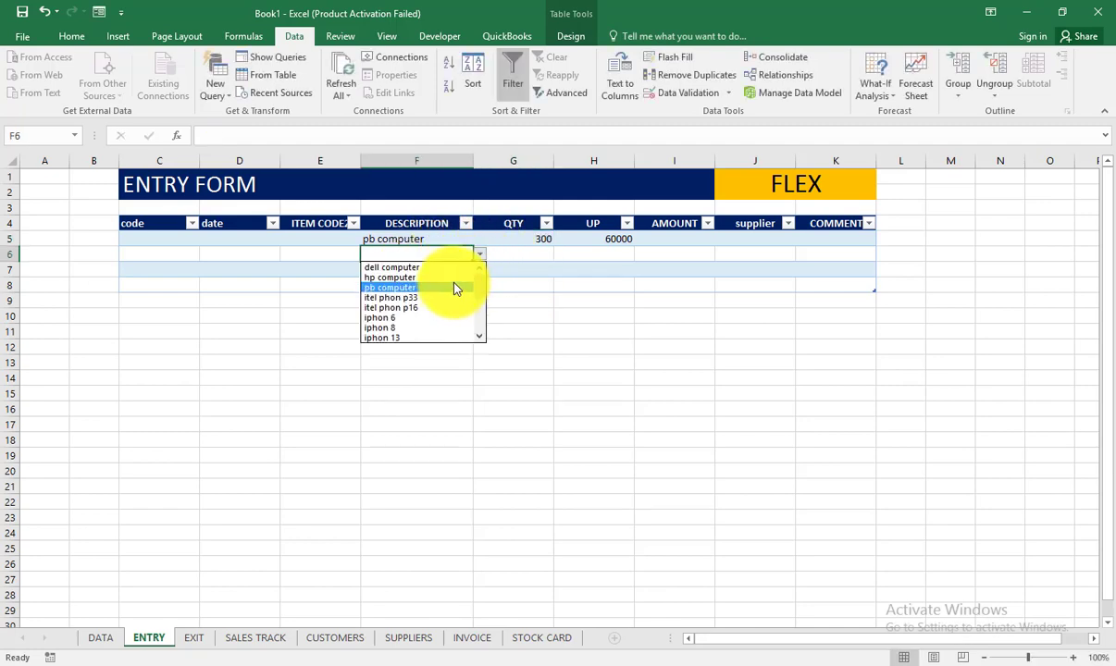
pyautogui.click(453, 267)
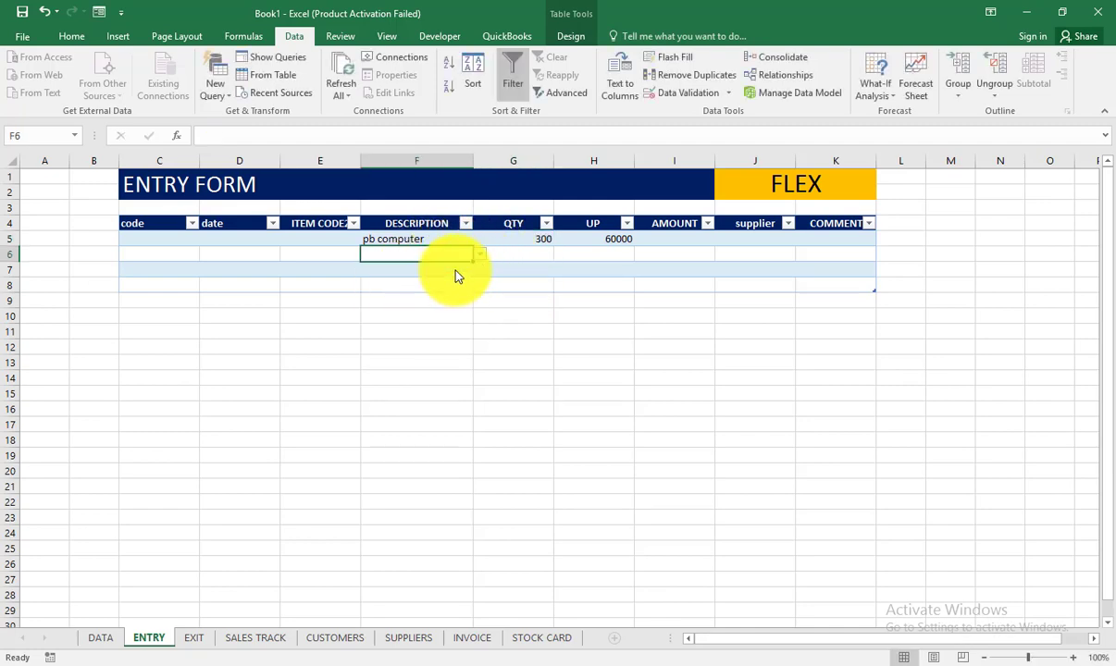
pyautogui.click(524, 253)
pyautogui.write('20')
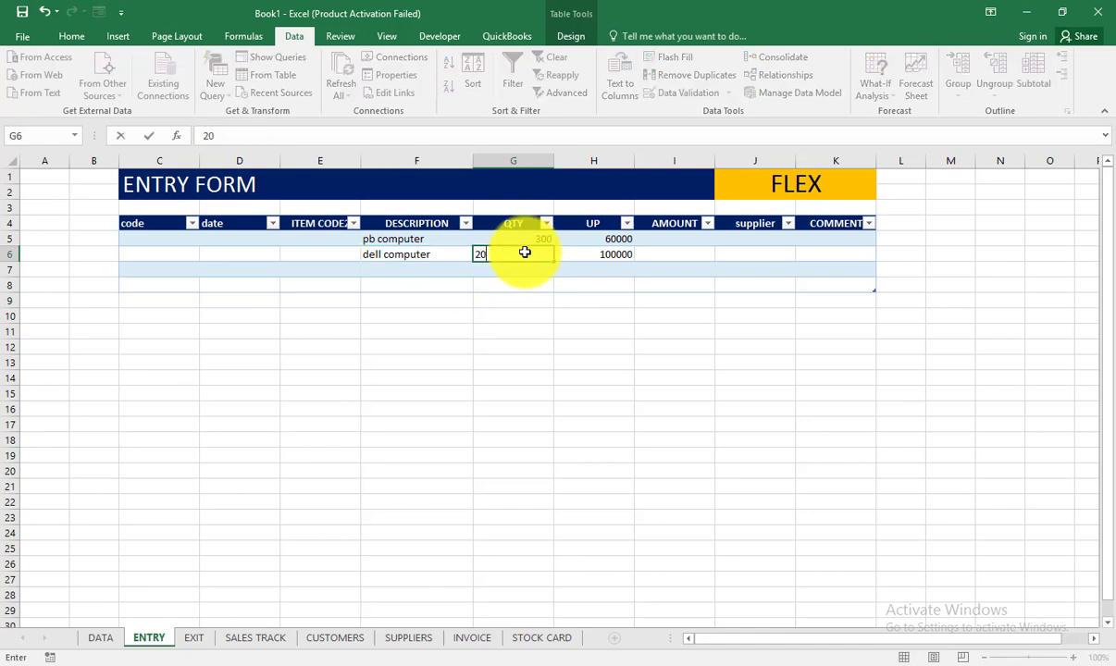
pyautogui.write('0')
pyautogui.press('Return')
pyautogui.click(333, 243)
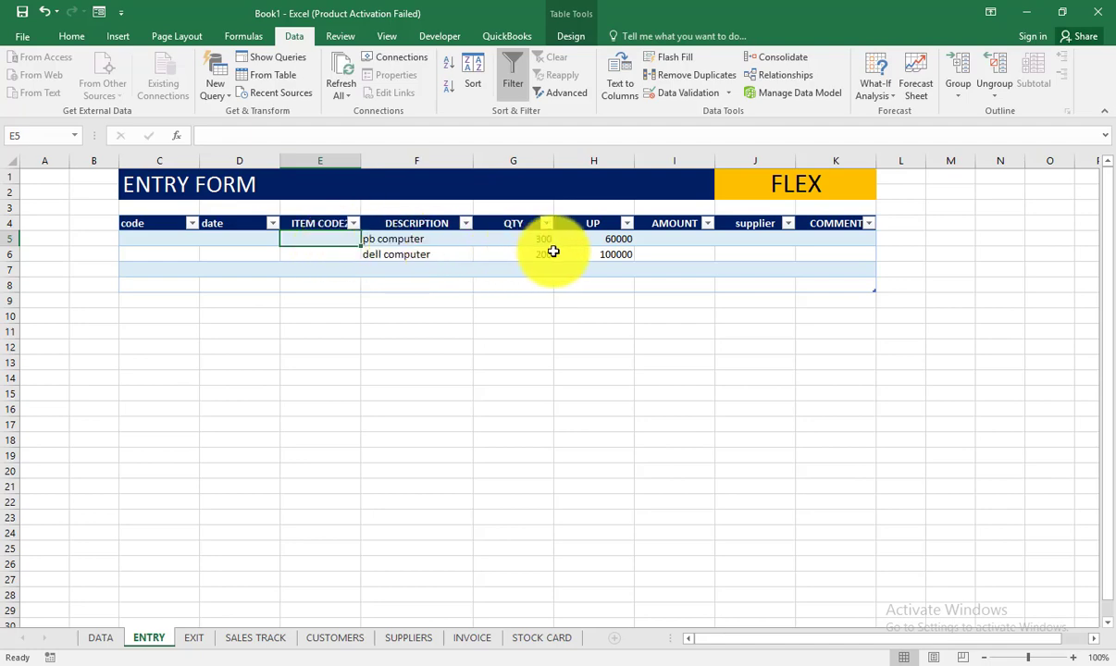
pyautogui.click(602, 239)
pyautogui.doubleClick(603, 240)
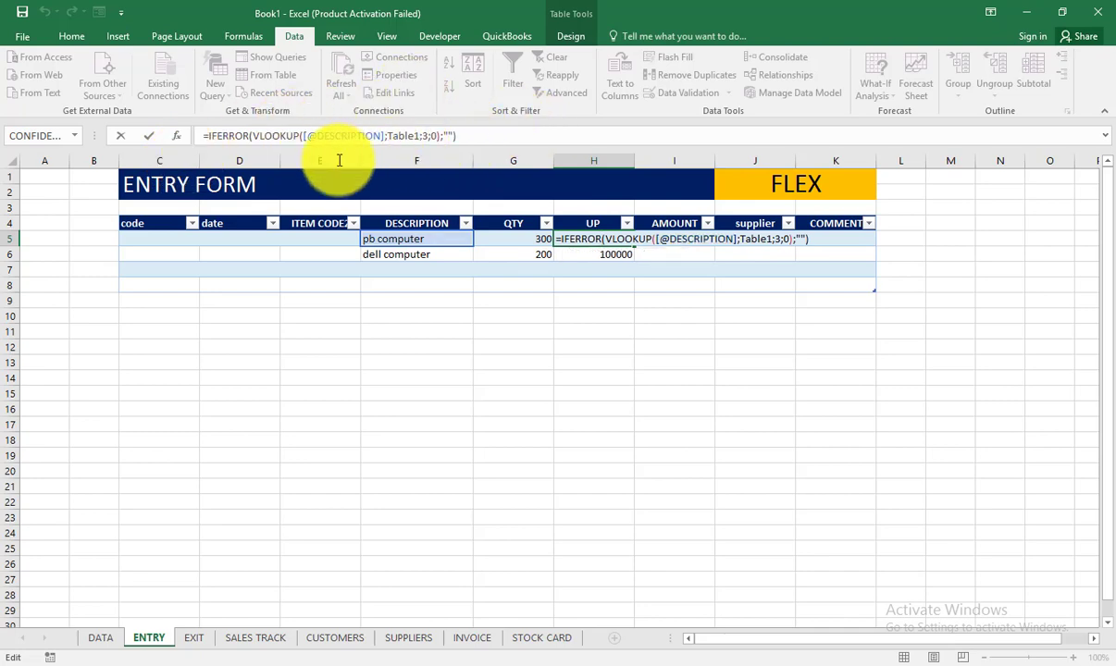
pyautogui.click(381, 136)
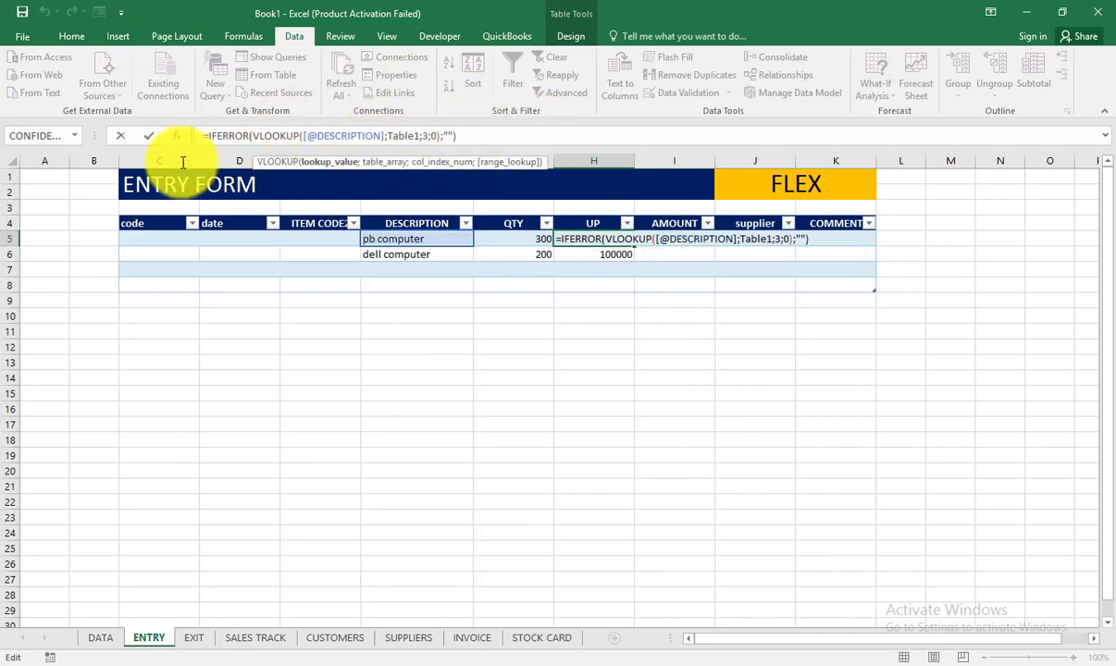
pyautogui.moveTo(456, 136); pyautogui.dragTo(196, 139)
pyautogui.hotkey('ctrl', 'c')
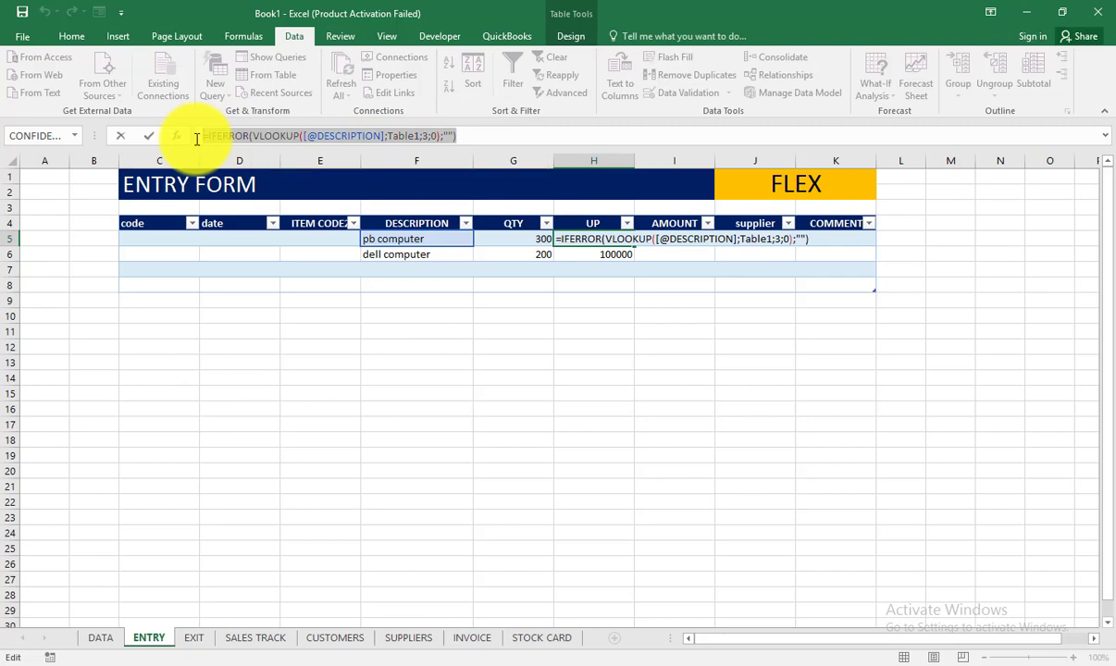
pyautogui.click(321, 239)
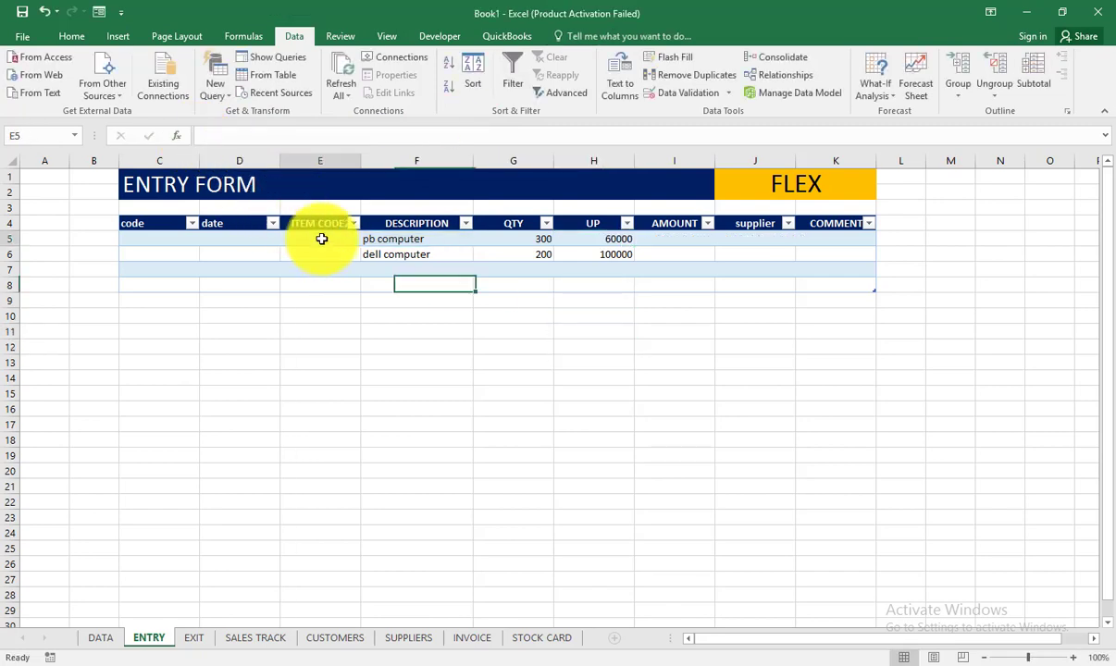
pyautogui.press('BackSpace')
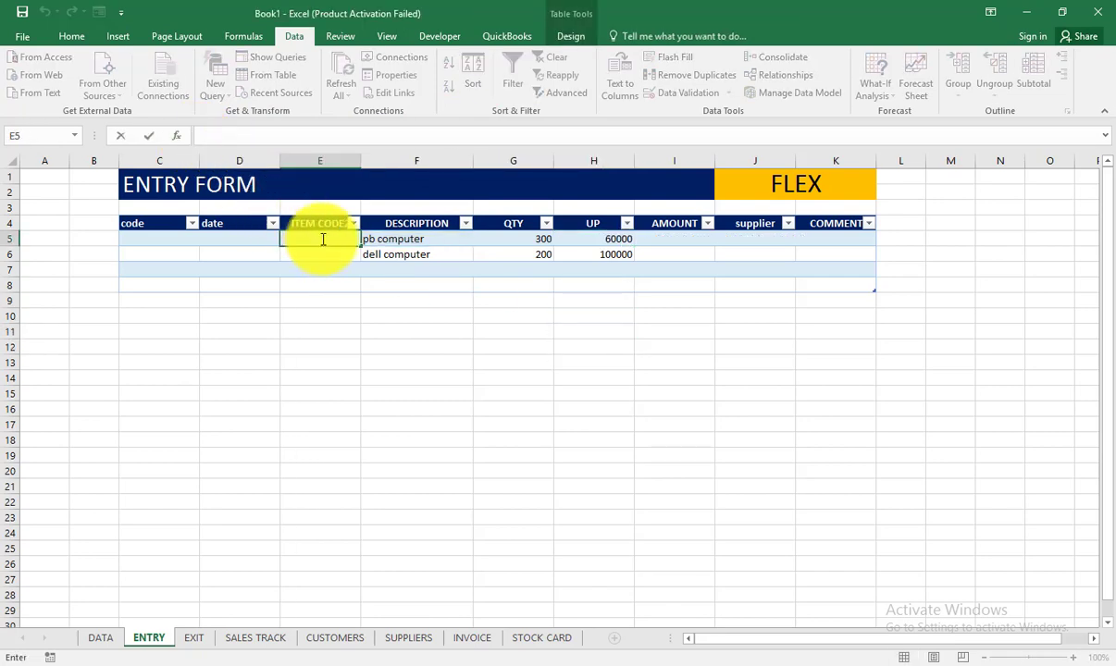
pyautogui.hotkey('ctrl', 'v')
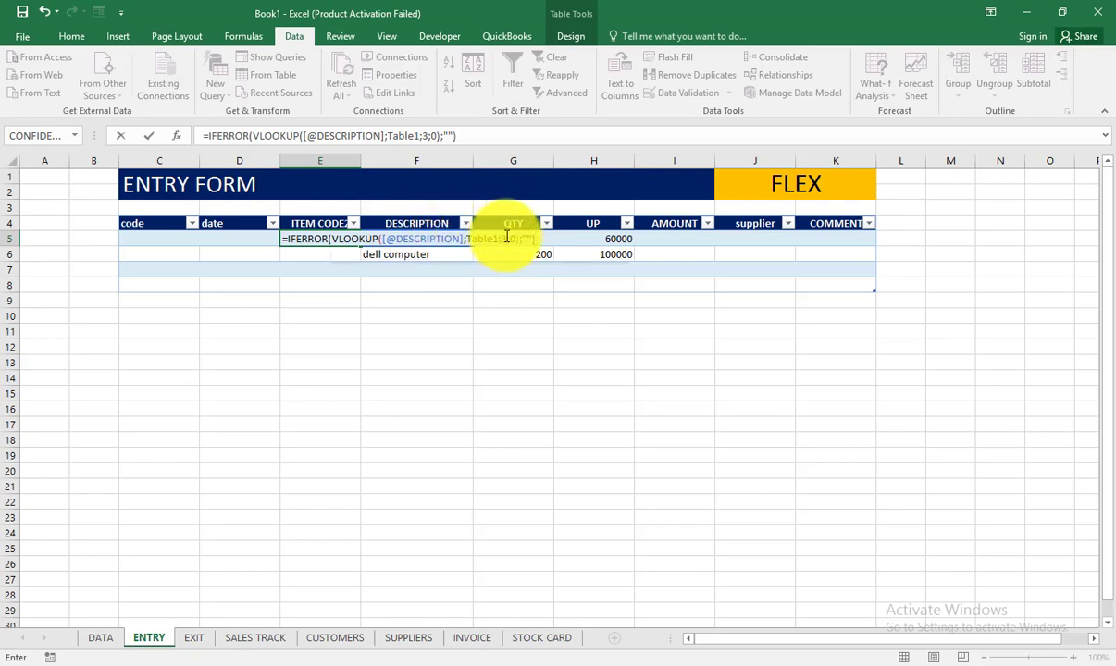
pyautogui.click(506, 238)
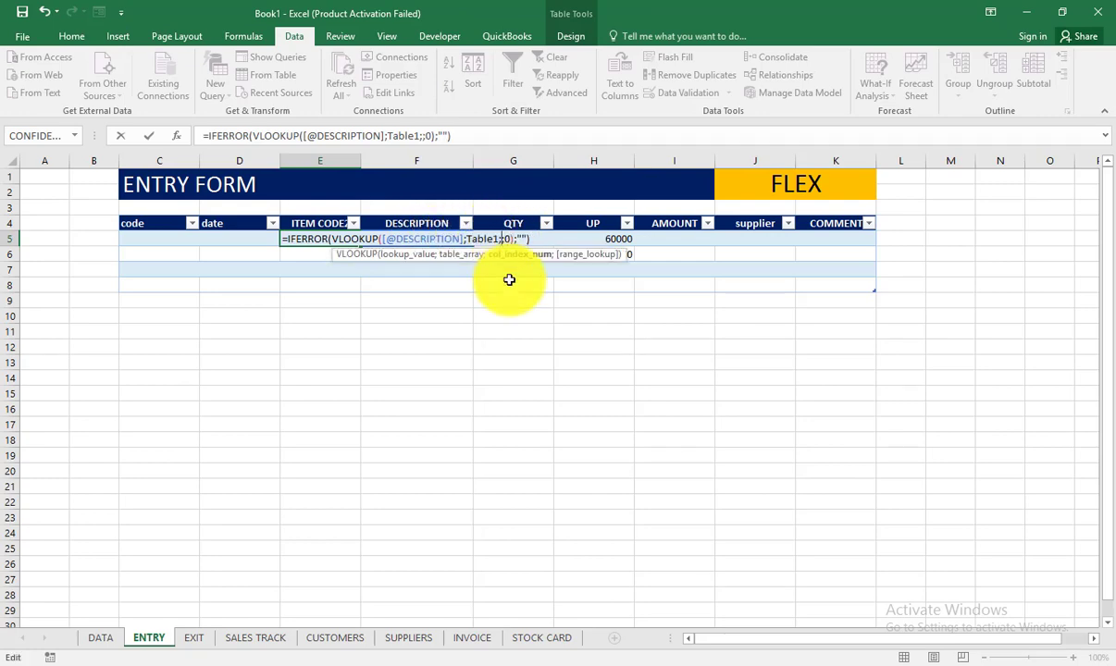
pyautogui.press('Return')
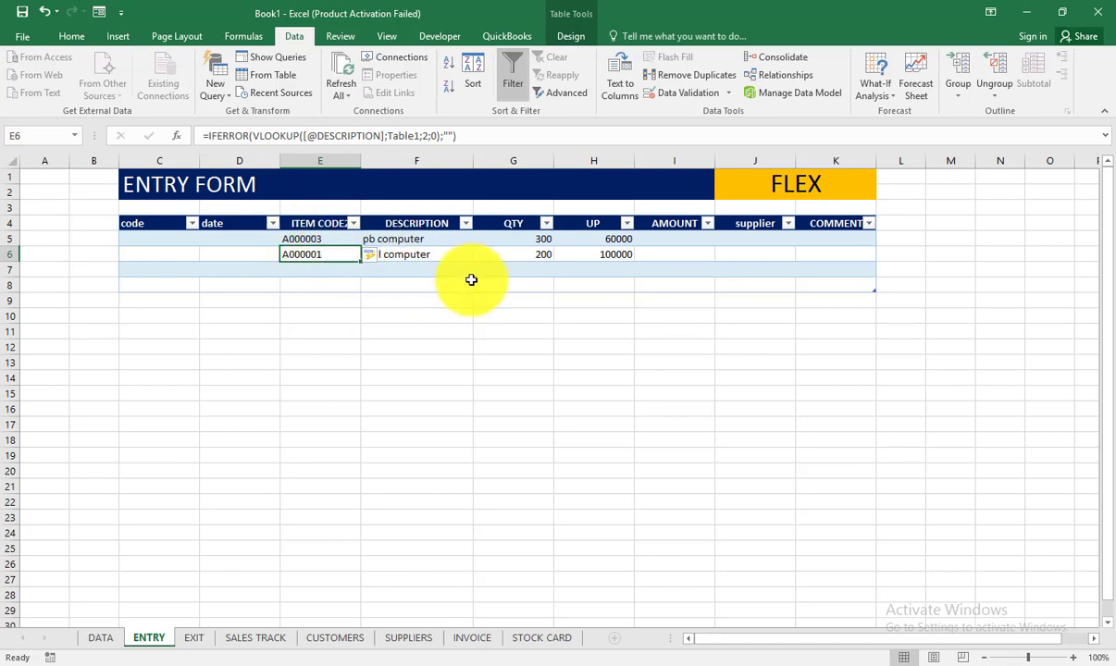
pyautogui.click(232, 242)
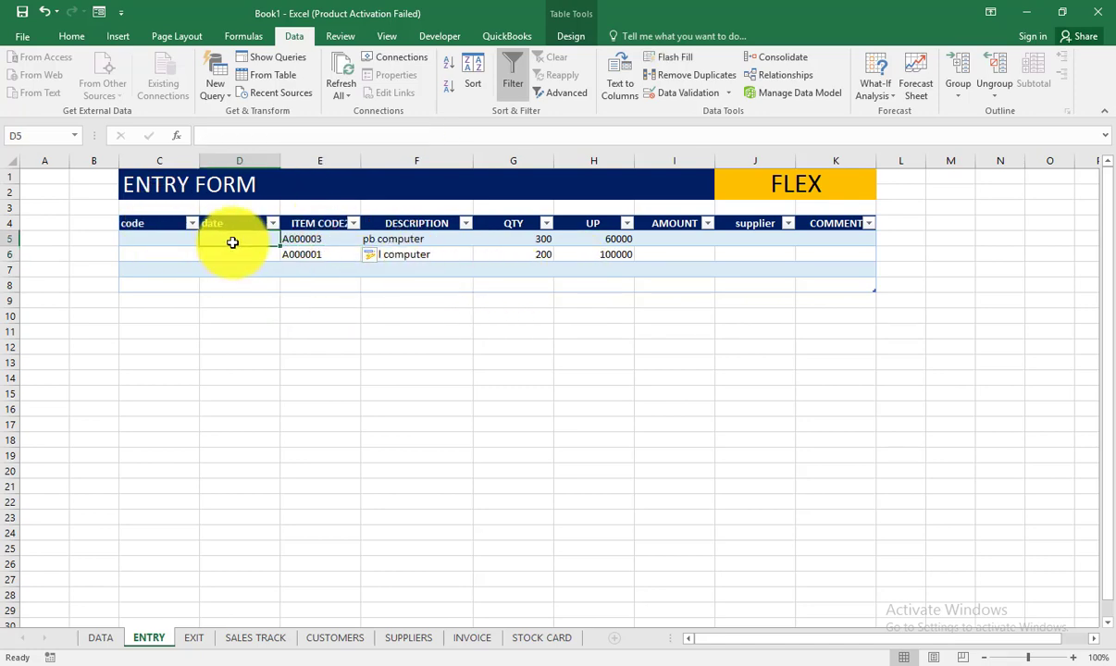
pyautogui.click(655, 238)
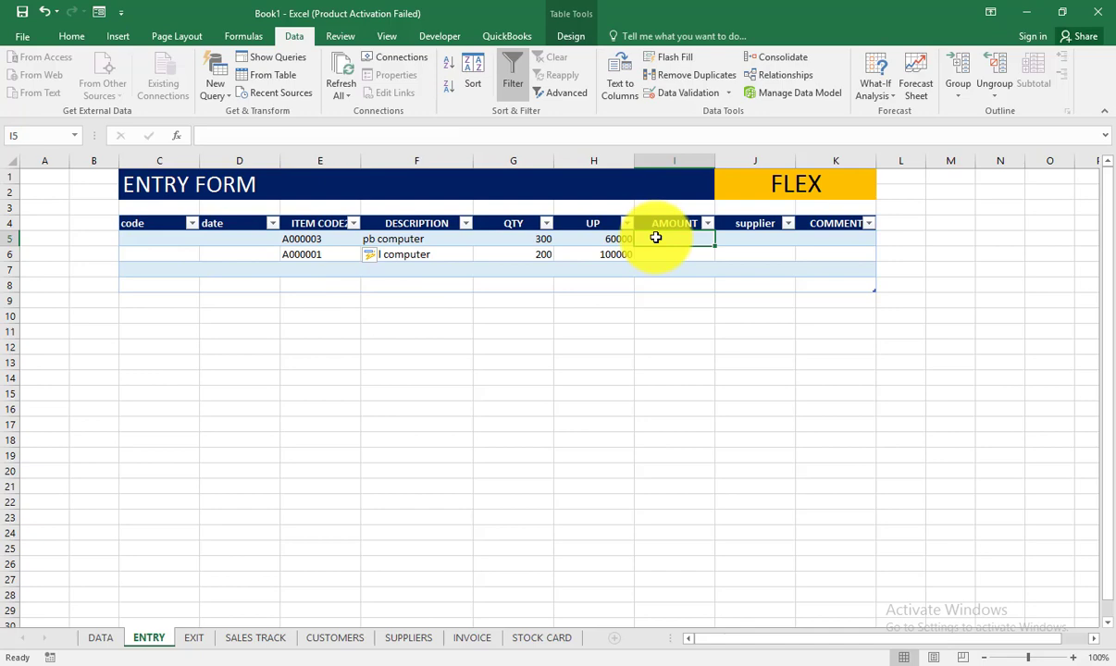
pyautogui.write('=')
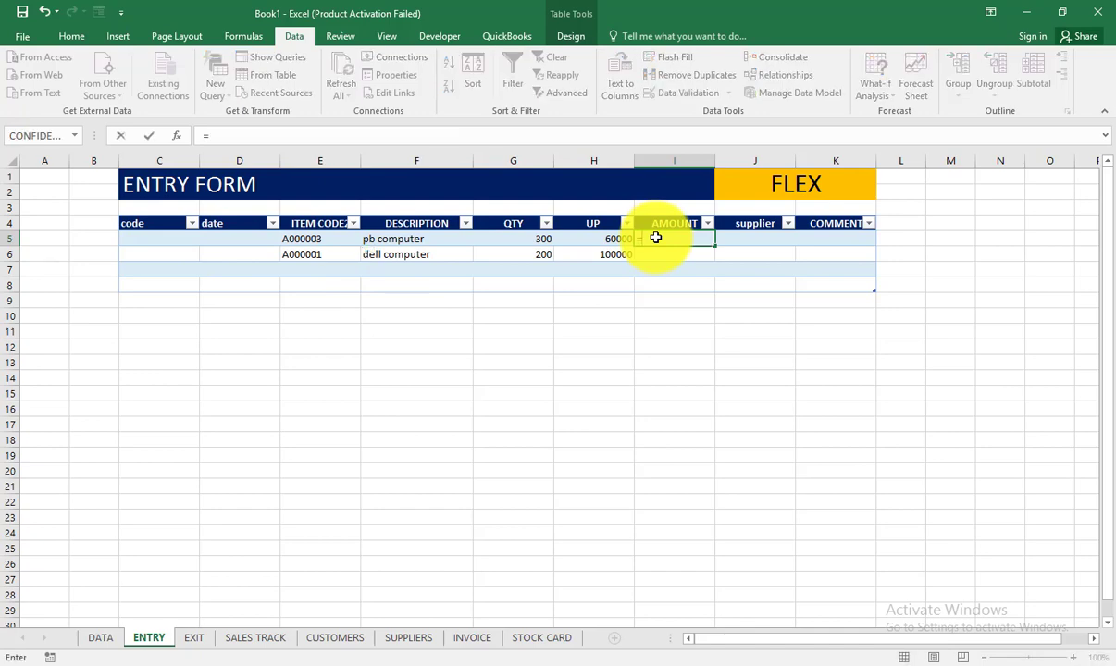
pyautogui.write('IF')
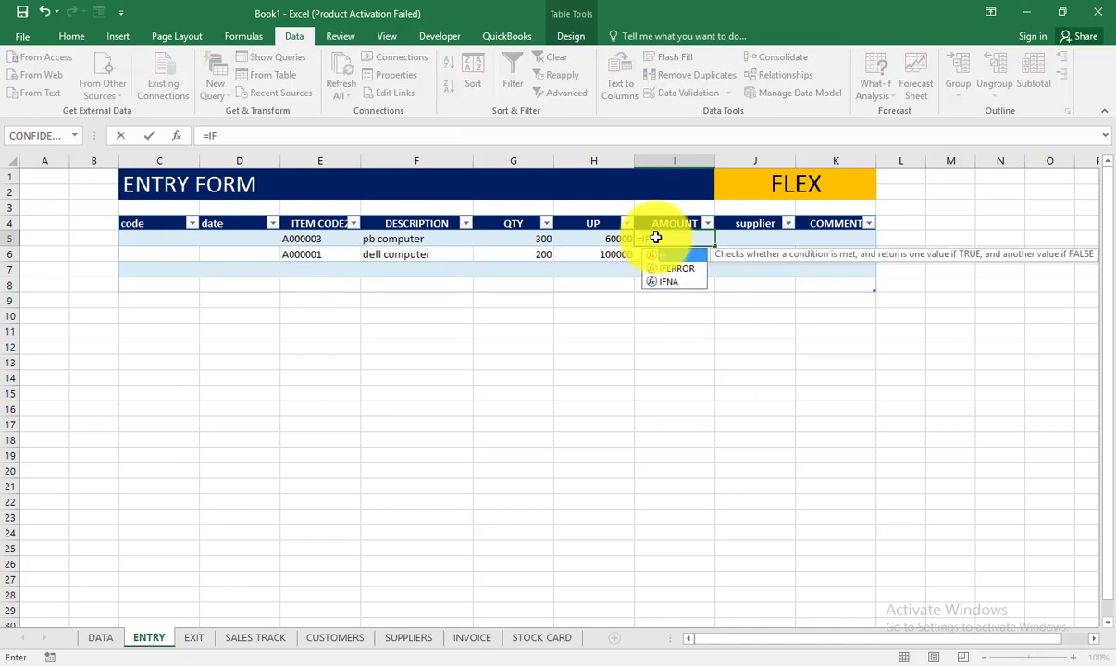
pyautogui.write('E')
pyautogui.press('Tab')
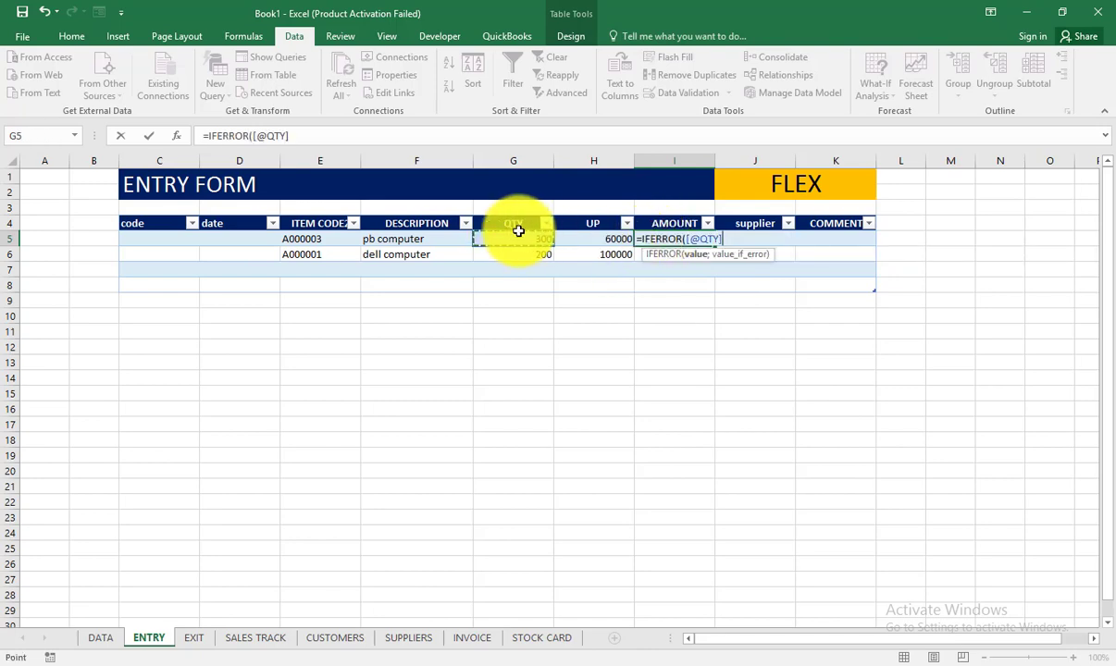
pyautogui.write('*')
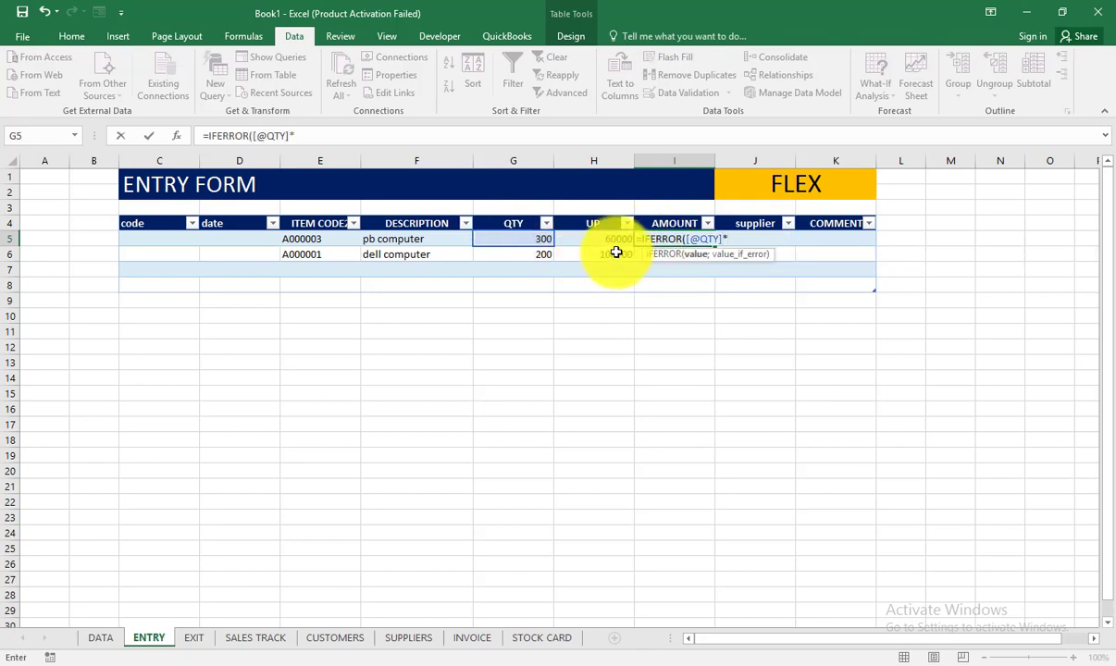
pyautogui.click(613, 242)
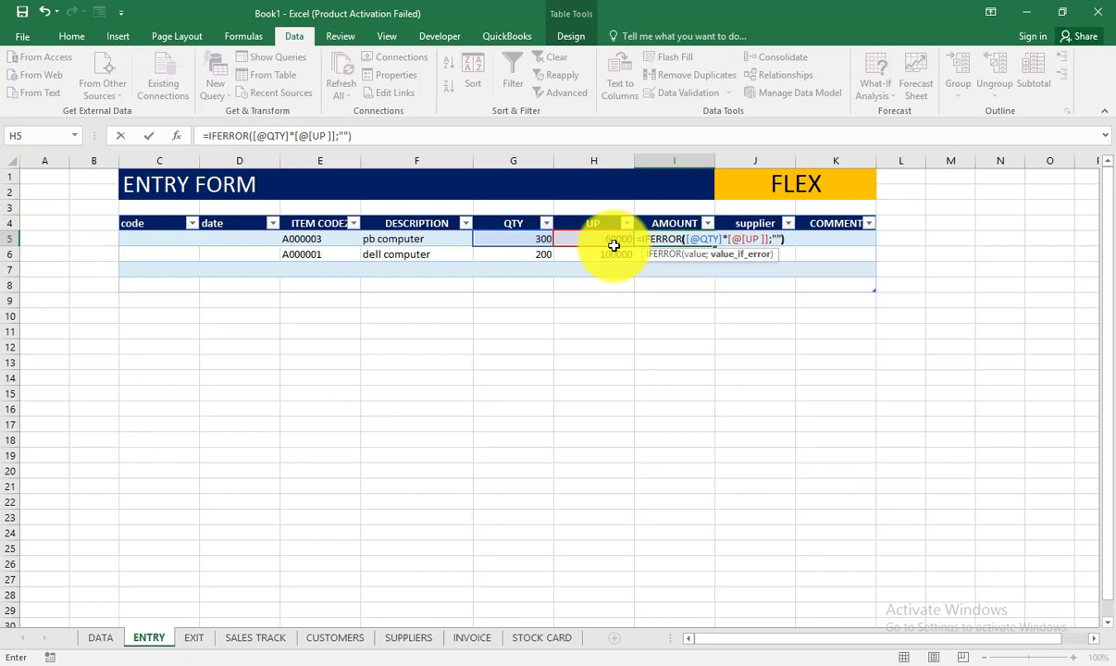
pyautogui.press('Return')
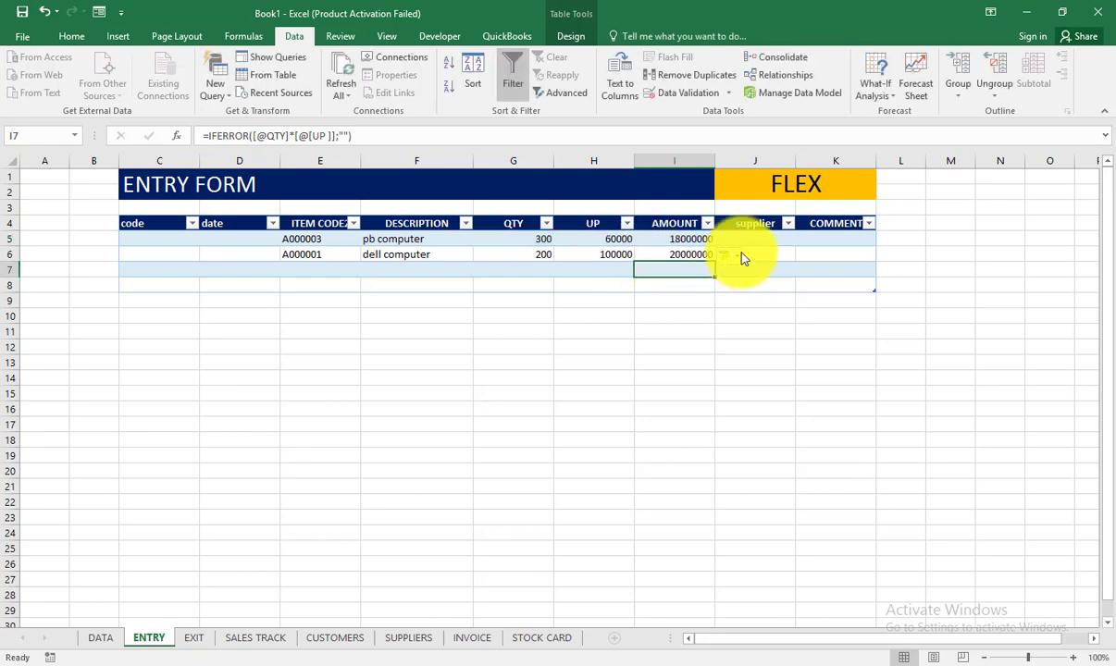
# Step: Fill in row 7 of the entry table with the item pb computer and a quantity of 100
pyautogui.click(435, 272)
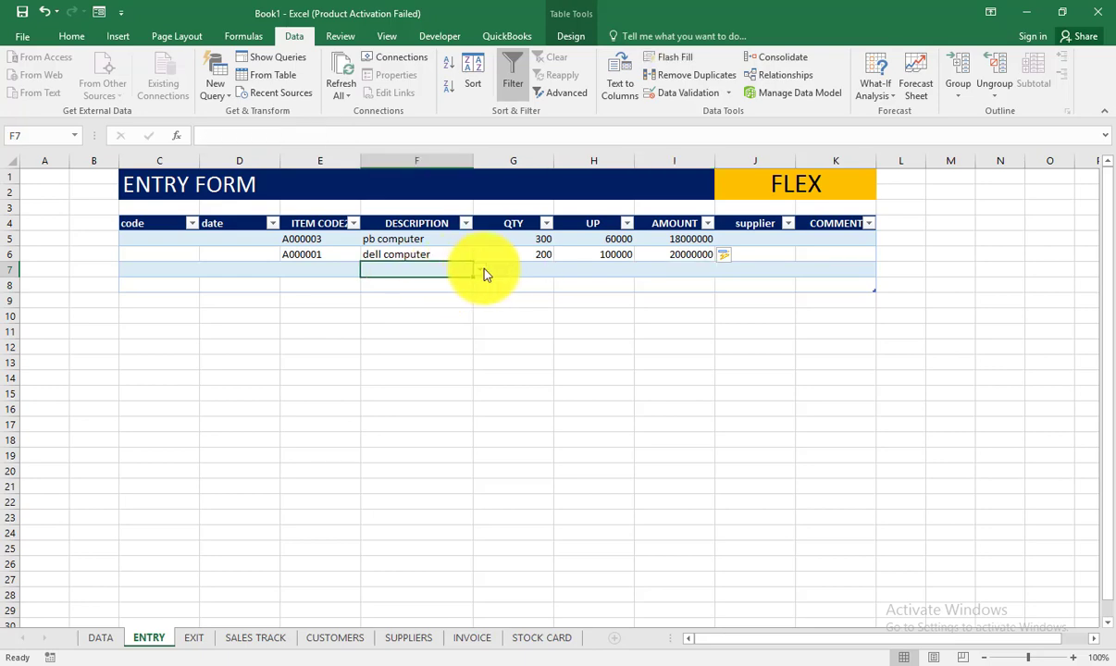
pyautogui.click(480, 270)
pyautogui.press('Escape')
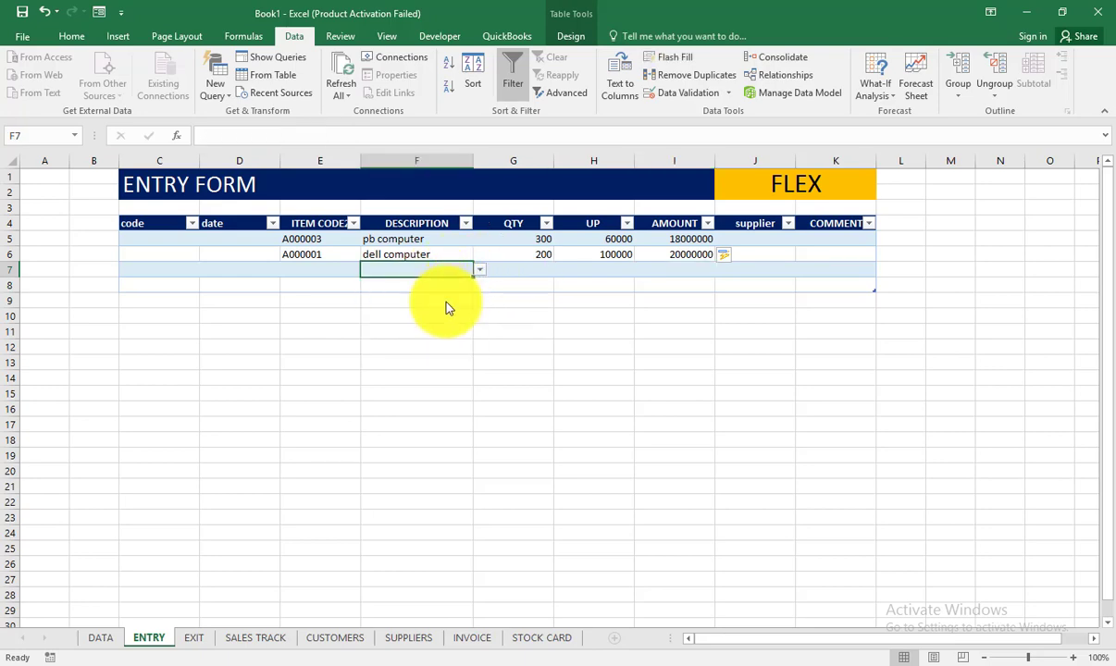
pyautogui.click(480, 269)
pyautogui.click(398, 285)
pyautogui.click(537, 269)
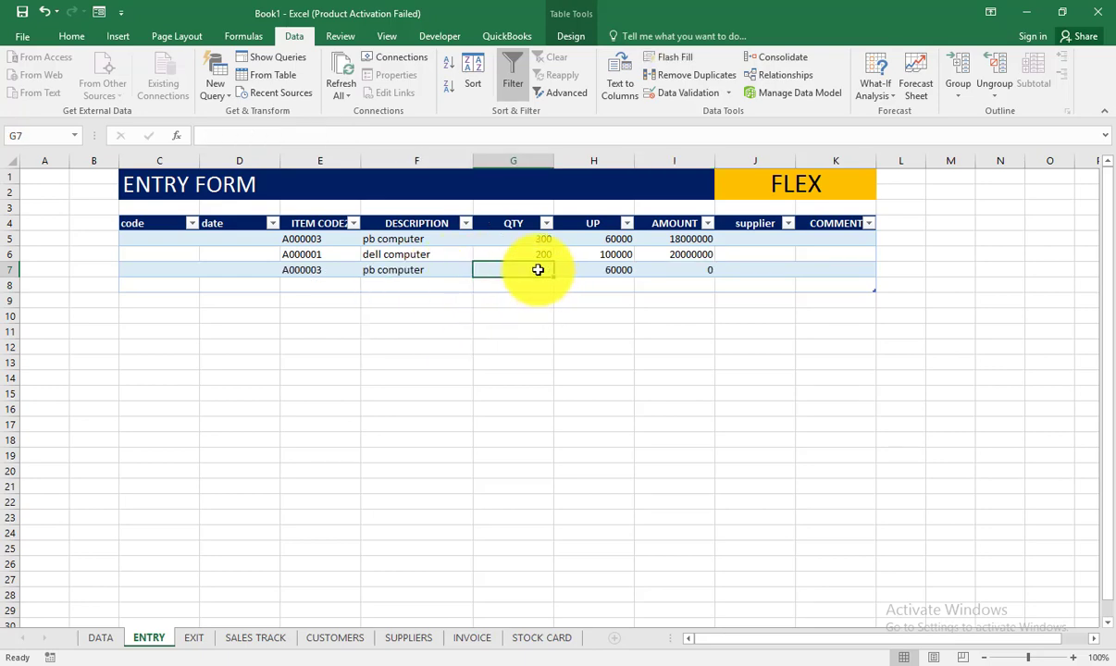
pyautogui.write('100')
pyautogui.click(660, 266)
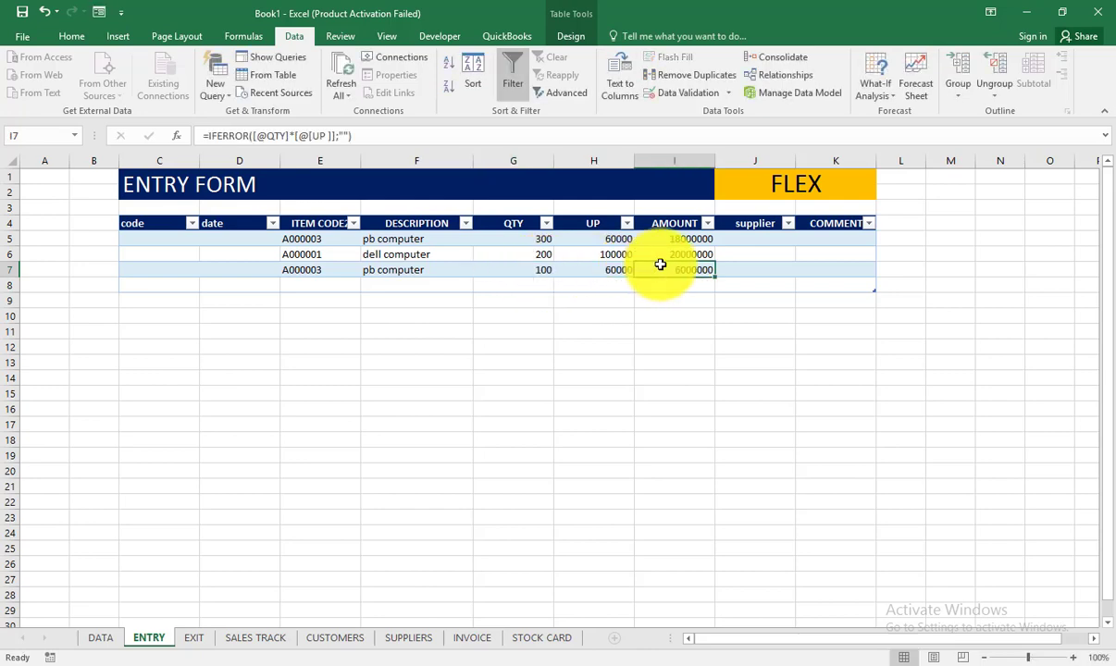
# Step: Add a list validation to supplier cell J5 with source =SUPPLIERS!$C$5:$C$12 and fill it down to J8
pyautogui.click(750, 239)
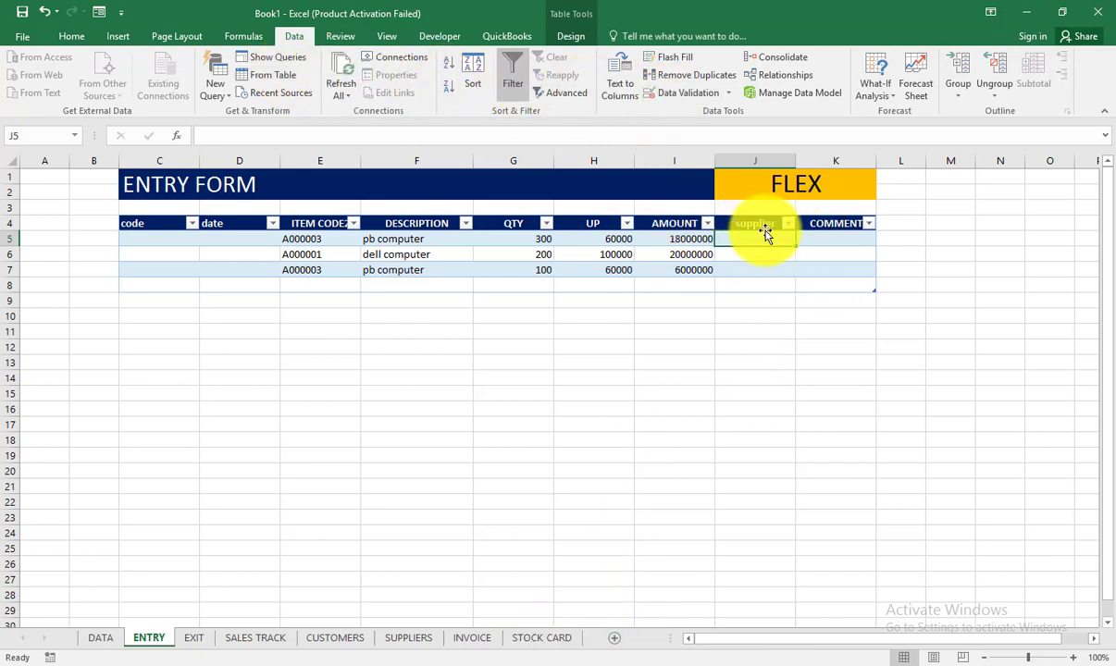
pyautogui.click(653, 93)
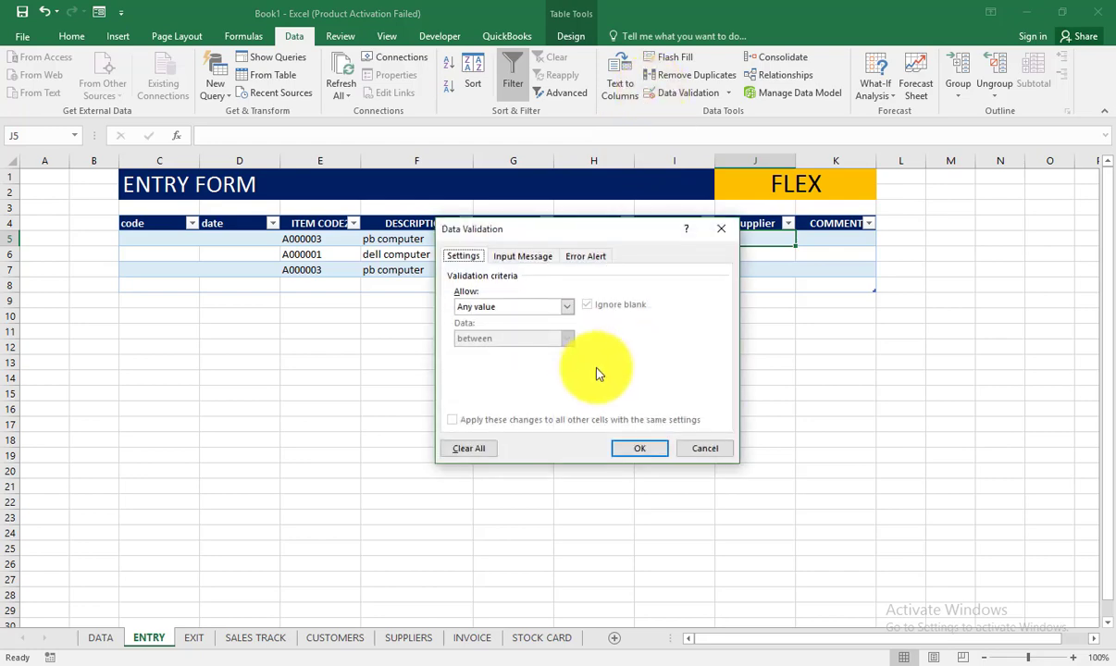
pyautogui.click(567, 306)
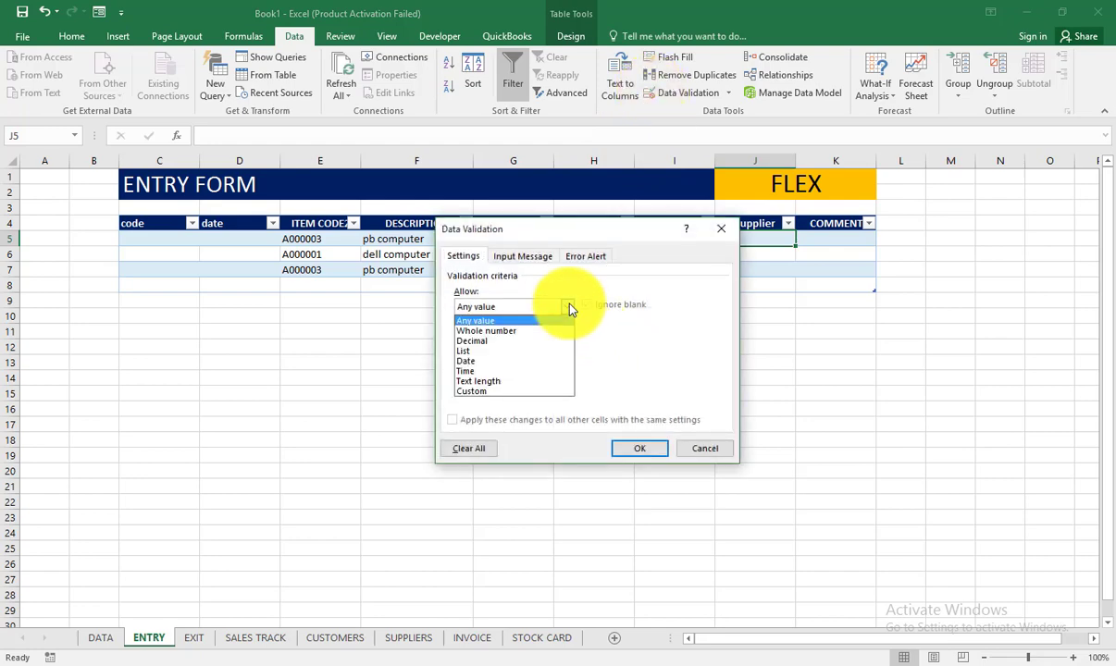
pyautogui.click(532, 352)
pyautogui.click(536, 369)
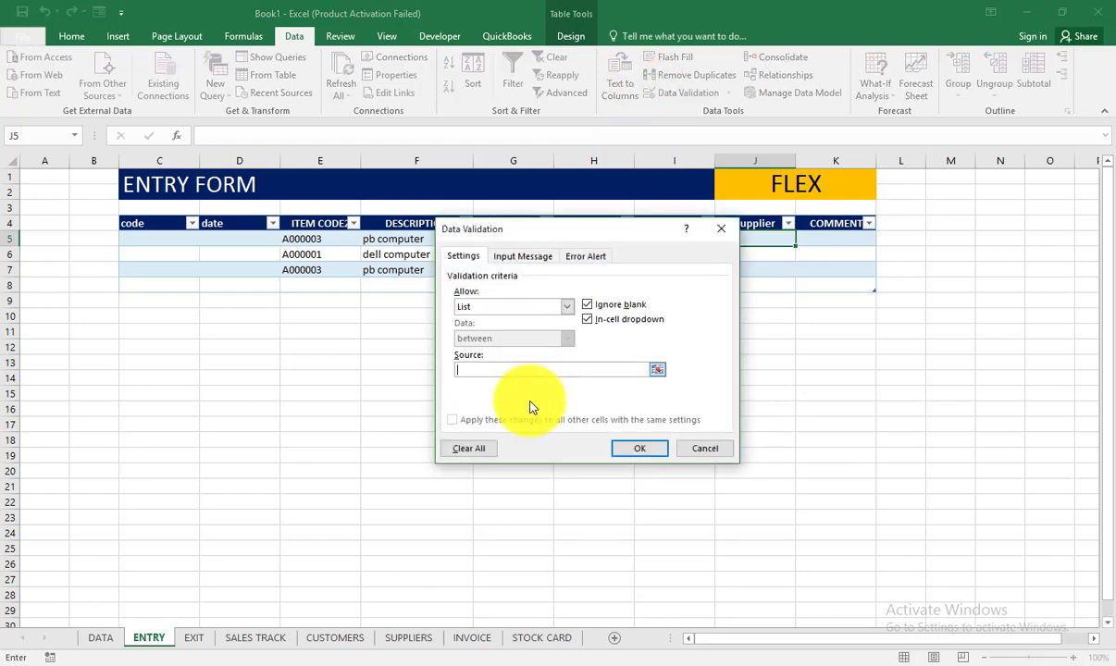
pyautogui.click(426, 637)
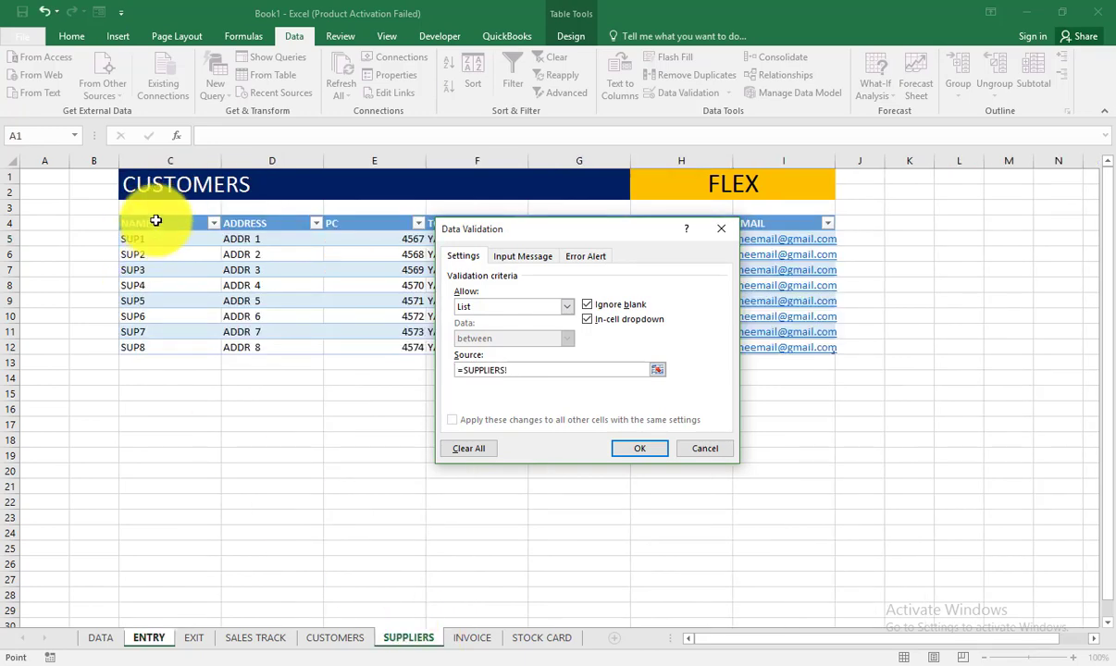
pyautogui.click(155, 215)
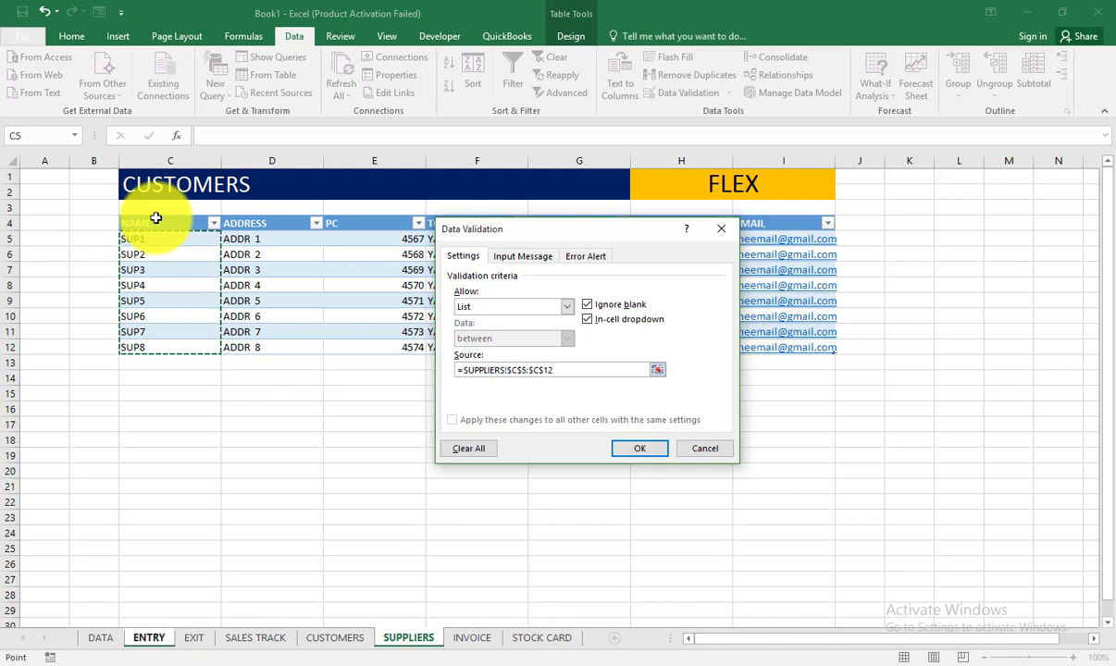
pyautogui.click(638, 448)
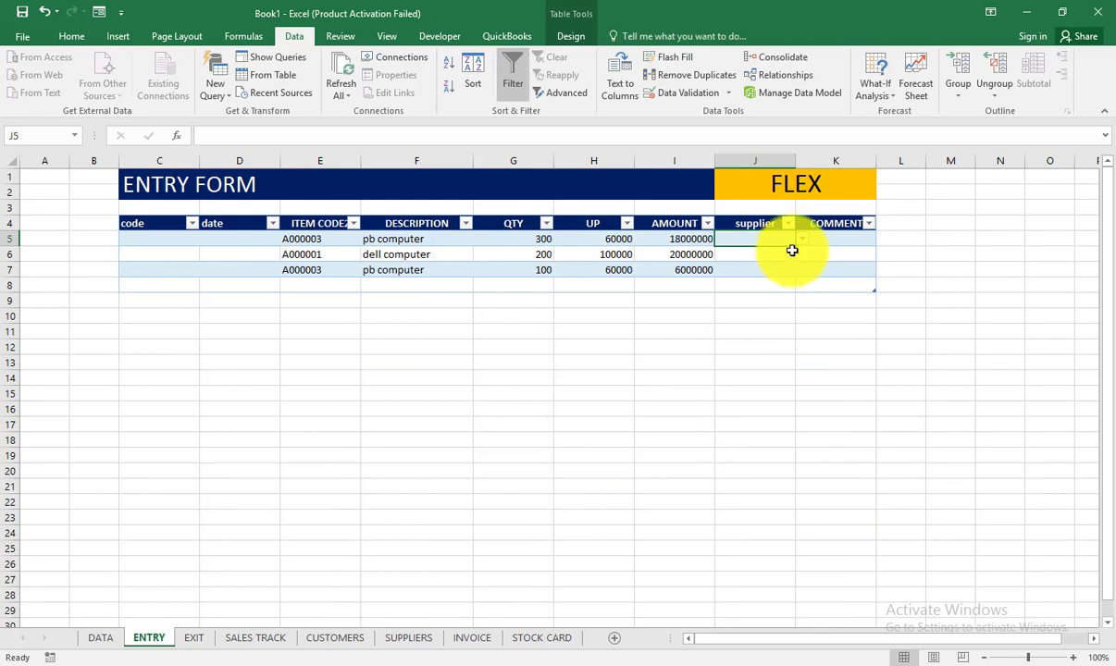
pyautogui.moveTo(794, 247); pyautogui.dragTo(786, 278)
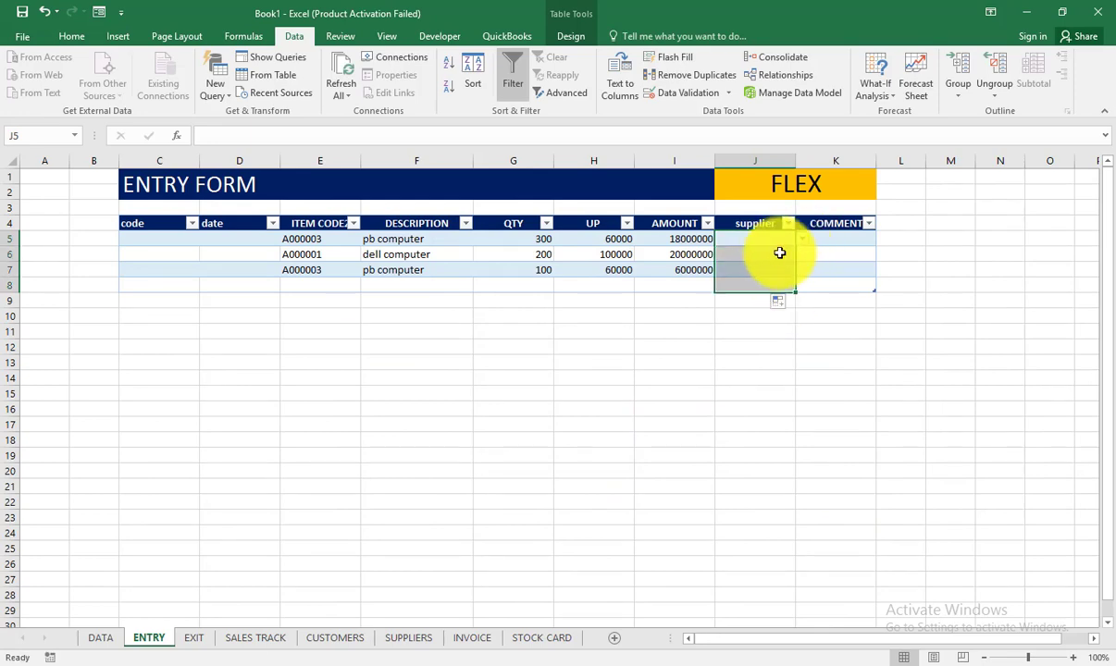
# Step: Choose the suppliers SUP2, SUP3 and SUP2 for rows 5, 6 and 7 of the entry table
pyautogui.click(777, 245)
pyautogui.click(801, 239)
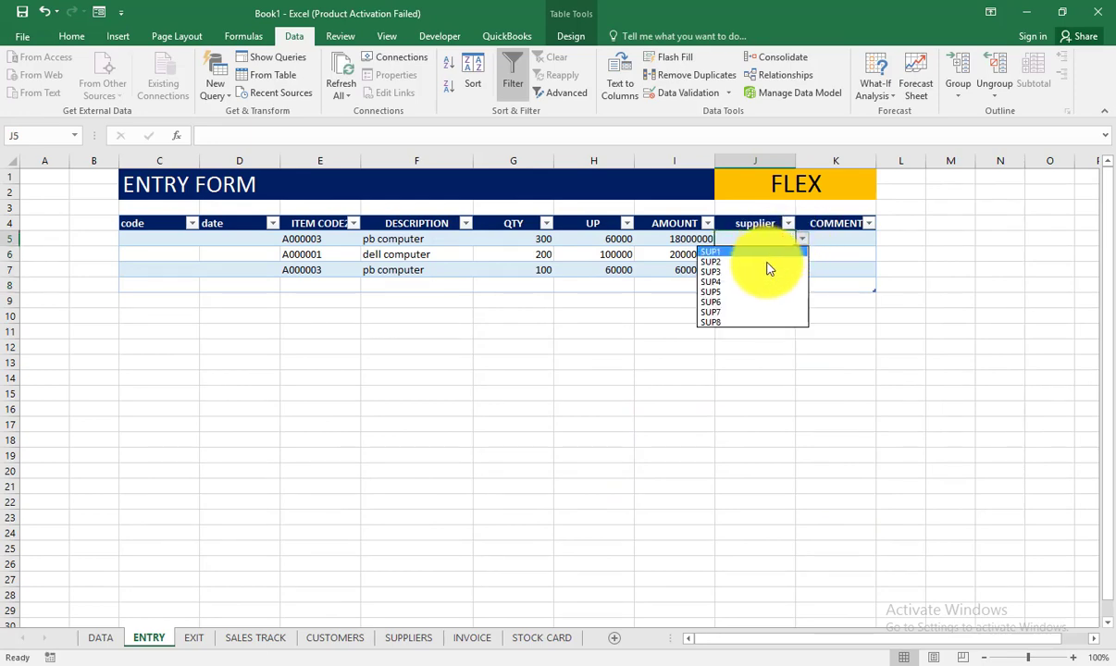
pyautogui.click(767, 261)
pyautogui.click(779, 253)
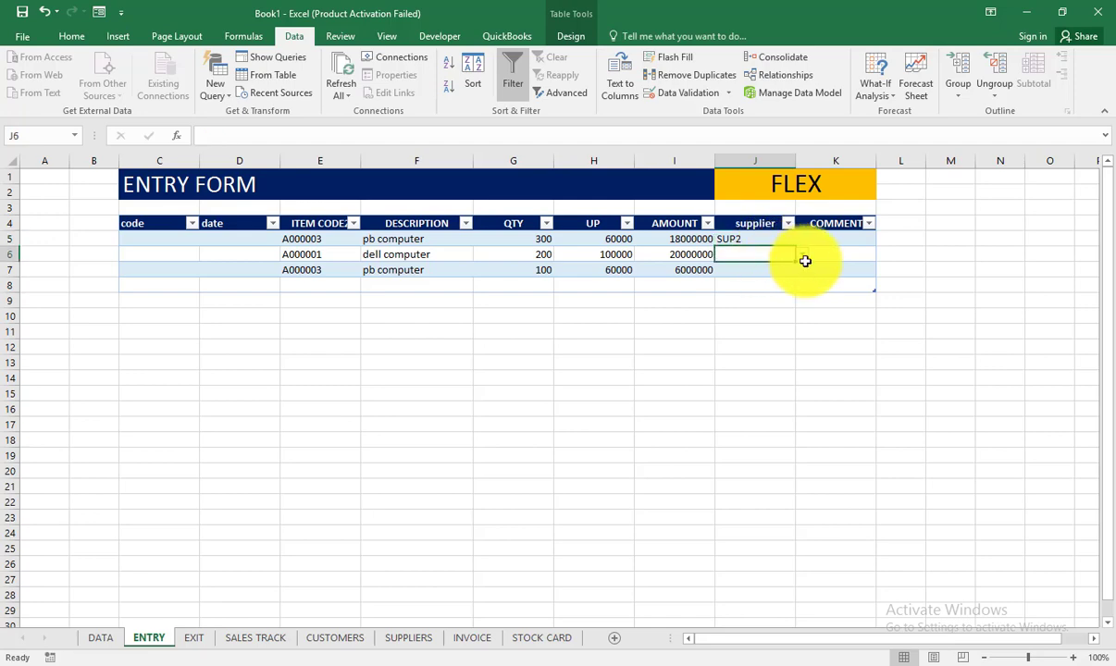
pyautogui.click(803, 260)
pyautogui.click(773, 259)
pyautogui.hotkey('alt', 'Down')
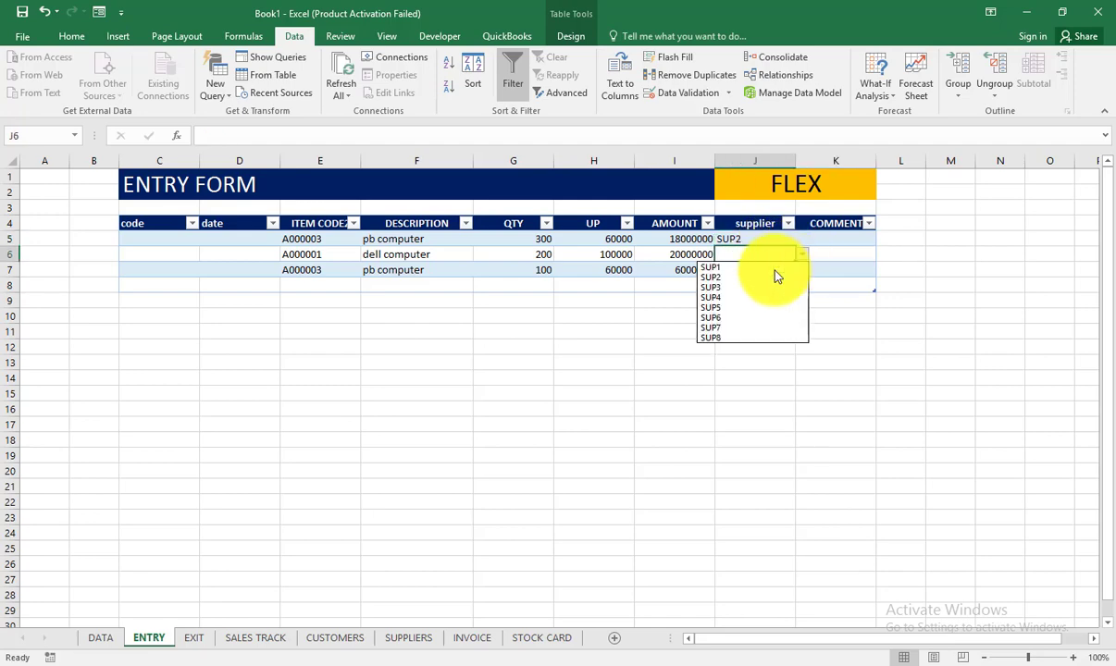
pyautogui.click(760, 287)
pyautogui.click(765, 269)
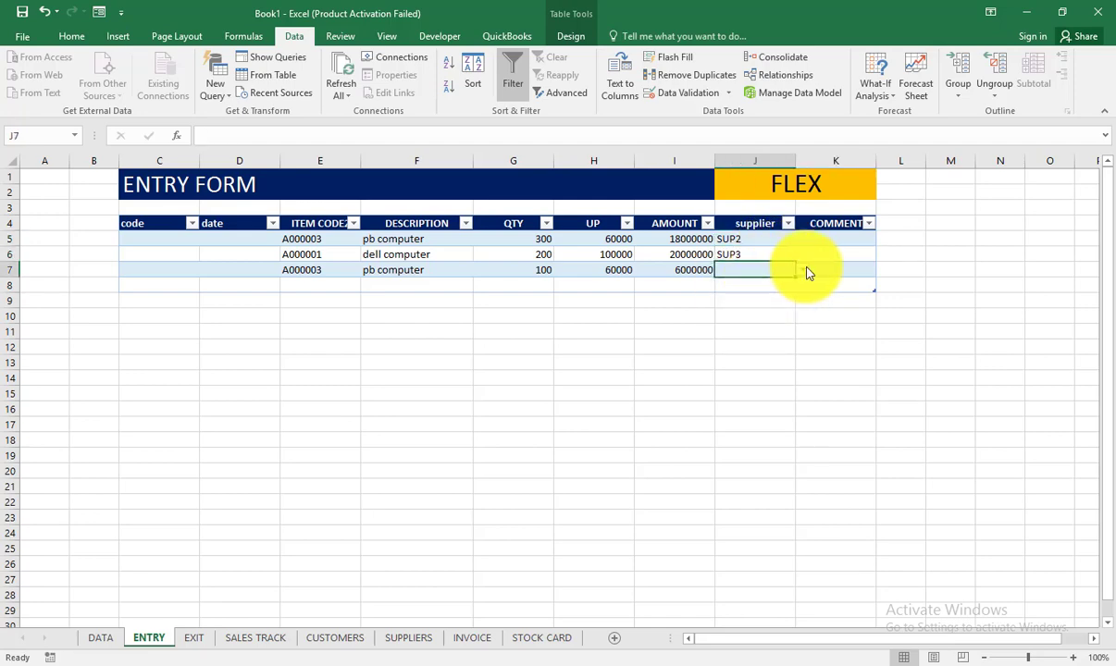
pyautogui.click(802, 271)
pyautogui.click(752, 300)
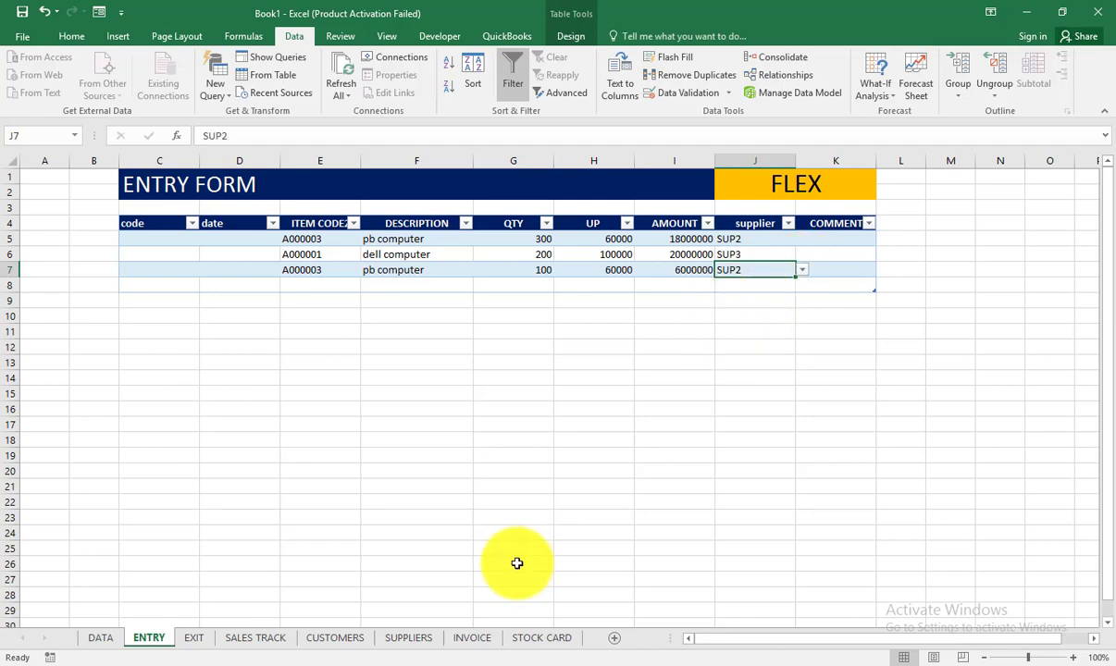
# Step: Change the title in C1 of the SUPPLIERS sheet to SUPPLIERS
pyautogui.click(408, 639)
pyautogui.click(249, 187)
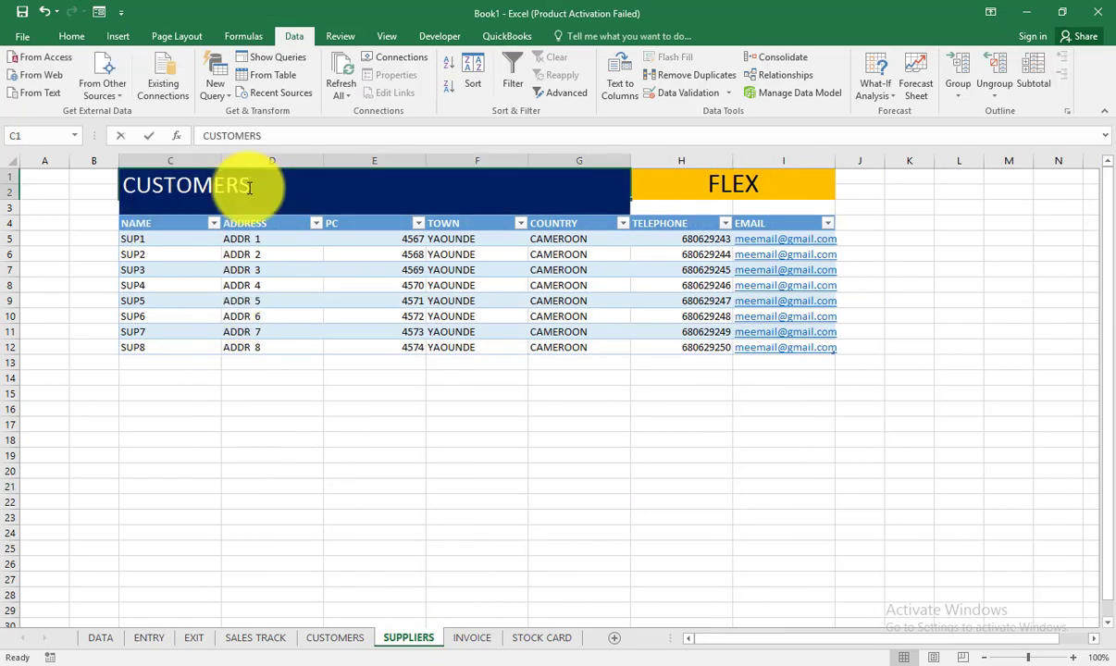
pyautogui.doubleClick(249, 188)
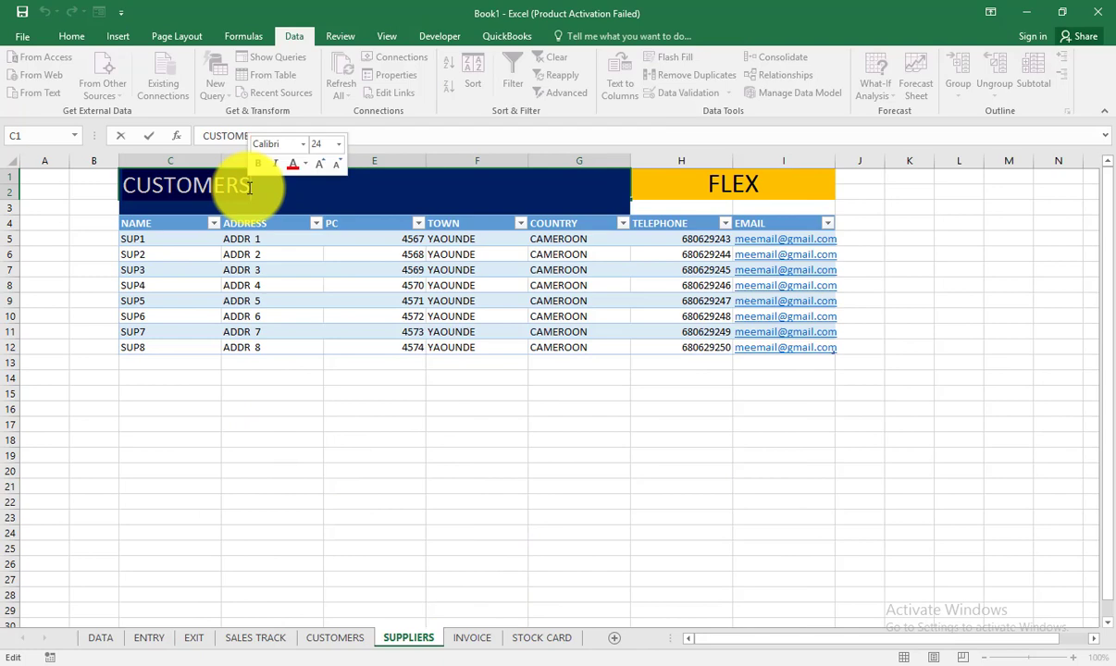
pyautogui.write('SUPPLIERS')
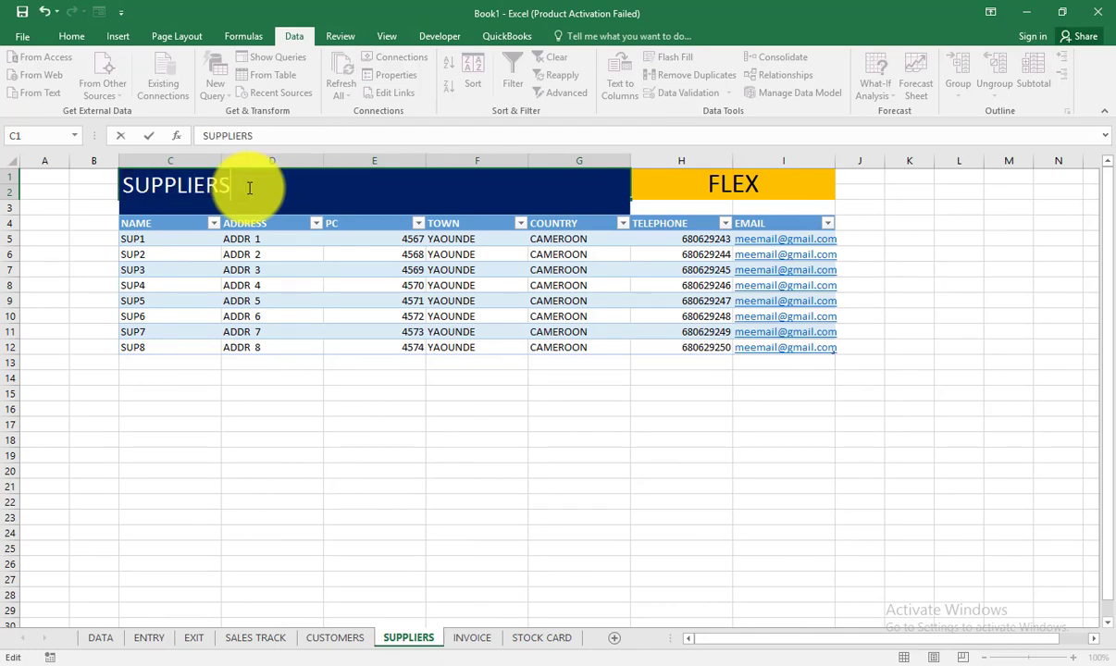
pyautogui.press('Return')
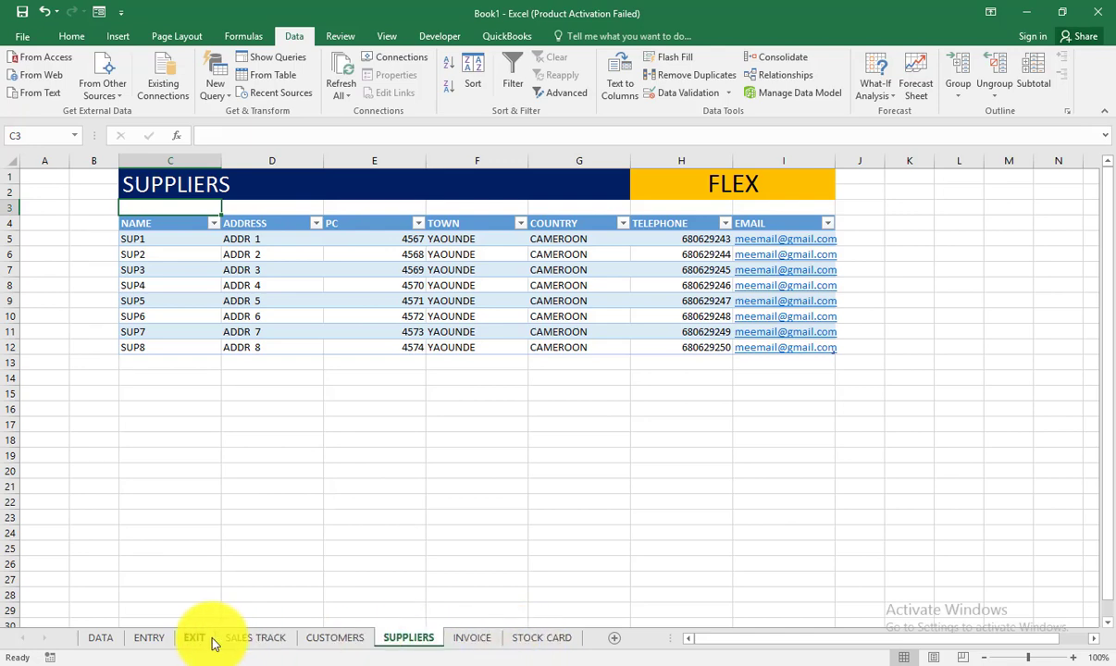
# Step: Review the layouts of the ENTRY, EXIT, SALES TRACK and STOCK CARD sheets
pyautogui.click(152, 640)
pyautogui.click(195, 640)
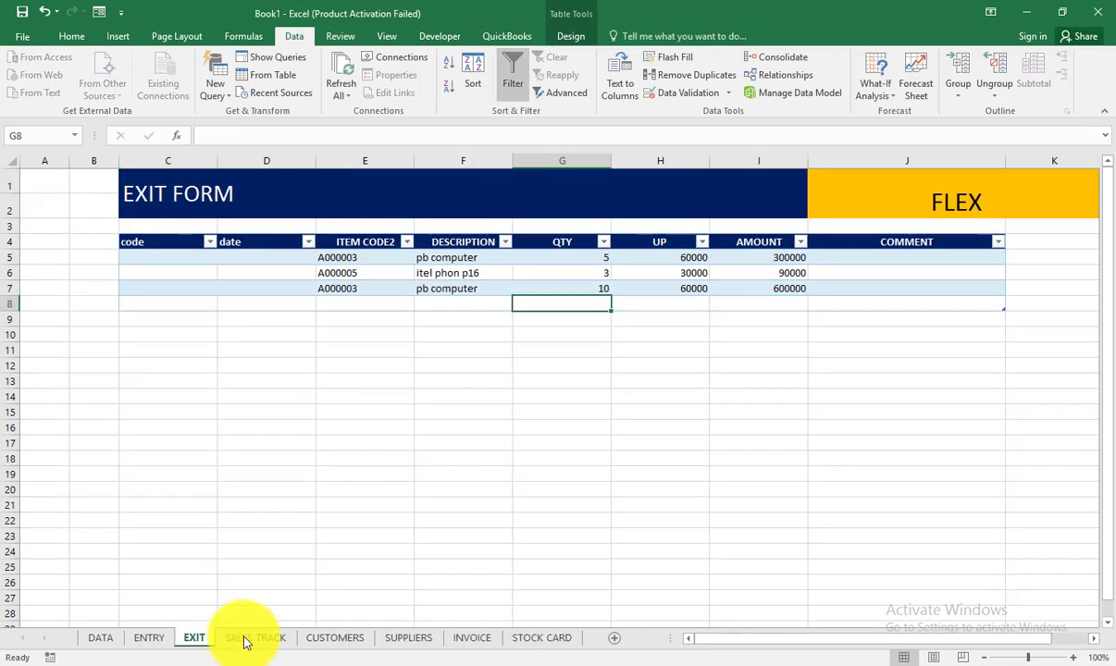
pyautogui.click(269, 637)
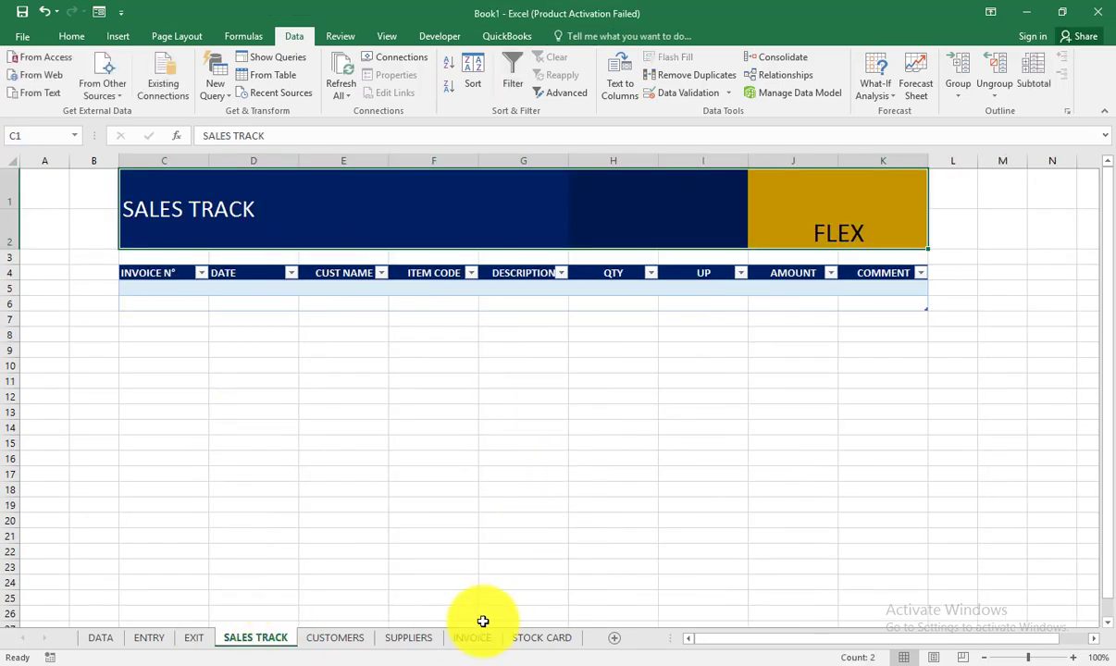
pyautogui.click(544, 632)
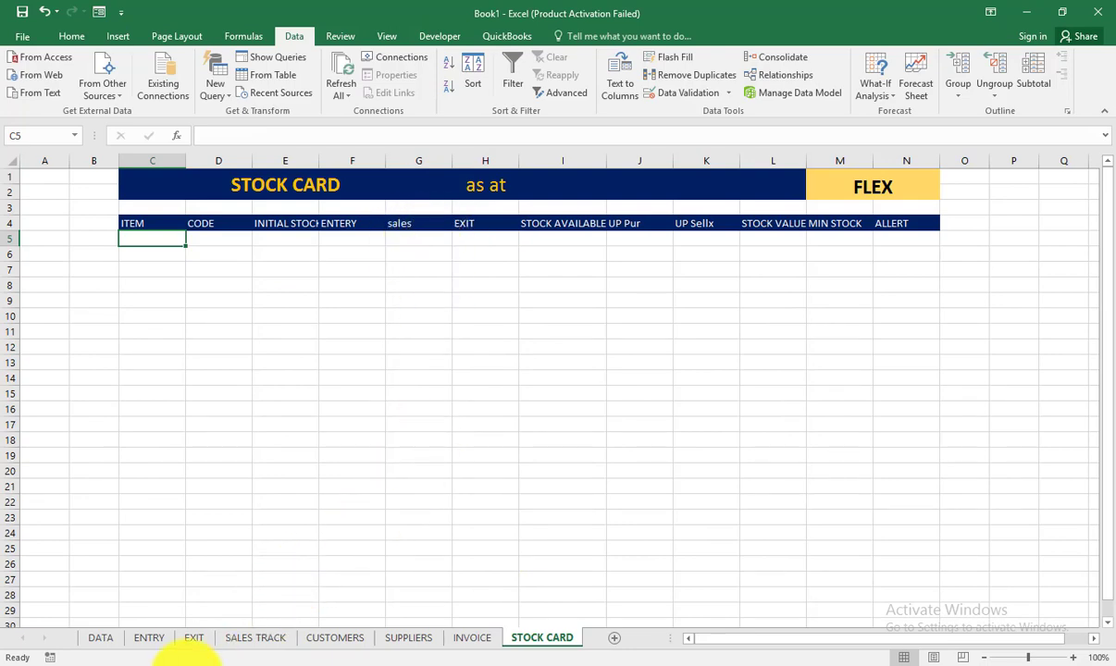
pyautogui.click(245, 638)
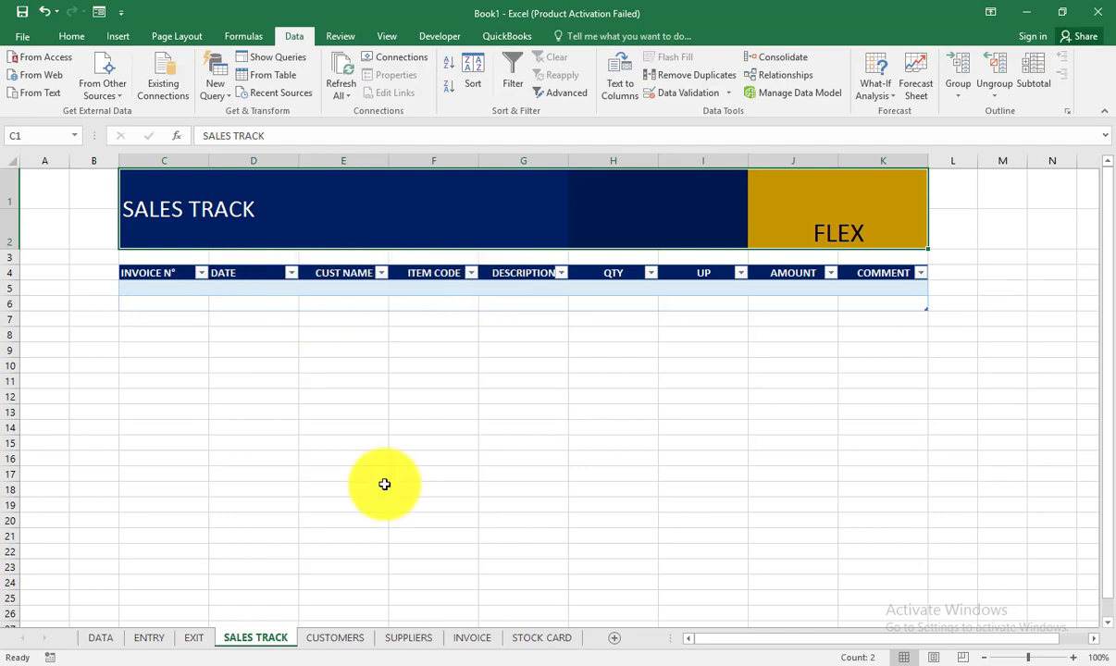
pyautogui.click(162, 643)
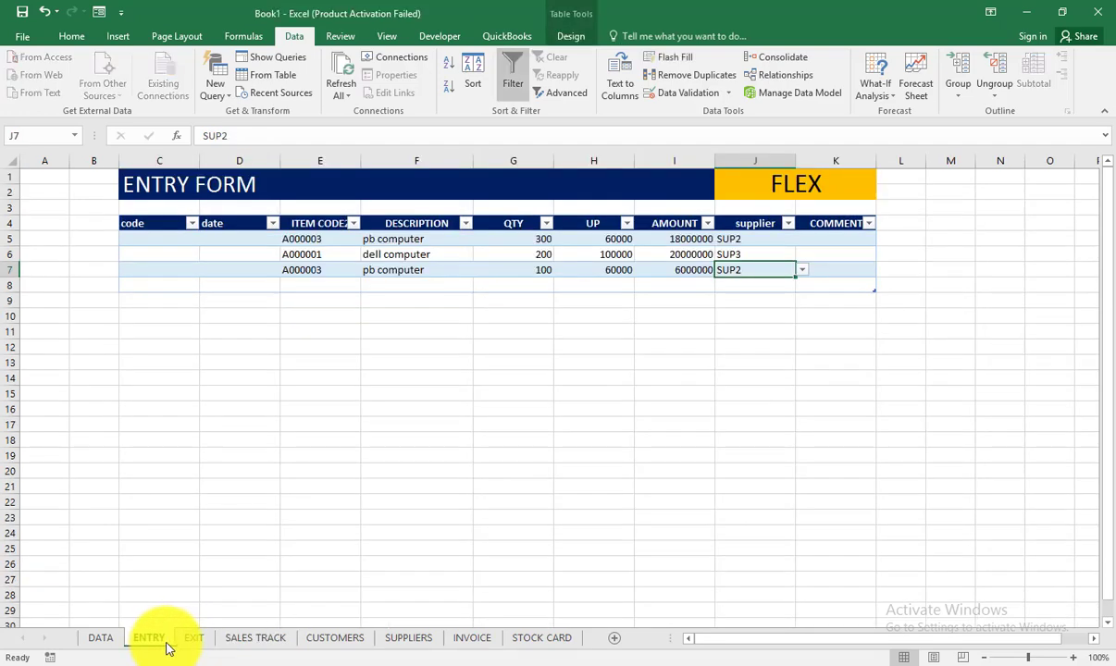
pyautogui.click(194, 641)
pyautogui.click(268, 643)
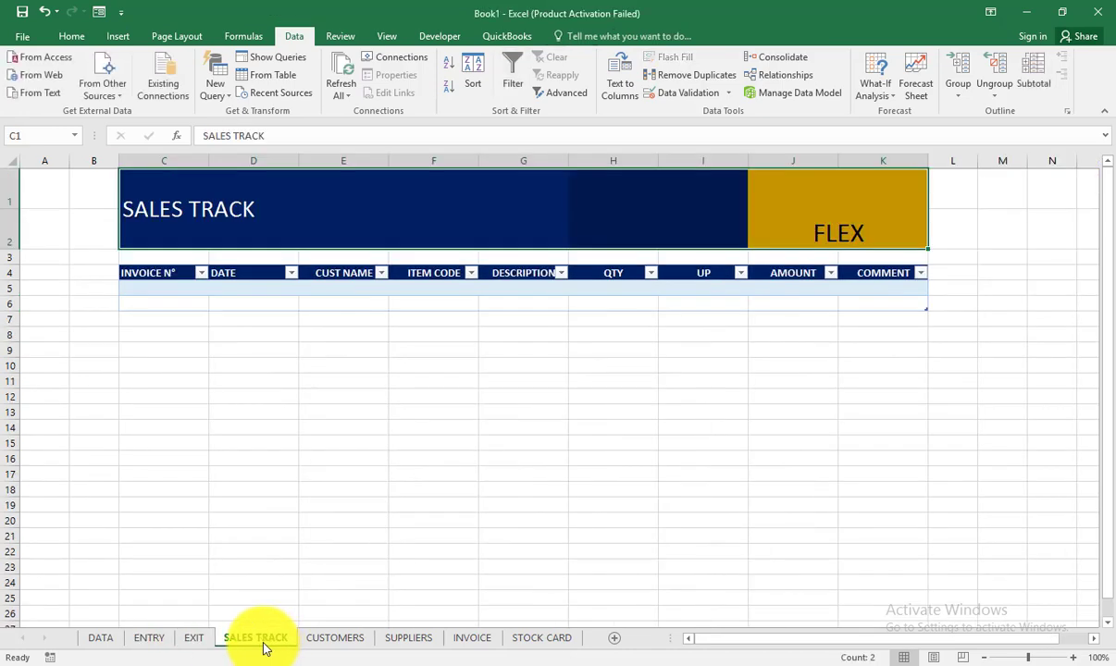
# Step: Enter a quantity of 4 in F14 and in F15 of the INVOICE sheet
pyautogui.click(480, 640)
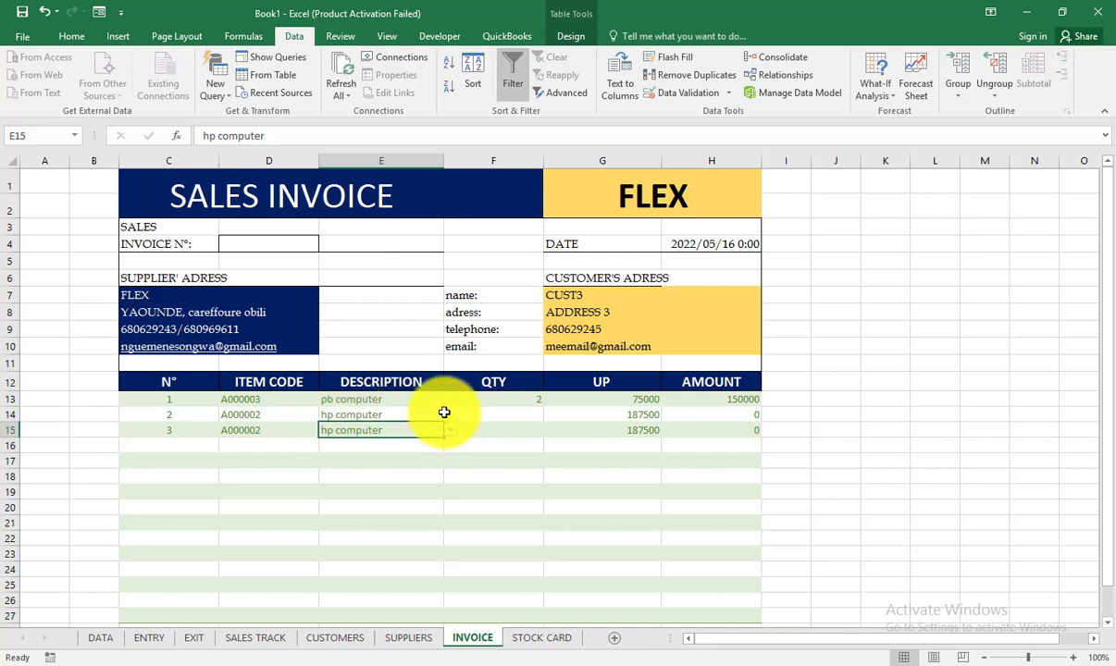
pyautogui.moveTo(231, 402); pyautogui.dragTo(722, 435)
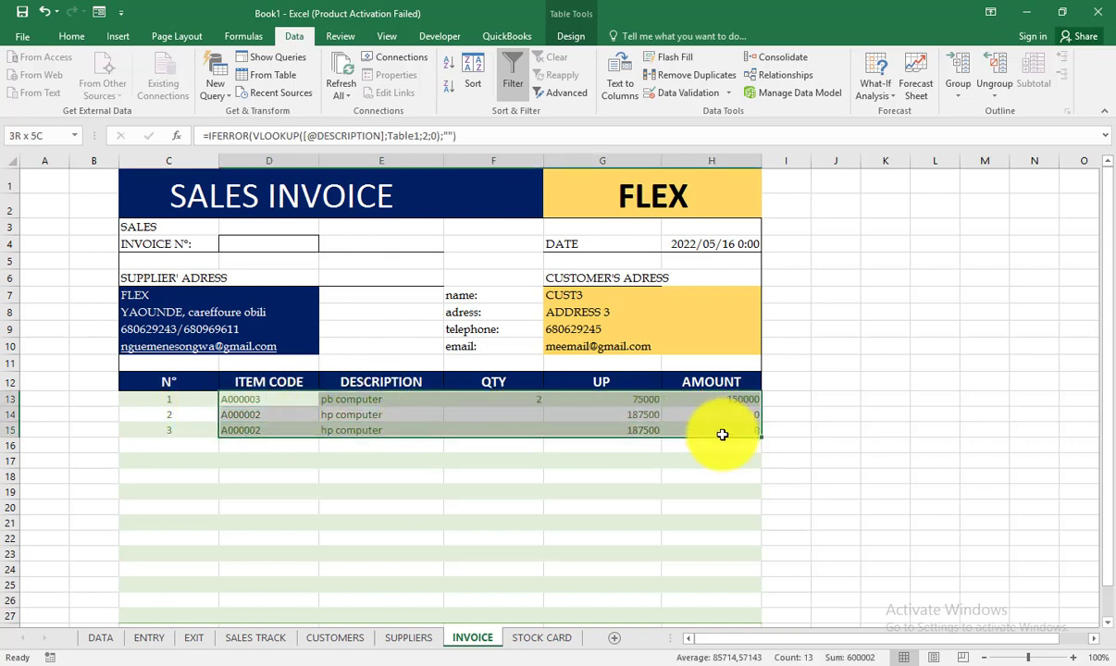
pyautogui.click(526, 412)
pyautogui.write('4')
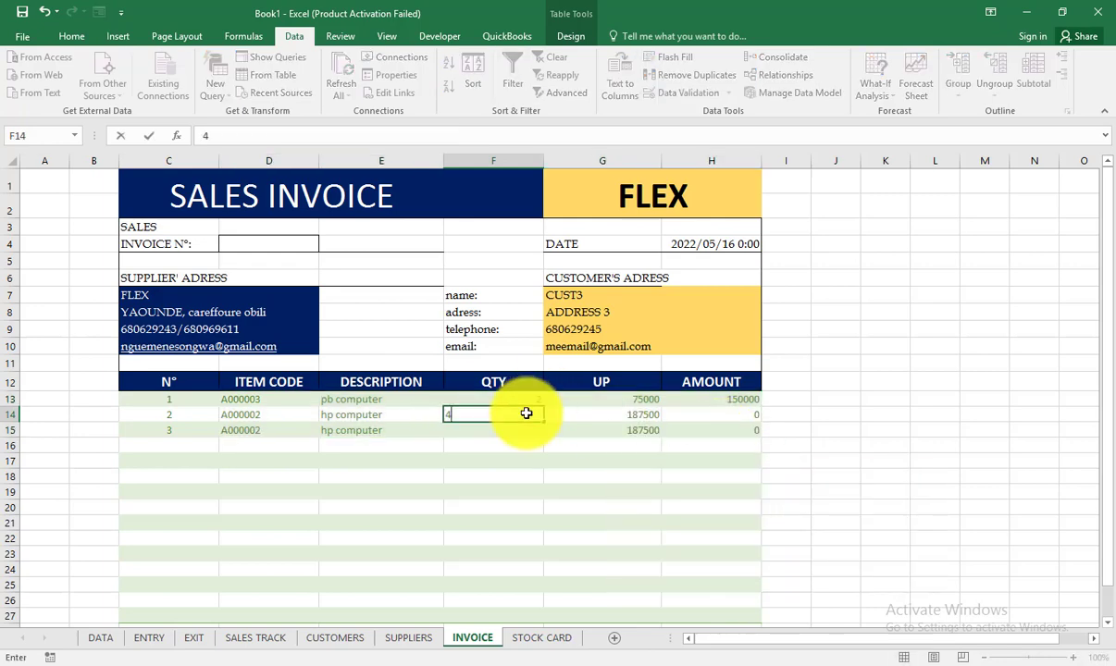
pyautogui.click(534, 431)
pyautogui.write('4')
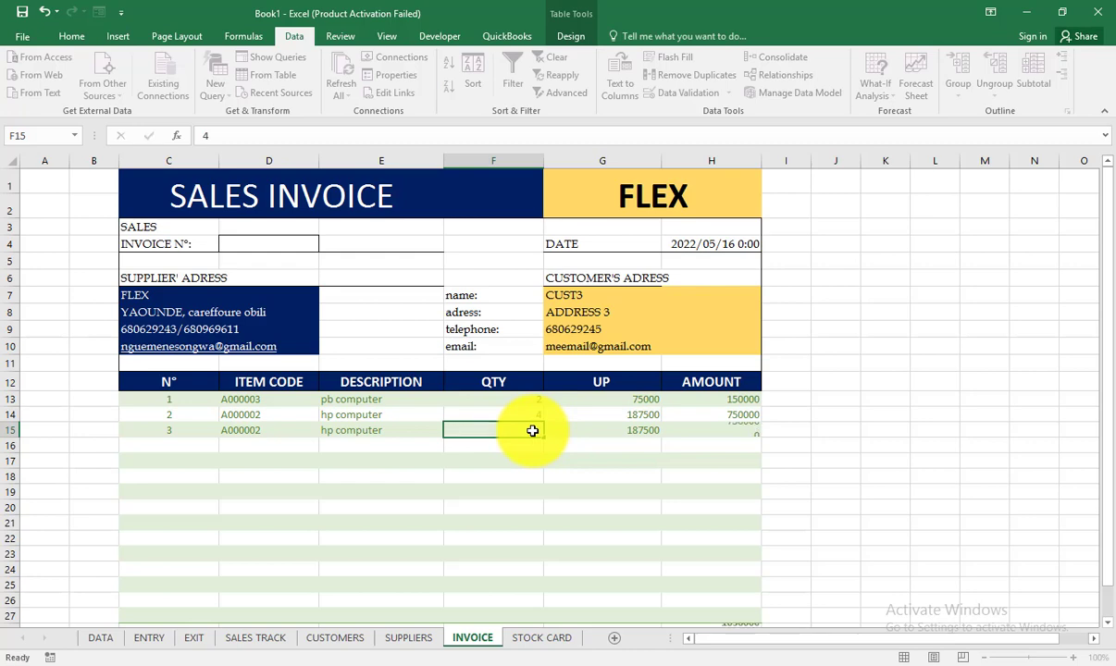
# Step: Change the description of invoice line 3 in E15 to pb computer
pyautogui.click(370, 430)
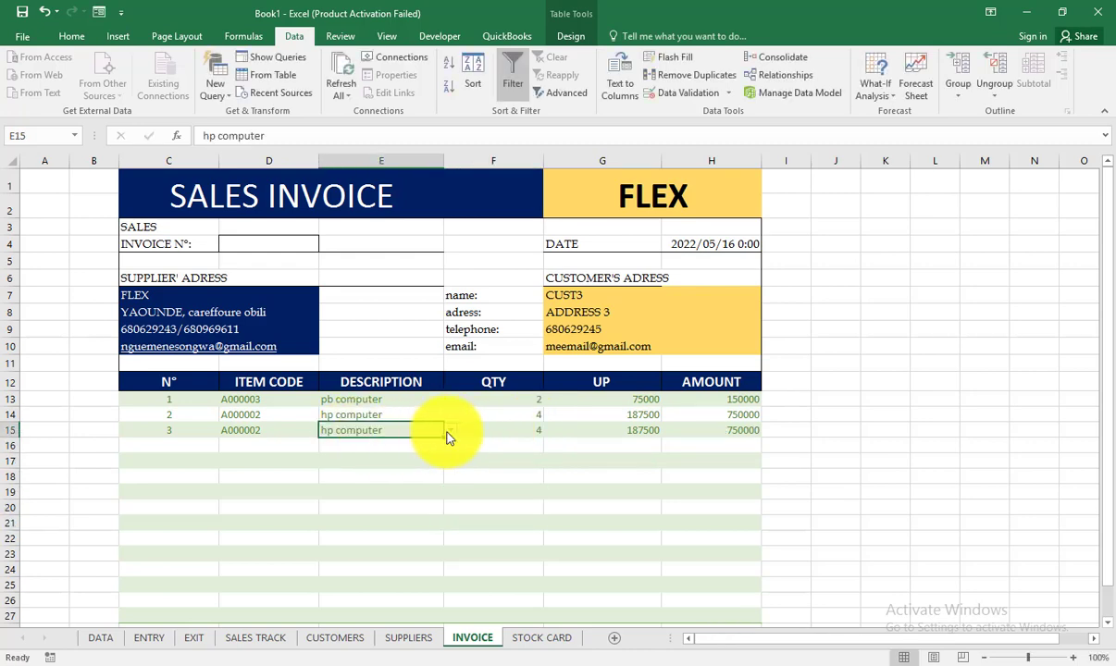
pyautogui.click(451, 430)
pyautogui.click(421, 450)
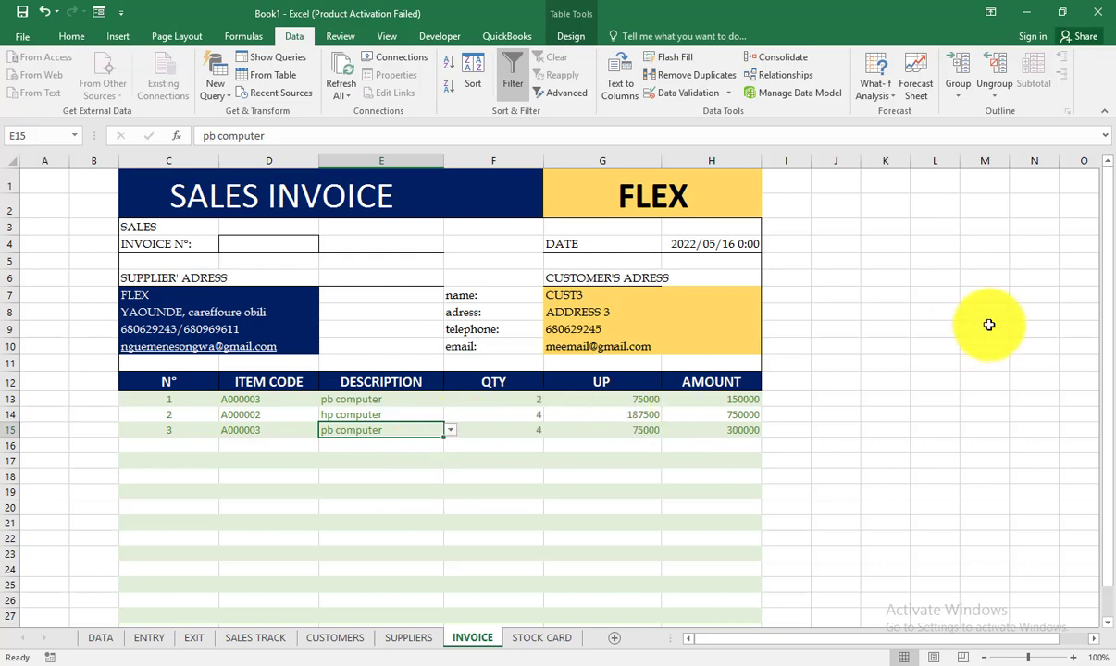
pyautogui.click(735, 430)
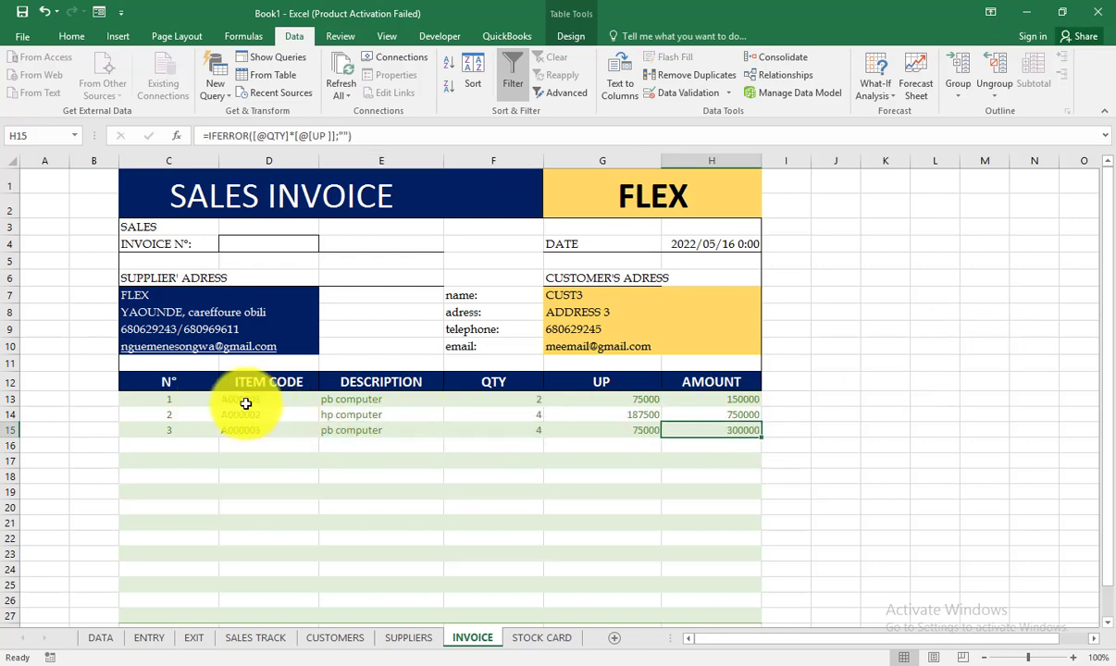
pyautogui.moveTo(237, 394); pyautogui.dragTo(712, 433)
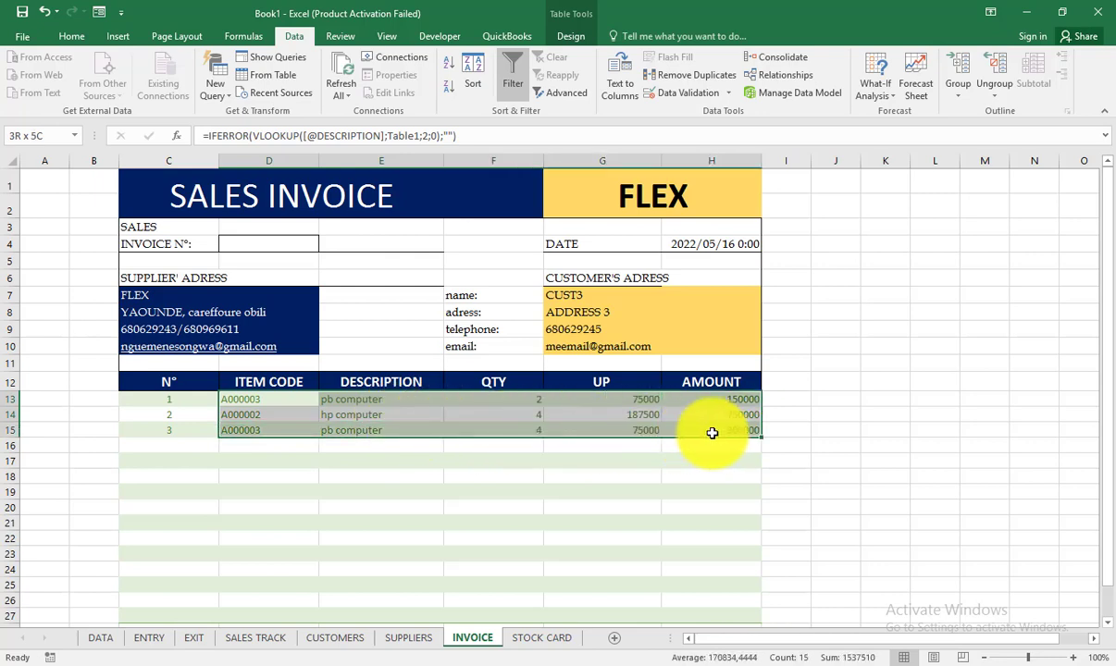
pyautogui.hotkey('ctrl', 'c')
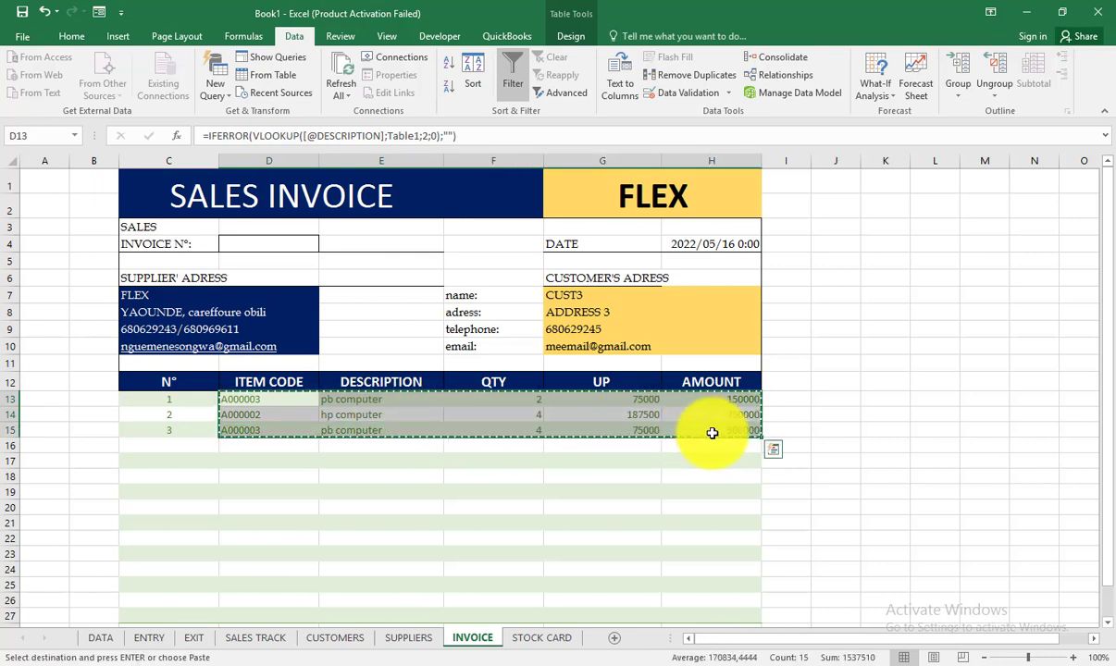
pyautogui.click(256, 640)
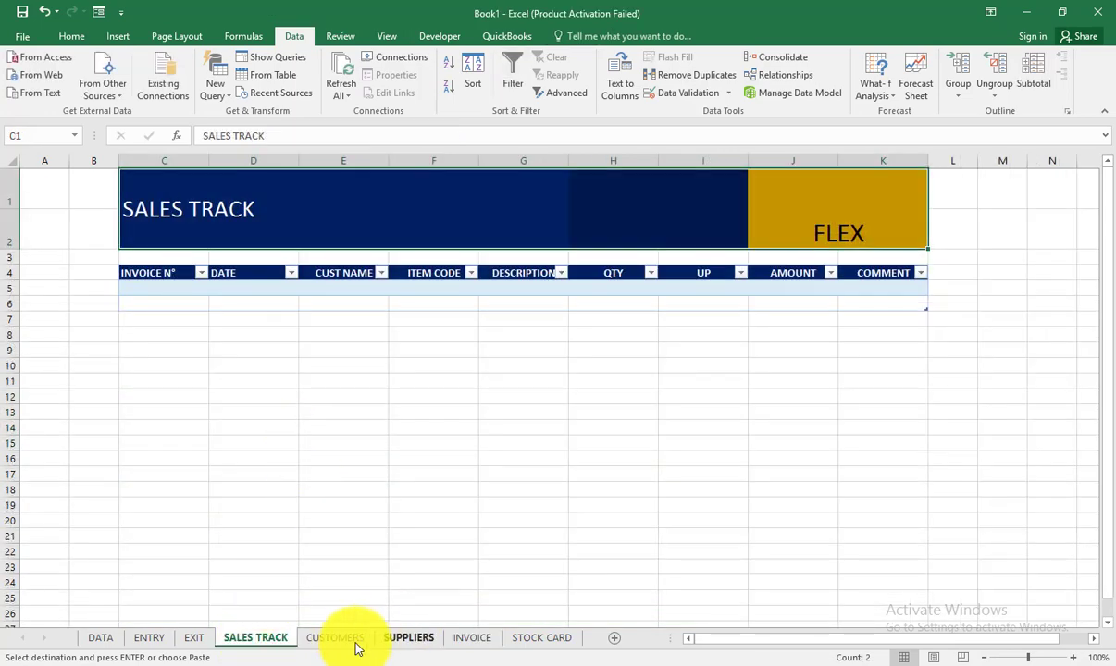
pyautogui.click(462, 638)
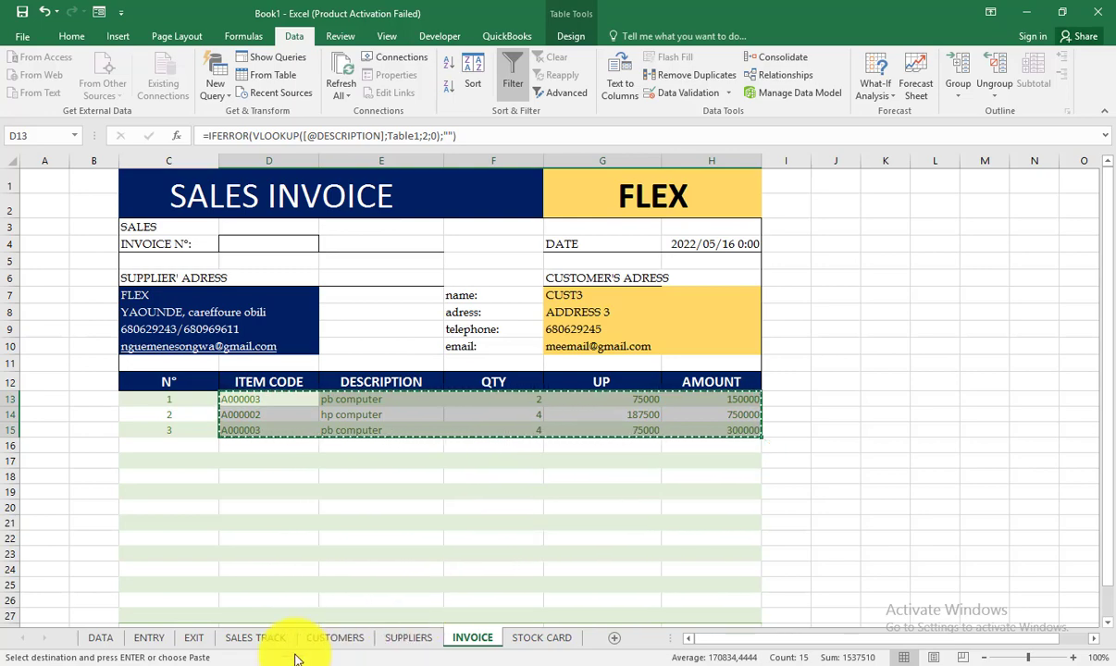
pyautogui.click(269, 640)
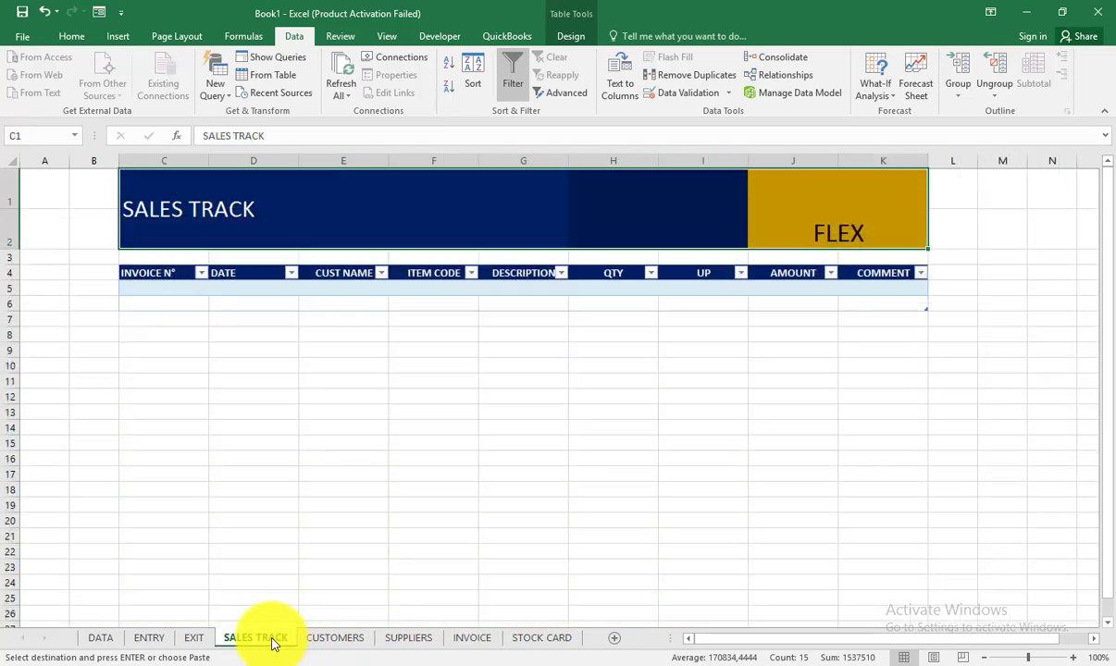
# Step: Copy the item names dell computer through itel phon p33 from the DATA sheet into DESCRIPTION cells G5:G8 of the SALES TRACK sheet
pyautogui.click(450, 286)
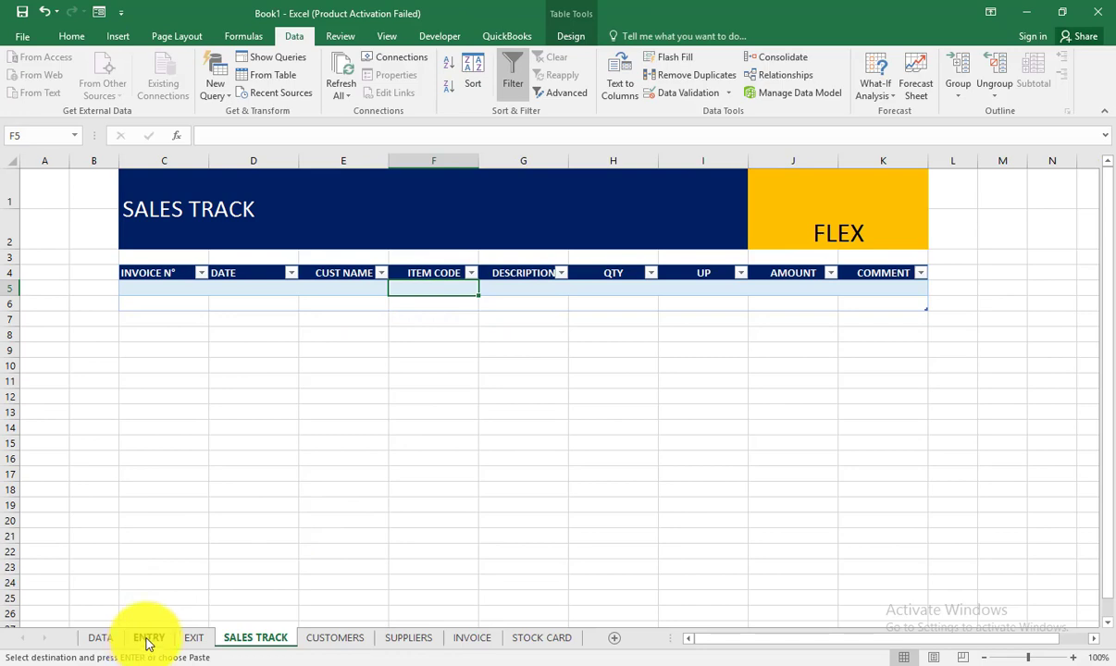
pyautogui.click(102, 639)
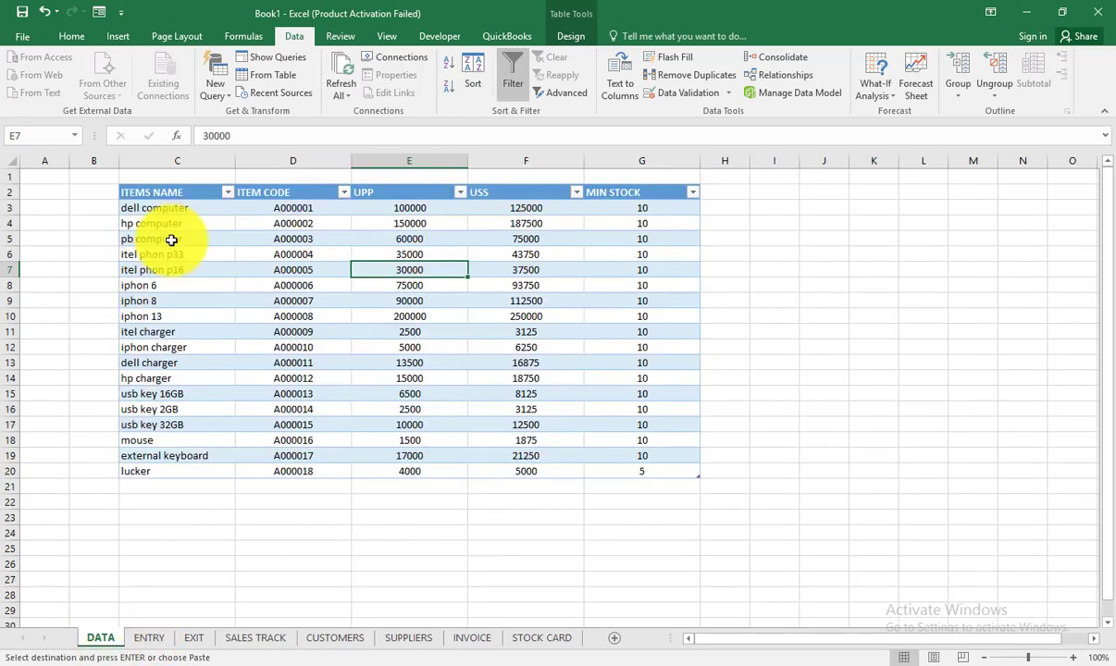
pyautogui.moveTo(172, 211); pyautogui.dragTo(172, 248)
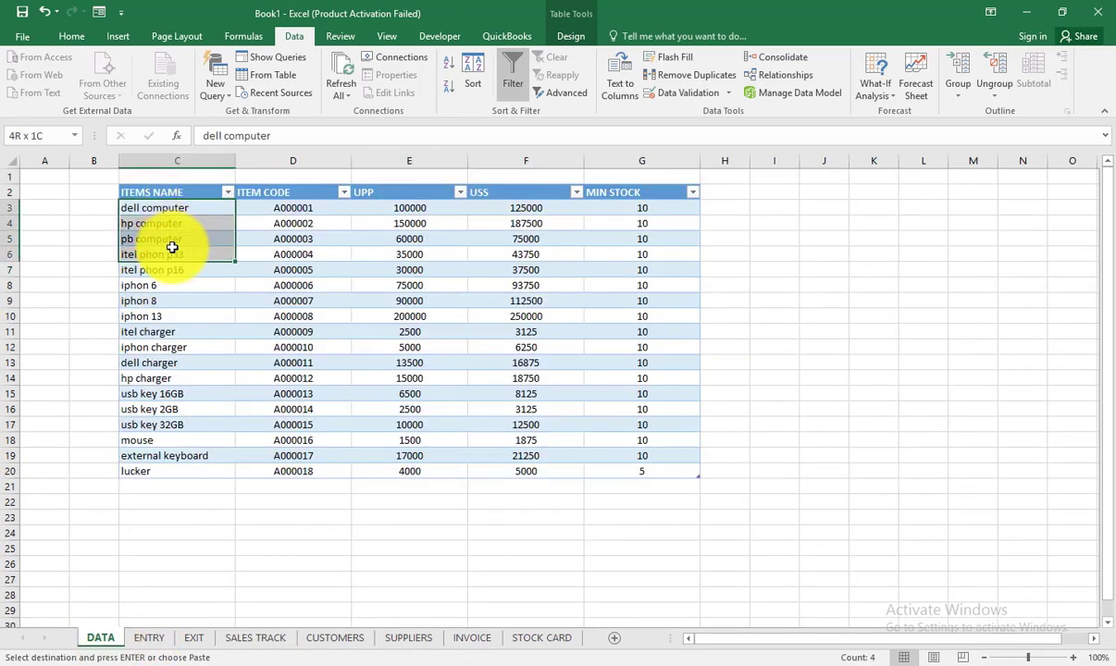
pyautogui.click(255, 637)
pyautogui.hotkey('ctrl', 'v')
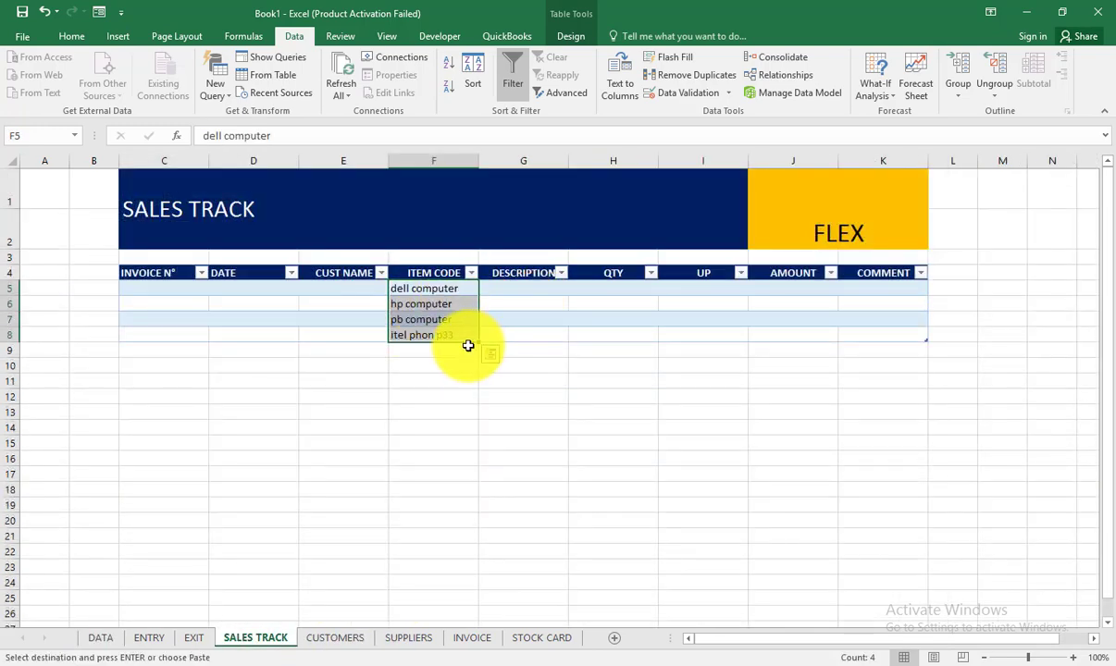
pyautogui.moveTo(467, 347); pyautogui.dragTo(523, 342)
# Step: Enter a quantity of 300 for the dell computer in H5
pyautogui.click(622, 290)
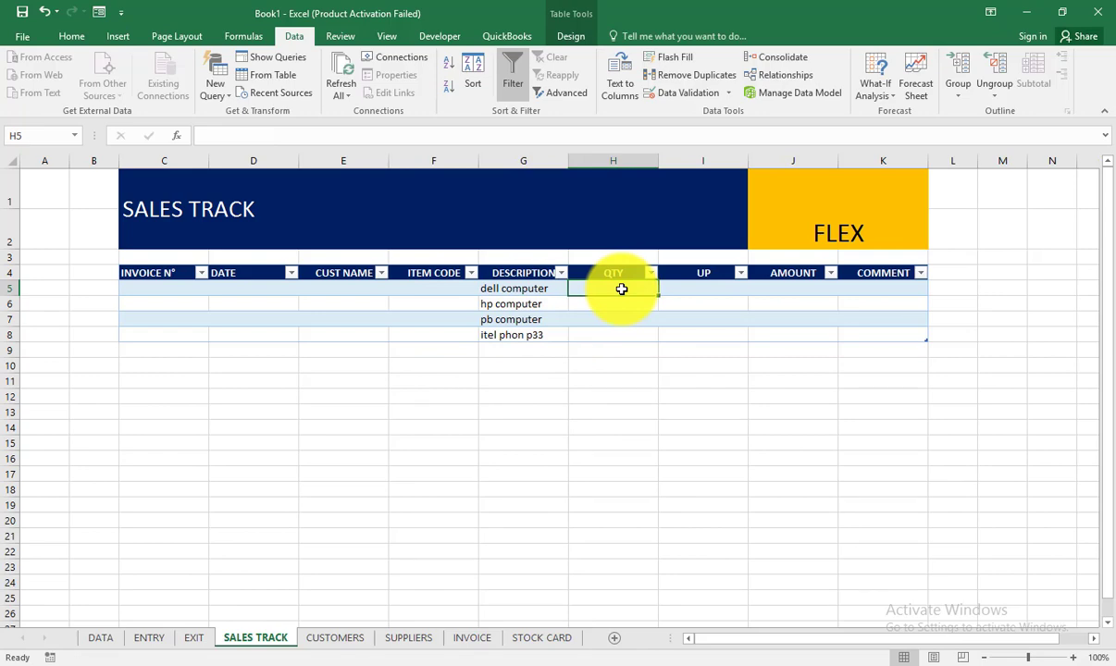
pyautogui.write('3')
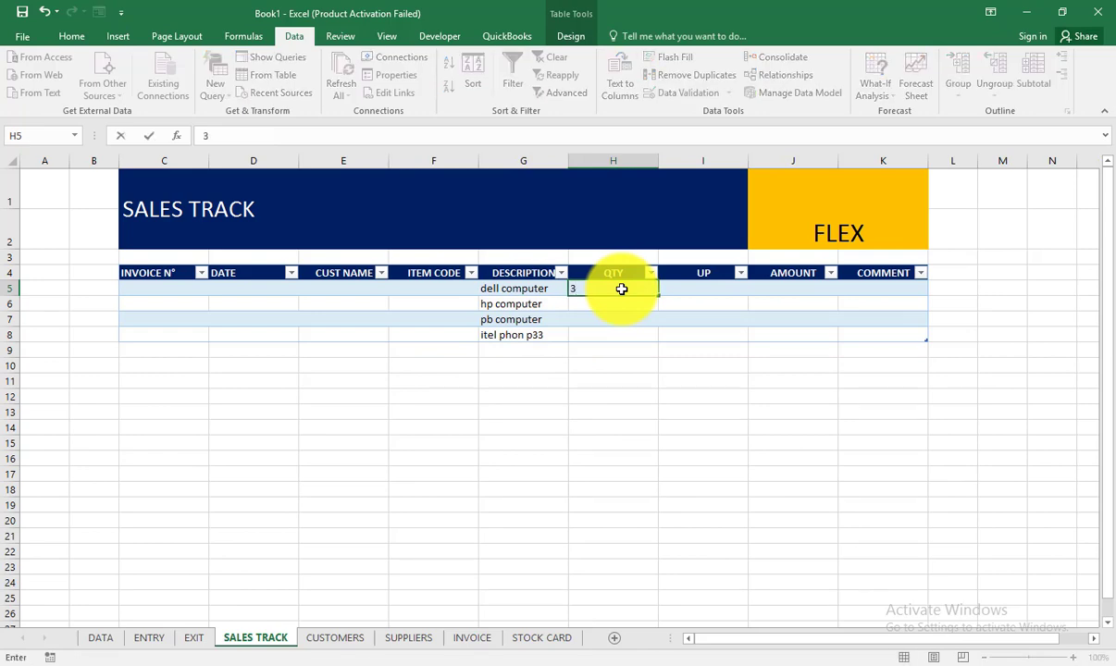
pyautogui.write('00')
pyautogui.press('Return')
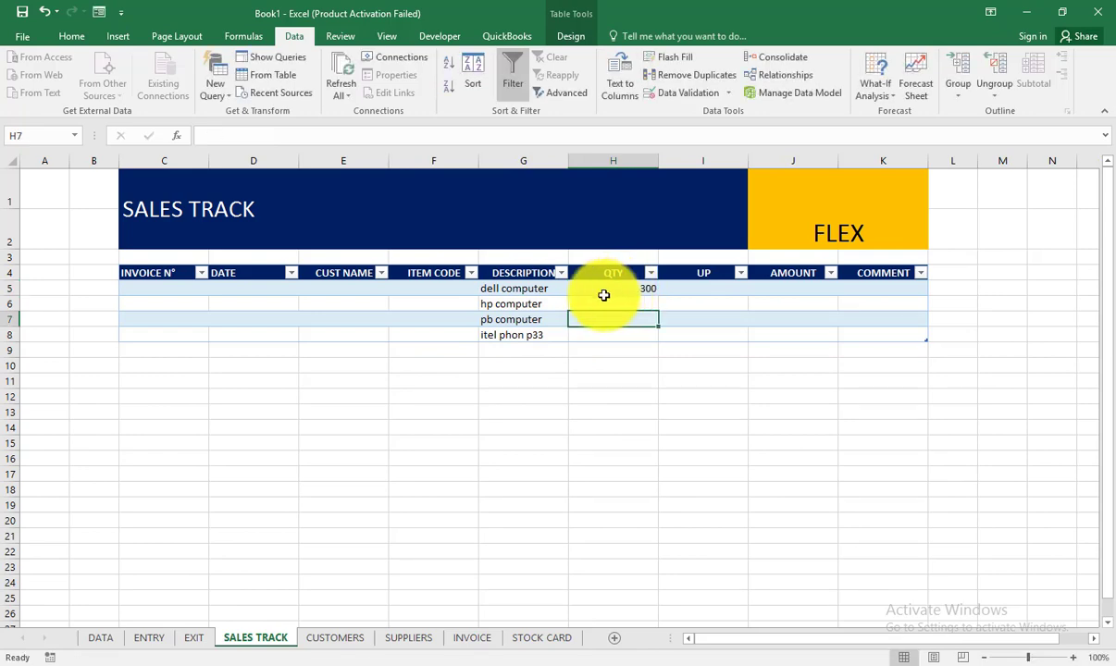
# Step: Copy the dell computer description from G5 over the one in G7
pyautogui.click(519, 289)
pyautogui.hotkey('ctrl', 'c')
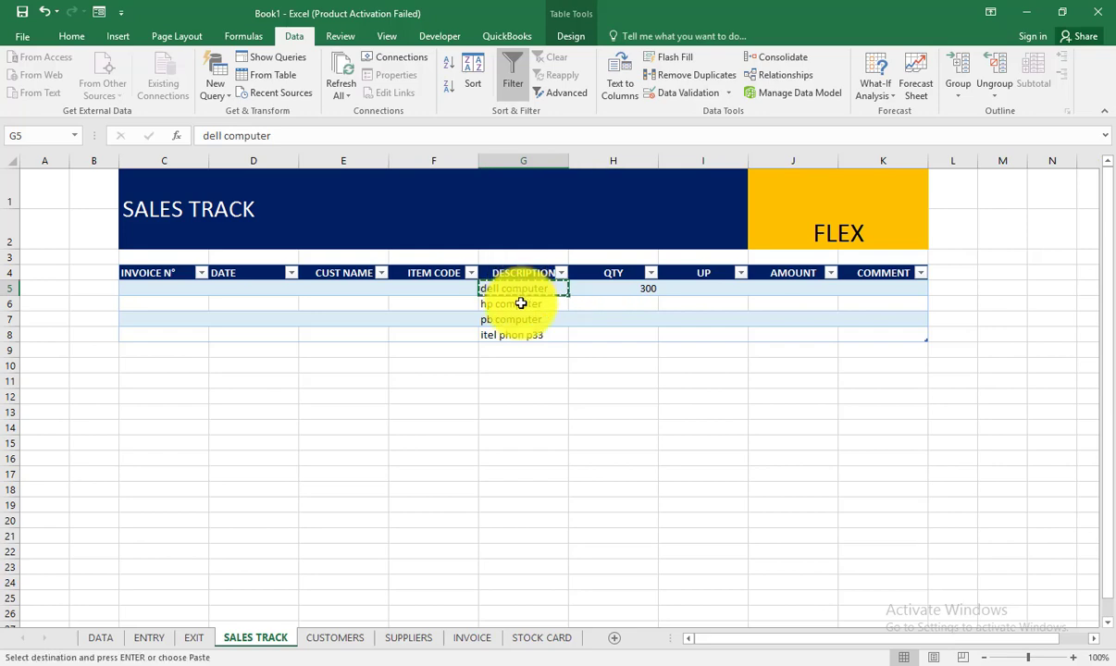
pyautogui.click(519, 318)
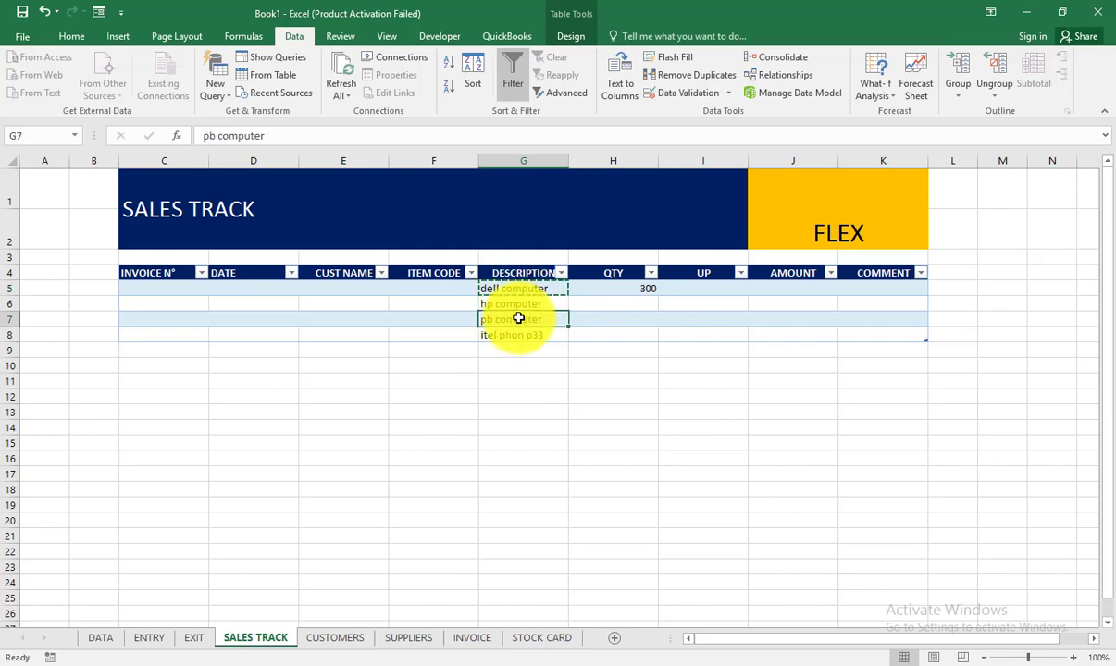
pyautogui.hotkey('ctrl', 'v')
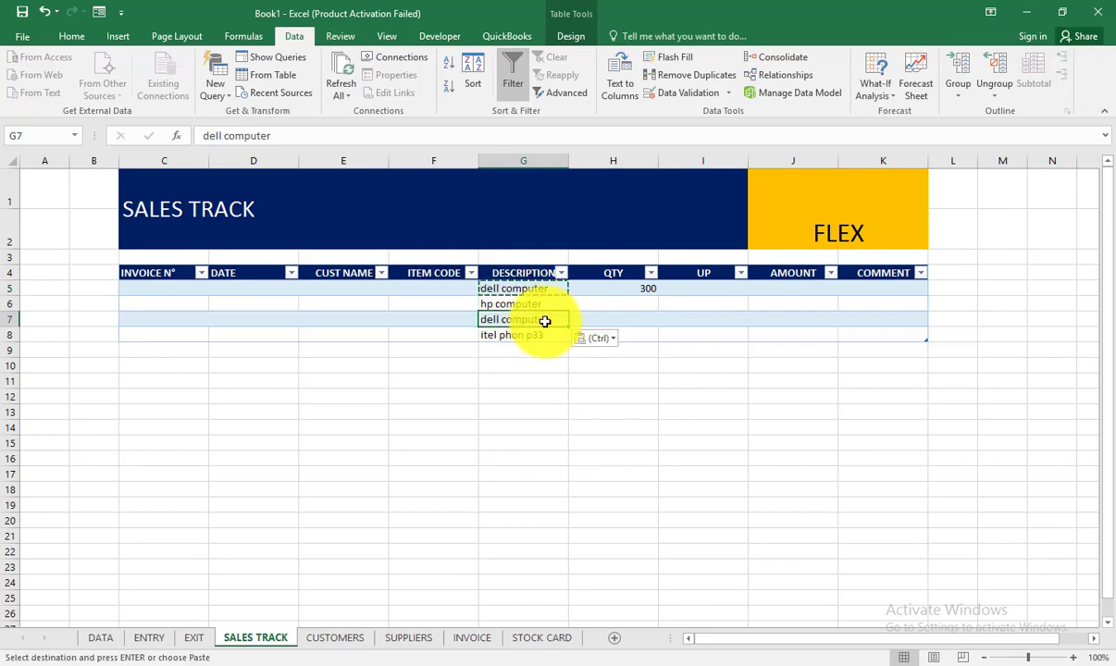
# Step: Enter a quantity of 200 for the hp computer in H6
pyautogui.click(607, 302)
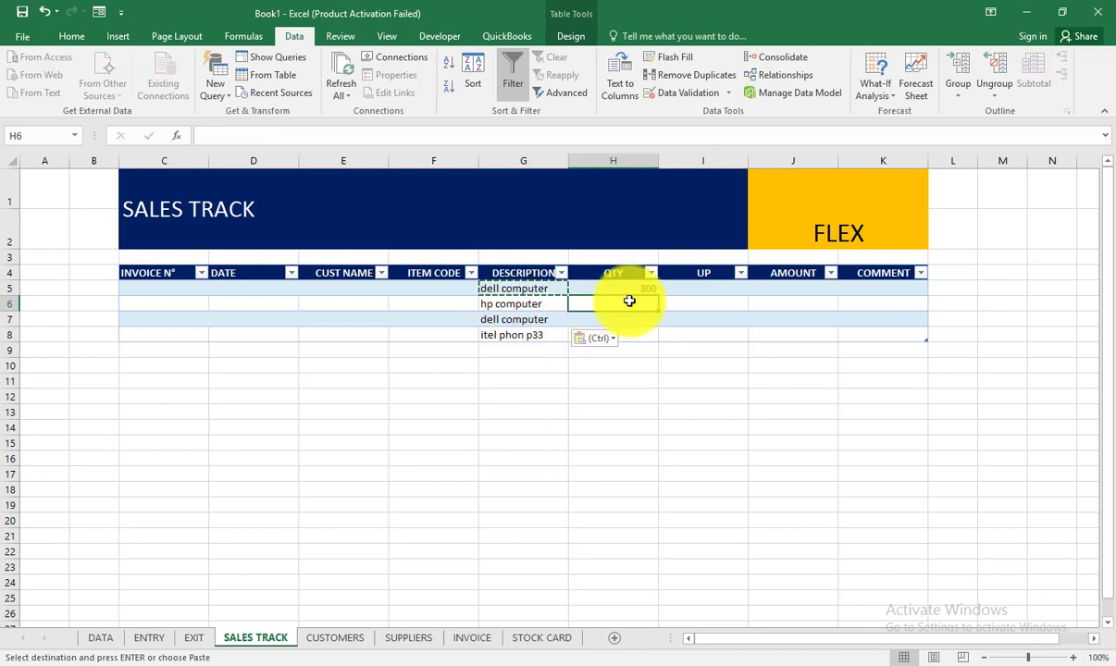
pyautogui.write('200')
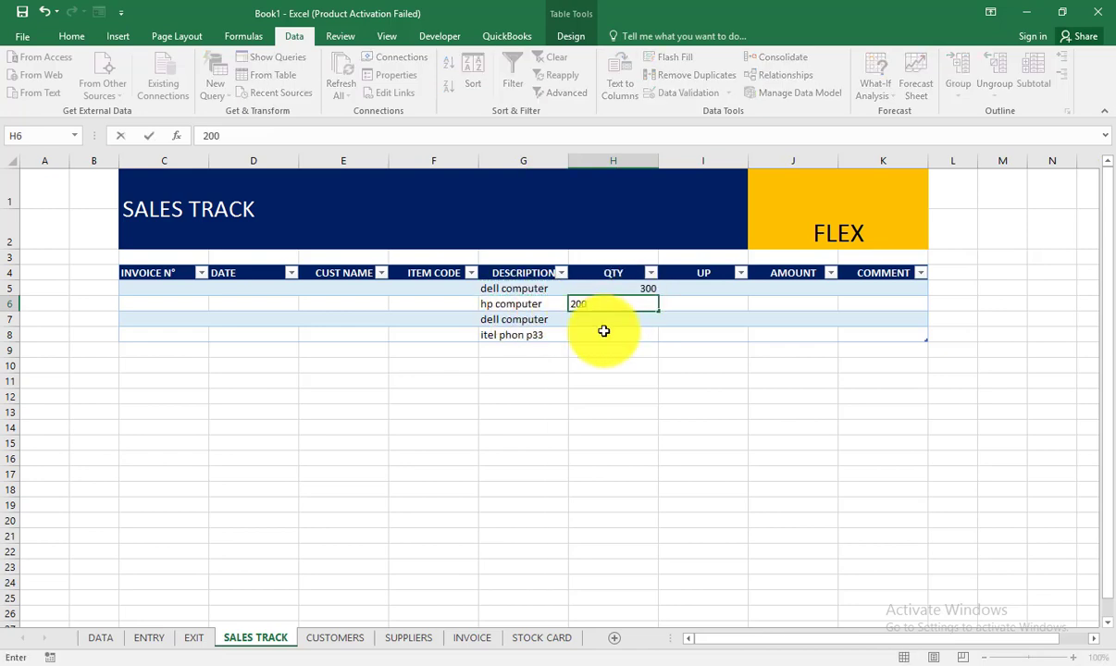
pyautogui.click(593, 326)
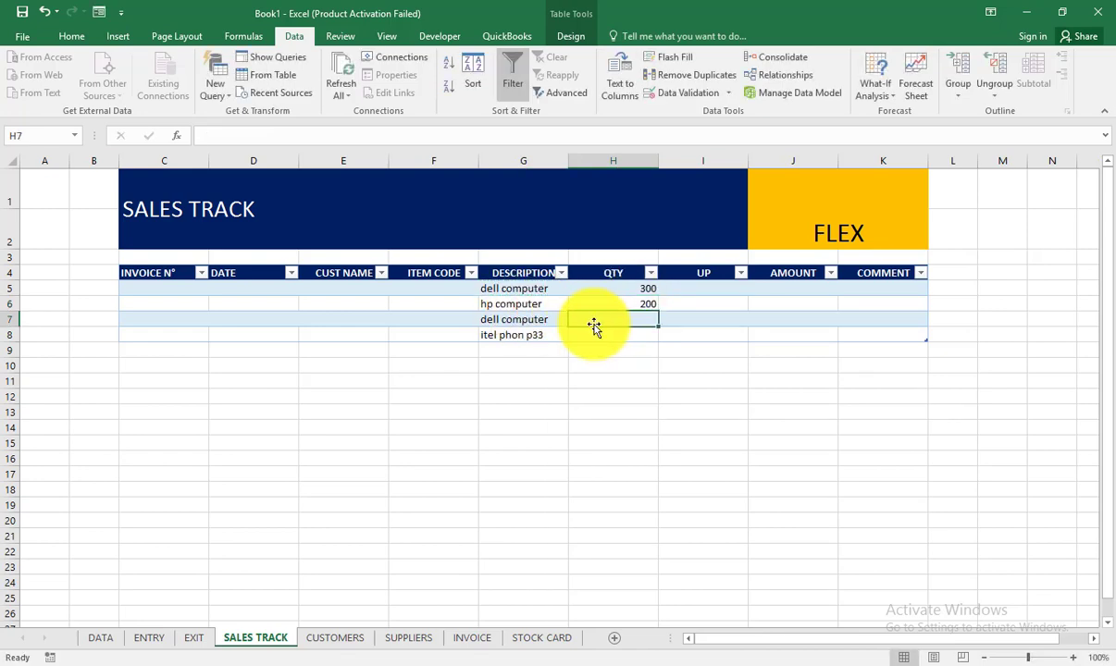
# Step: Set the quantities in H5:H8 of the SALES TRACK table to 20, 10, 5 and 2
pyautogui.click(638, 300)
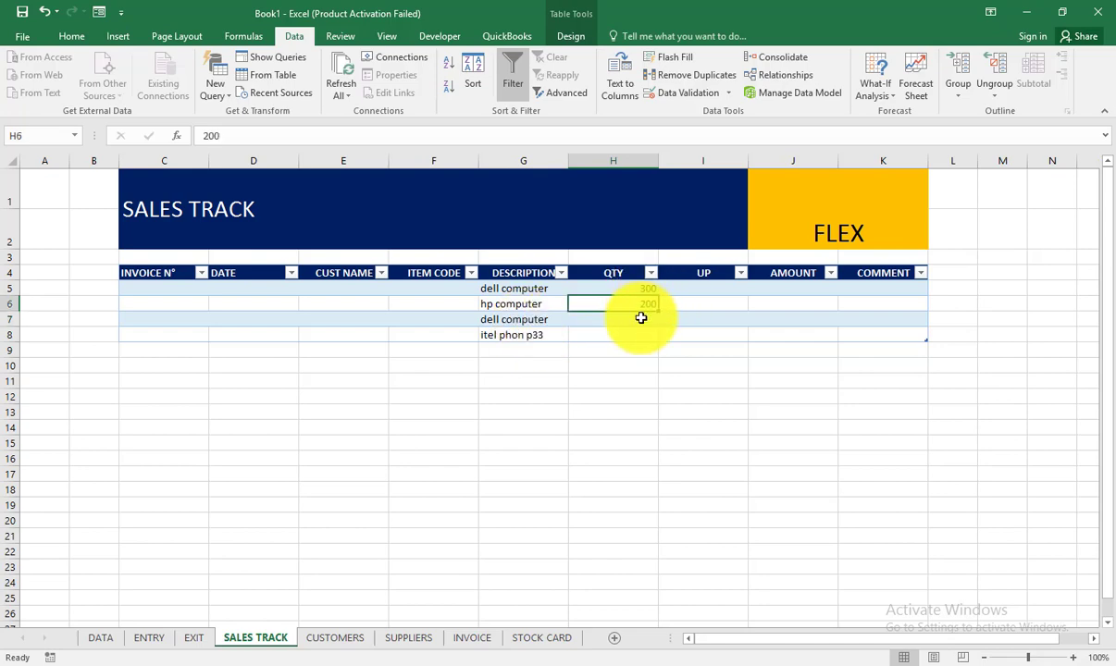
pyautogui.write('10')
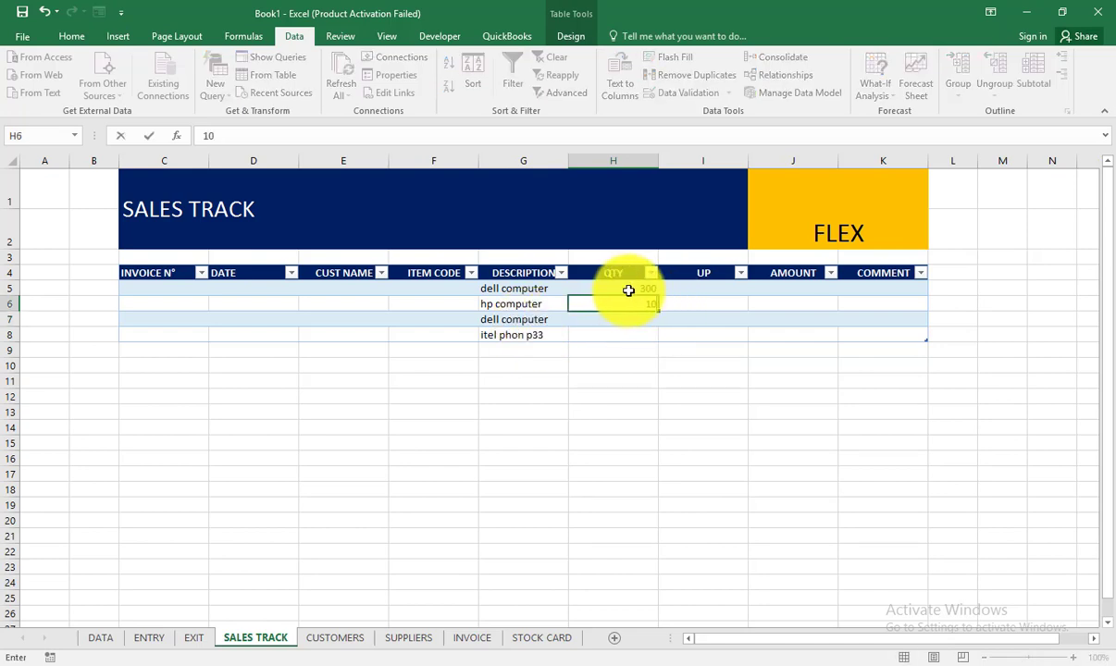
pyautogui.click(625, 290)
pyautogui.write('20')
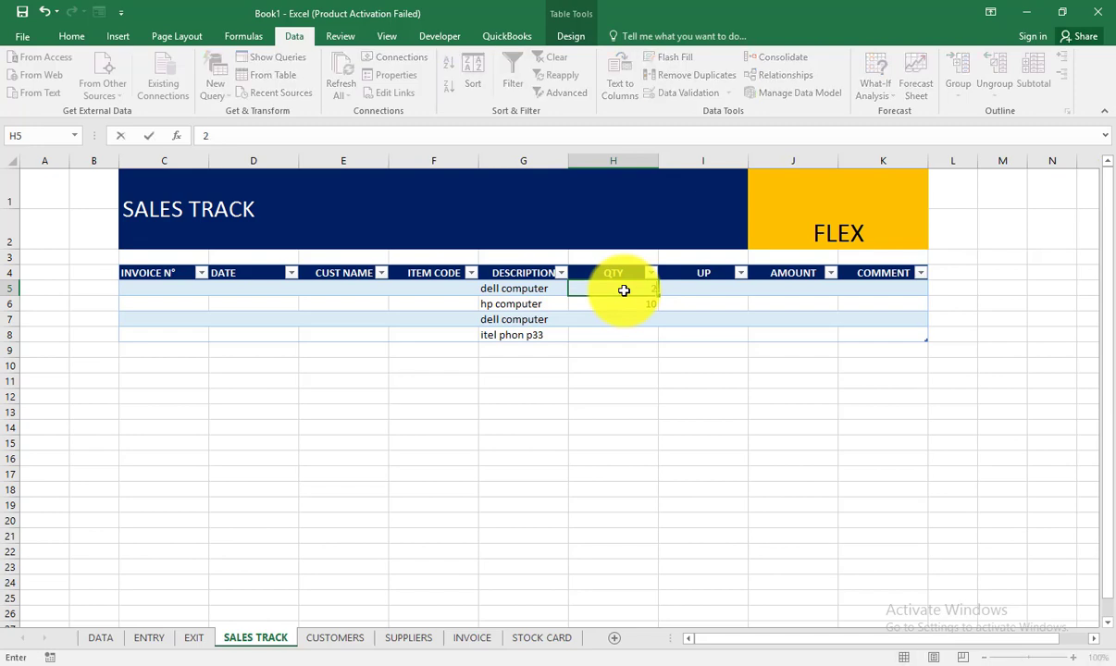
pyautogui.press('Return')
pyautogui.press('Return')
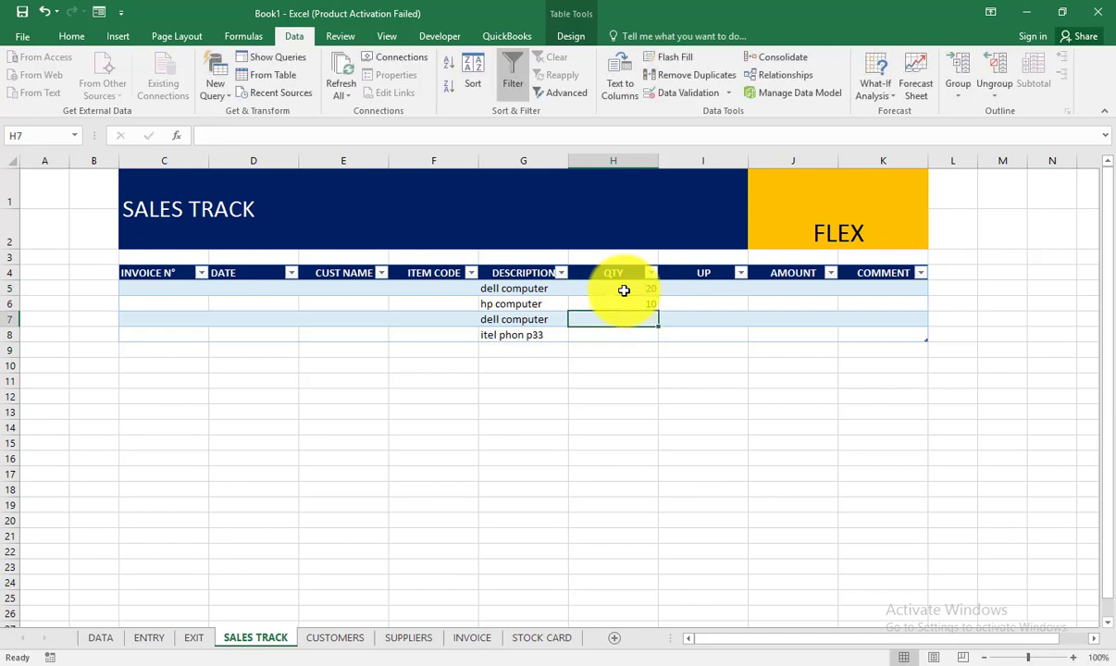
pyautogui.write('5')
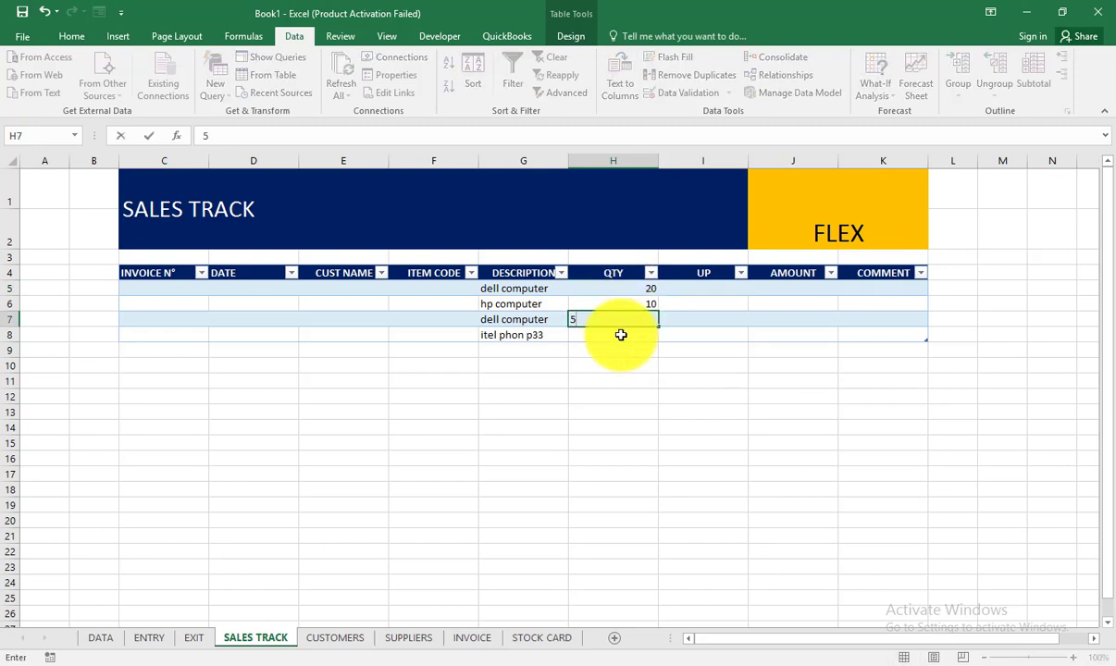
pyautogui.press('Return')
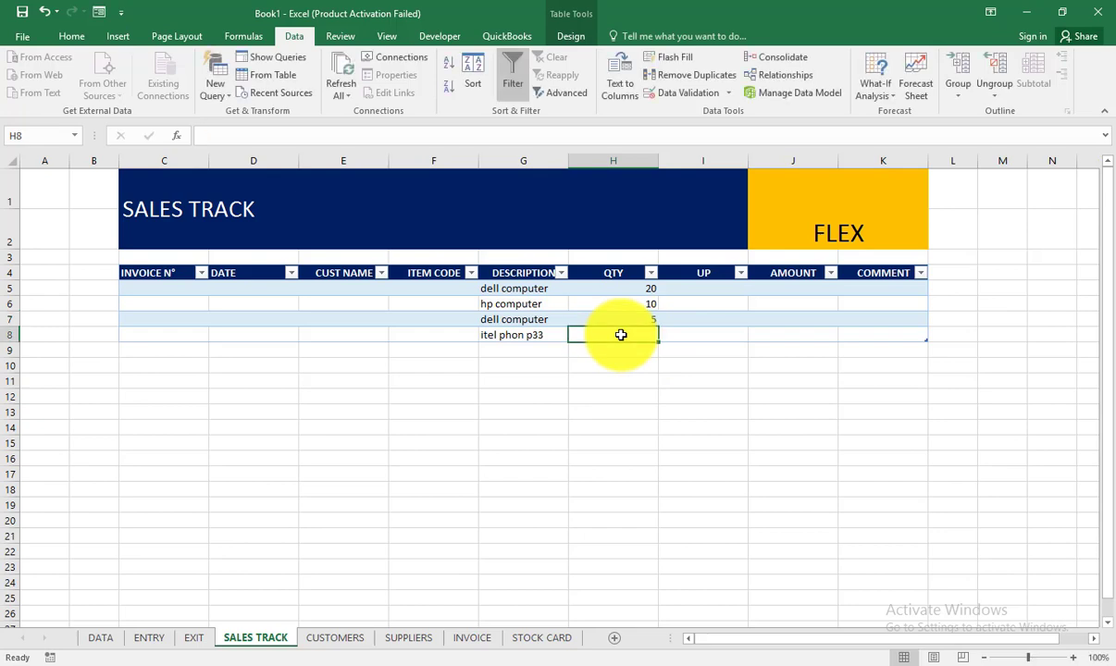
pyautogui.write('2')
pyautogui.click(690, 317)
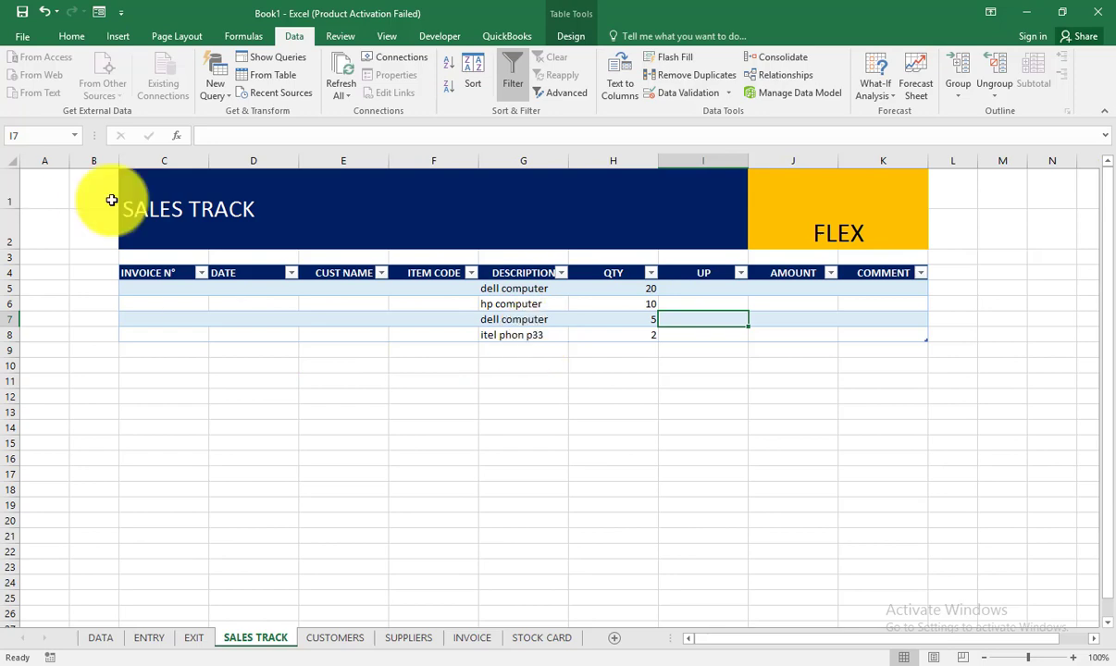
# Step: Review the sales descriptions and quantities in G5:H8 of SALES TRACK and the STOCK CARD sheet's column headings
pyautogui.click(455, 643)
pyautogui.click(238, 638)
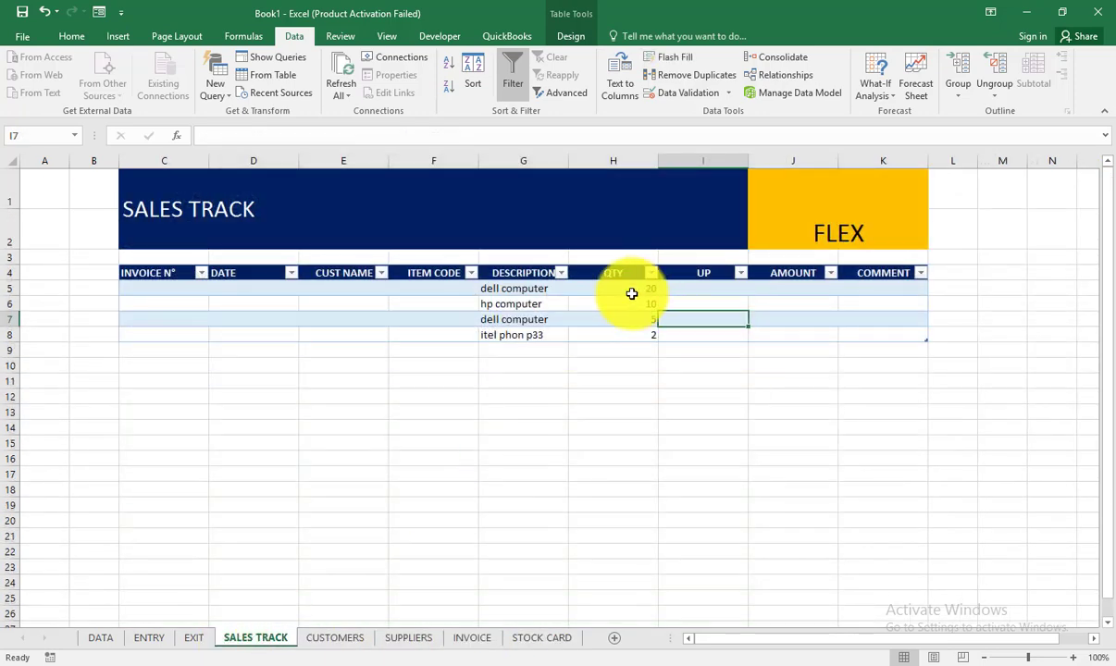
pyautogui.moveTo(515, 291); pyautogui.dragTo(648, 336)
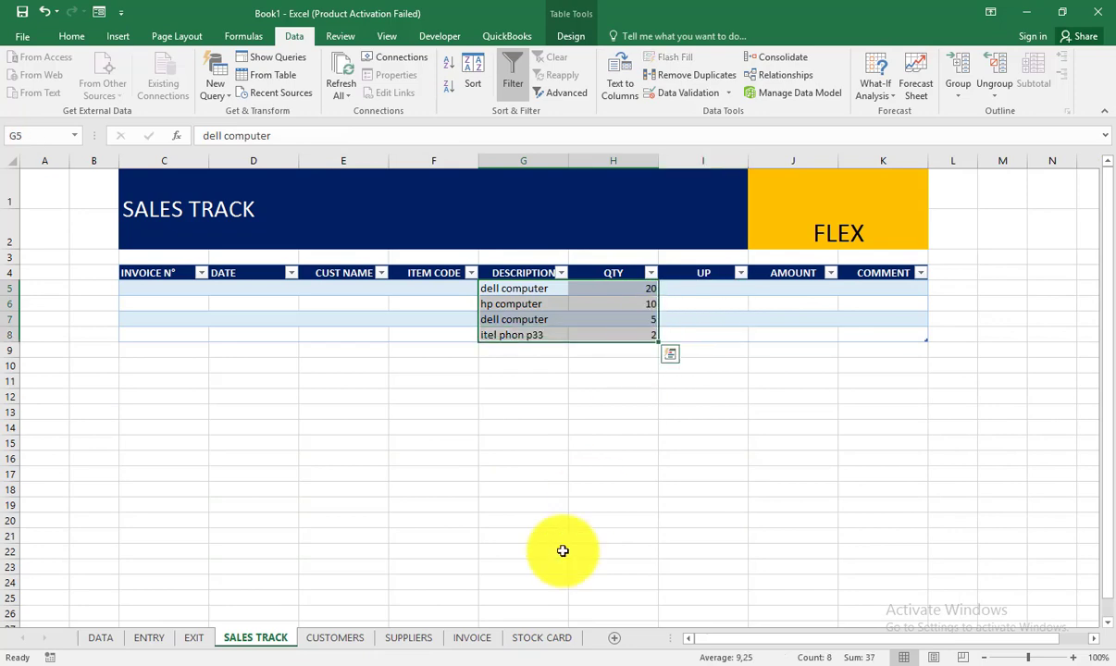
pyautogui.click(542, 638)
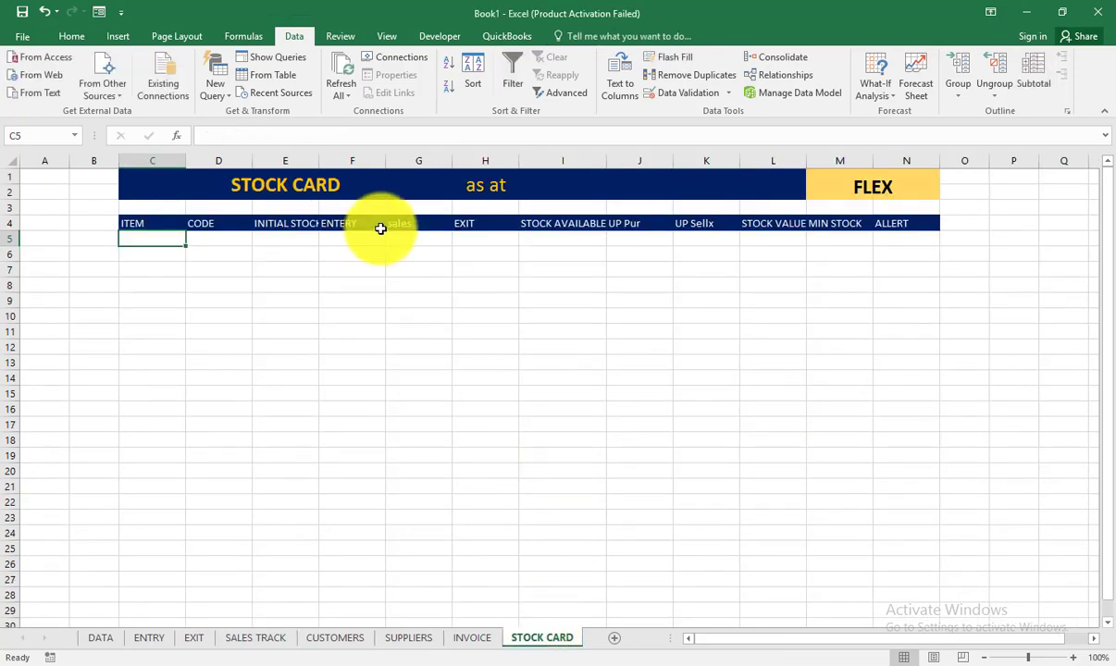
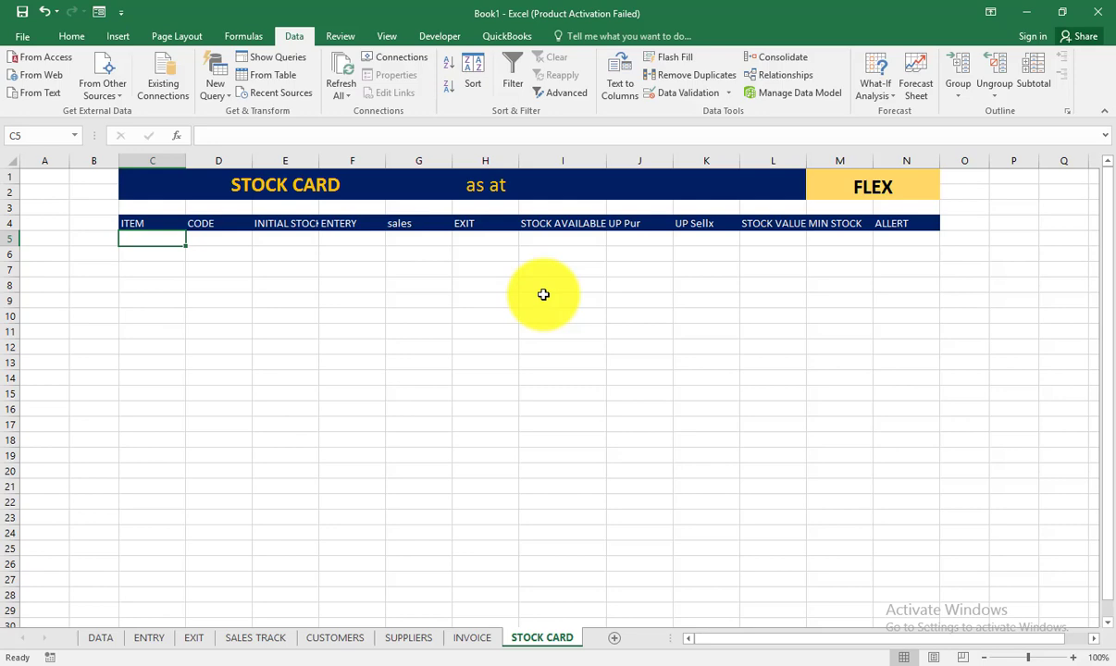
# Step: Enter the formula =NOW() in the merged date cell J1 beside "as at" in the STOCK CARD banner
pyautogui.click(592, 189)
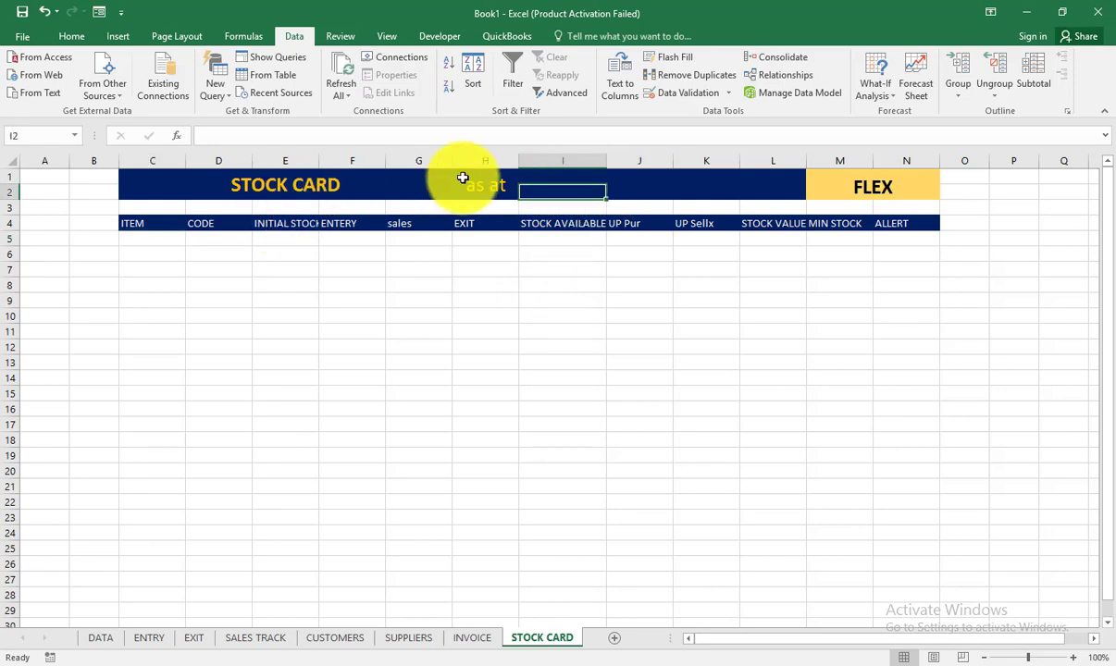
pyautogui.click(648, 187)
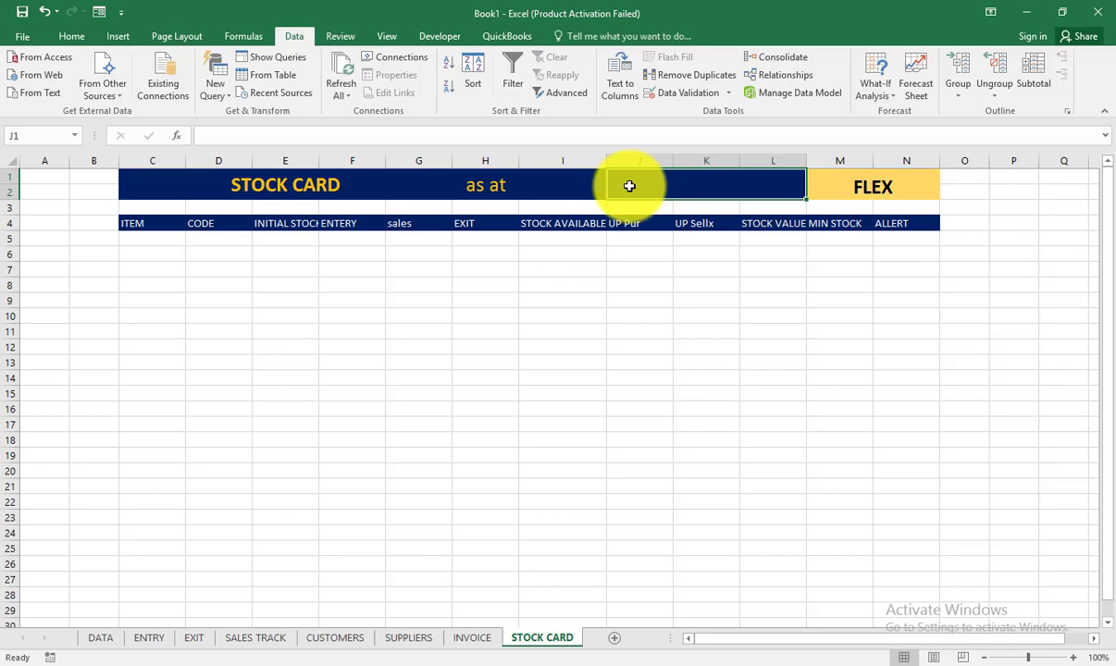
pyautogui.write('=')
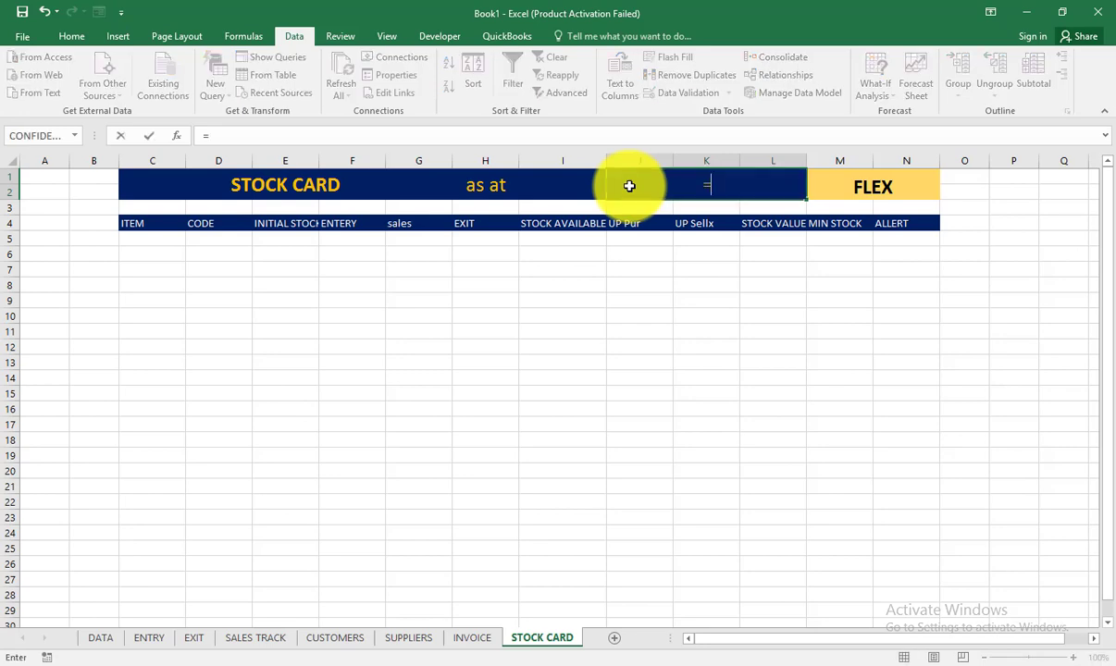
pyautogui.write('NOW')
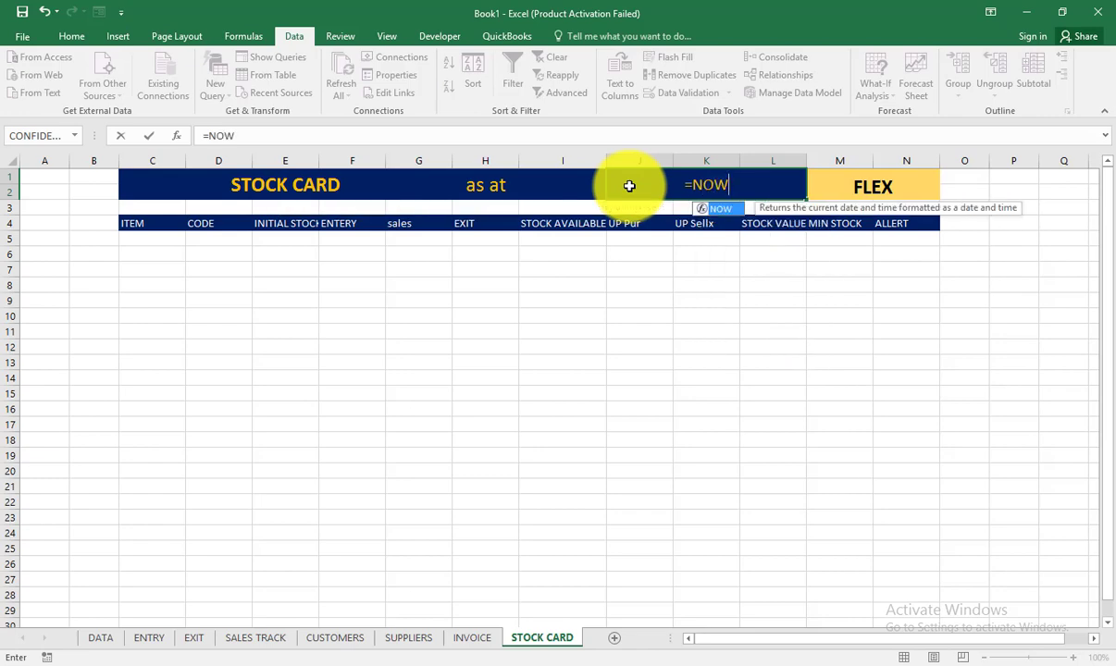
pyautogui.write('(')
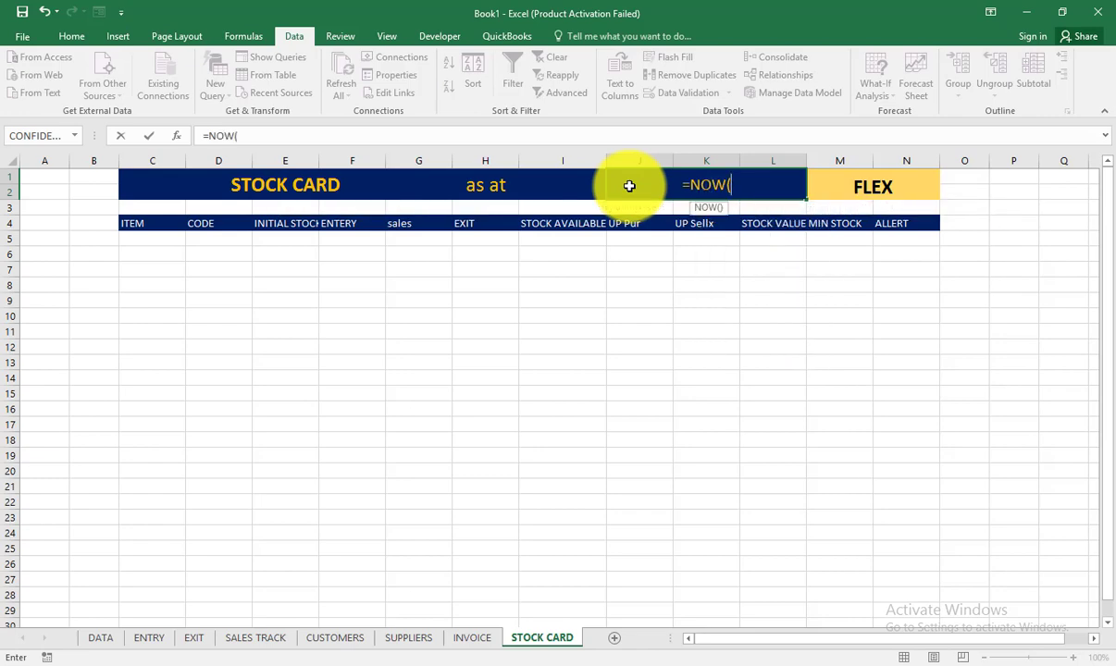
pyautogui.write(')')
pyautogui.press('Return')
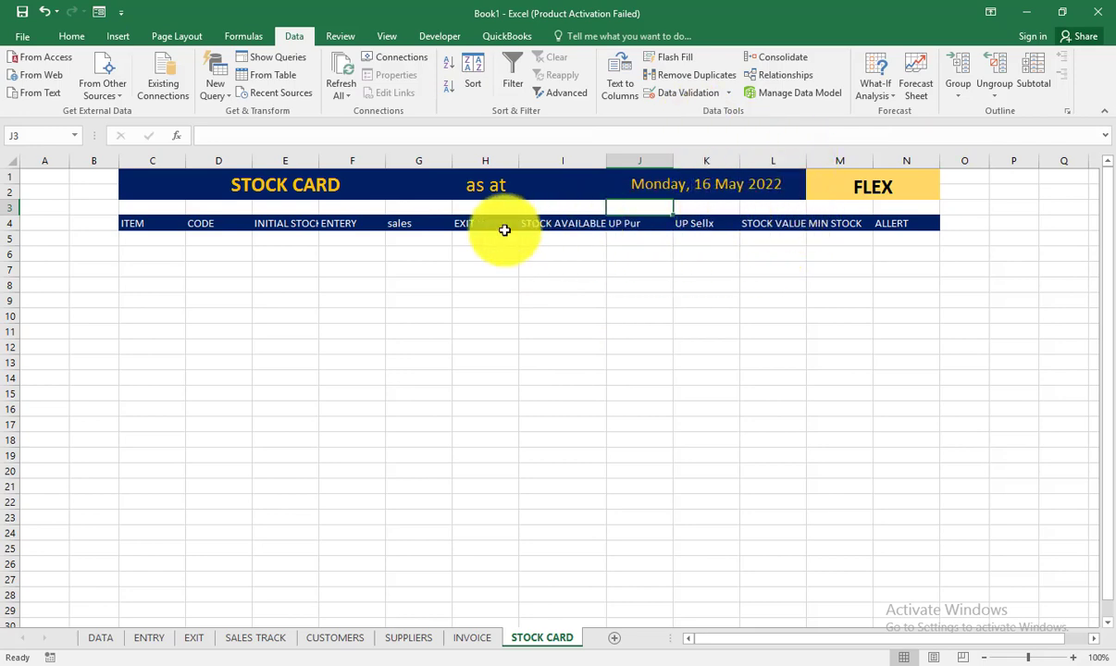
# Step: Convert C4:N5 of STOCK CARD into a table that uses row 4 as its headers
pyautogui.click(141, 223)
pyautogui.moveTo(188, 235); pyautogui.dragTo(902, 241)
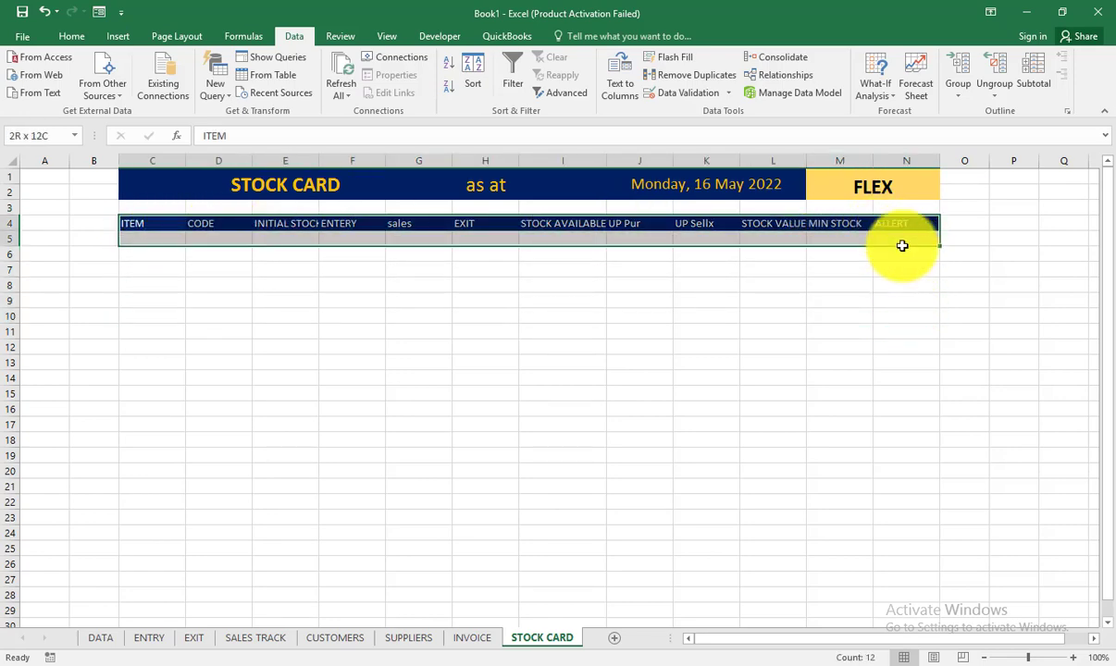
pyautogui.click(117, 31)
pyautogui.click(128, 64)
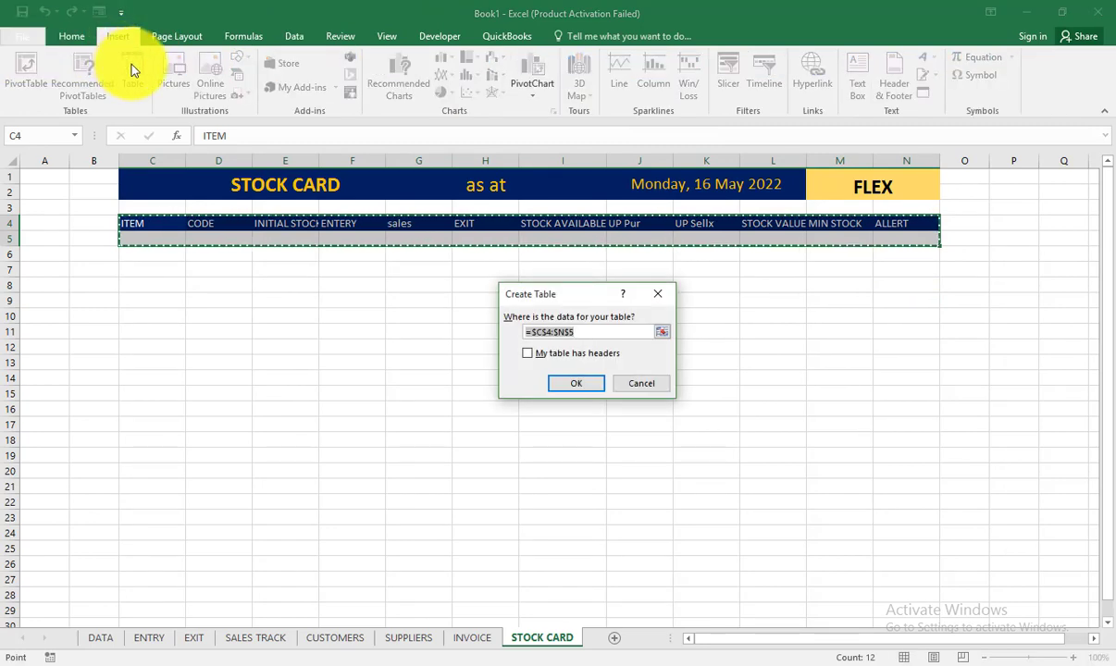
pyautogui.click(557, 379)
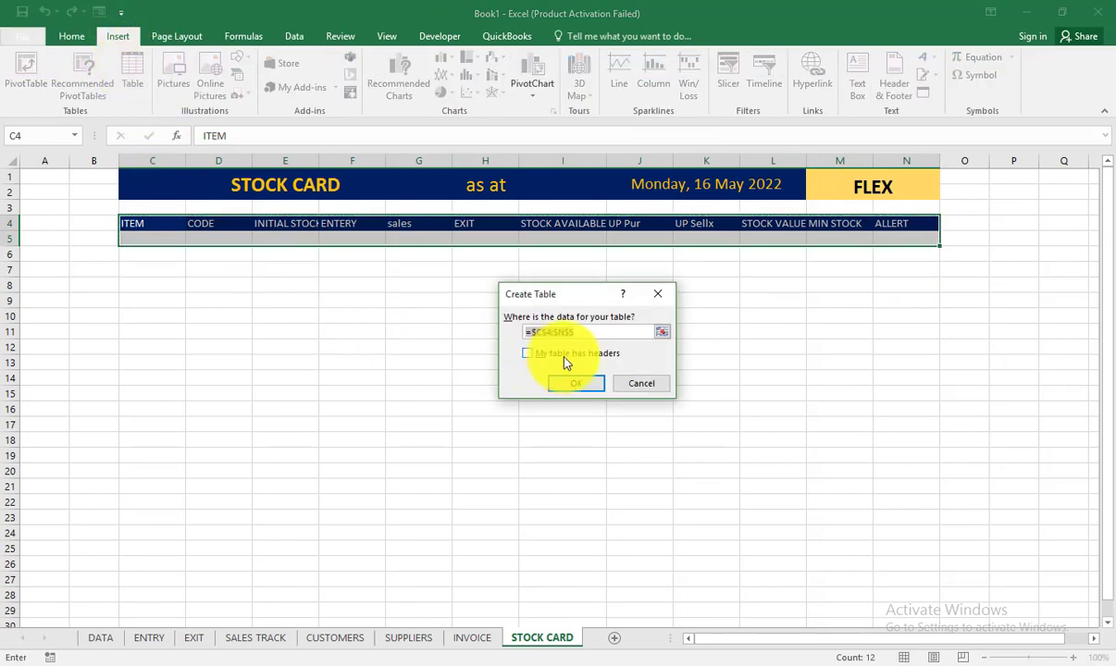
pyautogui.click(562, 354)
pyautogui.click(577, 384)
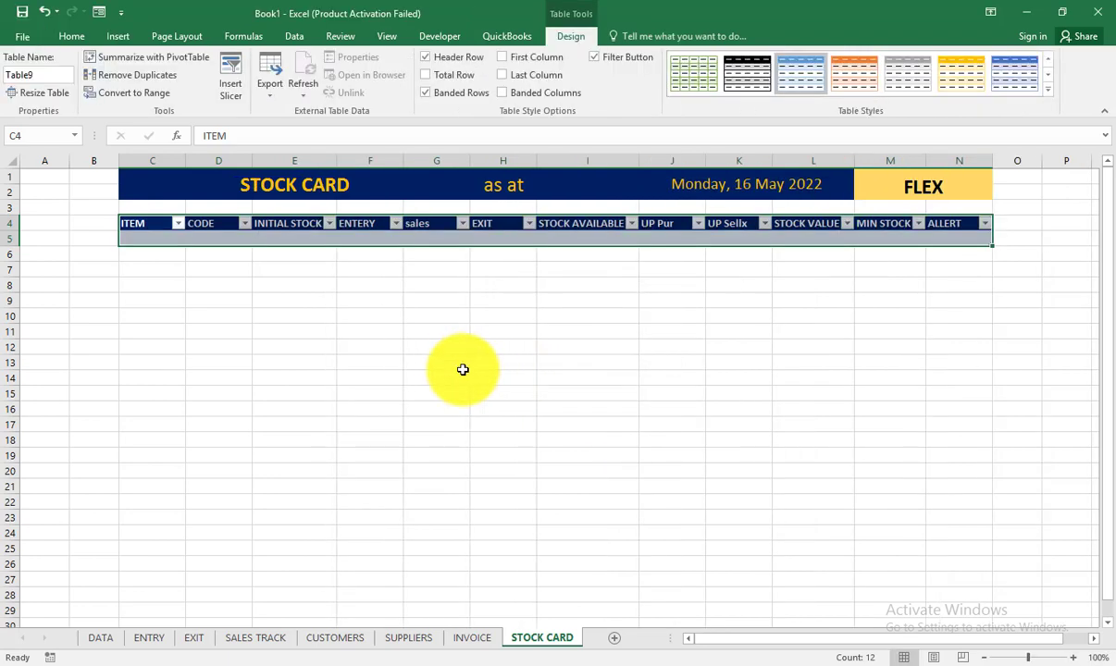
pyautogui.click(448, 361)
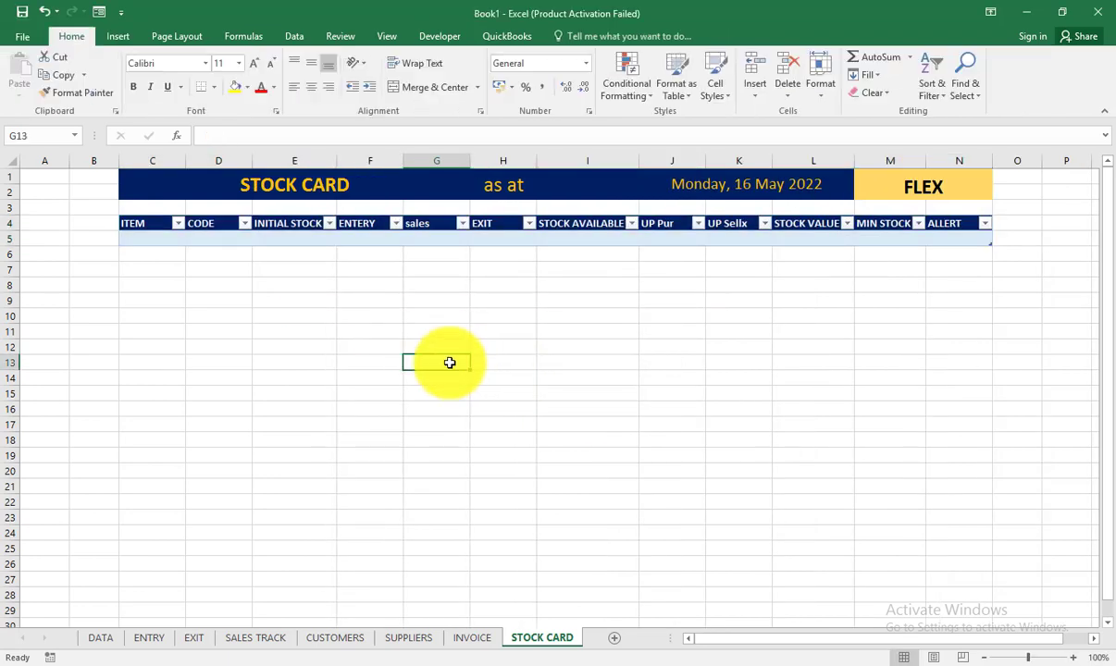
# Step: Turn off the filter buttons in the stock card table's header row
pyautogui.click(372, 225)
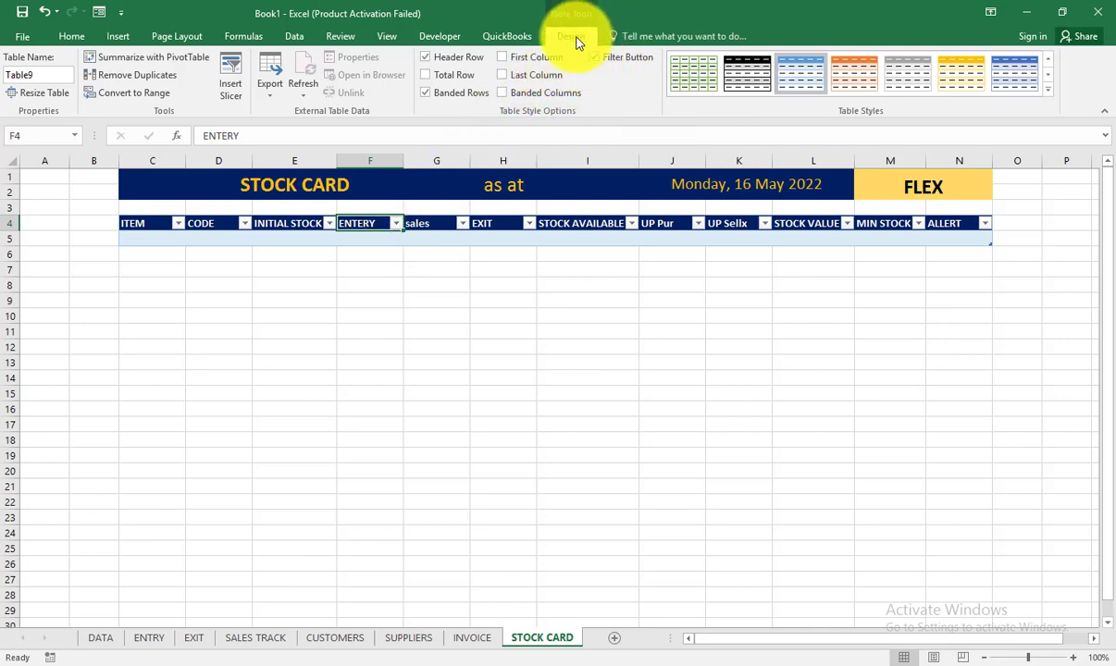
pyautogui.click(504, 224)
pyautogui.click(504, 239)
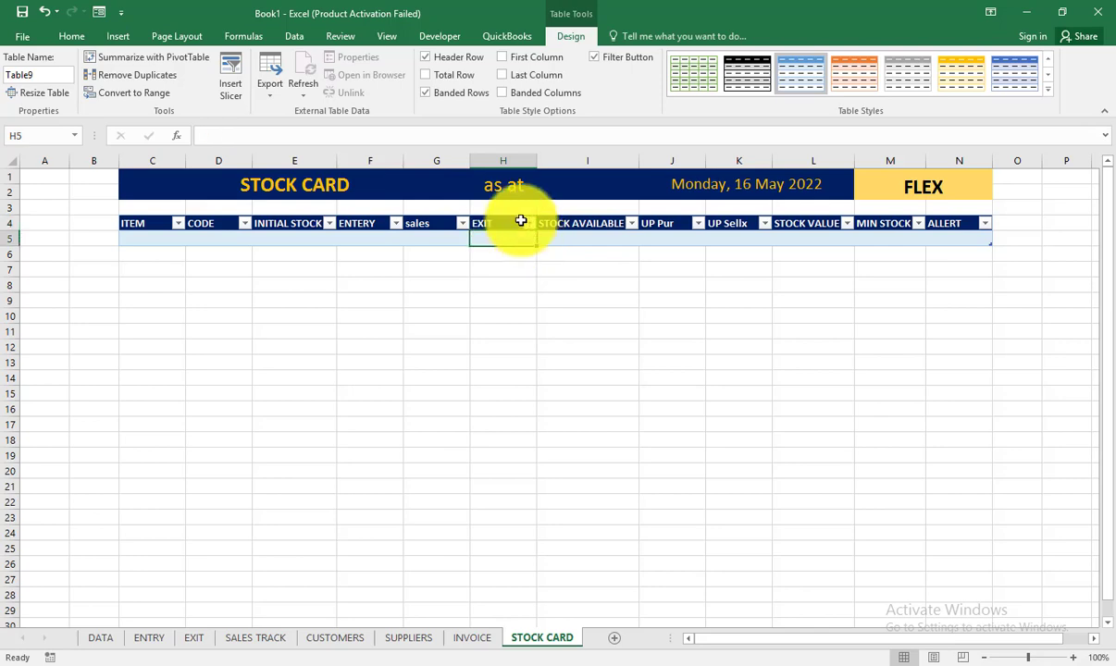
pyautogui.click(609, 60)
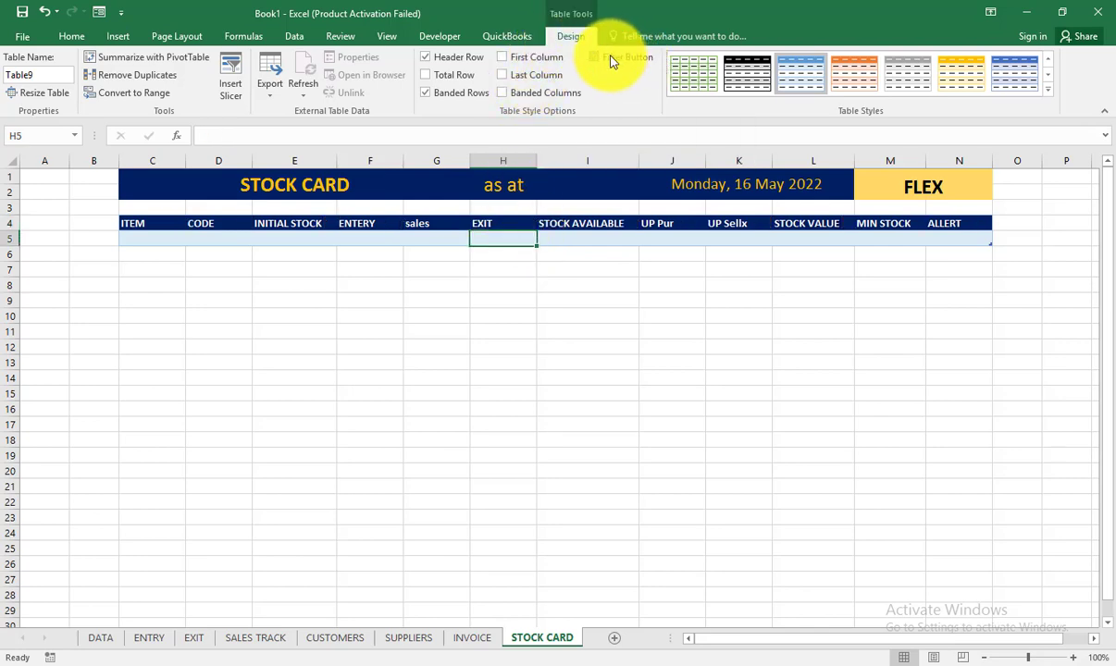
# Step: Widen the ITEM column C slightly and rename the CODE heading in D4 to ITEM CODE
pyautogui.moveTo(182, 158); pyautogui.dragTo(202, 159)
pyautogui.click(223, 223)
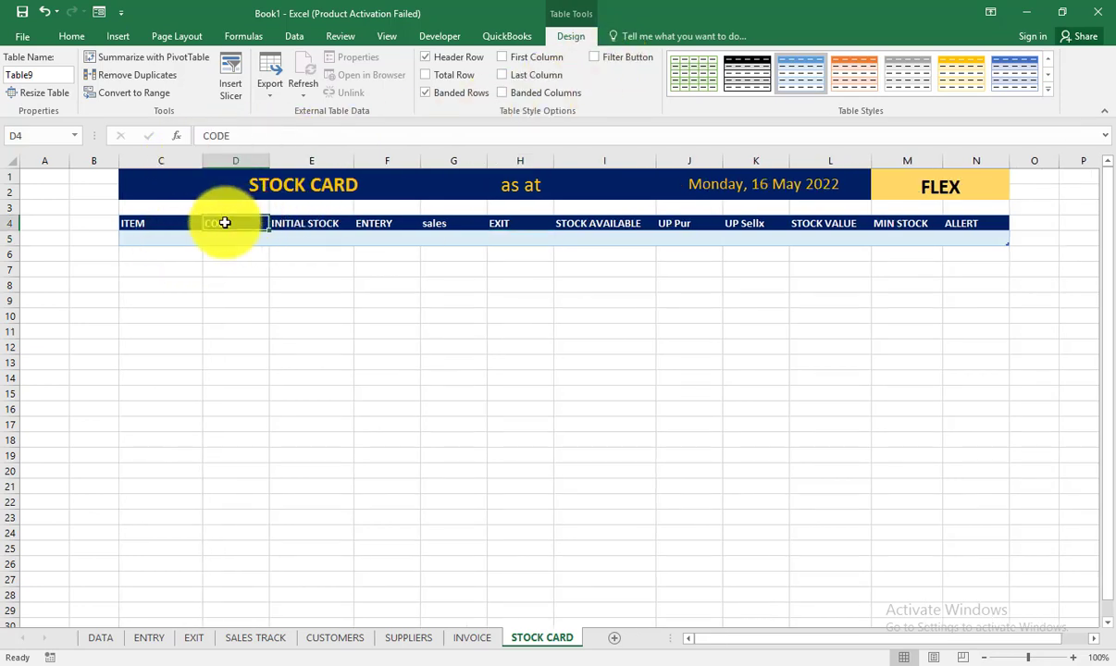
pyautogui.click(205, 136)
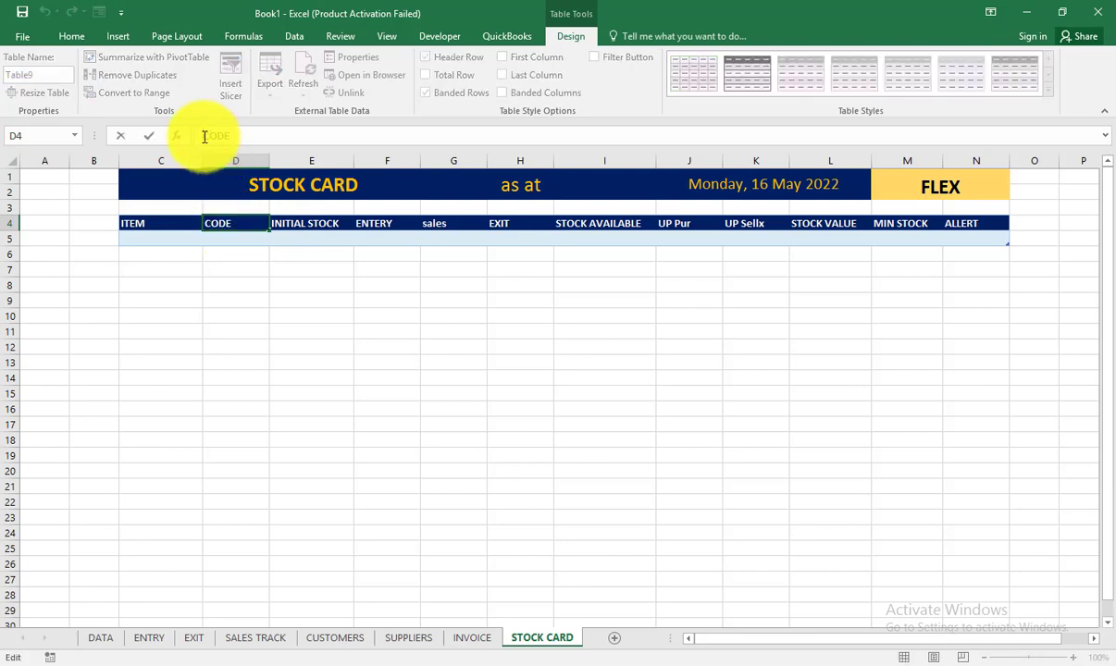
pyautogui.write('ITEM')
pyautogui.click(331, 224)
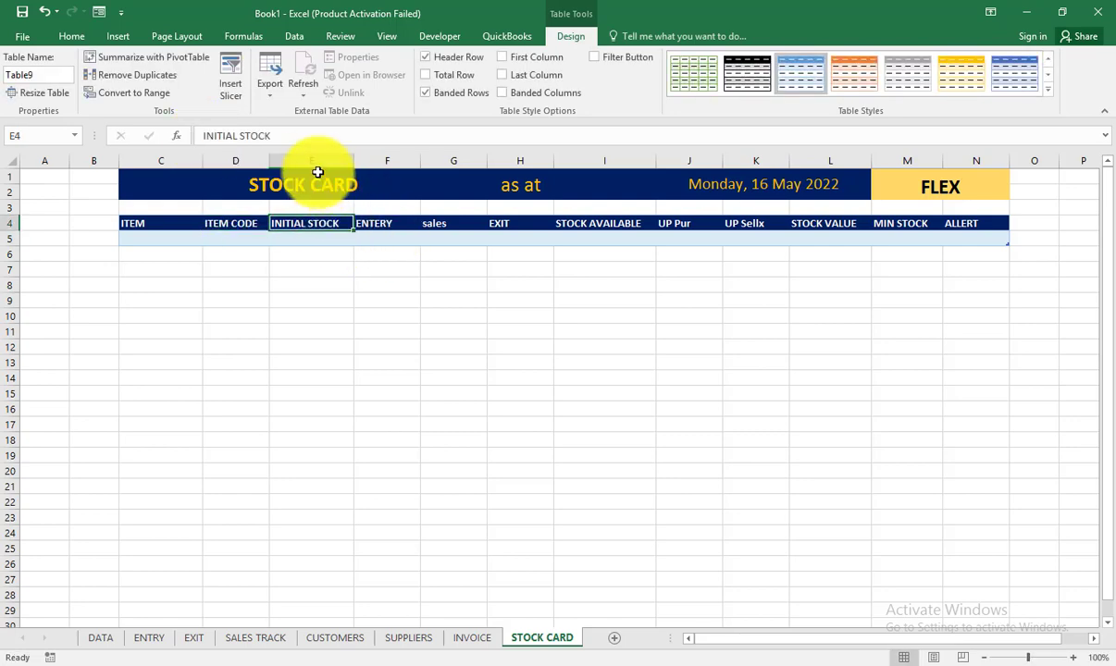
# Step: Add an empty row to the DATA sheet's item table below lucker
pyautogui.click(100, 639)
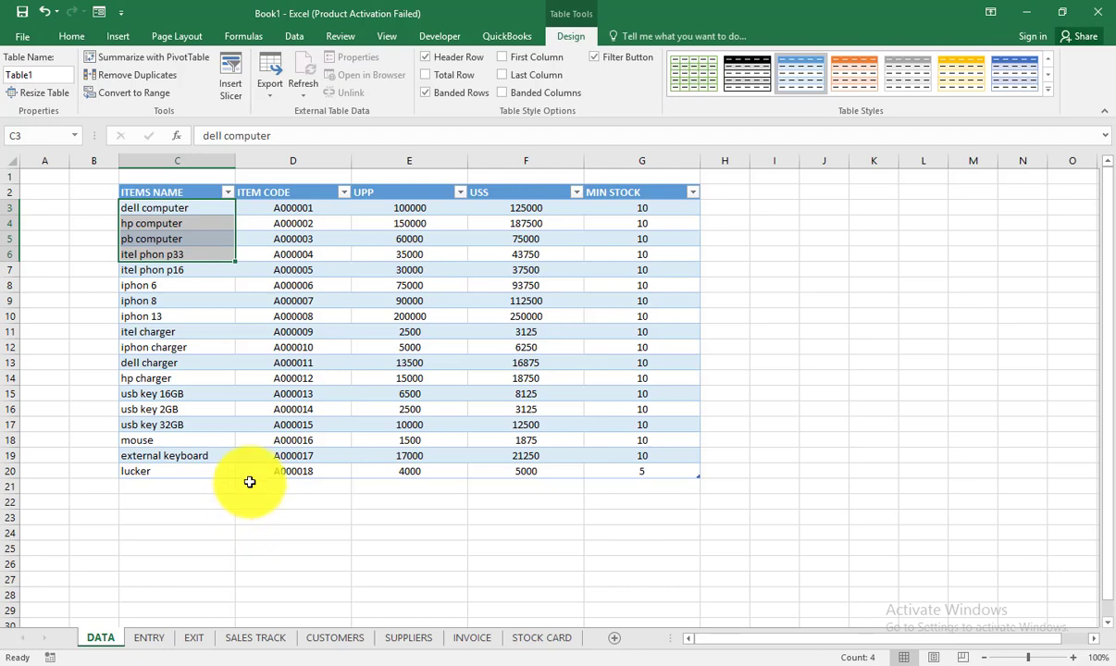
pyautogui.click(184, 471)
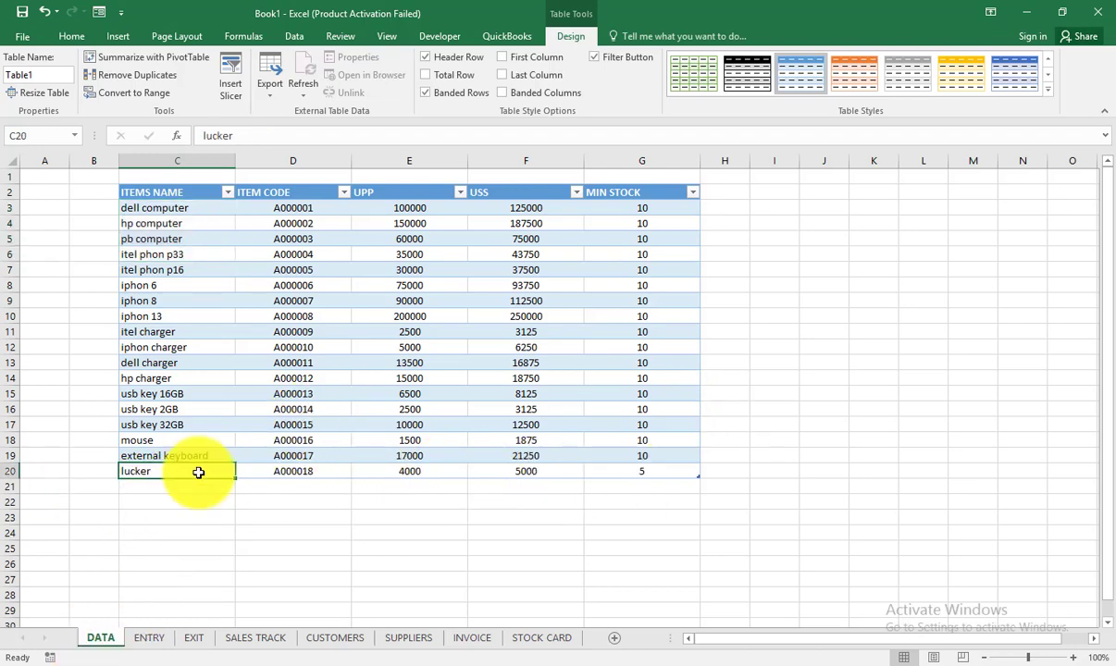
pyautogui.press('Right')
pyautogui.press('Right')
pyautogui.press('Right')
pyautogui.press('Right')
pyautogui.press('Tab')
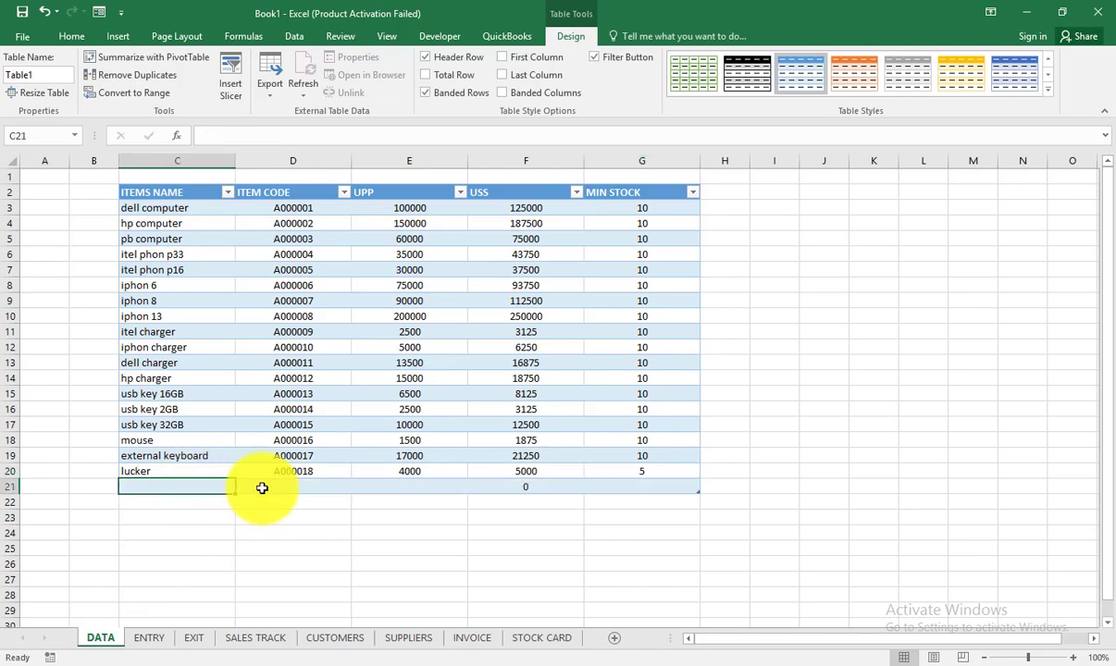
# Step: Add an INITIAL STOCK column to the DATA table by entering the heading in H2
pyautogui.click(720, 191)
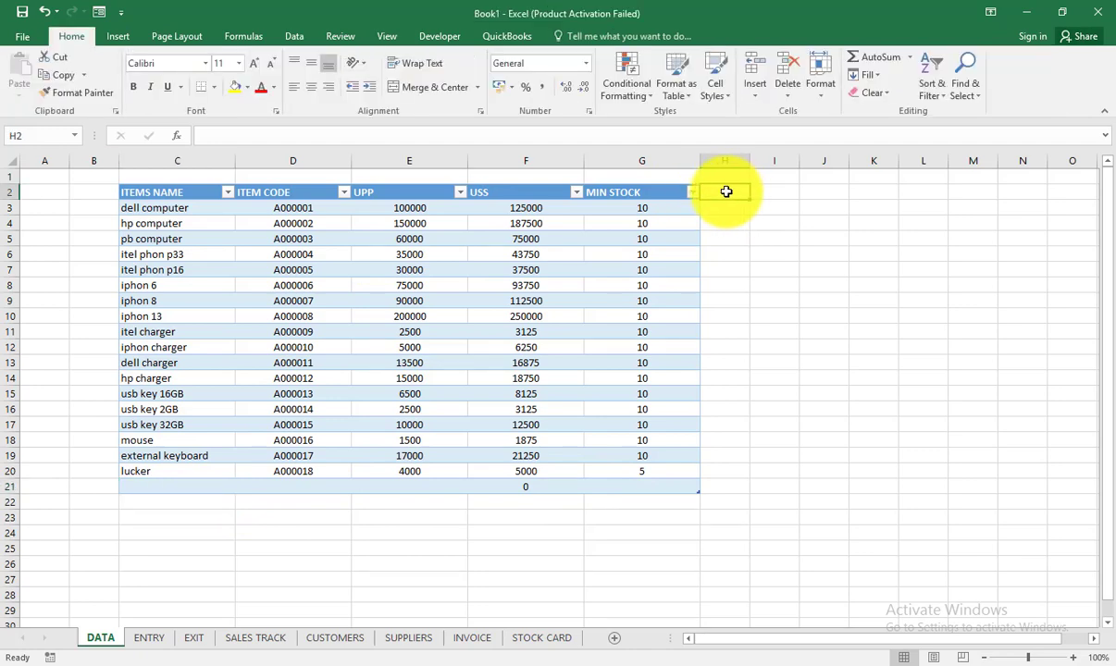
pyautogui.write('INITIAL STOCK')
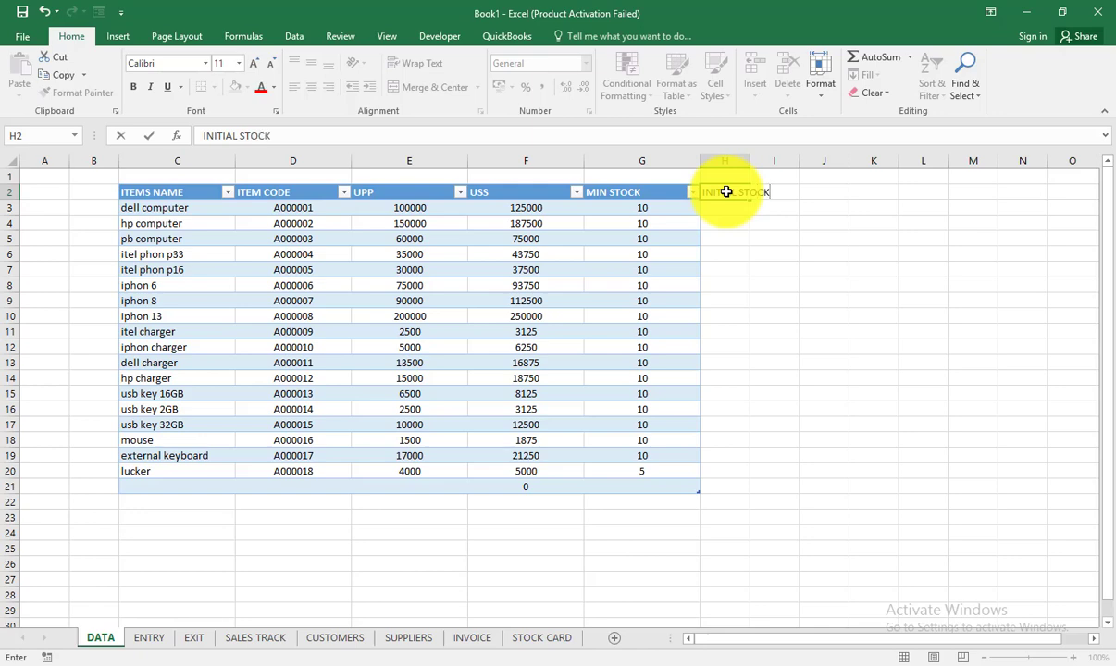
pyautogui.press('Return')
pyautogui.press('Return')
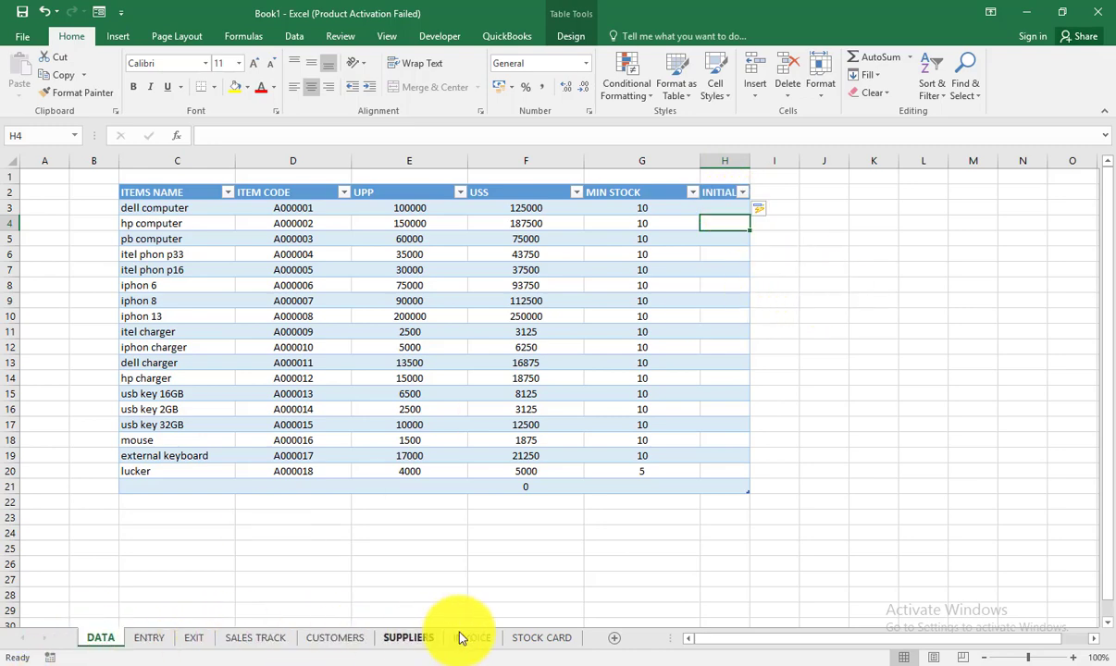
# Step: Link the first ITEM cell C5 of STOCK CARD to the dell computer name with =DATA!C3
pyautogui.click(523, 638)
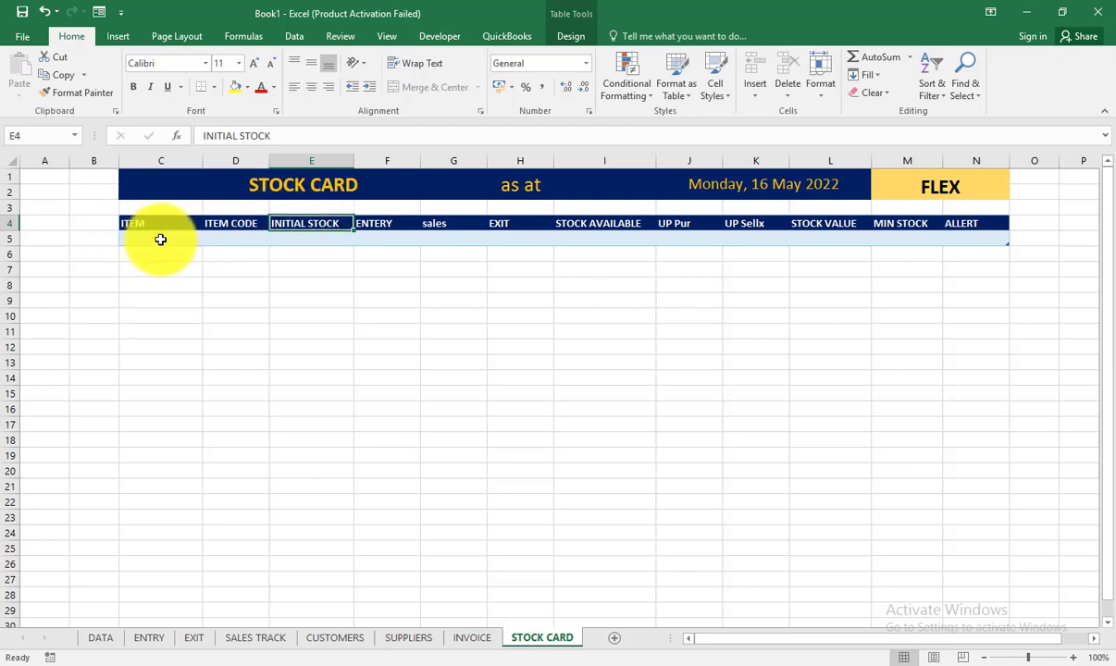
pyautogui.click(166, 243)
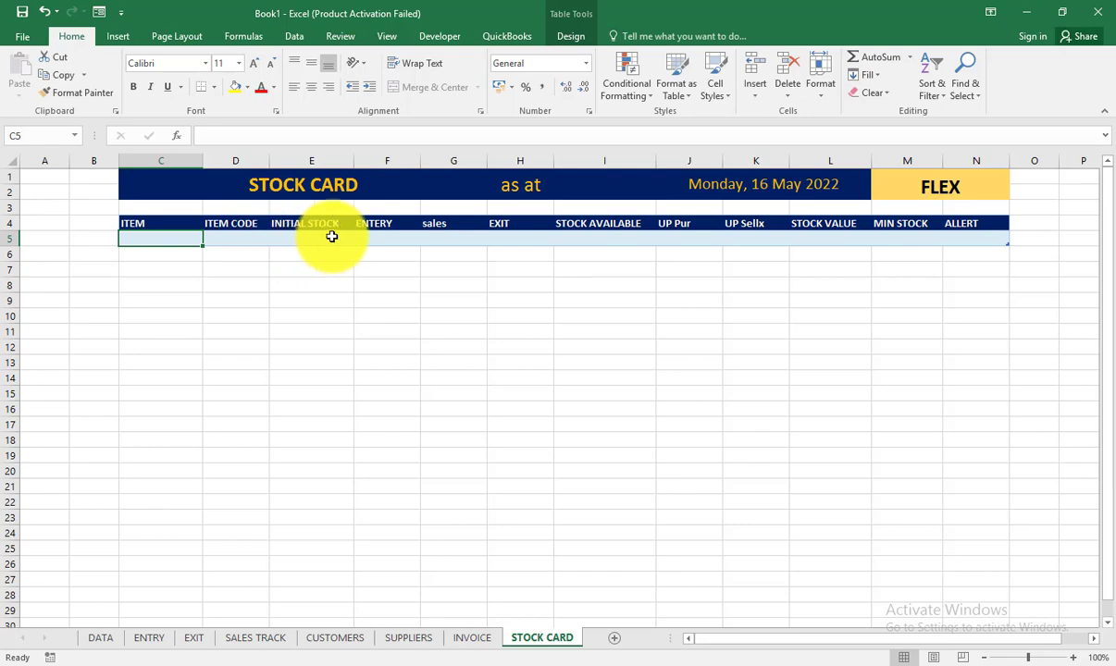
pyautogui.click(99, 637)
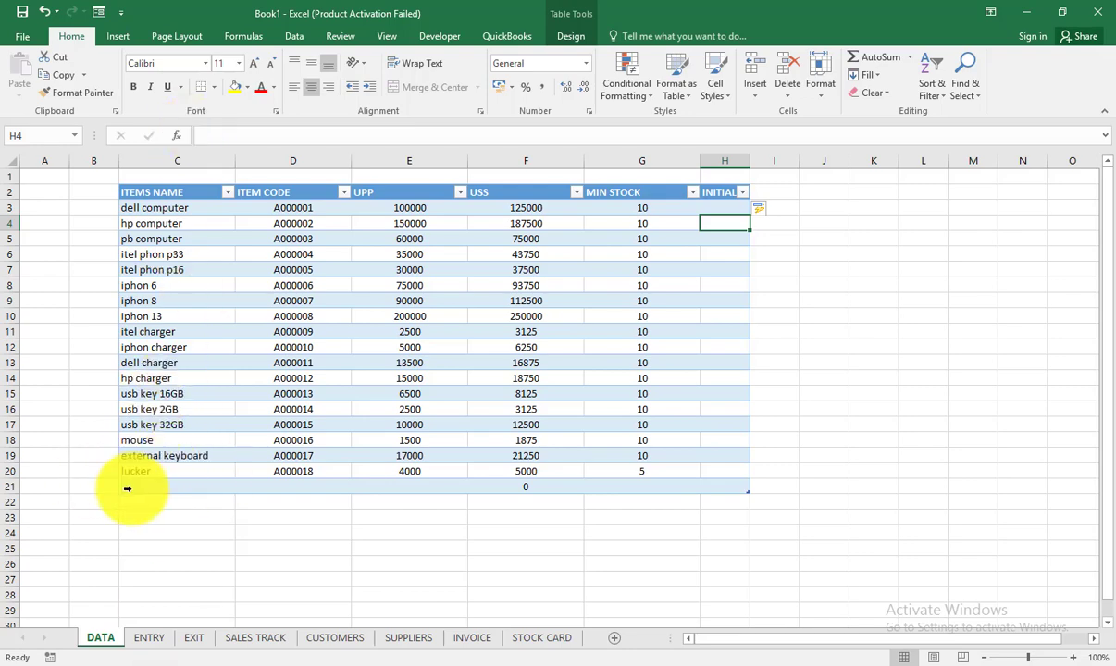
pyautogui.click(532, 638)
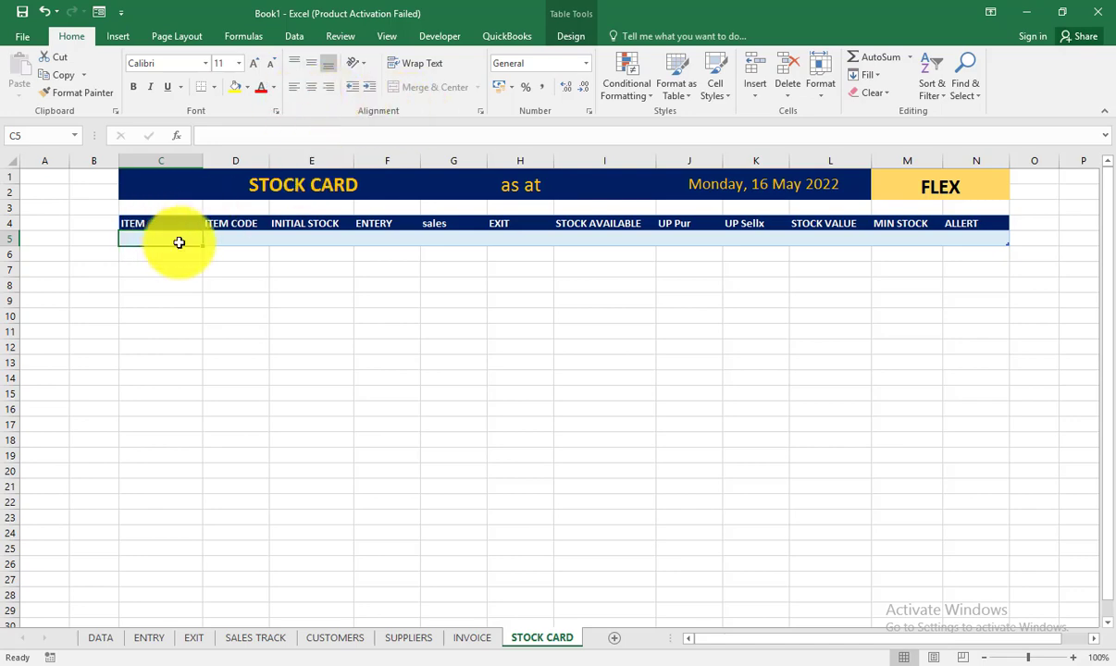
pyautogui.click(101, 637)
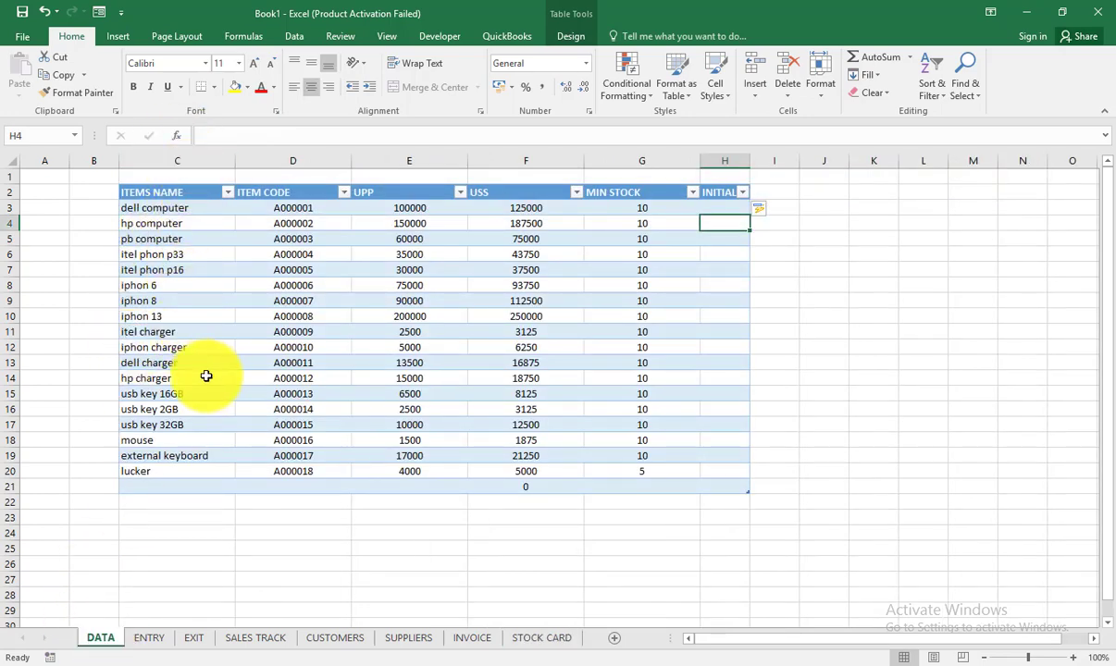
pyautogui.click(545, 641)
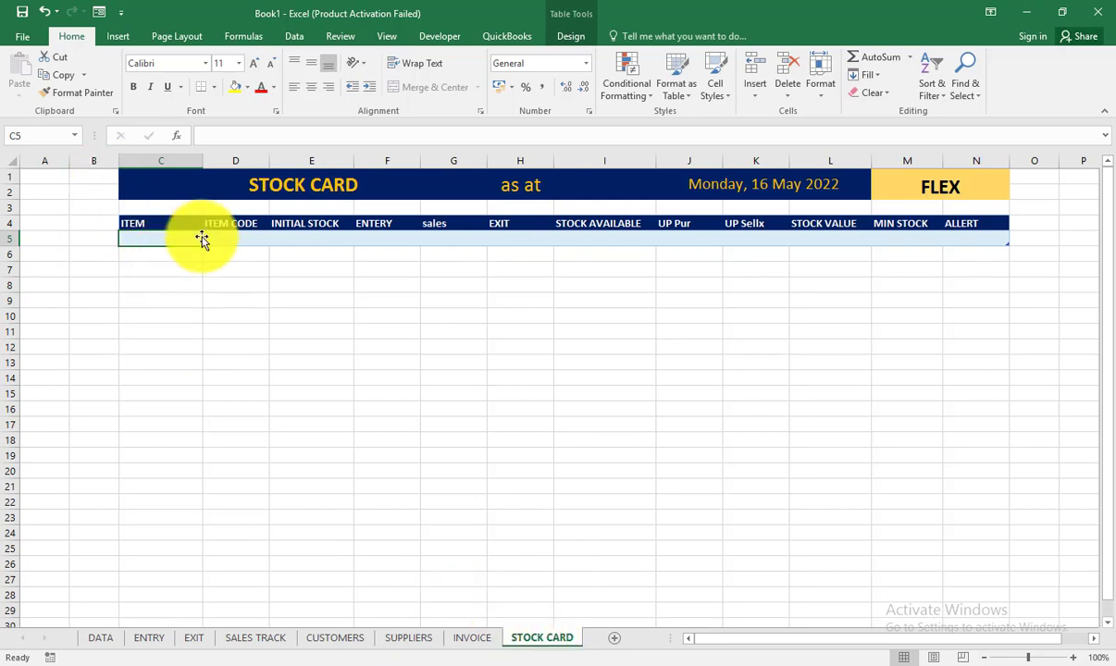
pyautogui.write('=')
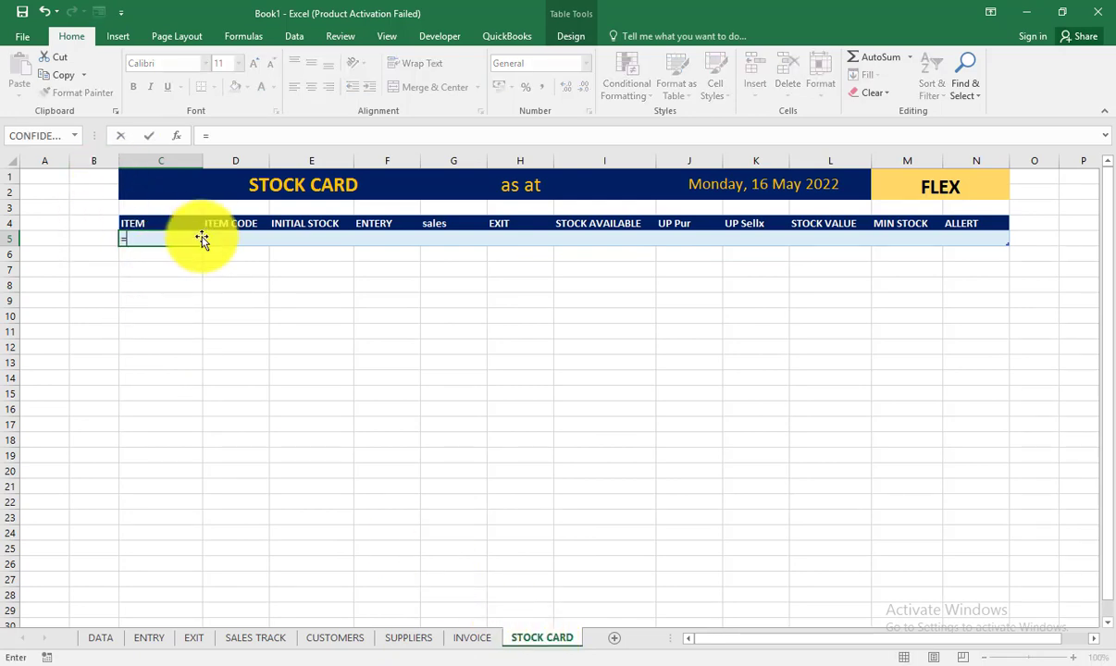
pyautogui.click(93, 643)
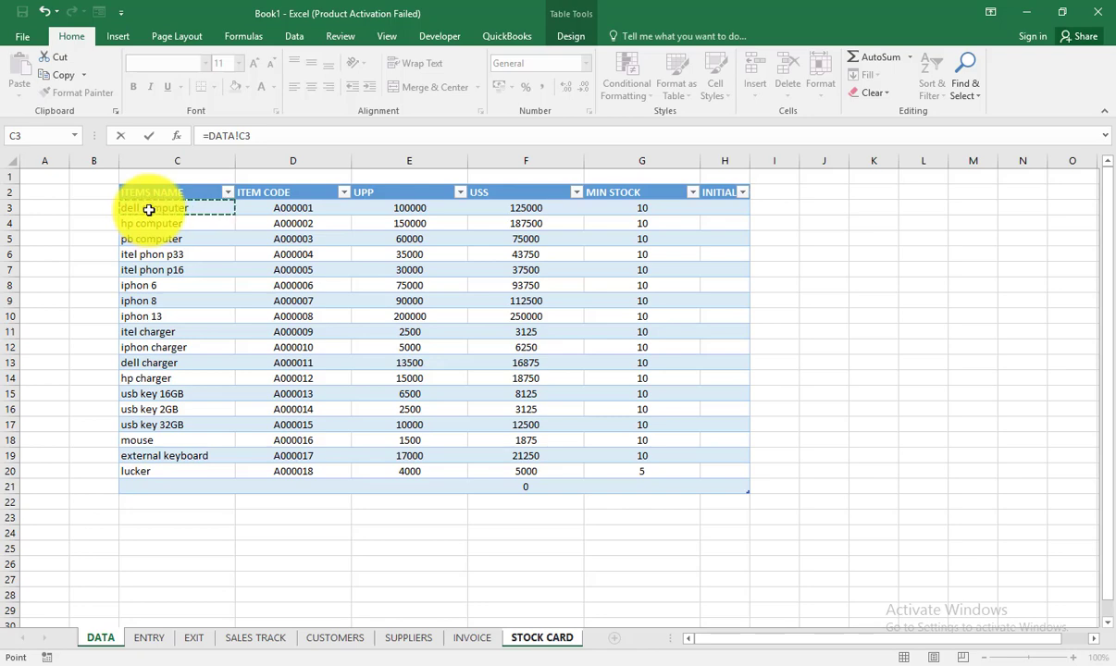
pyautogui.press('Return')
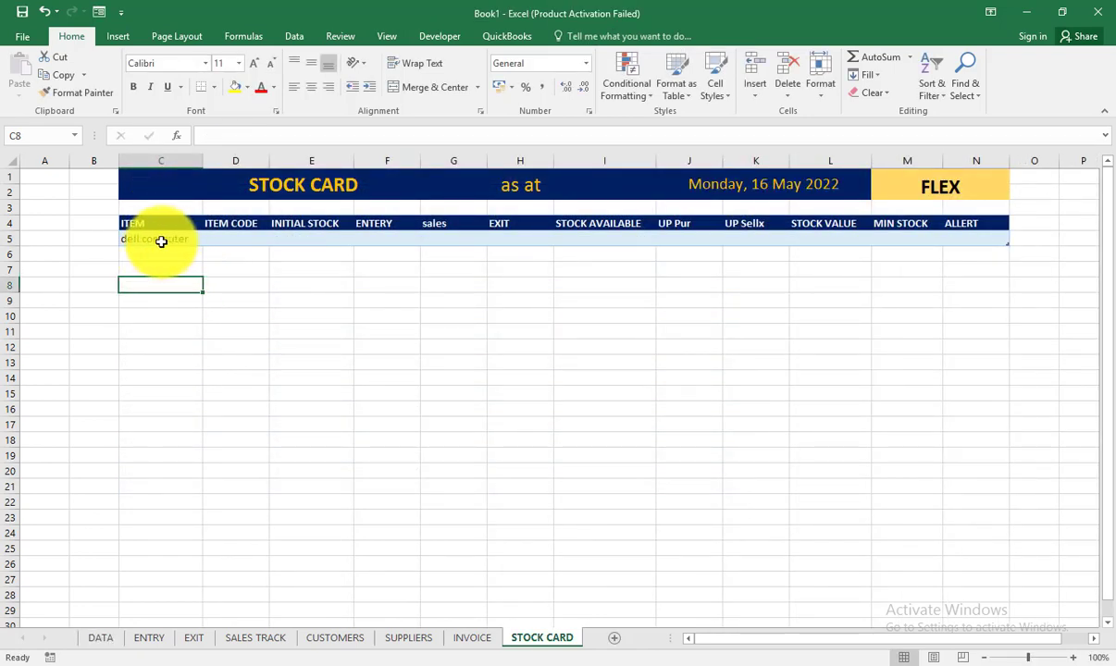
pyautogui.click(164, 239)
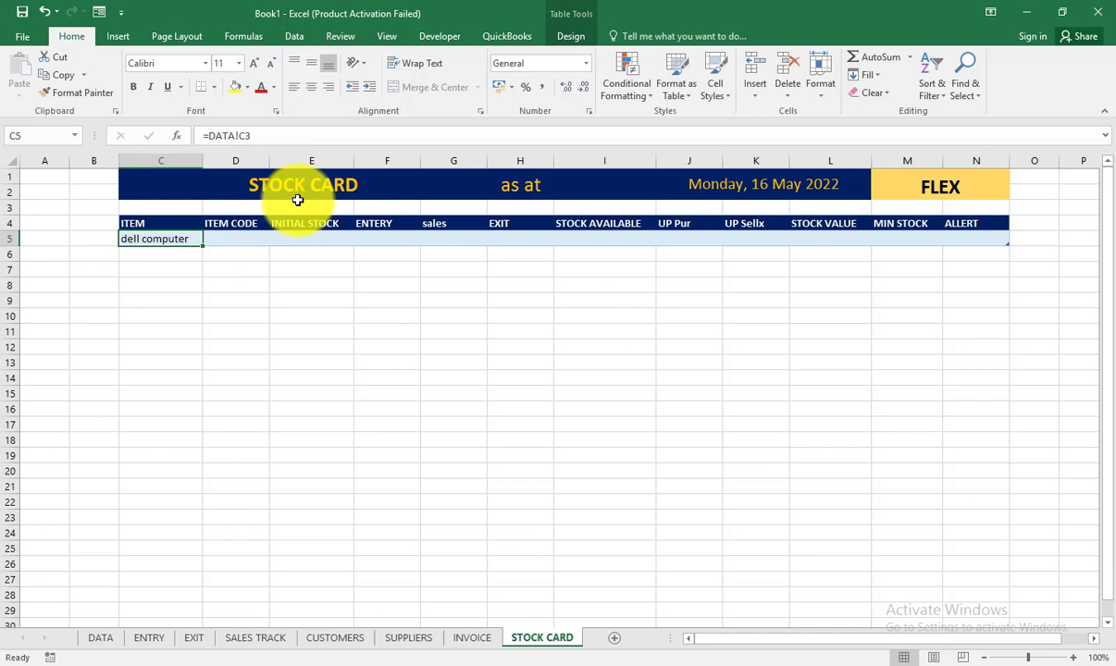
pyautogui.click(97, 638)
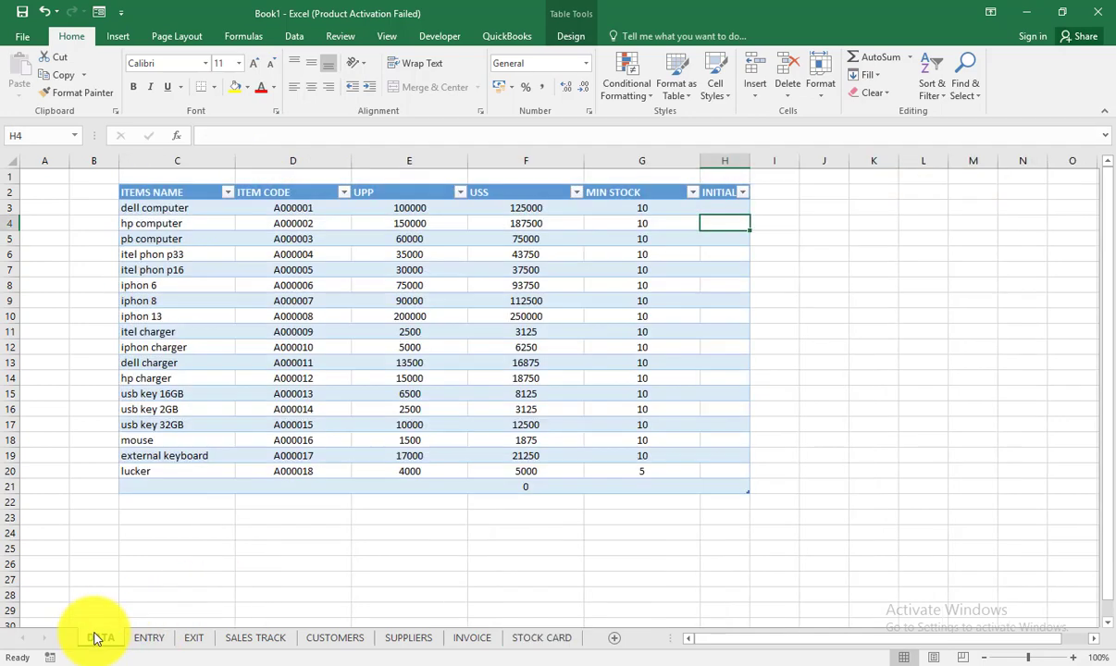
# Step: Rename the first item in DATA cell C3 to dell computer EEEE and check the linked ITEM cell on STOCK CARD
pyautogui.click(181, 208)
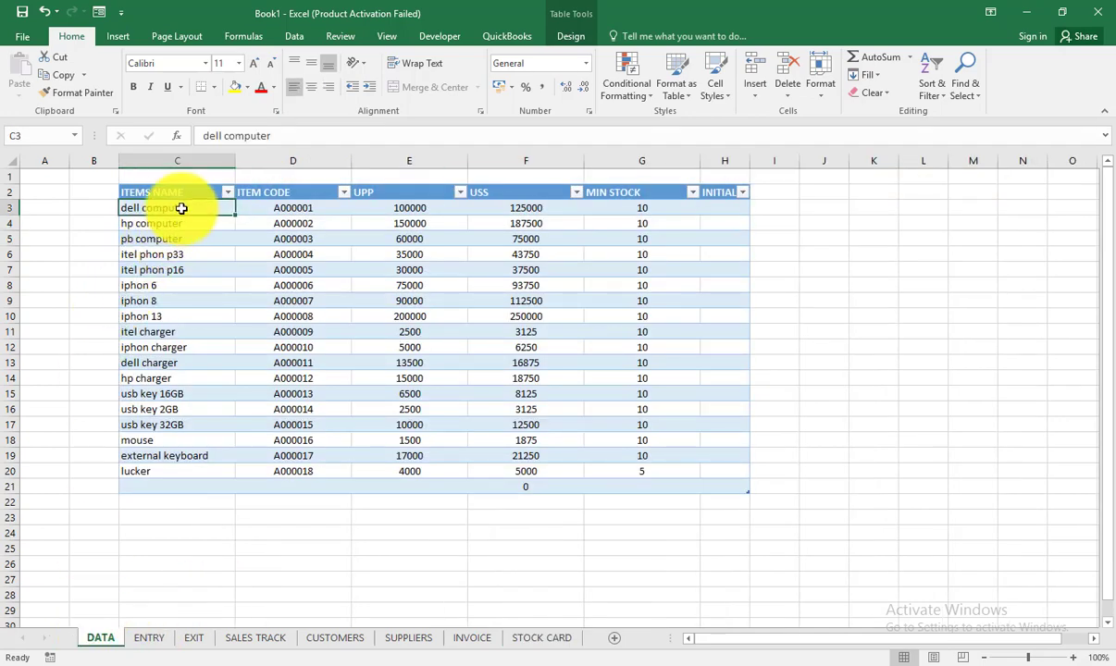
pyautogui.doubleClick(203, 208)
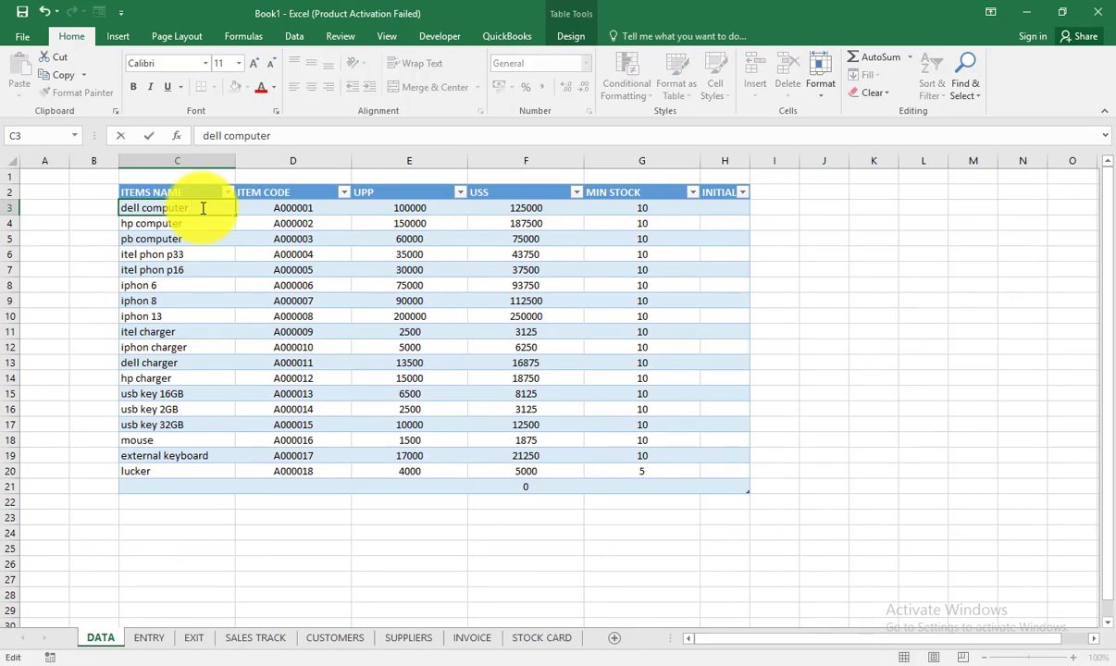
pyautogui.write('EEEE')
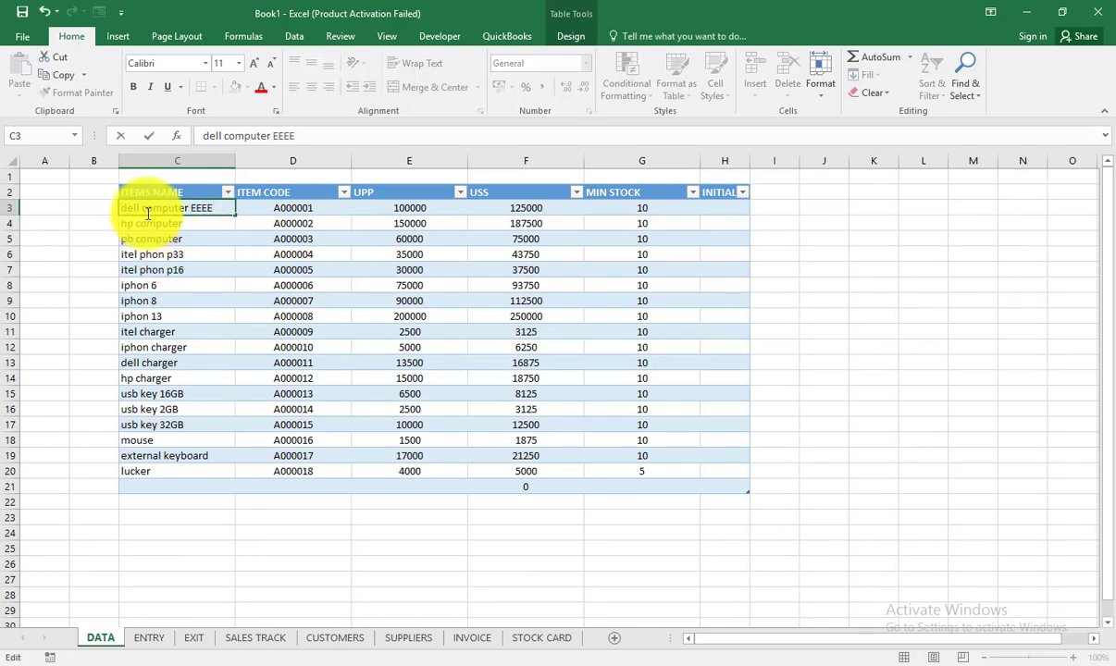
pyautogui.click(296, 453)
pyautogui.click(535, 637)
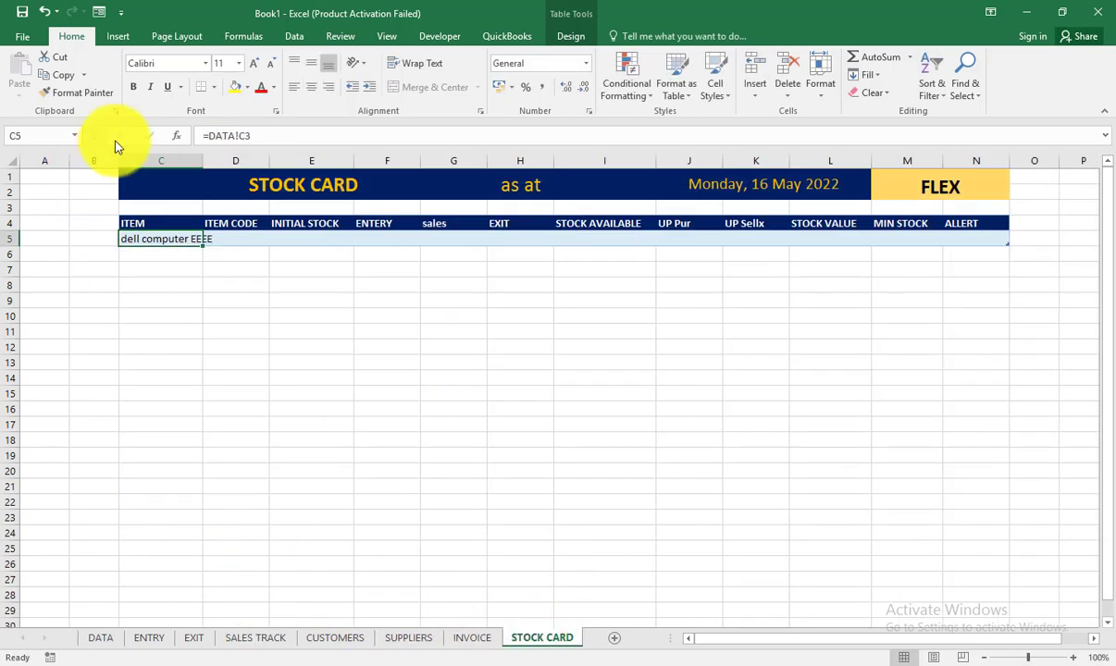
pyautogui.click(200, 291)
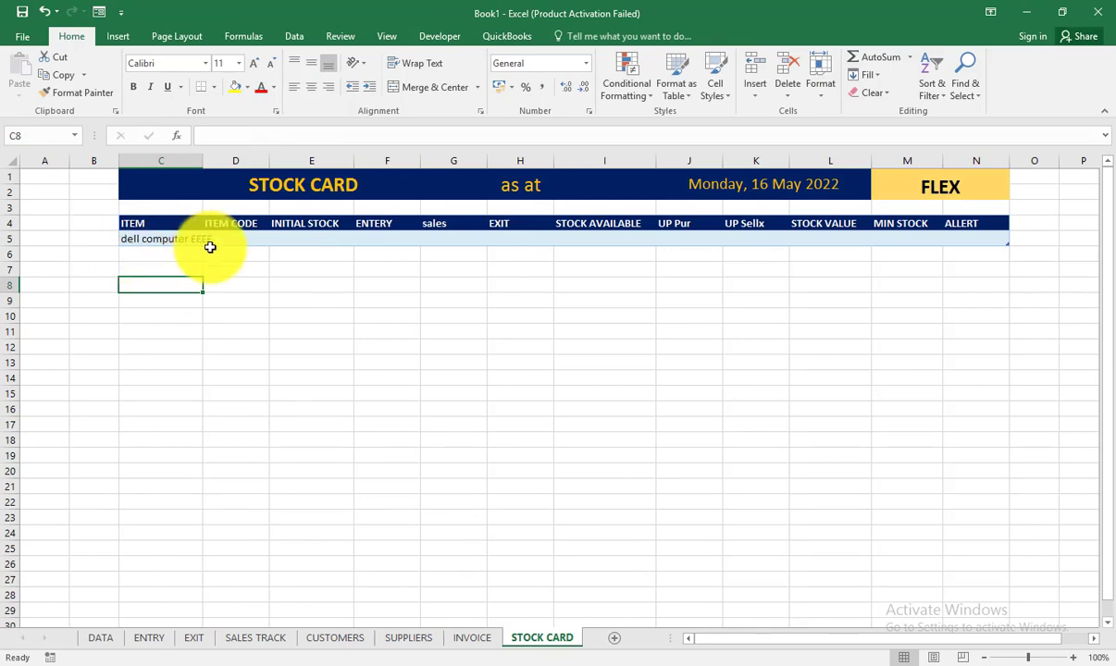
pyautogui.click(100, 640)
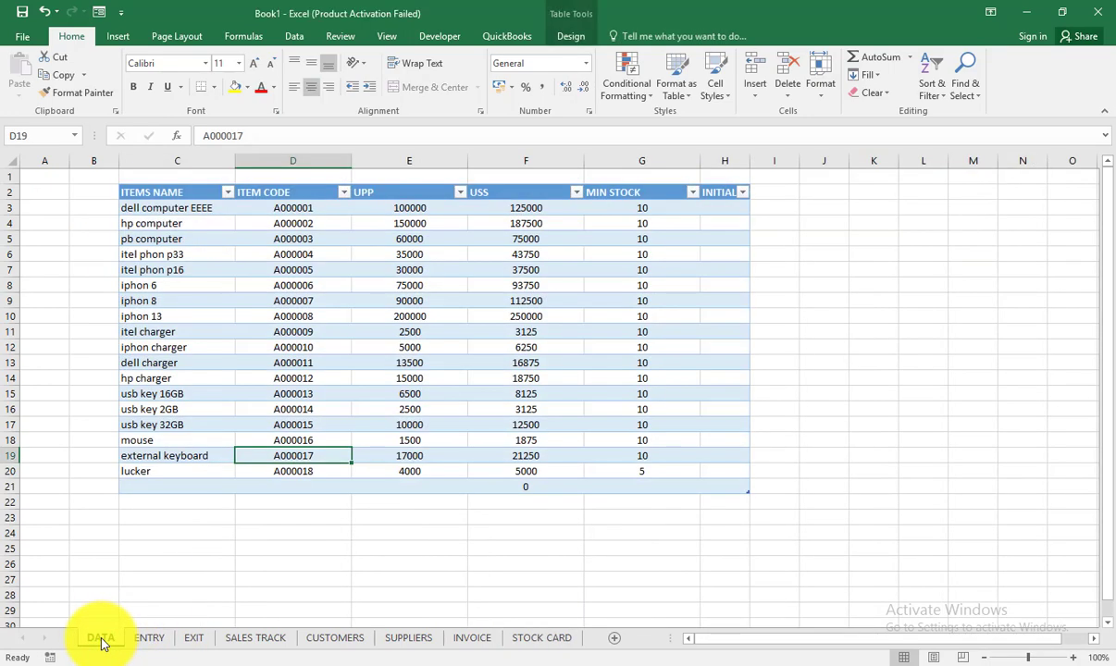
pyautogui.click(537, 638)
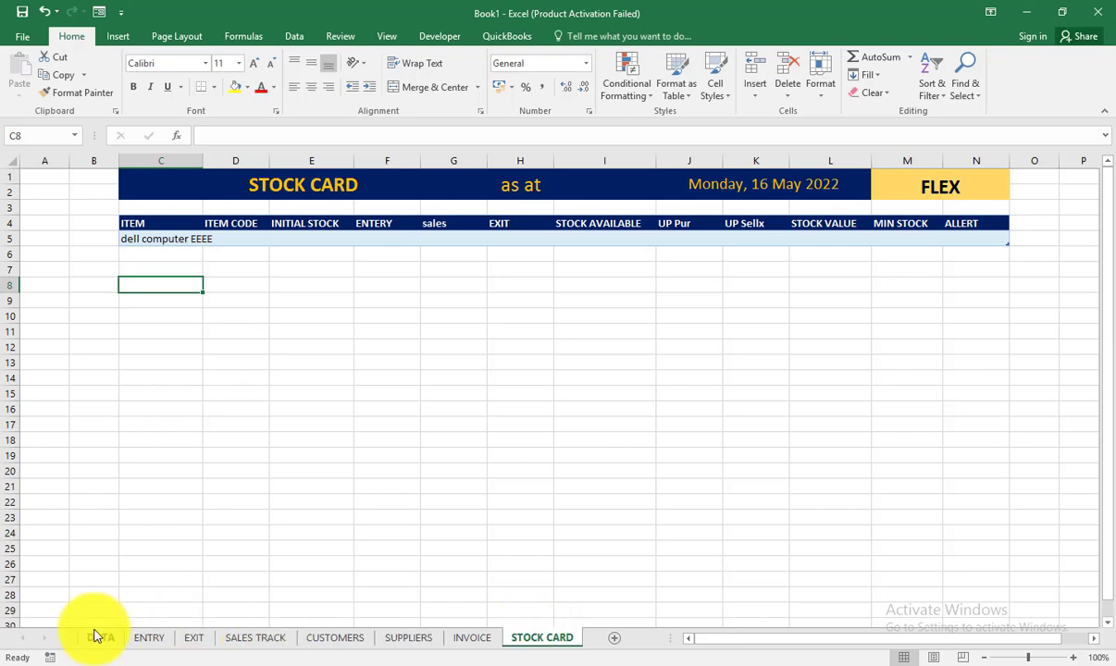
# Step: Restore the first item name in DATA cell C3 to dell computer
pyautogui.click(100, 638)
pyautogui.doubleClick(202, 208)
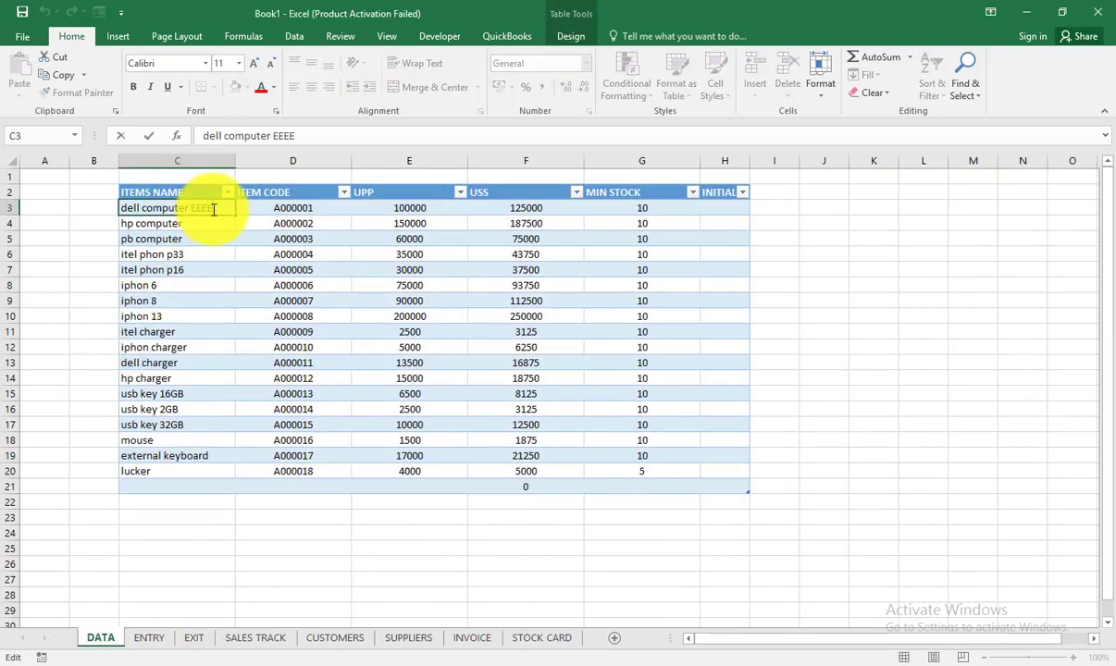
pyautogui.click(171, 379)
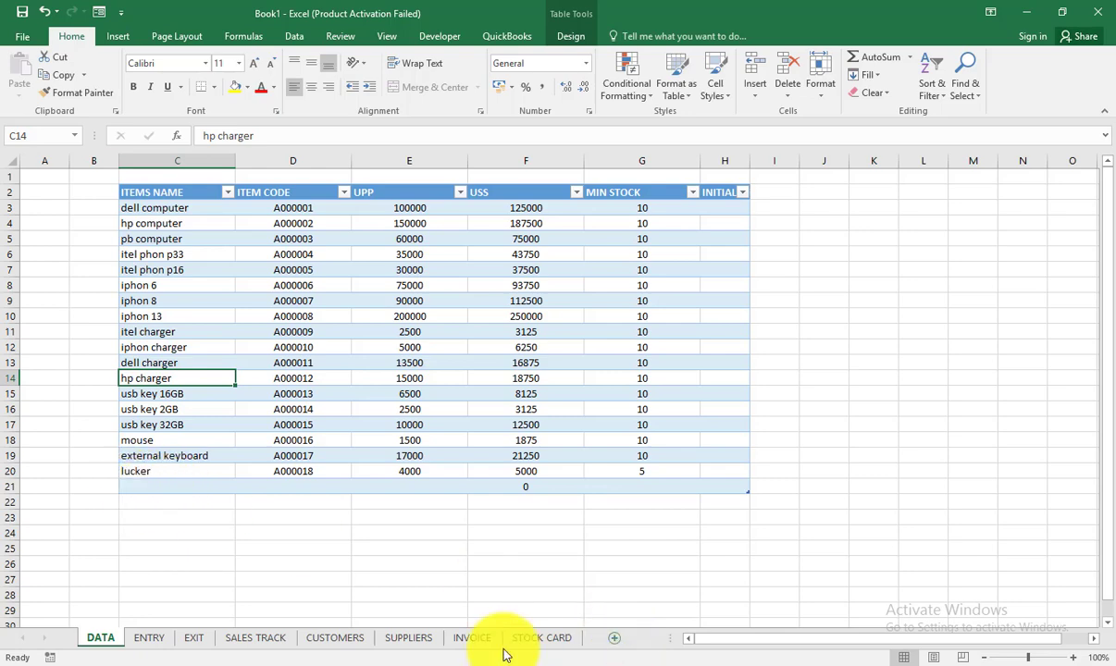
# Step: Fill the first STOCK CARD table row, C5:N5, down to row 500 so the ITEM links follow the DATA list
pyautogui.click(547, 637)
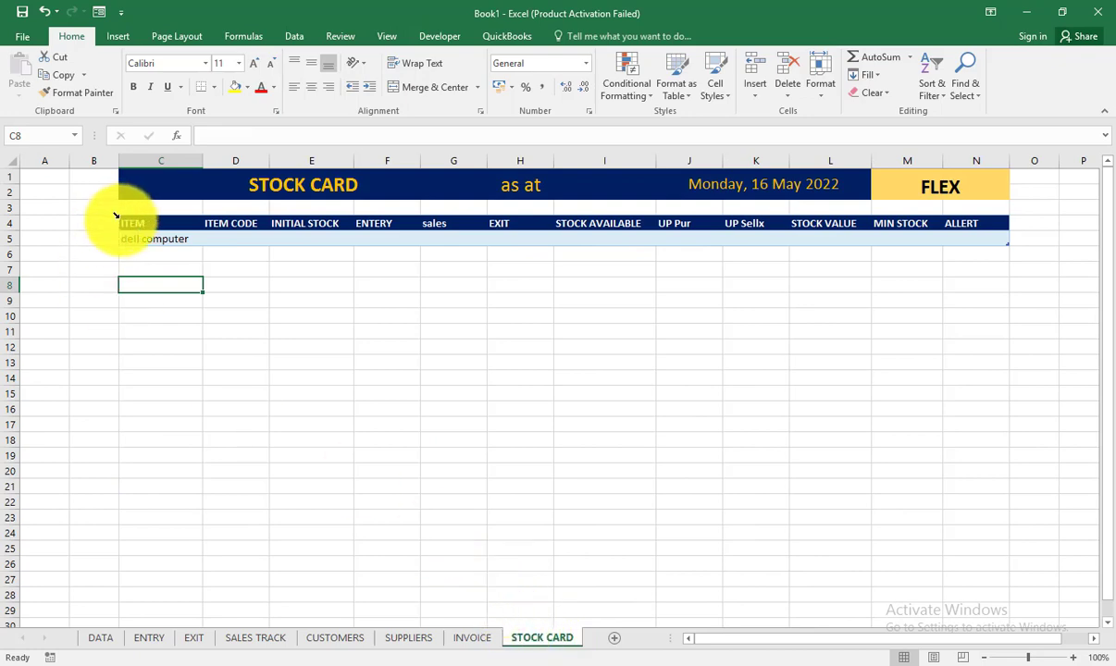
pyautogui.click(136, 239)
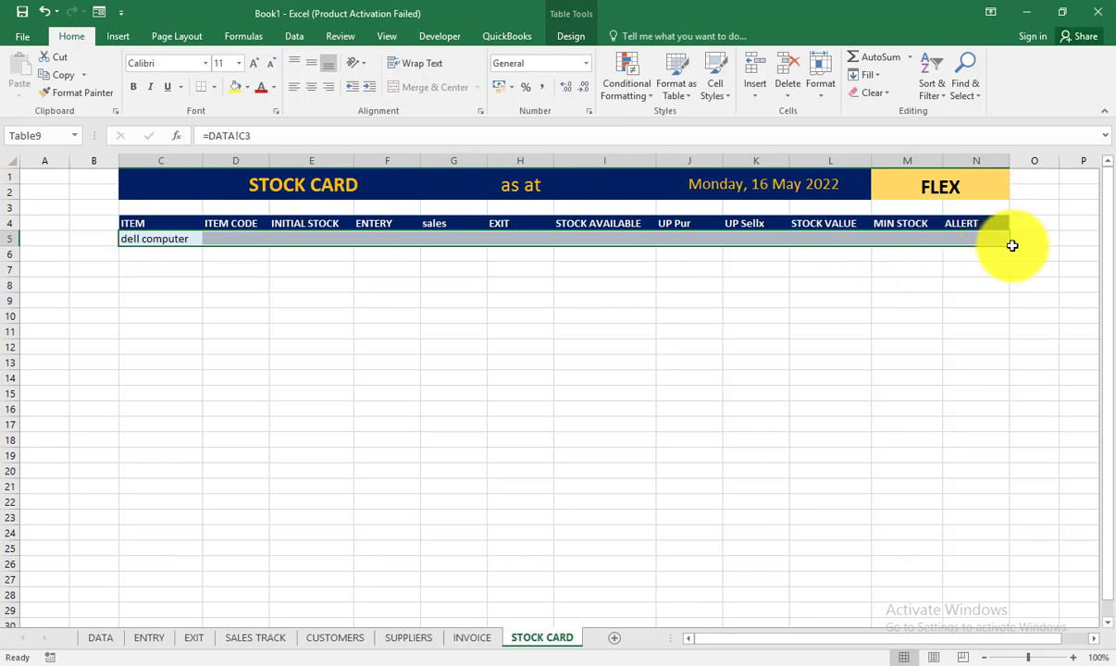
pyautogui.moveTo(1013, 247); pyautogui.dragTo(921, 433)
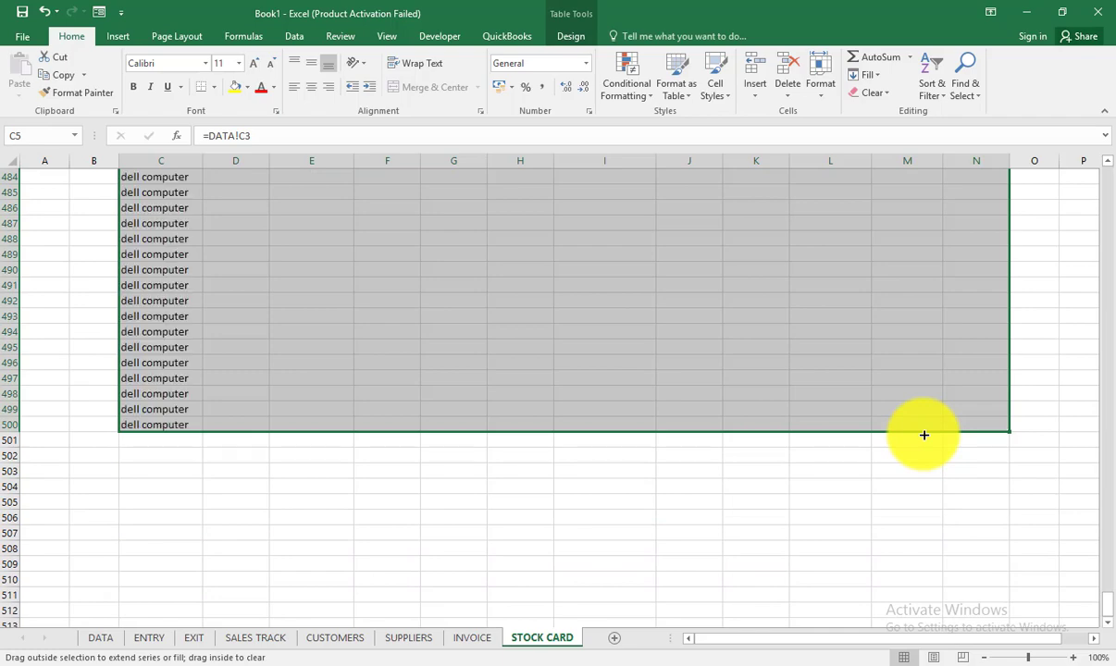
pyautogui.scroll(20, 821, 345)
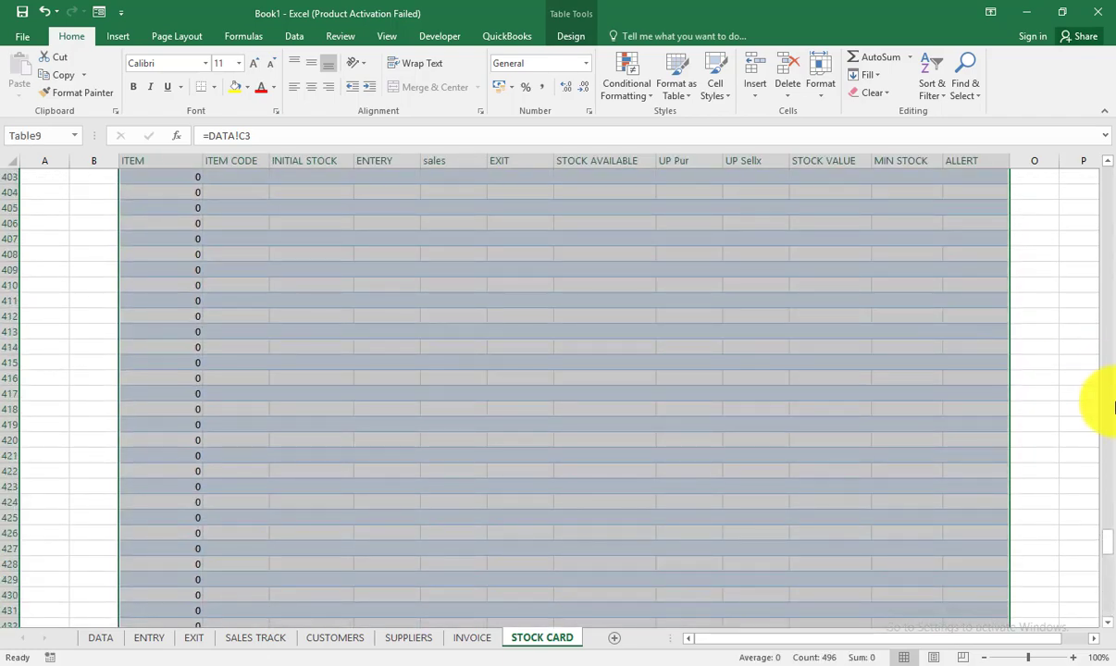
pyautogui.moveTo(1107, 538); pyautogui.dragTo(1110, 182)
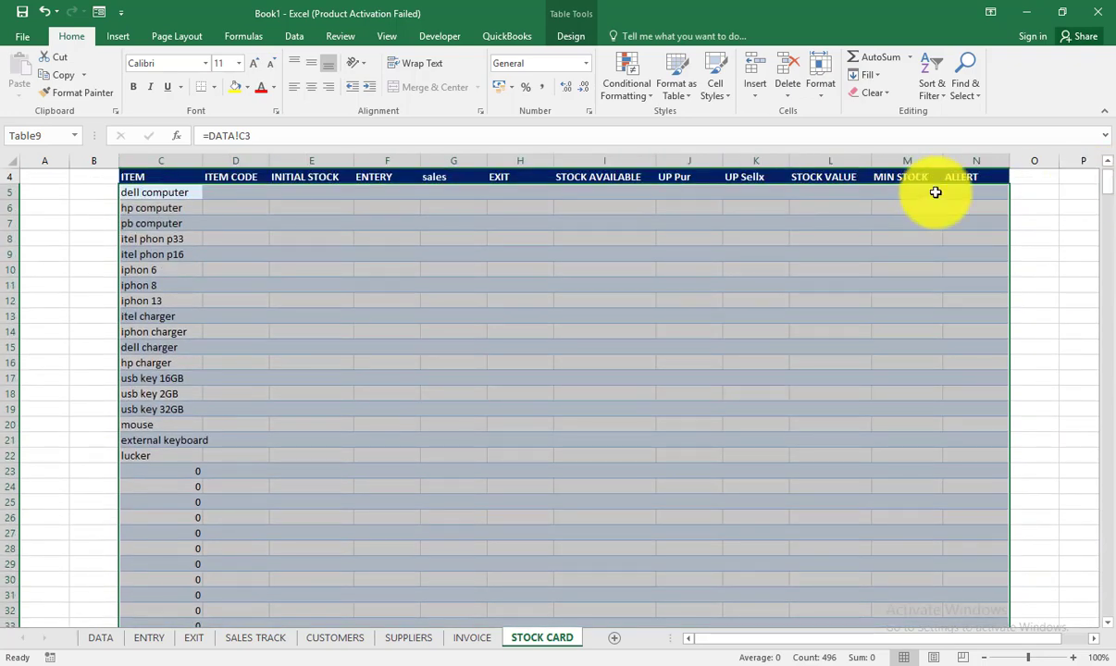
pyautogui.click(182, 483)
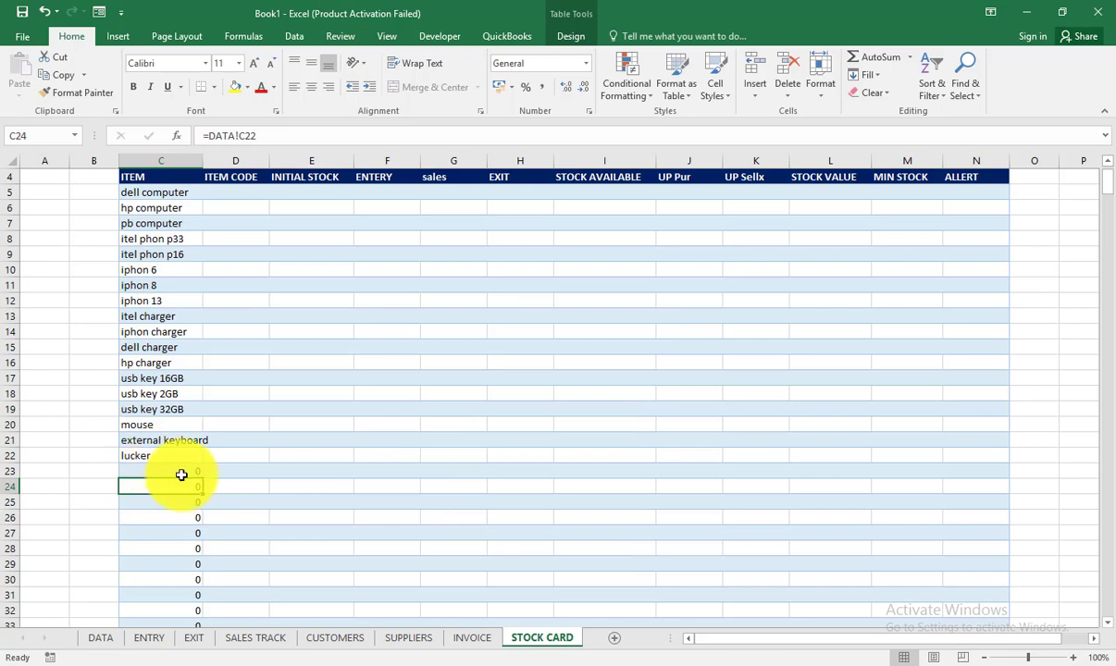
pyautogui.click(190, 473)
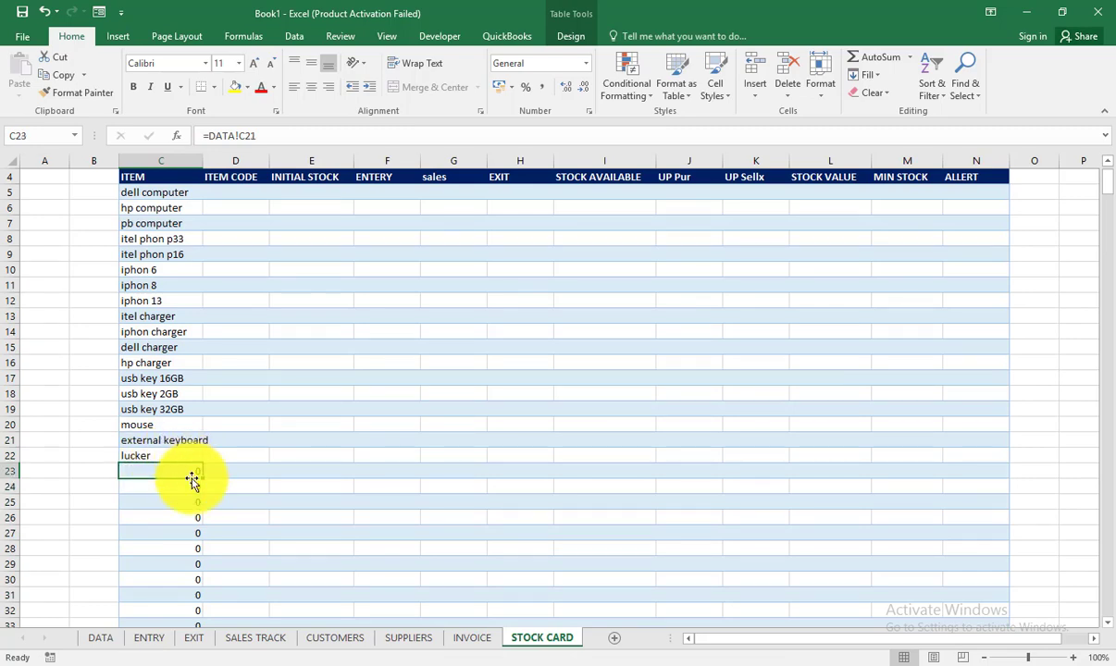
# Step: Enter MOICROPHONE as a new item name in cell C21 of the DATA sheet, below lucker
pyautogui.click(100, 640)
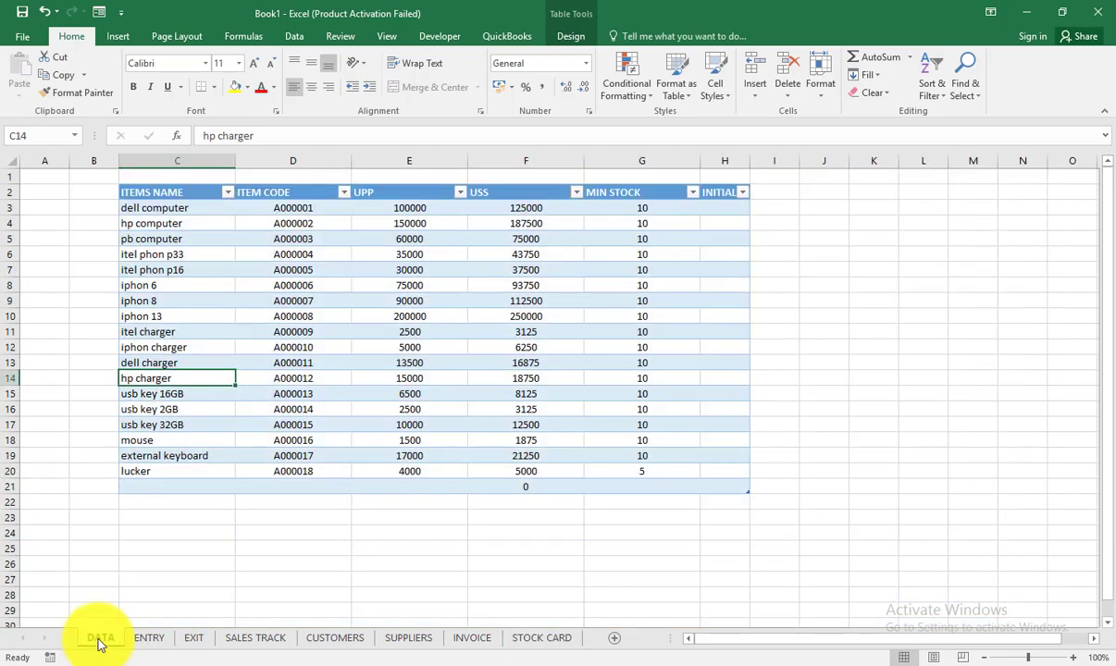
pyautogui.click(149, 487)
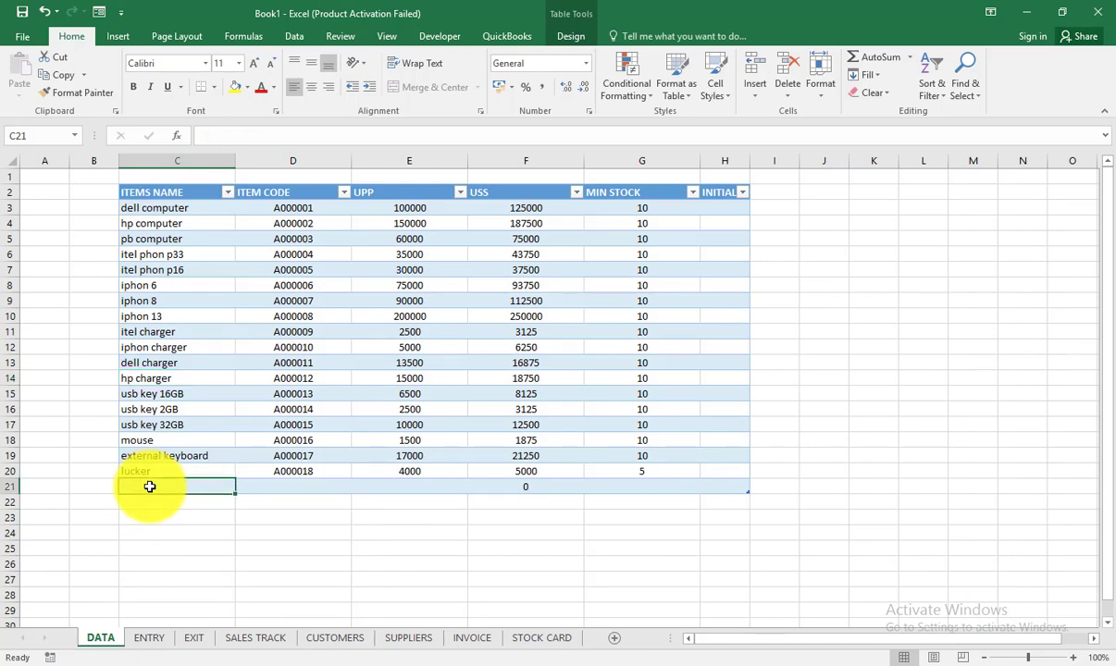
pyautogui.write('MOICROPHONE')
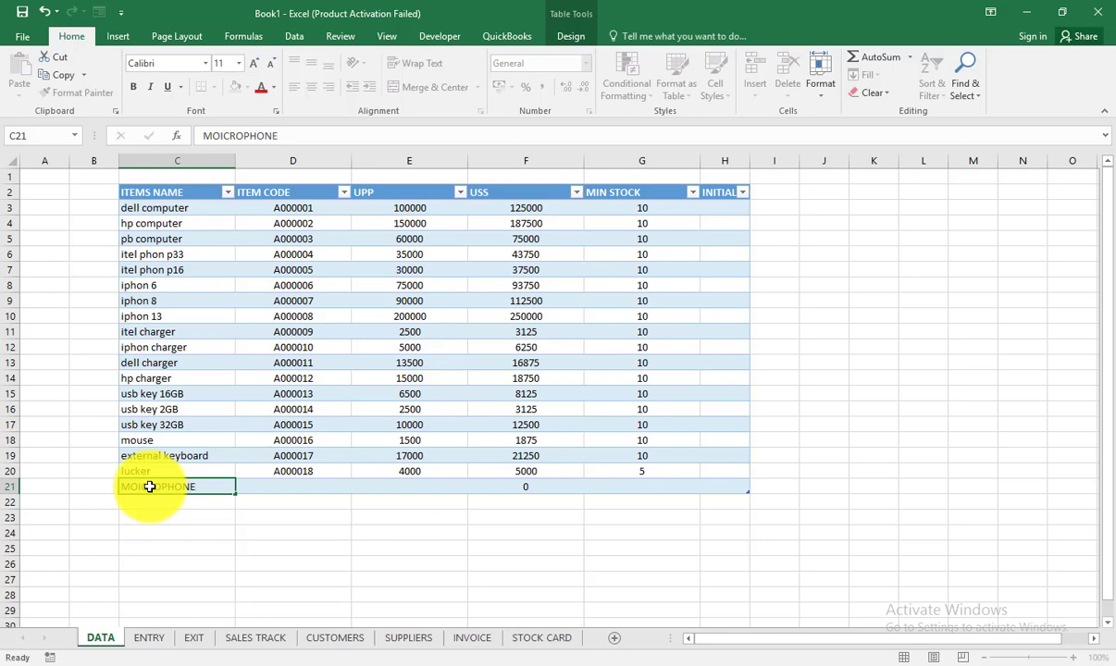
pyautogui.press('Return')
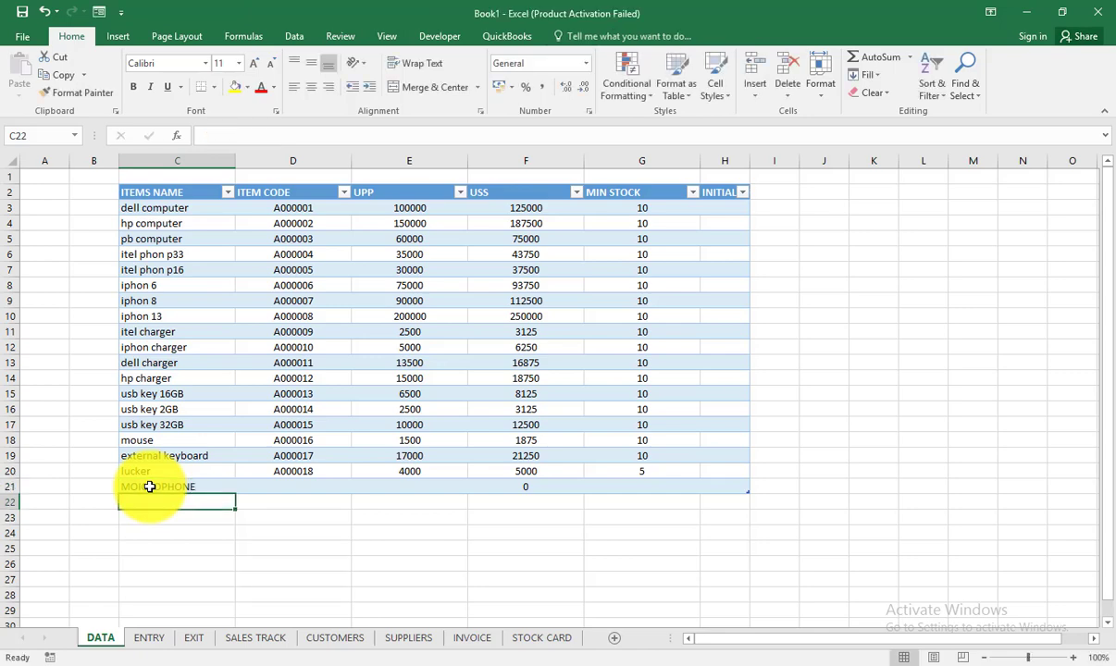
# Step: Examine the ITEM column on the STOCK CARD sheet, including the rows below the last item
pyautogui.click(544, 638)
pyautogui.click(227, 455)
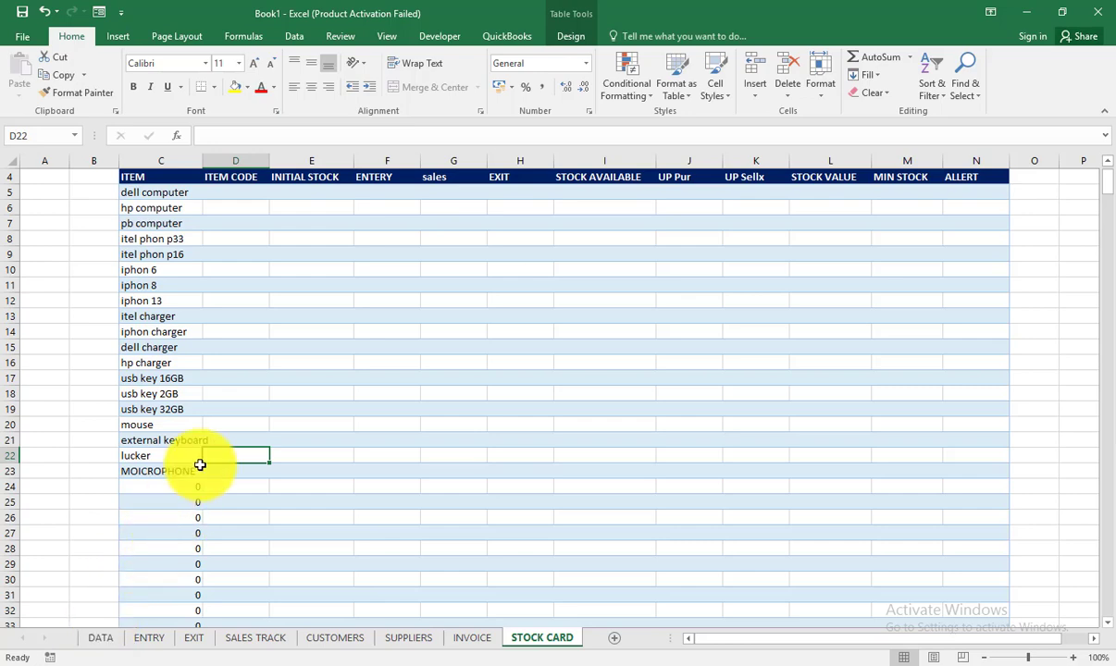
pyautogui.scroll(-5, 171, 491)
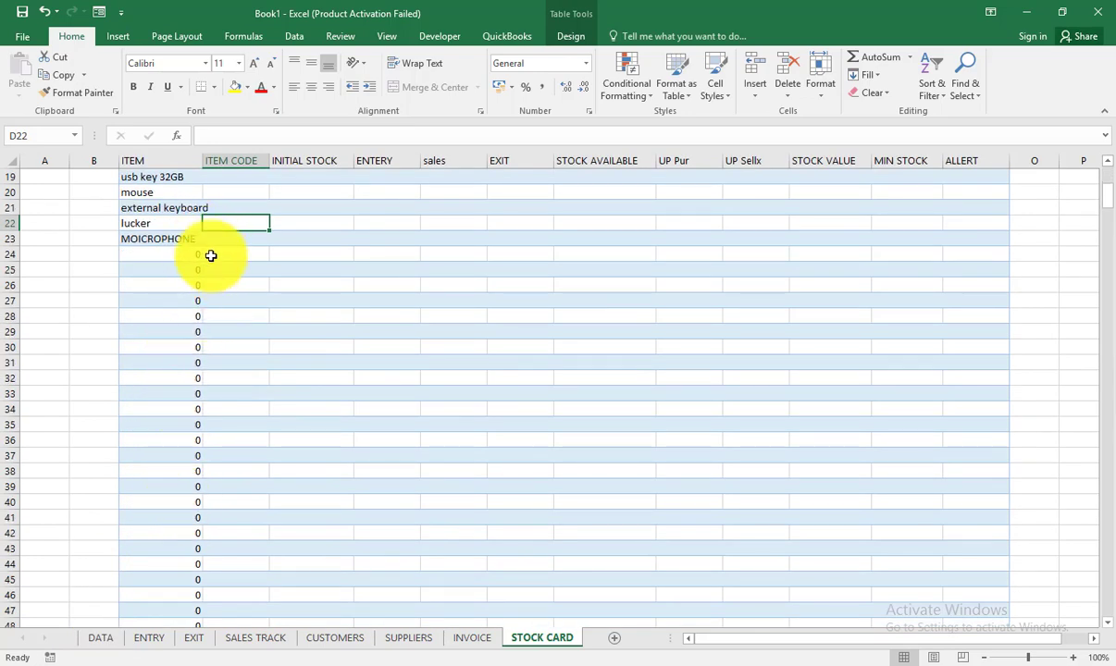
pyautogui.scroll(6, 192, 415)
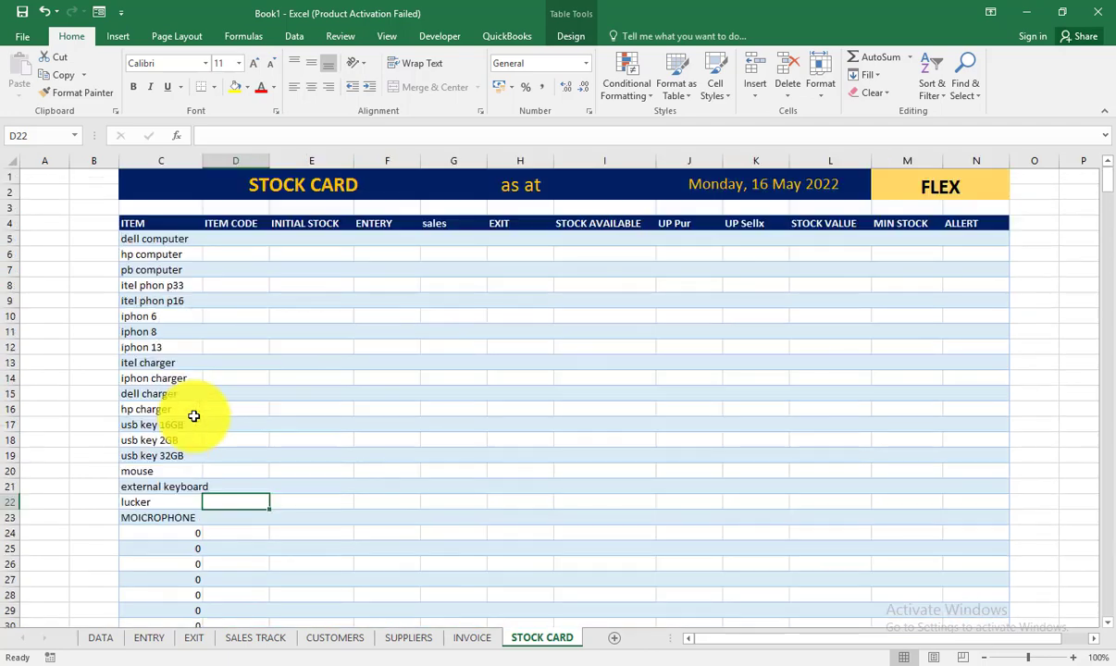
pyautogui.scroll(-5, 157, 402)
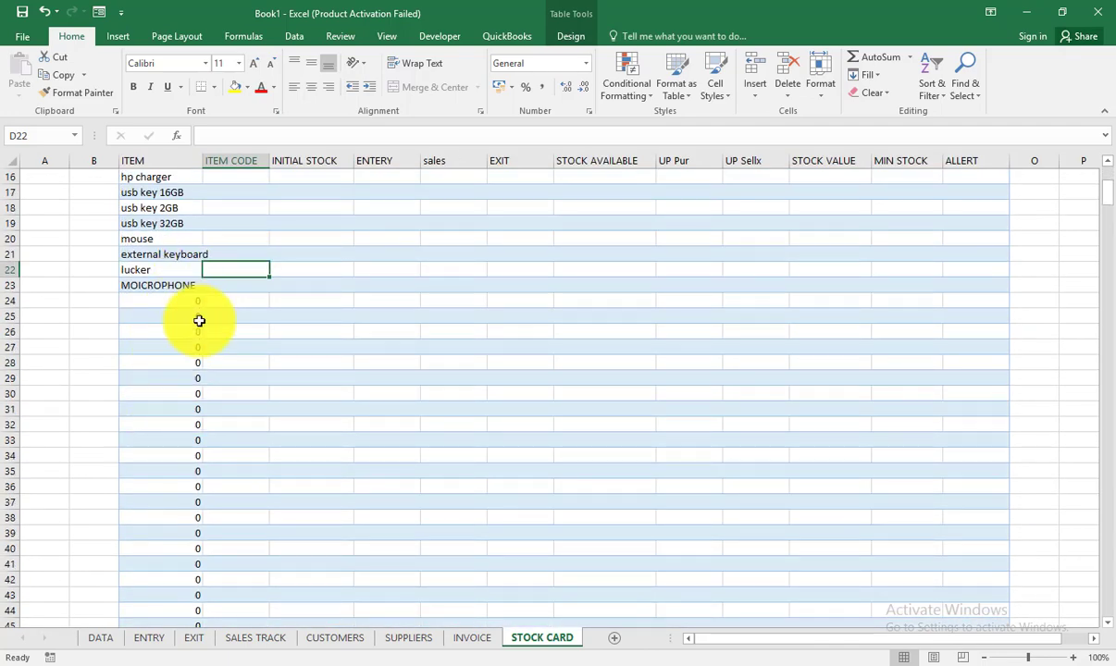
pyautogui.scroll(3, 175, 411)
pyautogui.scroll(2, 177, 410)
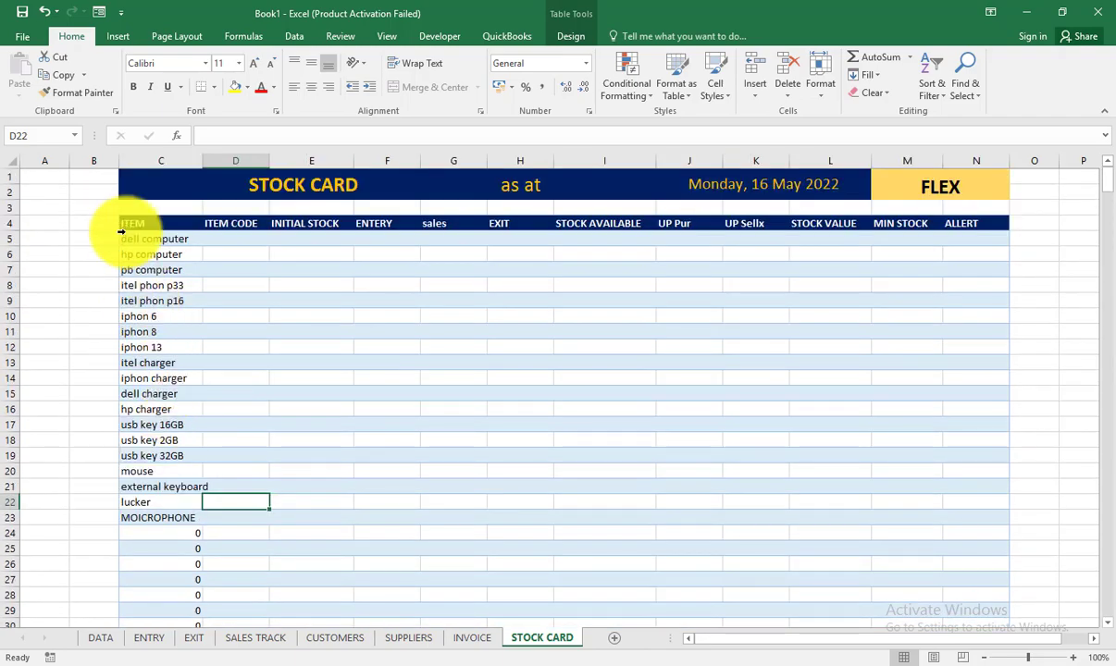
# Step: Wrap the ITEM formula in cell C5 in an IF function with the logical test DATA!C3<>""
pyautogui.click(129, 238)
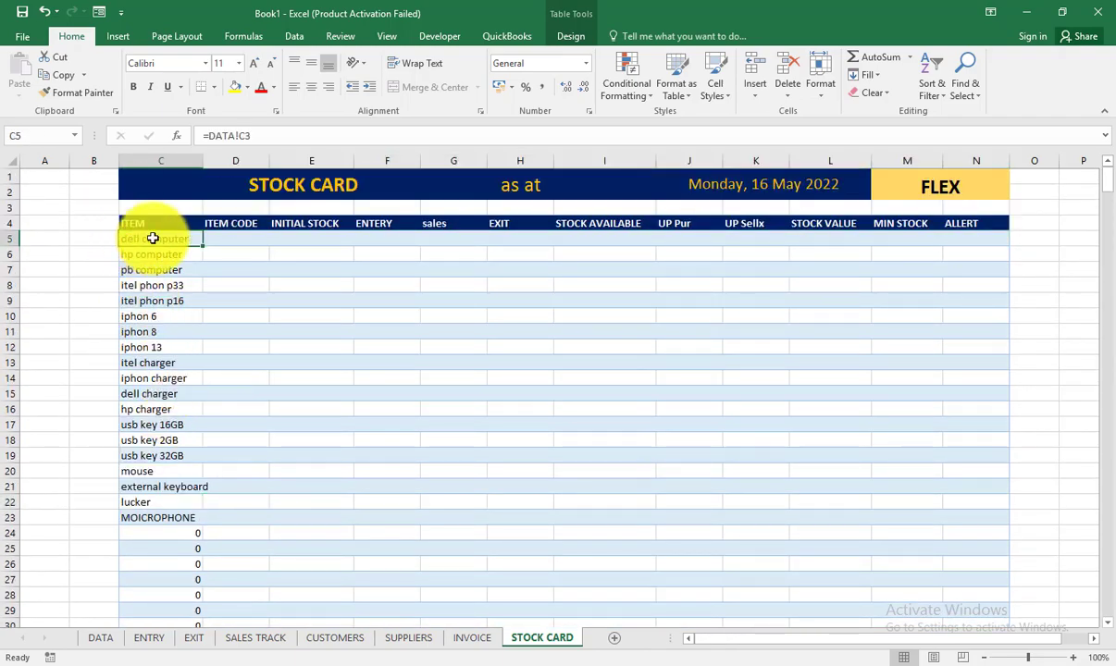
pyautogui.click(209, 136)
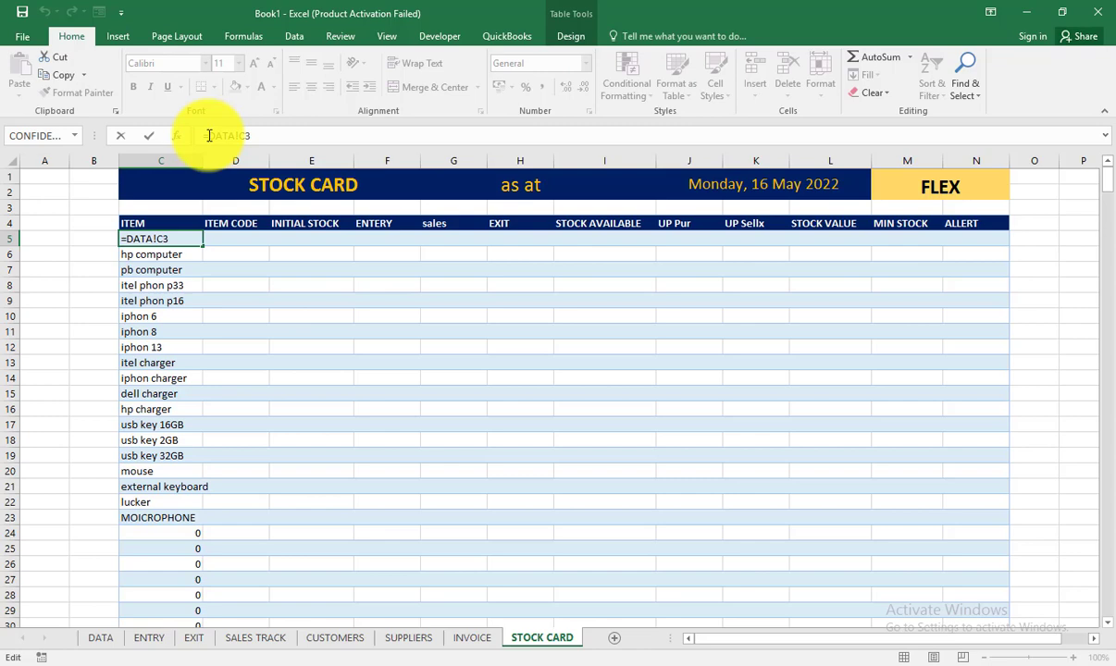
pyautogui.write('IF(')
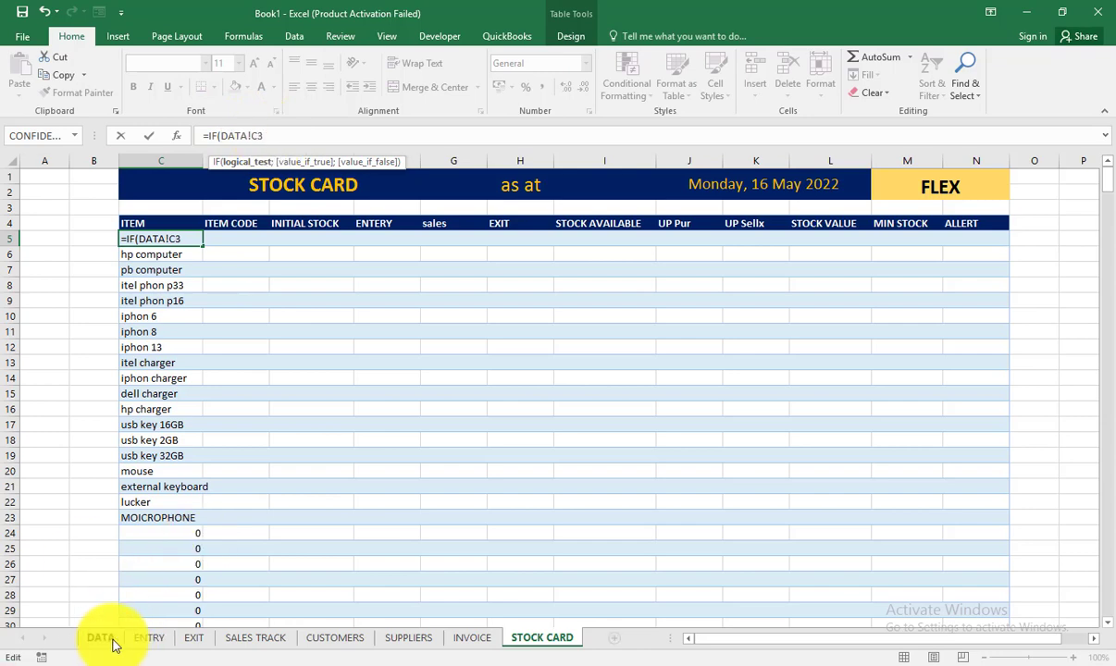
pyautogui.keyDown('shift'); pyautogui.click(277, 135); pyautogui.keyUp('shift')
pyautogui.hotkey('ctrl', 'c')
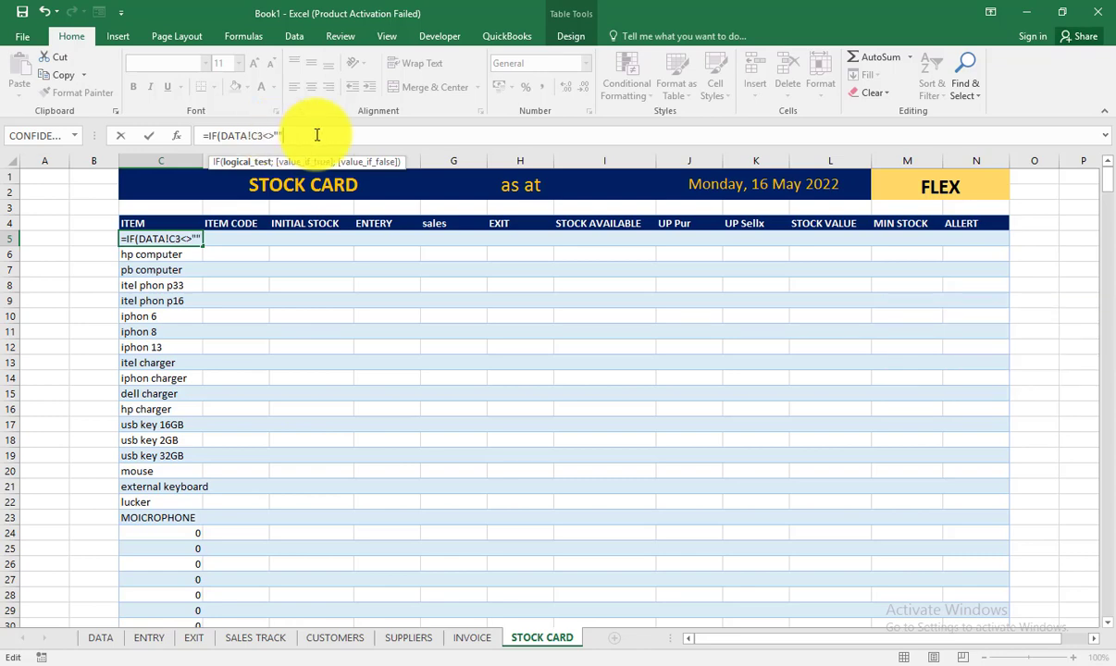
pyautogui.write(';')
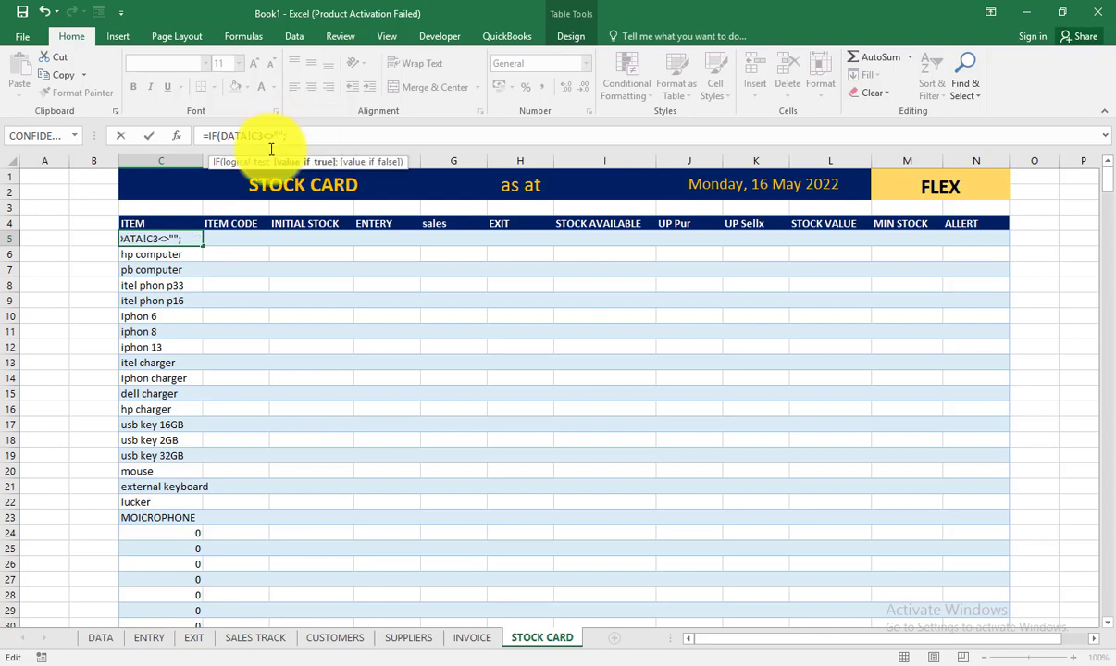
# Step: Complete the IF formula in C5 with DATA!C3 as the value if true and "" as the value if false
pyautogui.click(243, 162)
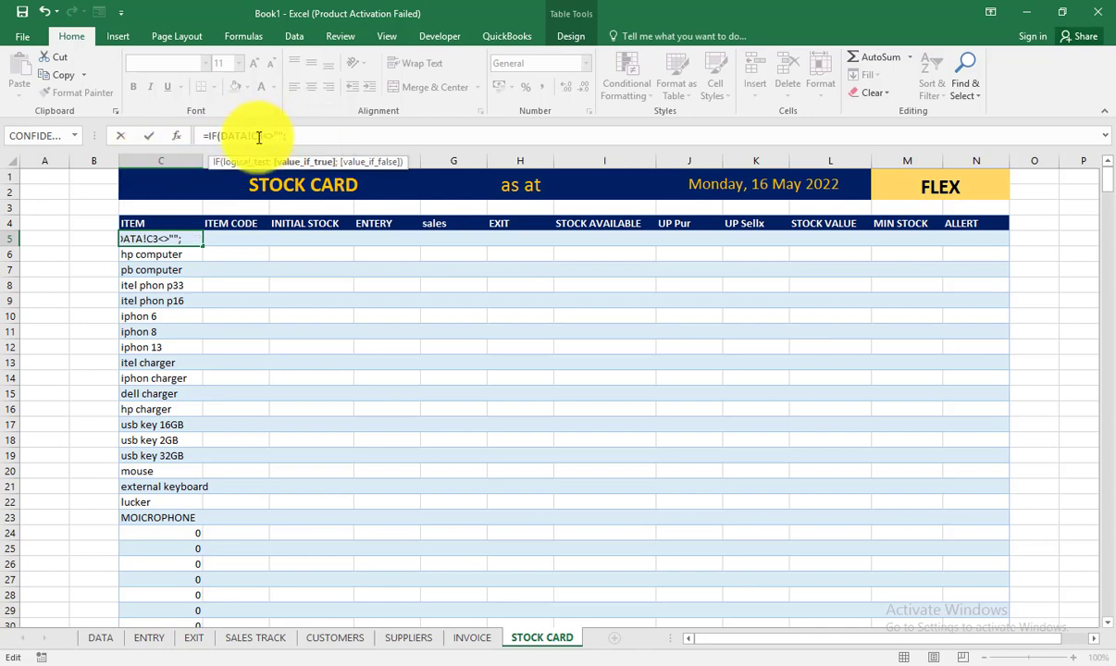
pyautogui.moveTo(262, 137); pyautogui.dragTo(222, 140)
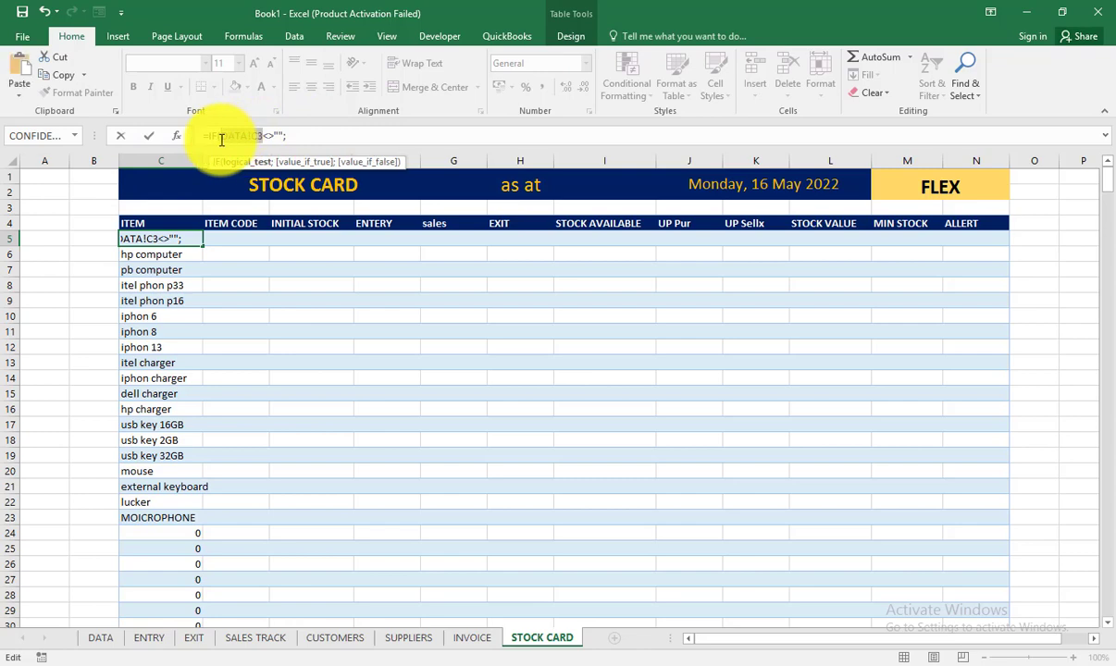
pyautogui.click(306, 134)
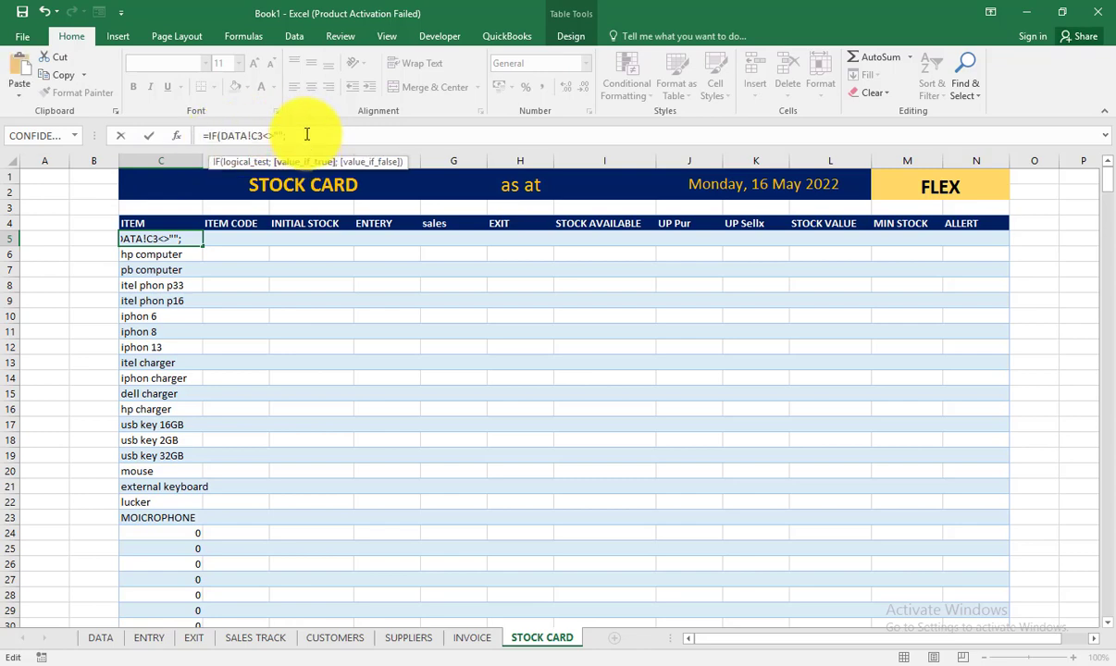
pyautogui.hotkey('ctrl', 'v')
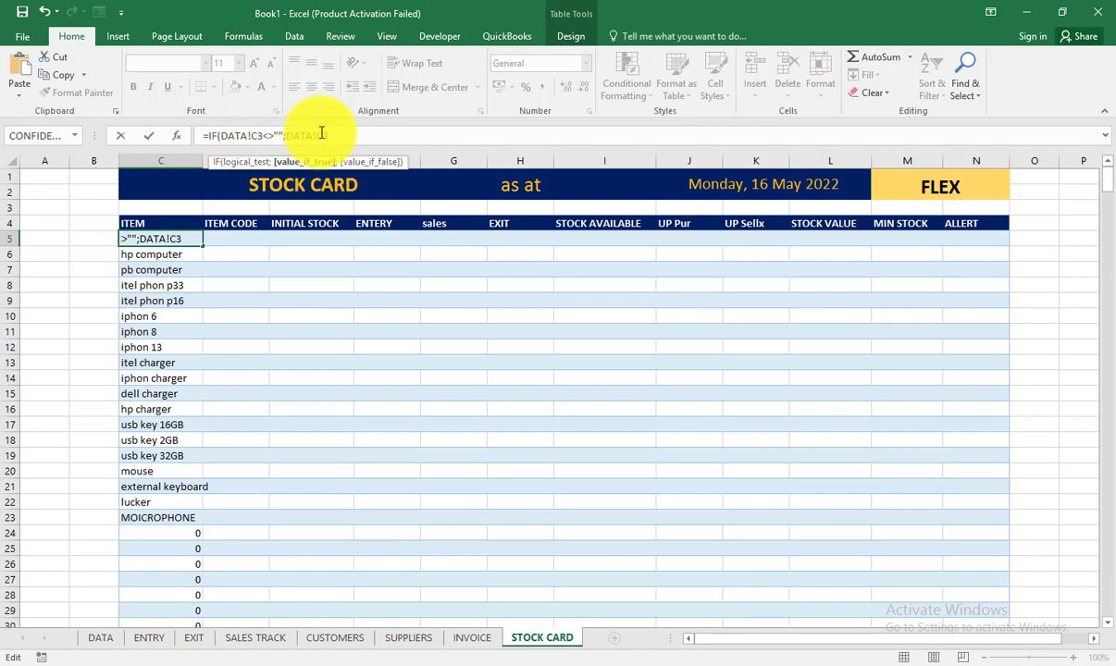
pyautogui.moveTo(331, 133); pyautogui.dragTo(286, 139)
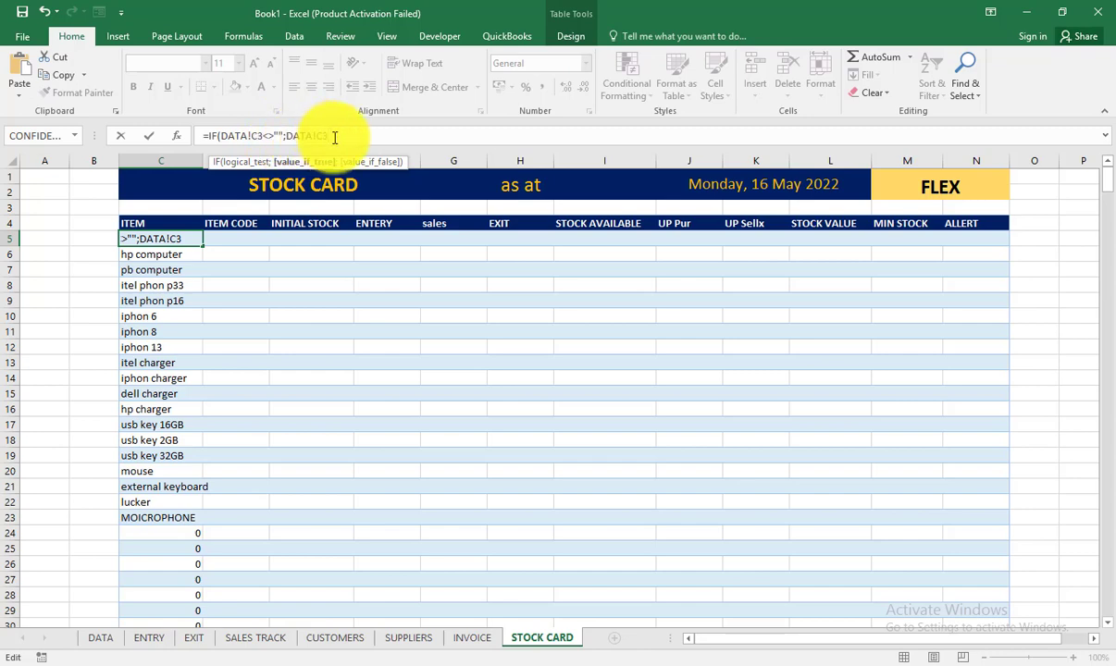
pyautogui.write(';')
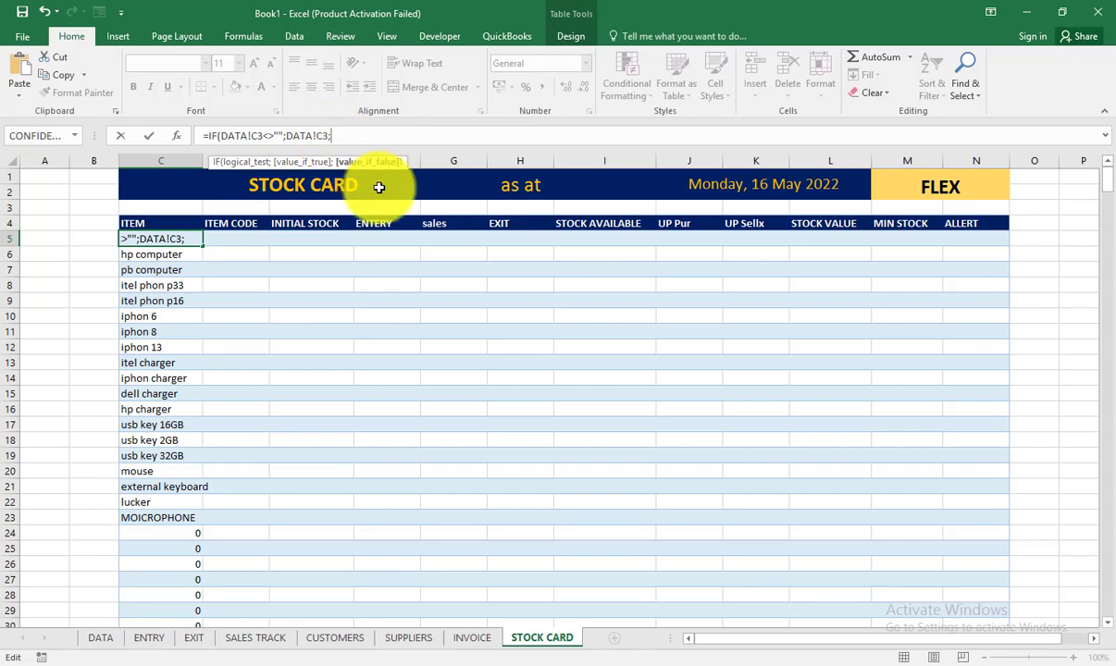
pyautogui.write('33')
pyautogui.press('BackSpace')
pyautogui.press('BackSpace')
pyautogui.write('"")')
pyautogui.press('Return')
# Step: Compare the item list on the STOCK CARD sheet with the DATA sheet, including the rows below the last item
pyautogui.scroll(-3, 179, 537)
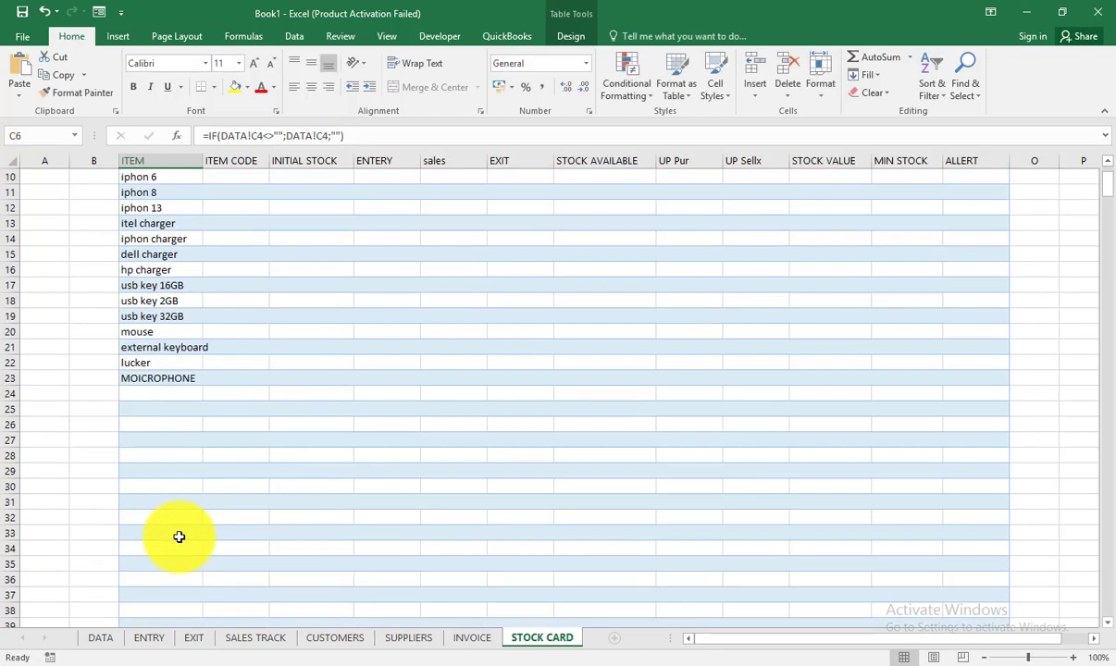
pyautogui.scroll(-1, 178, 537)
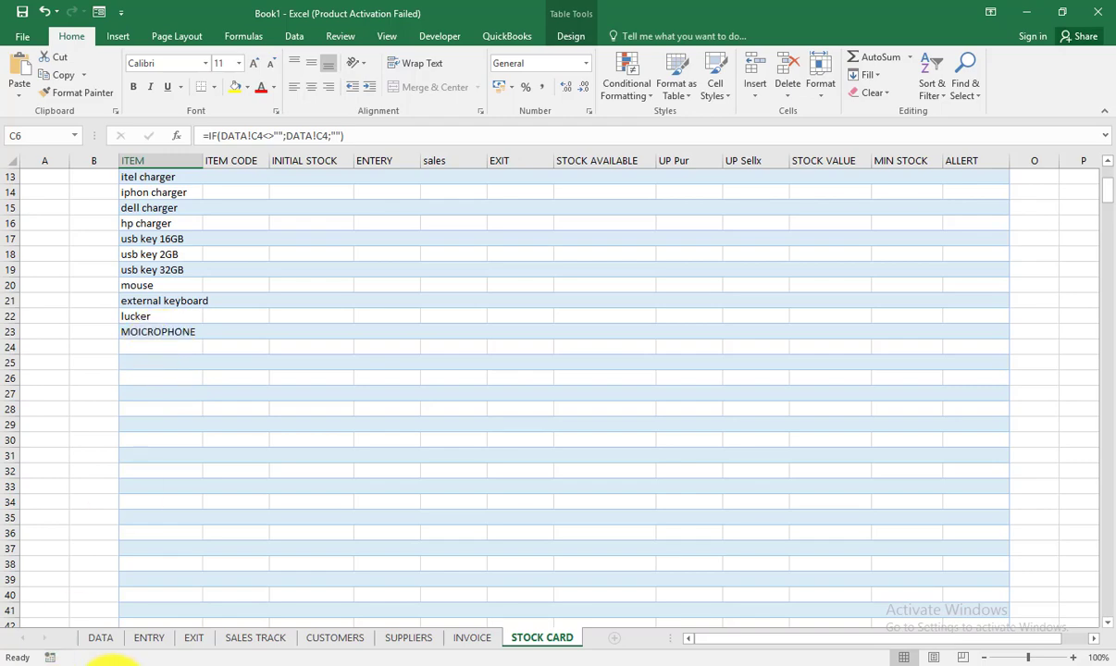
pyautogui.click(100, 637)
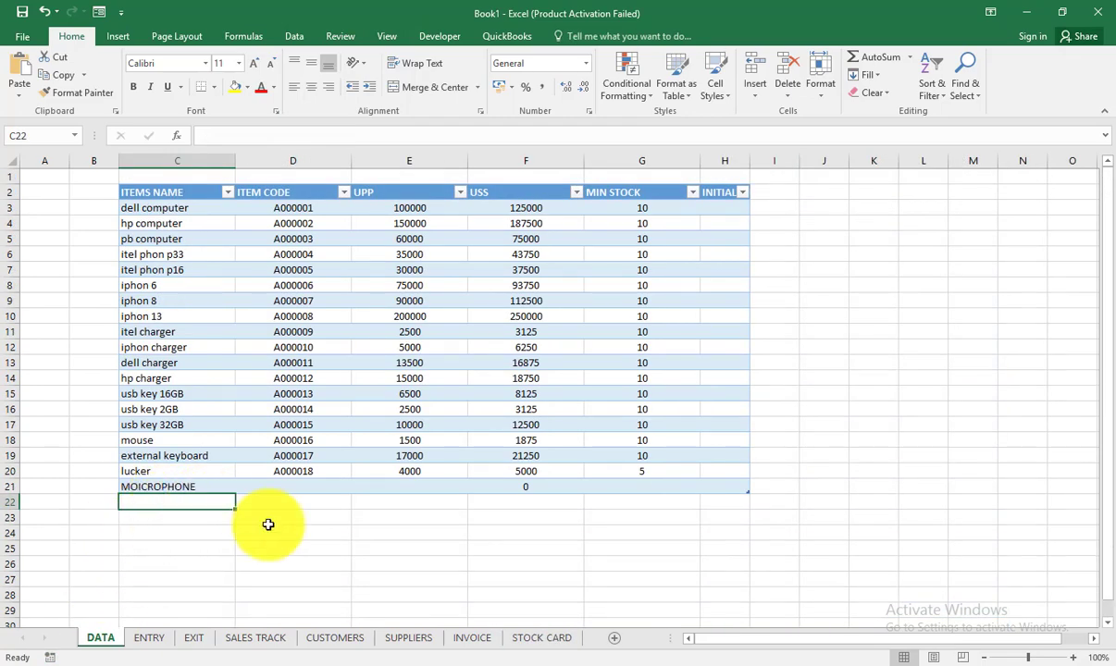
pyautogui.click(539, 638)
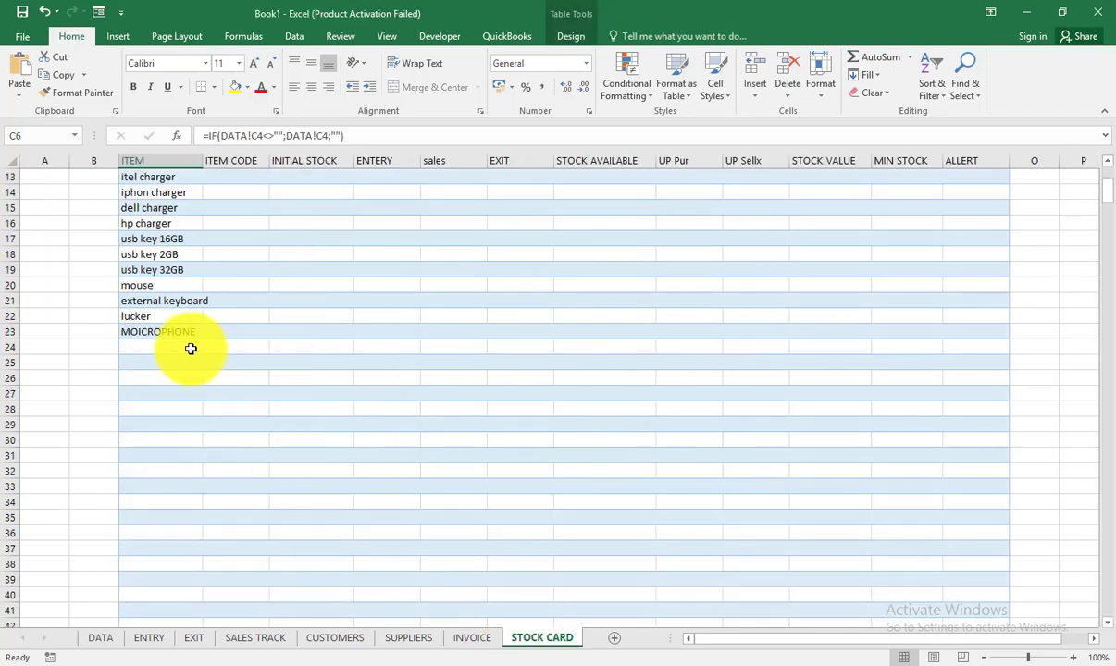
pyautogui.click(191, 349)
pyautogui.scroll(4, 212, 331)
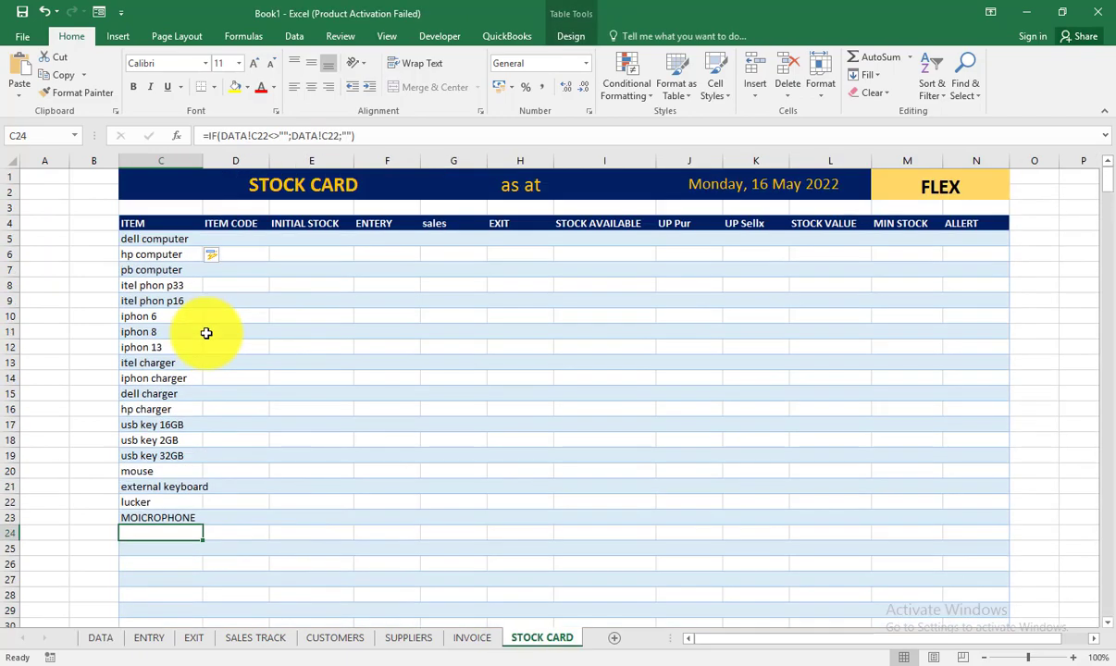
pyautogui.click(95, 638)
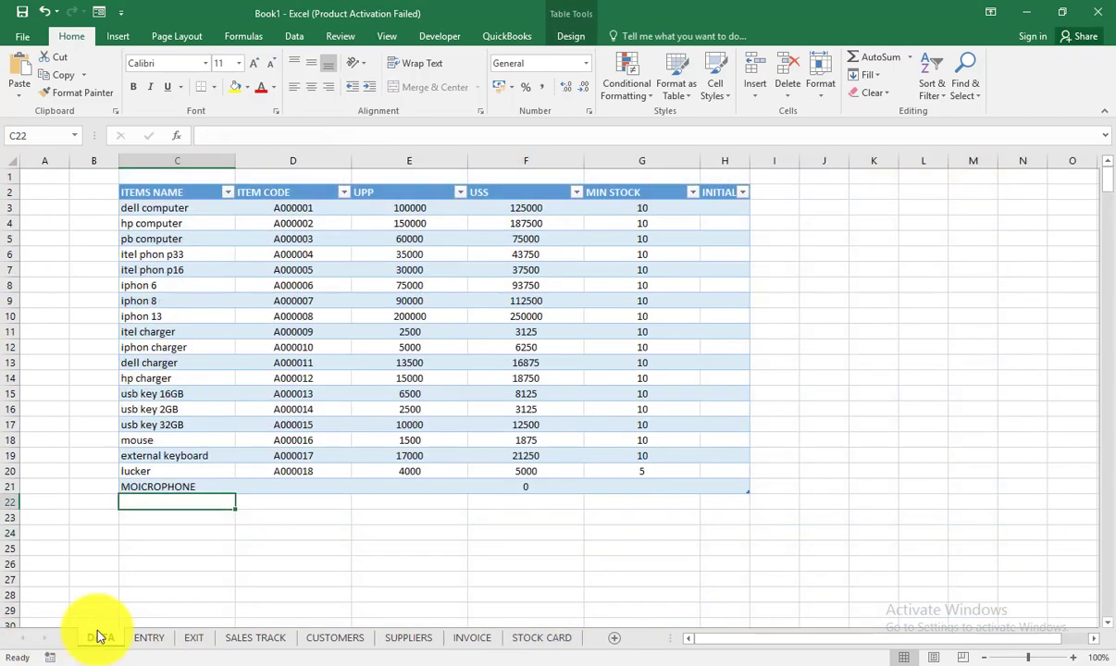
pyautogui.click(179, 457)
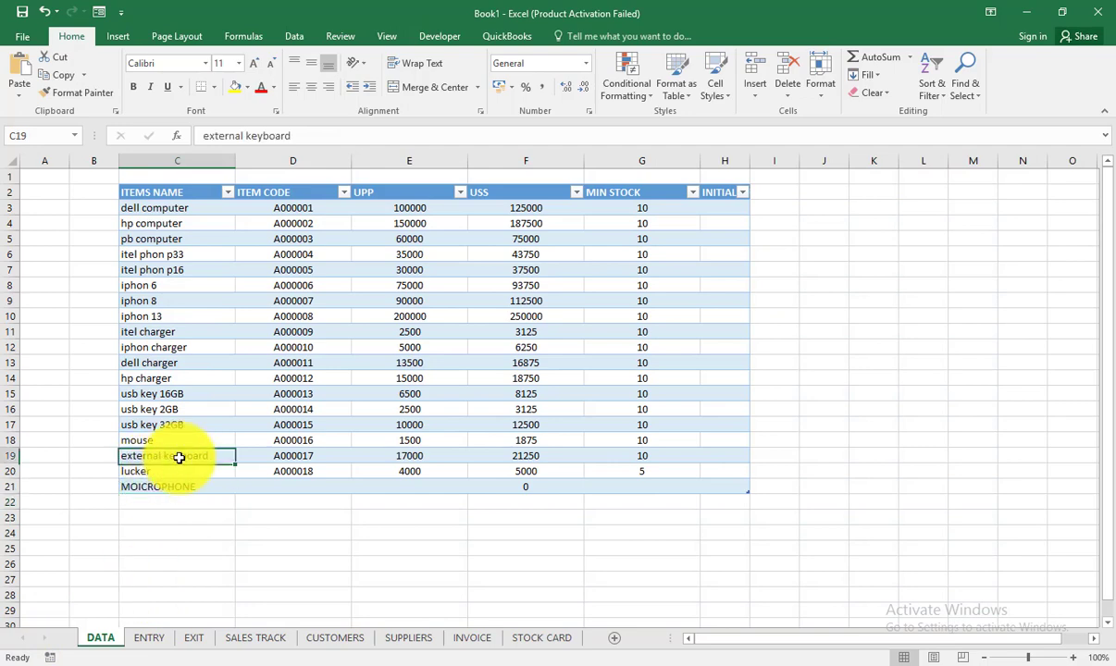
pyautogui.click(546, 638)
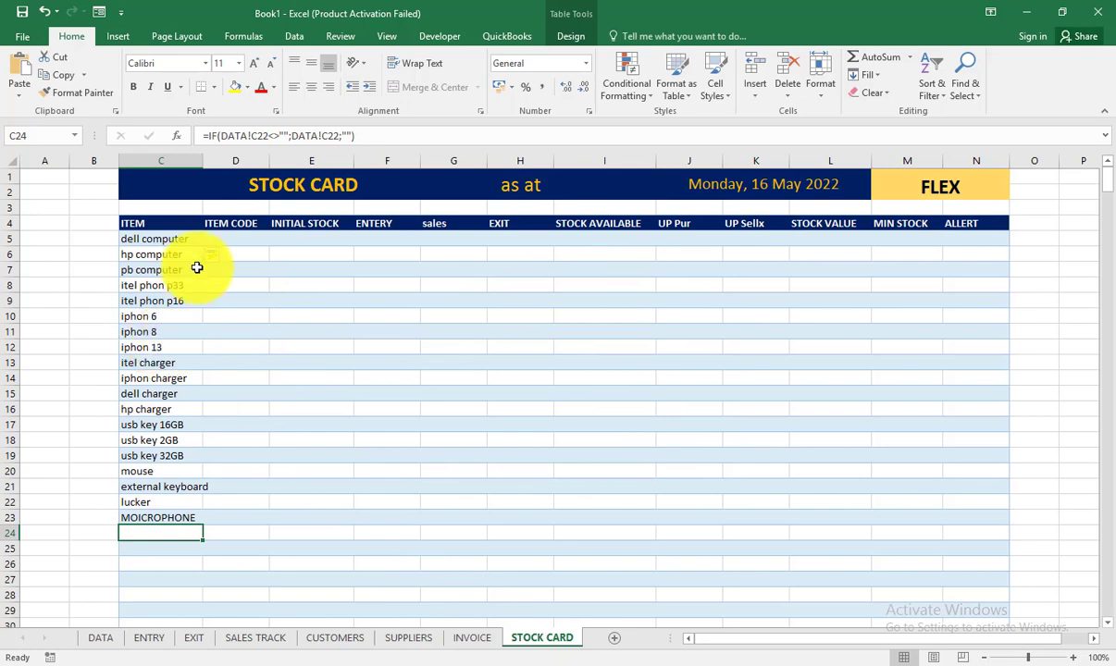
pyautogui.click(241, 239)
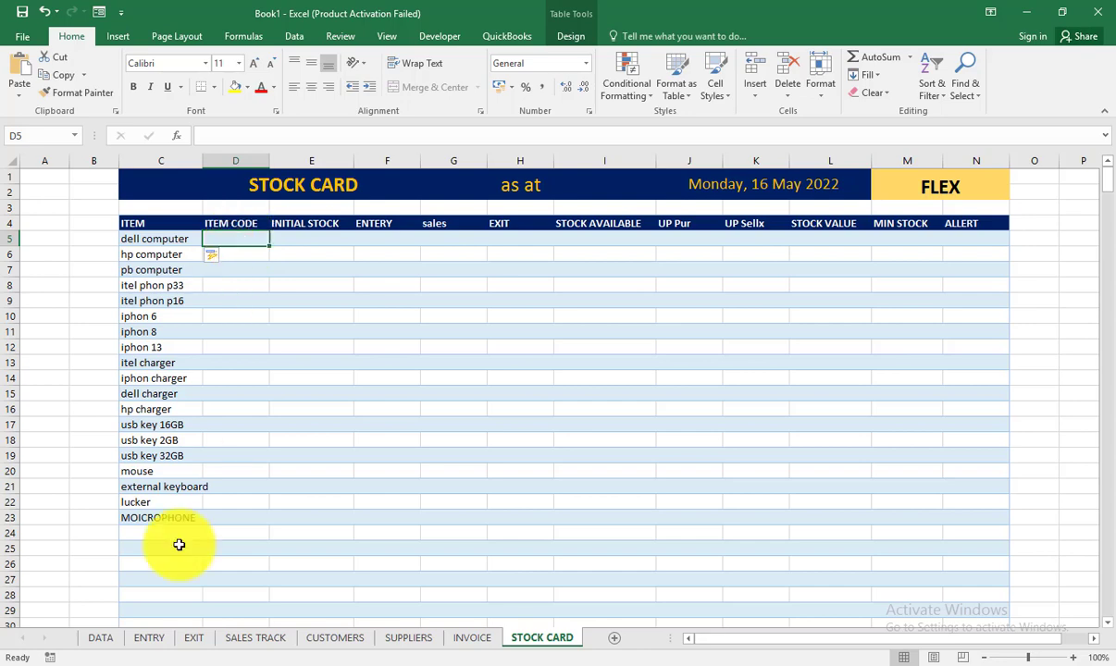
pyautogui.click(98, 639)
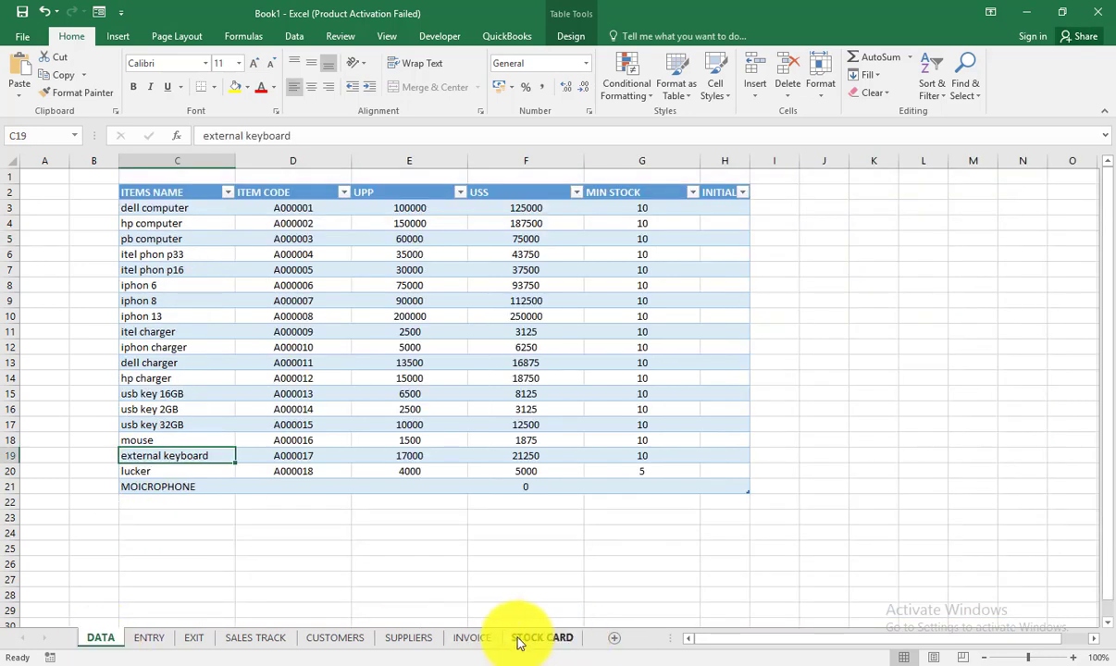
pyautogui.click(537, 638)
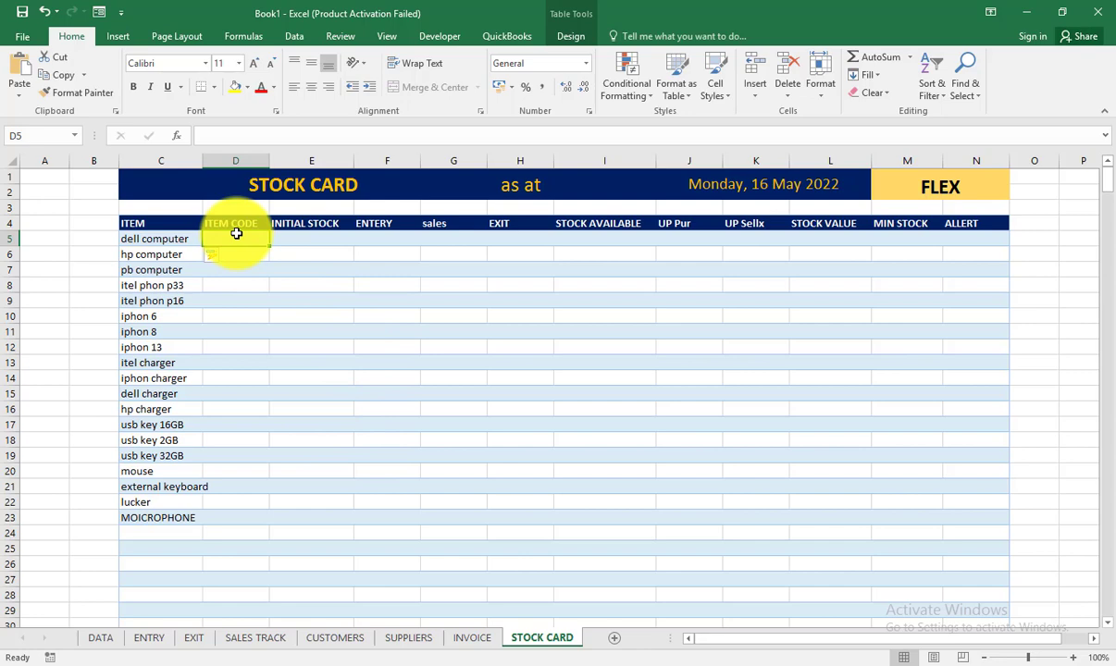
# Step: Begin an IFERROR formula around a VLOOKUP in ITEM CODE cell D5, using the row's ITEM as the lookup value
pyautogui.click(160, 244)
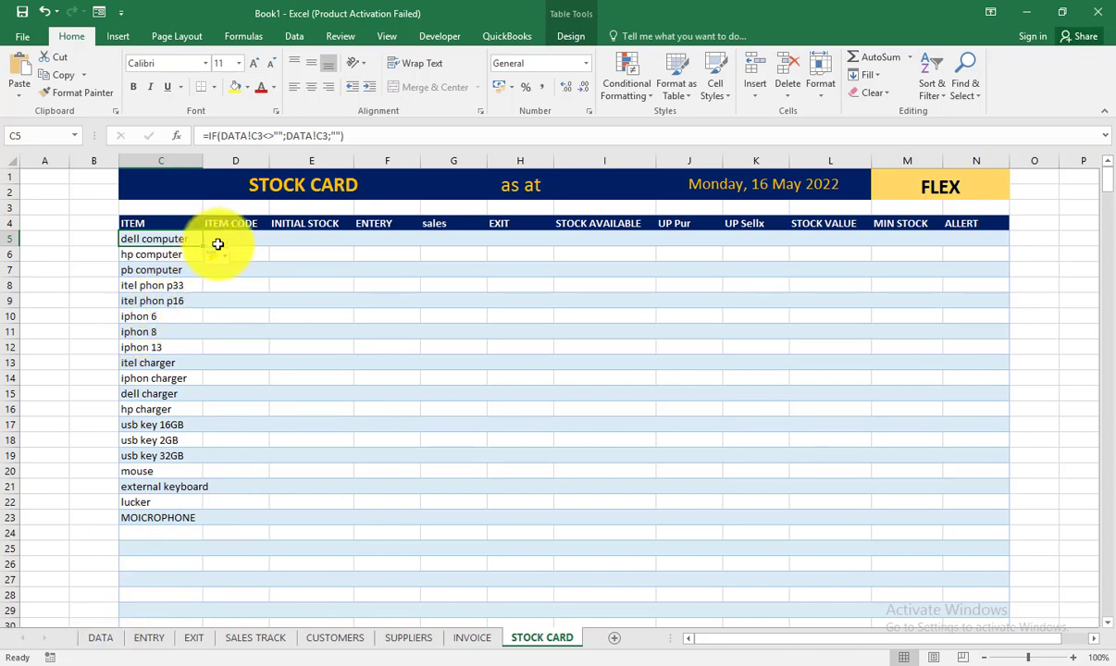
pyautogui.click(238, 238)
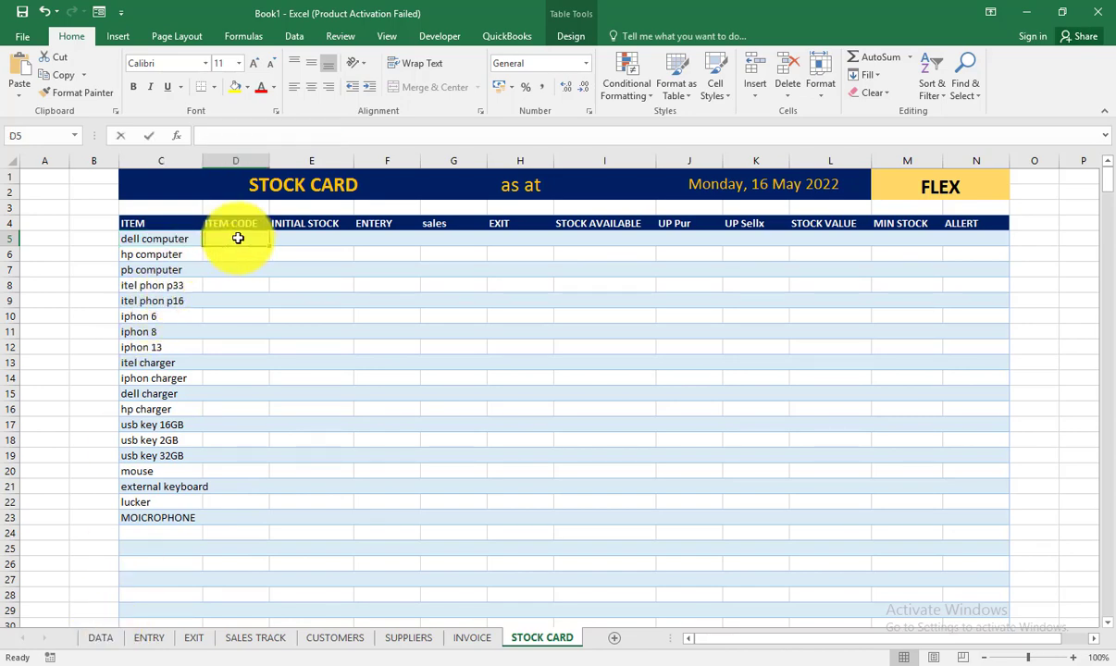
pyautogui.write('=IF')
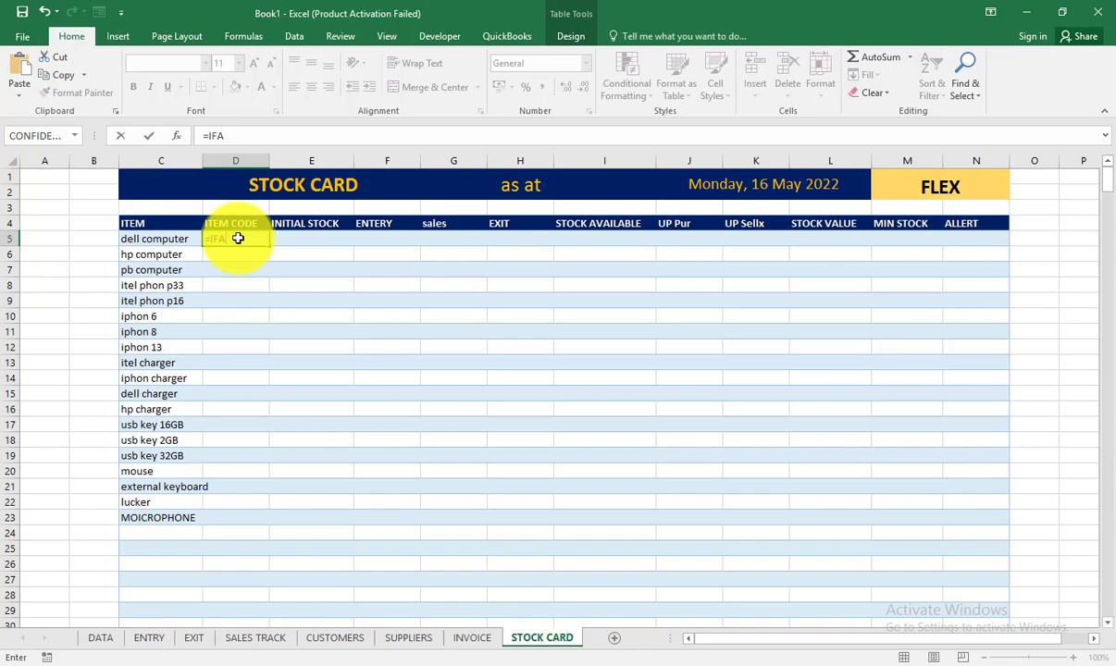
pyautogui.press('Down')
pyautogui.press('Tab')
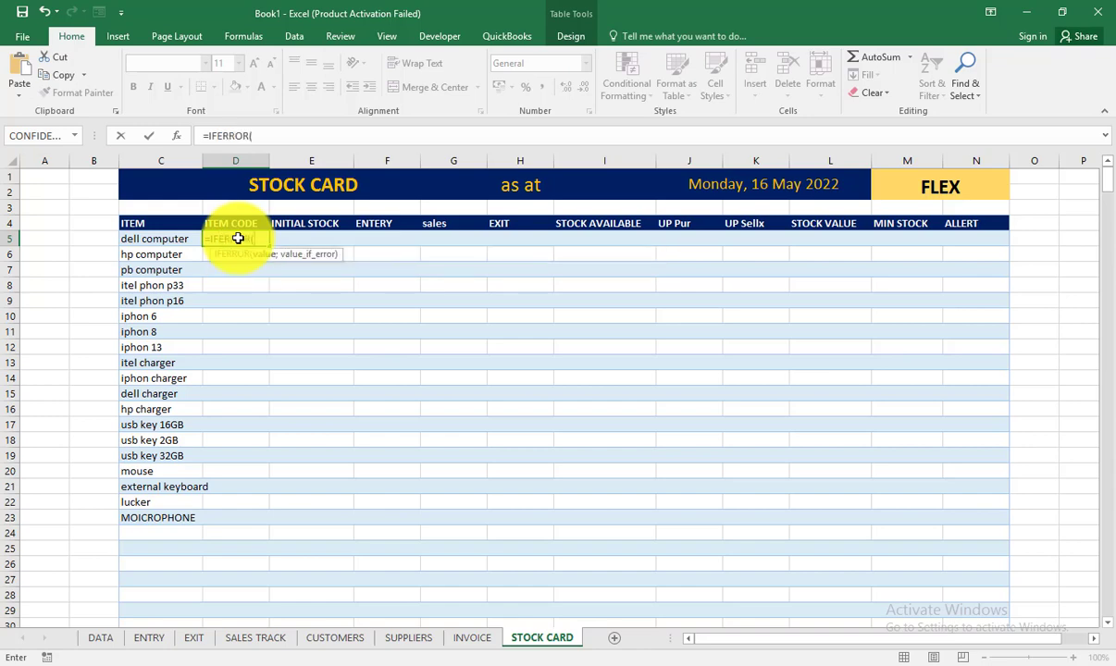
pyautogui.write('VLOO')
pyautogui.press('Tab')
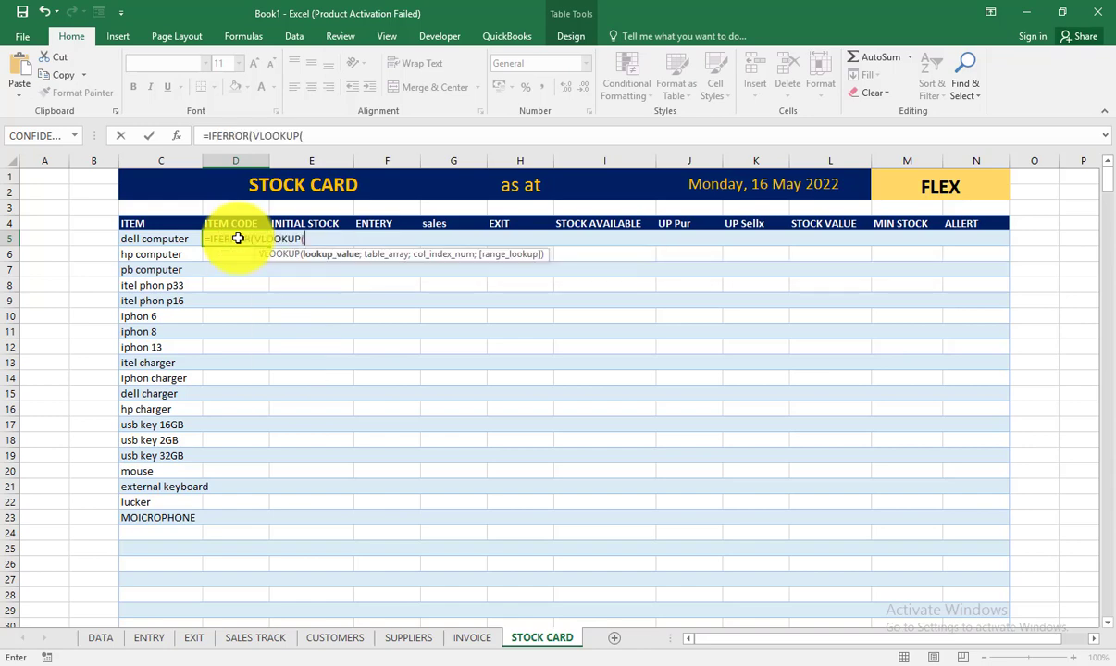
pyautogui.click(166, 238)
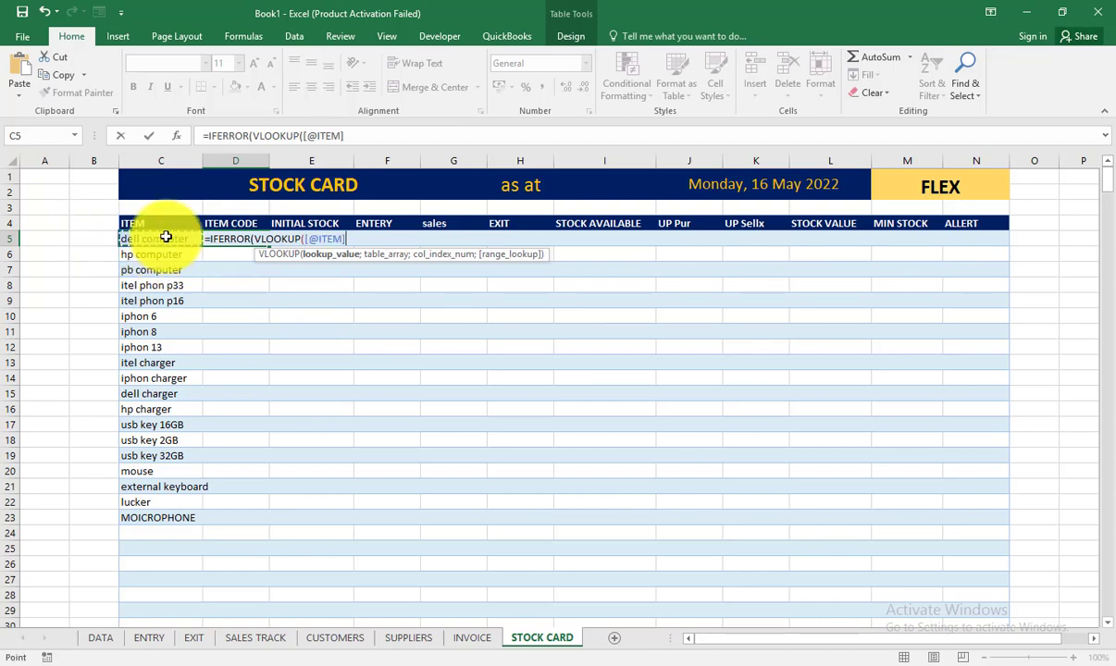
pyautogui.write(';')
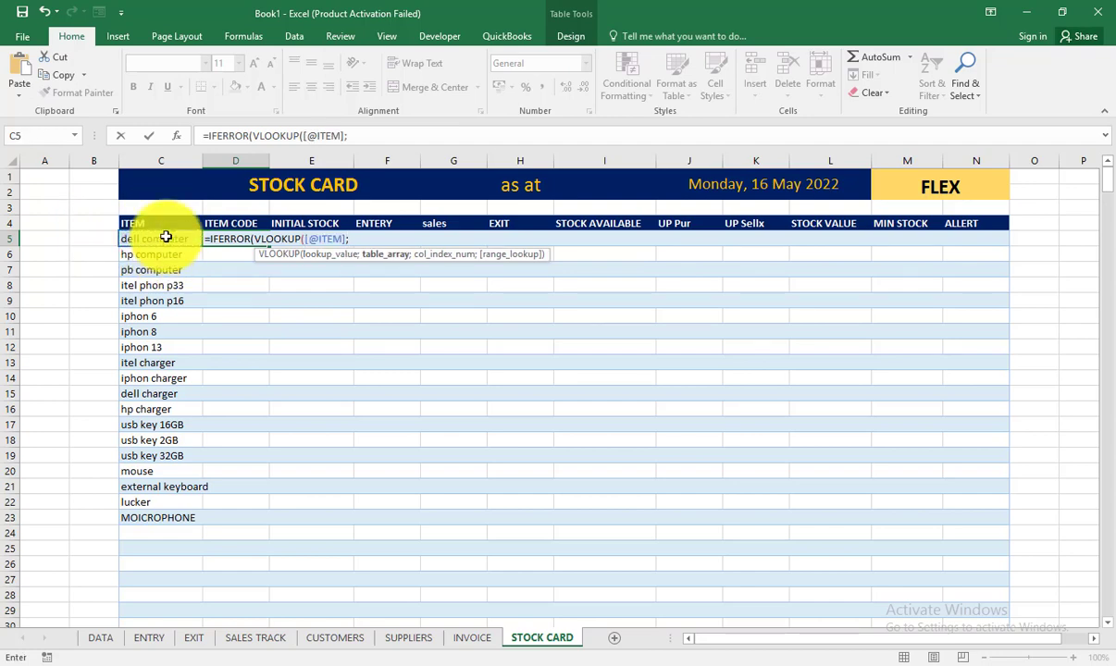
# Step: Complete the D5 lookup with Table1 from the DATA sheet, column index 2, exact match 0, and "" as the value if error
pyautogui.click(102, 637)
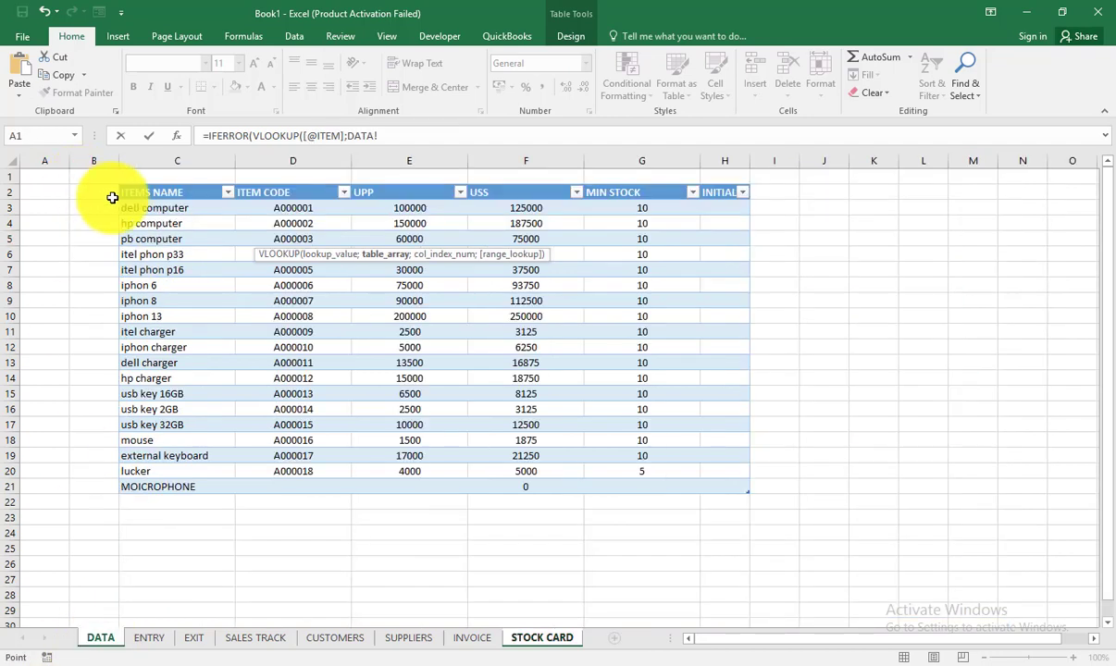
pyautogui.click(125, 189)
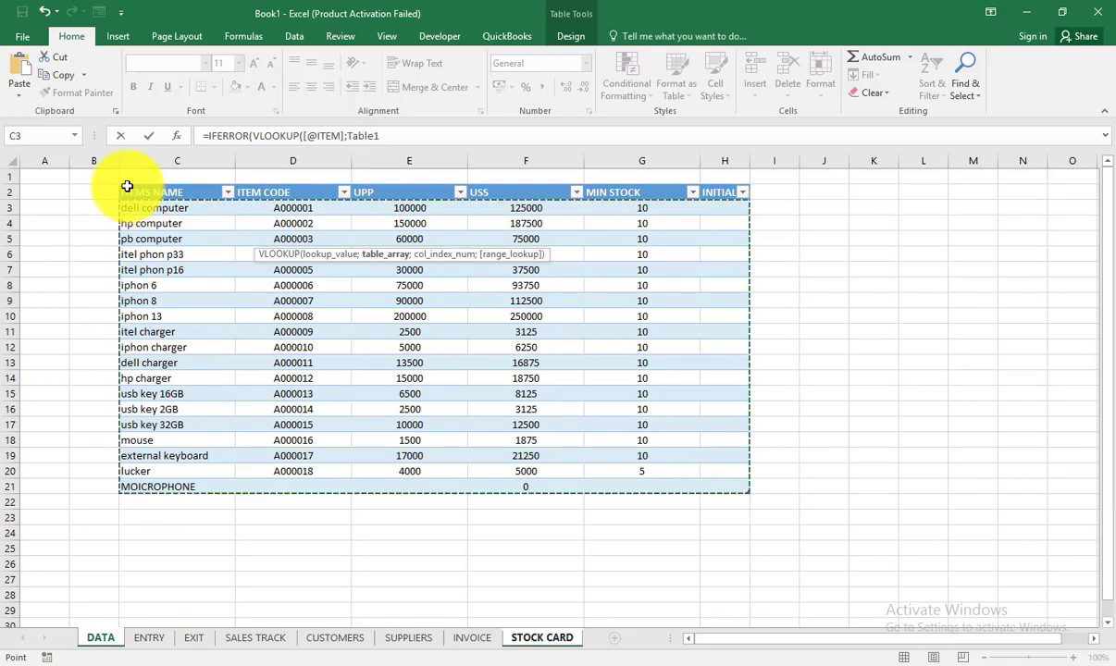
pyautogui.write(';')
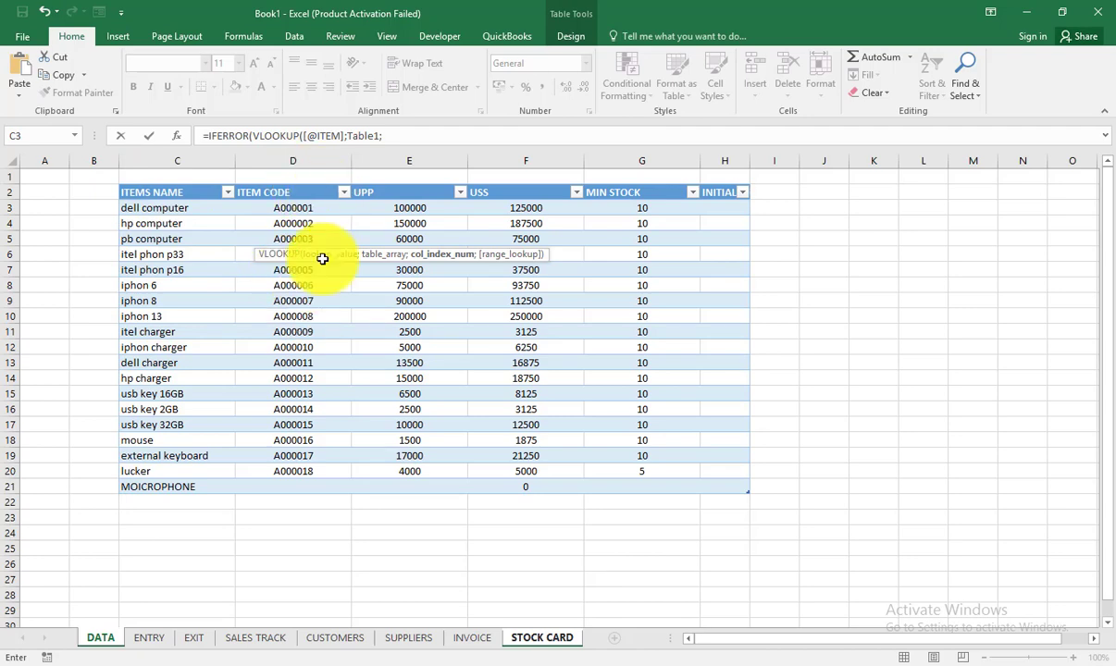
pyautogui.click(387, 138)
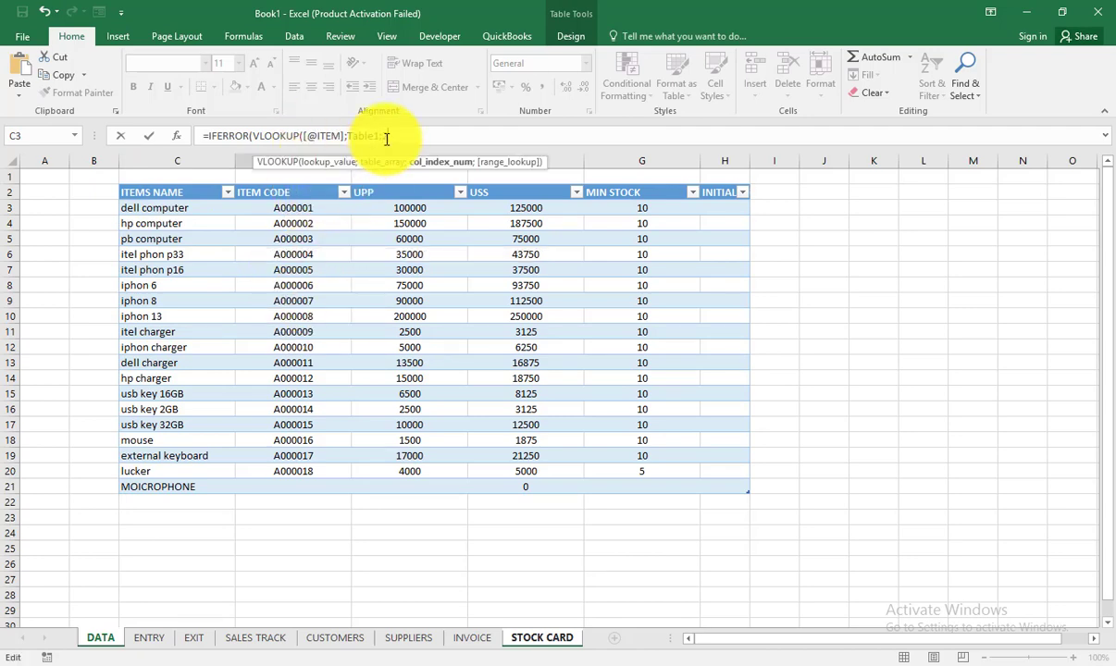
pyautogui.write('2;')
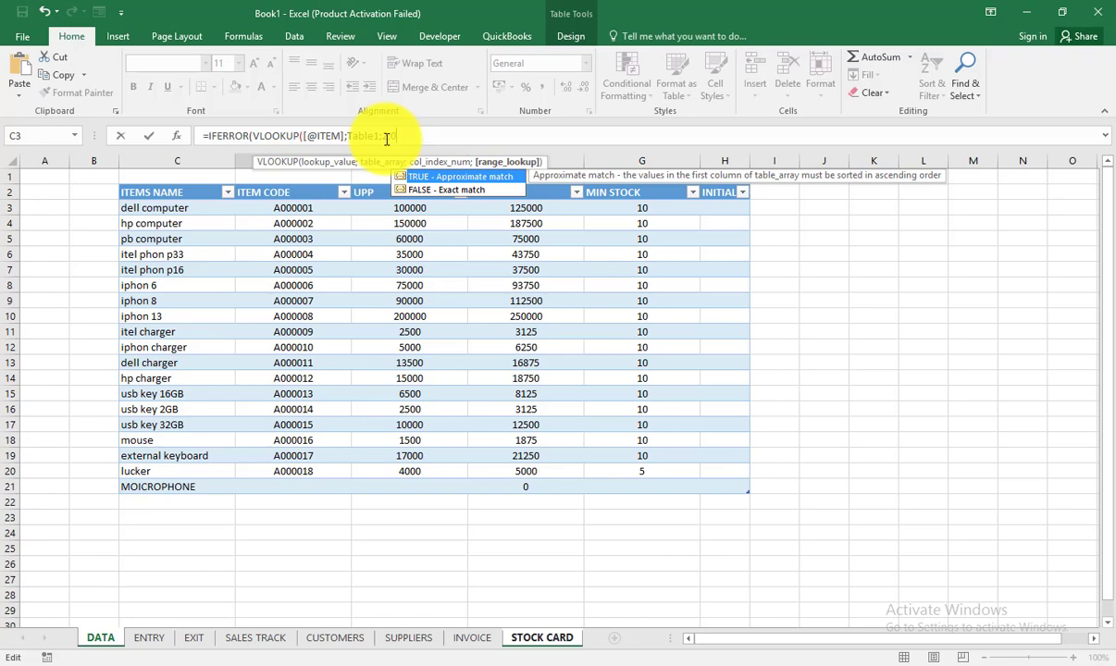
pyautogui.write('0);')
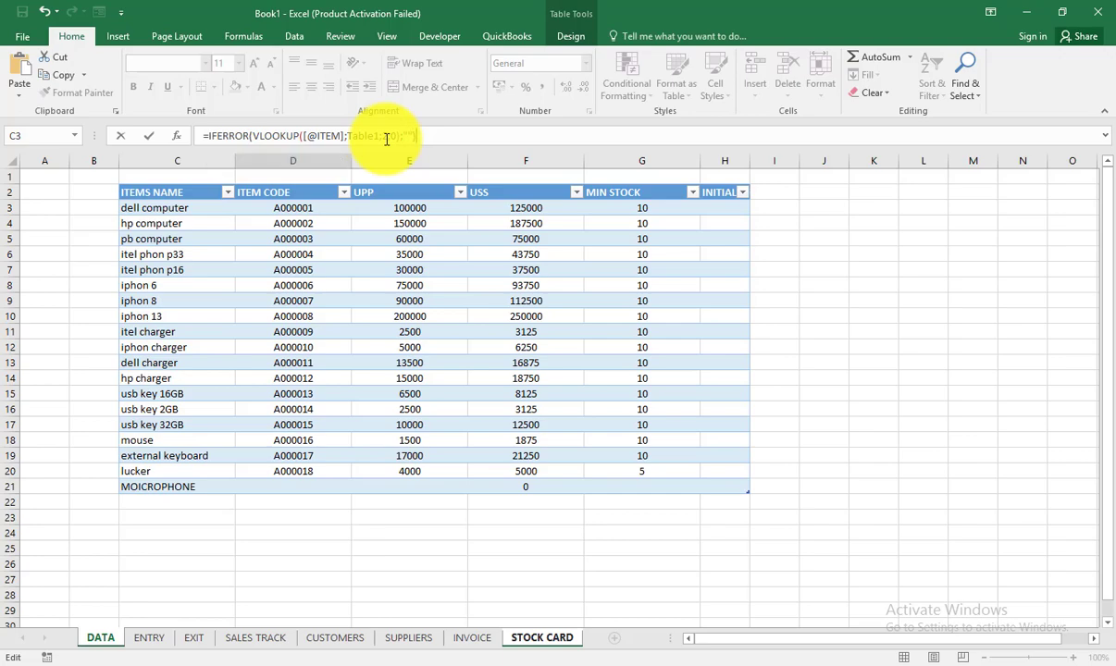
pyautogui.press('Return')
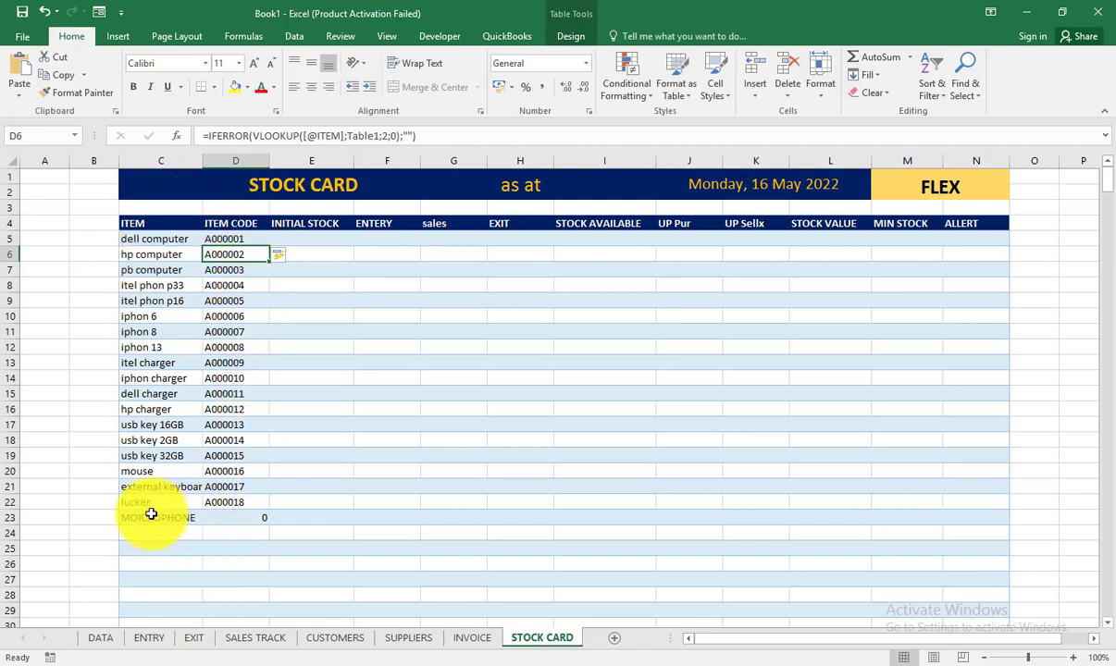
# Step: Check the ITEM CODE cell for MOICROPHONE on the DATA sheet and return to the STOCK CARD sheet
pyautogui.click(101, 640)
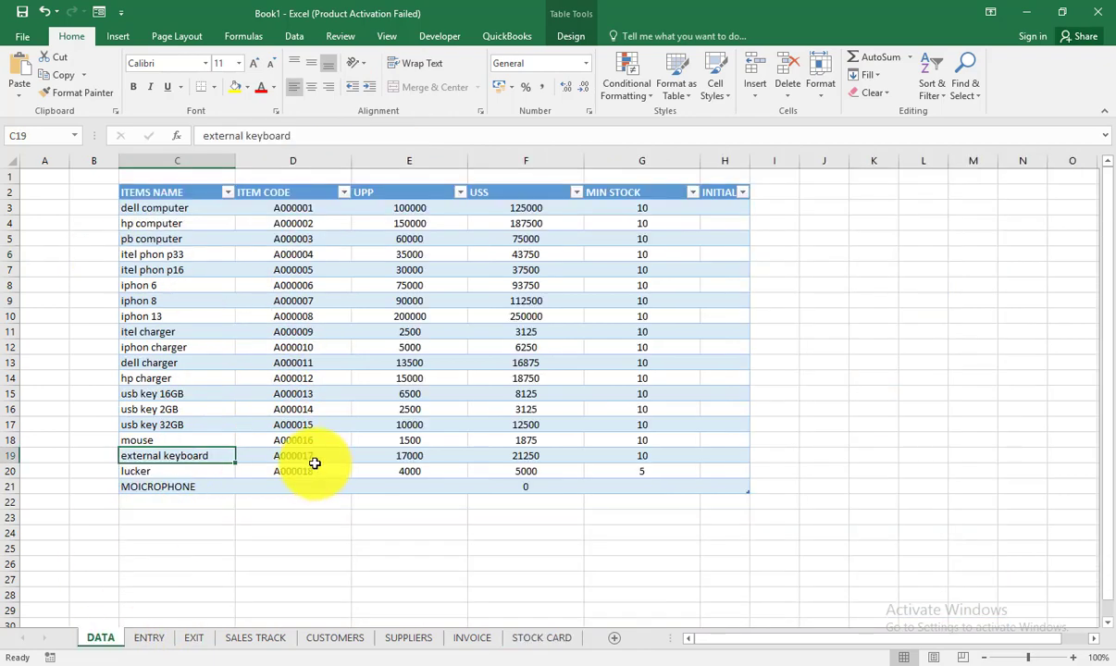
pyautogui.click(296, 485)
pyautogui.click(523, 643)
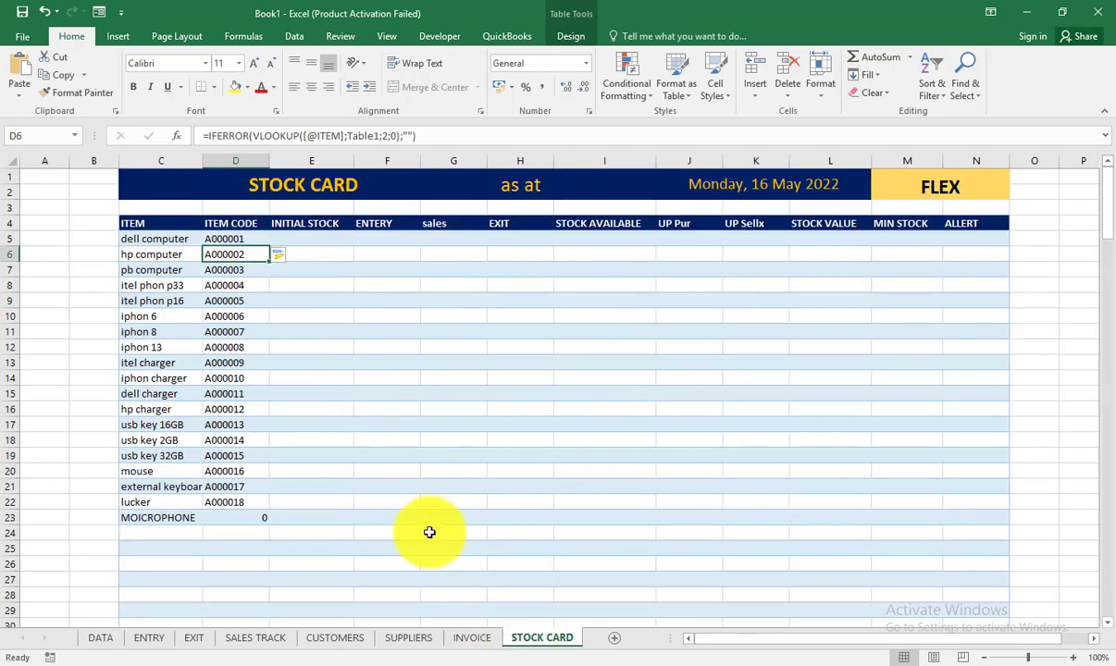
# Step: Copy the ITEM CODE formula text from D5 into INITIAL STOCK cell E5
pyautogui.click(315, 235)
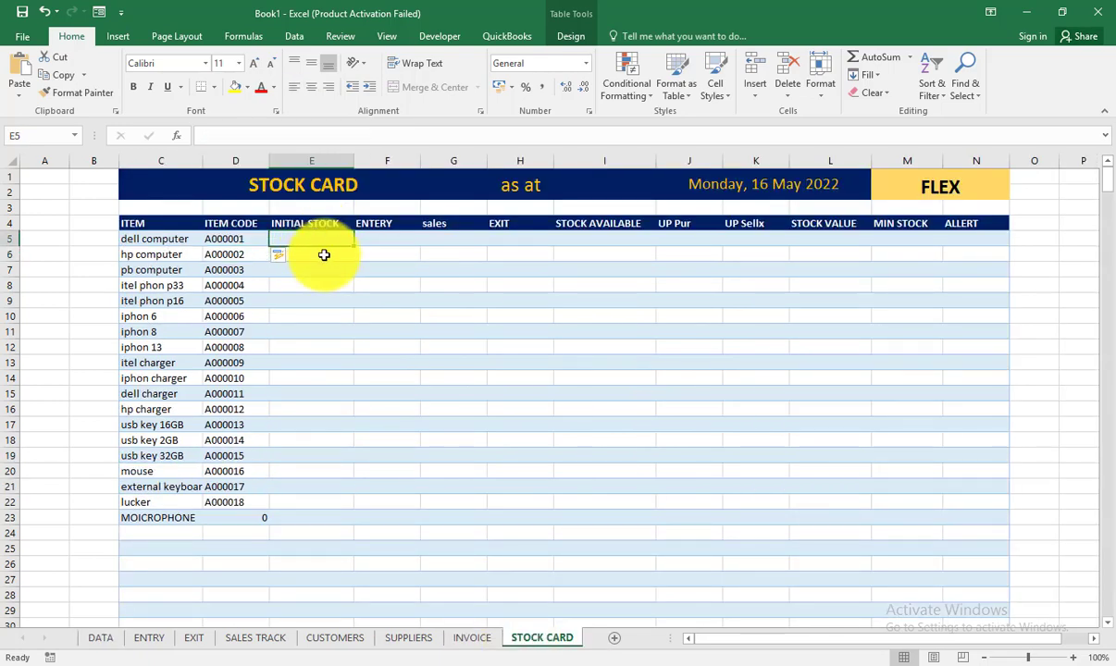
pyautogui.click(242, 240)
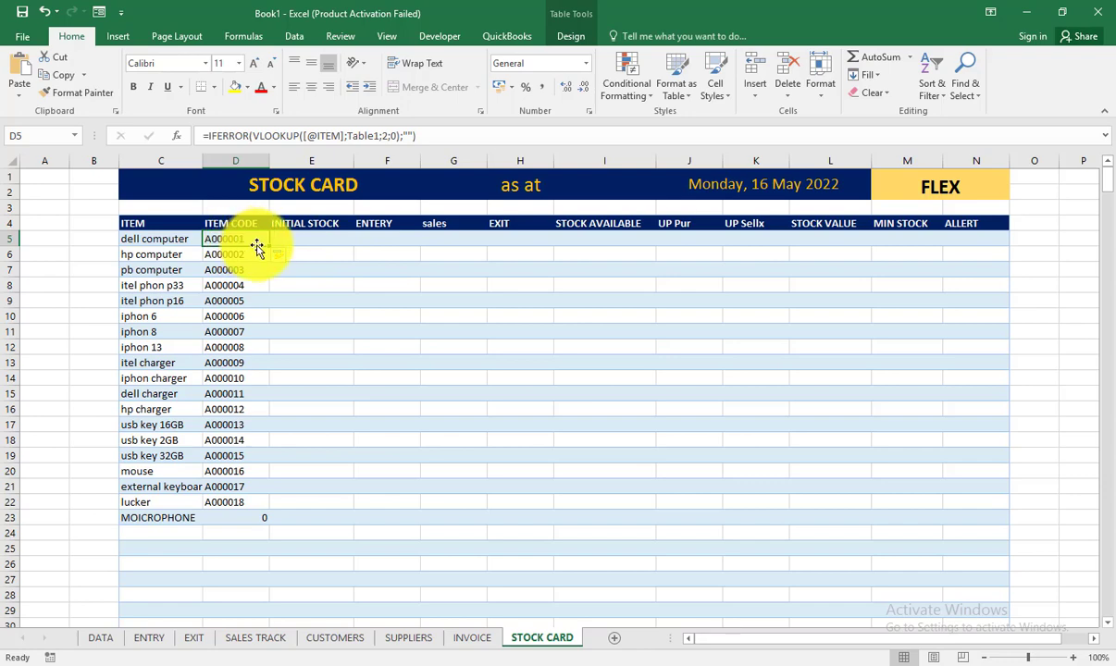
pyautogui.click(205, 139)
pyautogui.tripleClick(205, 143)
pyautogui.hotkey('ctrl', 'c')
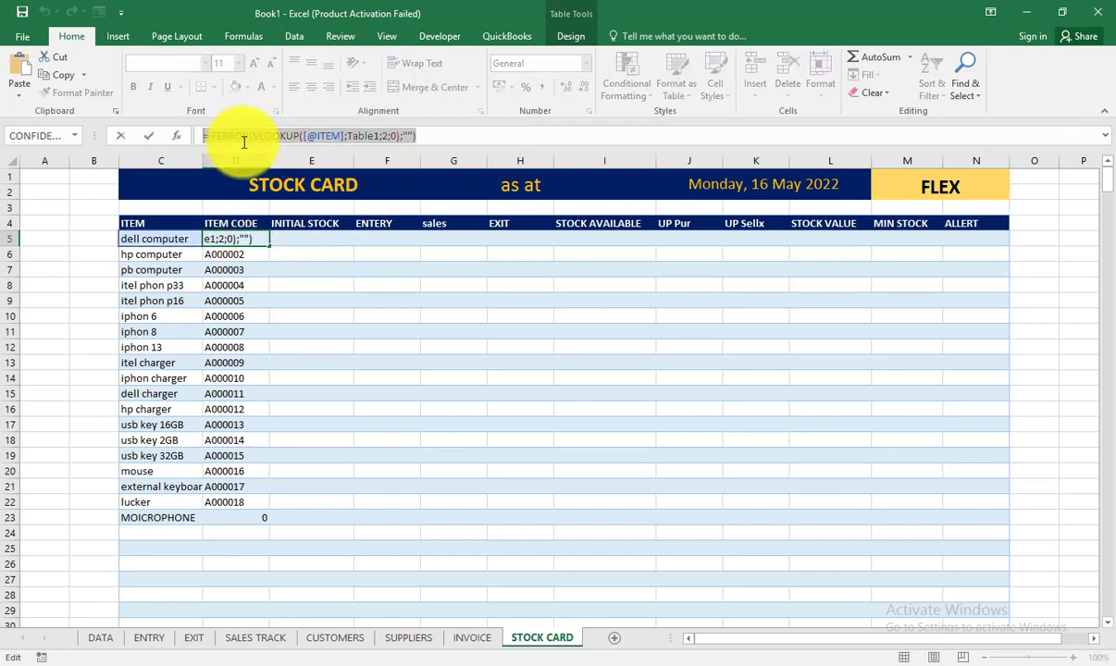
pyautogui.press('Return')
pyautogui.press('Return')
pyautogui.click(313, 237)
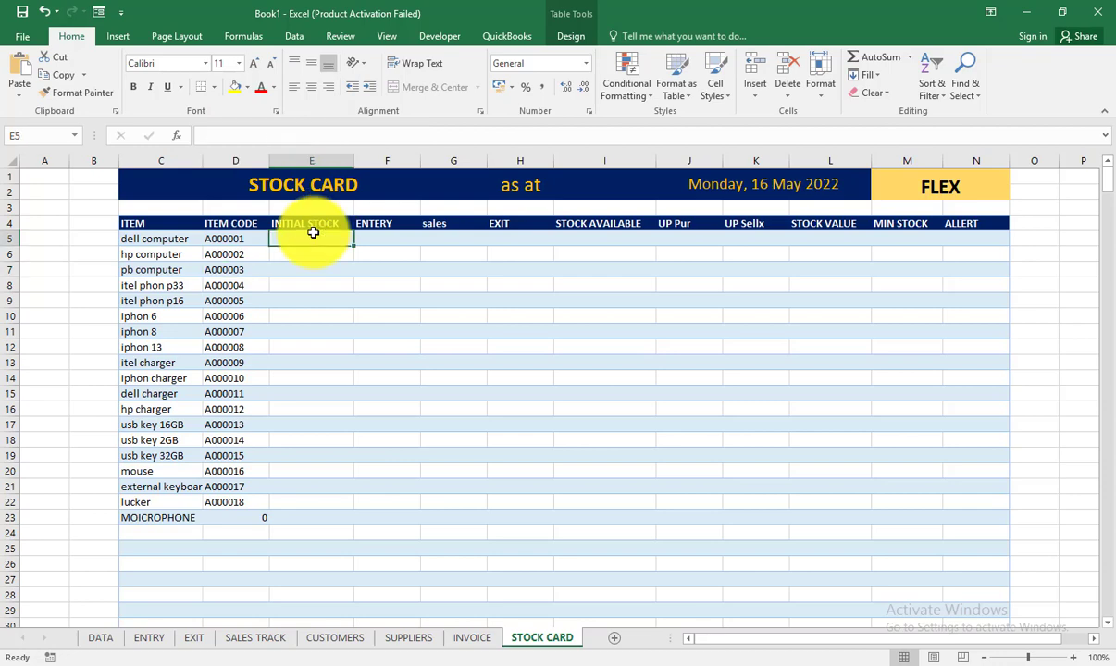
pyautogui.hotkey('ctrl', 'v')
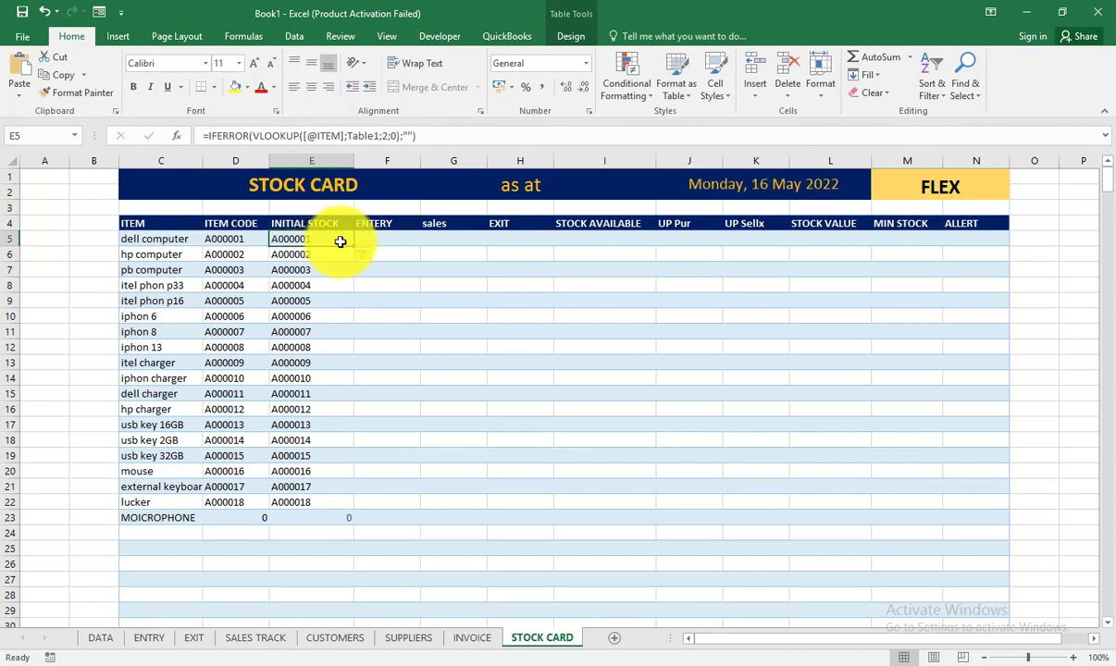
# Step: Widen column H on the DATA sheet so the full INITIAL STOCK header fits
pyautogui.click(116, 638)
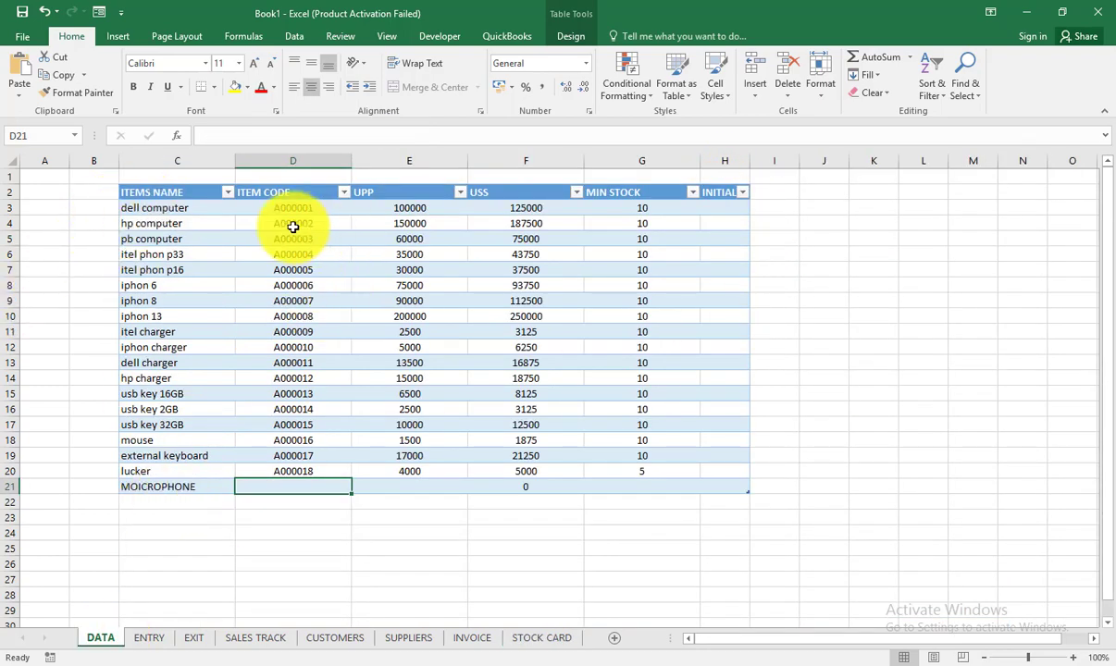
pyautogui.press('Up')
pyautogui.press('Up')
pyautogui.press('Right')
pyautogui.hotkey('shift', 'Up')
pyautogui.hotkey('shift', 'Up')
pyautogui.hotkey('shift', 'Up')
pyautogui.hotkey('shift', 'Up')
pyautogui.hotkey('shift', 'Up')
pyautogui.hotkey('shift', 'Up')
pyautogui.hotkey('shift', 'Up')
pyautogui.hotkey('shift', 'Up')
pyautogui.hotkey('shift', 'Up')
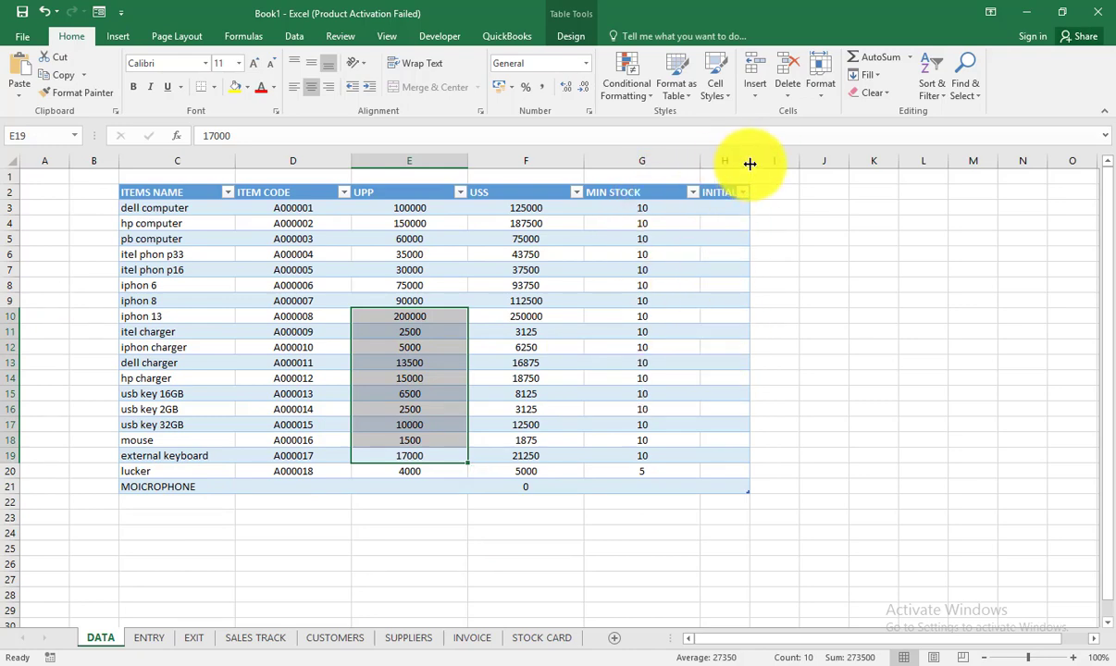
pyautogui.moveTo(750, 164); pyautogui.dragTo(782, 164)
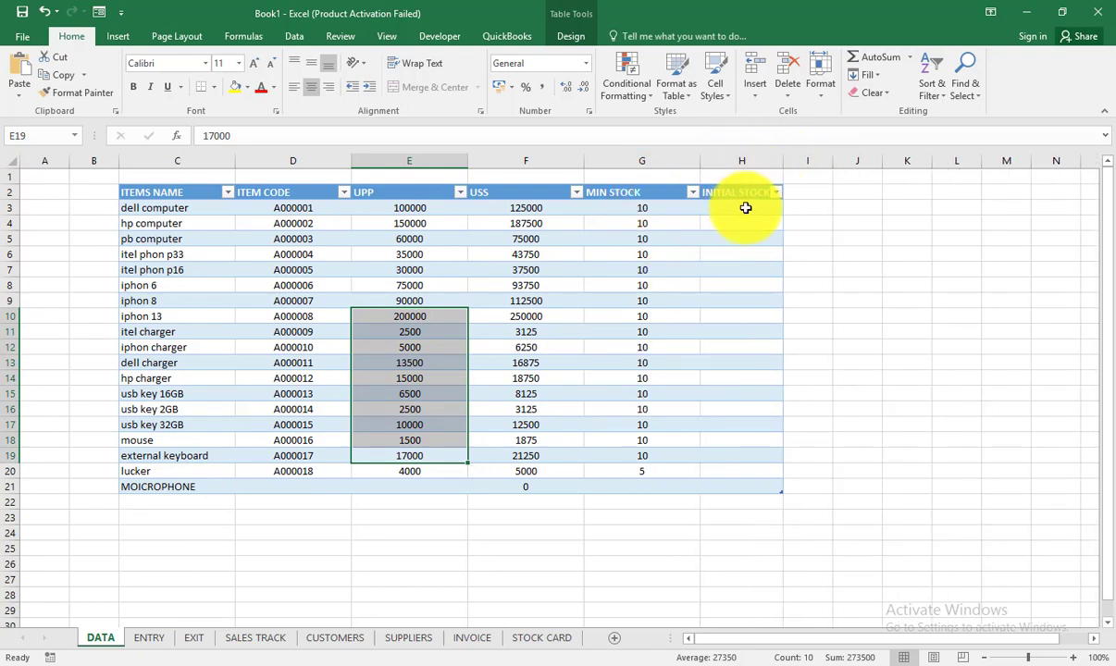
pyautogui.click(722, 207)
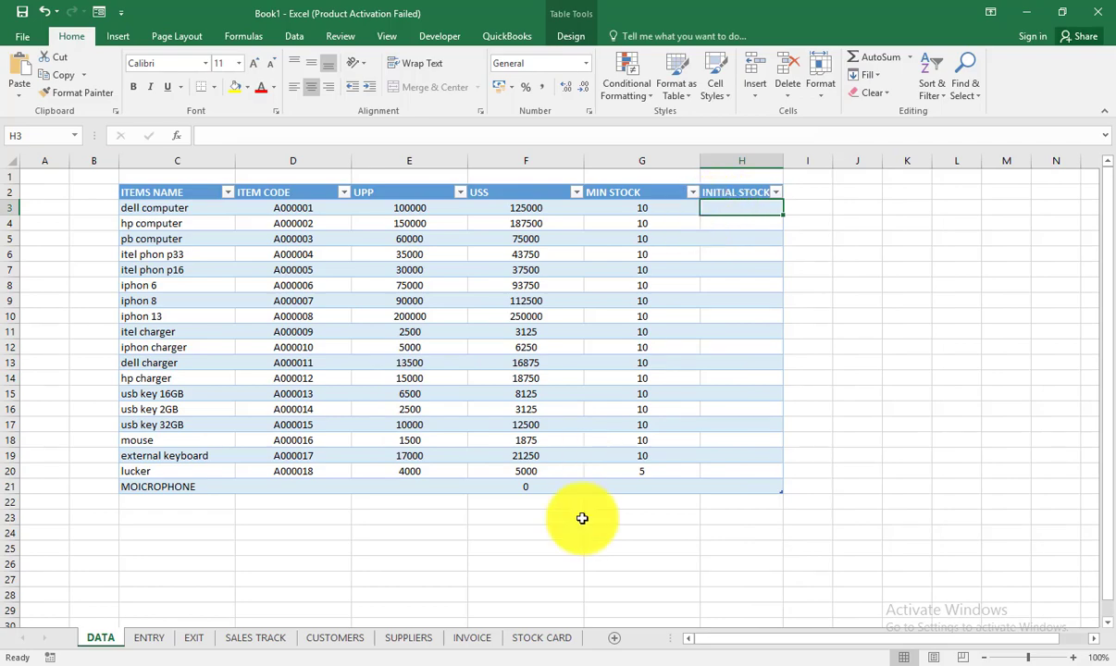
# Step: Set the VLOOKUP column index in STOCK CARD cell E5 to 6
pyautogui.click(544, 636)
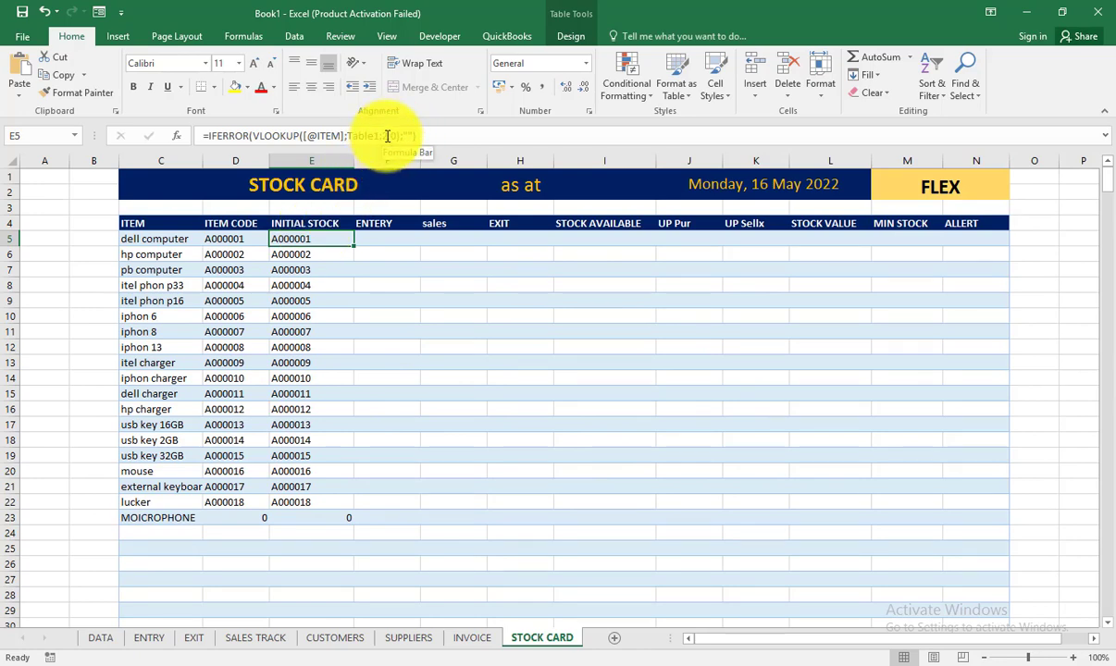
pyautogui.click(385, 136)
pyautogui.press('BackSpace')
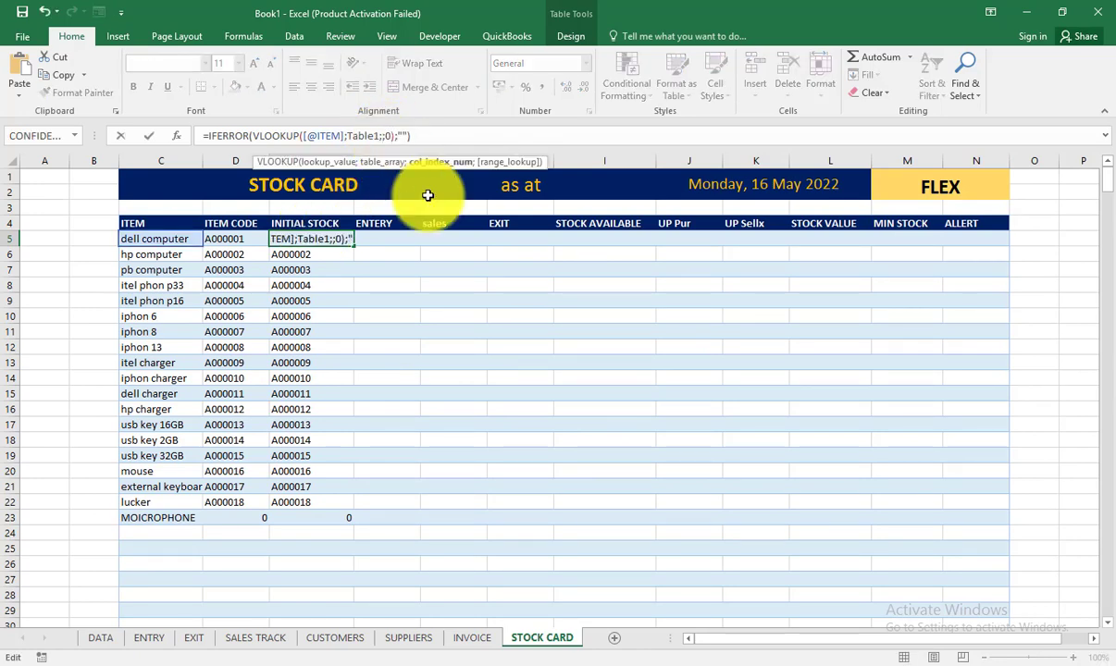
pyautogui.write('6')
pyautogui.press('Return')
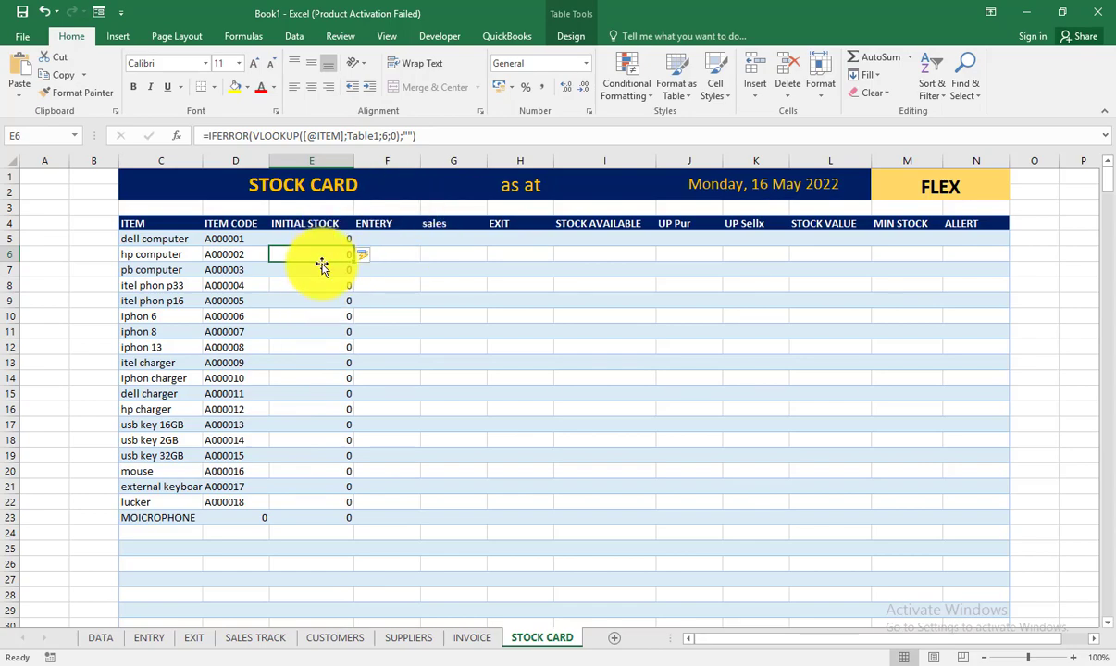
# Step: Enter an initial stock of 10 for dell computer on the DATA sheet
pyautogui.click(96, 637)
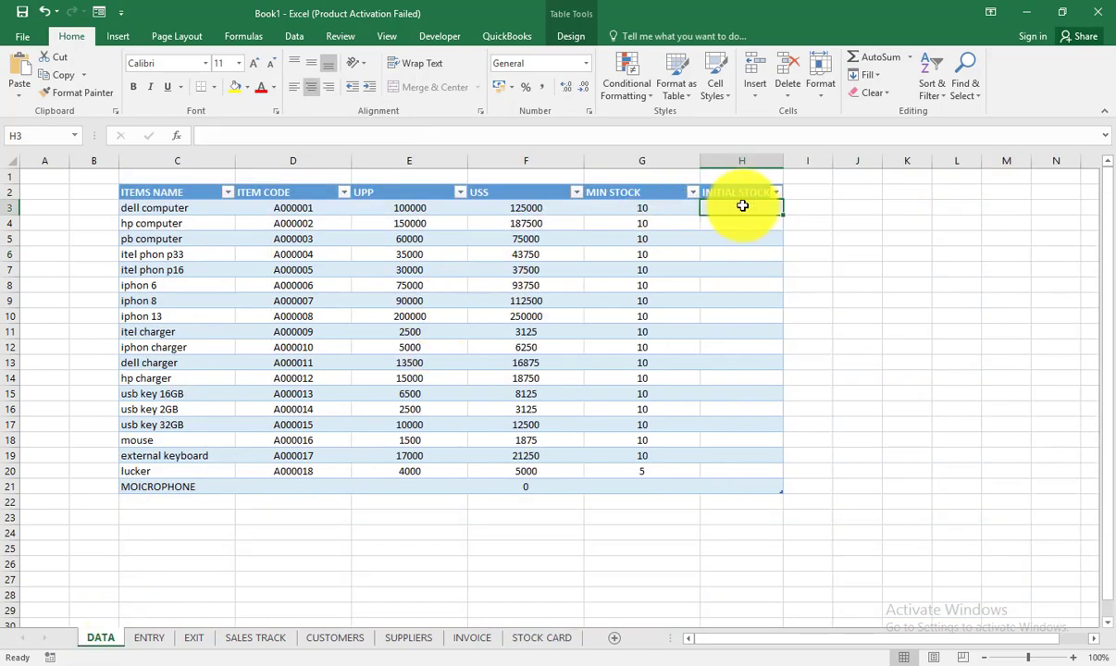
pyautogui.write('1')
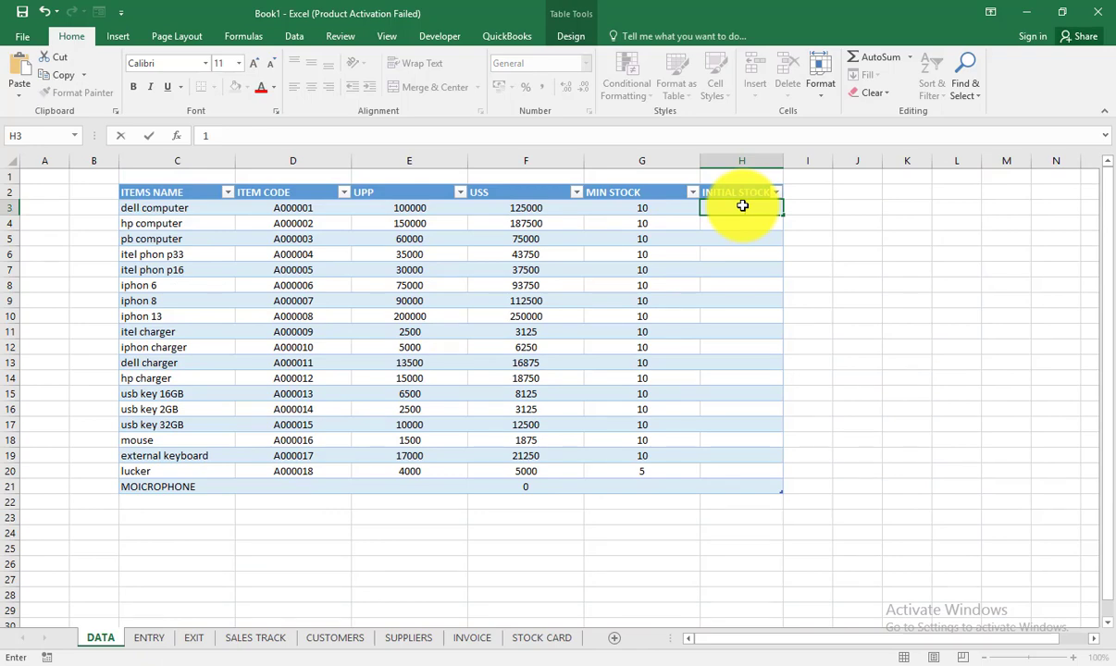
pyautogui.write('0')
pyautogui.press('Return')
pyautogui.press('Return')
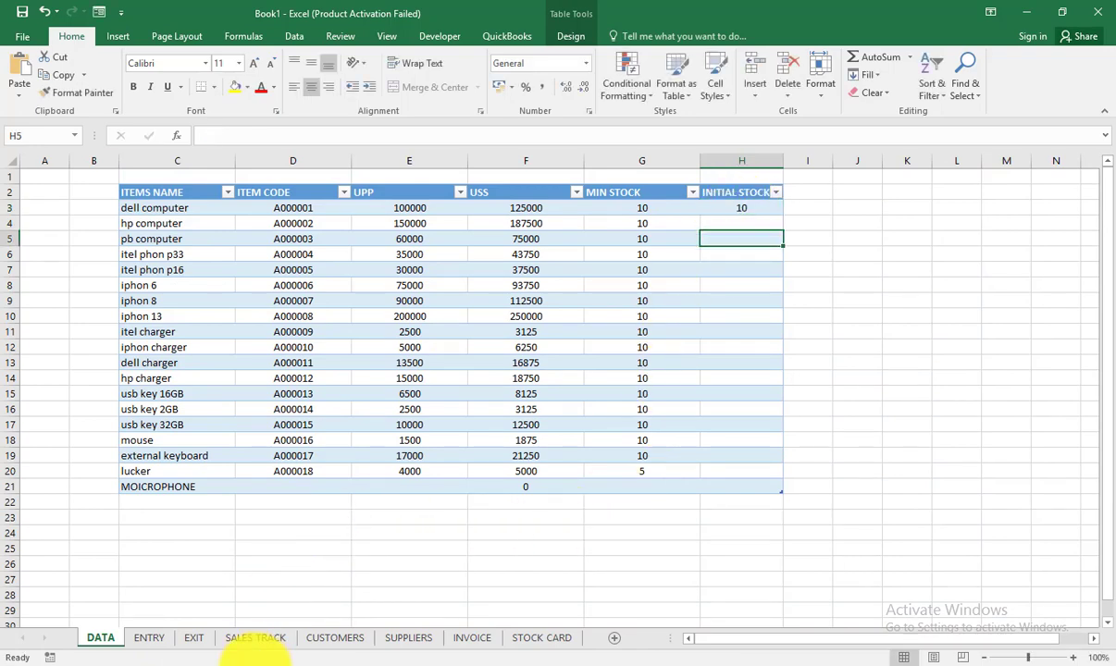
# Step: Review the INITIAL STOCK, ENTERY and ITEM columns on the STOCK CARD sheet
pyautogui.click(523, 636)
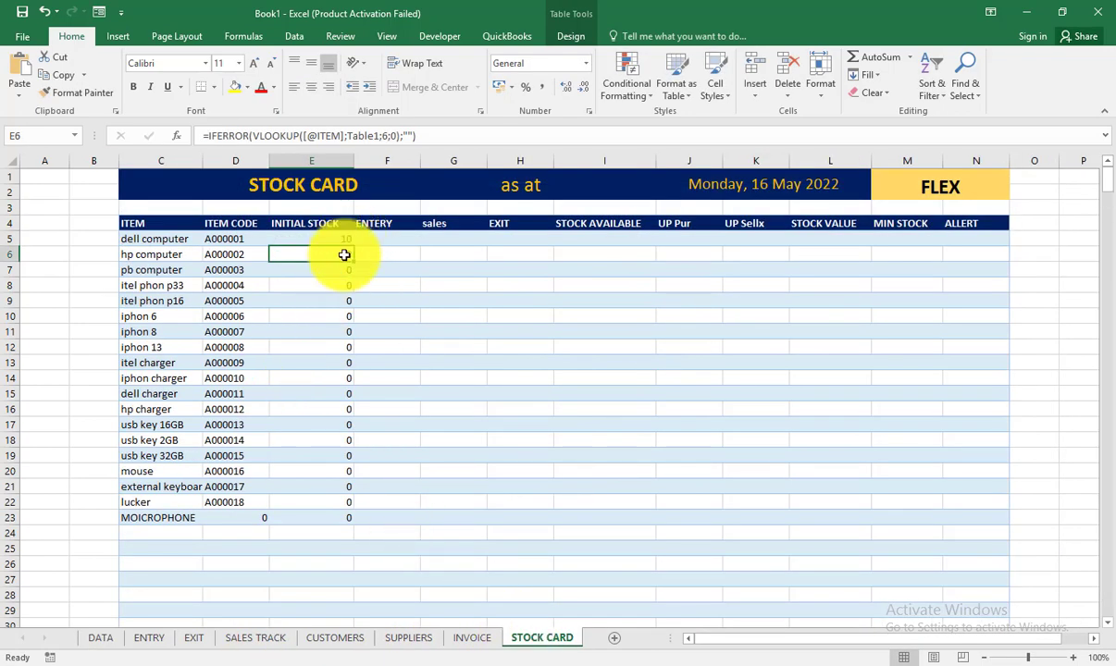
pyautogui.click(383, 241)
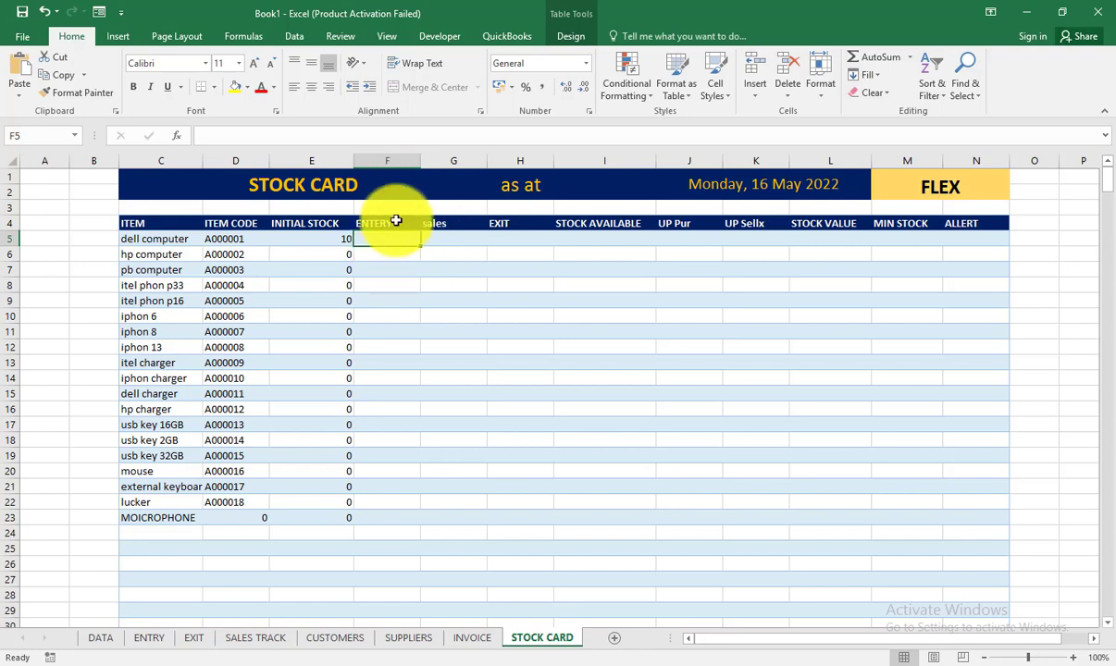
pyautogui.click(395, 220)
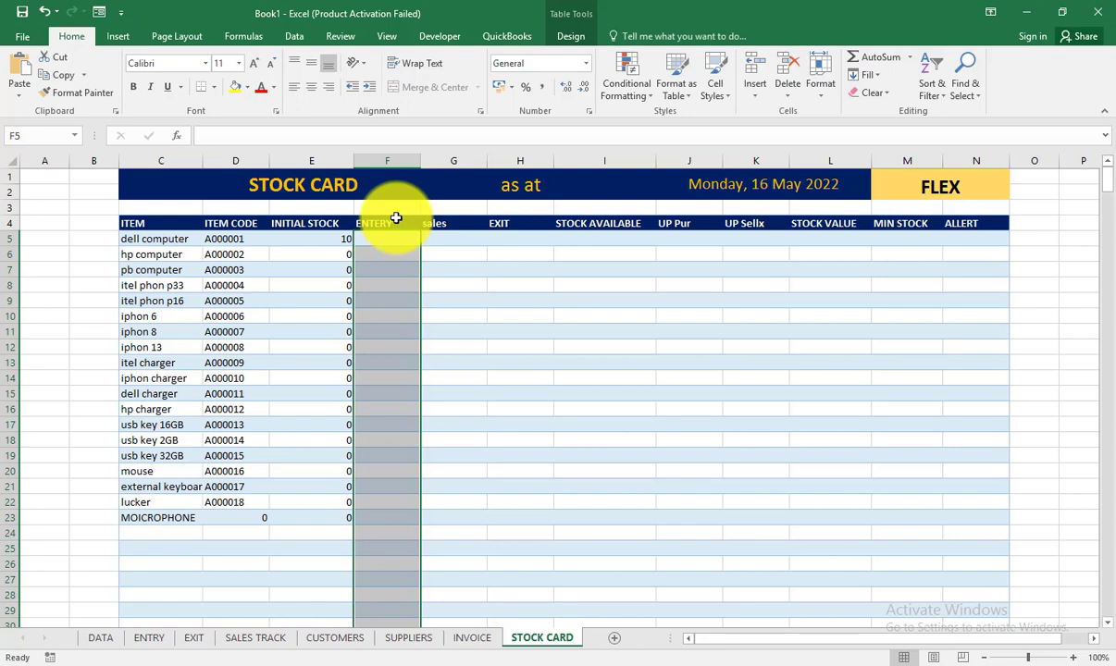
pyautogui.click(170, 237)
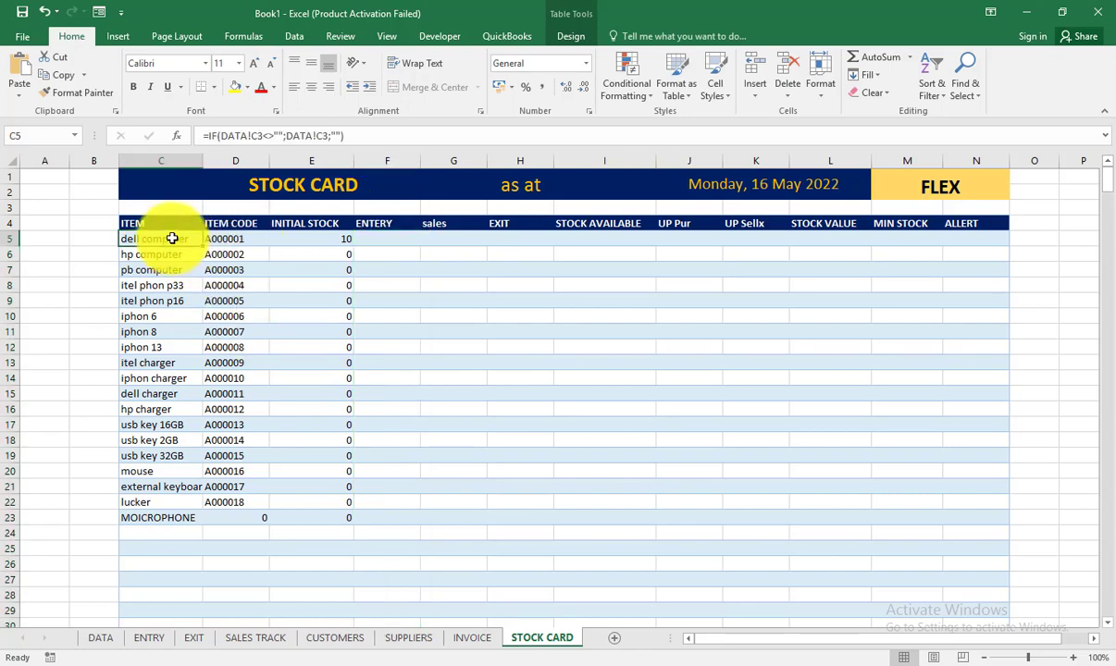
# Step: Enter the dates 12/10/2022, 13/10/2022 and 20/10/2022 in cells D5 to D7 of the ENTRY sheet
pyautogui.click(149, 638)
pyautogui.click(257, 224)
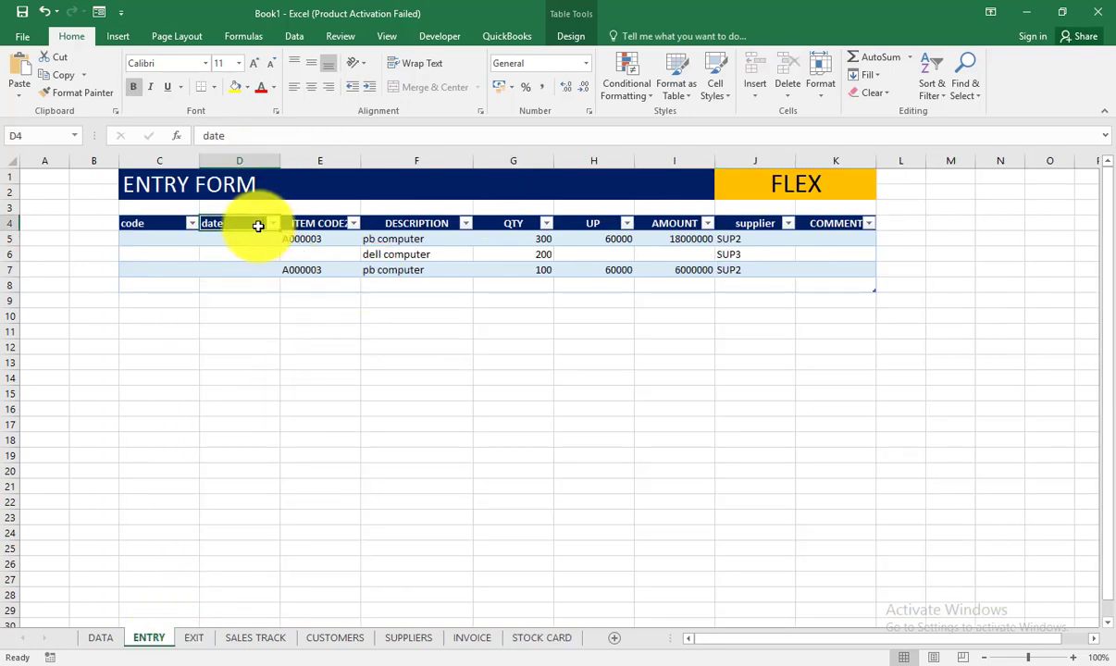
pyautogui.click(240, 238)
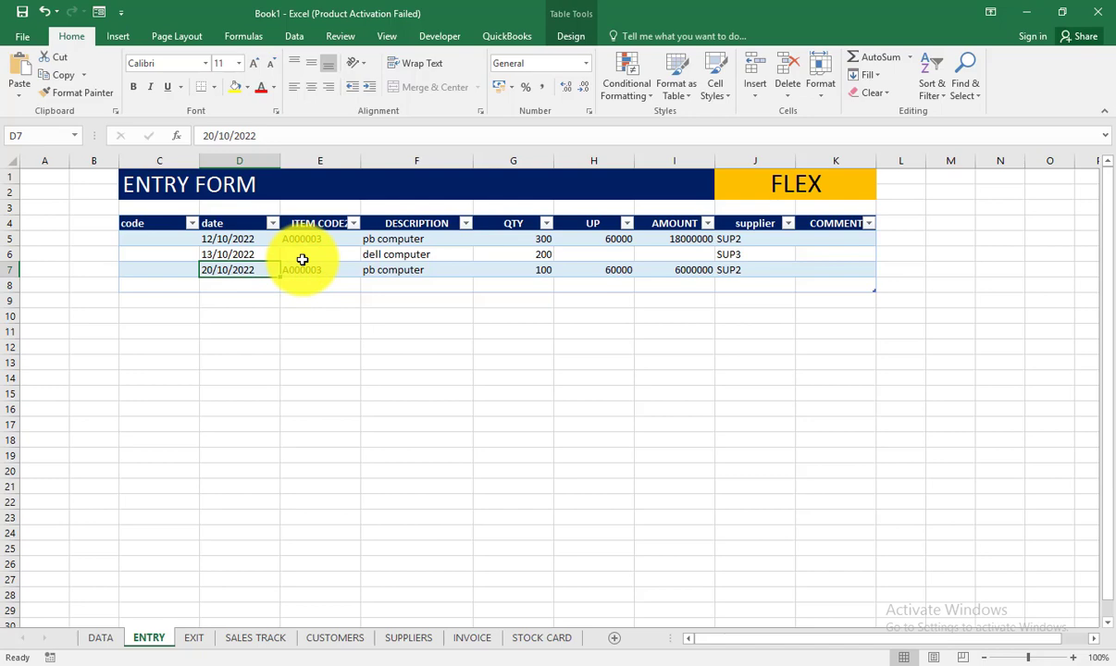
# Step: Compare the DESCRIPTION entries on the ENTRY sheet with the ITEM and ENTERY columns on the STOCK CARD sheet
pyautogui.click(436, 280)
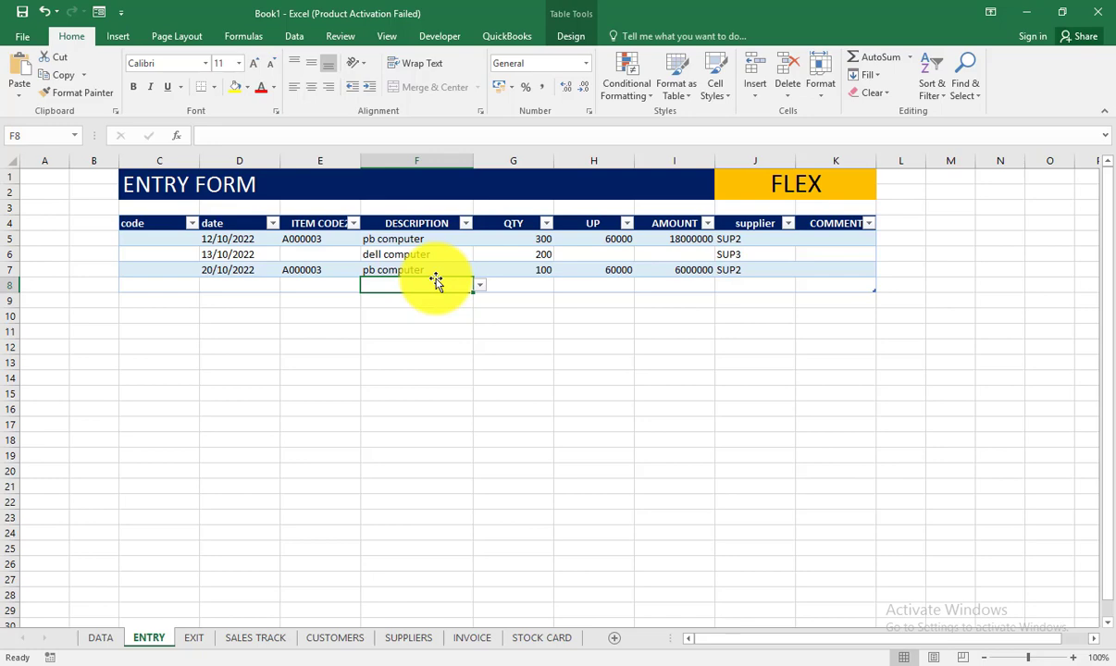
pyautogui.click(433, 240)
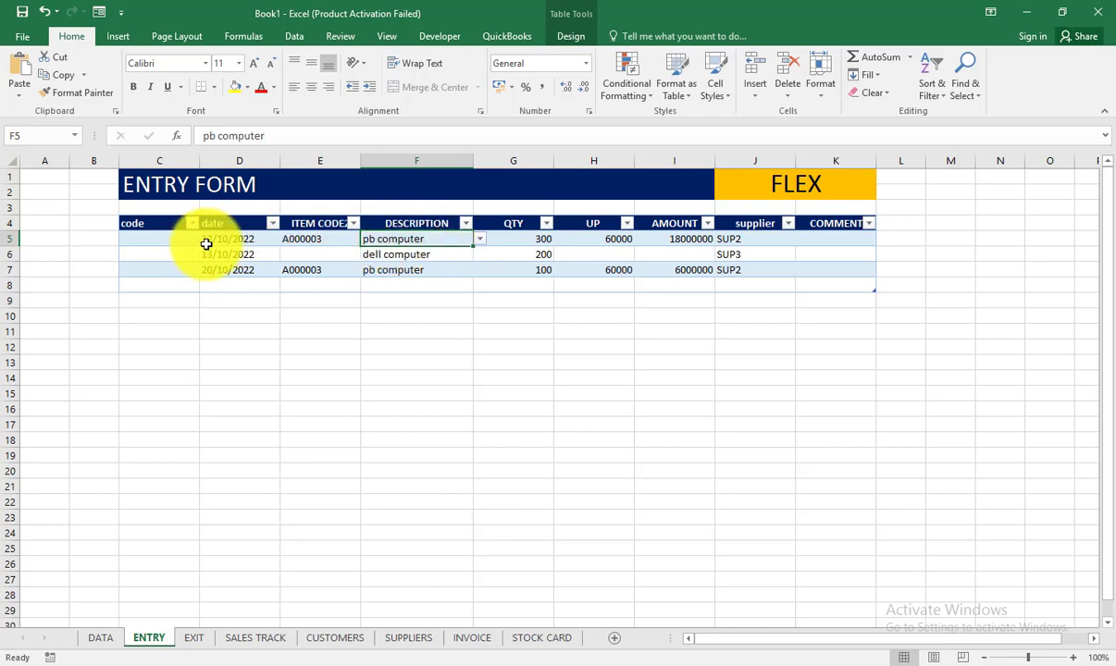
pyautogui.click(405, 273)
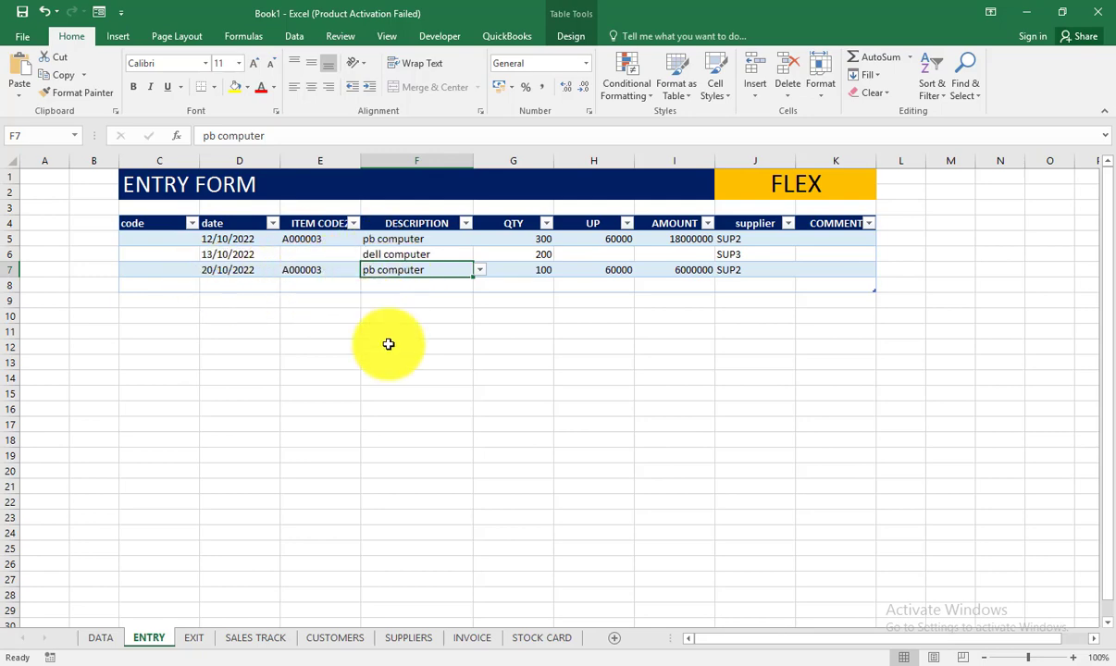
pyautogui.scroll(-8, 389, 361)
pyautogui.scroll(8, 389, 361)
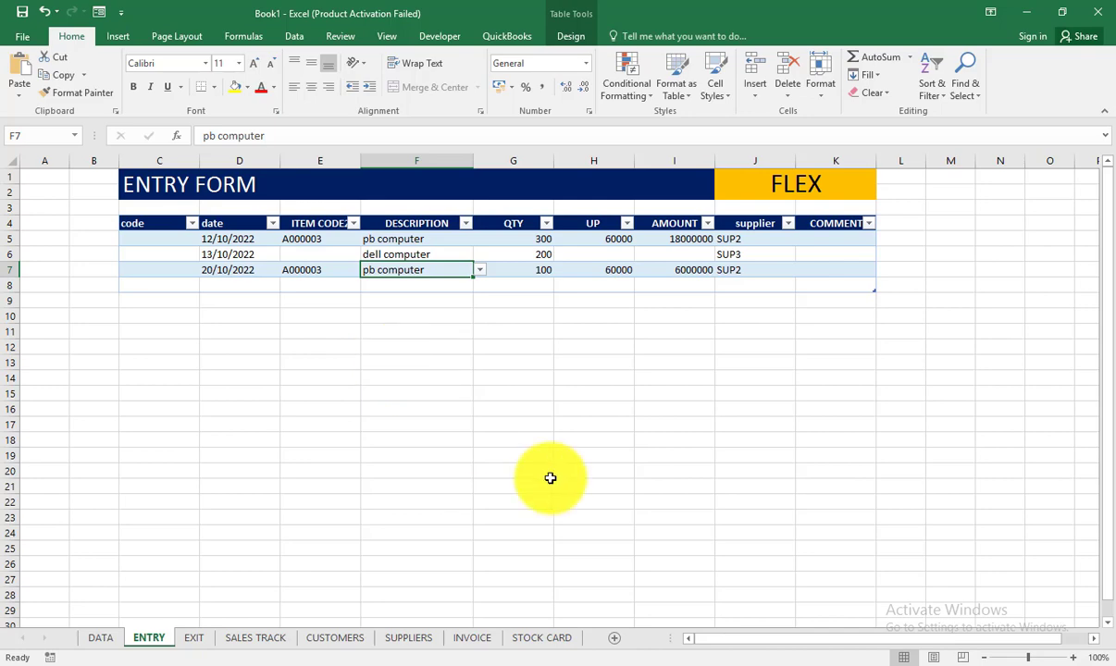
pyautogui.click(546, 637)
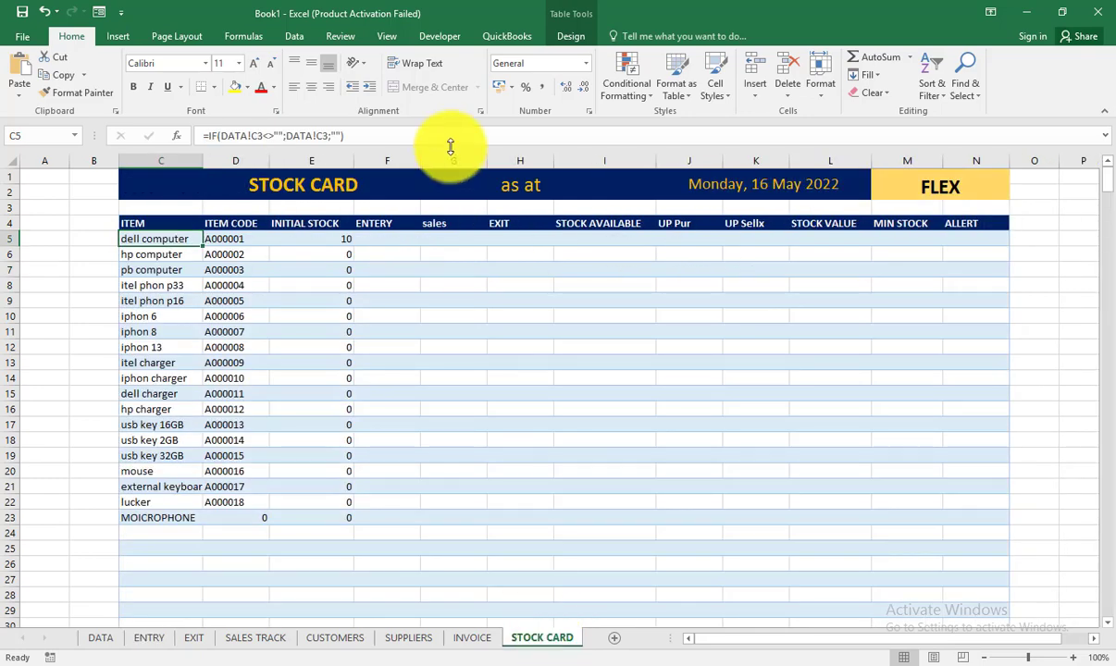
pyautogui.click(383, 238)
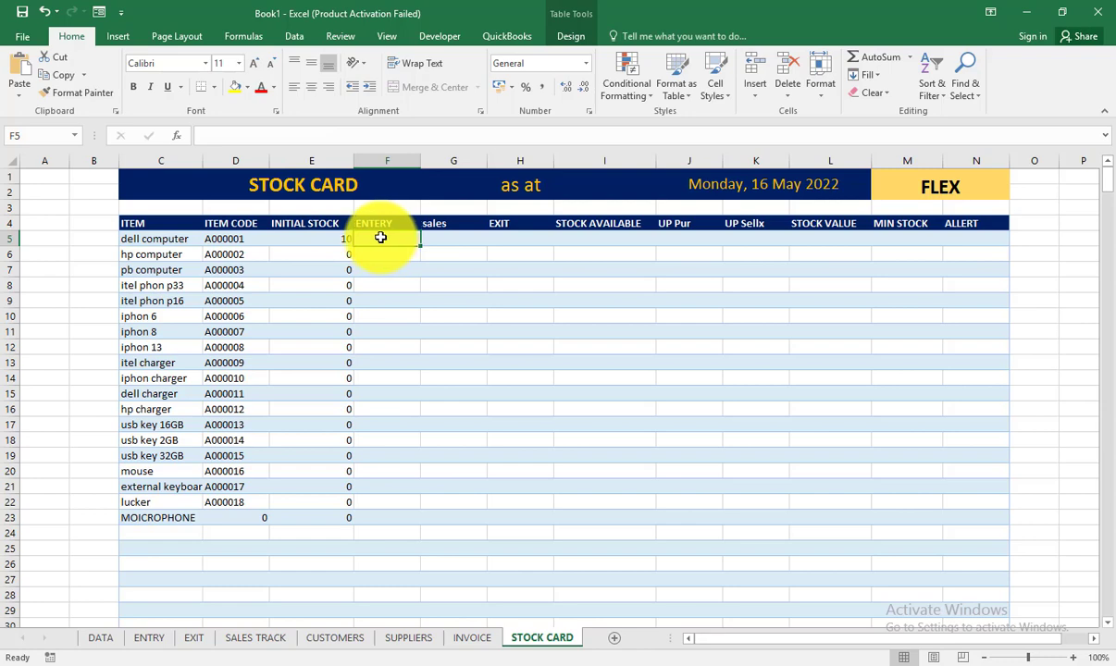
pyautogui.click(175, 239)
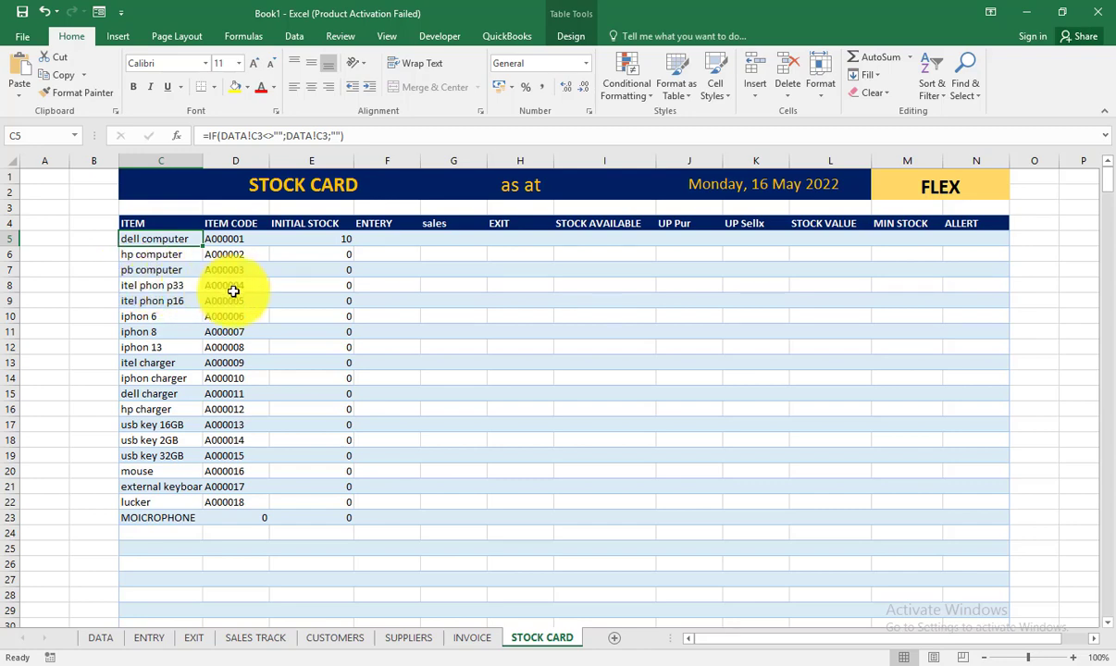
pyautogui.click(150, 639)
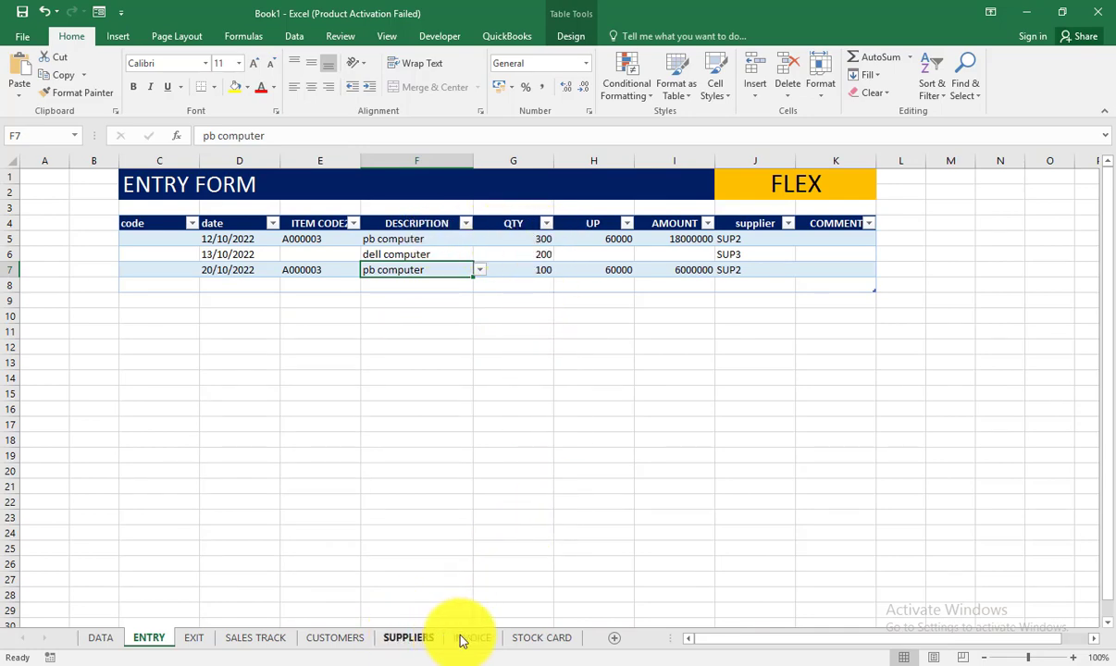
pyautogui.click(521, 638)
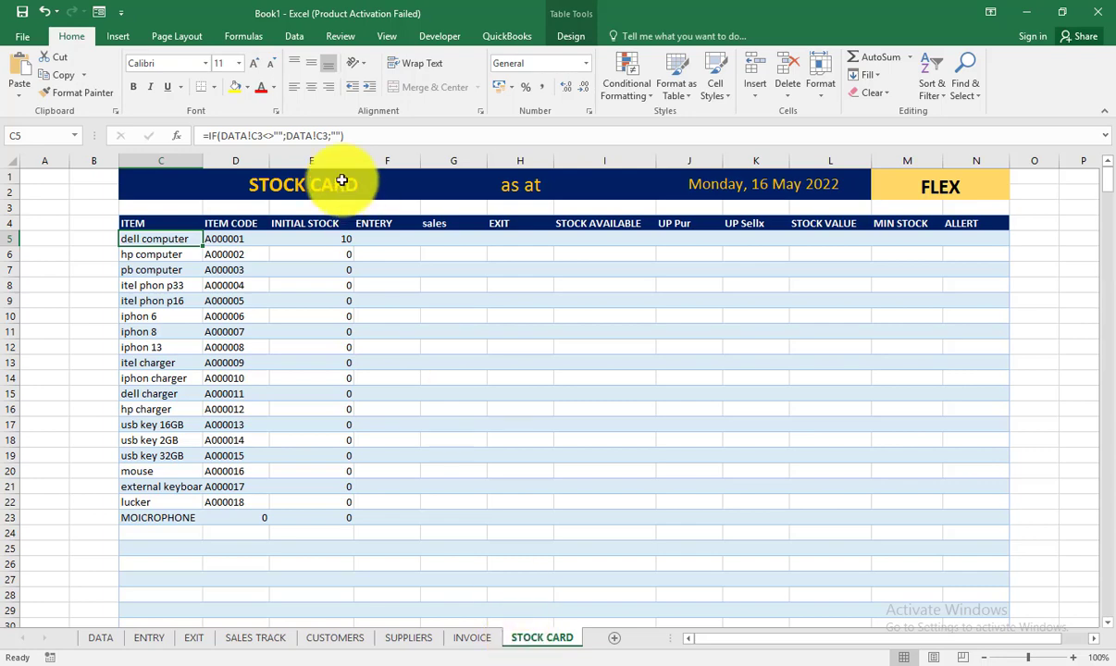
pyautogui.click(390, 235)
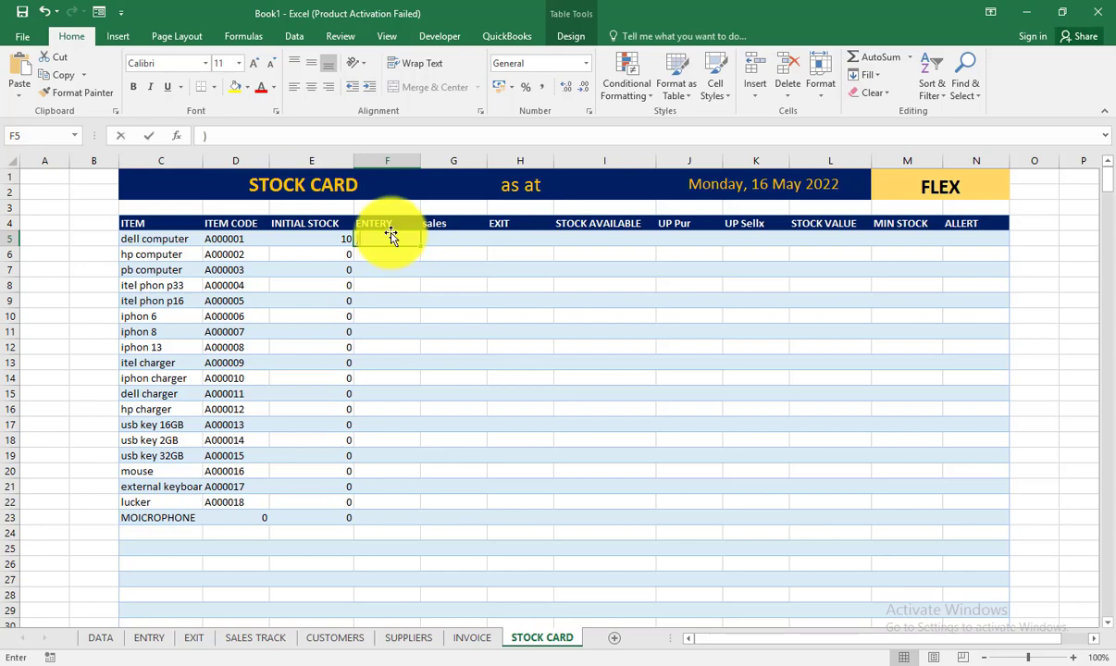
pyautogui.write('=')
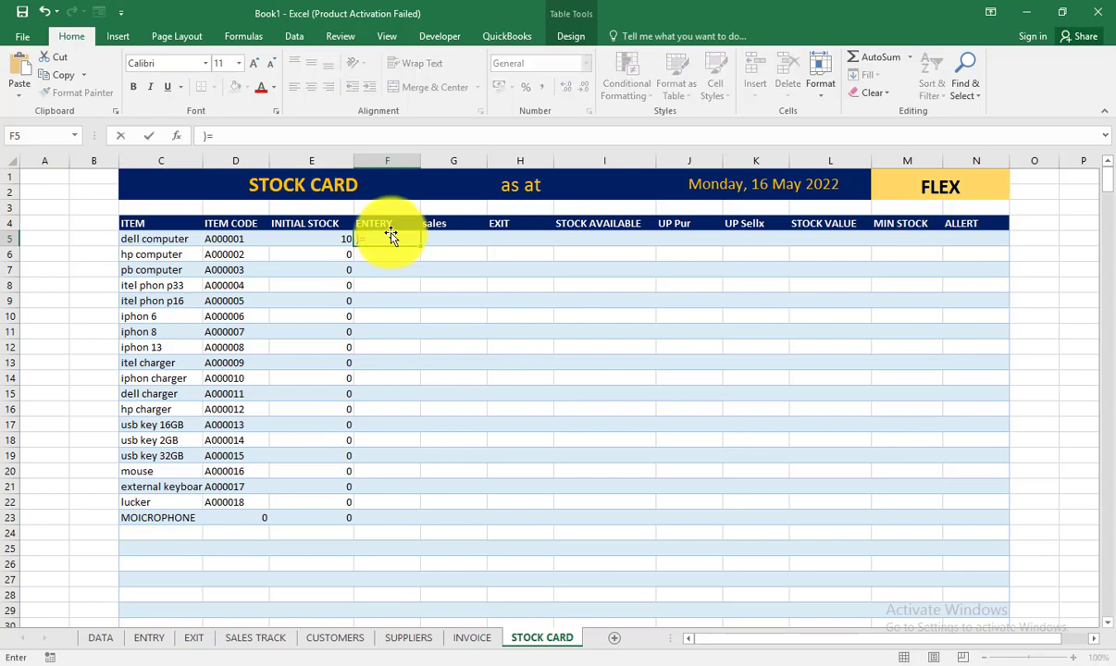
pyautogui.press('BackSpace')
pyautogui.press('Left')
pyautogui.hotkey('ctrl', 'Down')
pyautogui.write('=')
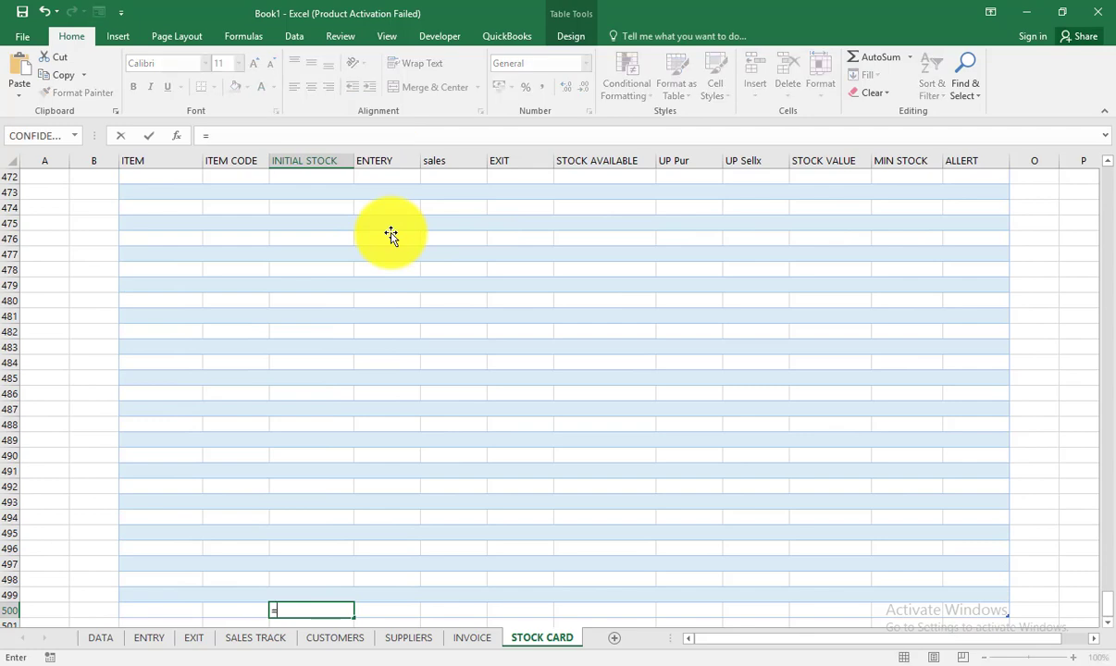
pyautogui.press('BackSpace')
pyautogui.scroll(20, 393, 237)
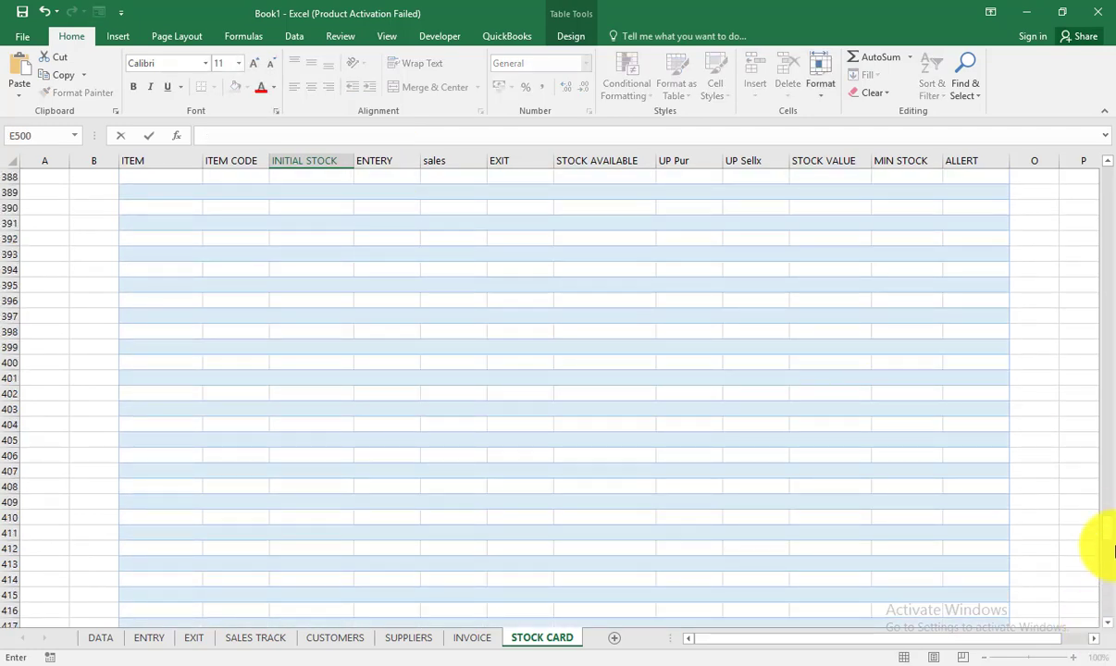
pyautogui.moveTo(1107, 525); pyautogui.dragTo(1107, 171)
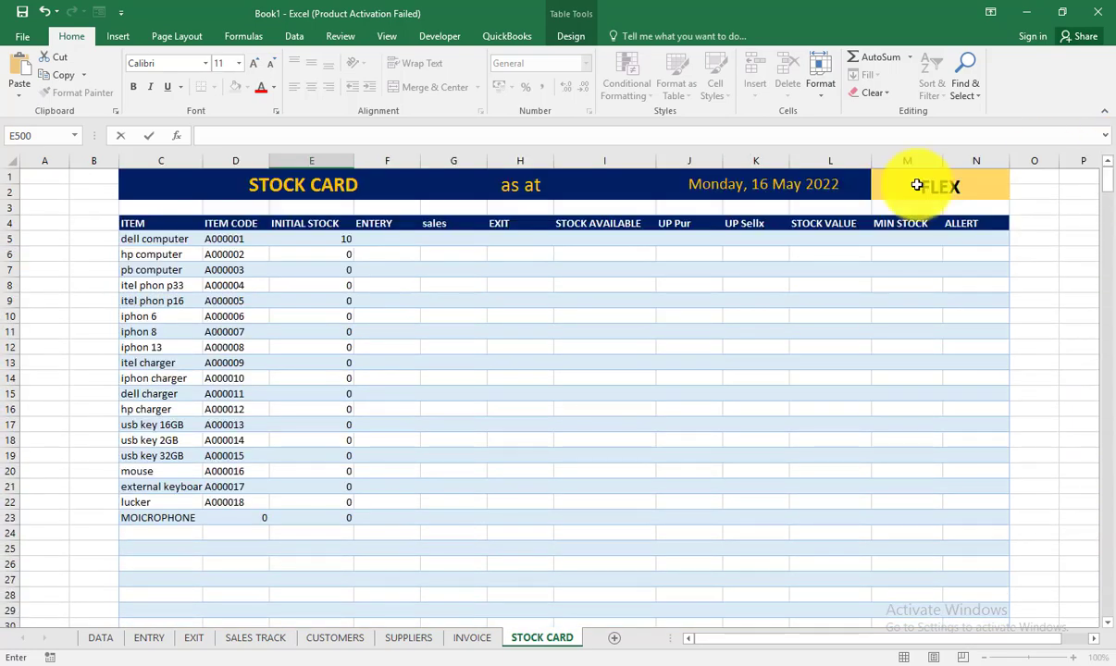
# Step: Fill the STOCK CARD ENTERY column from F5 with a SUM of the ENTRY table's QTY column, =SUM(Table2[QTY])
pyautogui.click(371, 239)
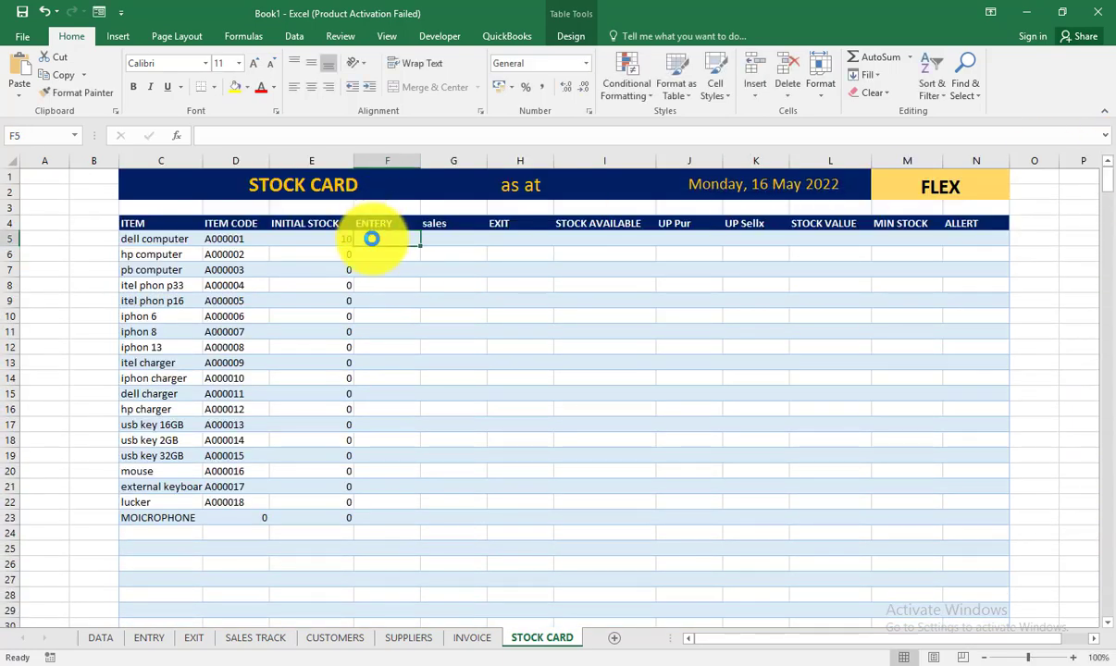
pyautogui.write('=')
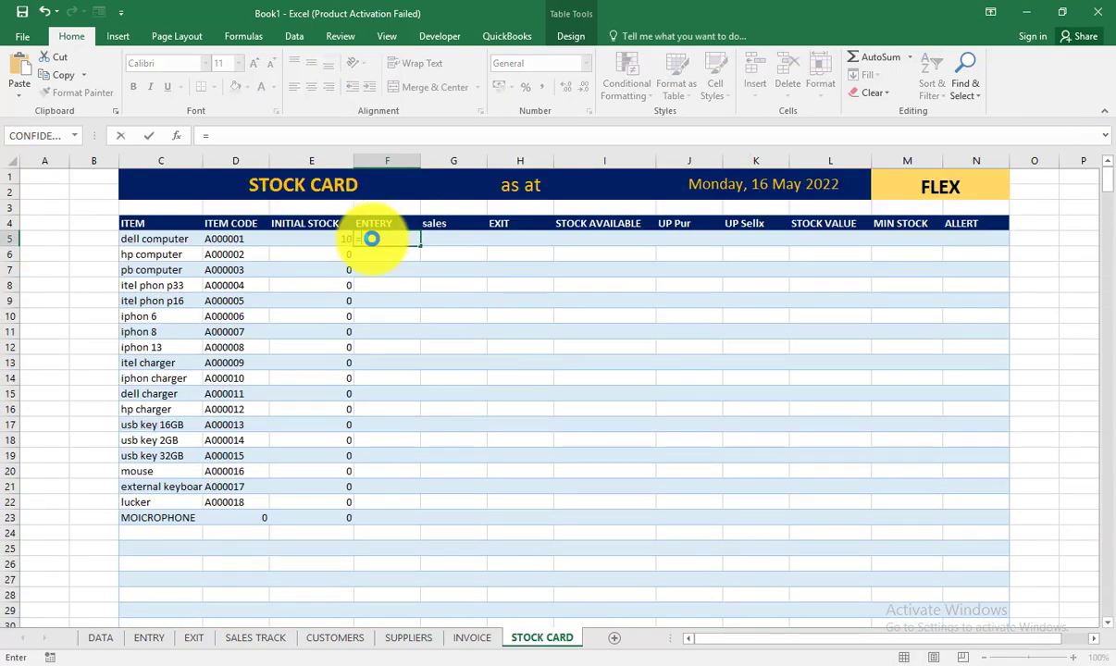
pyautogui.write('SUM(')
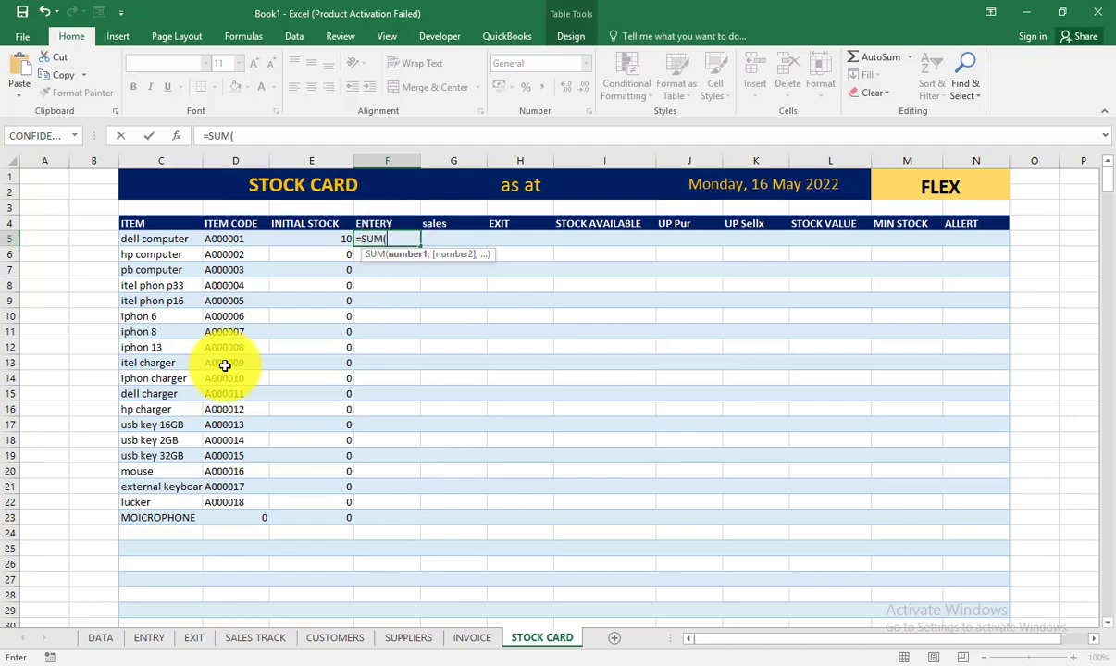
pyautogui.click(151, 636)
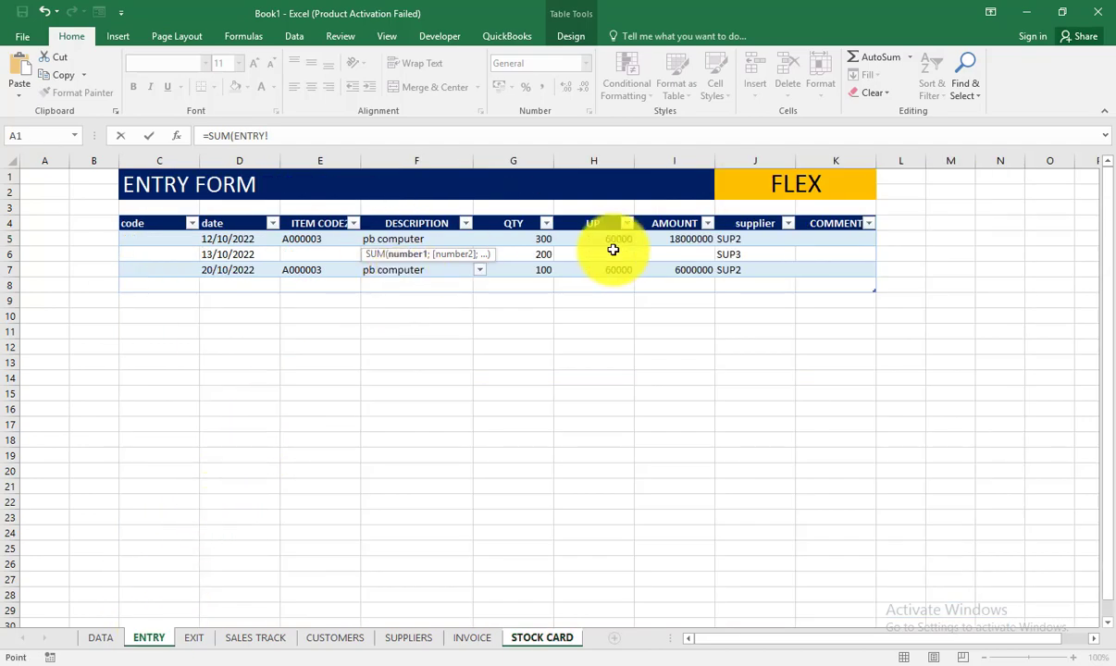
pyautogui.click(518, 217)
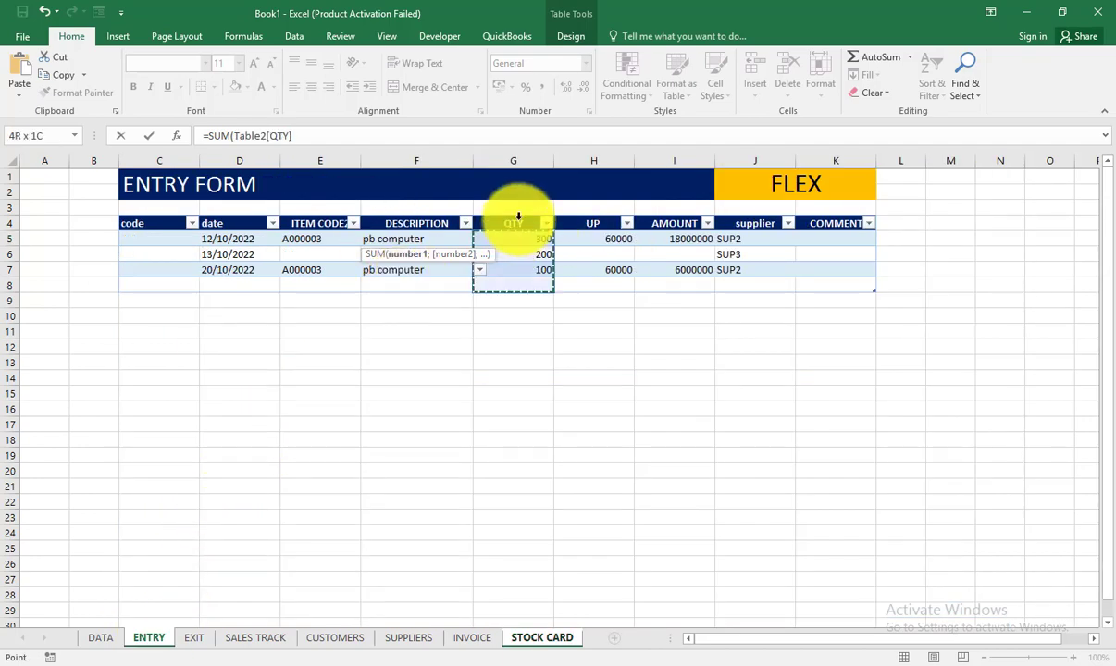
pyautogui.press('Return')
pyautogui.press('Return')
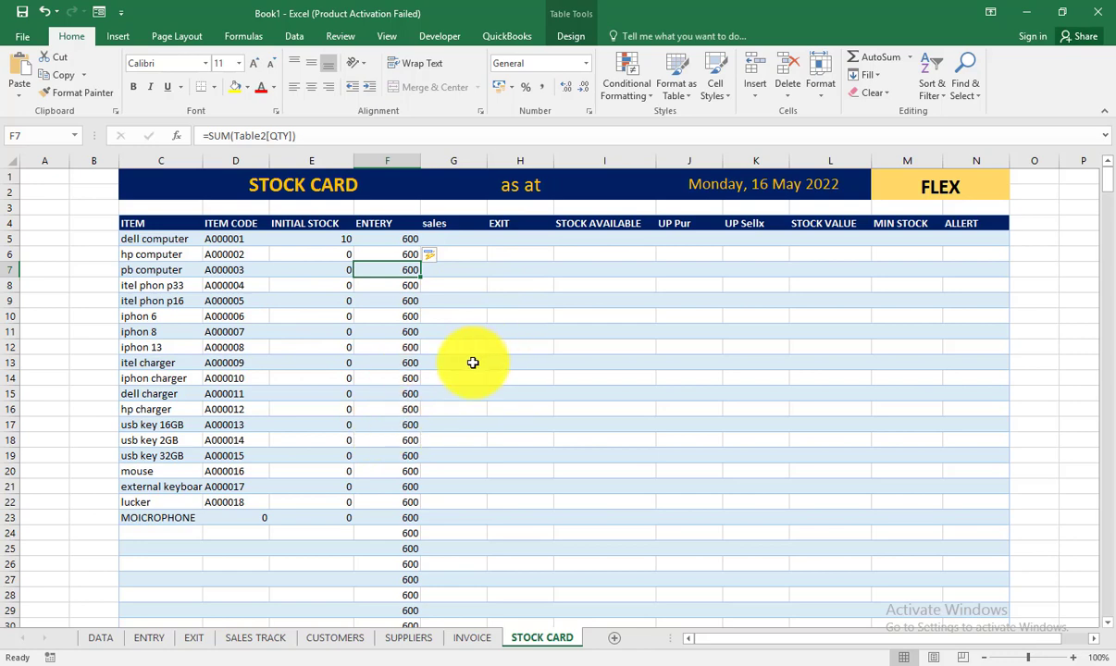
# Step: Clear the SUM formula from cell F5 in the ENTERY column of the STOCK CARD sheet
pyautogui.click(397, 239)
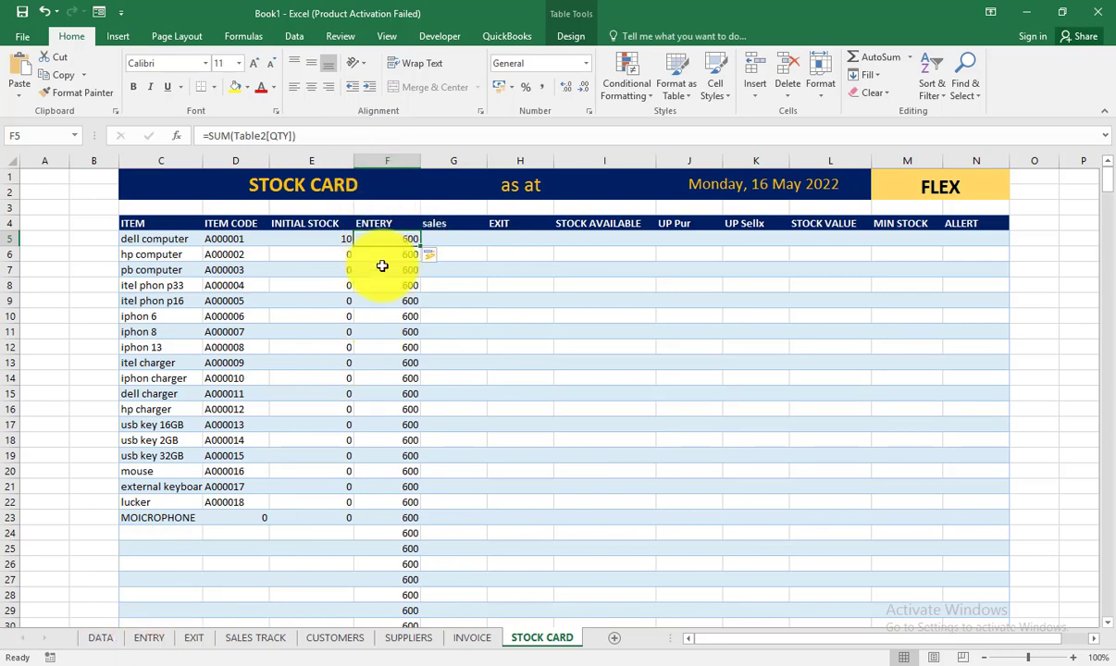
pyautogui.press('BackSpace')
pyautogui.press('Down')
pyautogui.press('Down')
pyautogui.press('Down')
pyautogui.press('Down')
pyautogui.press('Down')
pyautogui.press('Down')
pyautogui.press('Down')
pyautogui.press('Down')
pyautogui.press('Down')
pyautogui.press('Down')
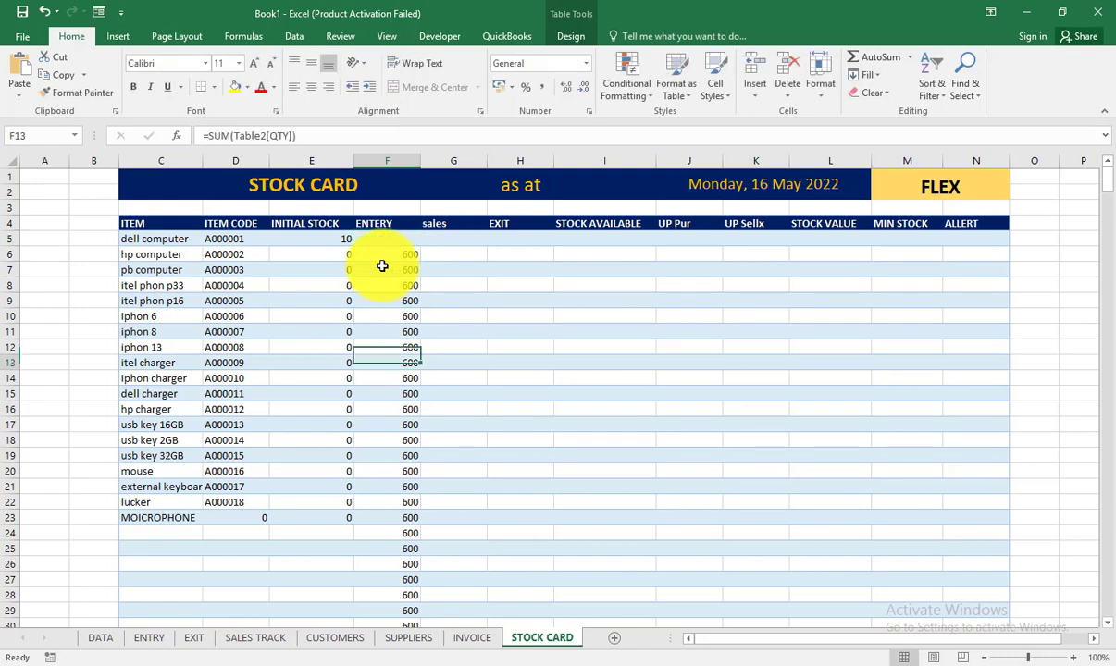
pyautogui.write('+')
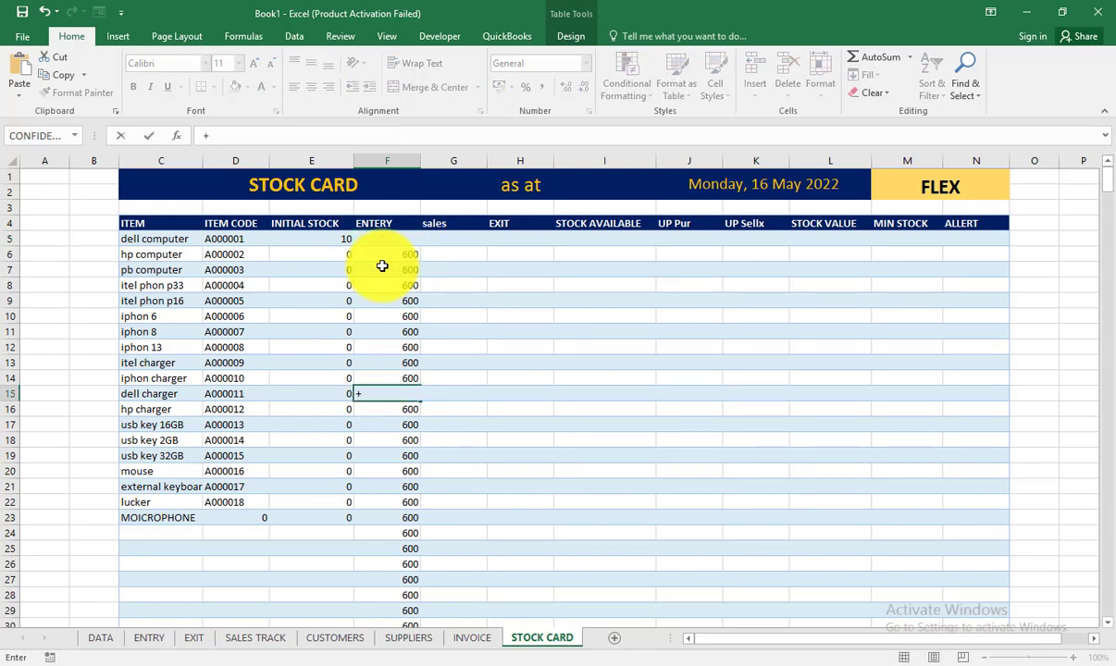
pyautogui.press('Escape')
# Step: Start a SUMIF formula in STOCK CARD cell F5 with the ENTRY table's DESCRIPTION column, Table2[DESCRIPTION], as the range
pyautogui.click(394, 236)
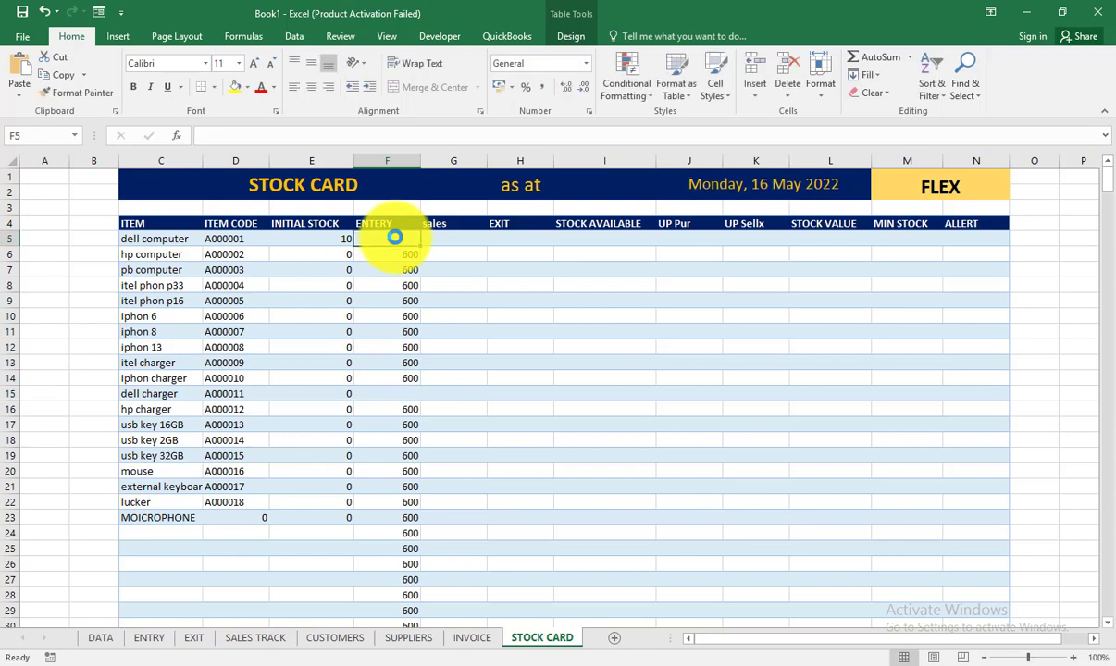
pyautogui.write('=')
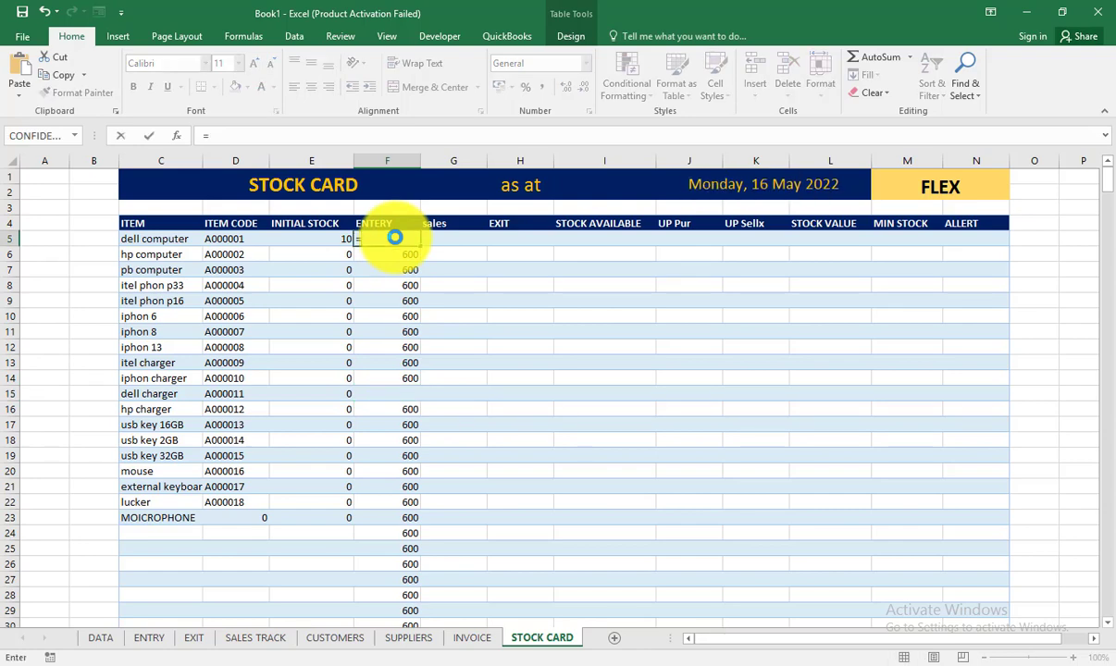
pyautogui.write('SUM')
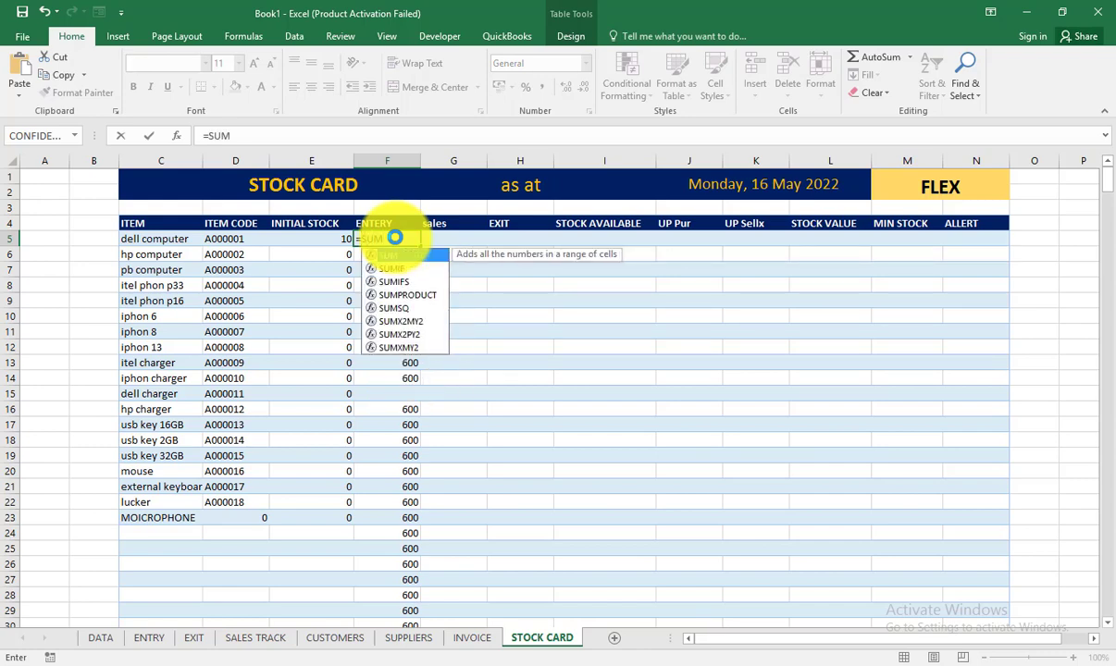
pyautogui.press('Down')
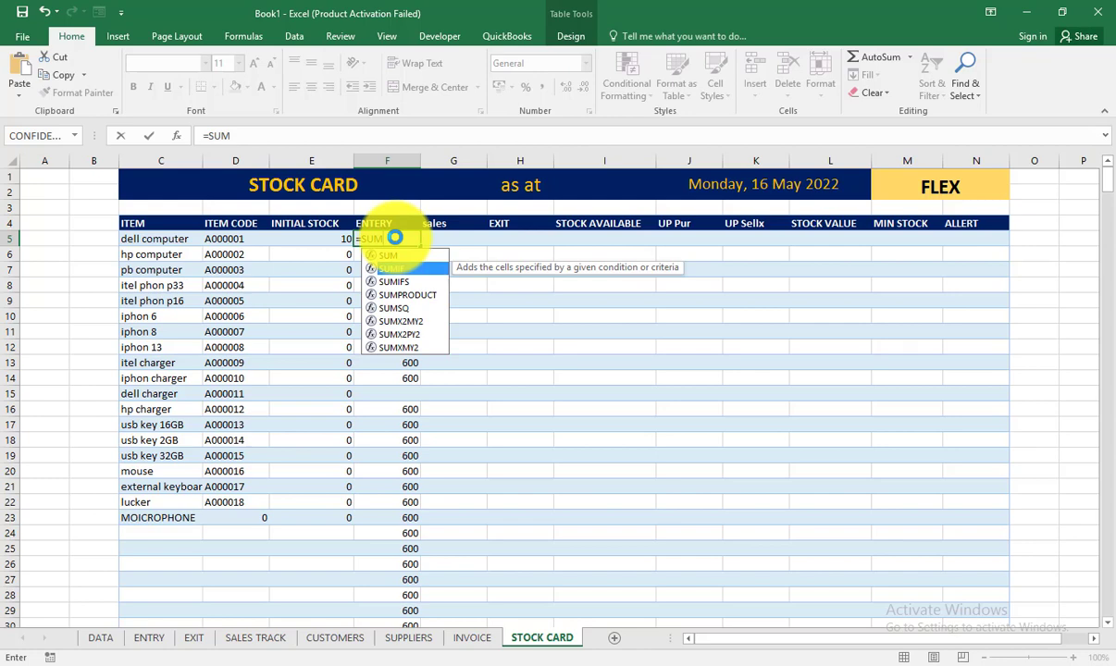
pyautogui.press('Tab')
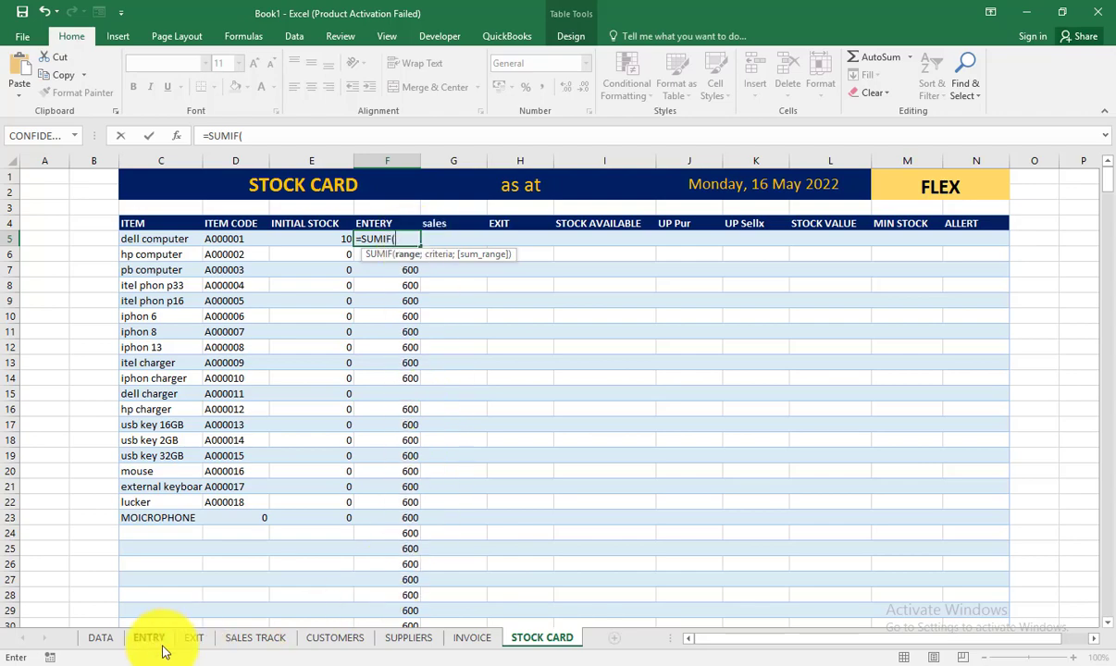
pyautogui.click(155, 642)
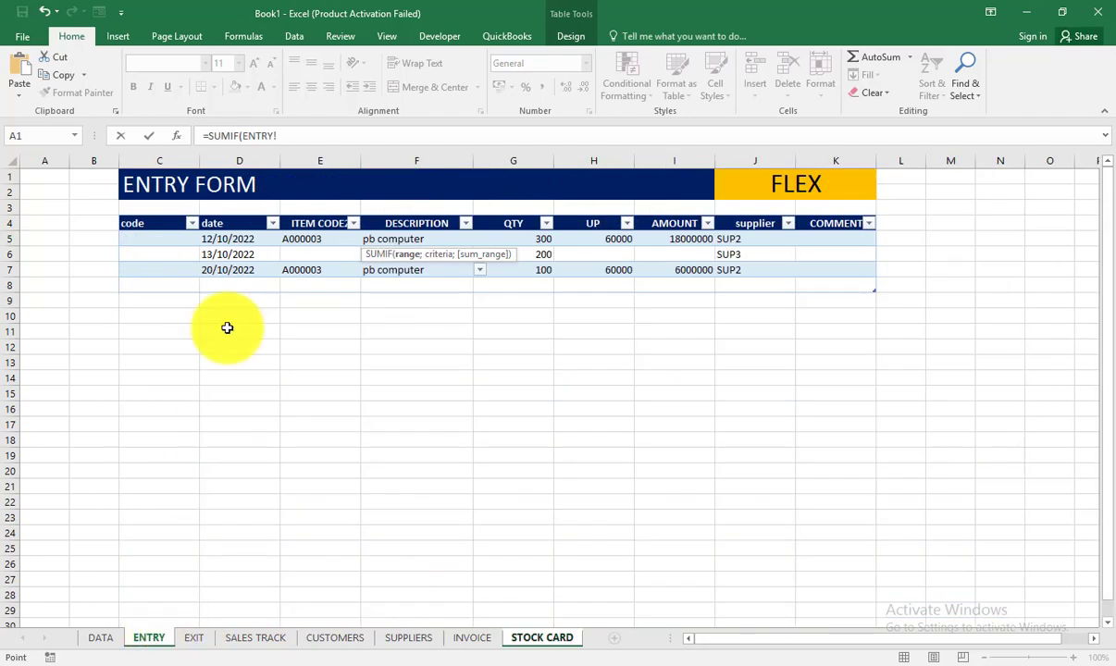
pyautogui.click(414, 216)
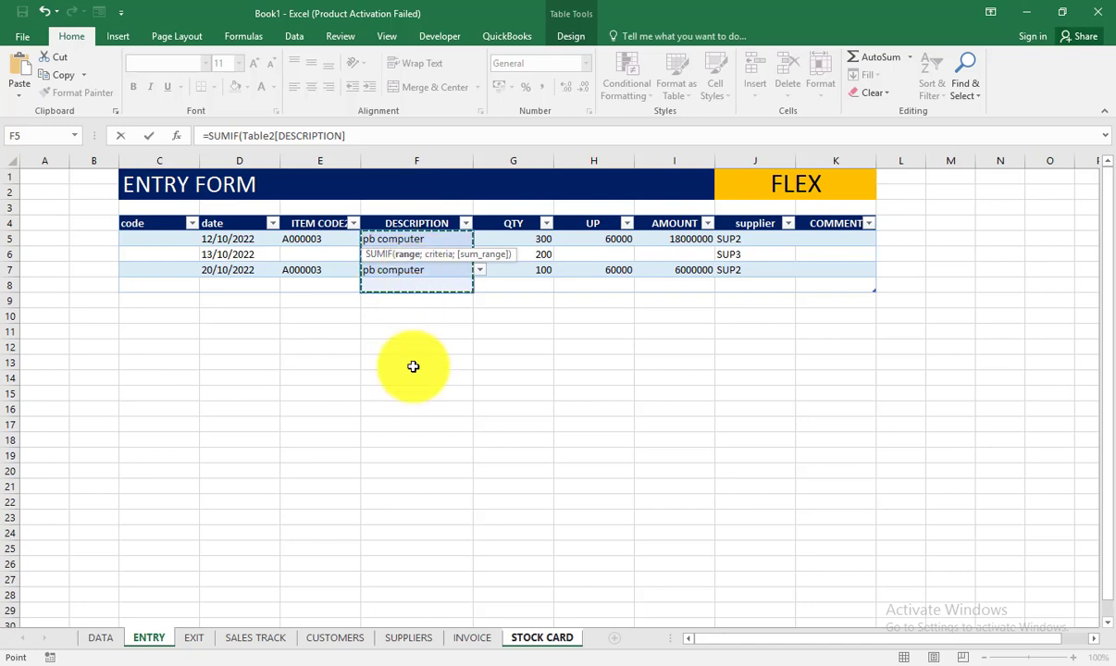
pyautogui.click(374, 140)
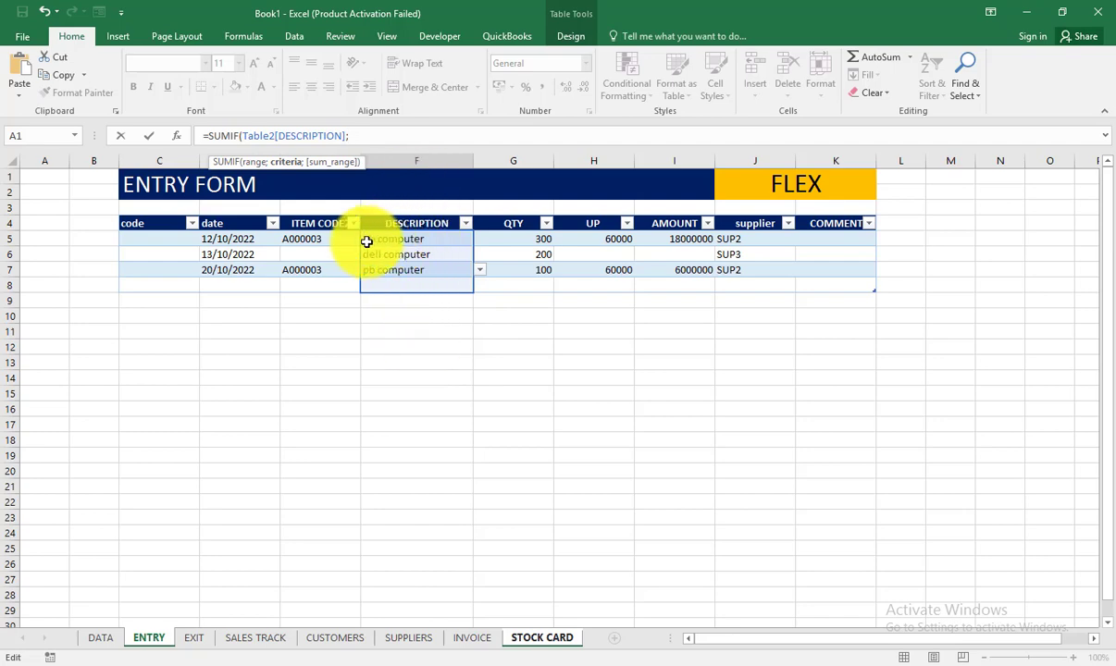
pyautogui.click(543, 638)
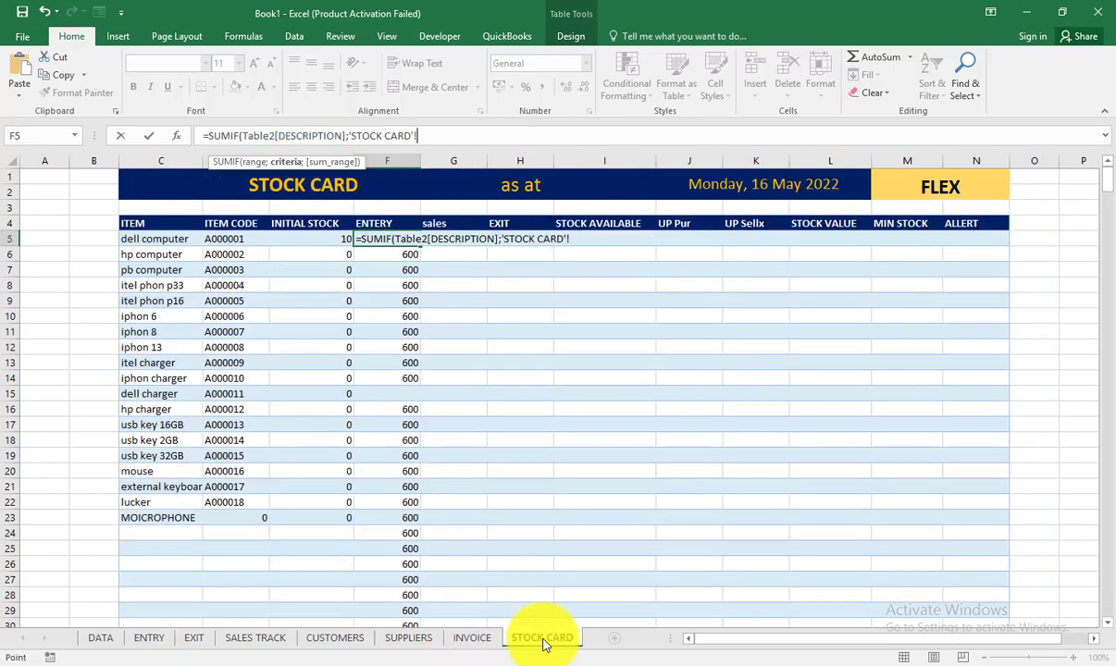
pyautogui.click(153, 239)
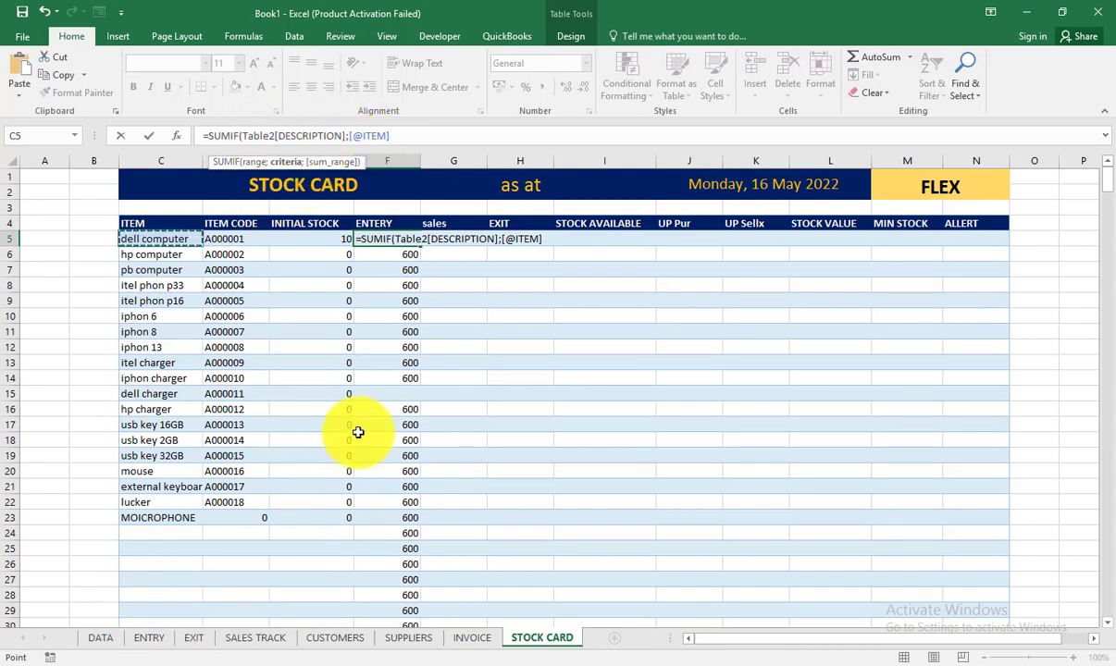
# Step: Complete the ENTERY SUMIF formula in F5 with the ENTRY table's QTY column, Table2[QTY], as the sum range
pyautogui.write(';')
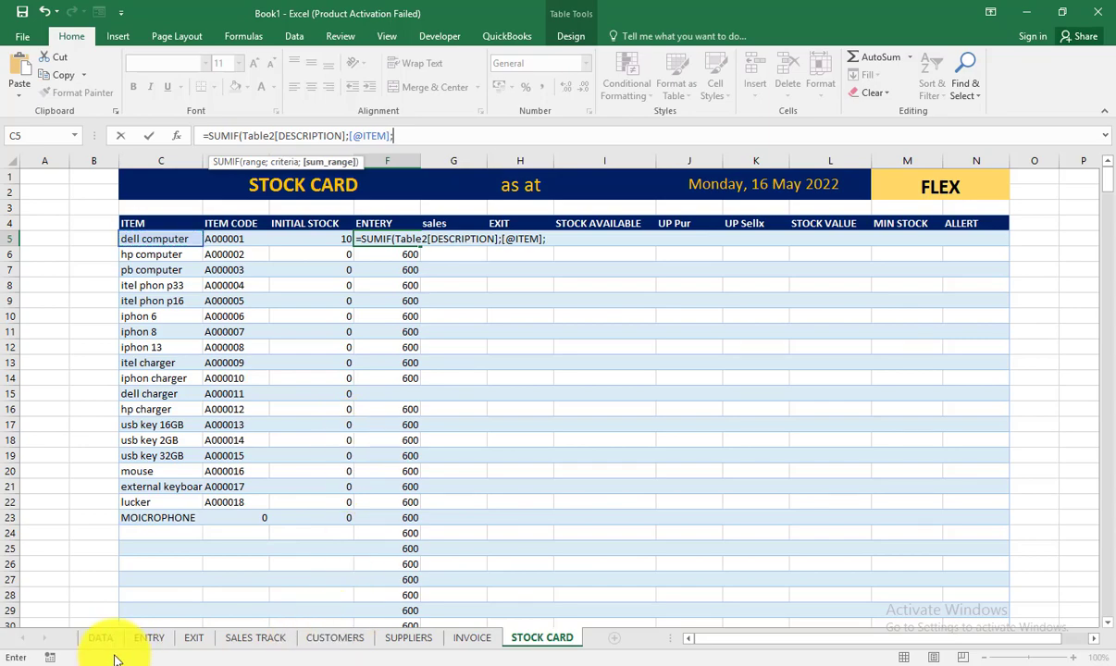
pyautogui.click(150, 640)
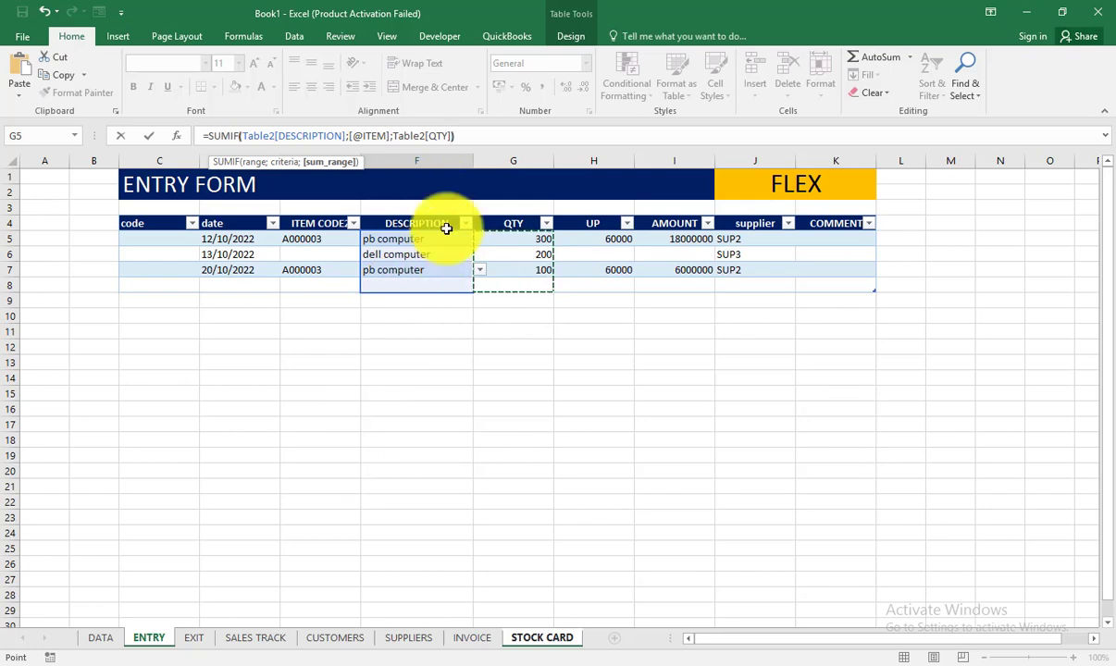
pyautogui.press('Return')
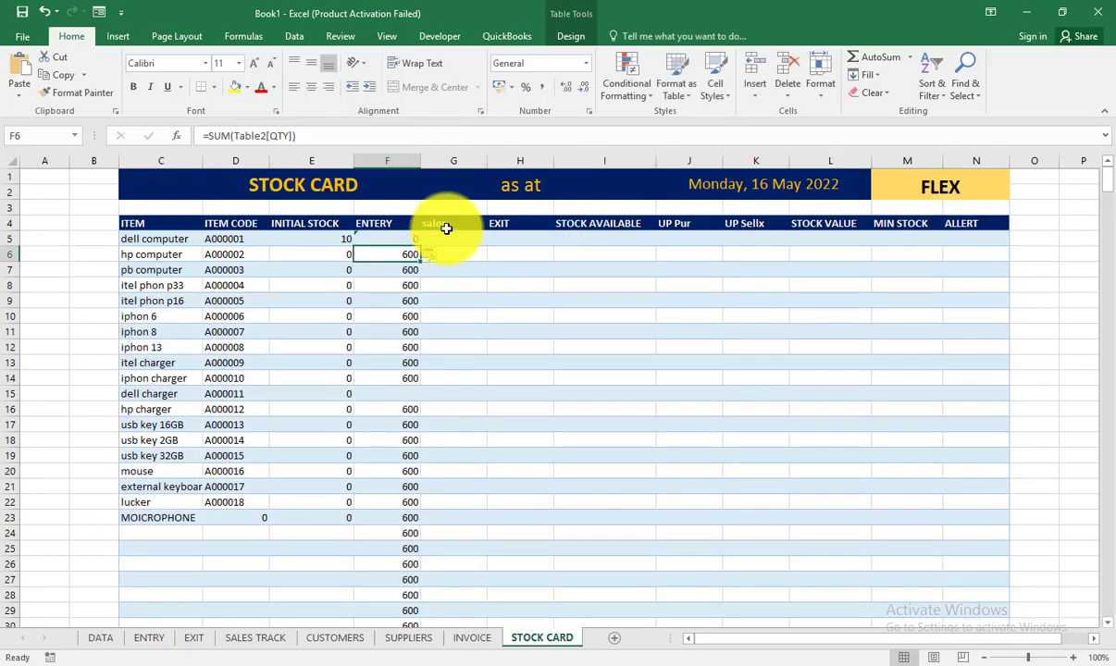
# Step: Compare the dell computer formula in STOCK CARD cell F5 with its description and quantity on ENTRY and its item name on DATA
pyautogui.click(401, 239)
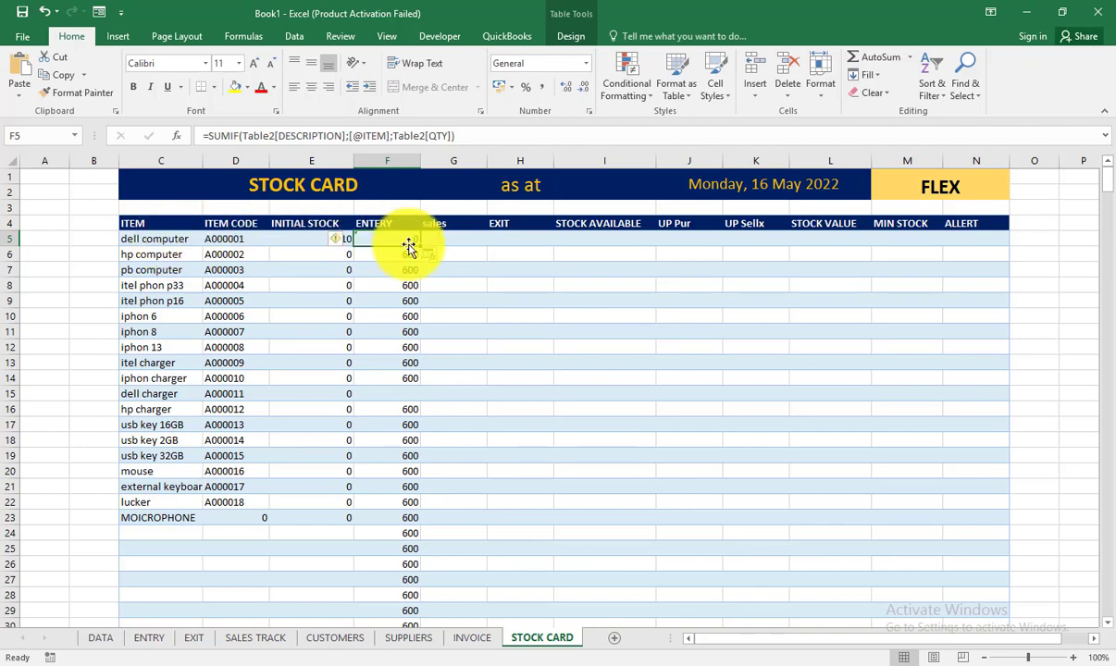
pyautogui.click(148, 637)
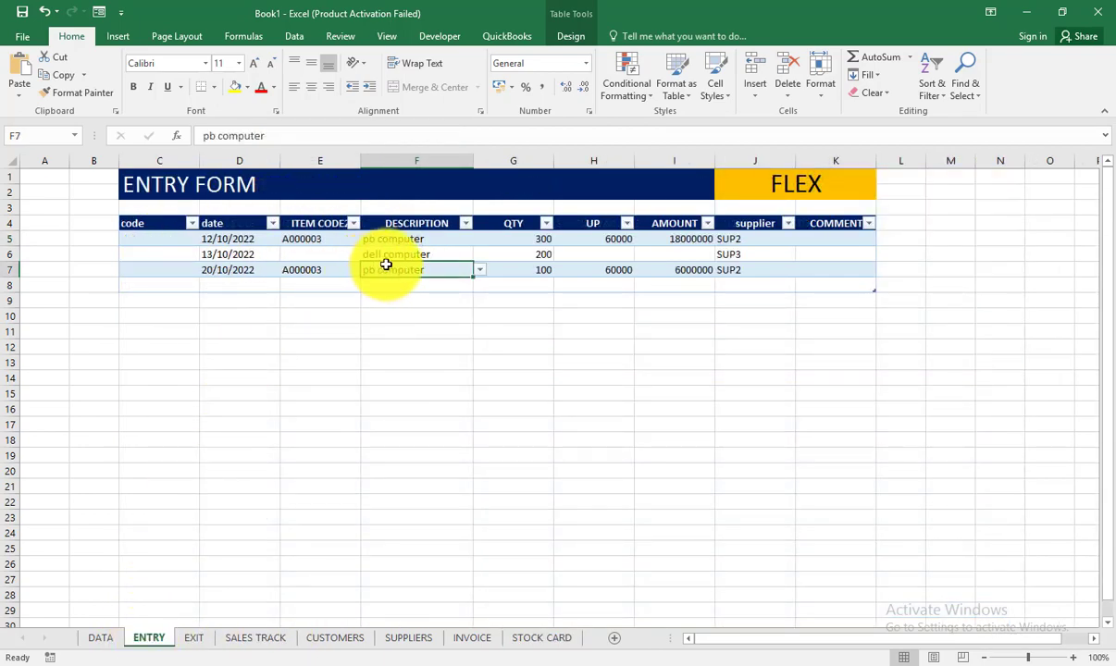
pyautogui.click(421, 254)
pyautogui.click(536, 251)
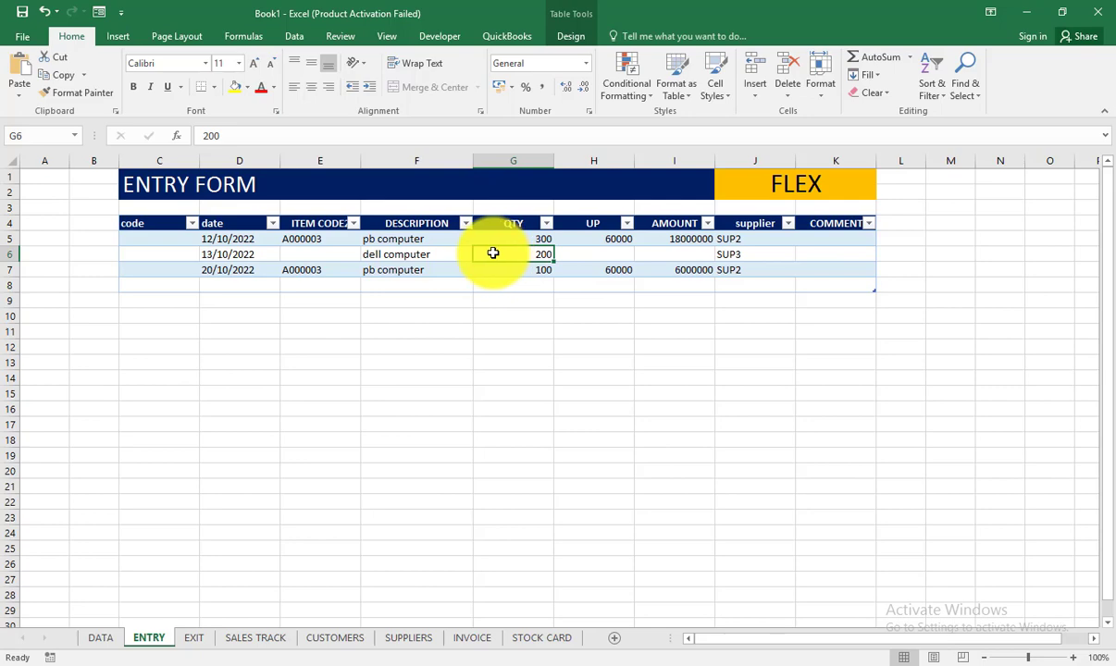
pyautogui.hotkey('ctrl', 'pagedown')
pyautogui.hotkey('ctrl', 'pagedown')
pyautogui.hotkey('ctrl', 'pagedown')
pyautogui.hotkey('ctrl', 'pagedown')
pyautogui.hotkey('ctrl', 'pagedown')
pyautogui.hotkey('ctrl', 'pagedown')
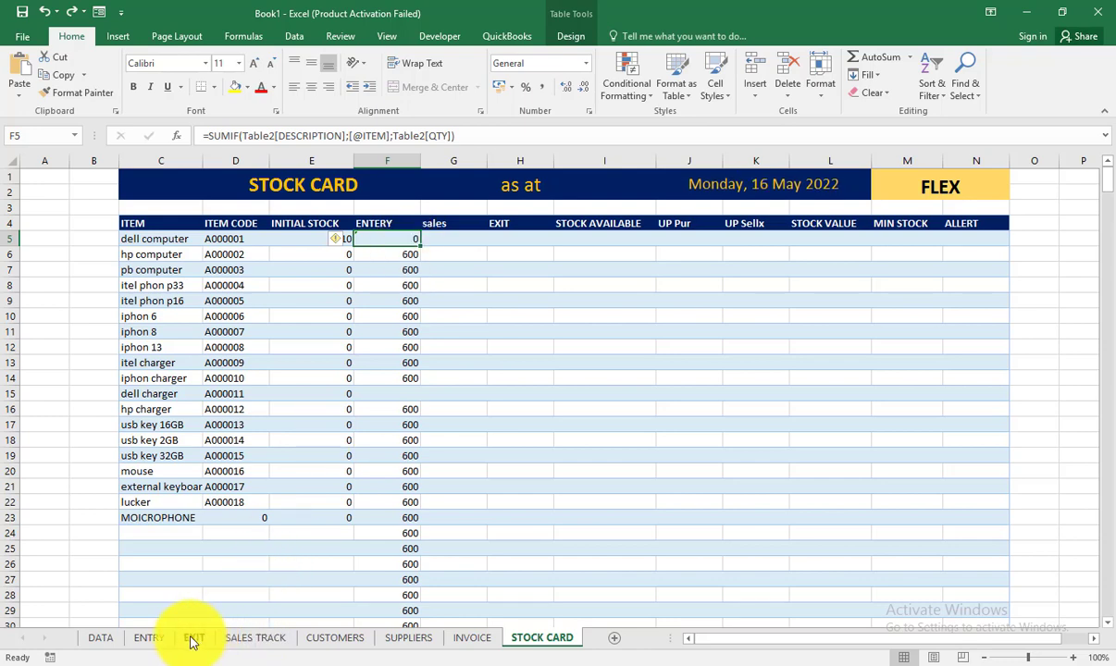
pyautogui.click(150, 638)
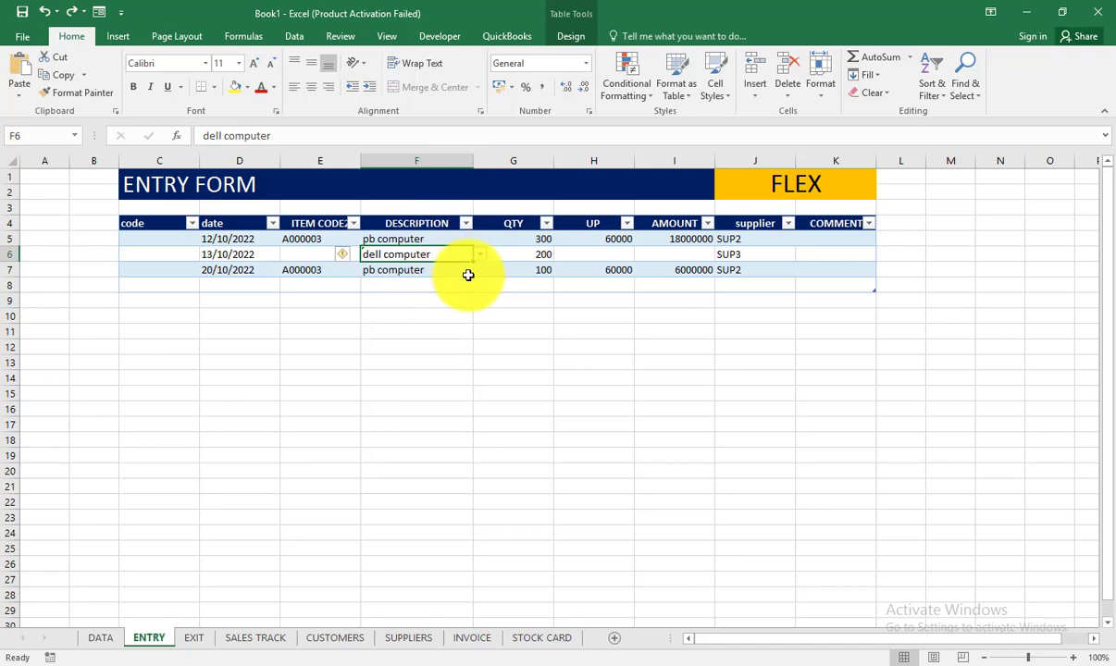
pyautogui.click(100, 637)
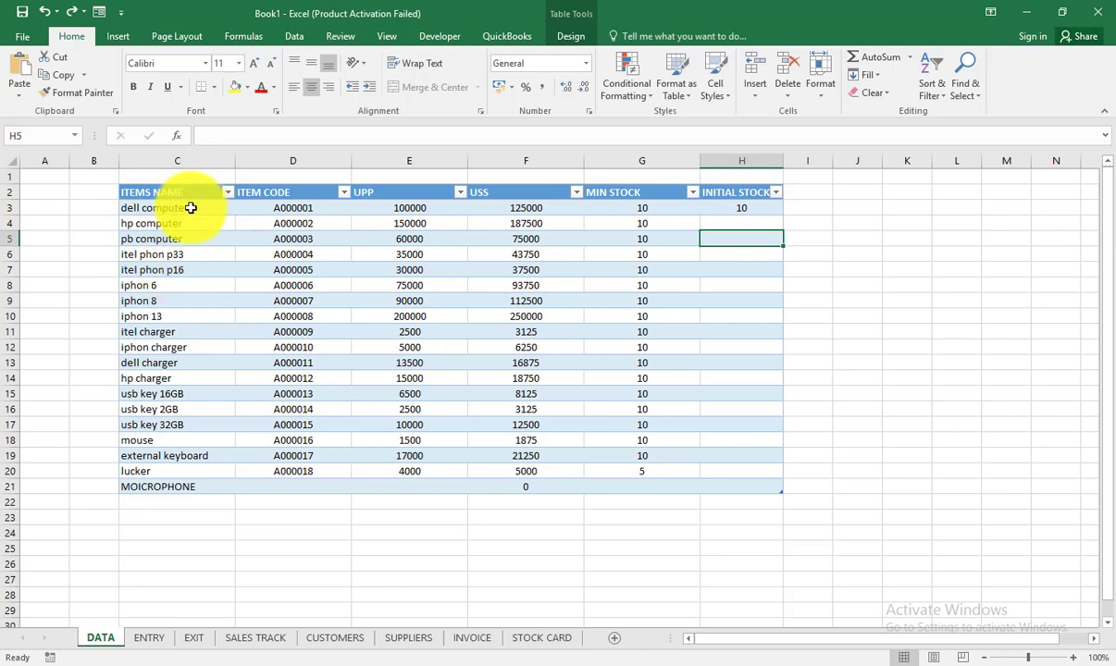
# Step: Reselect dell computer from the item list in DESCRIPTION cell F6 of the ENTRY sheet and check its ENTERY value on STOCK CARD
pyautogui.click(150, 638)
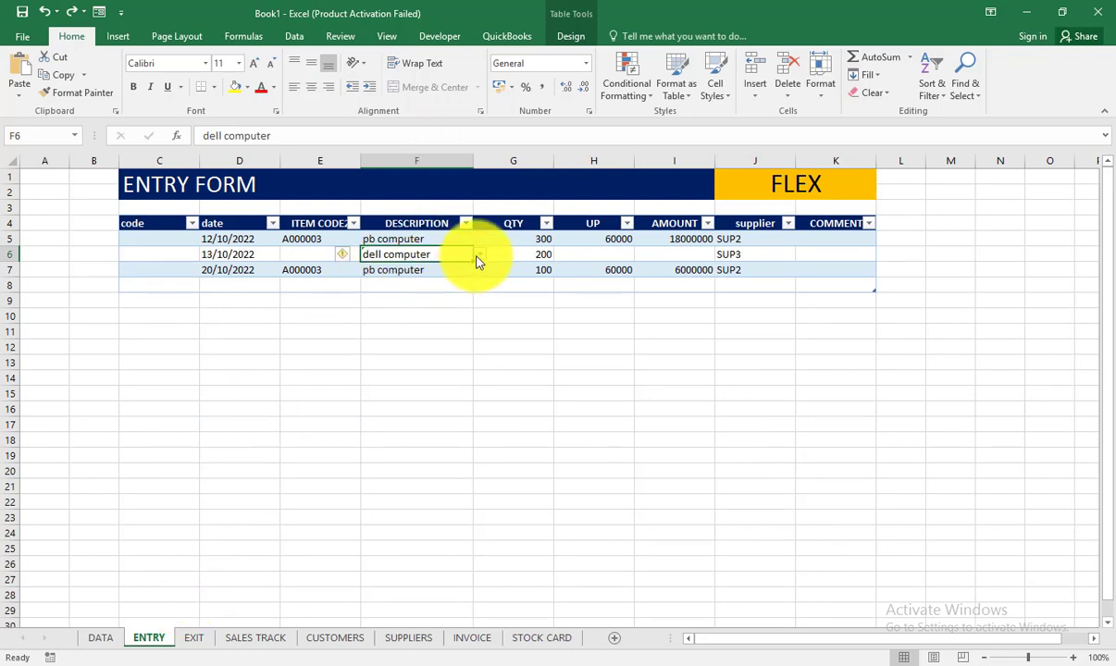
pyautogui.click(478, 255)
pyautogui.click(423, 268)
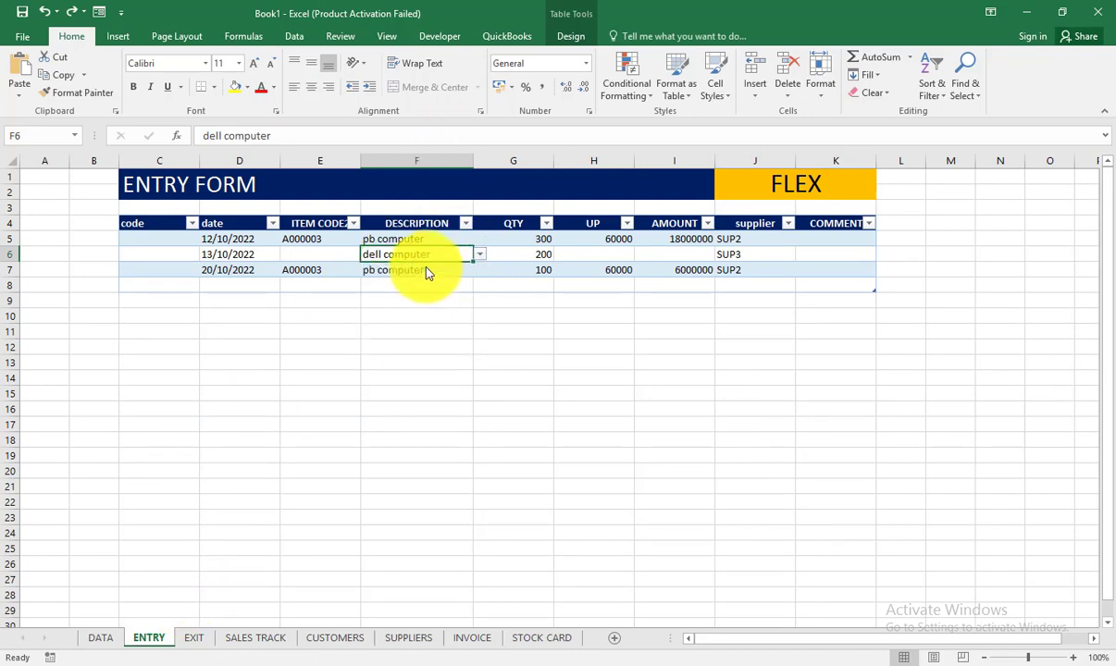
pyautogui.click(532, 637)
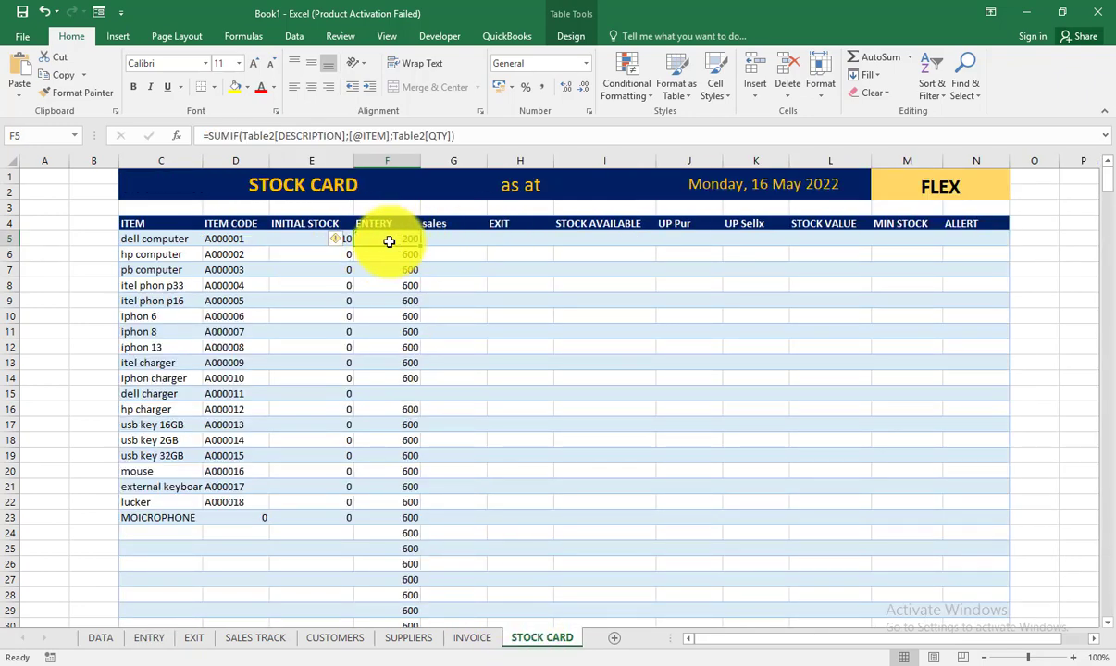
pyautogui.click(151, 638)
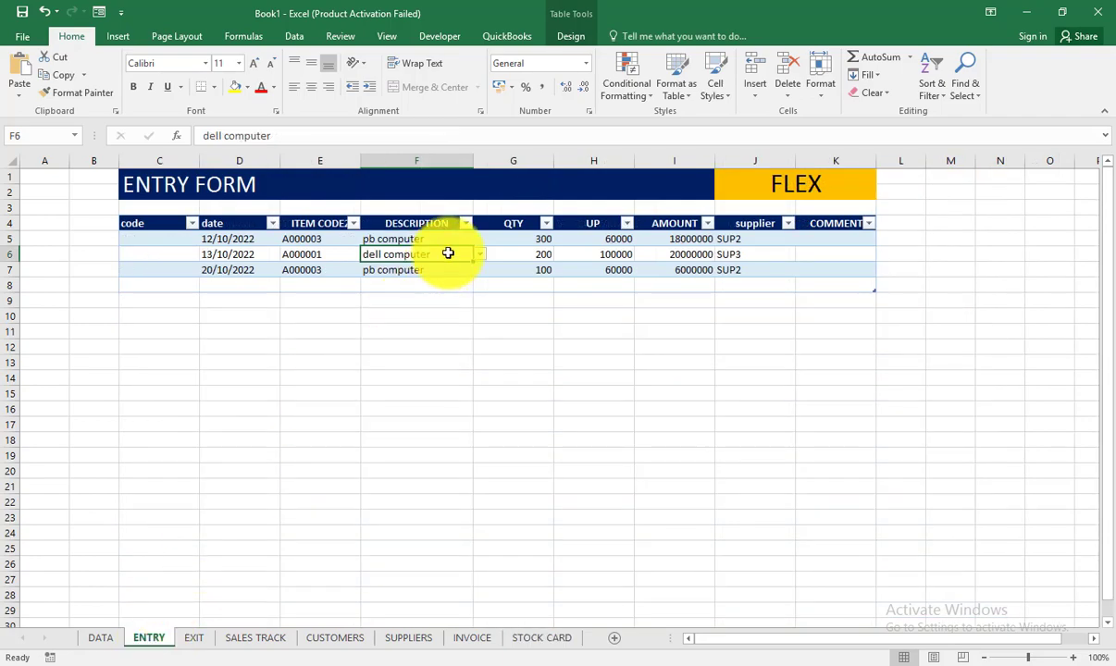
pyautogui.click(560, 638)
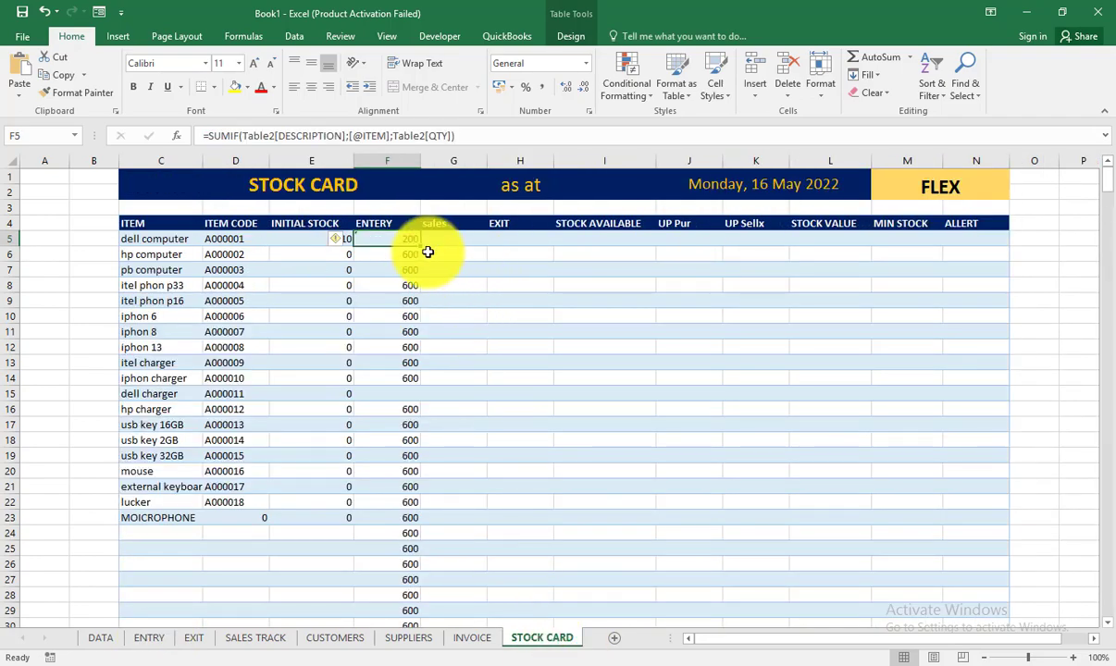
# Step: Fill the SUMIF formula from F5 down the ENTERY column of the STOCK CARD sheet
pyautogui.moveTo(420, 246); pyautogui.dragTo(470, 346)
pyautogui.scroll(5, 470, 346)
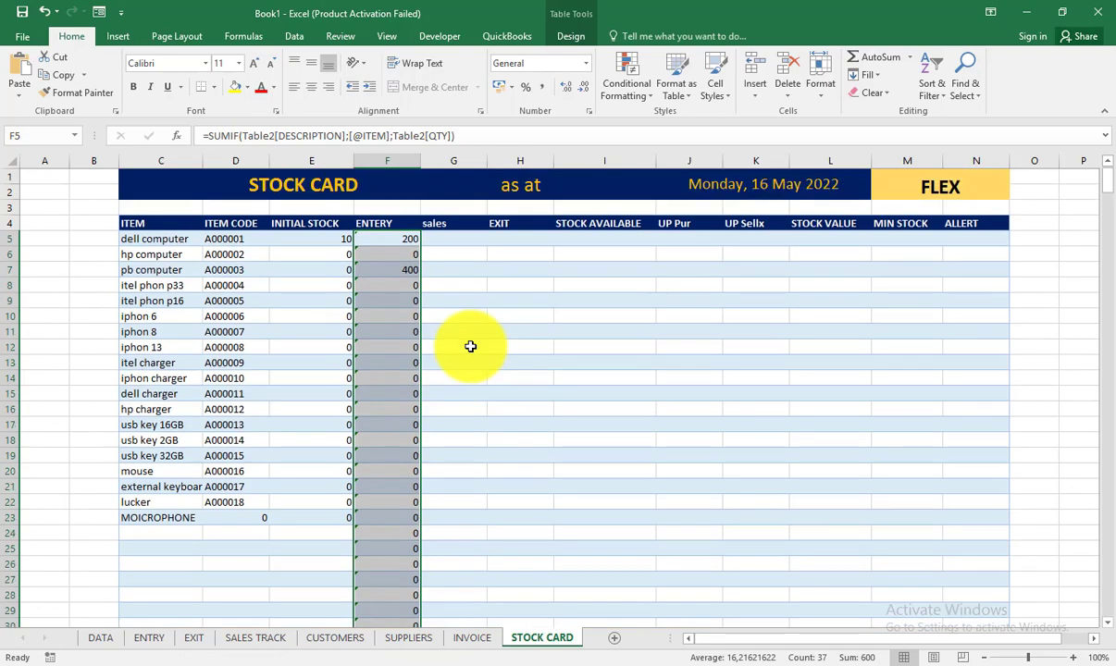
pyautogui.click(406, 266)
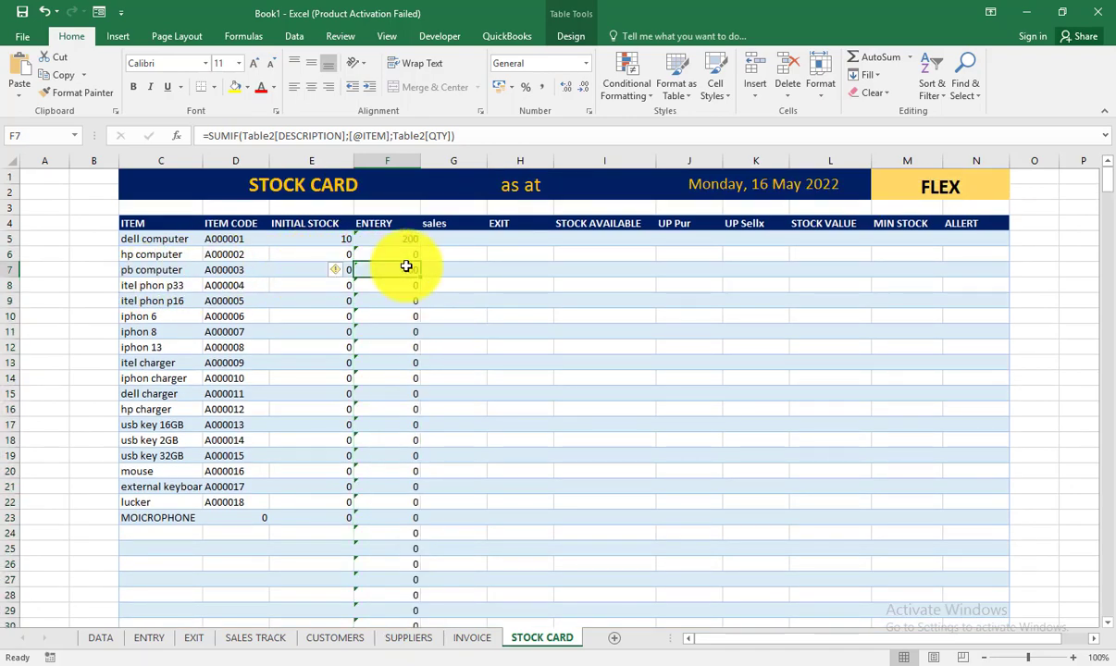
# Step: Check the two pb computer quantities on the ENTRY sheet against the pb computer ENTERY value on STOCK CARD
pyautogui.click(165, 638)
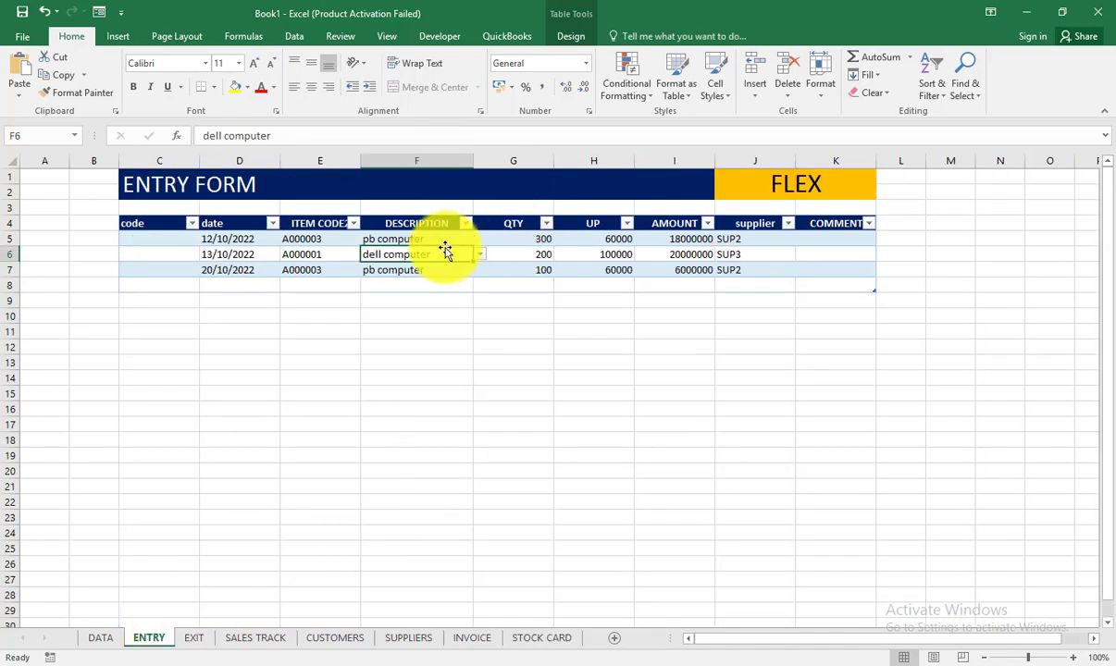
pyautogui.click(412, 239)
pyautogui.click(542, 236)
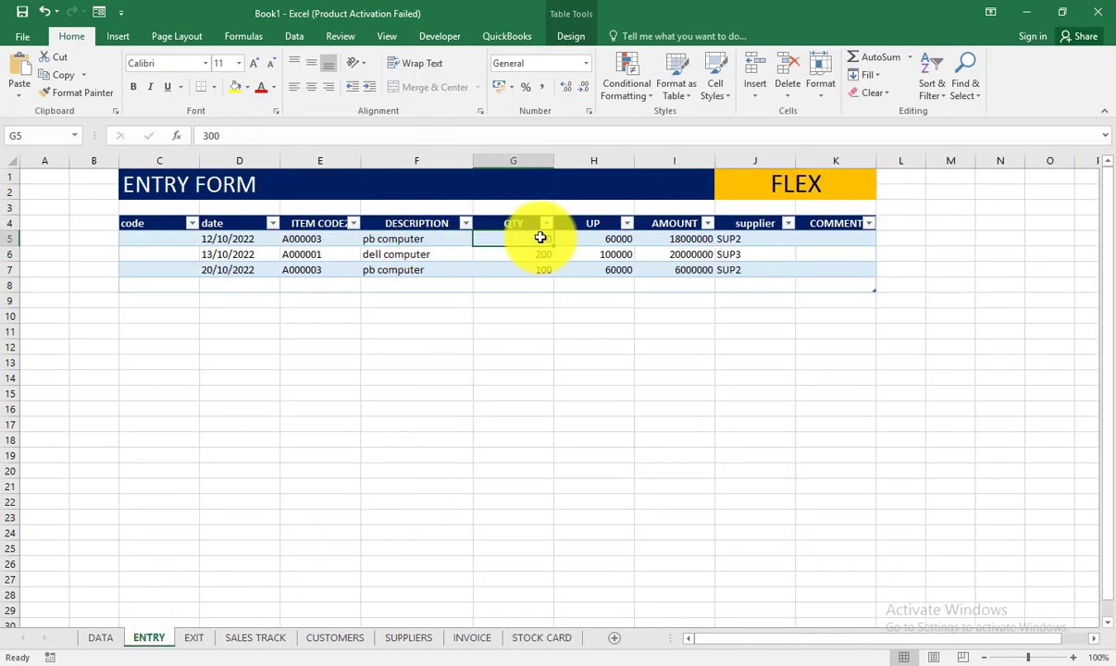
pyautogui.click(398, 272)
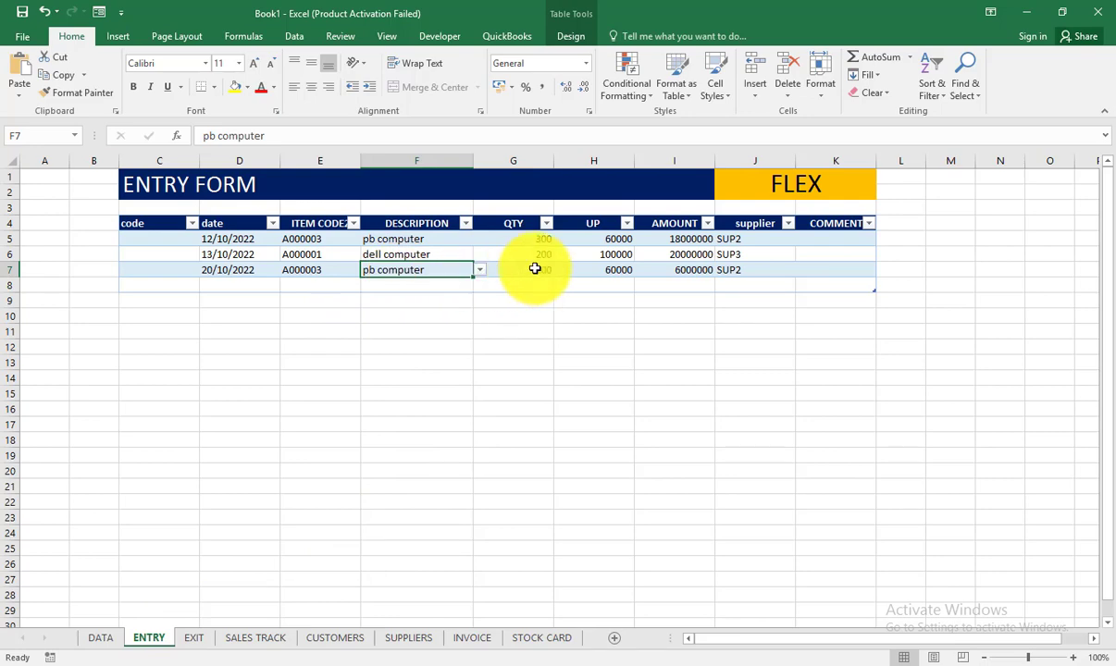
pyautogui.click(535, 268)
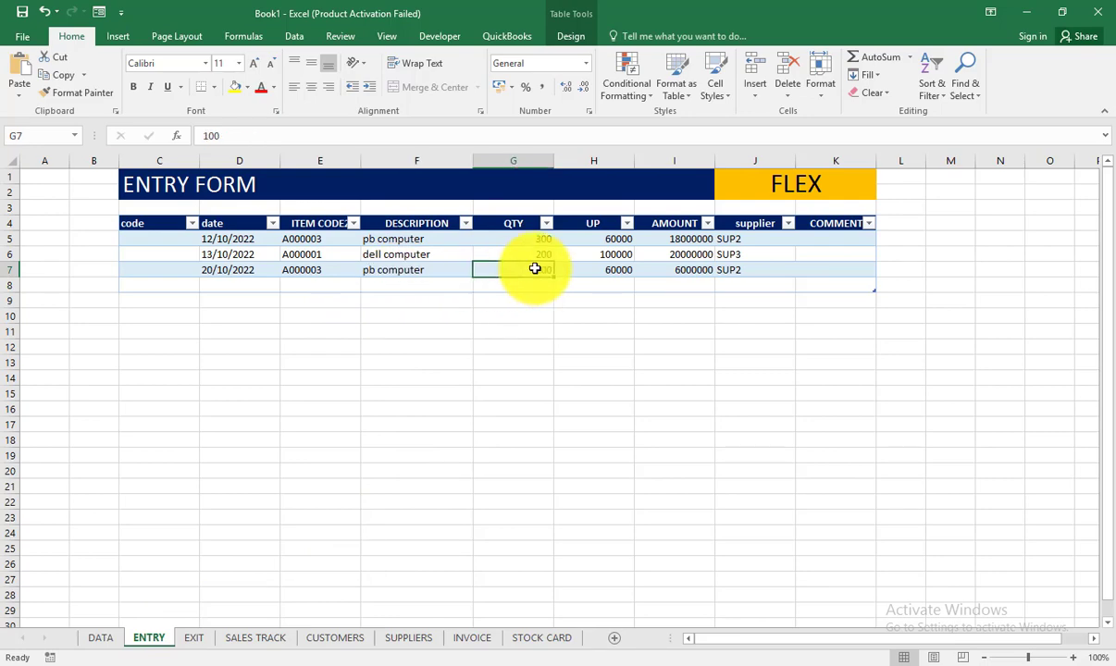
pyautogui.click(396, 270)
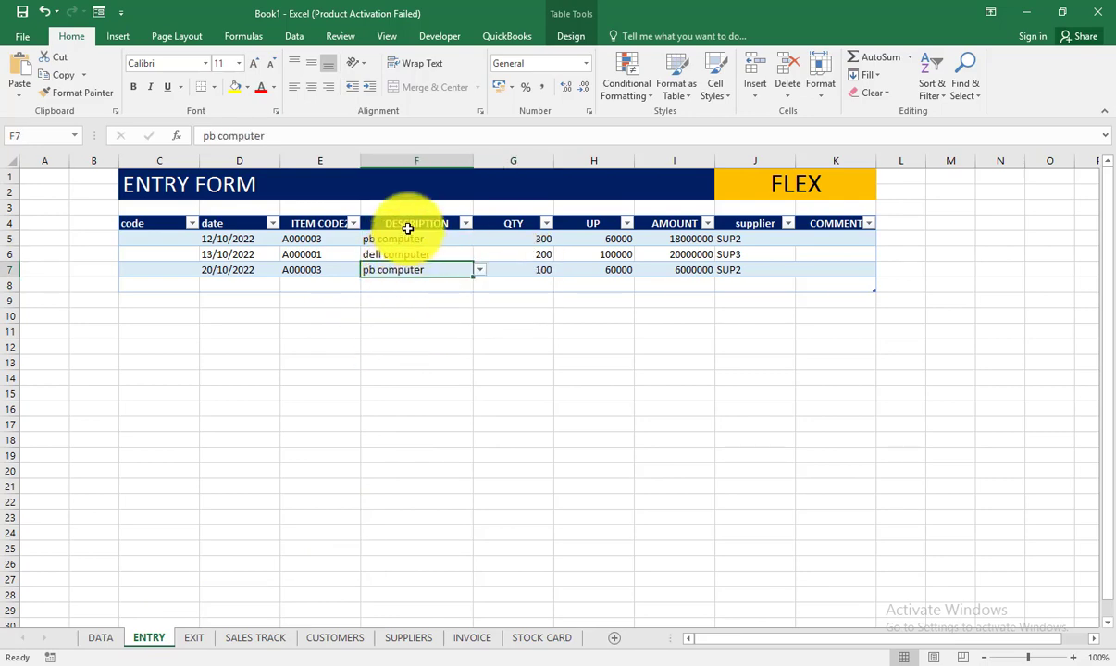
pyautogui.click(529, 239)
pyautogui.click(536, 270)
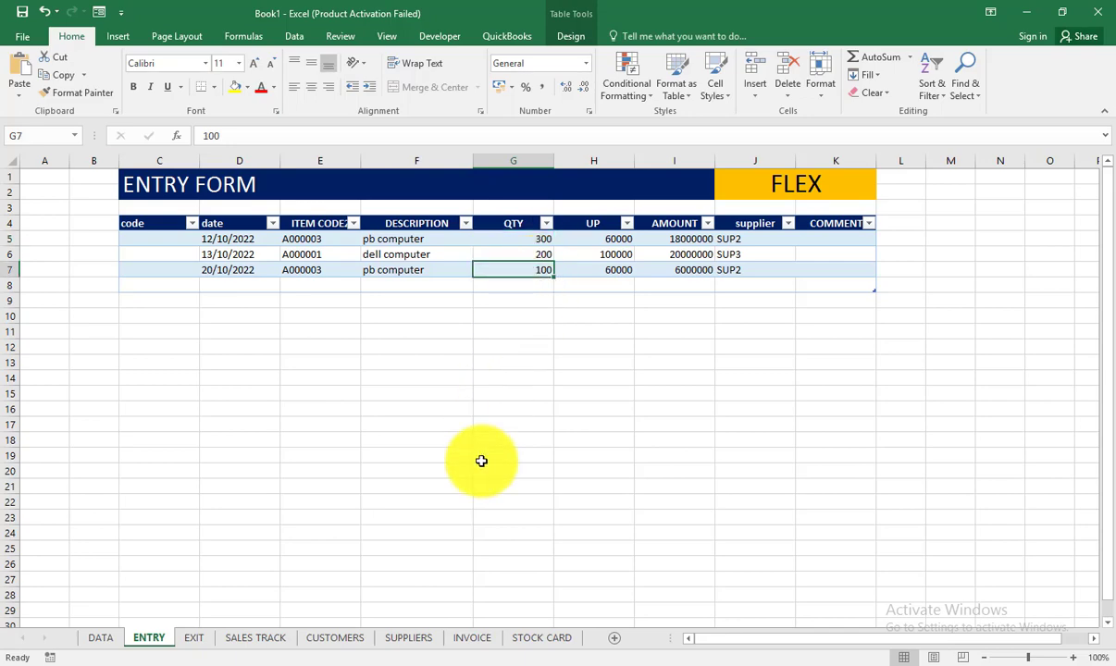
pyautogui.click(534, 638)
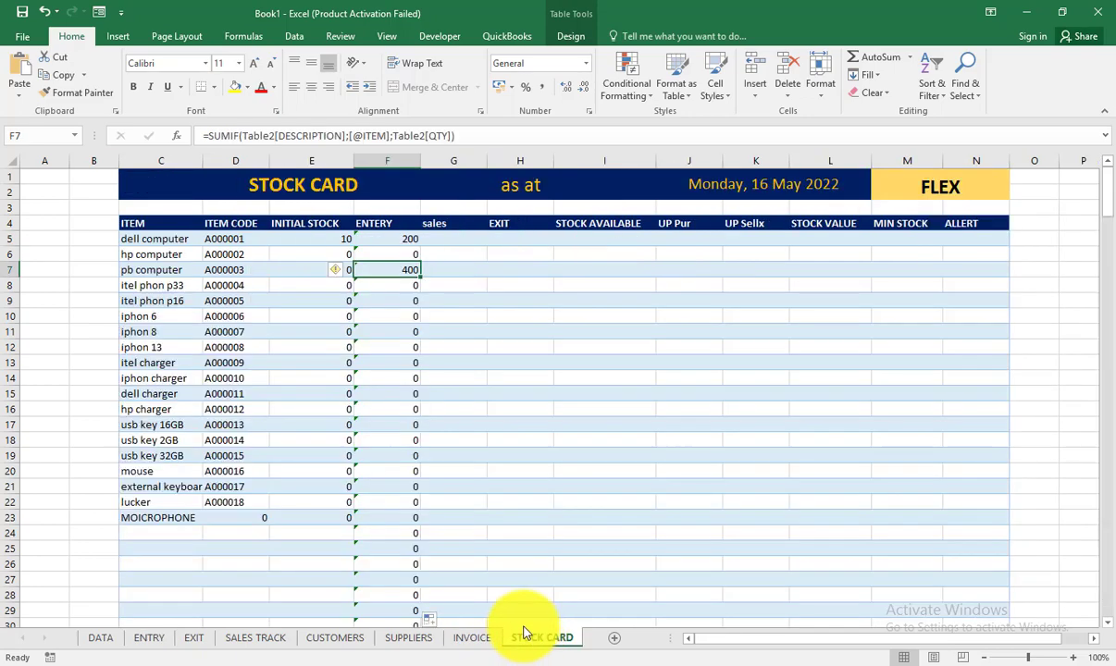
# Step: Extend the SUMIF formula from F5 through the remaining rows of the STOCK CARD ENTERY column
pyautogui.click(403, 240)
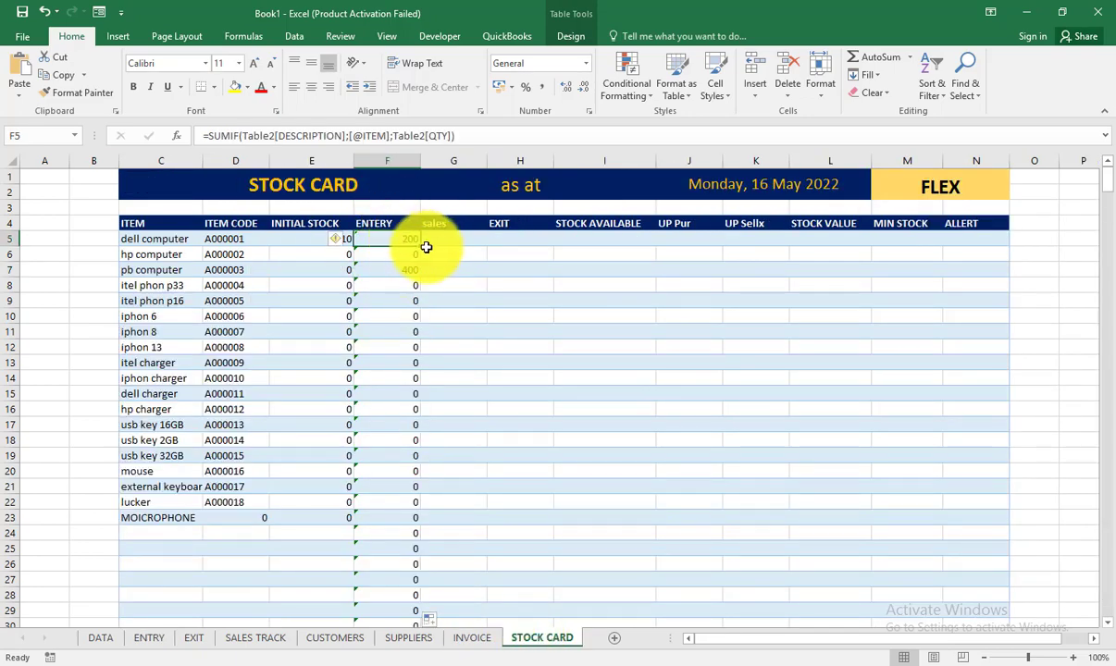
pyautogui.hotkey('ctrl', 'space')
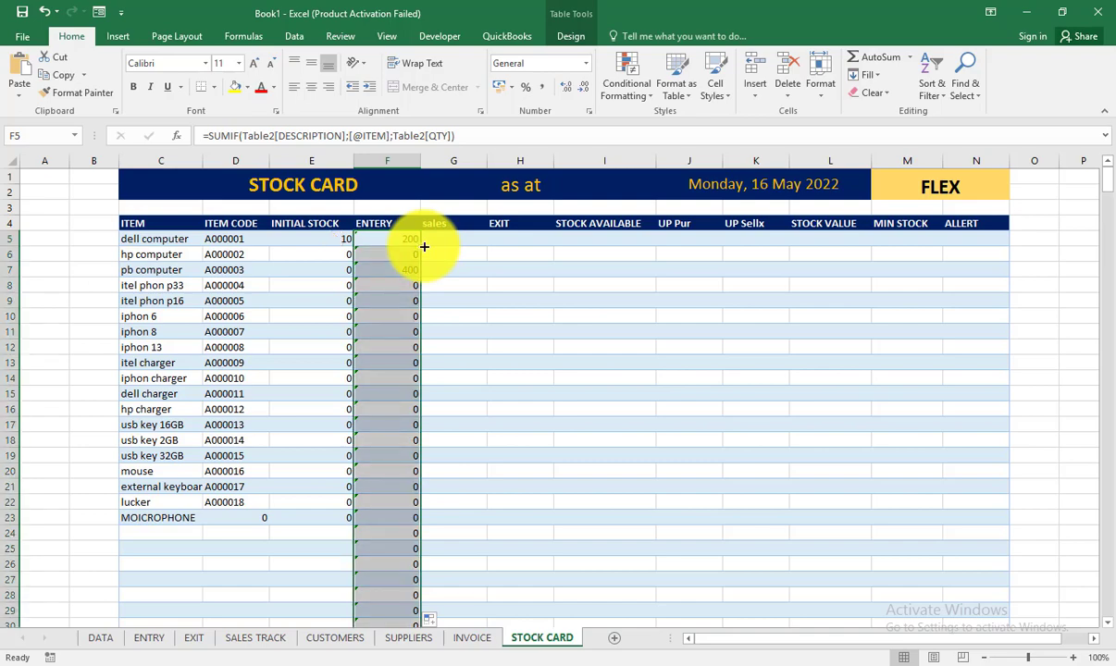
pyautogui.scroll(-20, 366, 354)
pyautogui.scroll(20, 366, 354)
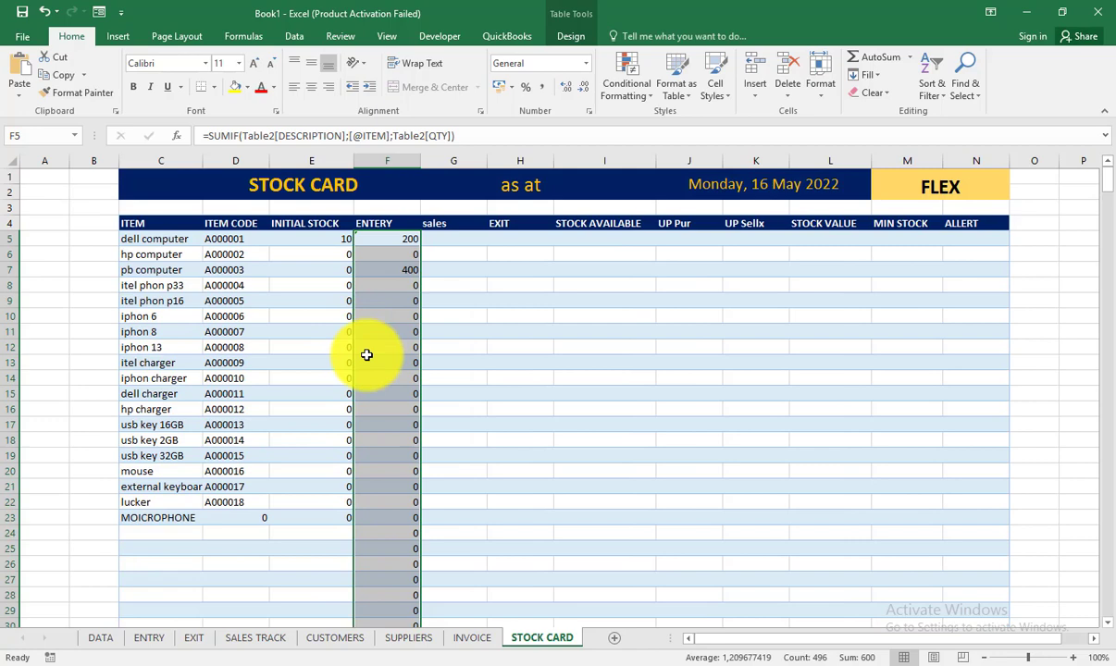
# Step: Start a SUMIF formula in sales cell G5 of STOCK CARD with the SALES TRACK table's DESCRIPTION column as its range
pyautogui.click(505, 237)
pyautogui.click(462, 239)
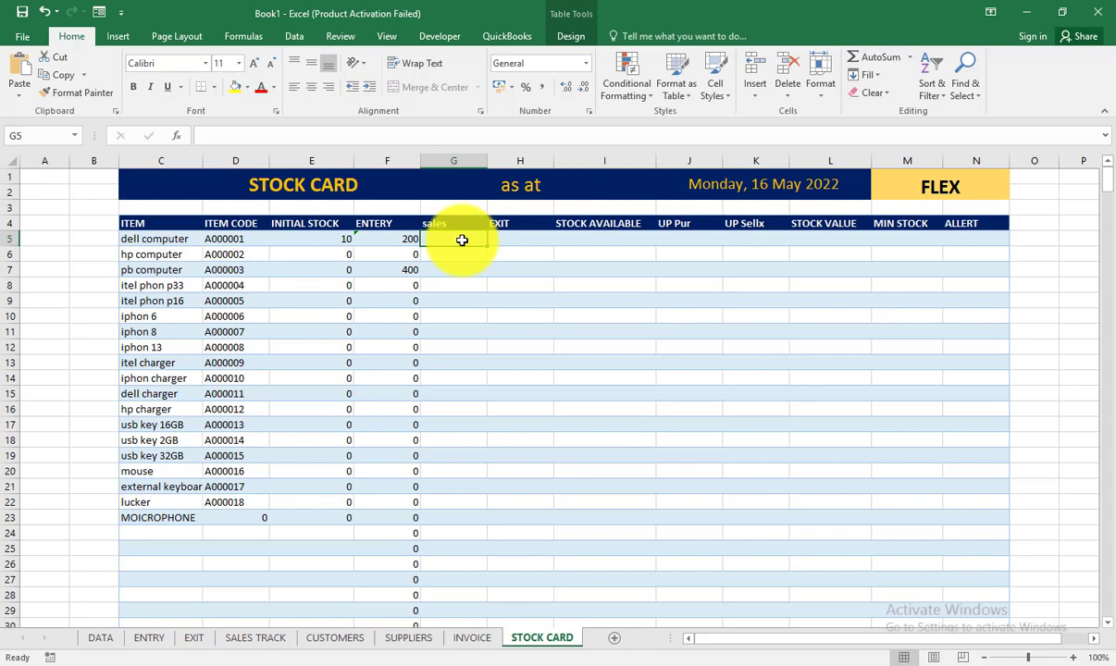
pyautogui.write('=')
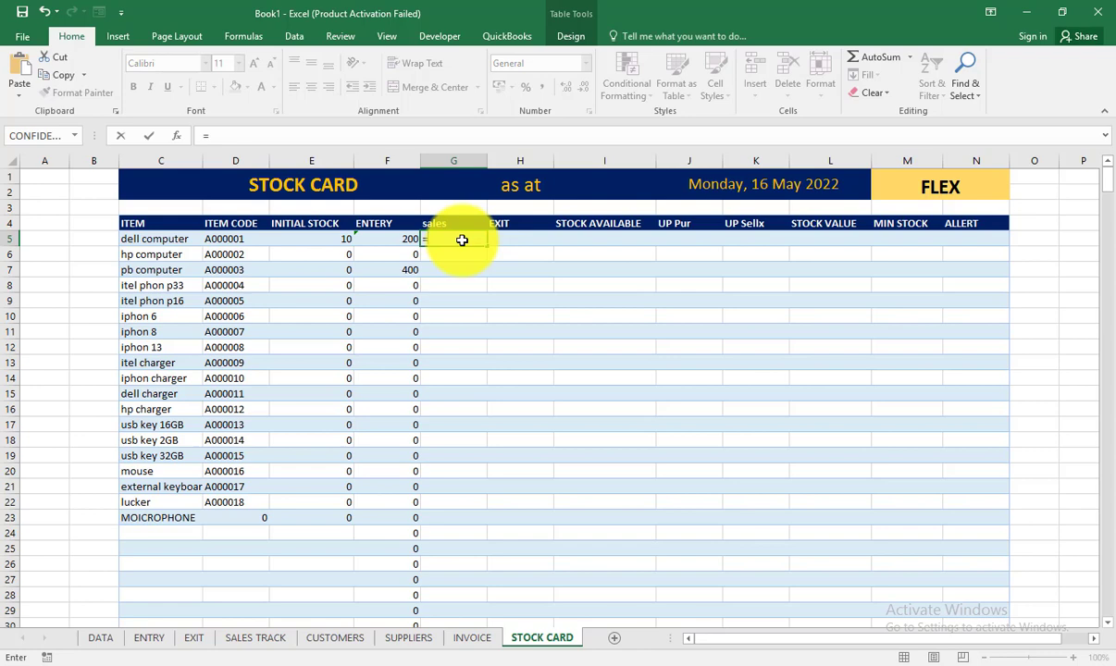
pyautogui.write('S')
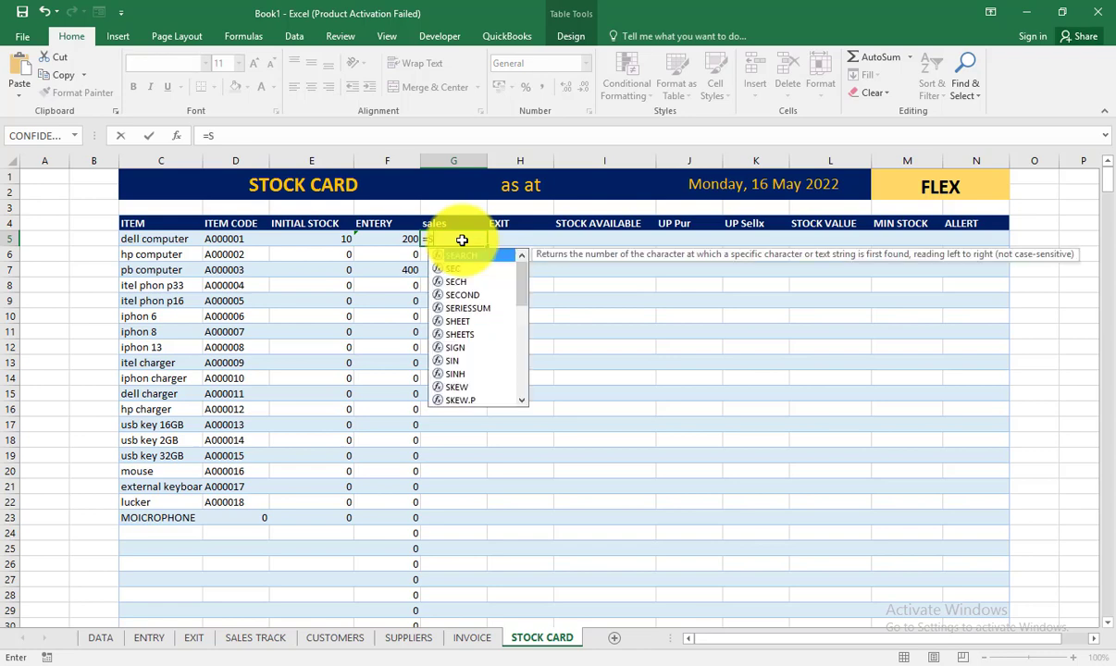
pyautogui.write('UM')
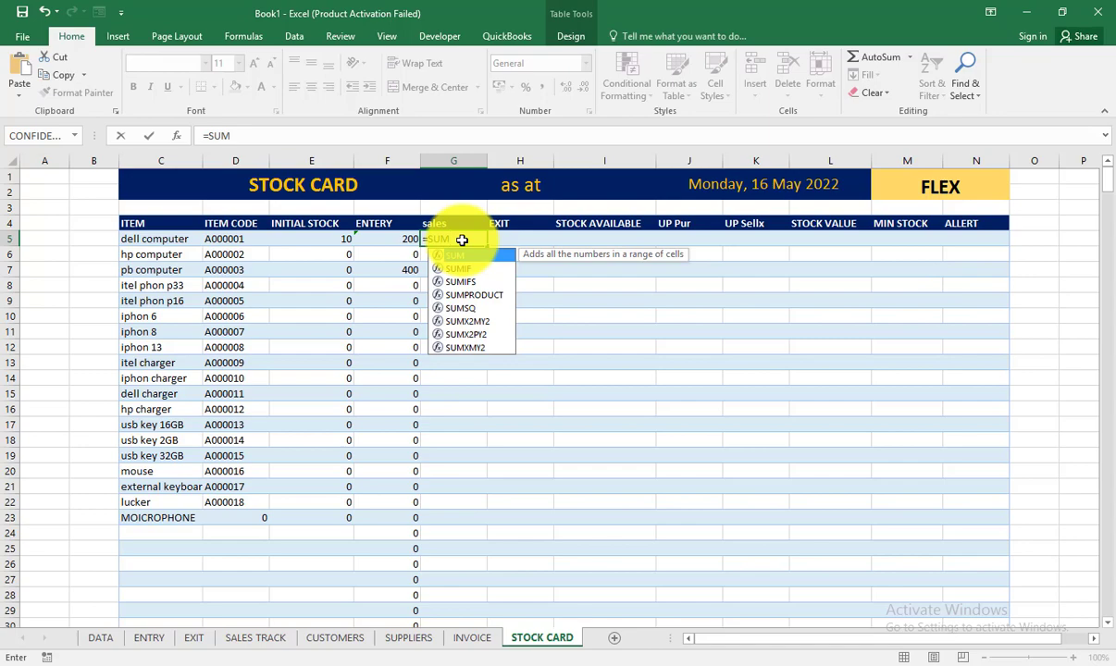
pyautogui.press('Down')
pyautogui.press('Tab')
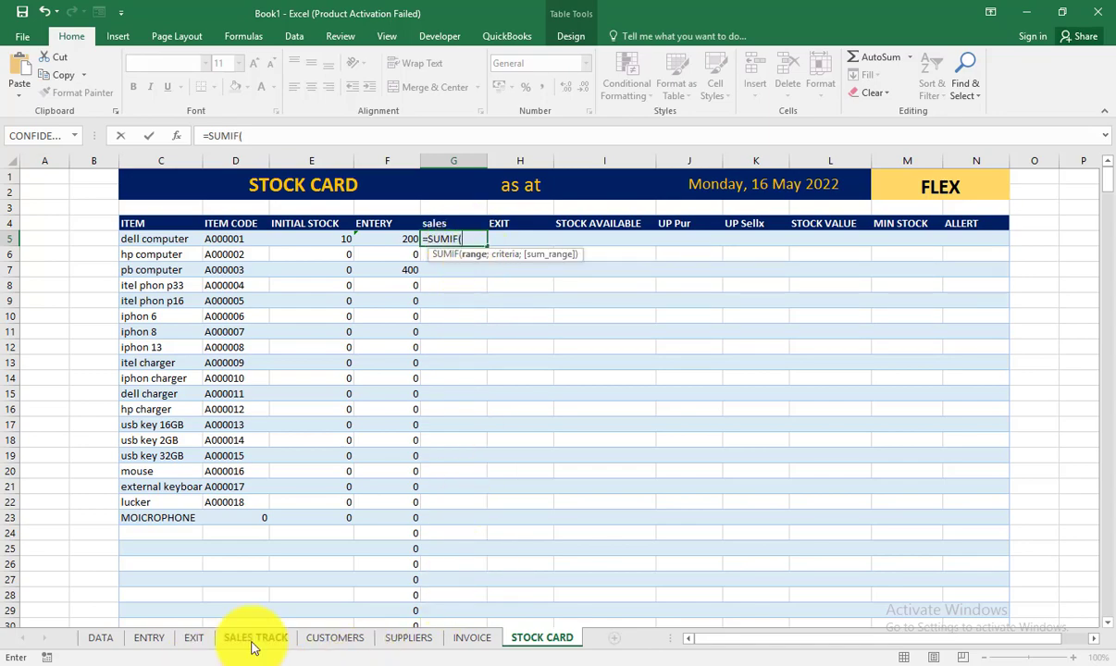
pyautogui.click(253, 645)
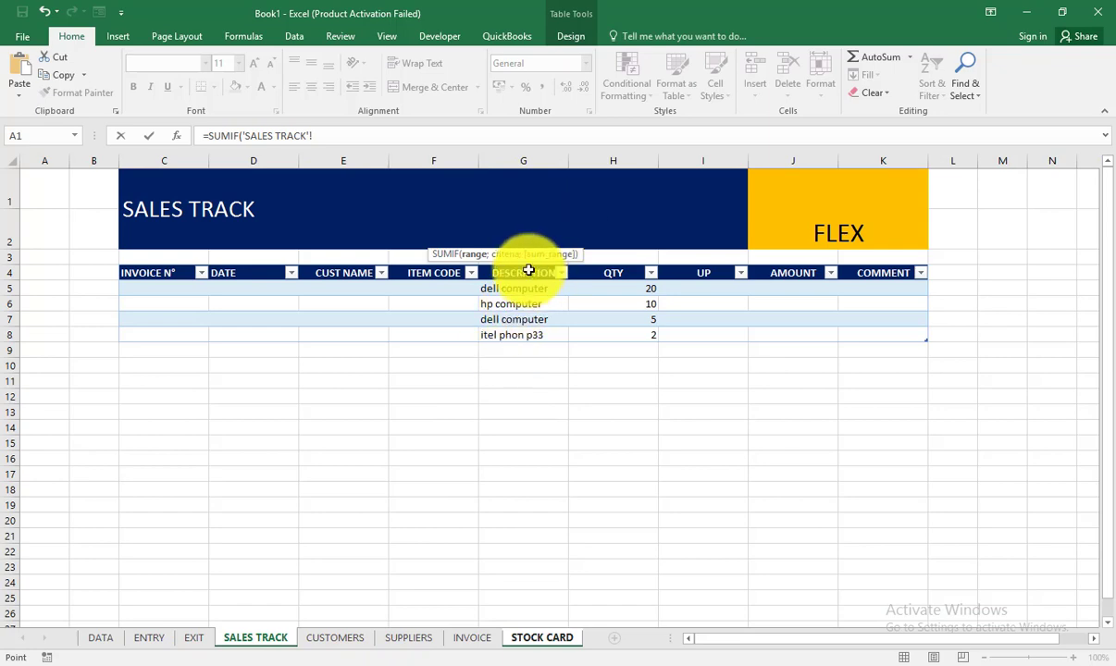
pyautogui.click(515, 265)
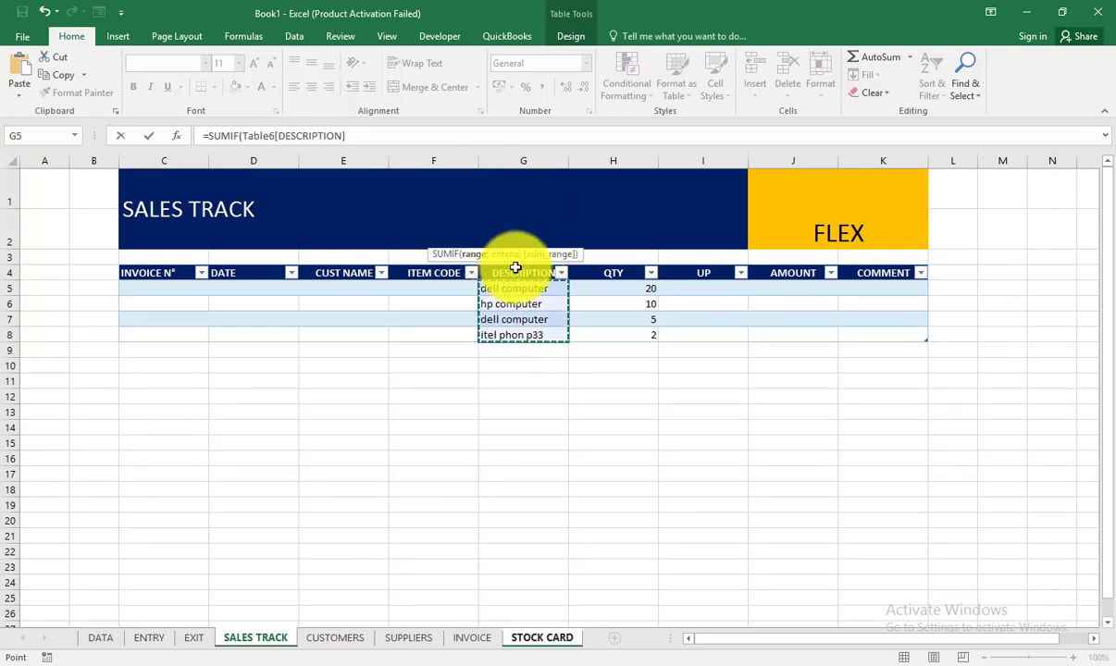
pyautogui.write(';')
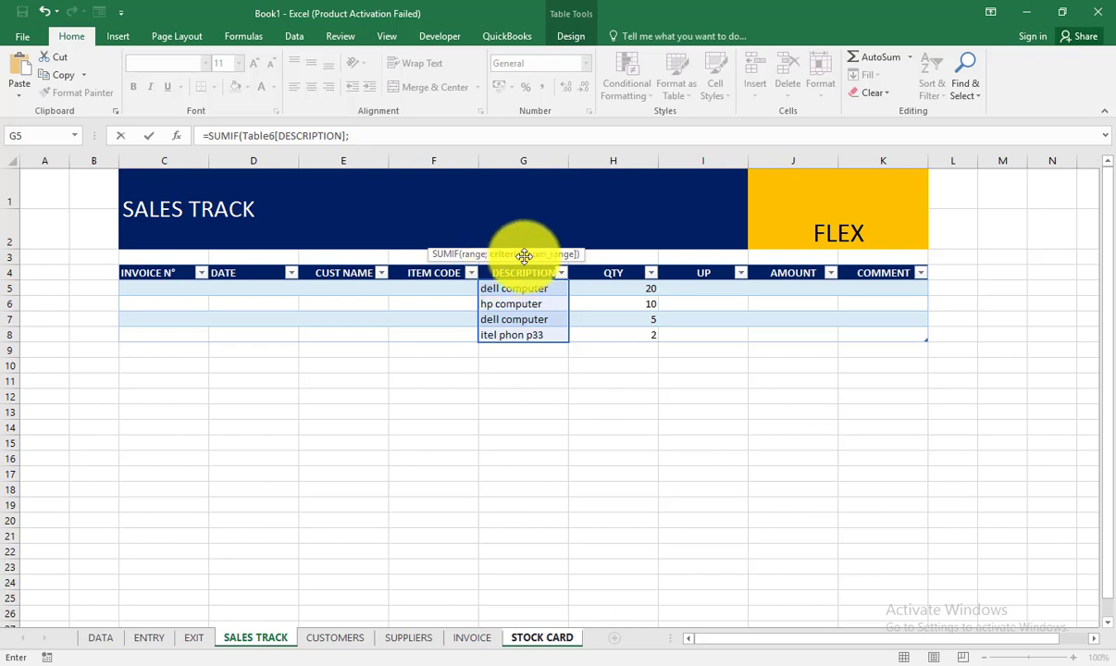
# Step: Complete the G5 SUMIF with the row's ITEM as criteria and the SALES TRACK table's QTY column as sum range
pyautogui.click(536, 637)
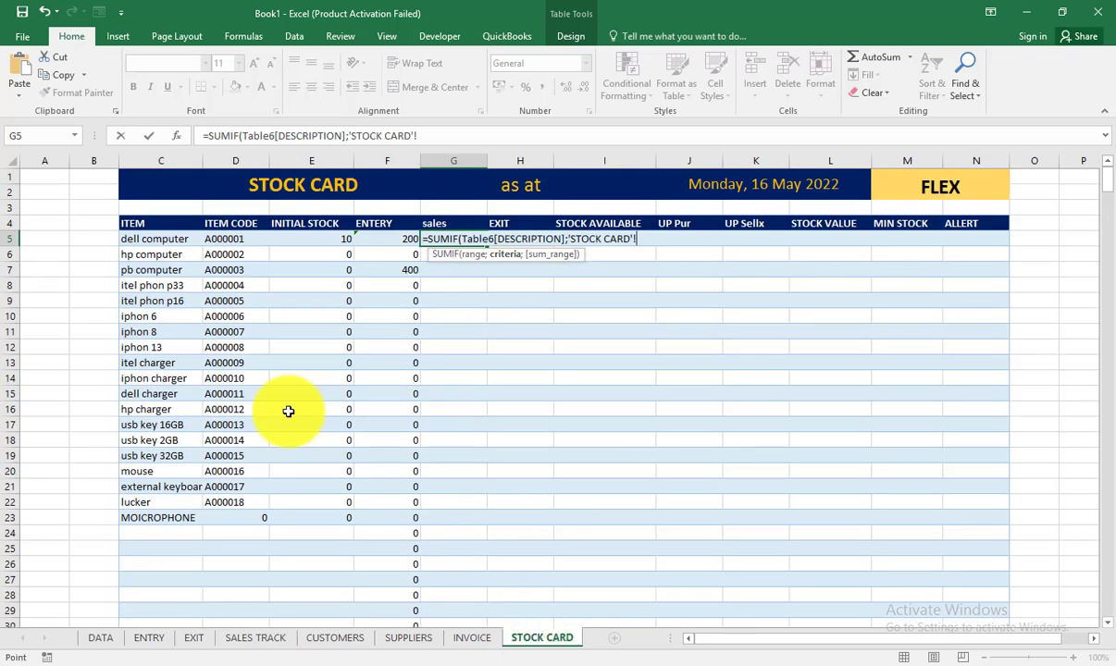
pyautogui.click(151, 236)
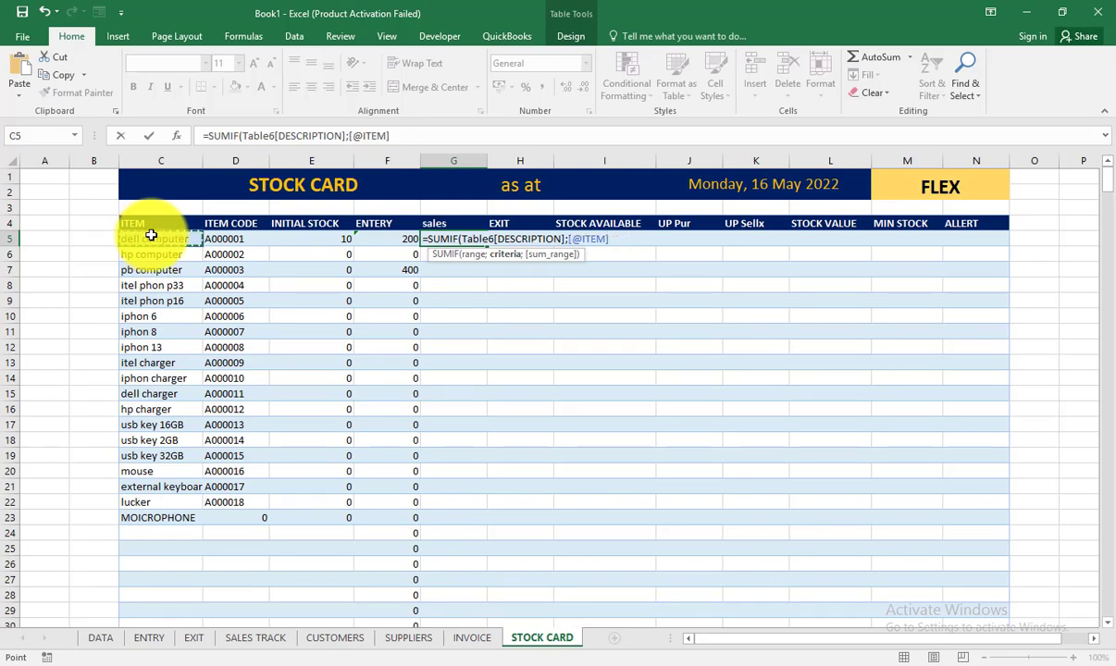
pyautogui.write(';')
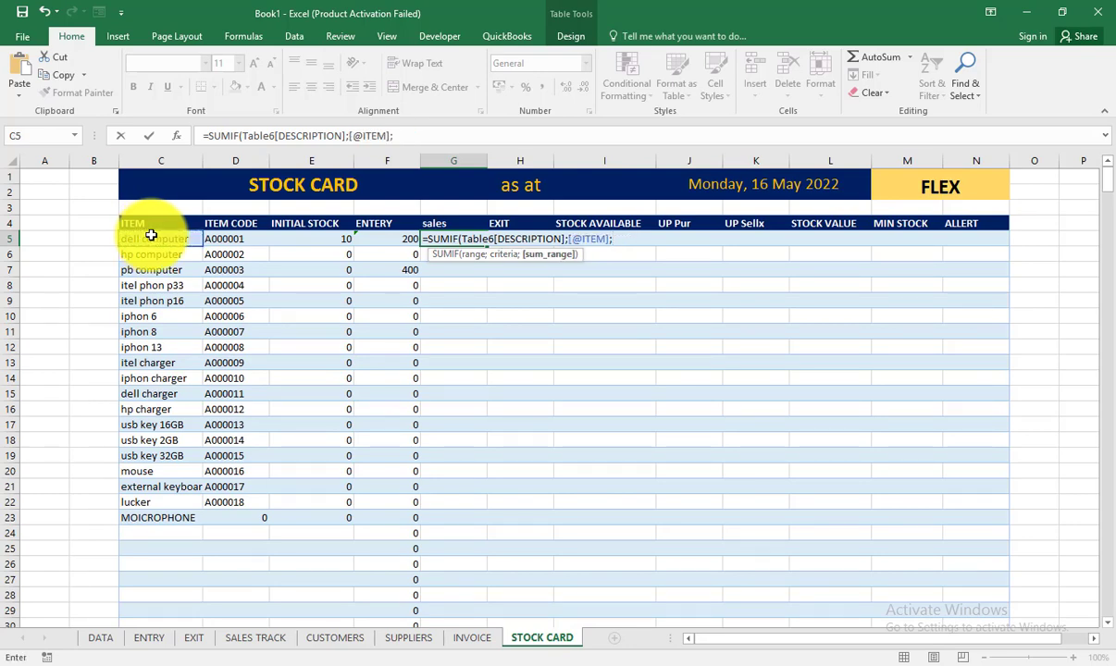
pyautogui.click(247, 645)
pyautogui.click(636, 265)
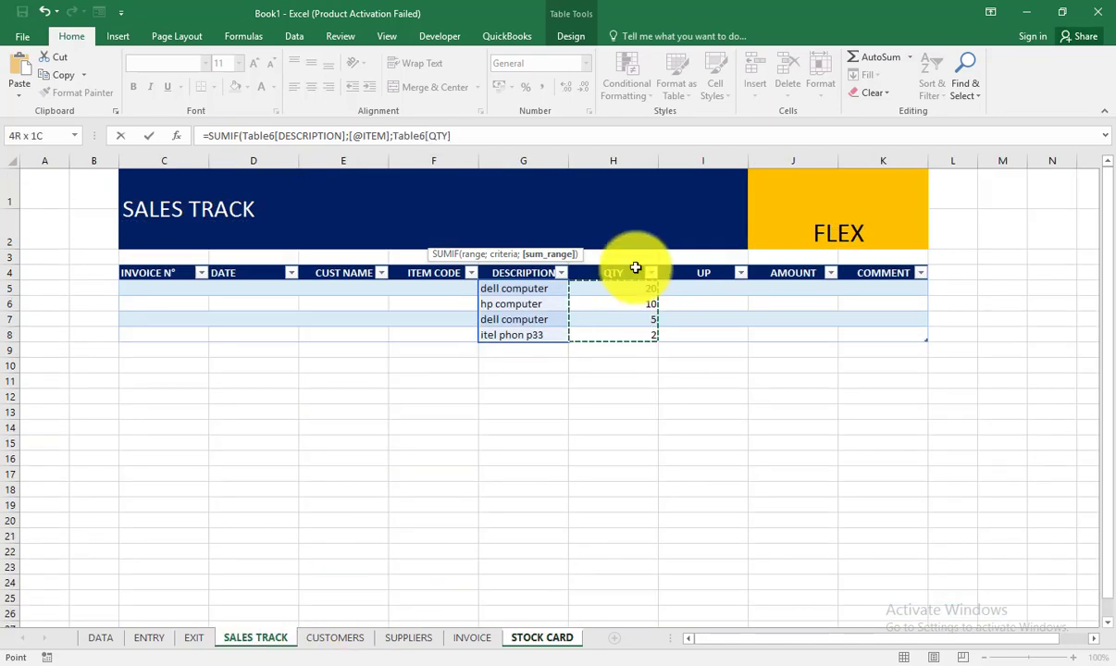
pyautogui.press('Return')
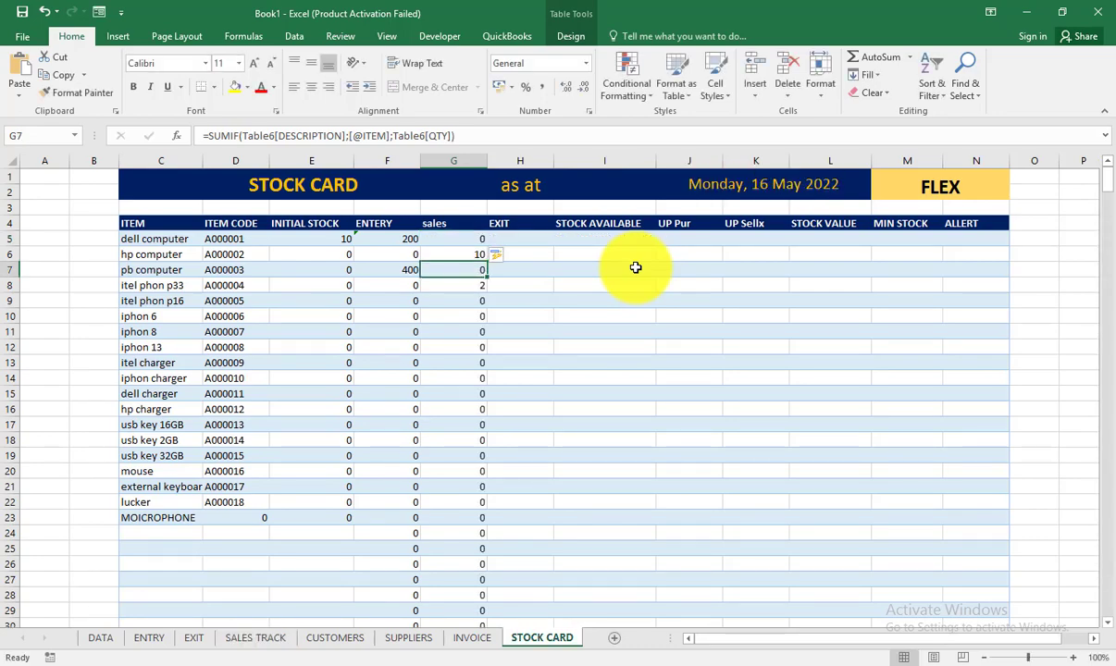
# Step: Compare the hp computer and itel phon p33 sales values on STOCK CARD with the quantities on the SALES TRACK sheet
pyautogui.click(145, 250)
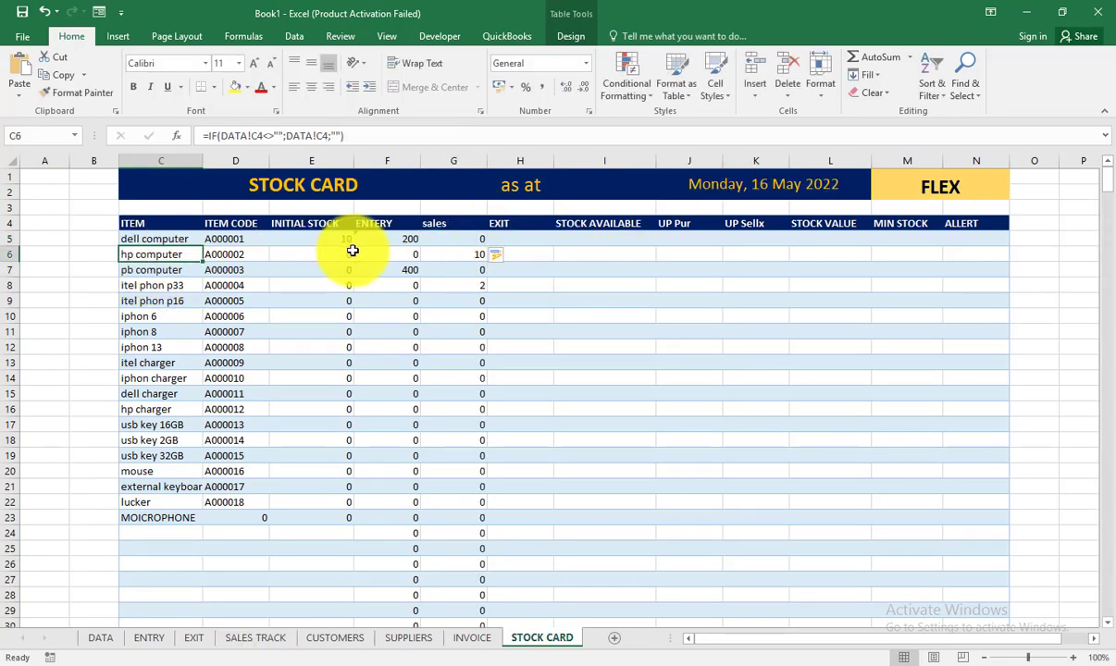
pyautogui.click(464, 252)
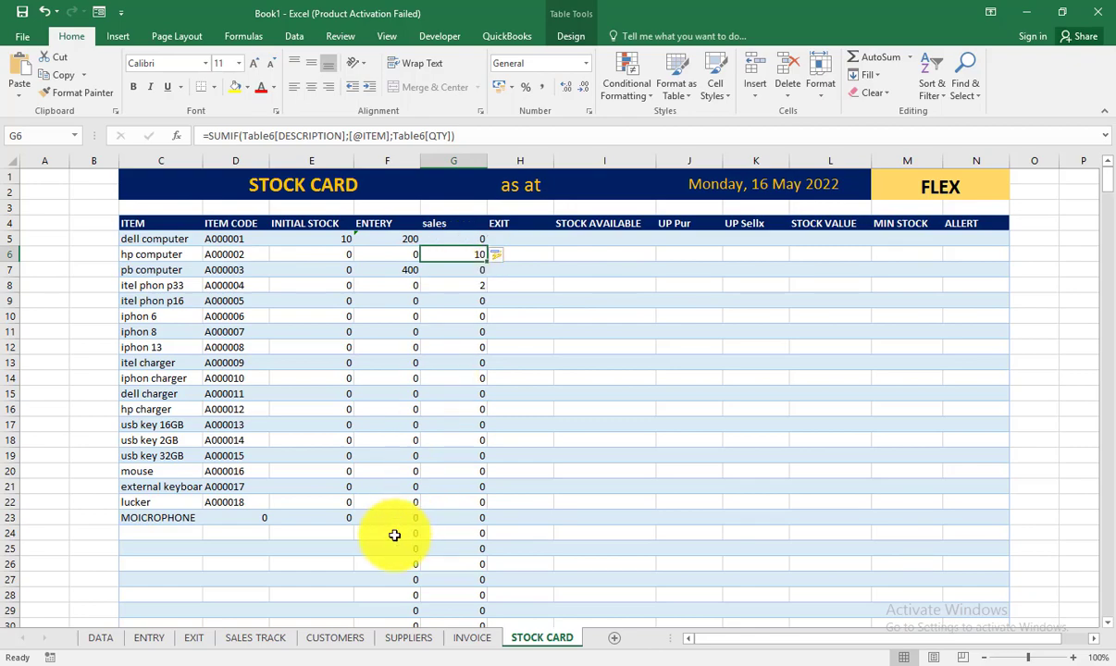
pyautogui.click(252, 638)
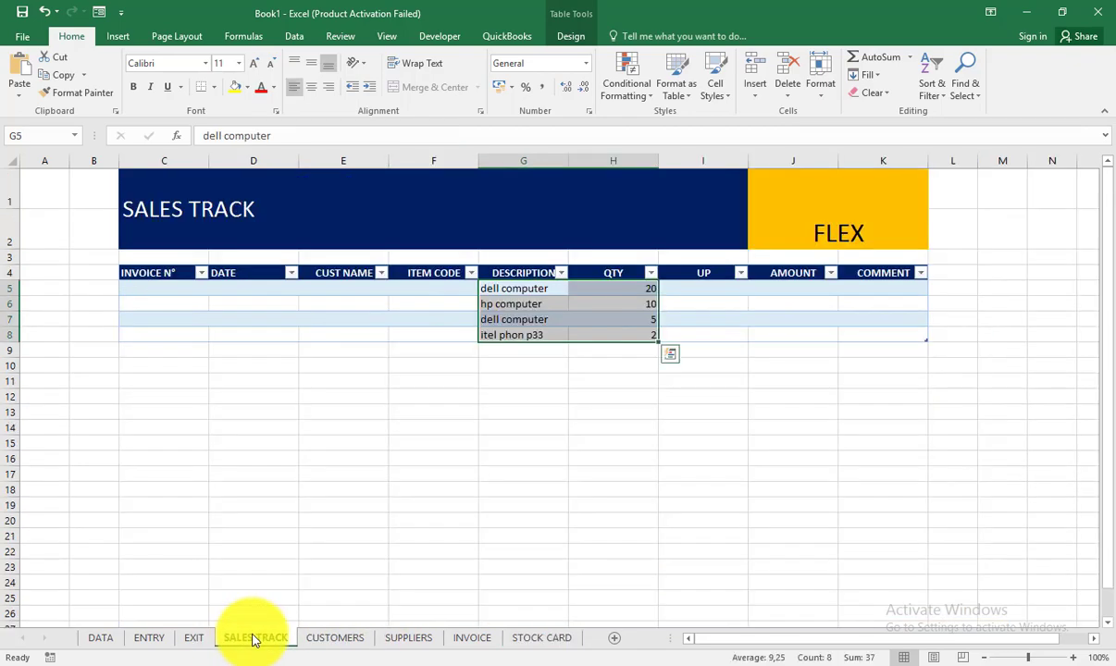
pyautogui.click(645, 302)
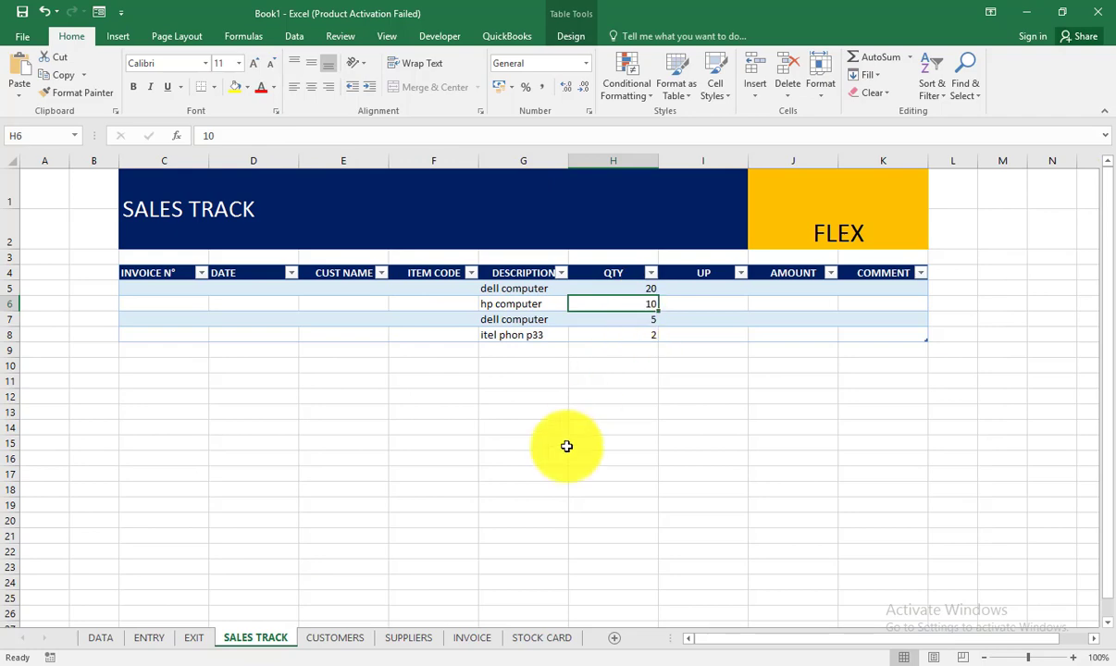
pyautogui.click(536, 637)
pyautogui.click(453, 269)
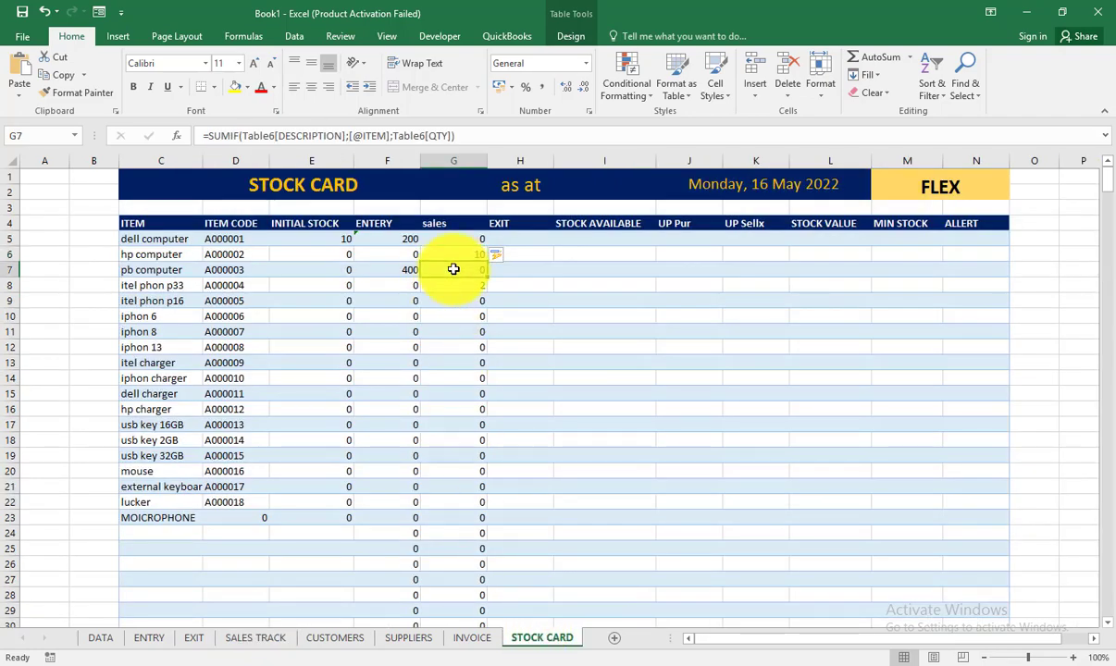
pyautogui.click(466, 282)
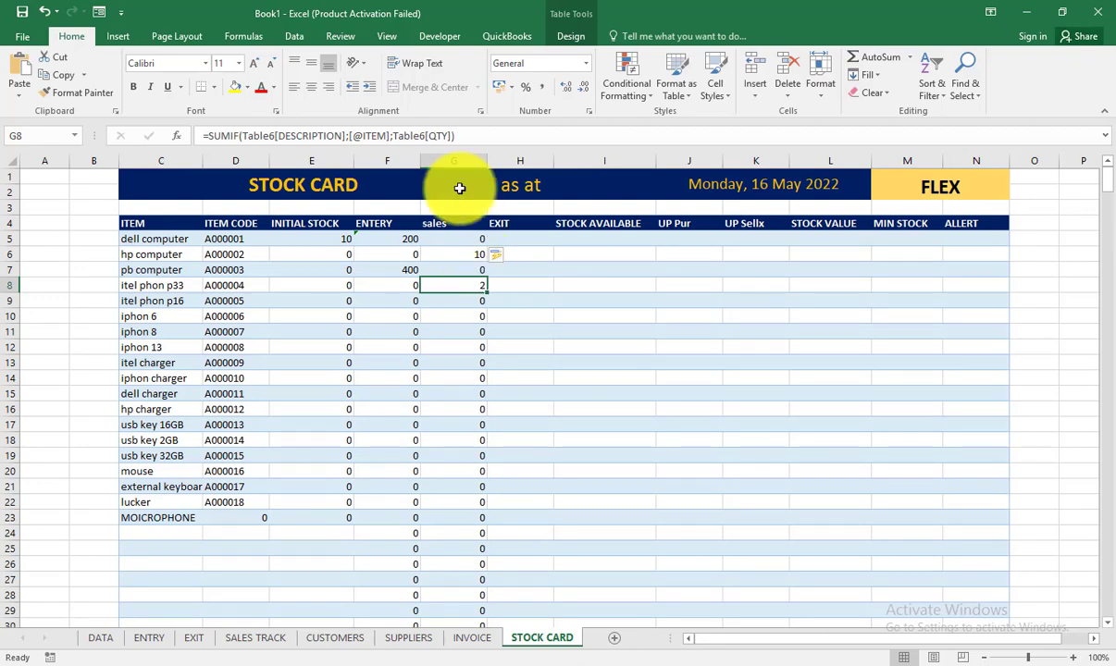
pyautogui.scroll(-2, 424, 359)
pyautogui.scroll(2, 424, 359)
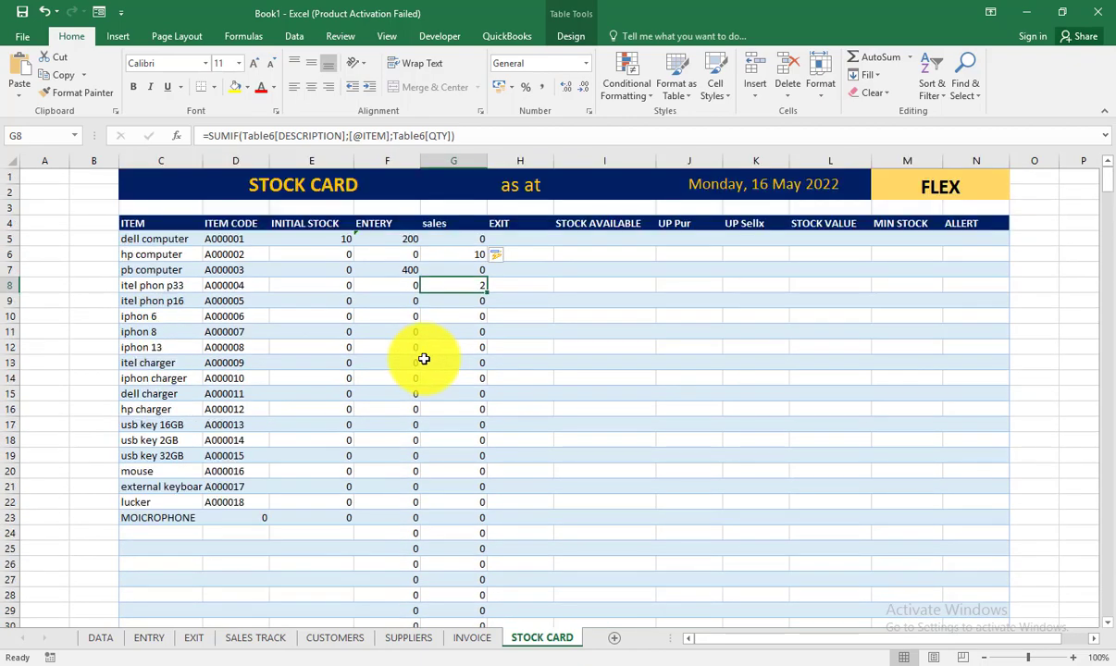
# Step: Start a SUMIF formula in EXIT cell H5 of STOCK CARD with the EXIT sheet table's DESCRIPTION column as its range
pyautogui.click(531, 245)
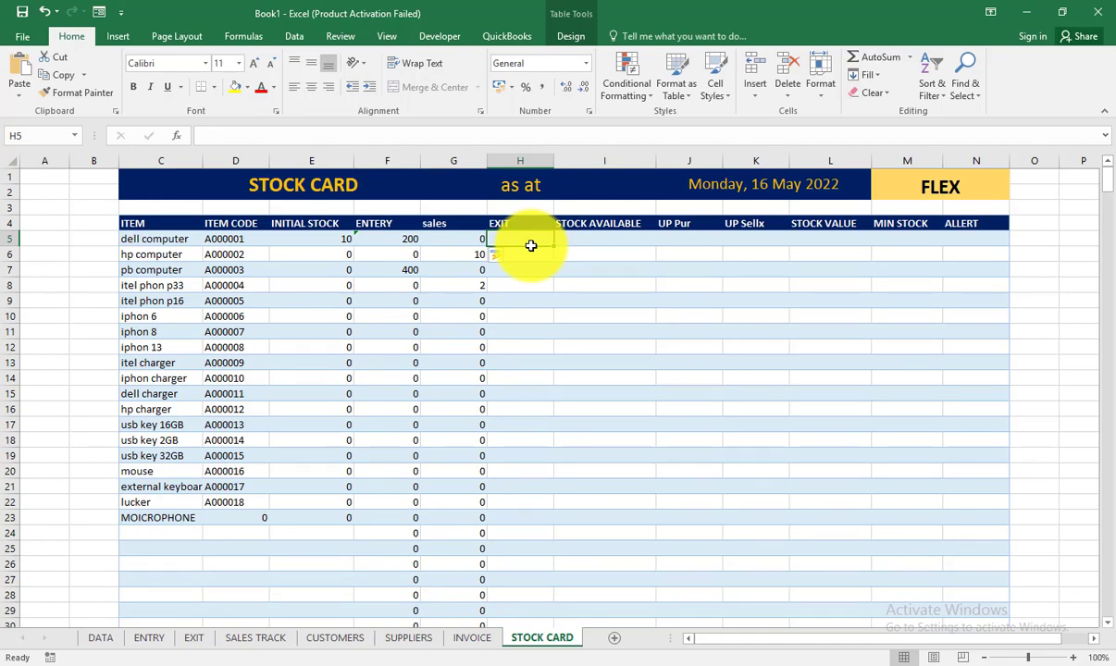
pyautogui.write('=')
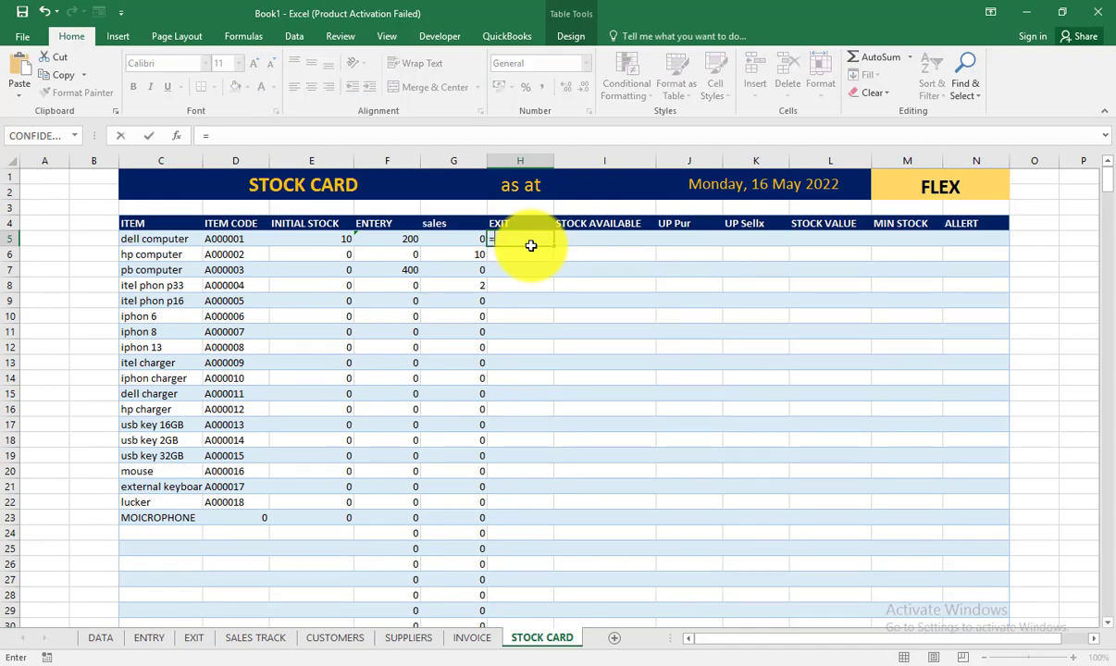
pyautogui.write('SUM')
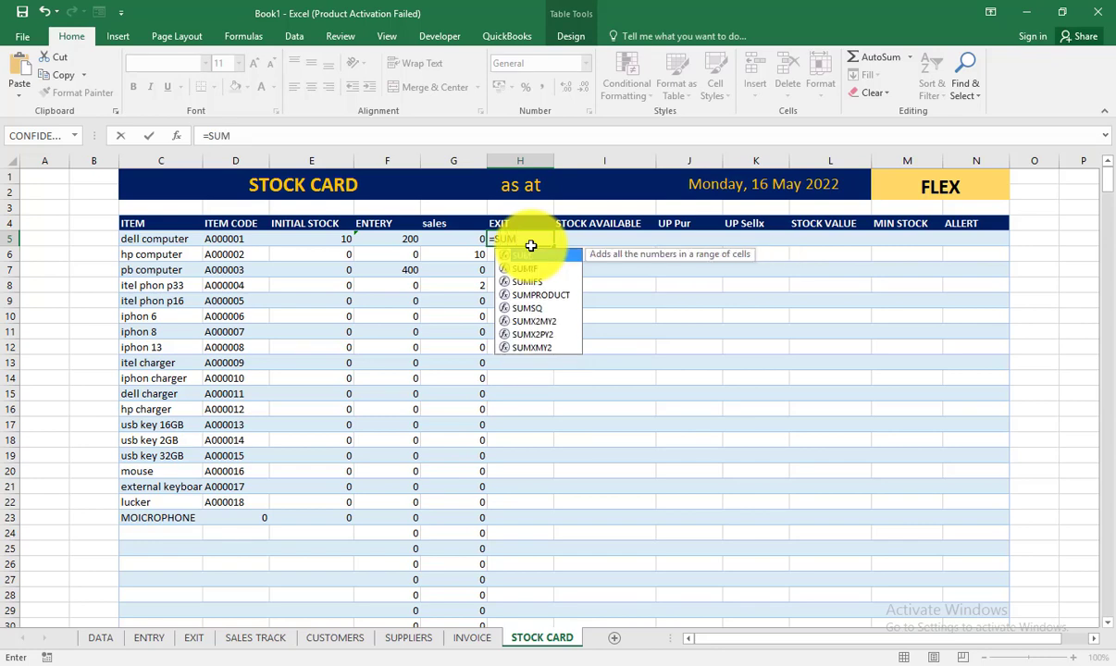
pyautogui.press('Down')
pyautogui.press('Tab')
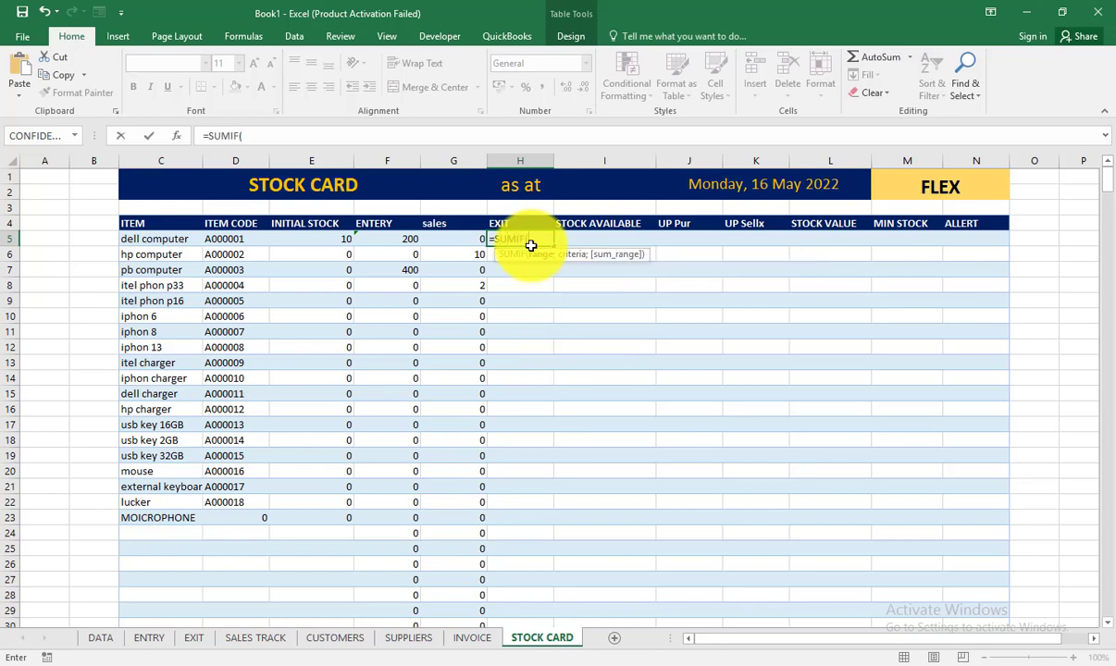
pyautogui.click(197, 638)
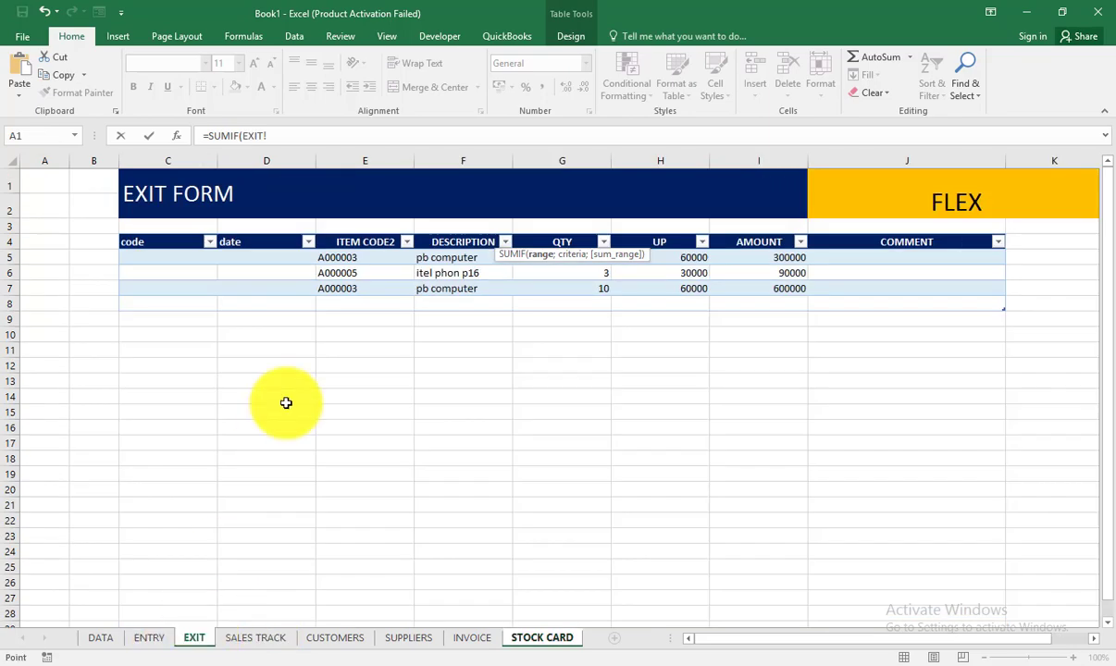
pyautogui.click(455, 240)
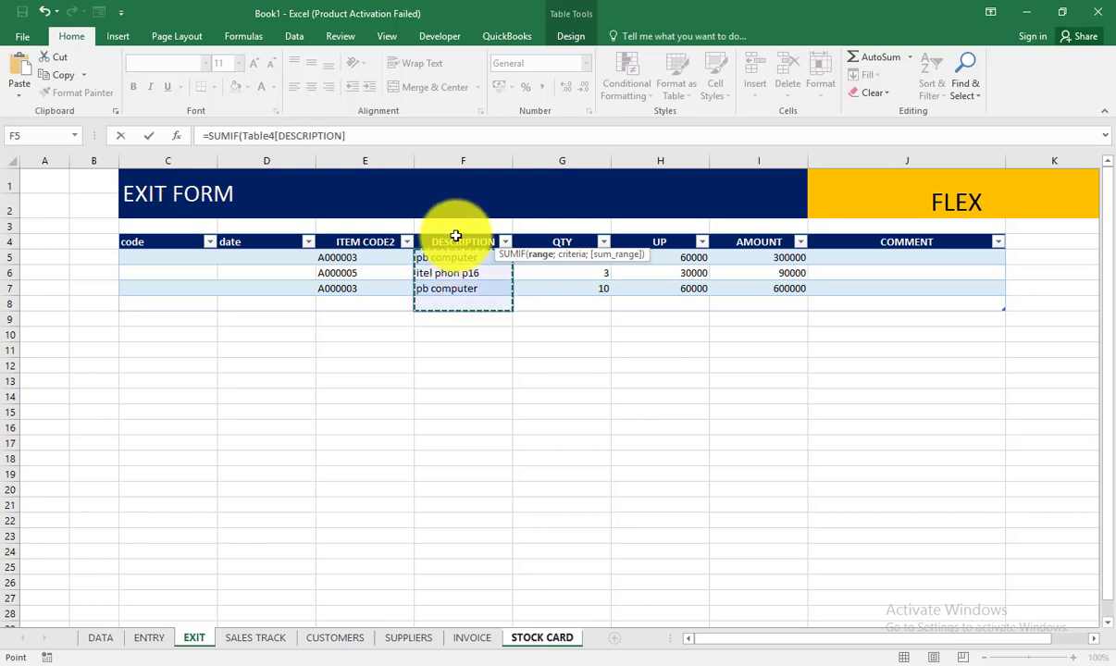
pyautogui.write(';')
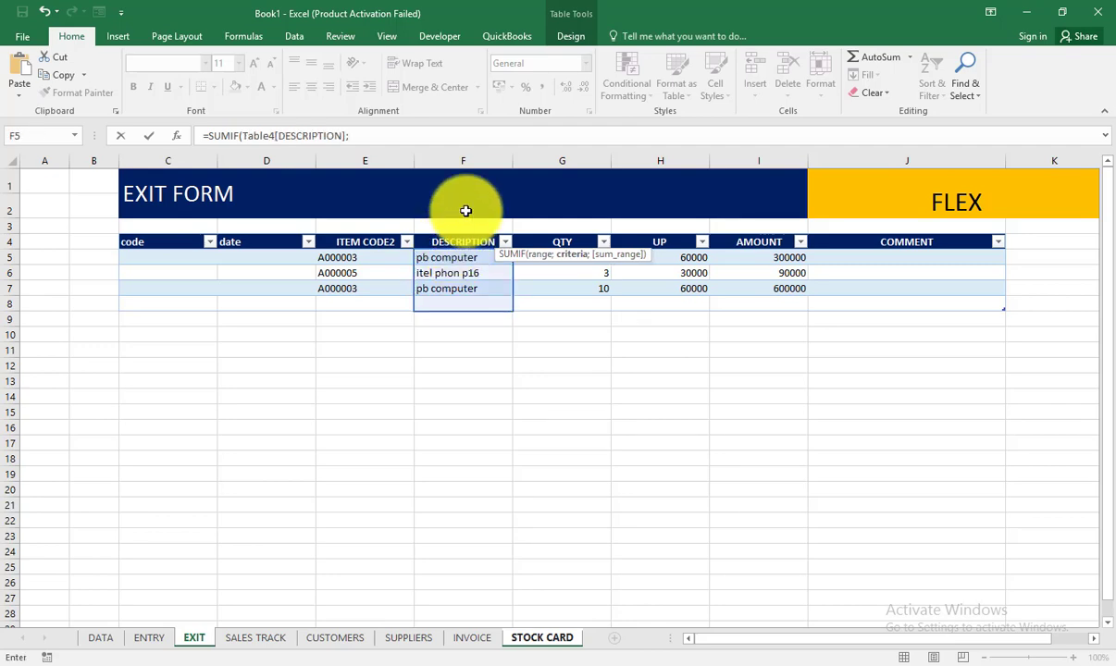
# Step: Complete the H5 SUMIF with the row's ITEM as criteria and the EXIT sheet's QTY column as sum range, and check it against the EXIT quantities
pyautogui.click(558, 645)
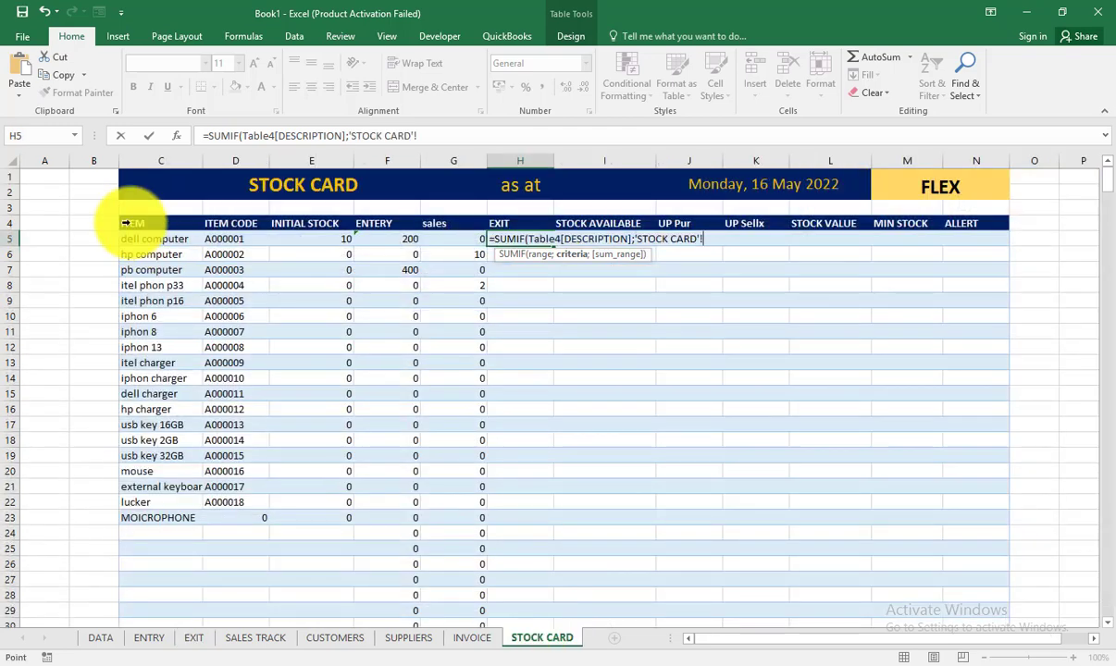
pyautogui.click(141, 238)
pyautogui.click(141, 240)
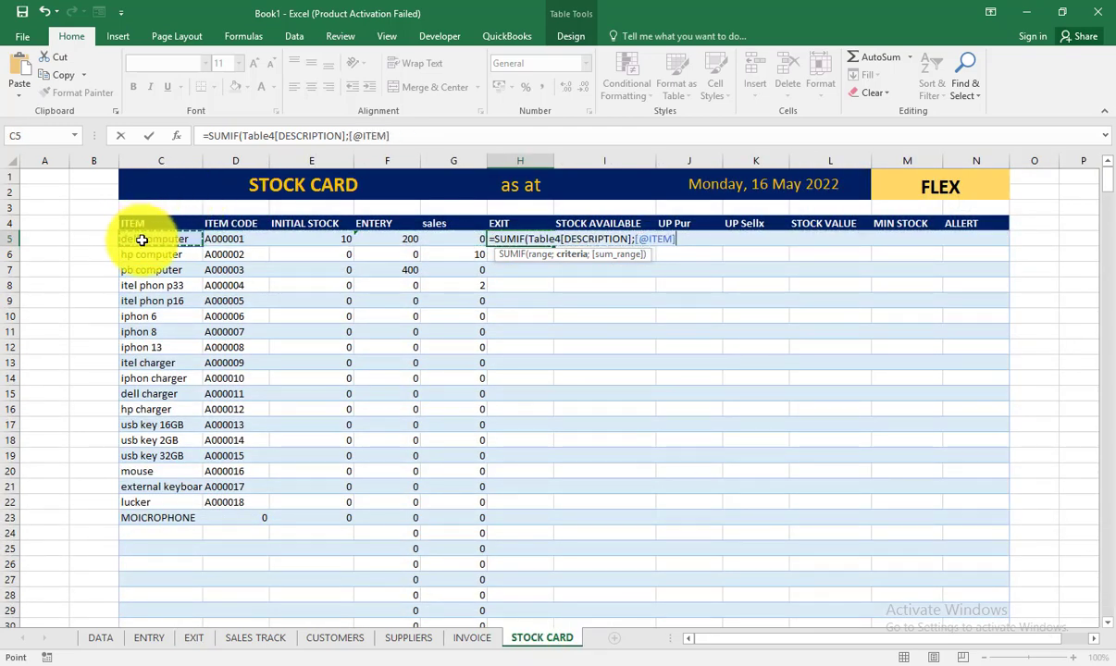
pyautogui.write(';')
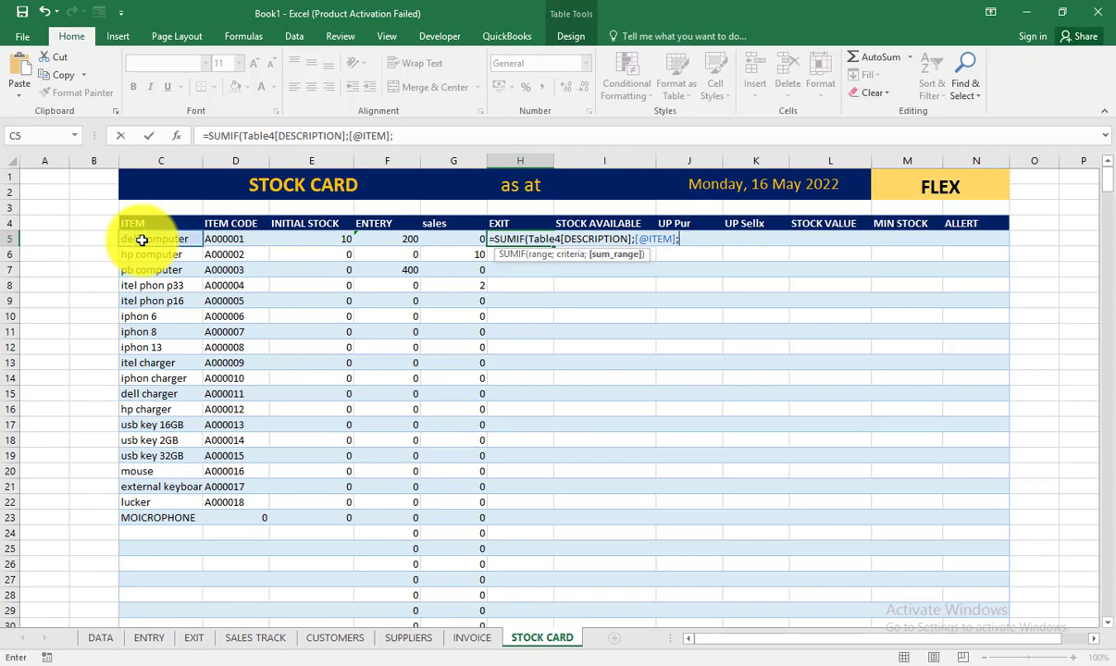
pyautogui.click(193, 637)
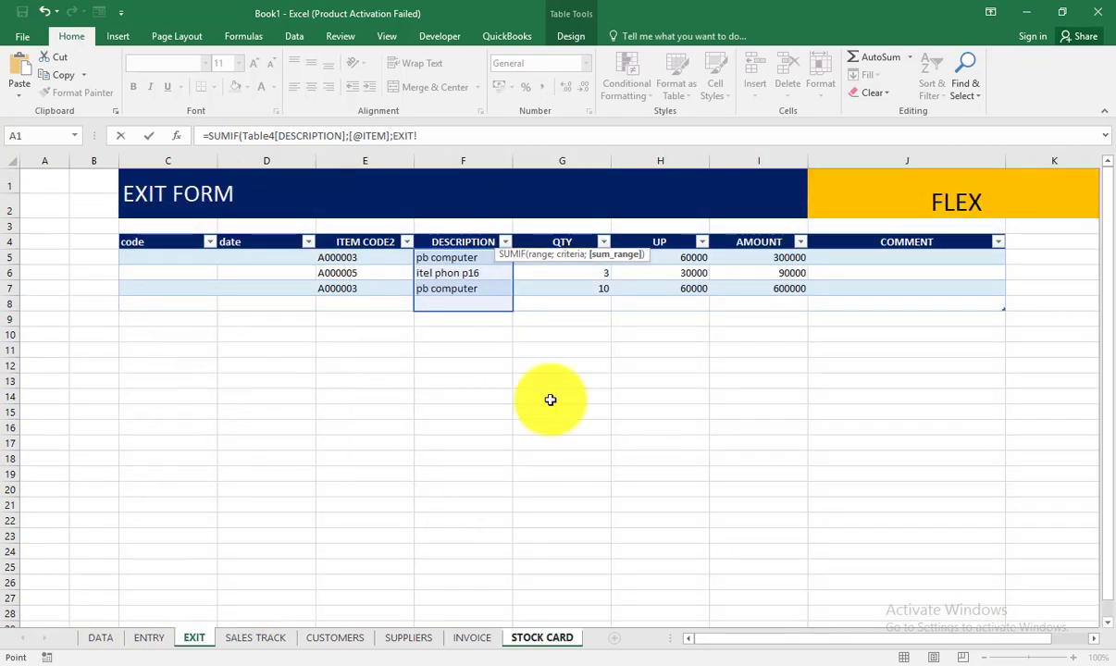
pyautogui.click(583, 232)
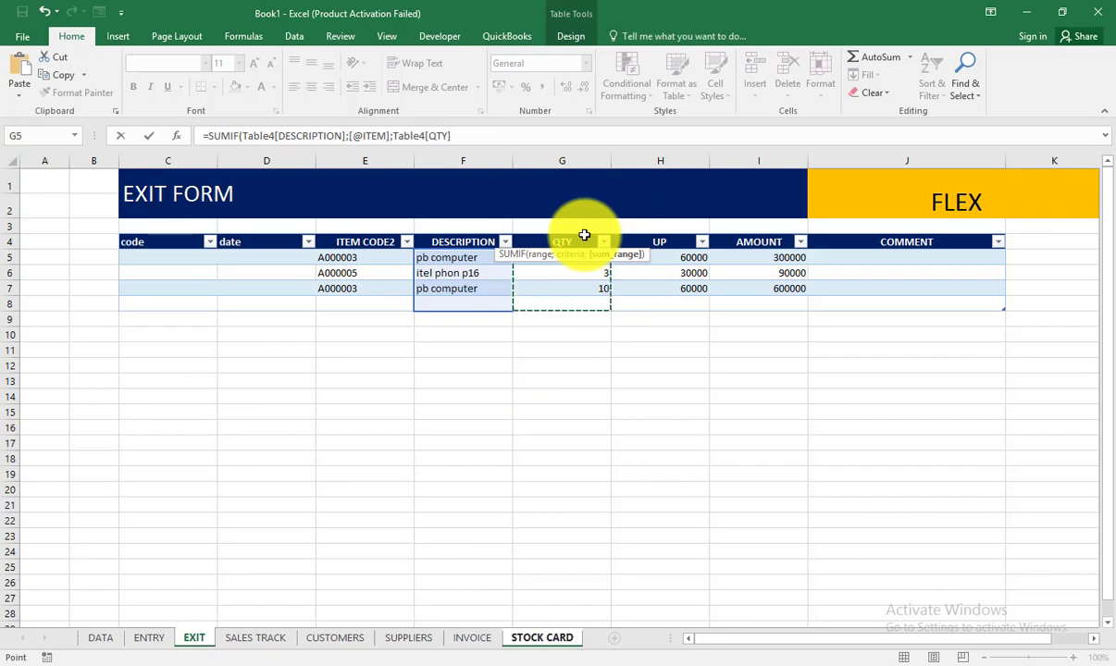
pyautogui.press('Return')
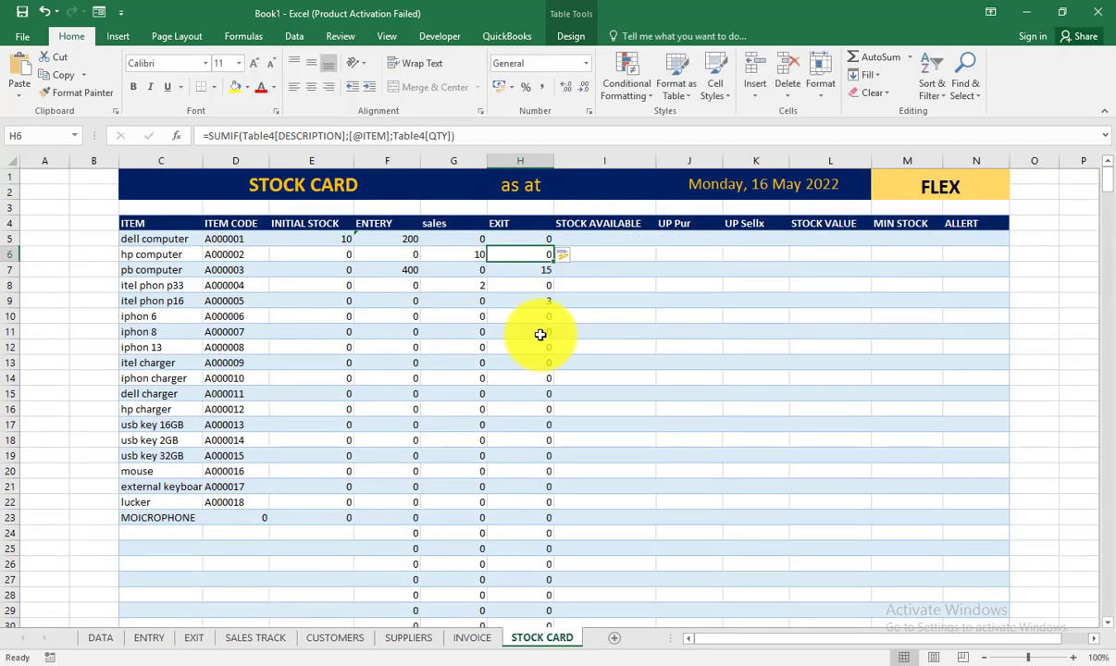
pyautogui.click(206, 636)
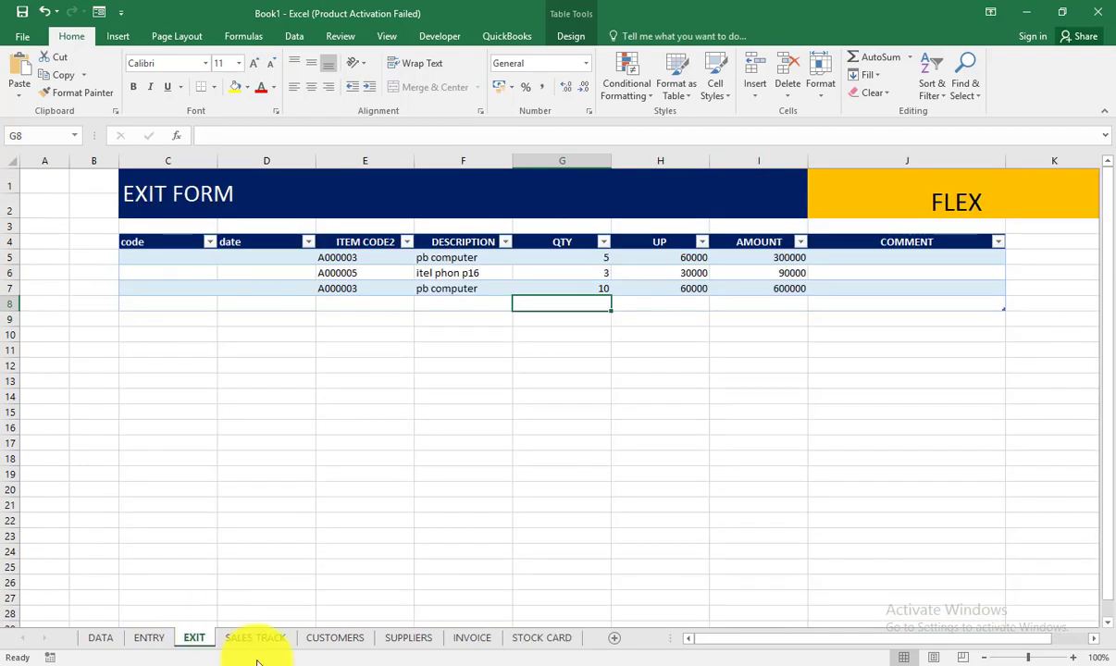
pyautogui.click(521, 641)
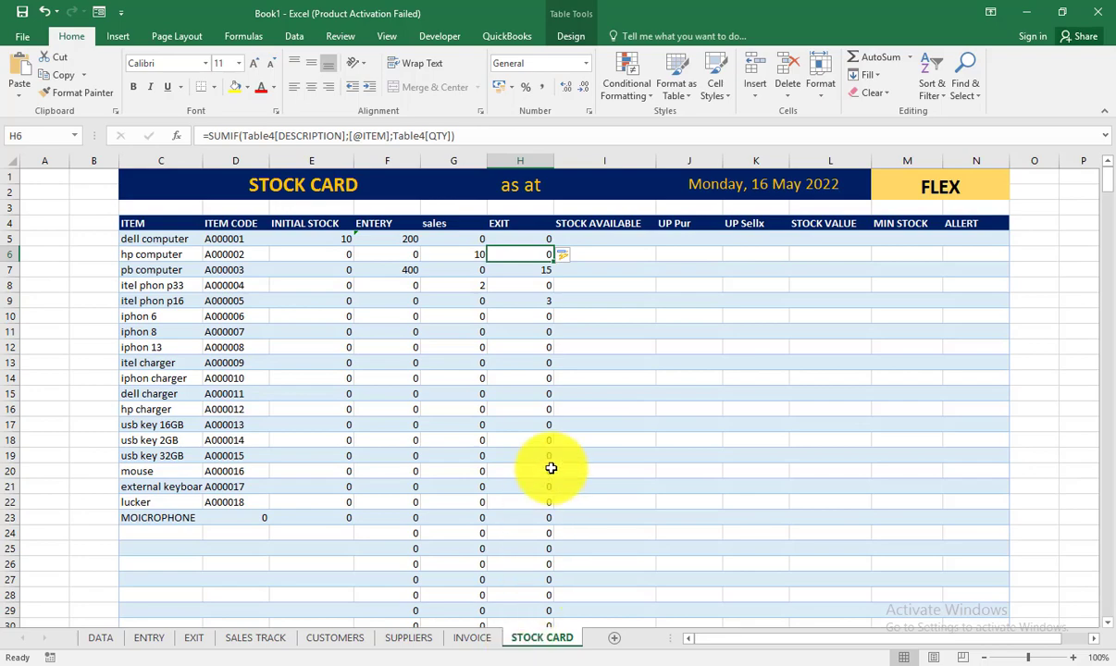
pyautogui.click(587, 356)
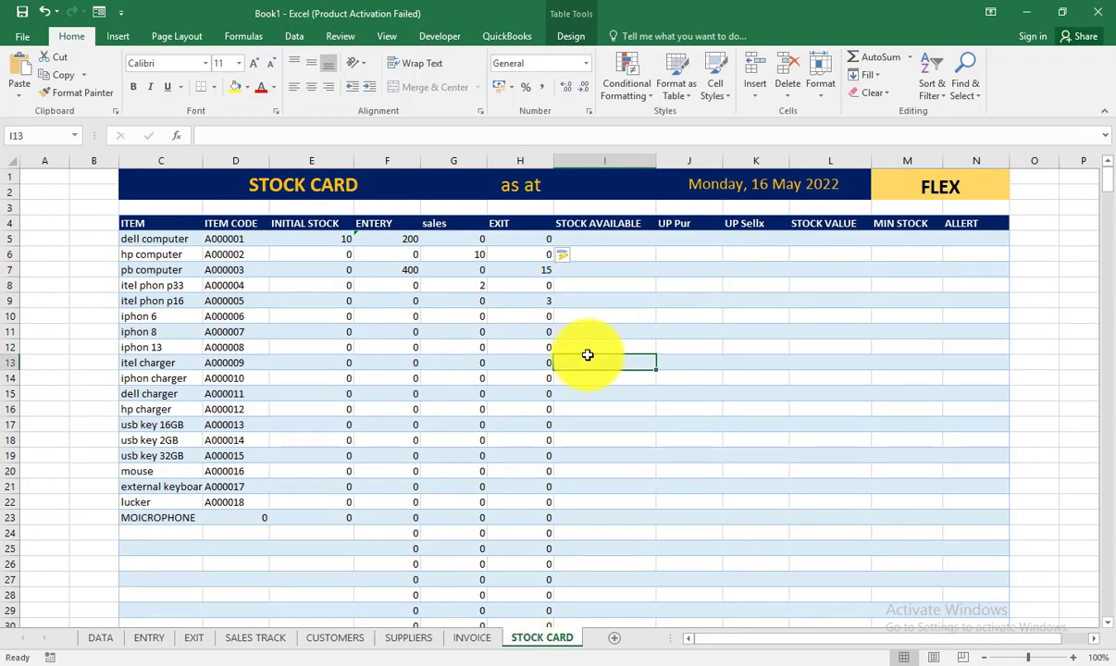
pyautogui.click(578, 237)
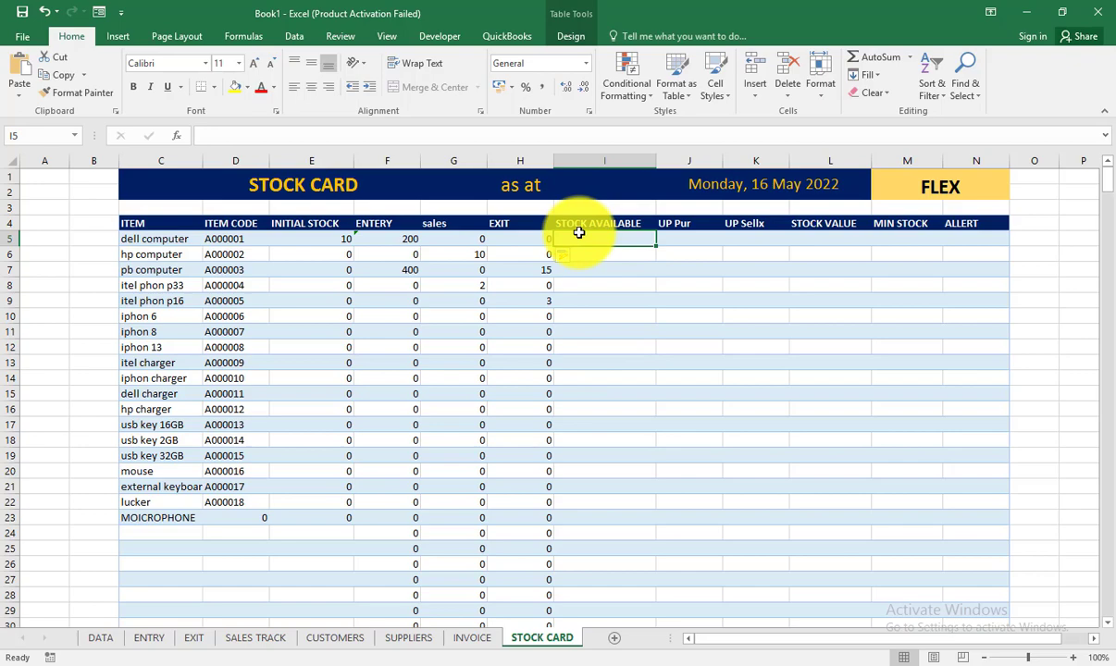
pyautogui.write('=')
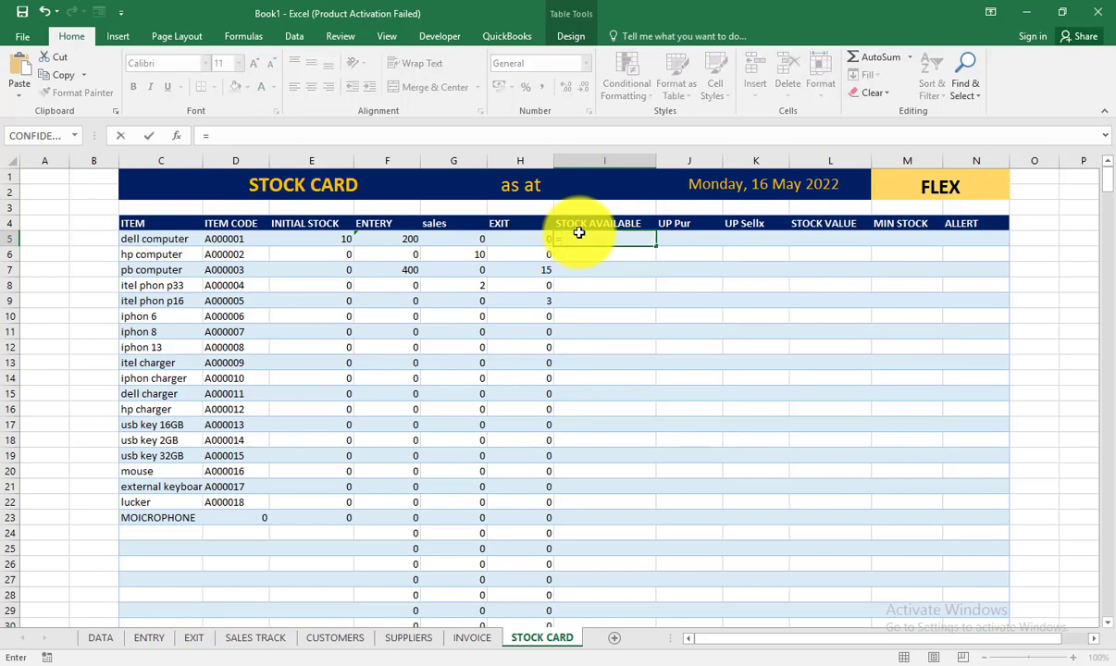
pyautogui.click(298, 236)
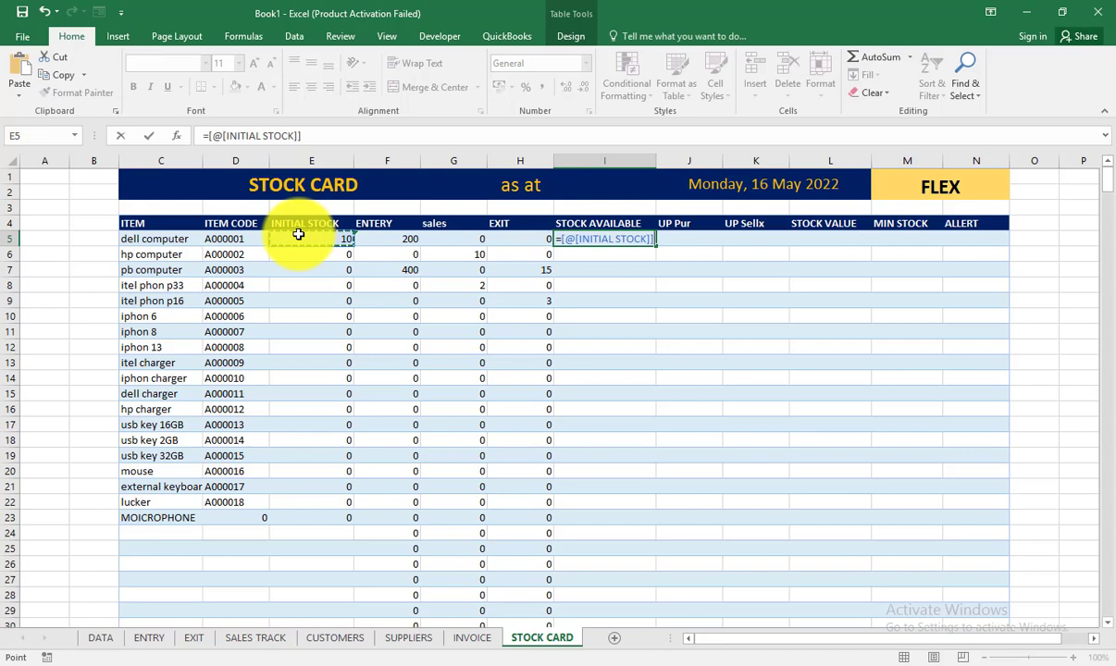
pyautogui.write('+')
pyautogui.click(408, 244)
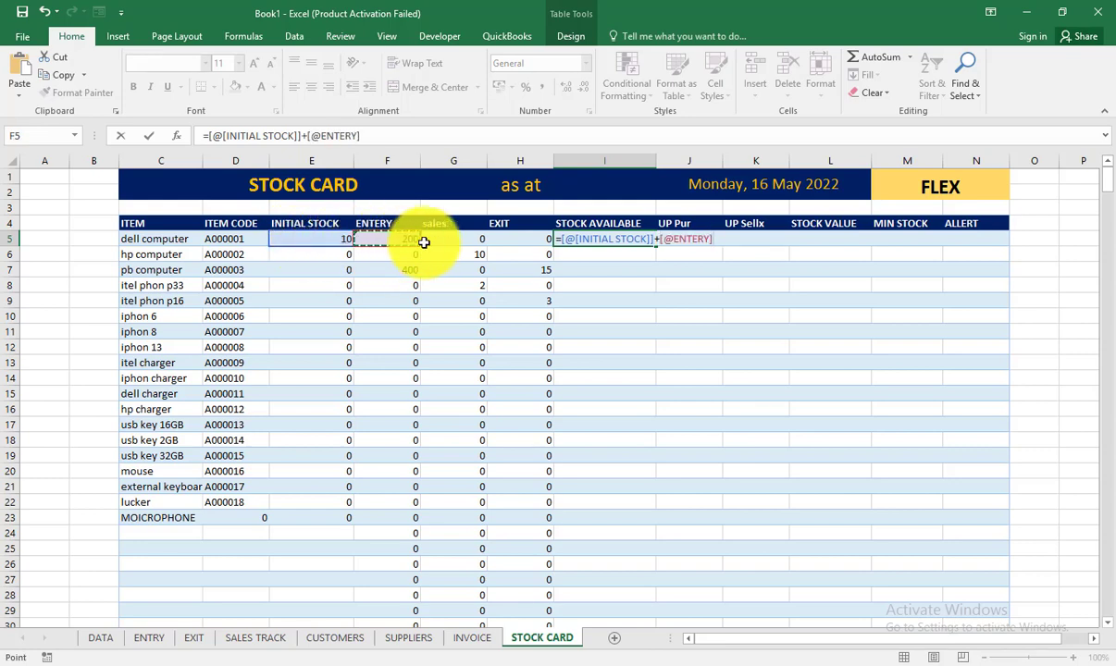
pyautogui.moveTo(423, 243); pyautogui.dragTo(515, 239)
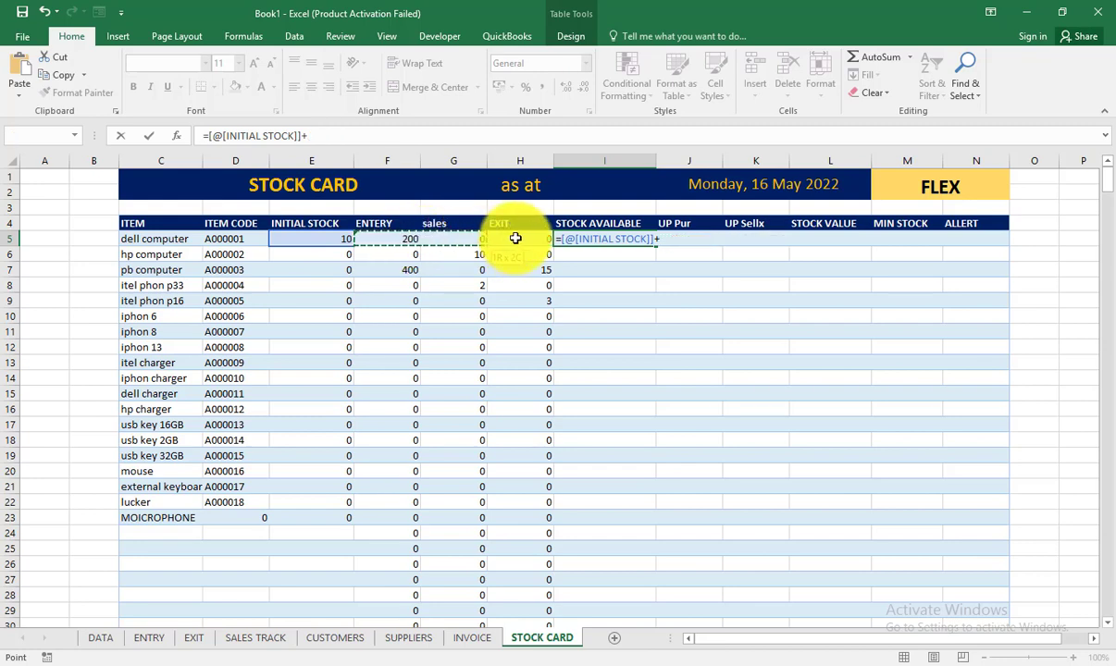
pyautogui.press('BackSpace')
pyautogui.press('BackSpace')
pyautogui.press('BackSpace')
pyautogui.press('BackSpace')
pyautogui.press('BackSpace')
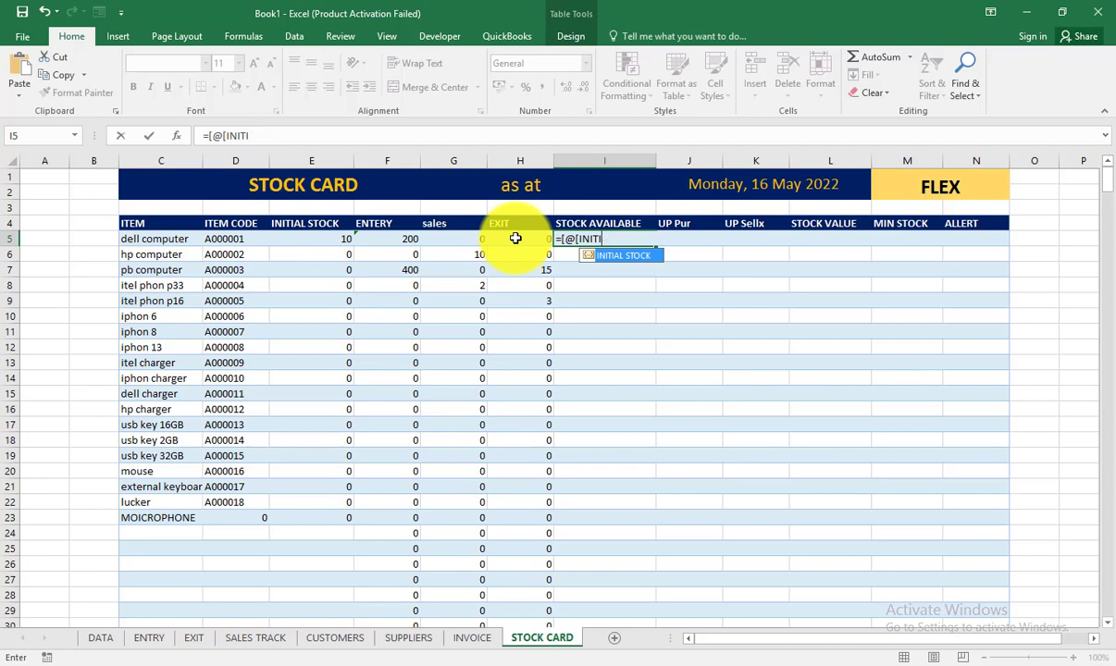
pyautogui.press('BackSpace')
pyautogui.press('BackSpace')
pyautogui.press('BackSpace')
pyautogui.press('BackSpace')
pyautogui.press('BackSpace')
pyautogui.press('BackSpace')
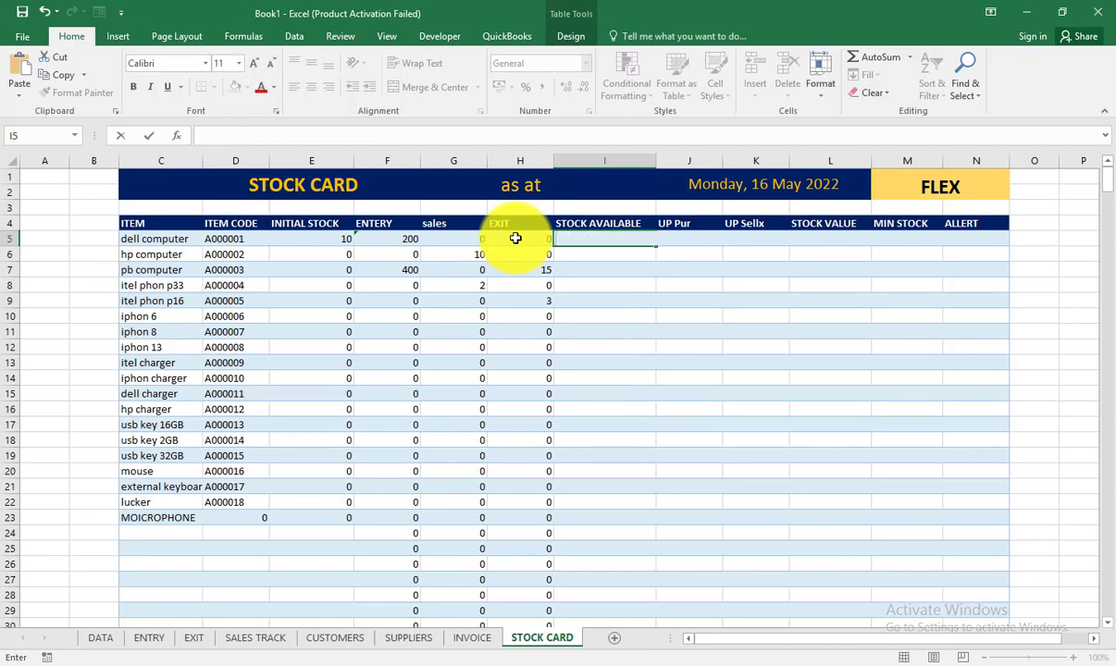
# Step: Enter a STOCK AVAILABLE formula in I5 that adds the row's INITIAL STOCK and ENTERY, then subtracts EXIT and sales
pyautogui.write('=')
pyautogui.click(326, 243)
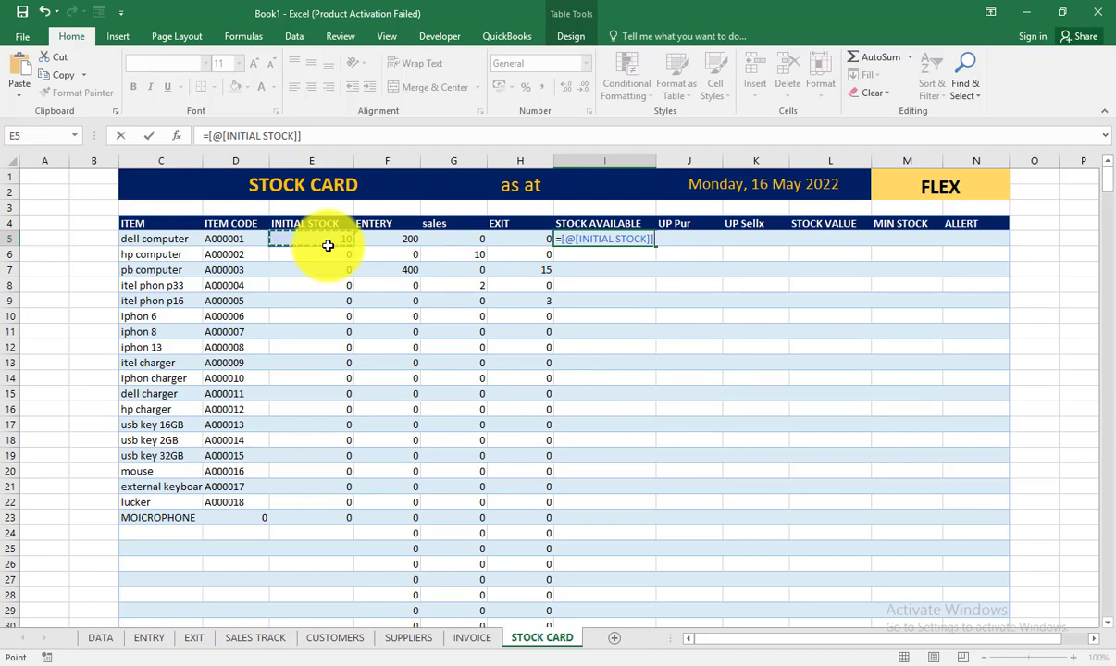
pyautogui.write('+')
pyautogui.click(396, 240)
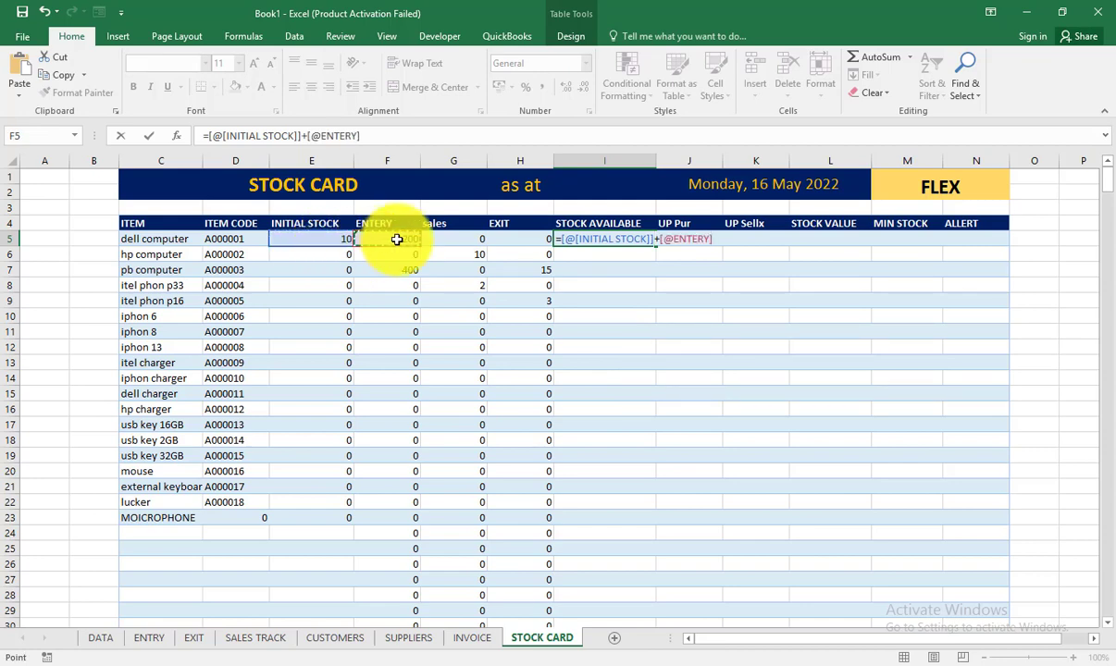
pyautogui.write('-')
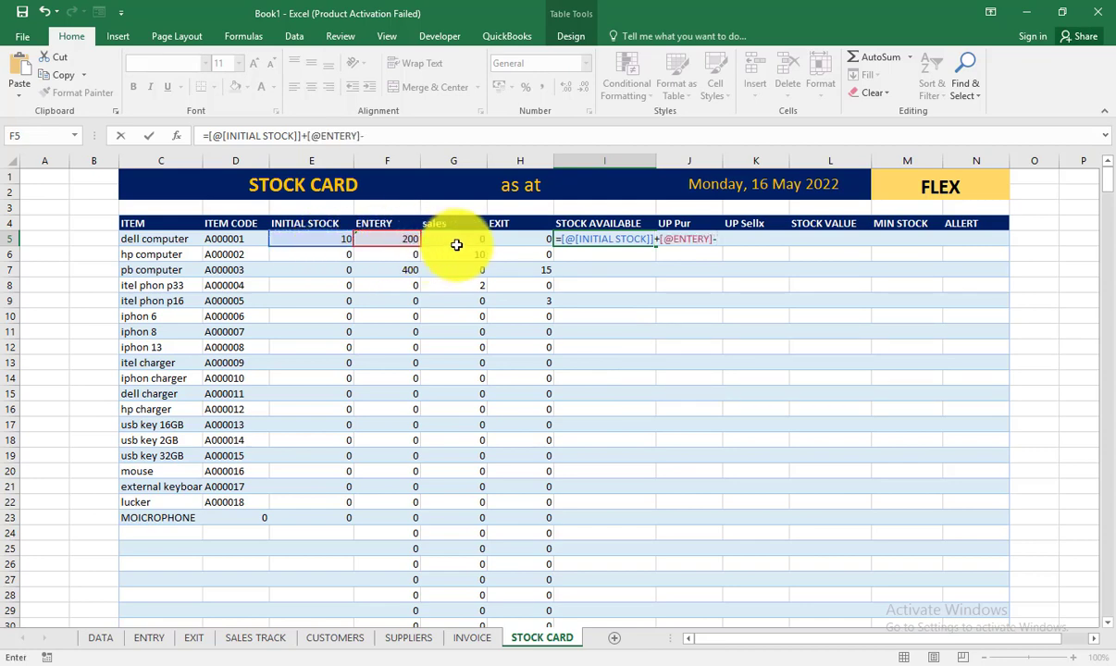
pyautogui.click(503, 239)
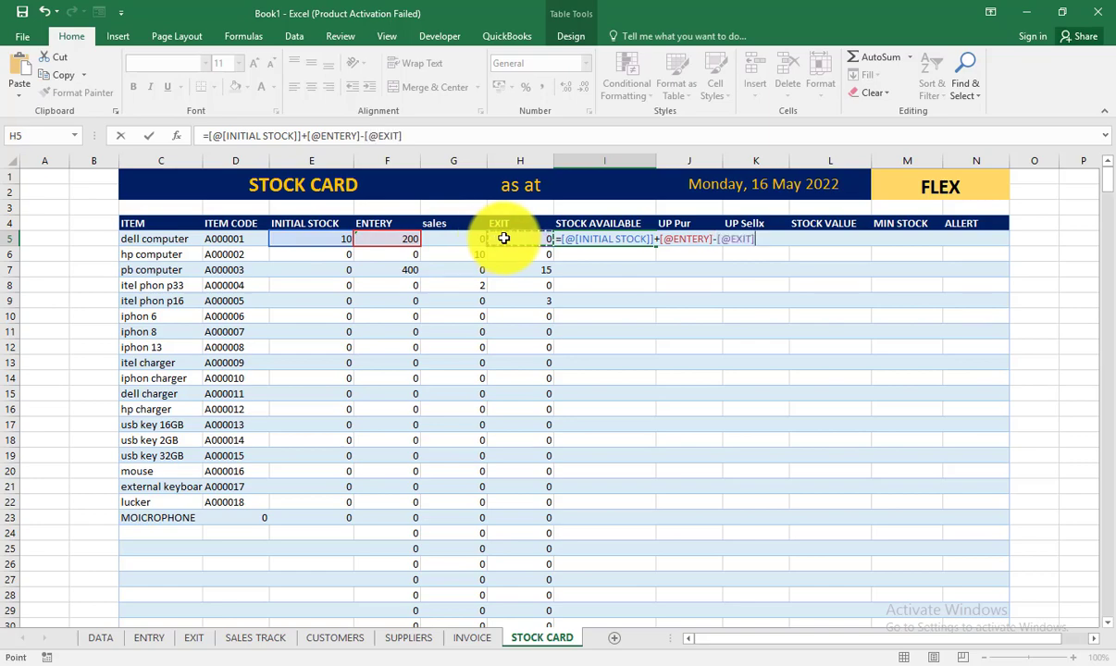
pyautogui.write('-')
pyautogui.click(451, 239)
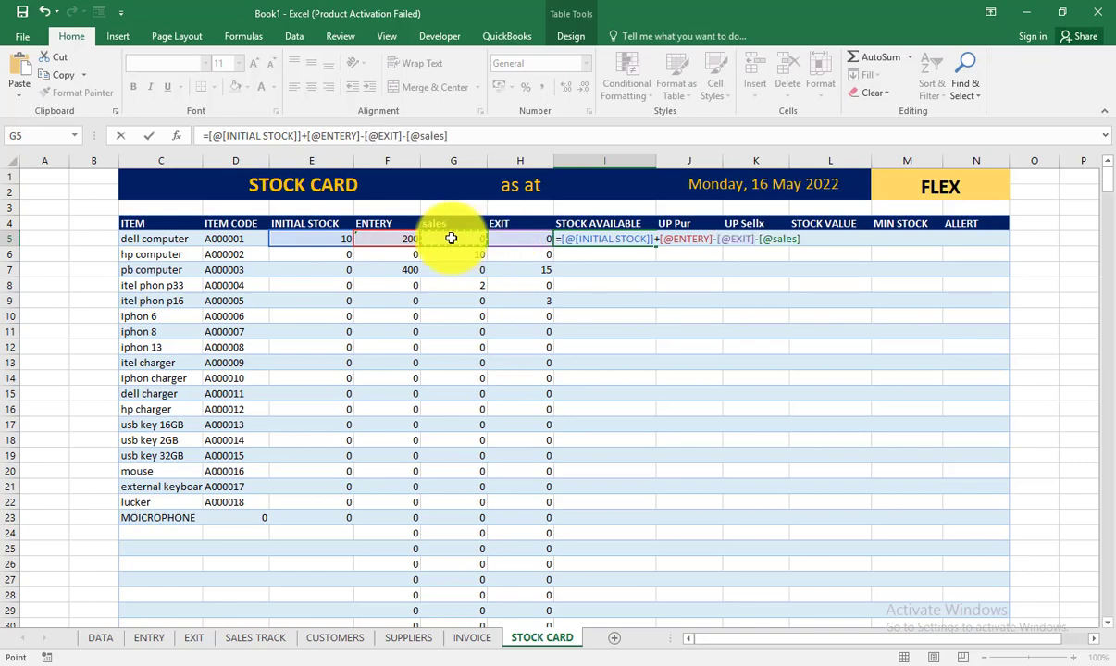
pyautogui.press('Return')
# Step: Examine the STOCK AVAILABLE column for both the listed items and the blank rows beneath them
pyautogui.press('Down')
pyautogui.press('Down')
pyautogui.press('Down')
pyautogui.press('Down')
pyautogui.press('Down')
pyautogui.press('Down')
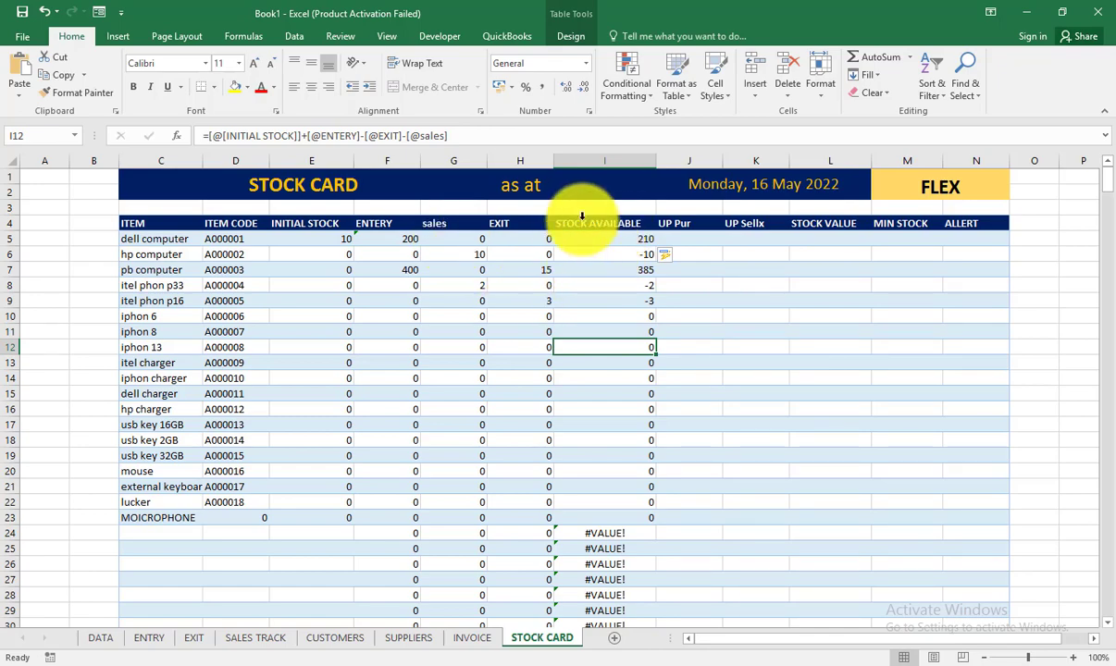
pyautogui.scroll(-7, 593, 441)
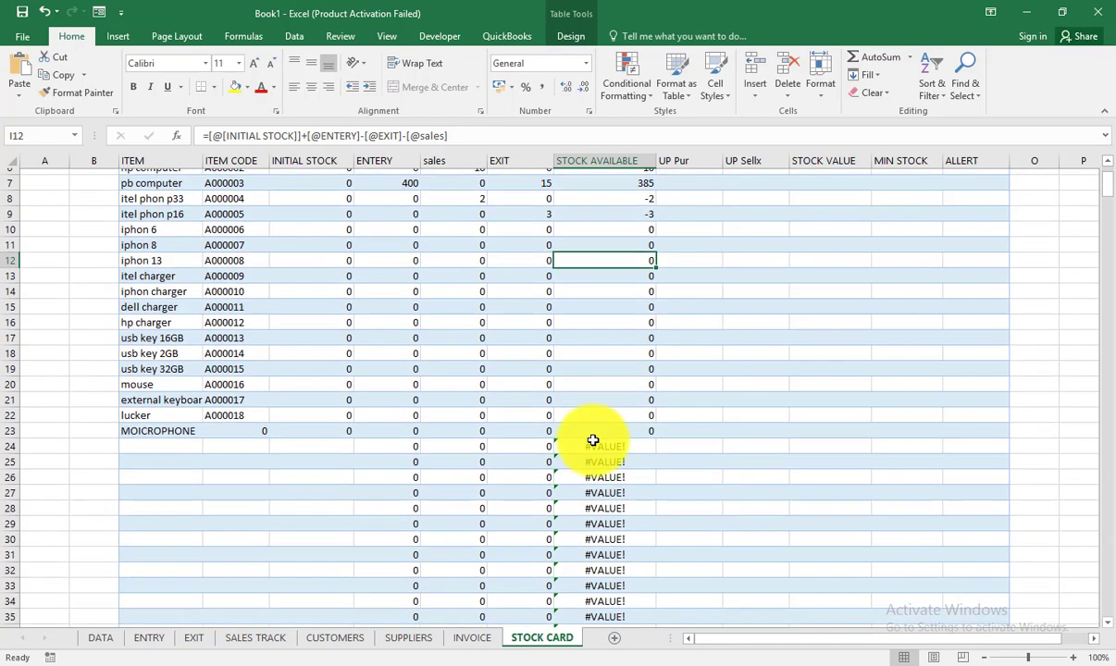
pyautogui.scroll(7, 593, 440)
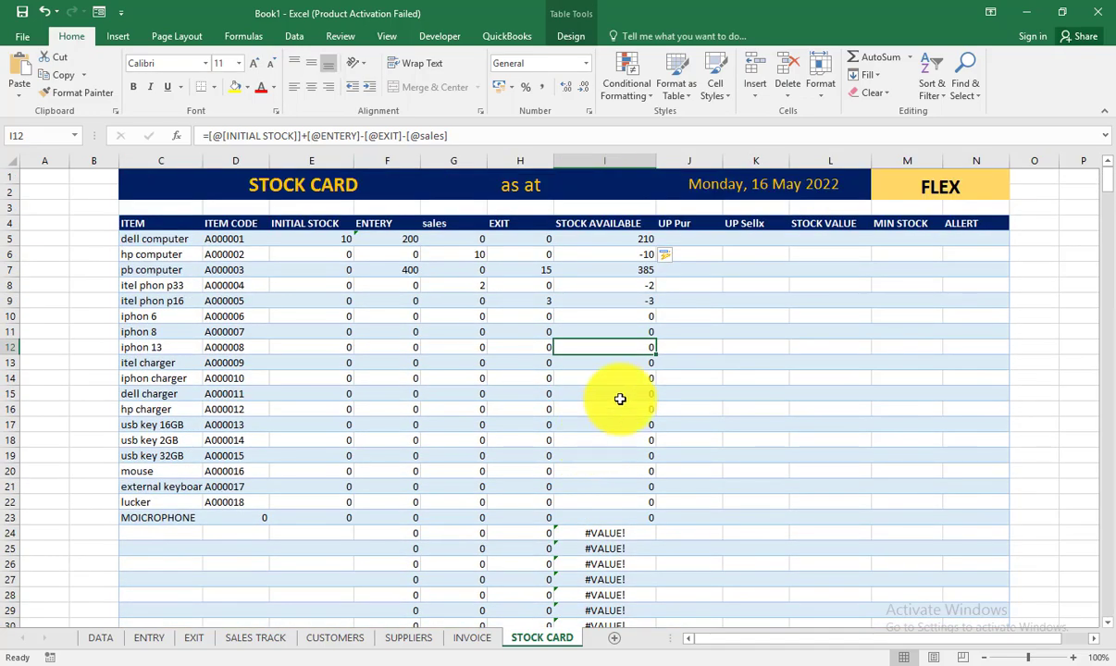
# Step: Copy the IFERROR VLOOKUP formula from INITIAL STOCK cell E5 into UP Pur cell J5 and UP Sellx cell K5
pyautogui.click(664, 237)
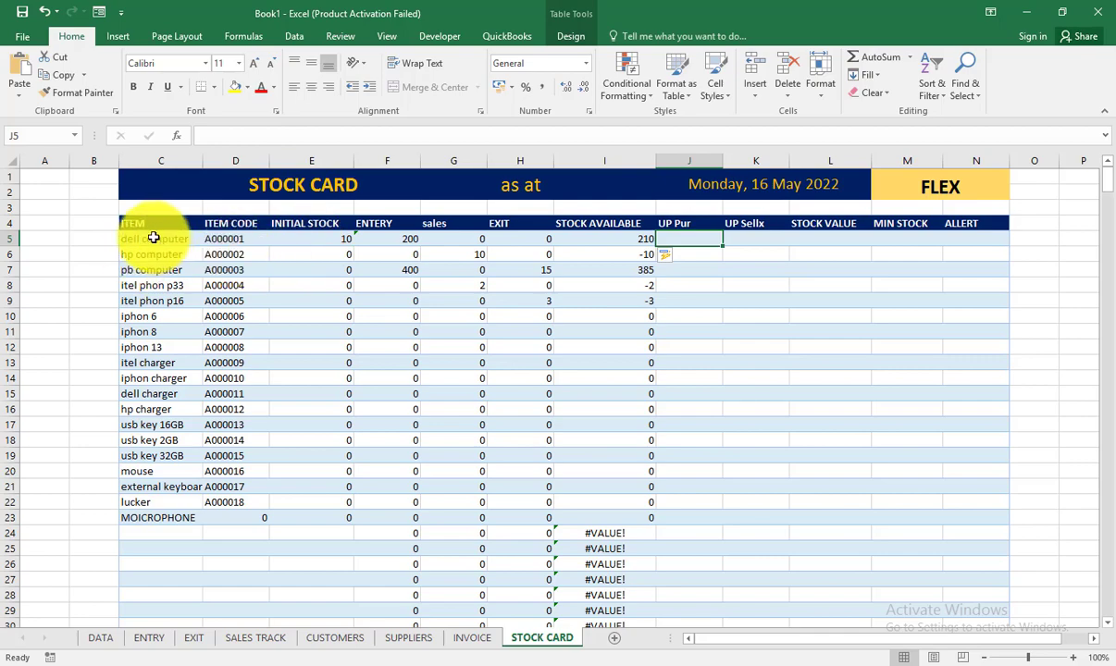
pyautogui.click(310, 240)
pyautogui.click(415, 136)
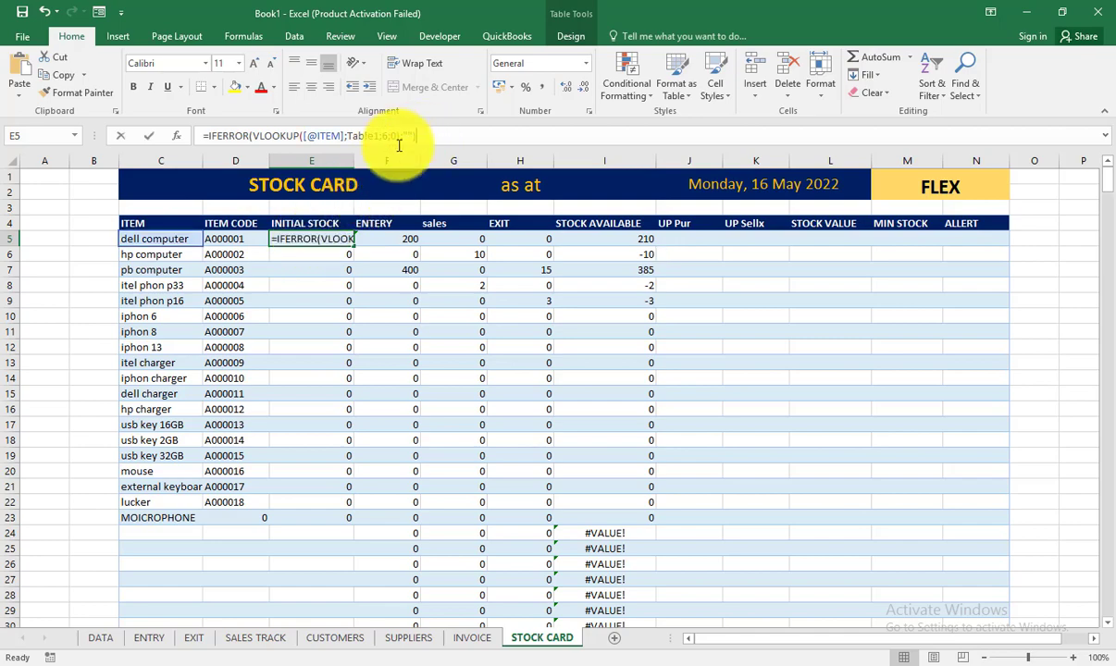
pyautogui.moveTo(415, 136); pyautogui.dragTo(196, 137)
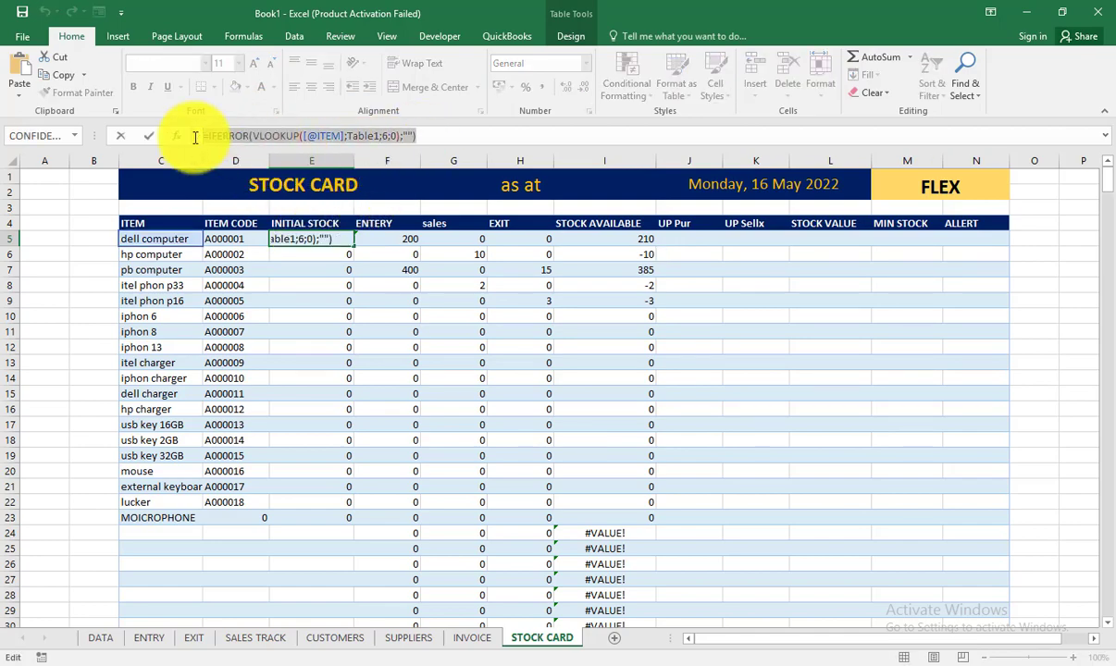
pyautogui.write('10')
pyautogui.press('Return')
pyautogui.click(683, 240)
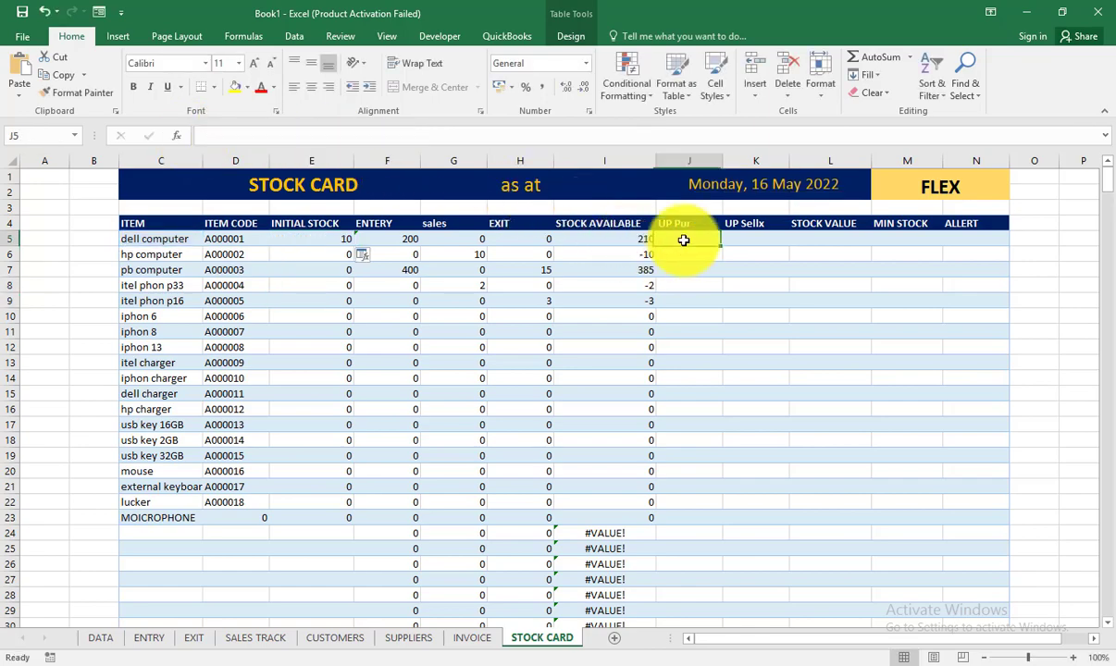
pyautogui.hotkey('ctrl', 'v')
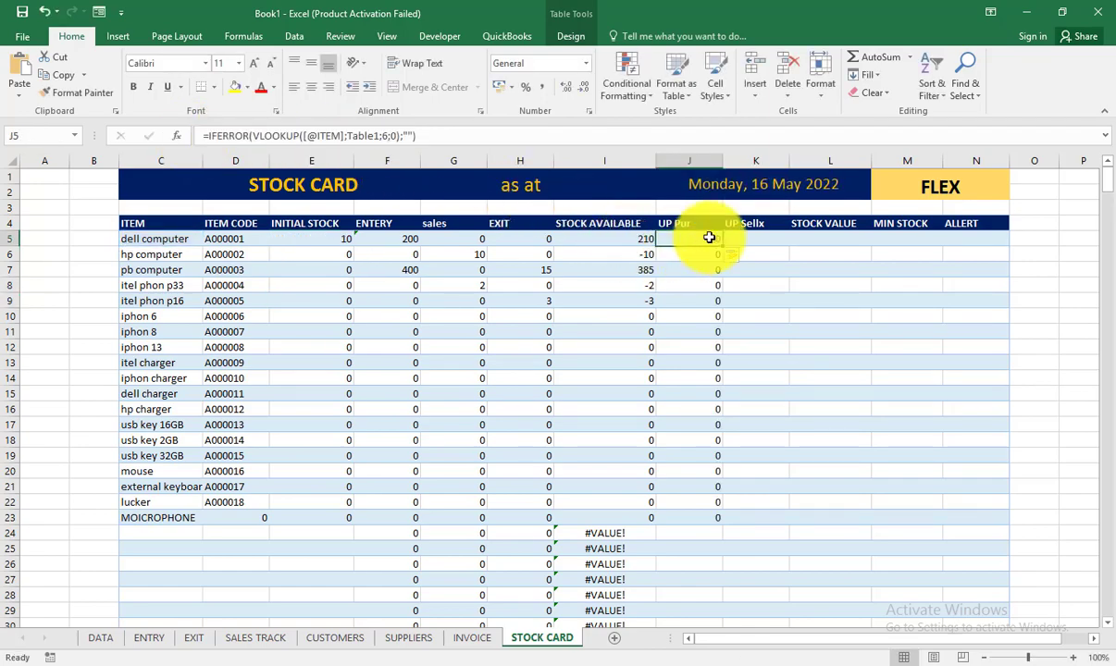
pyautogui.click(752, 240)
pyautogui.hotkey('ctrl', 'v')
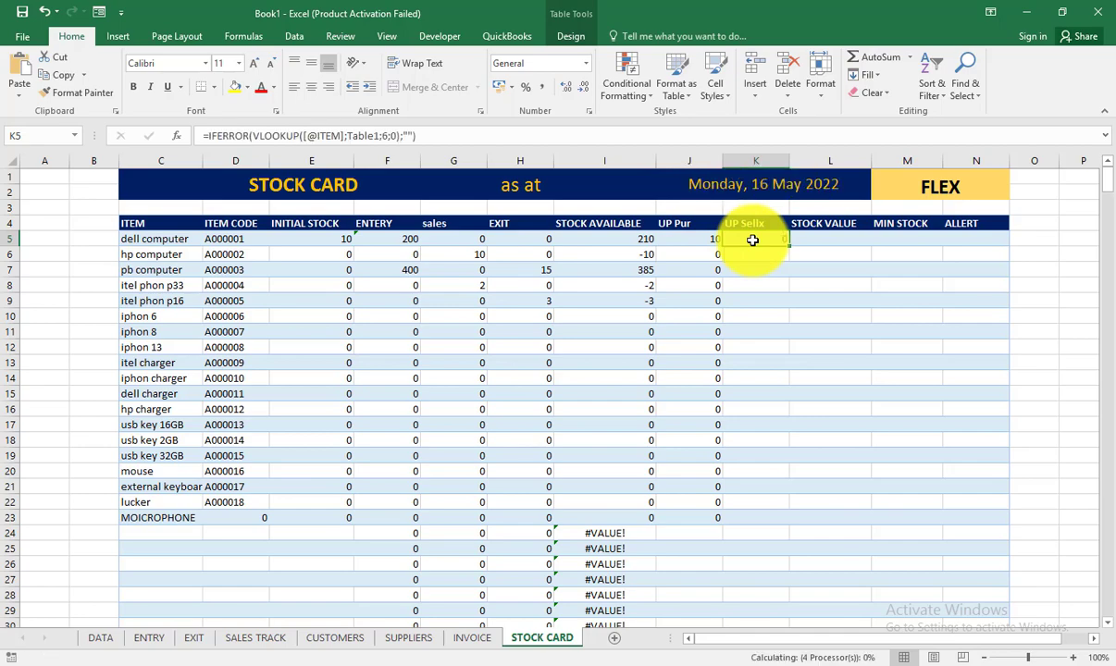
# Step: Check the UPP column's position on the DATA sheet and set the VLOOKUP column index in UP Pur cell J5 to 3
pyautogui.click(702, 239)
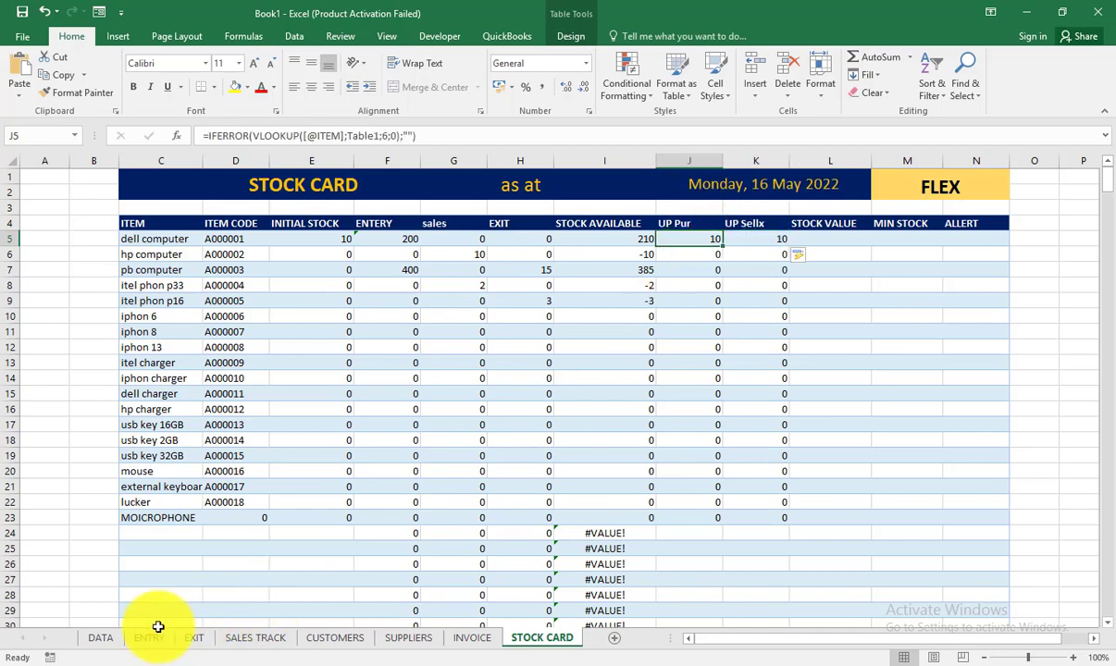
pyautogui.click(86, 639)
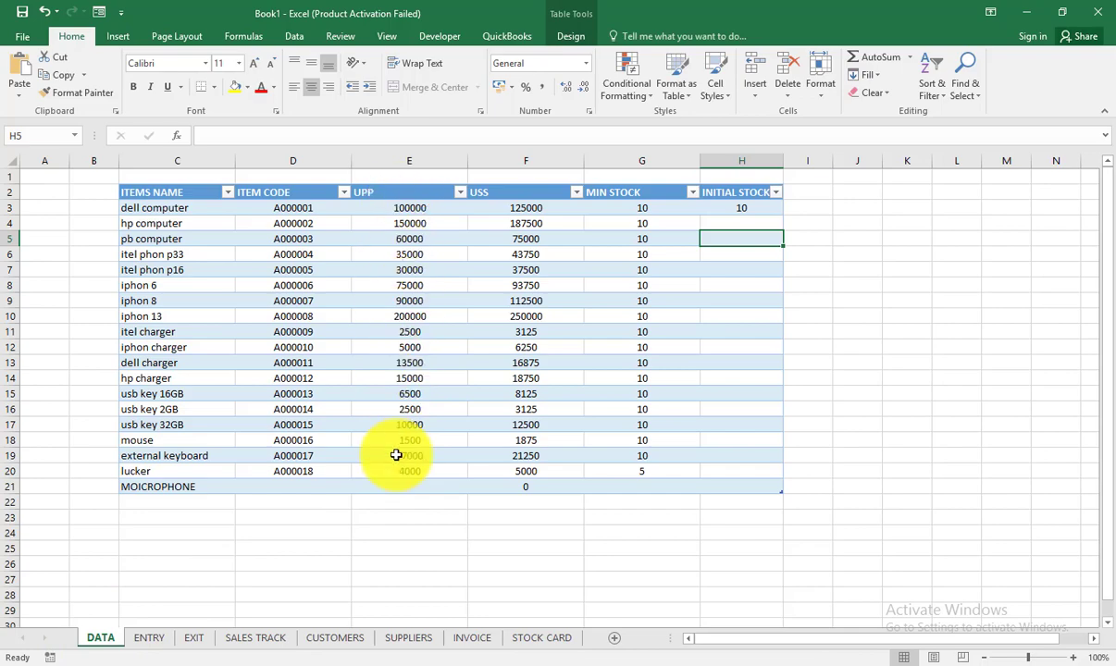
pyautogui.click(541, 639)
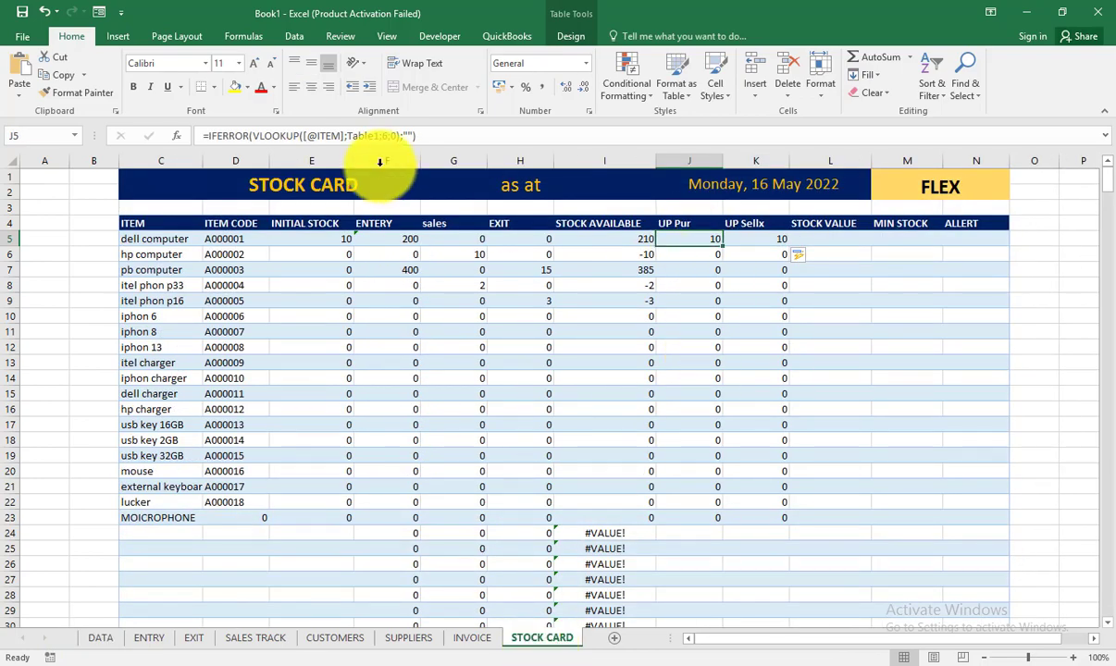
pyautogui.click(390, 136)
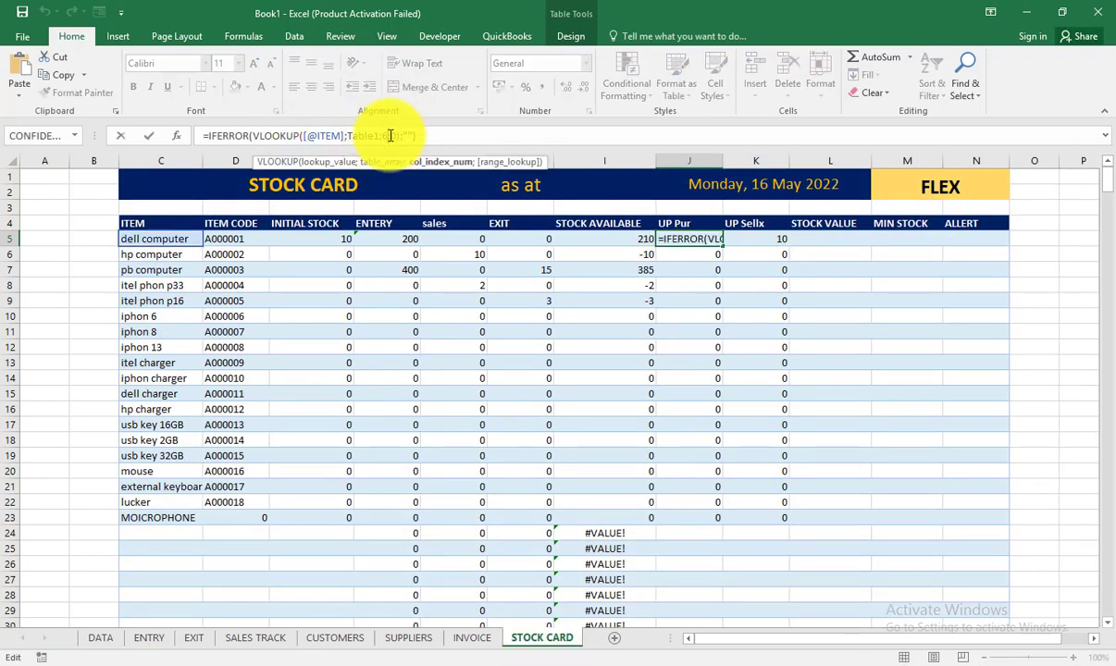
pyautogui.press('BackSpace')
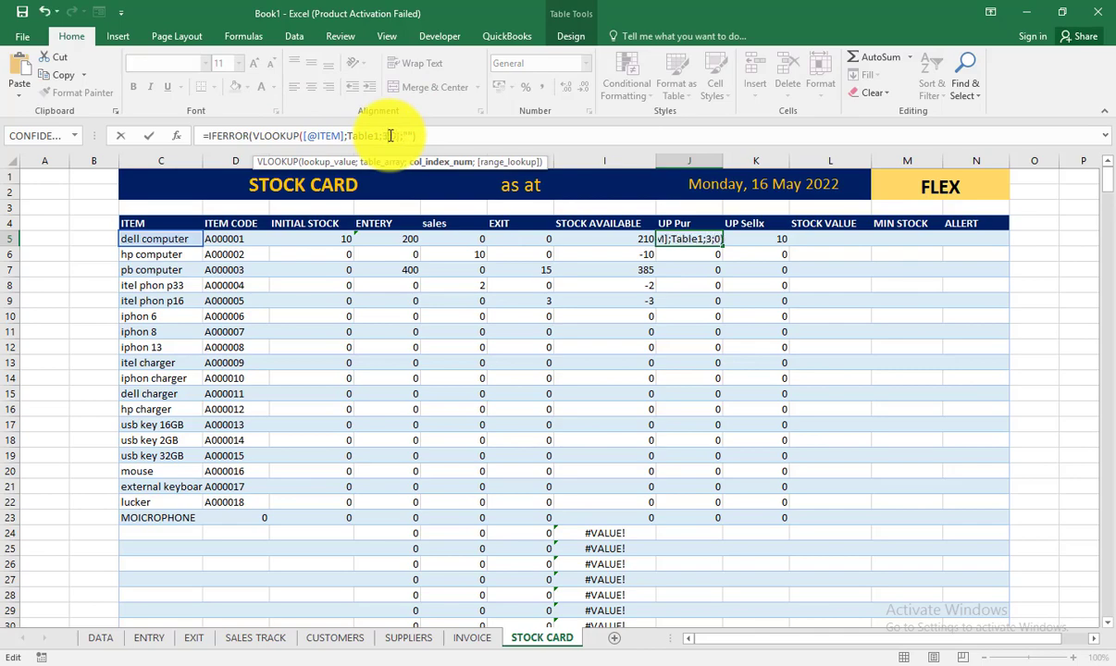
pyautogui.write('3')
pyautogui.press('Return')
pyautogui.press('Return')
pyautogui.press('Return')
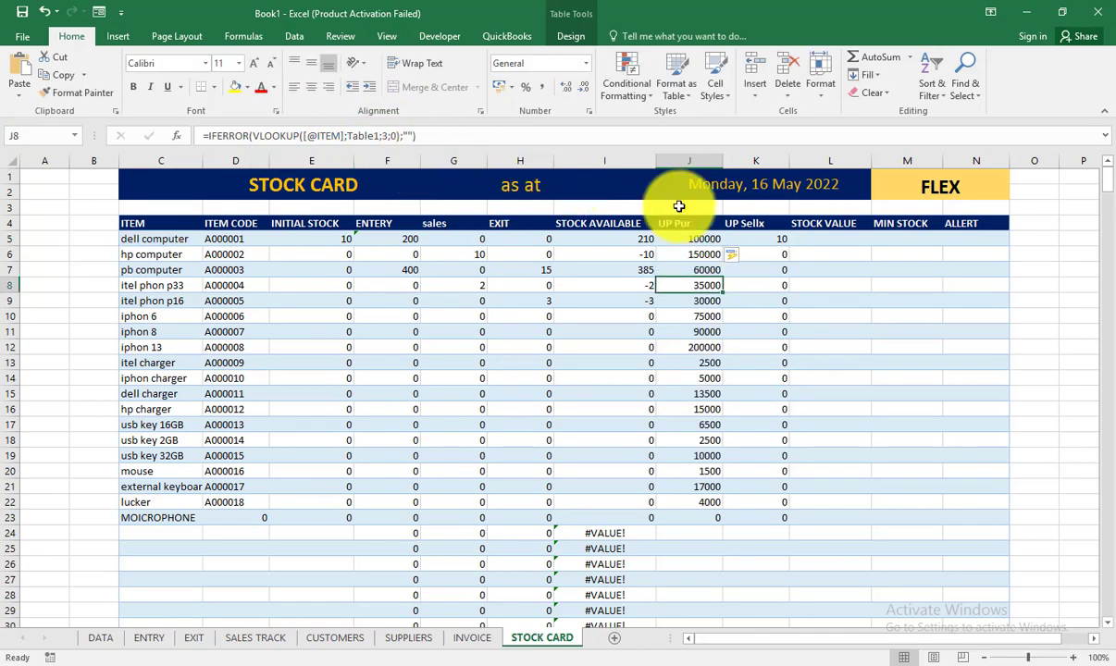
# Step: Set the VLOOKUP column index in UP Sellx cell K5 to 4 and look down the filled column
pyautogui.click(779, 242)
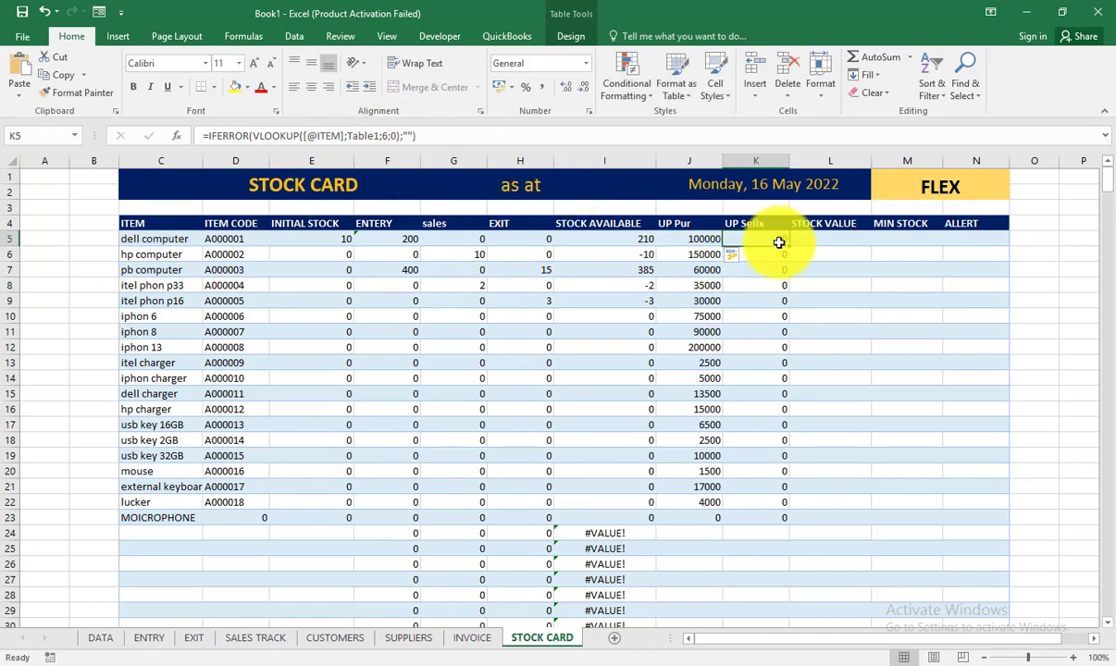
pyautogui.click(388, 136)
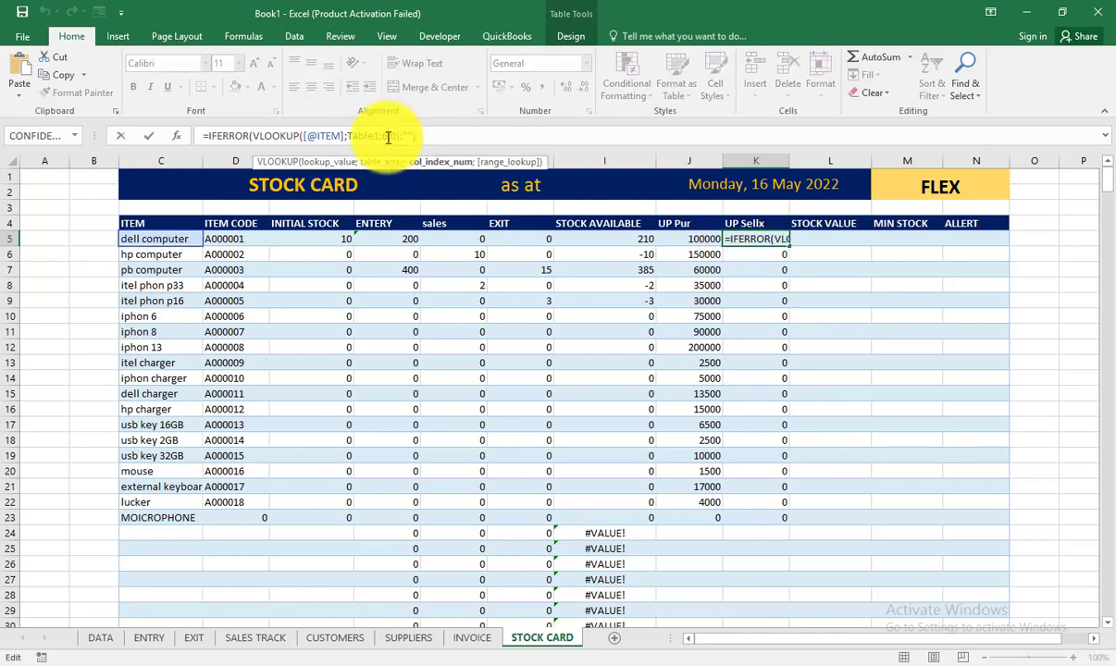
pyautogui.press('BackSpace')
pyautogui.write('4;0')
pyautogui.press('Return')
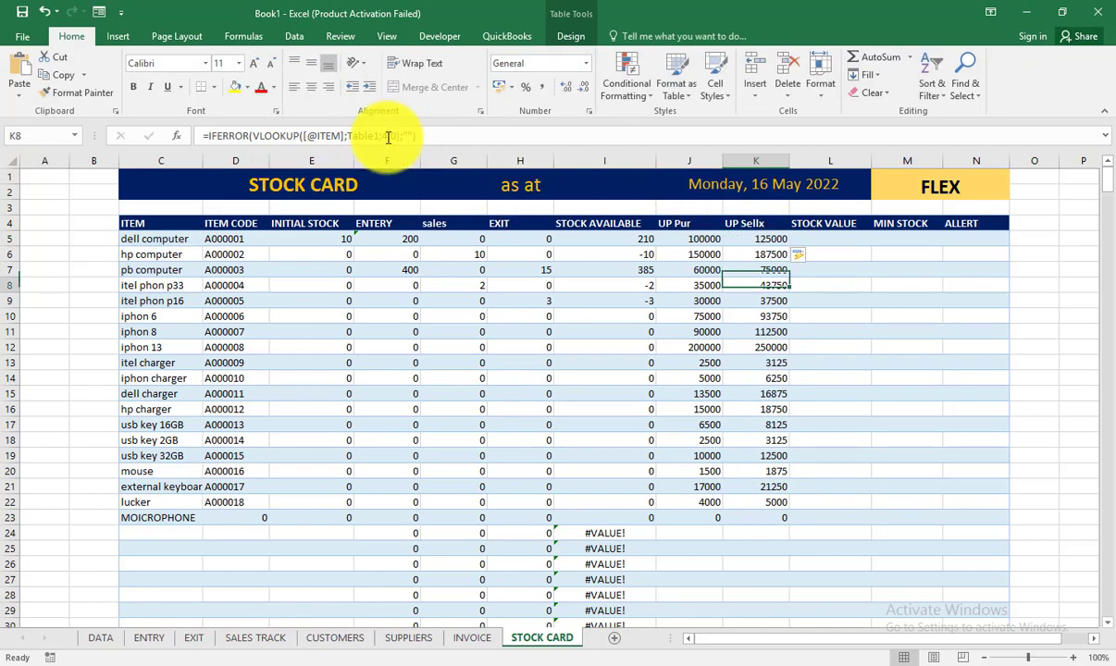
pyautogui.press('Down')
pyautogui.press('Down')
pyautogui.press('Down')
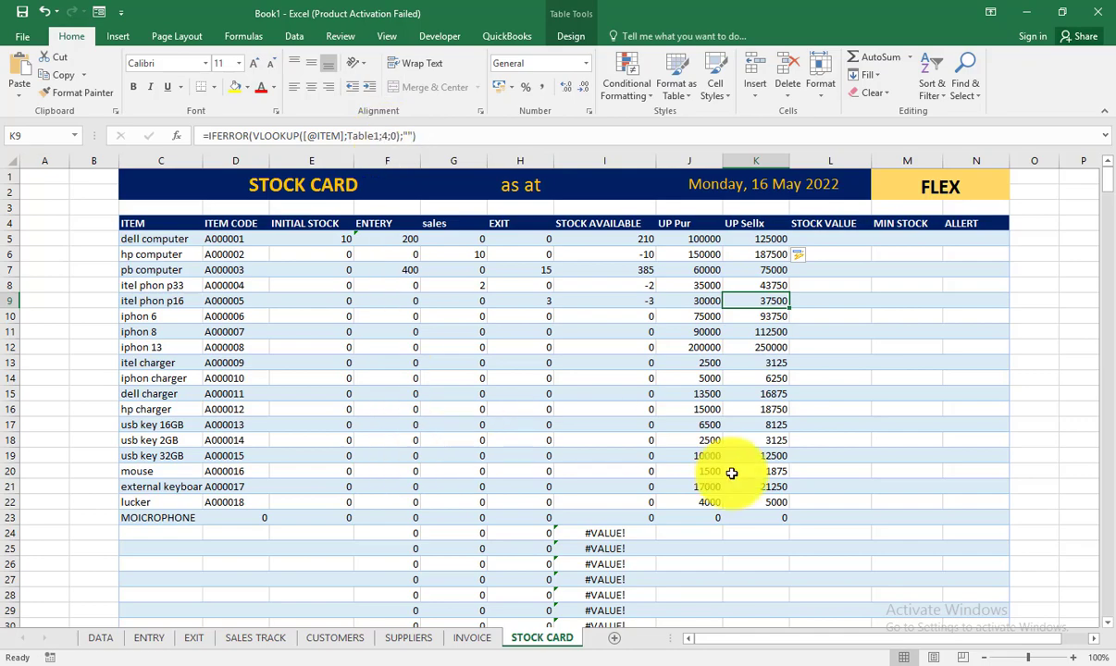
# Step: Check the UP Pur and UP Sellx formulas in the blank rows below the last item
pyautogui.click(703, 531)
pyautogui.click(703, 564)
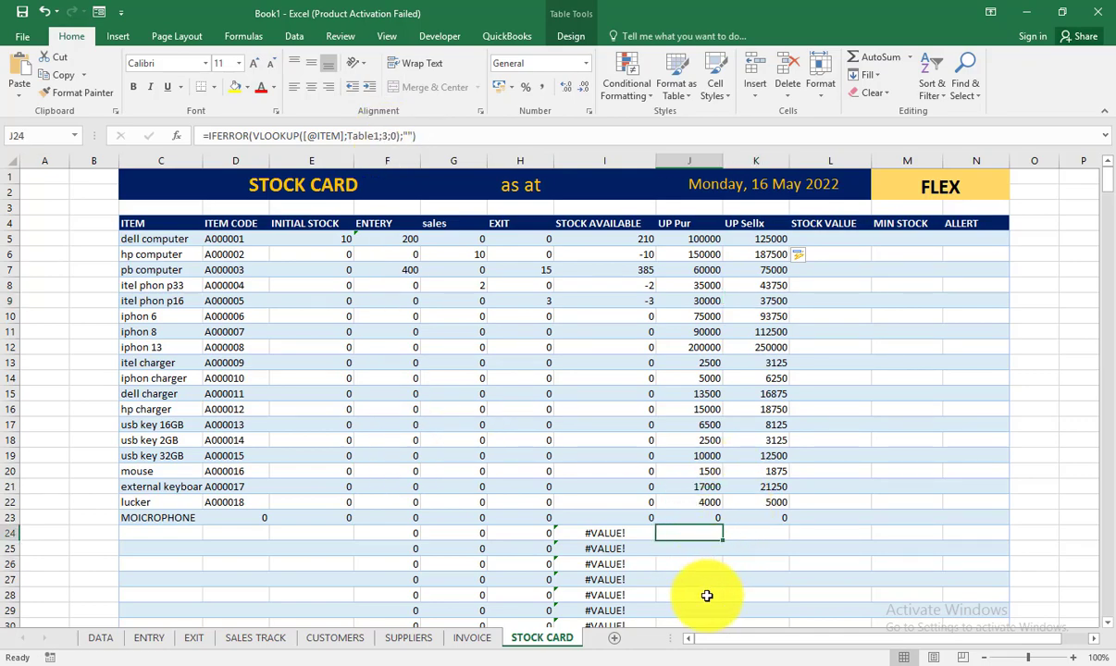
pyautogui.click(708, 579)
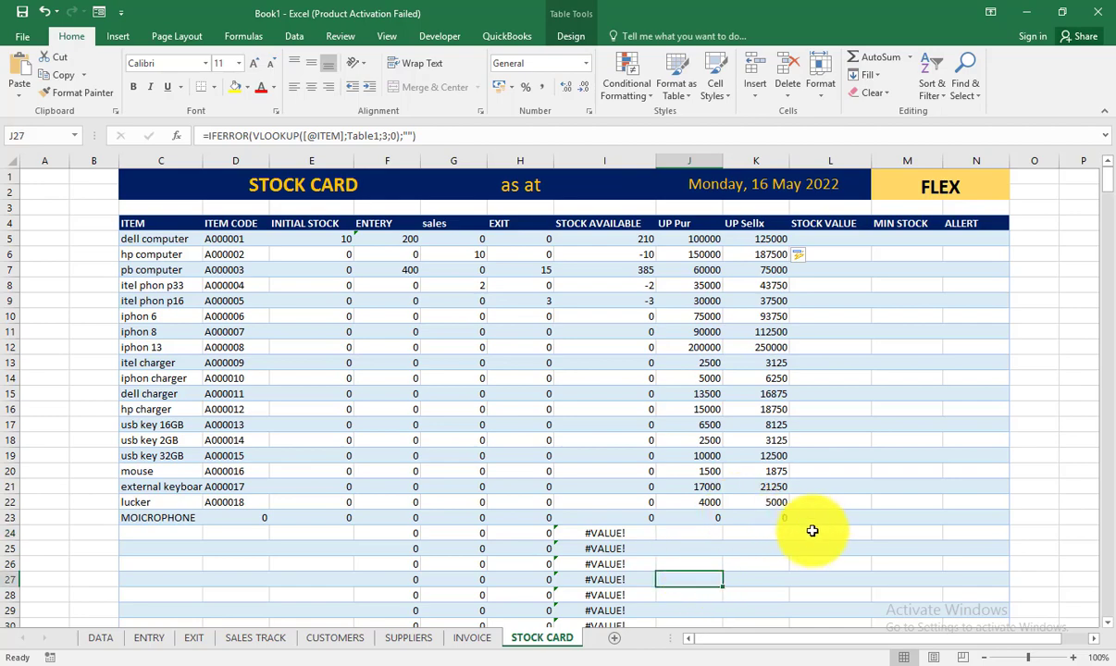
pyautogui.click(753, 546)
pyautogui.click(697, 546)
pyautogui.click(757, 563)
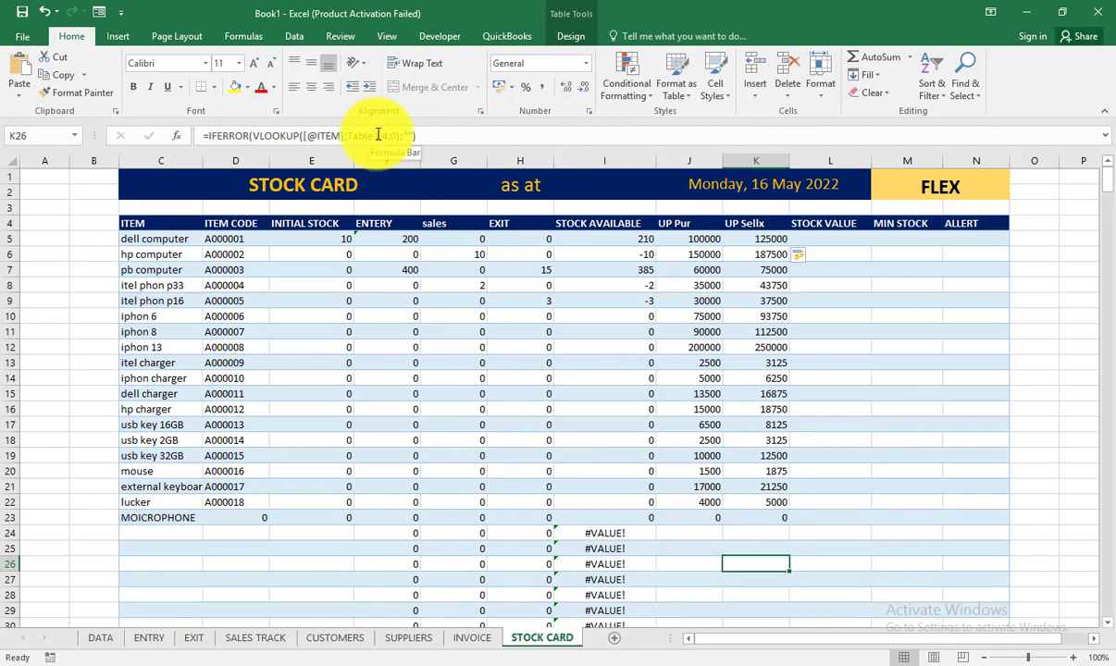
# Step: Enter a STOCK VALUE formula in cell L5 that multiplies UP Sellx by STOCK AVAILABLE
pyautogui.click(822, 236)
pyautogui.write('=')
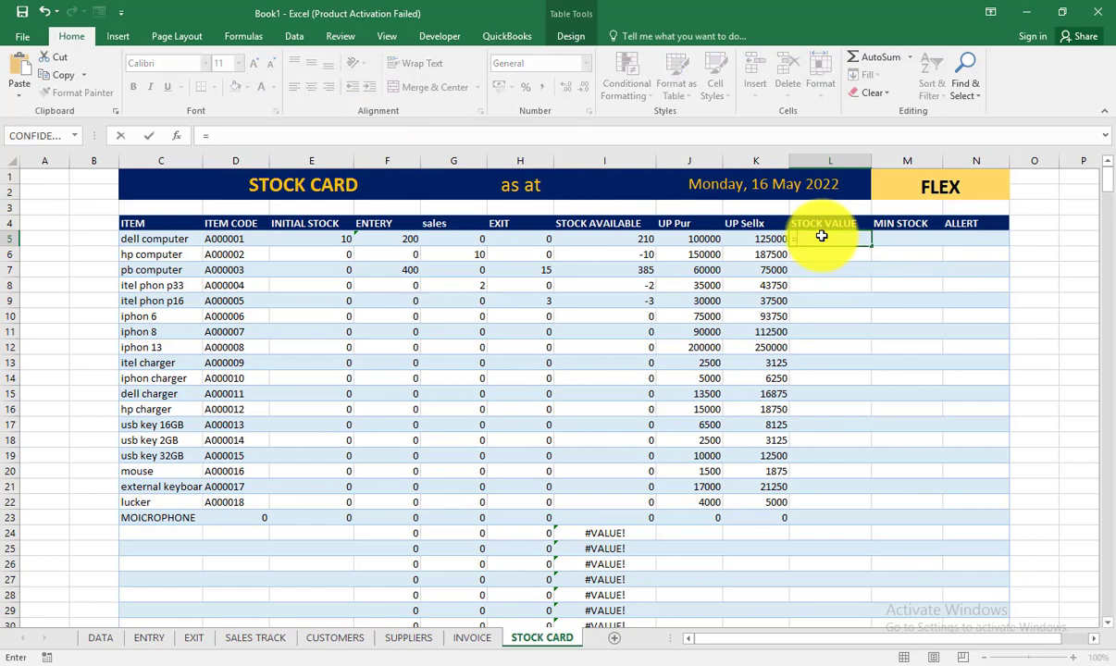
pyautogui.click(754, 238)
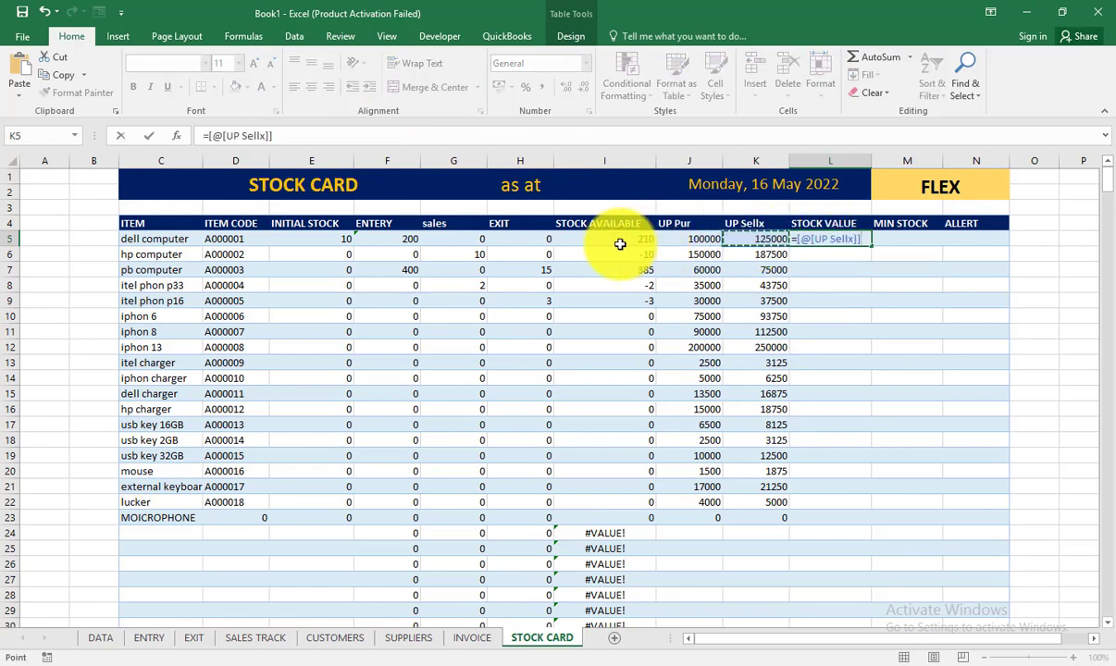
pyautogui.write('*')
pyautogui.click(620, 243)
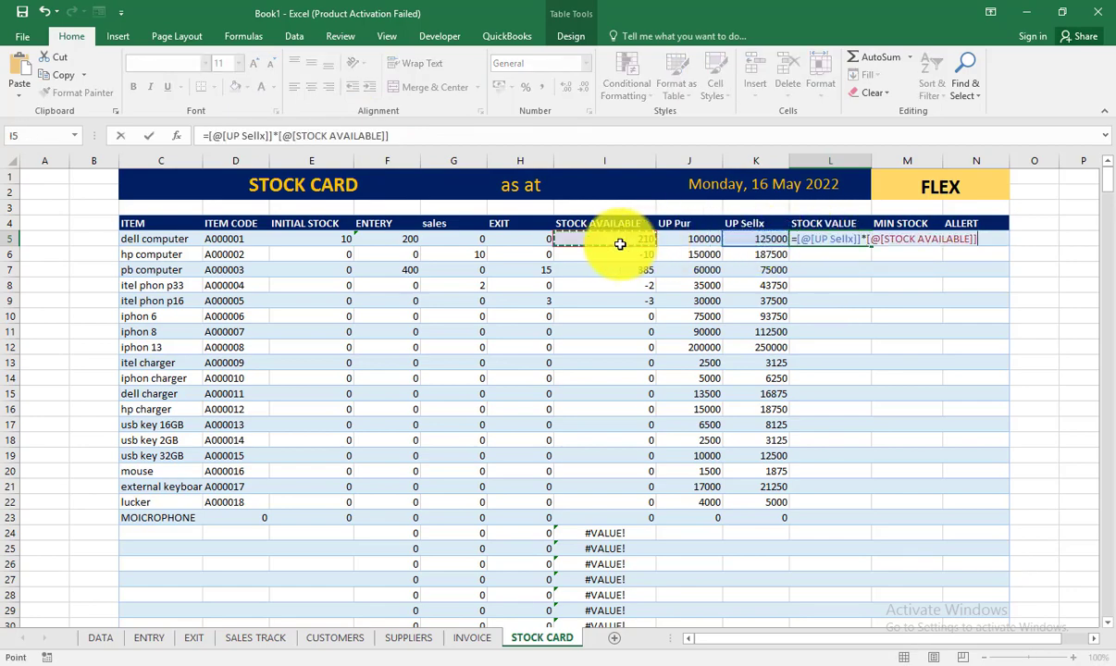
pyautogui.press('Return')
pyautogui.press('Return')
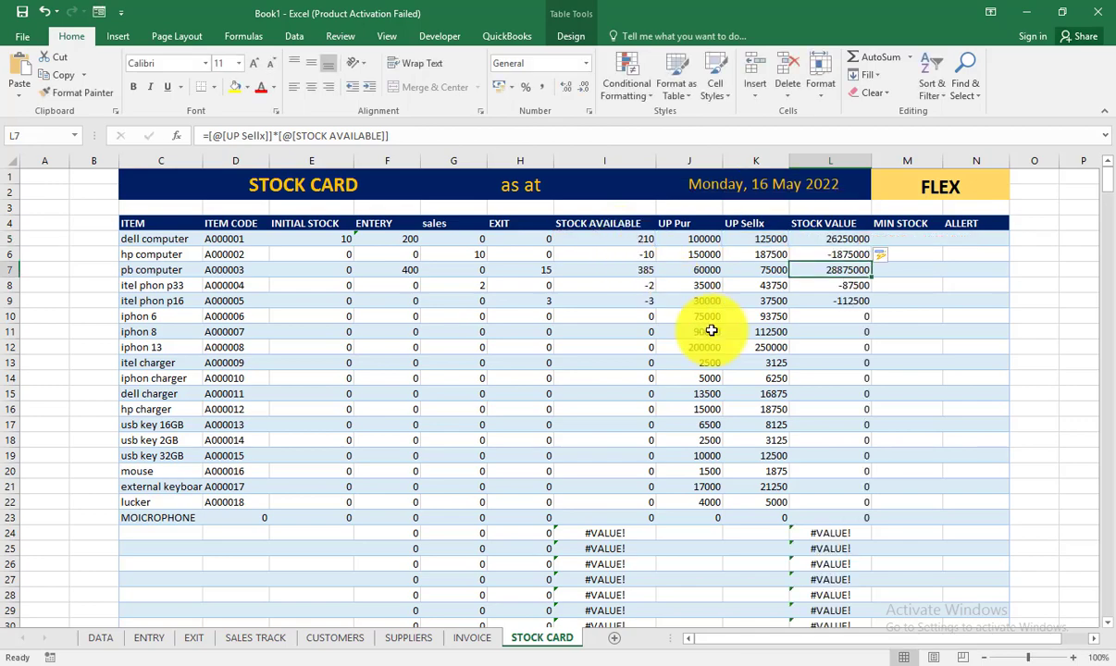
# Step: Wrap the STOCK VALUE formula in cell L5 in IFERROR with "" as the value if error
pyautogui.click(819, 239)
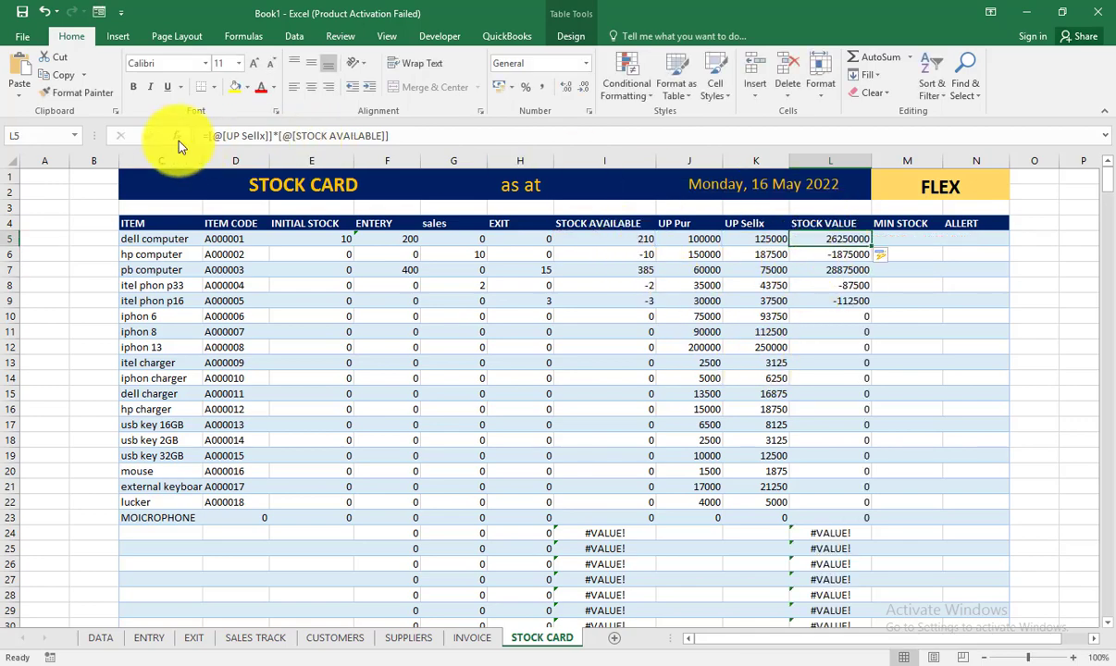
pyautogui.click(212, 136)
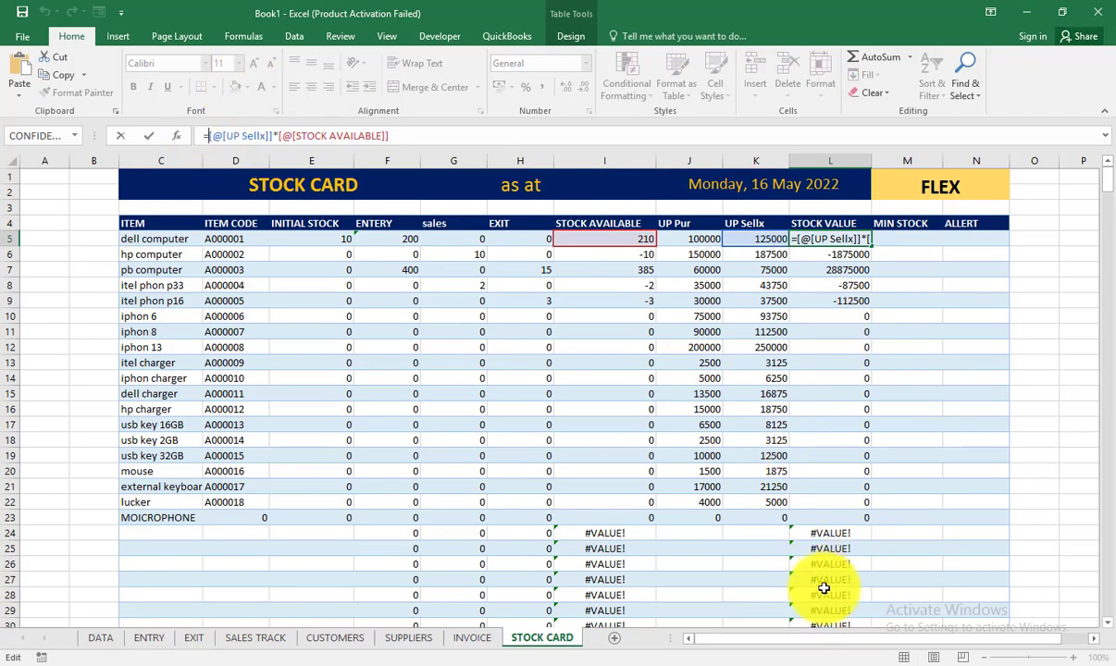
pyautogui.write('IF')
pyautogui.press('Down')
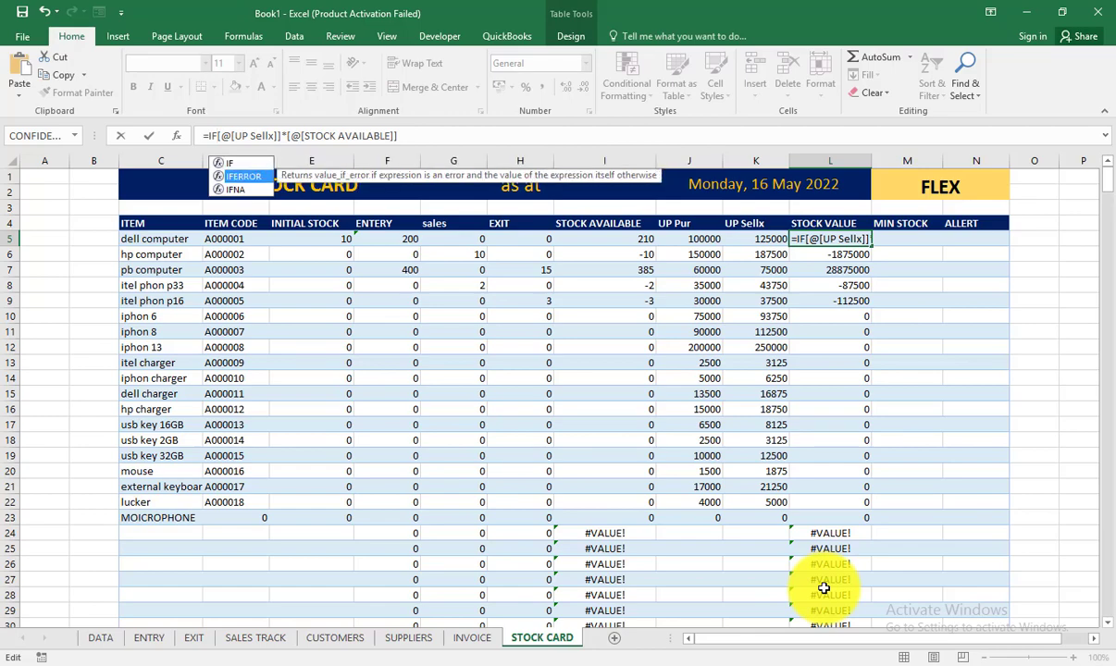
pyautogui.press('Tab')
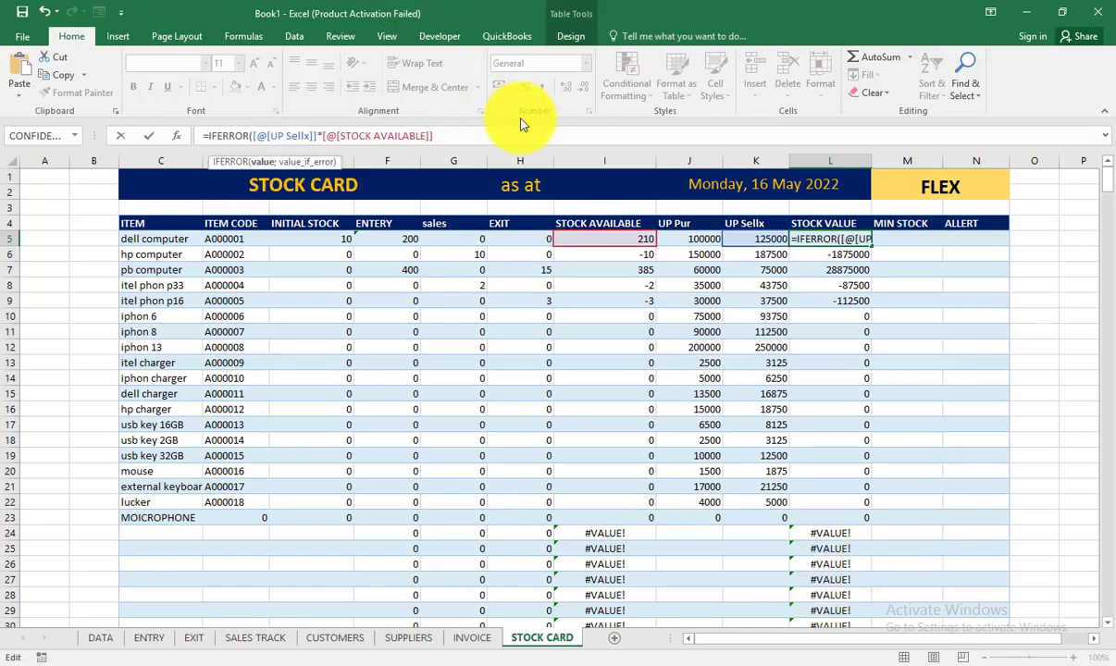
pyautogui.click(482, 141)
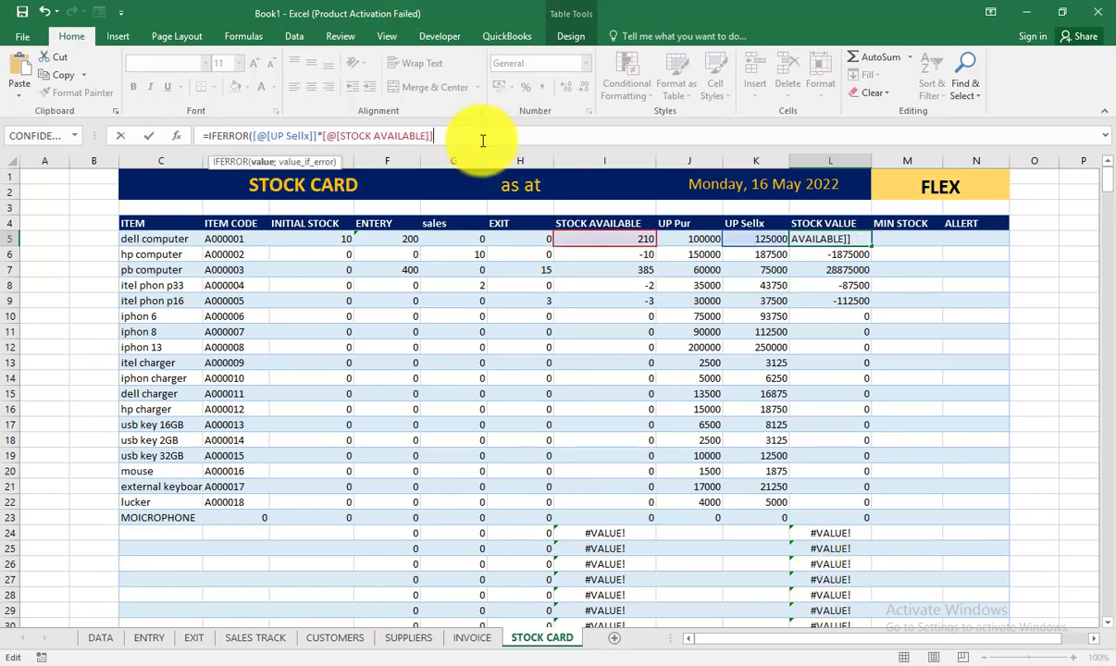
pyautogui.write(';')
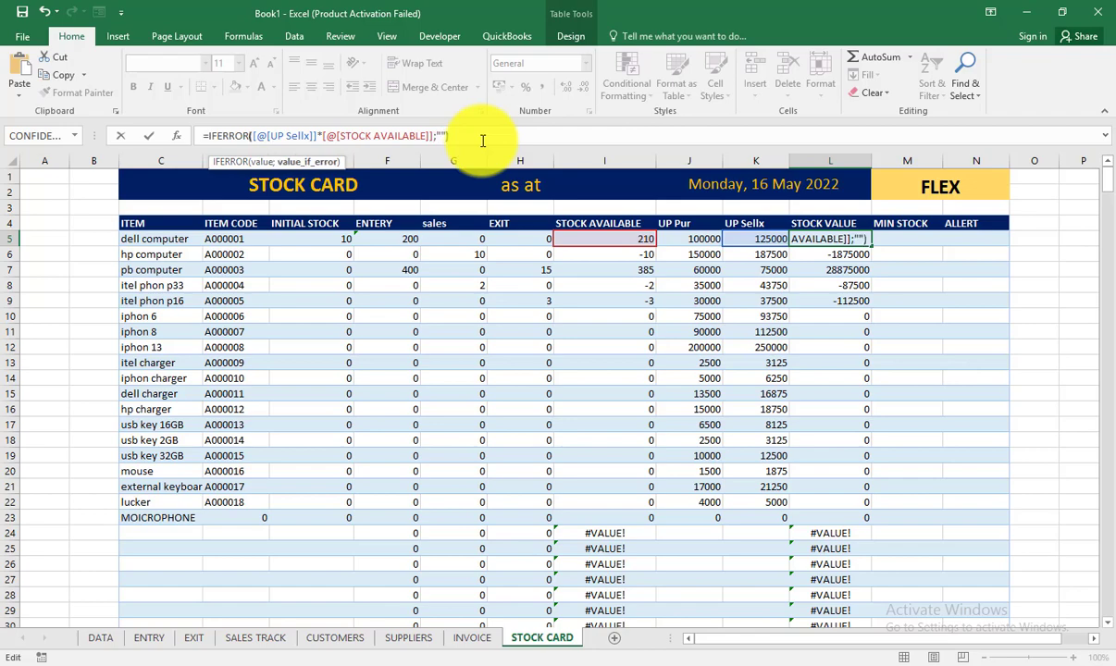
pyautogui.write('"")')
pyautogui.press('Return')
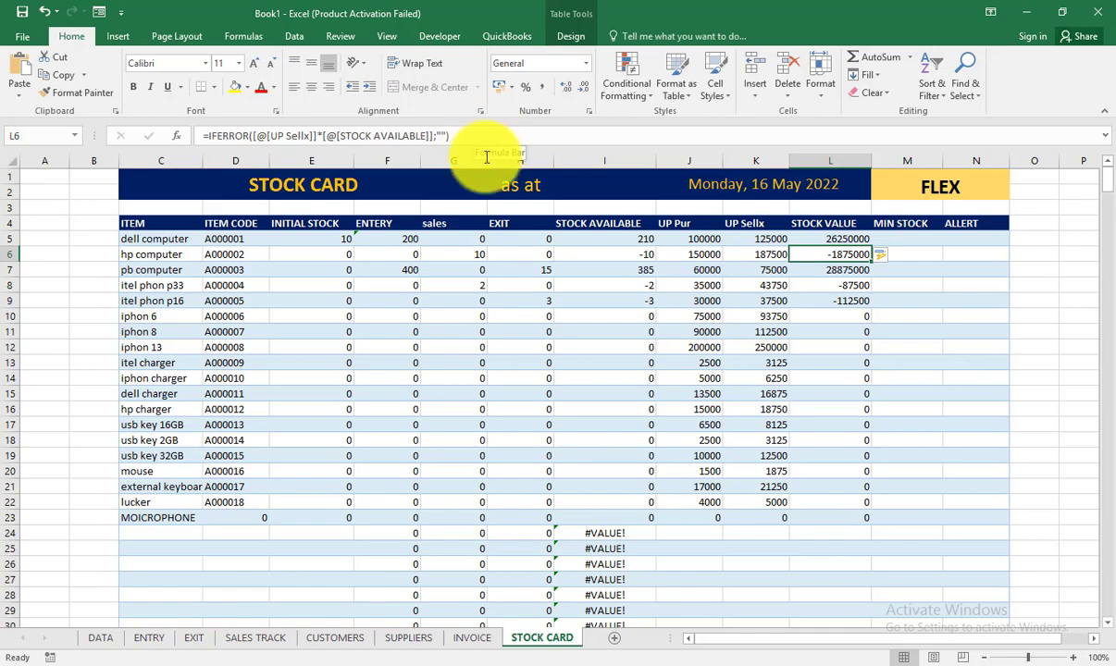
pyautogui.click(913, 237)
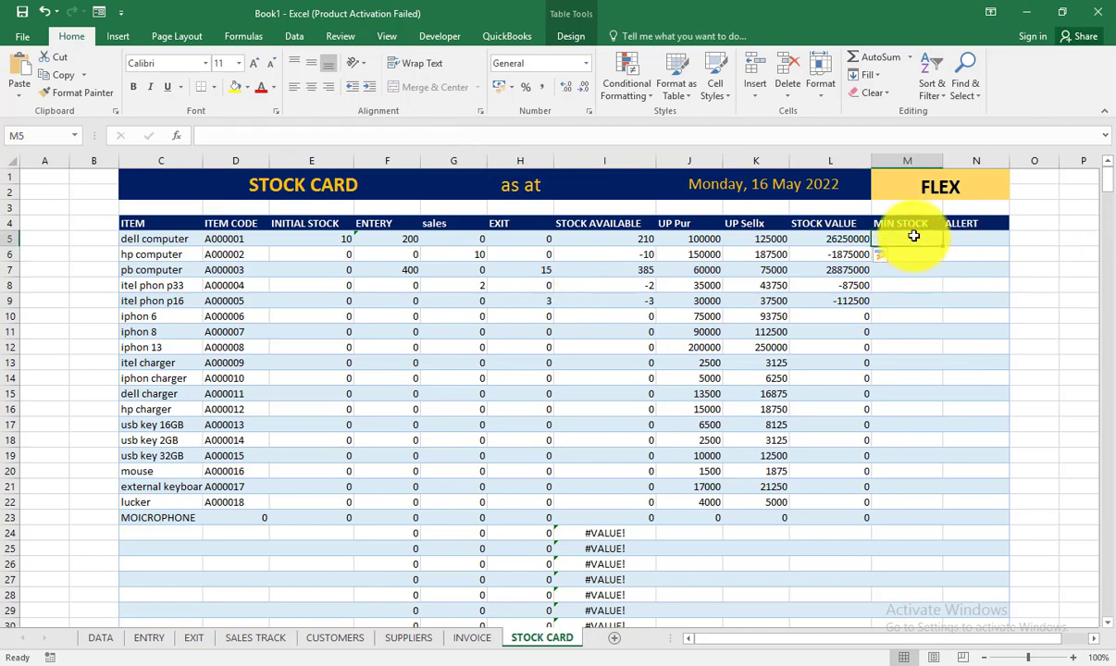
pyautogui.click(835, 240)
pyautogui.click(905, 239)
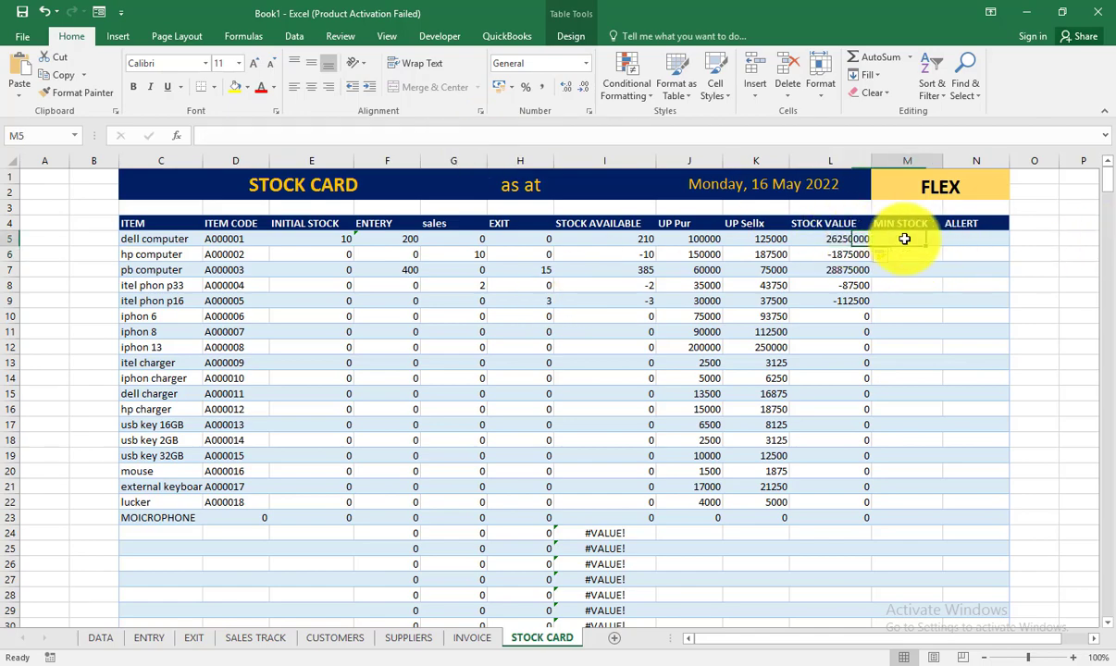
pyautogui.write('=IFERROR(VLOOKUP([@ITEM];Table1;6;0);"")')
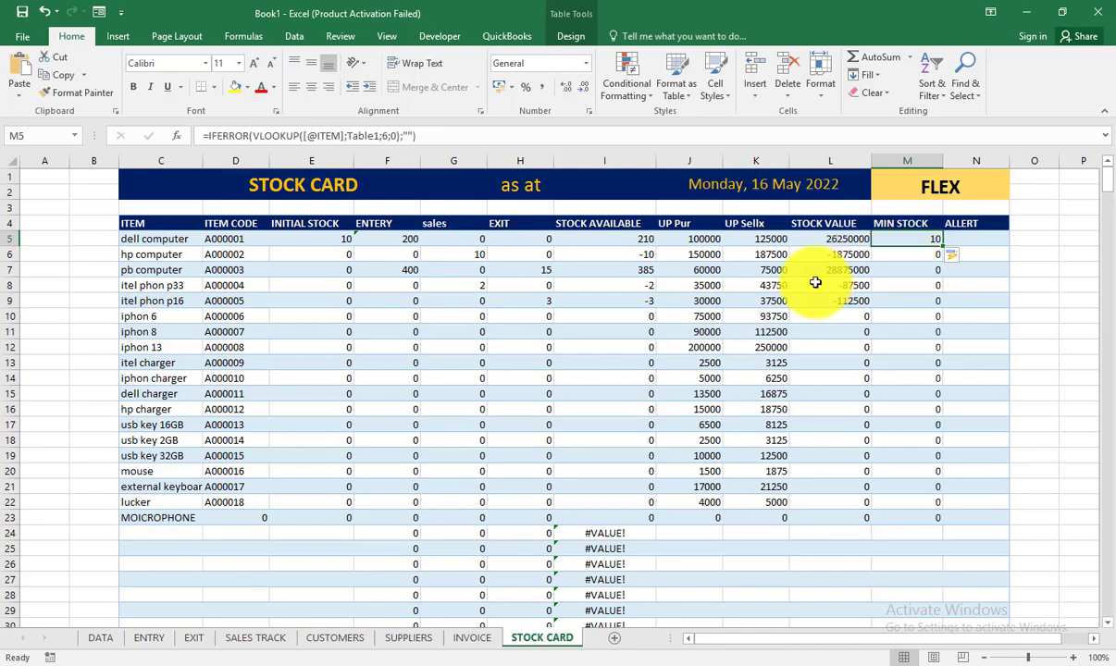
# Step: Check the MIN STOCK column's position on the DATA sheet and set the VLOOKUP column index in STOCK CARD cell M5 to 5
pyautogui.click(93, 639)
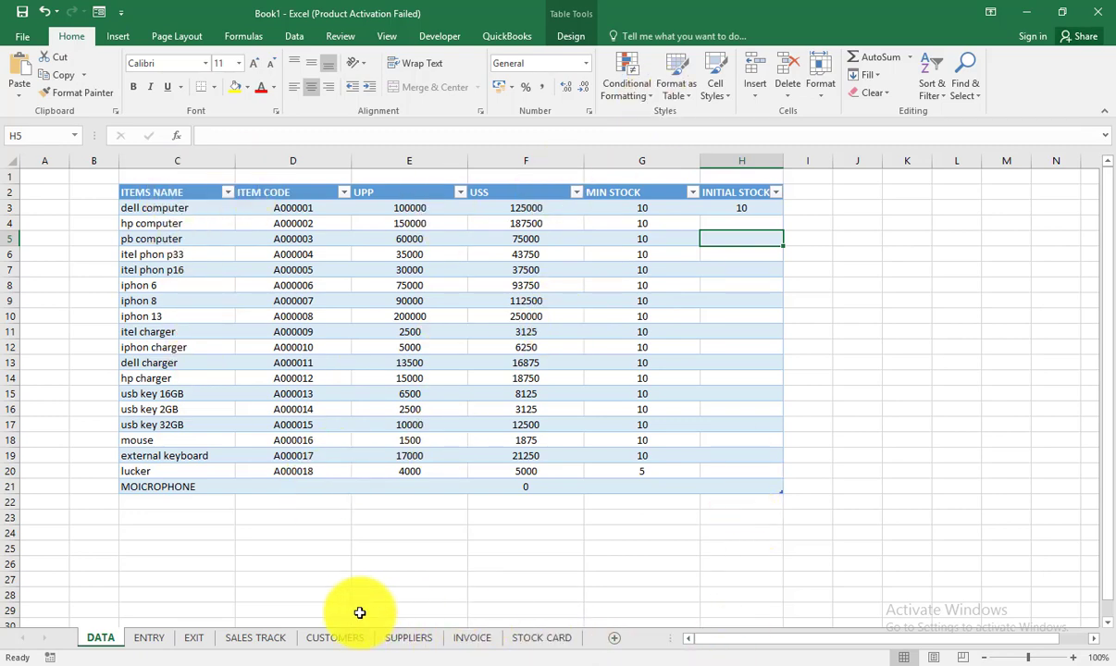
pyautogui.click(515, 637)
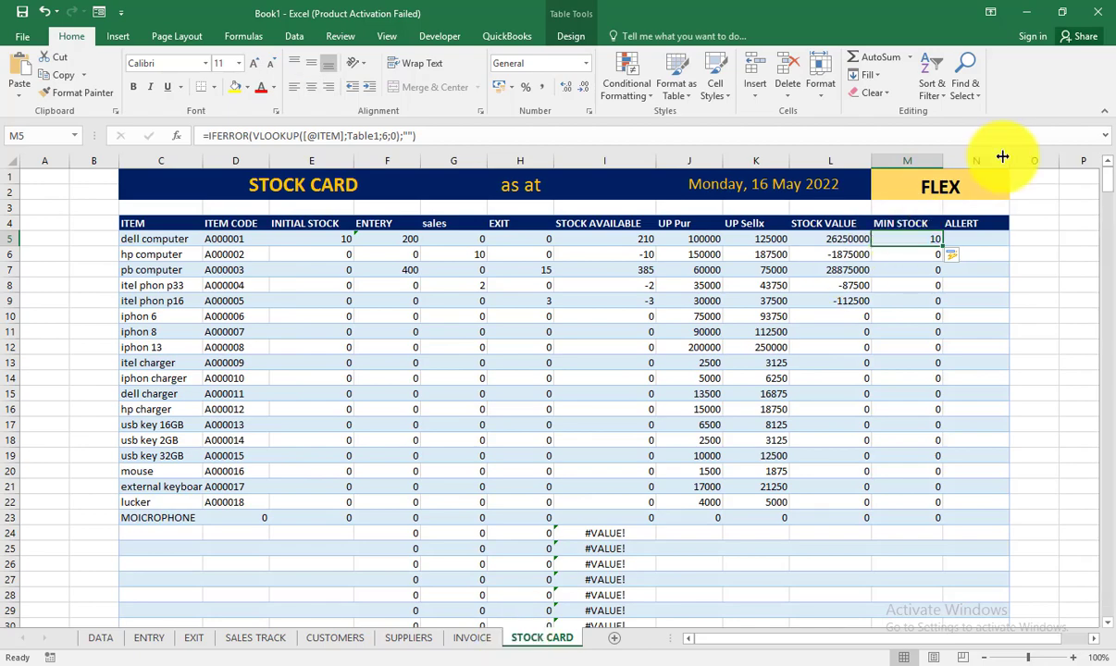
pyautogui.click(389, 136)
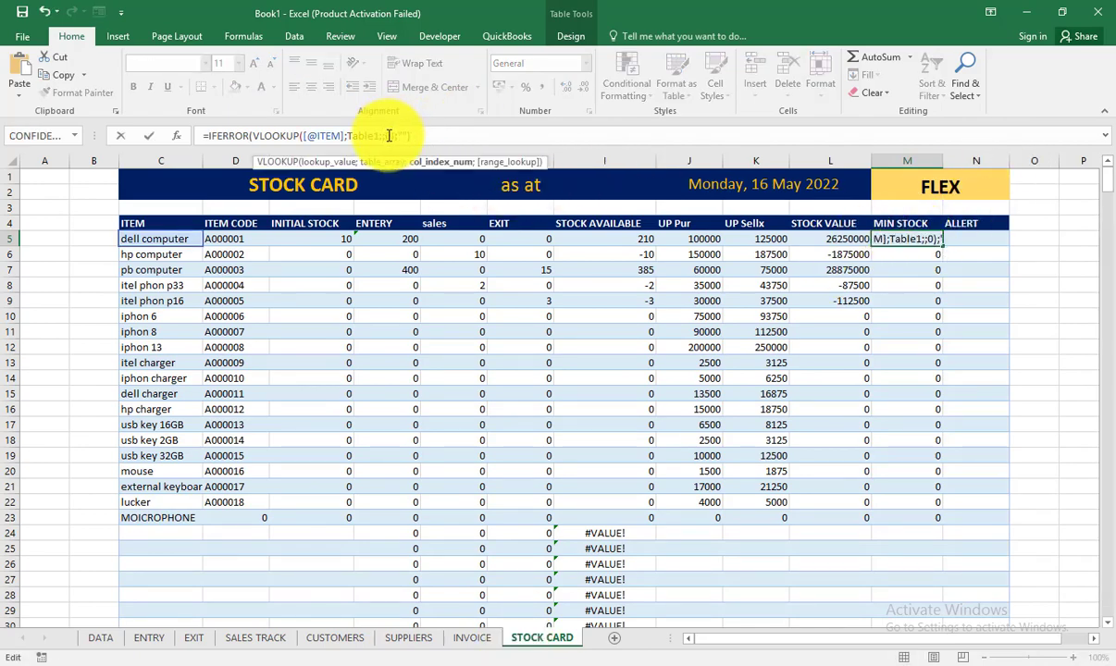
pyautogui.press('Return')
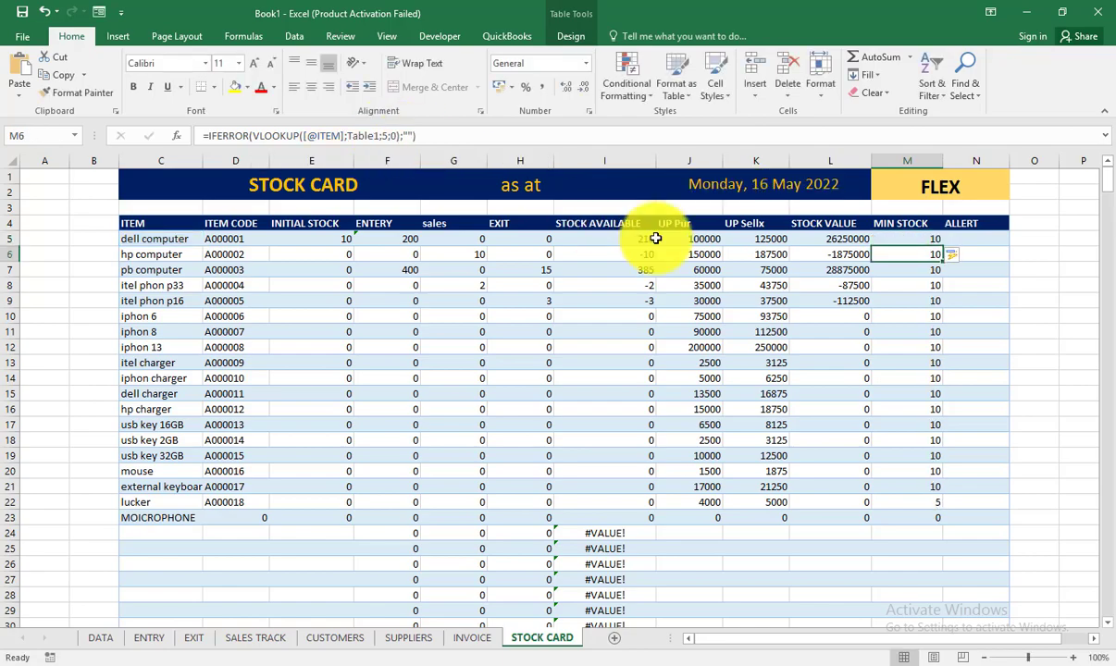
# Step: Wrap the STOCK AVAILABLE formula in cell I5 in IFERROR with "" as the value if error
pyautogui.scroll(-6, 552, 428)
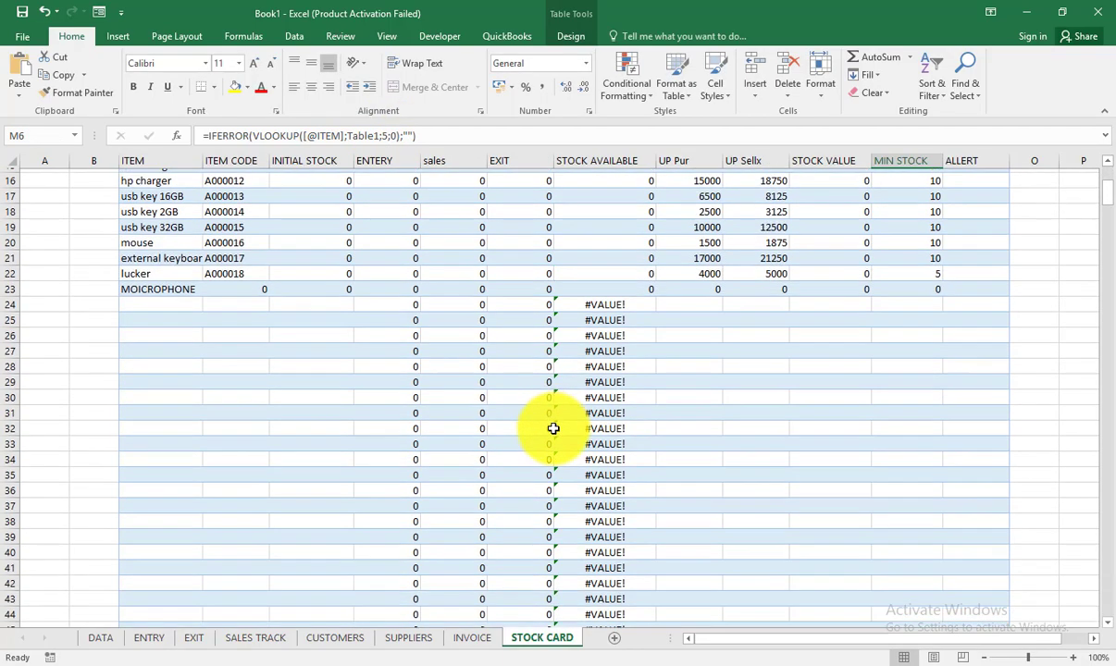
pyautogui.scroll(6, 553, 428)
pyautogui.scroll(-5, 552, 427)
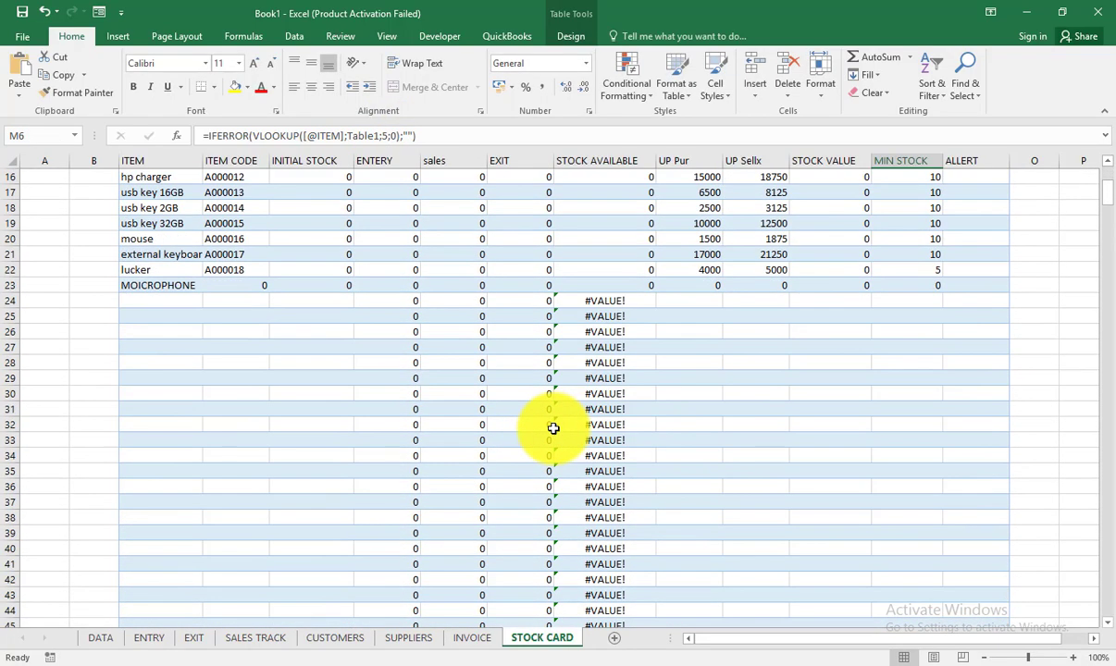
pyautogui.scroll(5, 552, 427)
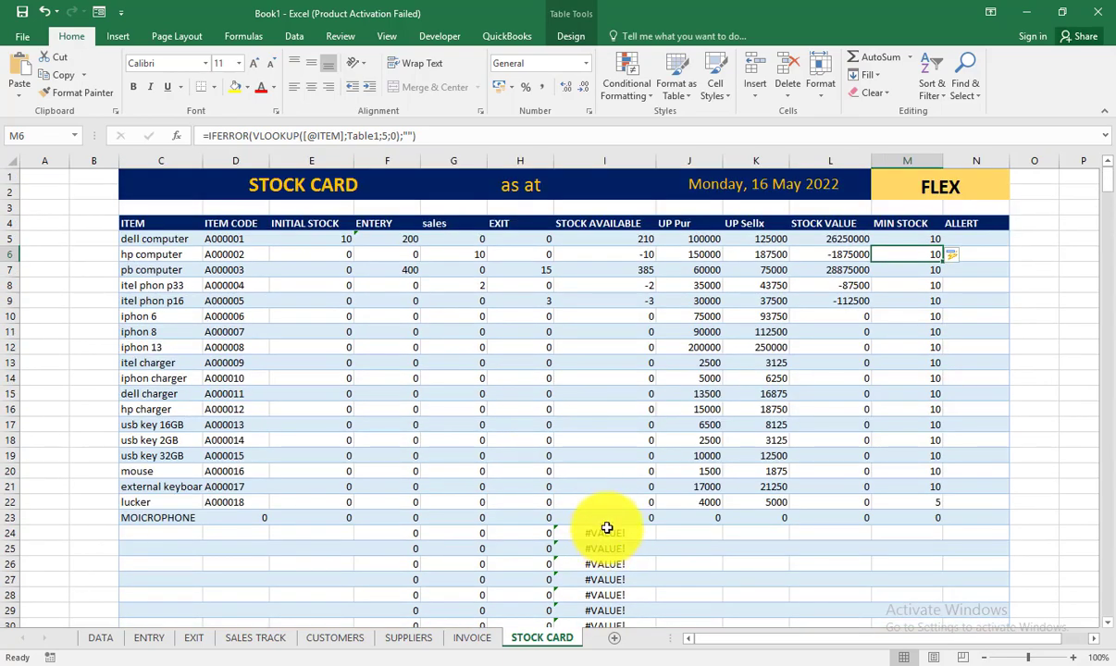
pyautogui.click(627, 238)
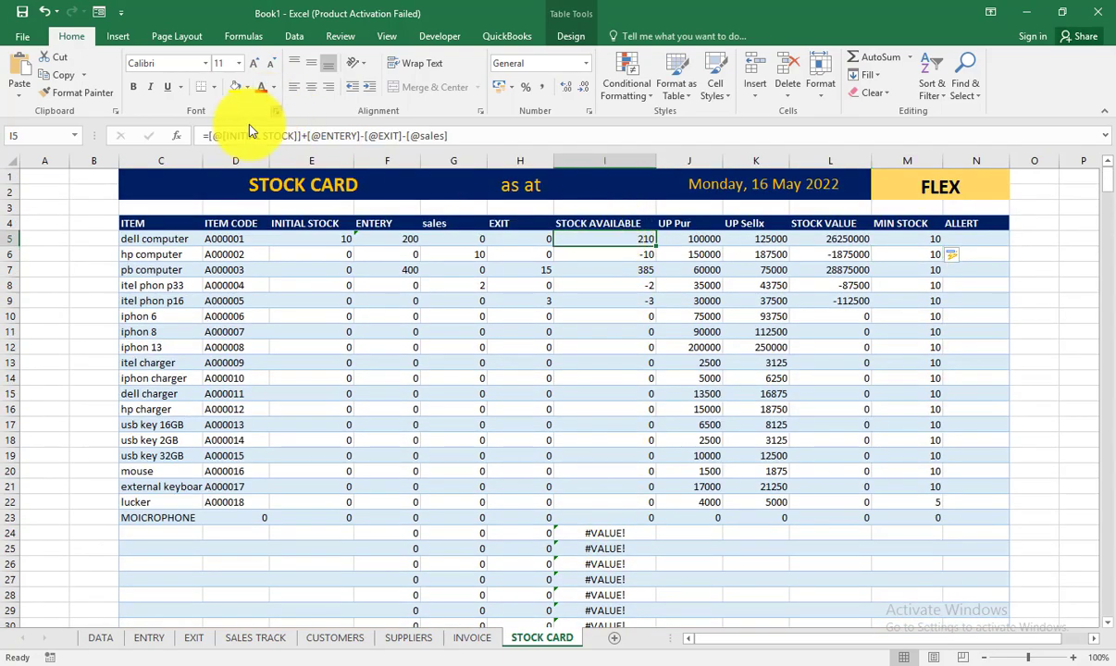
pyautogui.click(211, 136)
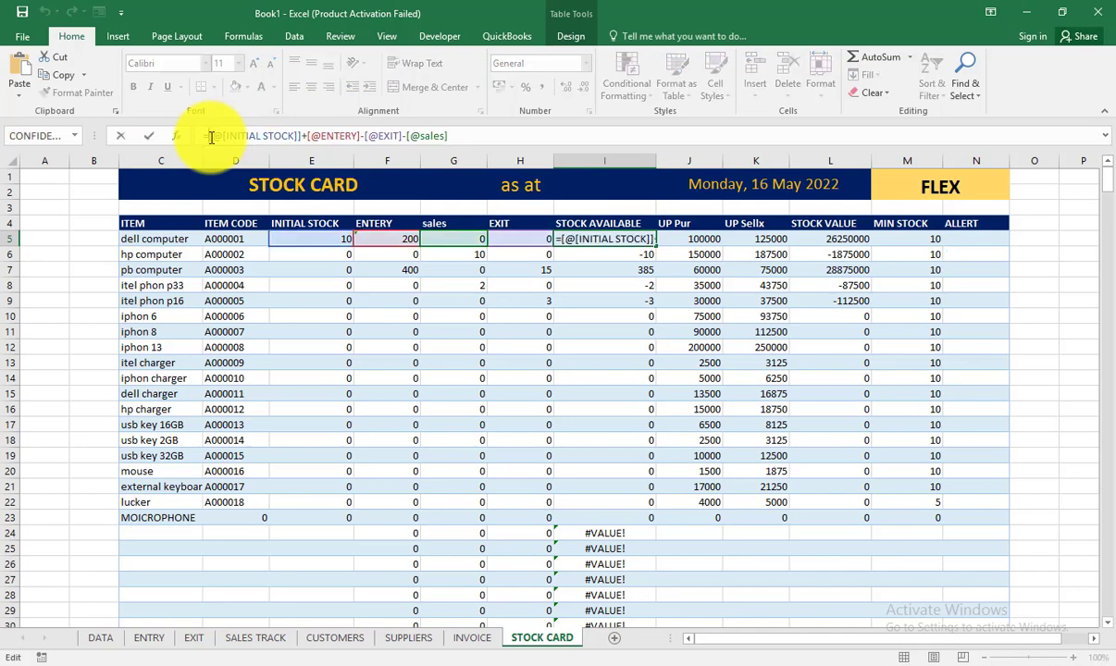
pyautogui.write('IF')
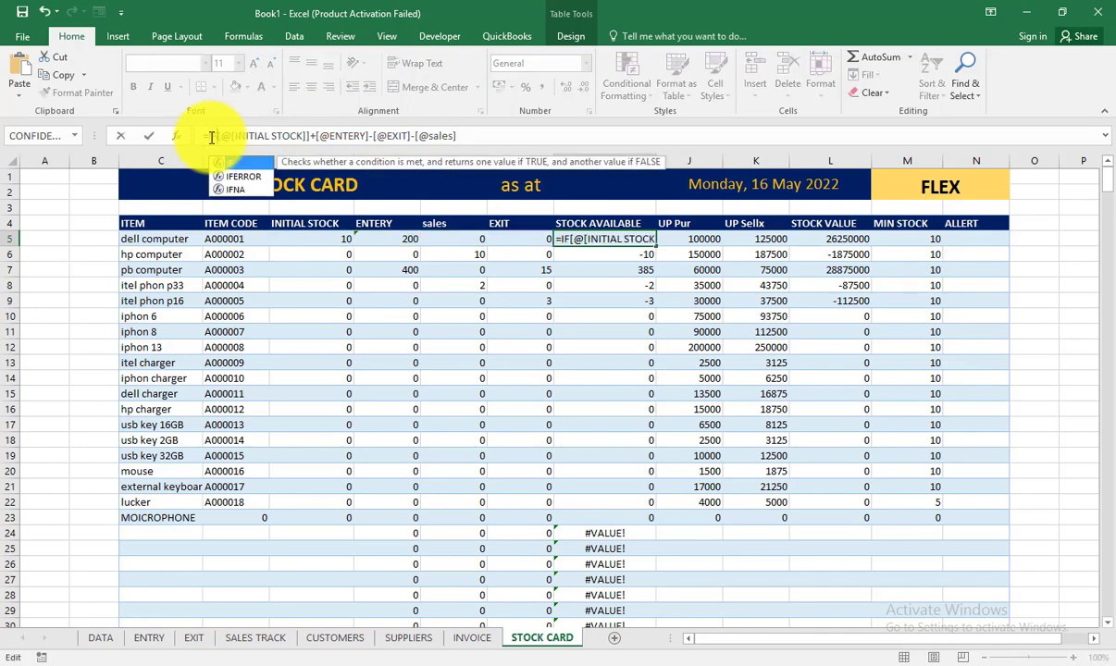
pyautogui.write('E')
pyautogui.press('Tab')
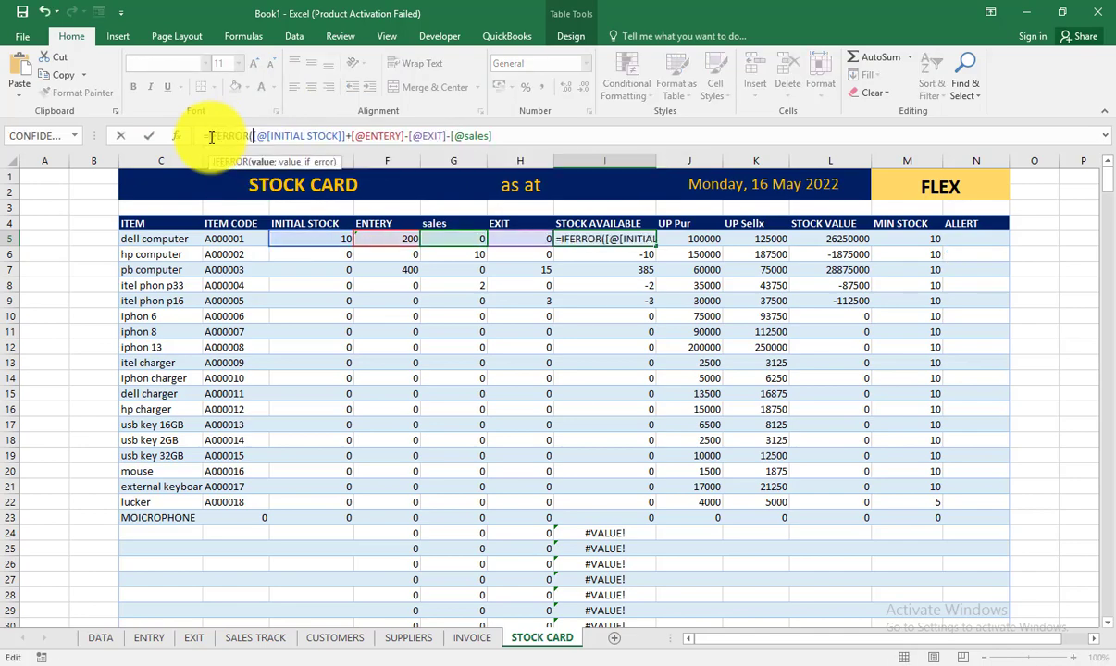
pyautogui.click(507, 136)
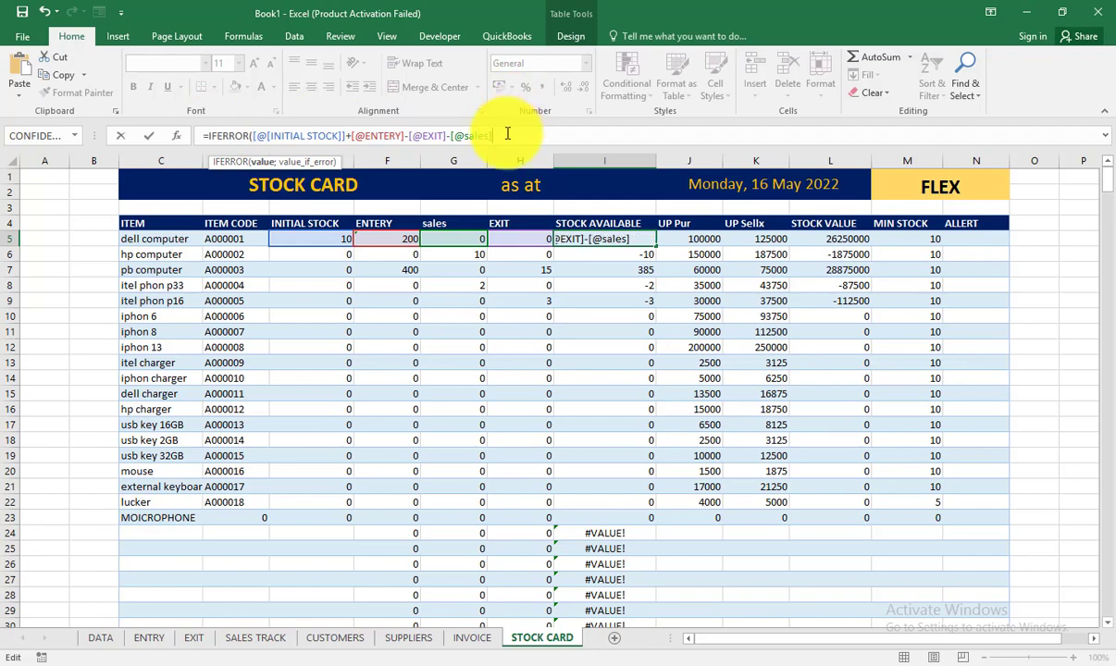
pyautogui.write(';"")')
pyautogui.press('Return')
pyautogui.press('Return')
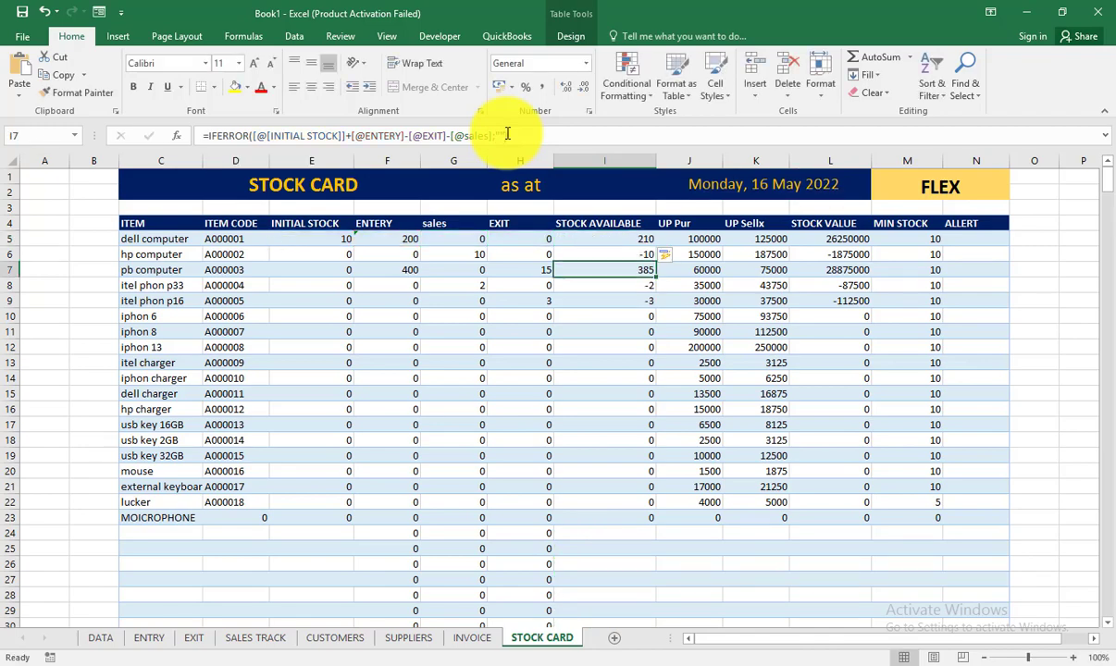
# Step: Examine the ENTERY, sales and EXIT columns in the blank rows below the last item
pyautogui.scroll(-6, 530, 448)
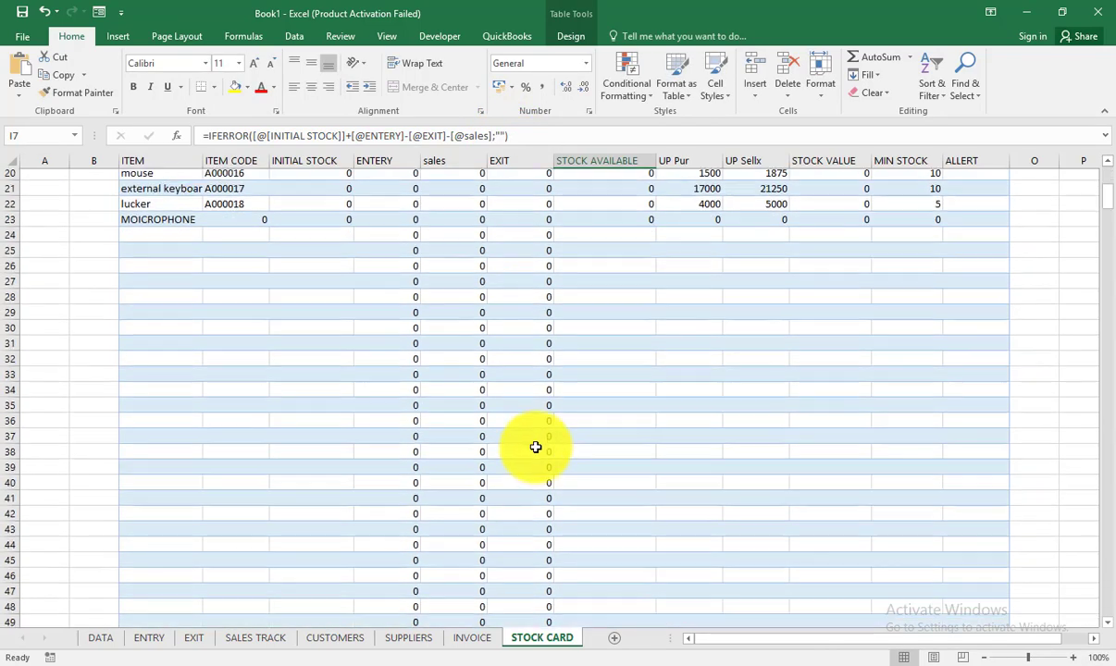
pyautogui.scroll(6, 535, 448)
pyautogui.scroll(1, 481, 309)
pyautogui.scroll(-11, 428, 499)
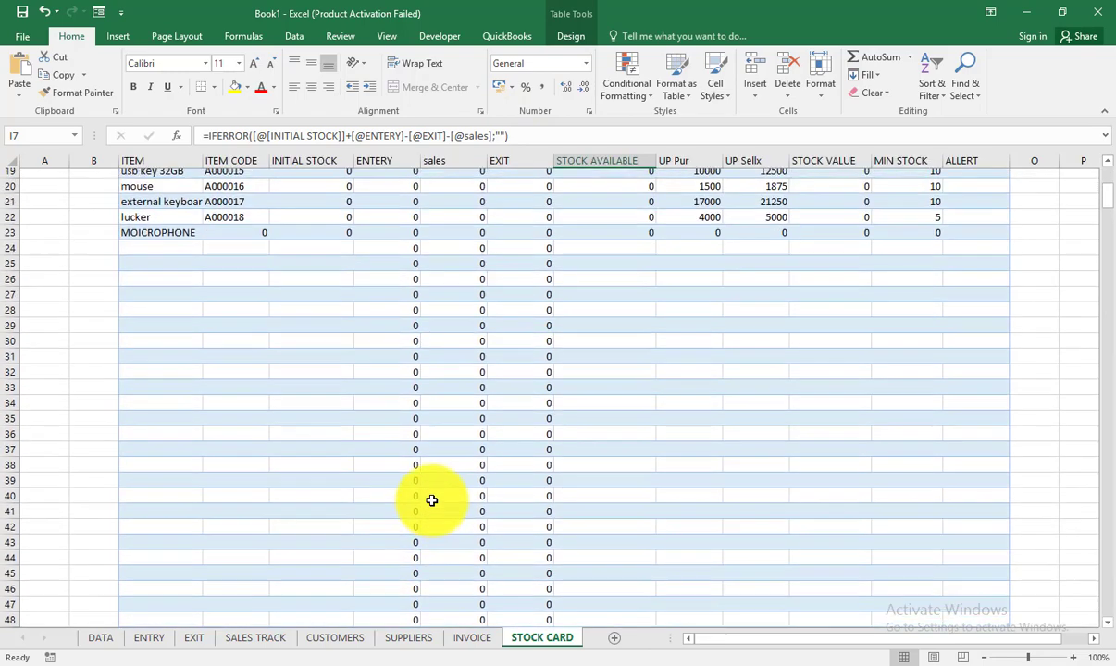
pyautogui.scroll(-6, 432, 500)
pyautogui.scroll(17, 431, 501)
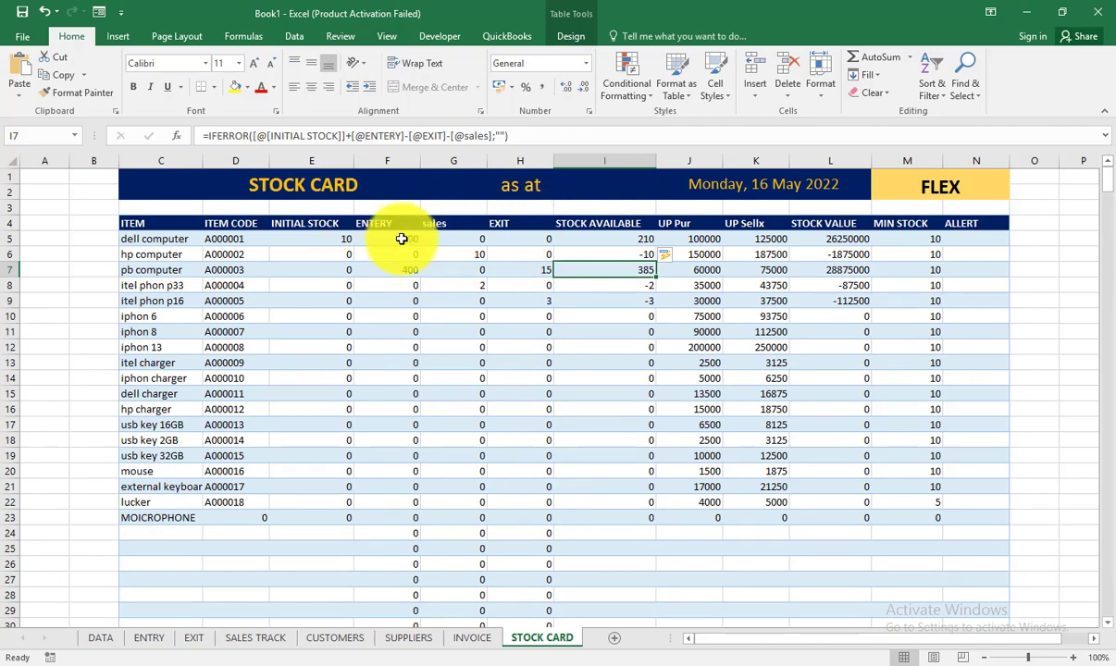
pyautogui.click(407, 238)
pyautogui.scroll(-6, 436, 342)
pyautogui.scroll(6, 436, 341)
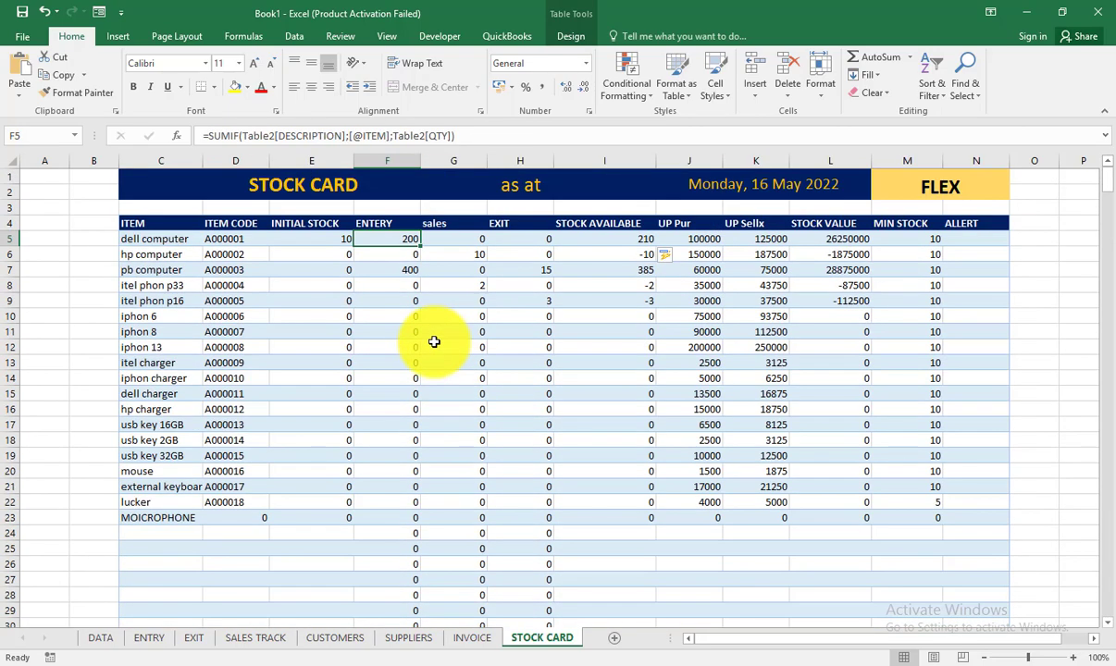
pyautogui.scroll(-7, 436, 341)
pyautogui.moveTo(363, 223); pyautogui.dragTo(640, 498)
pyautogui.scroll(-2, 587, 338)
pyautogui.scroll(9, 640, 498)
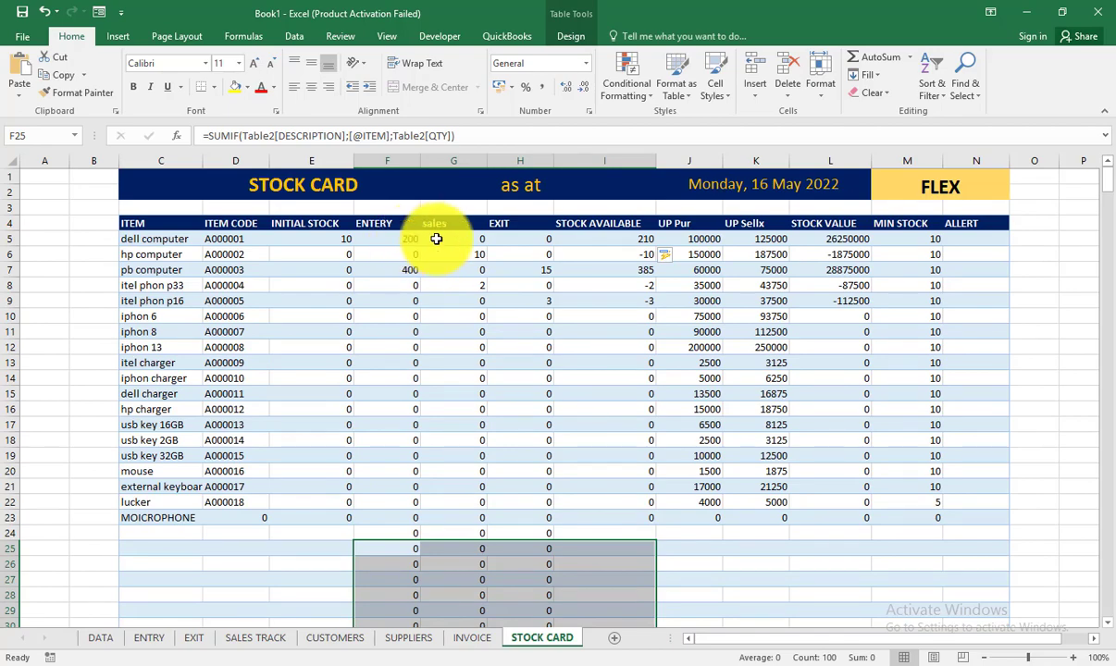
pyautogui.click(394, 237)
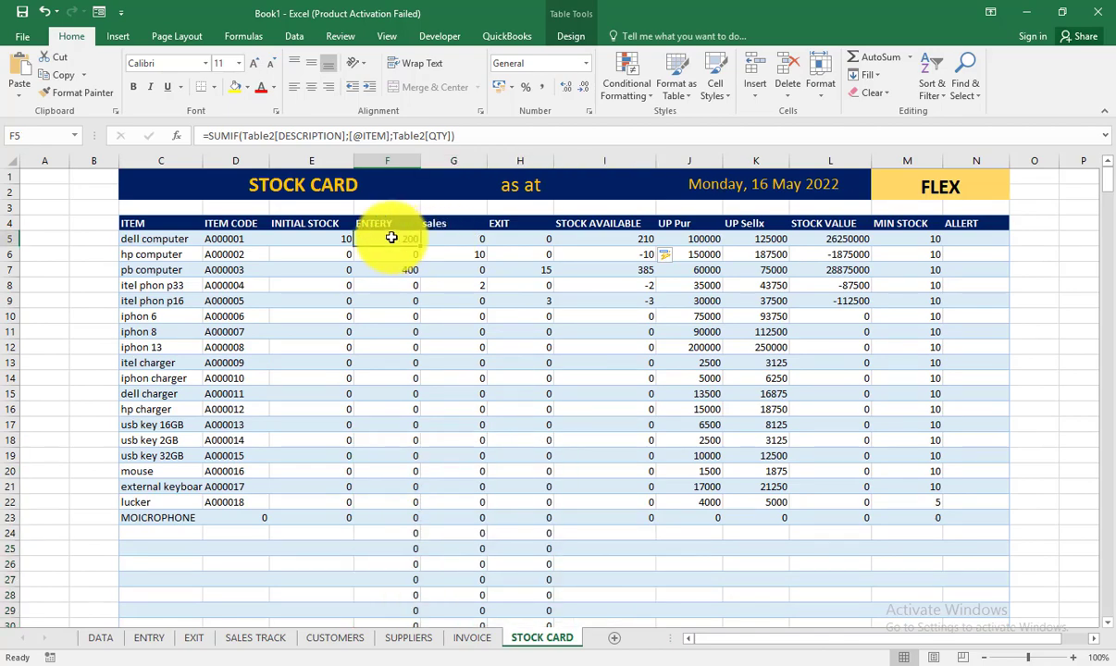
pyautogui.click(214, 137)
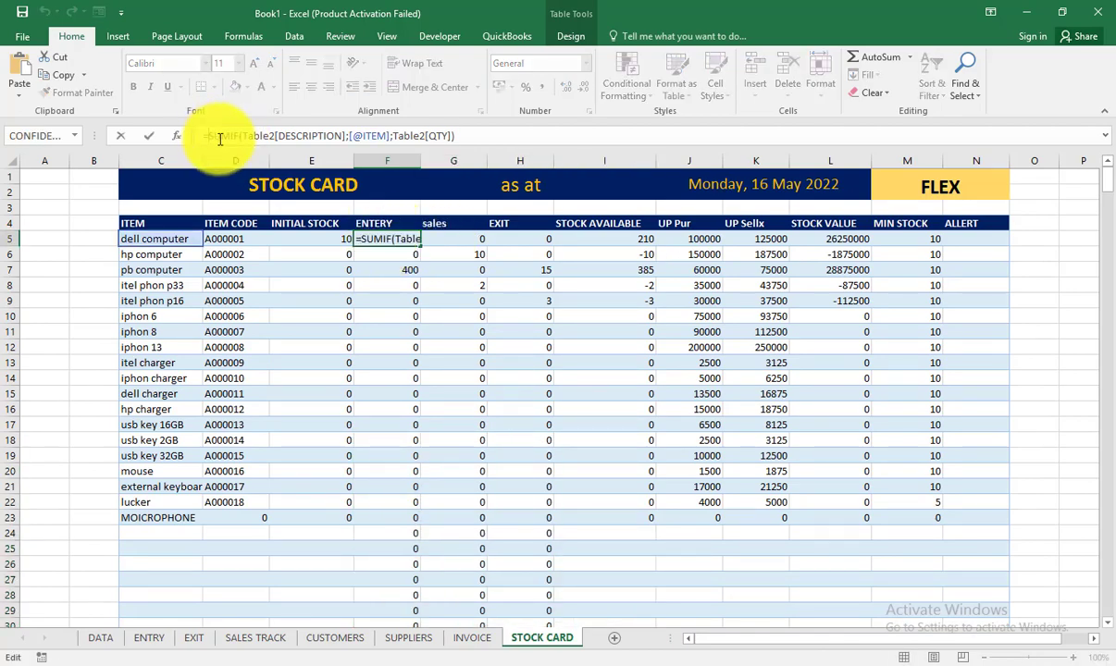
pyautogui.write('IF(')
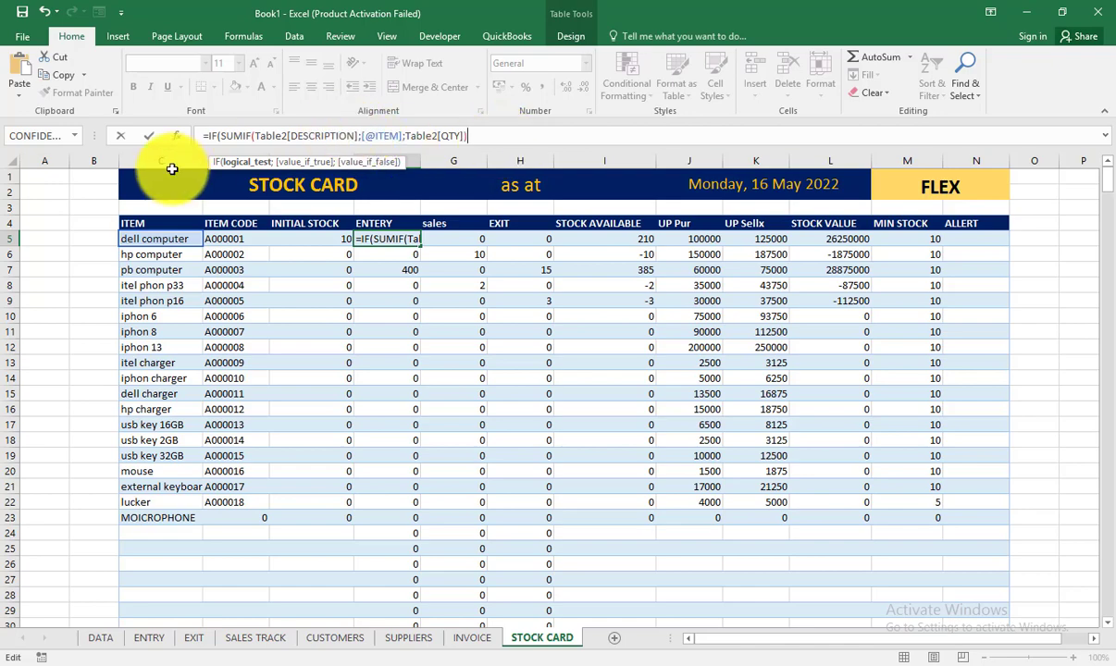
pyautogui.click(162, 242)
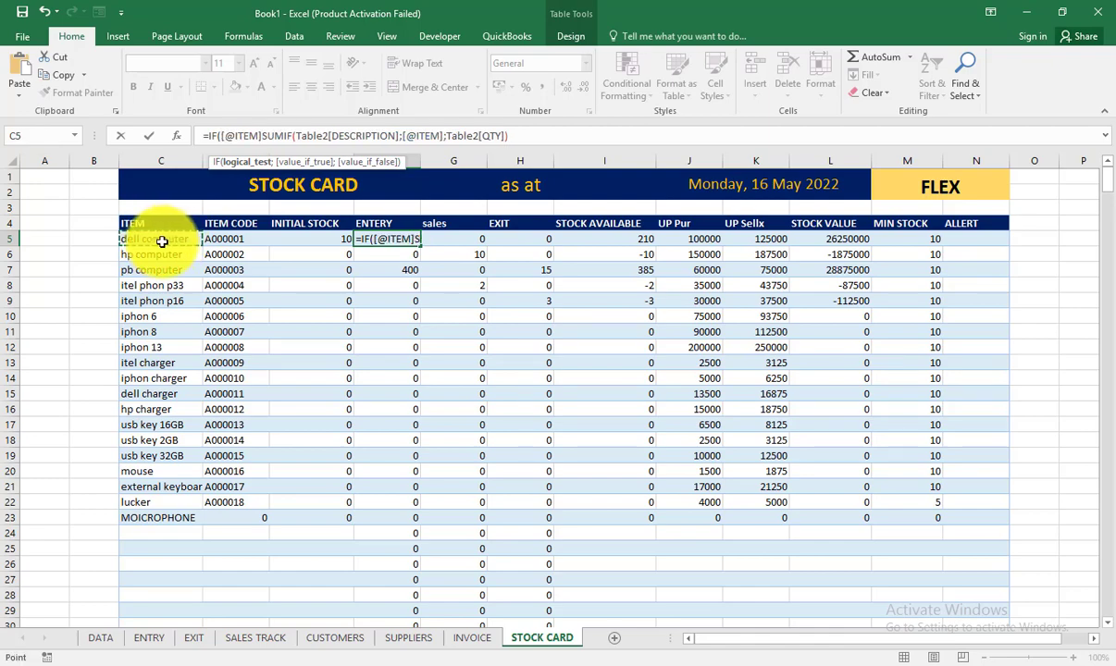
pyautogui.write('=')
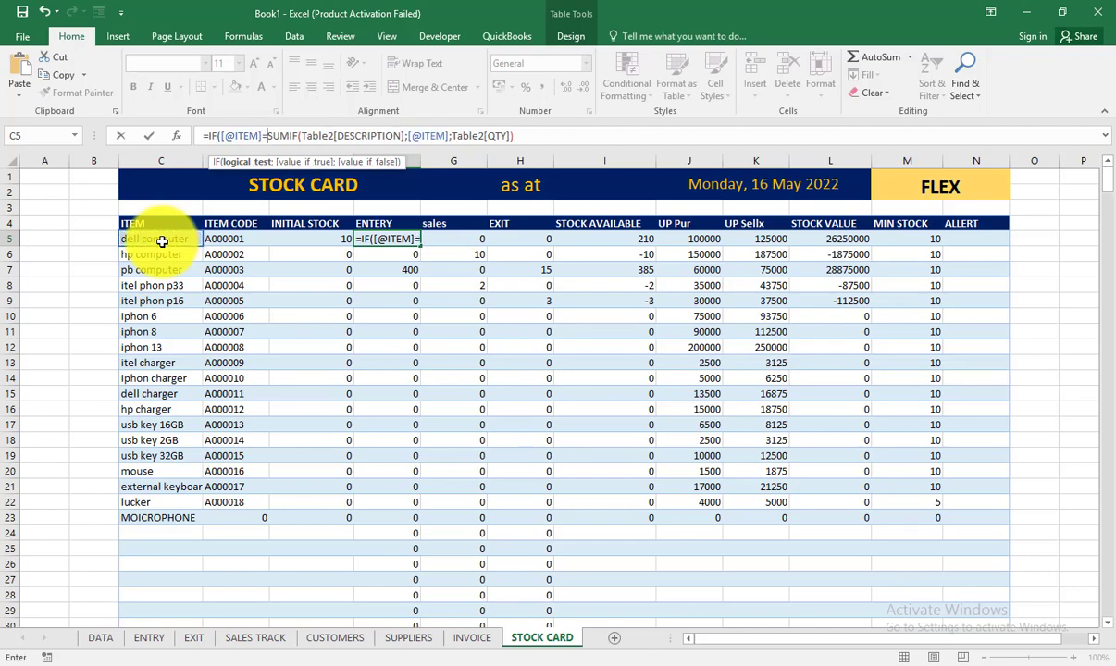
pyautogui.write('"";;')
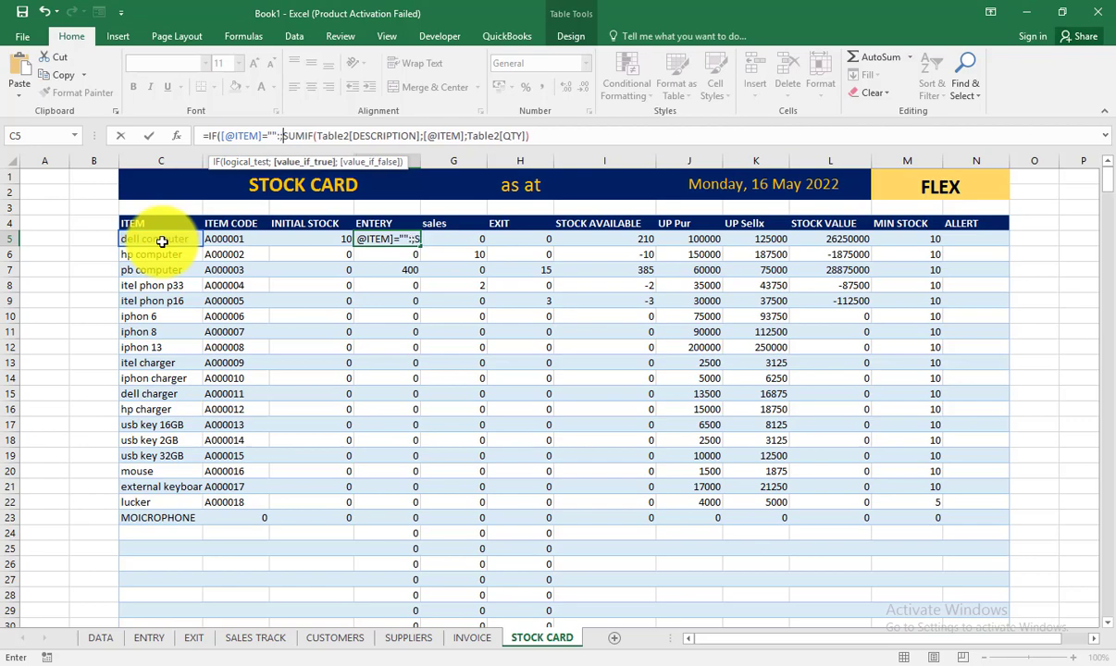
pyautogui.press('BackSpace')
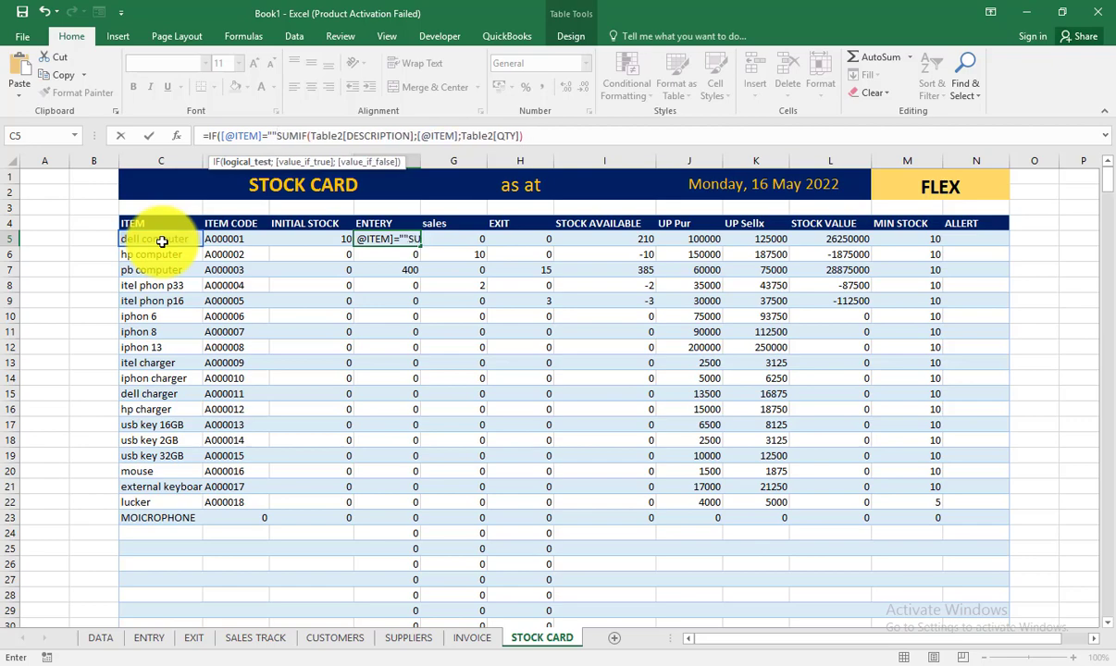
pyautogui.write(';')
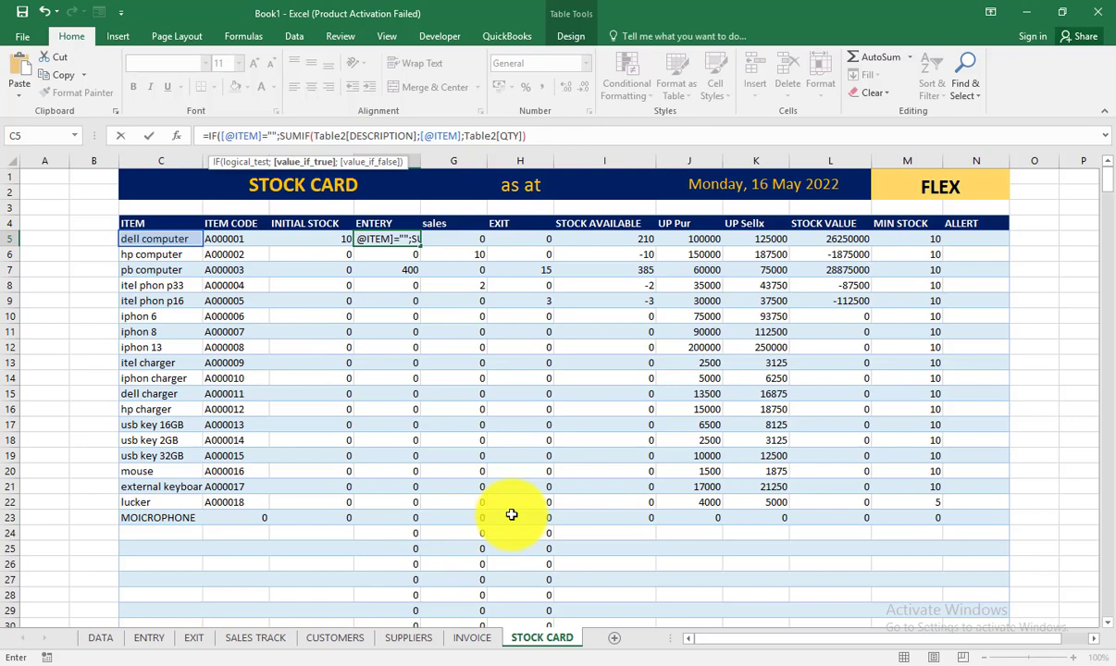
pyautogui.write('"";')
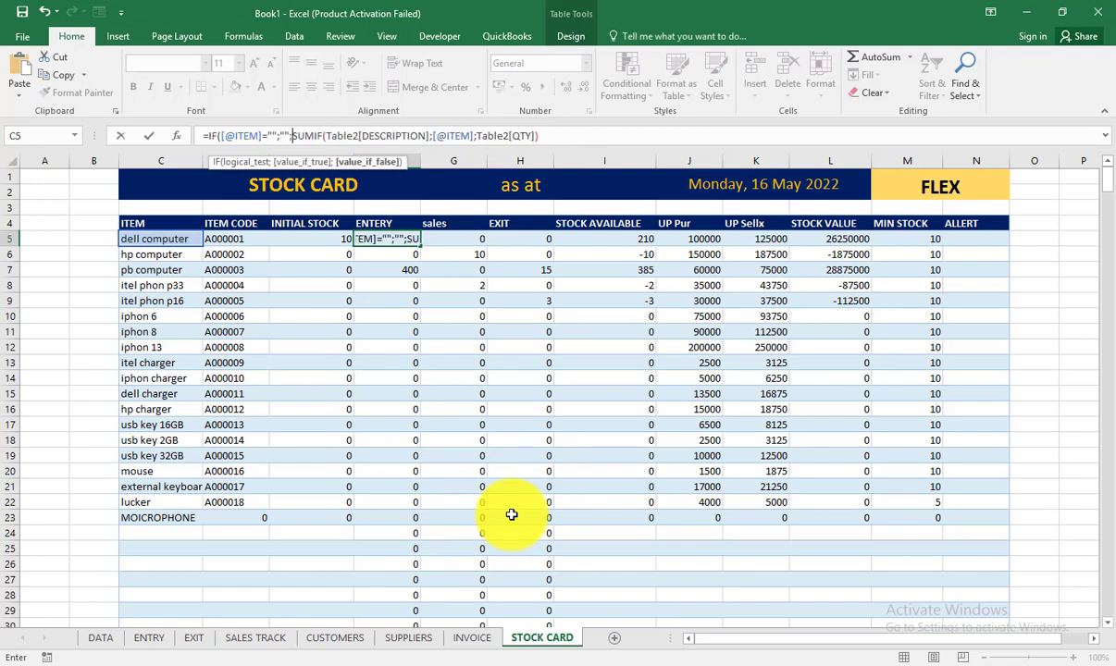
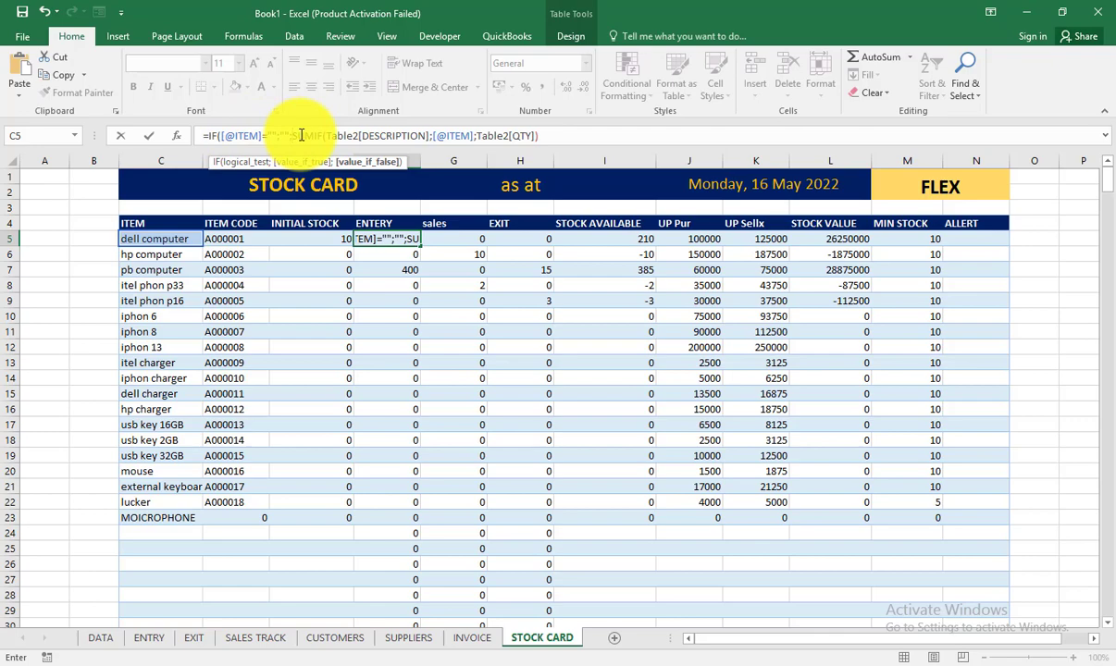
pyautogui.click(581, 141)
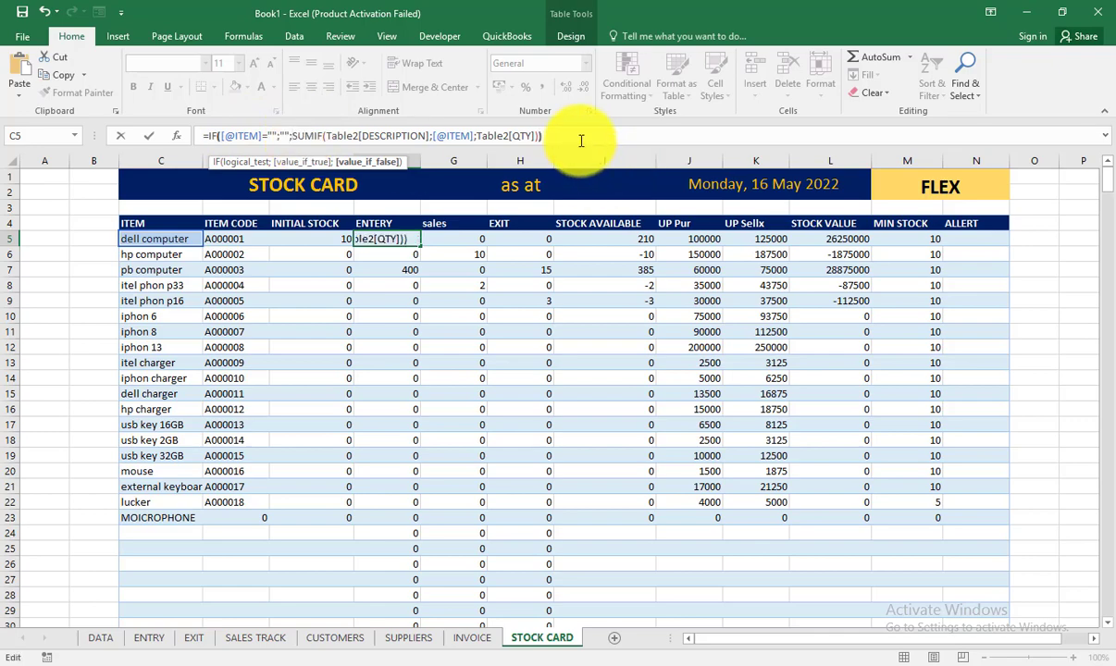
pyautogui.press('Return')
pyautogui.press('Return')
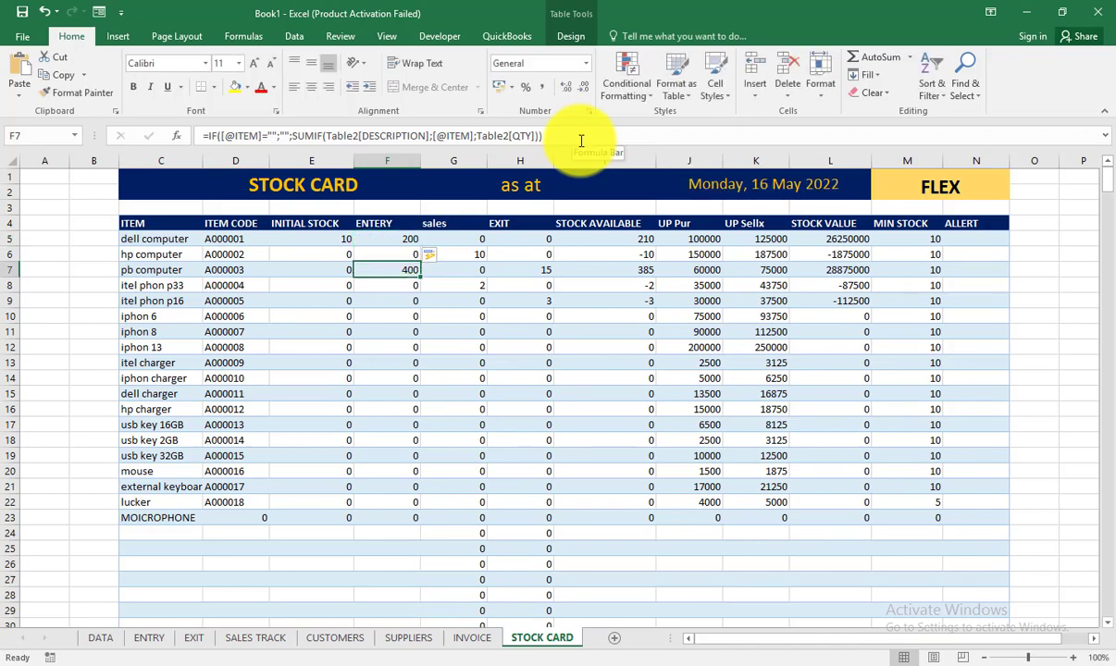
pyautogui.click(150, 526)
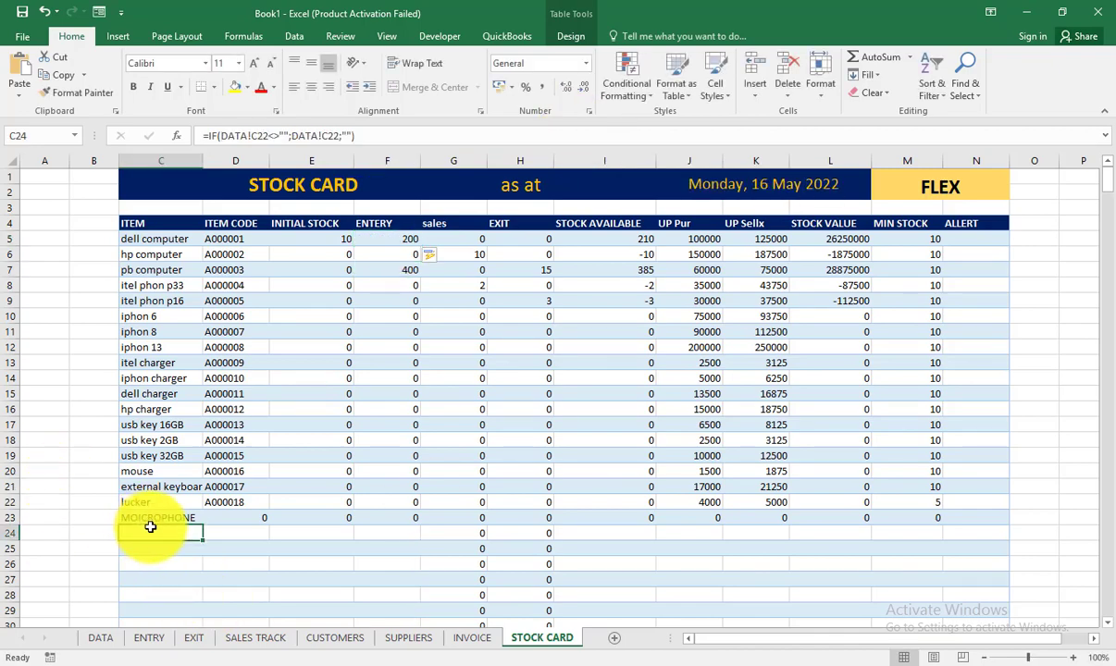
pyautogui.click(400, 533)
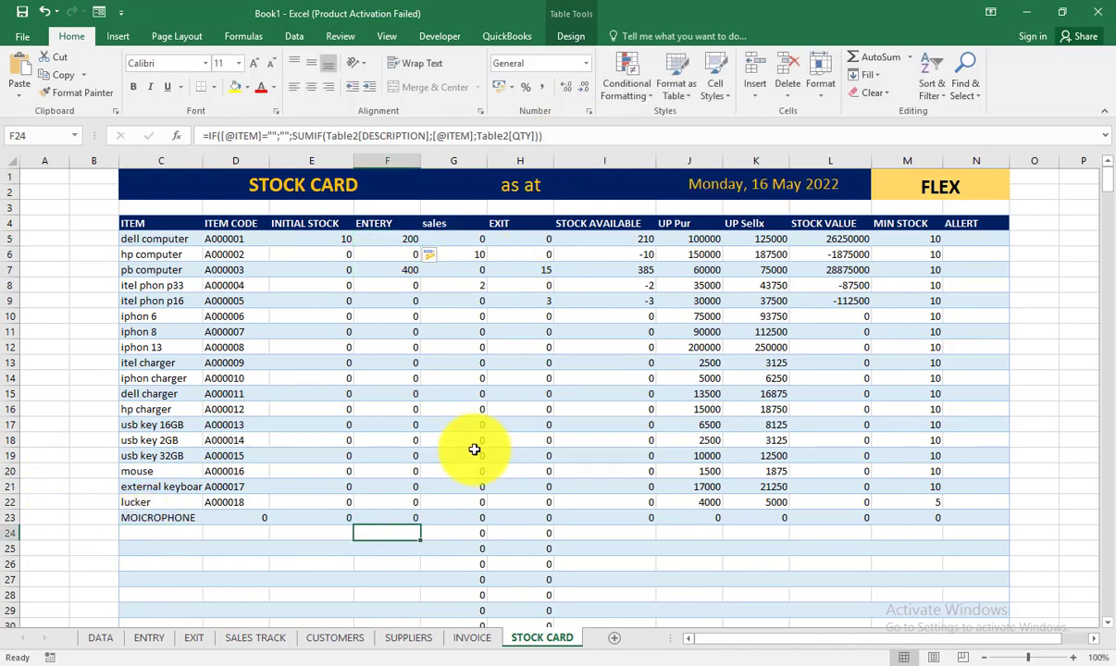
pyautogui.click(480, 469)
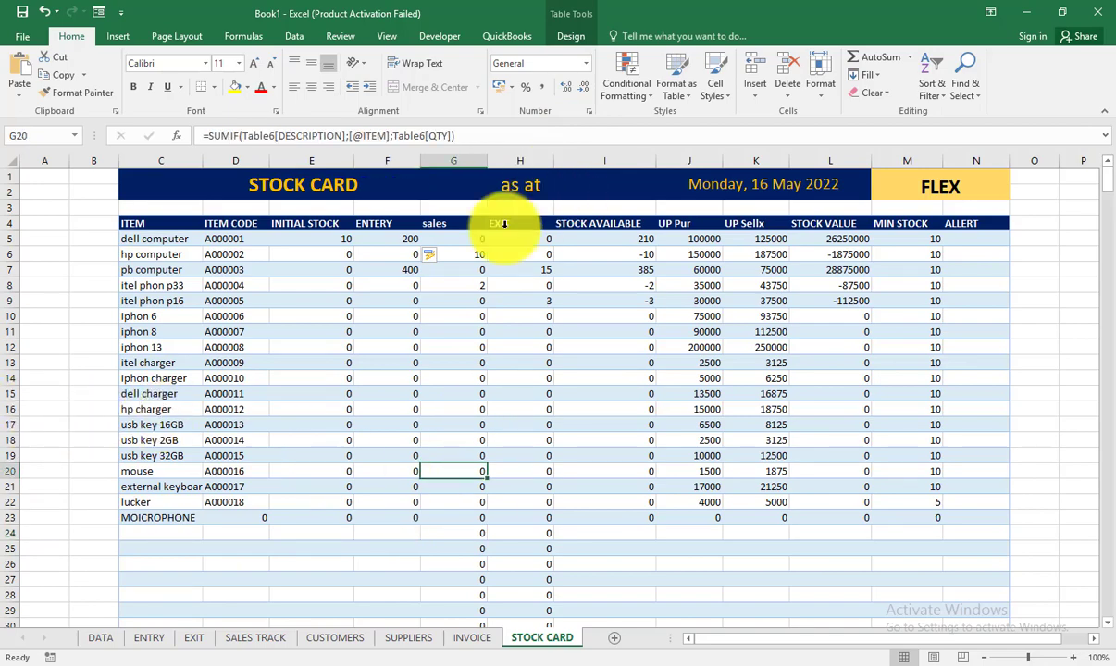
pyautogui.click(462, 241)
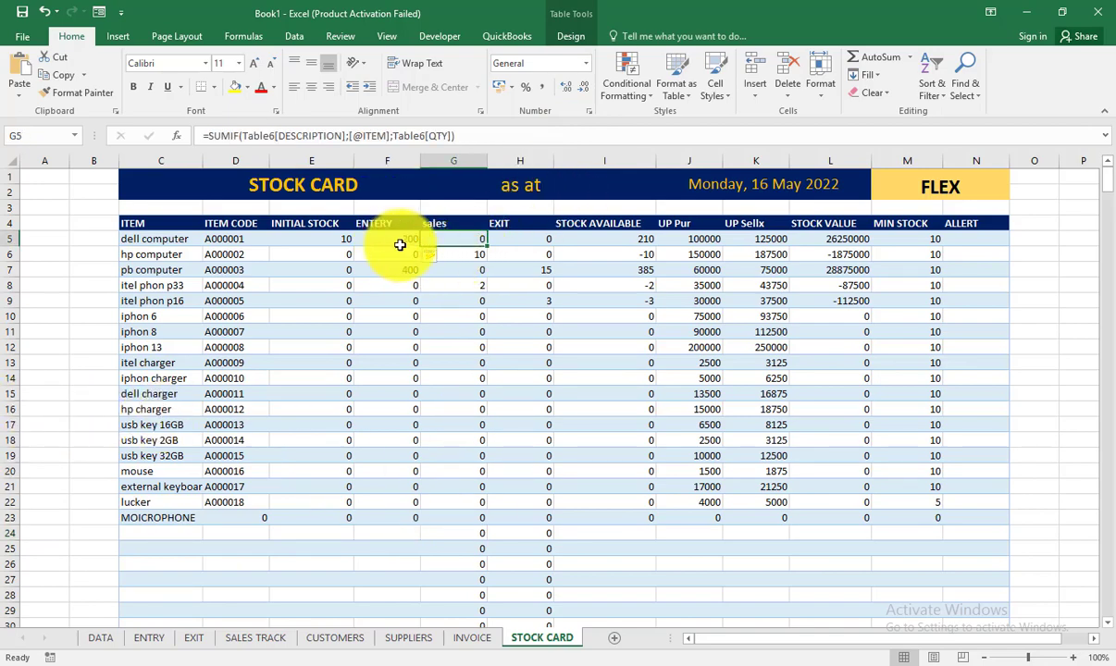
pyautogui.click(228, 141)
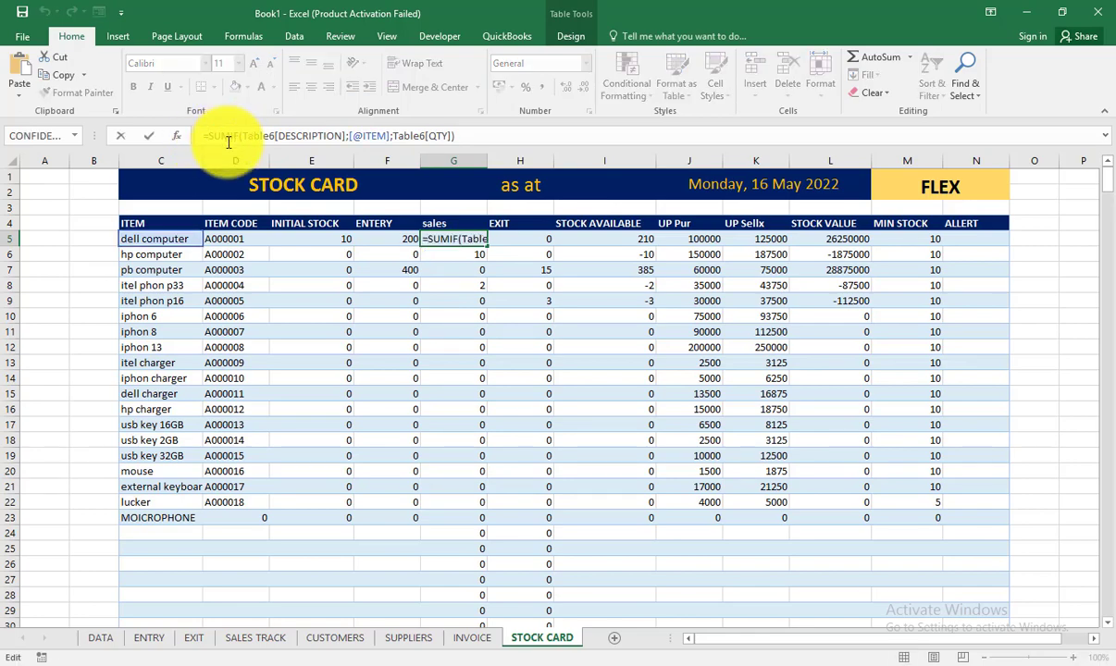
pyautogui.write('IF(')
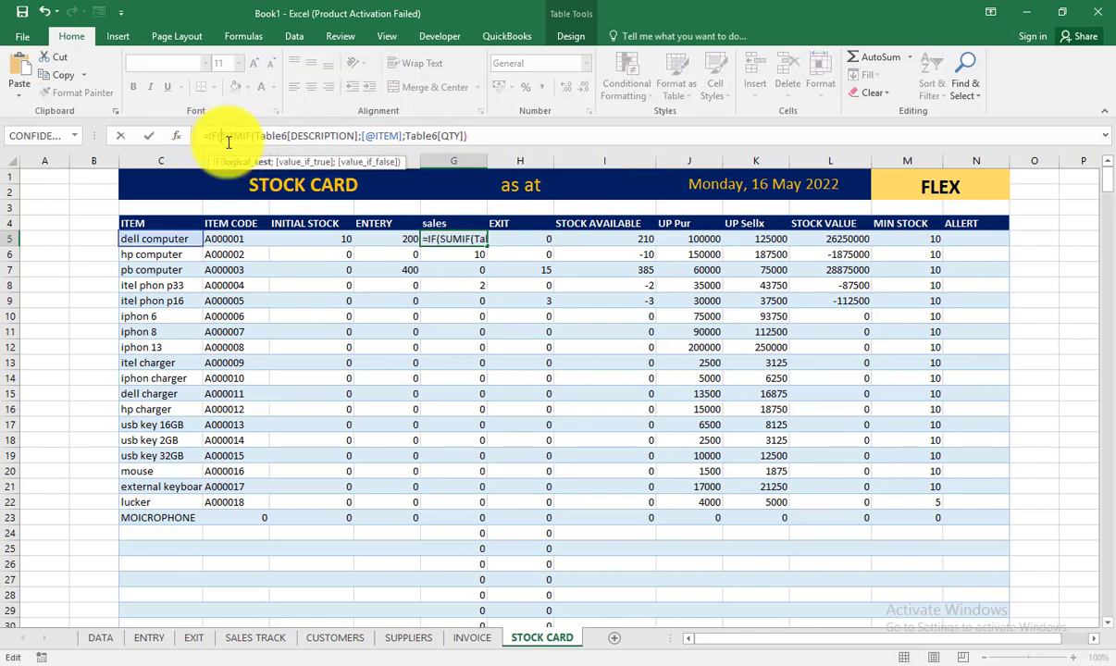
pyautogui.click(153, 240)
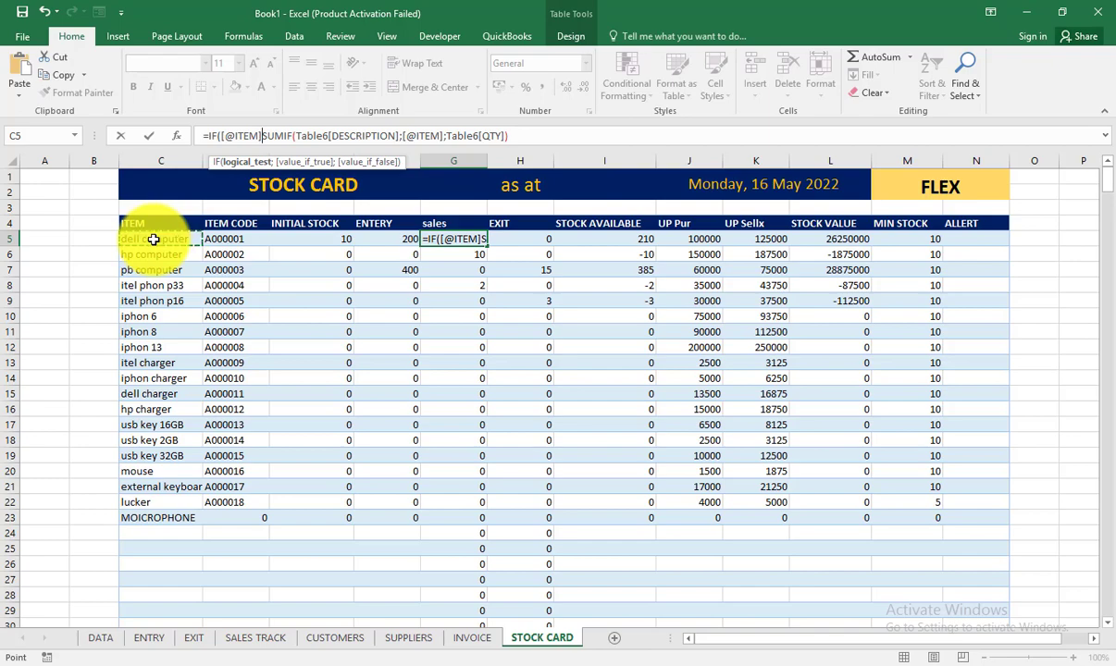
pyautogui.write('=')
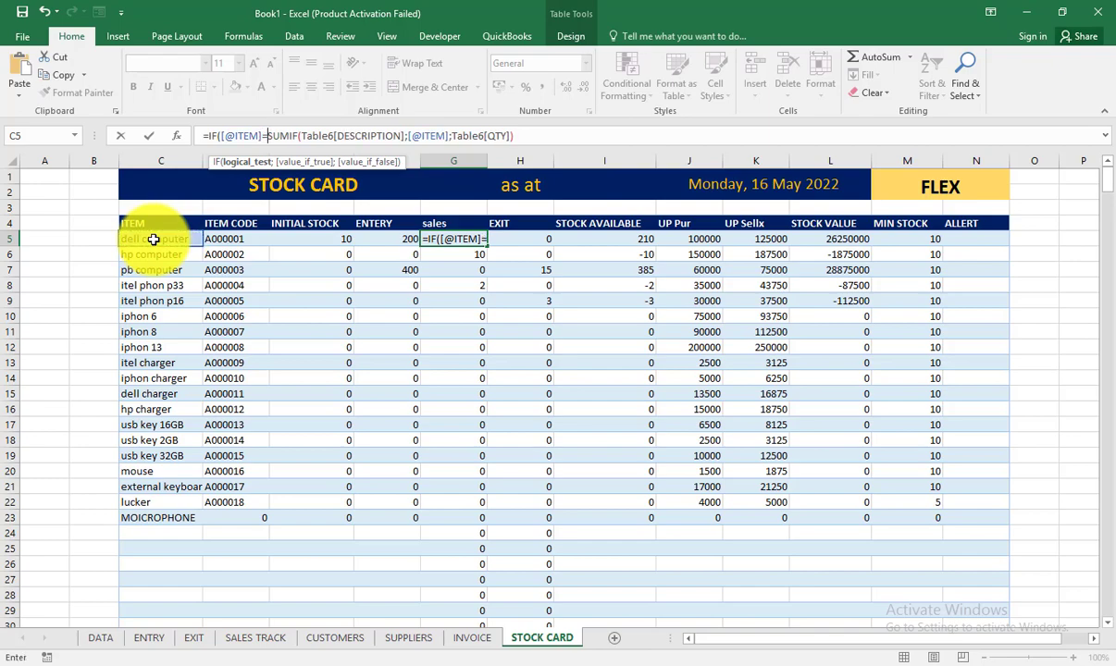
pyautogui.write('""')
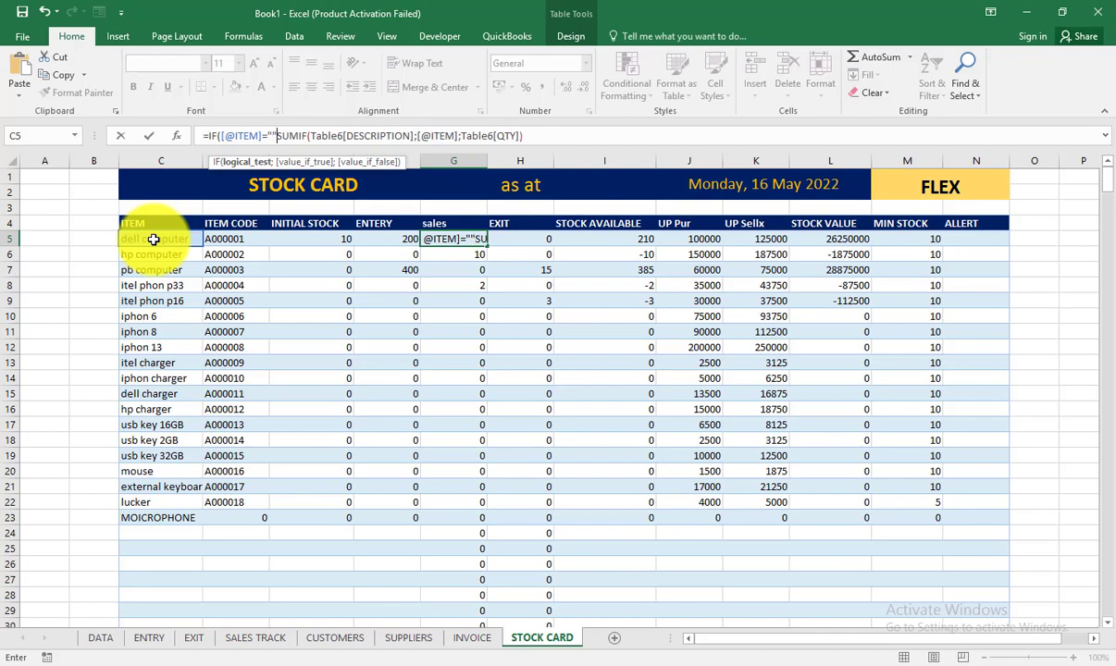
pyautogui.write(';')
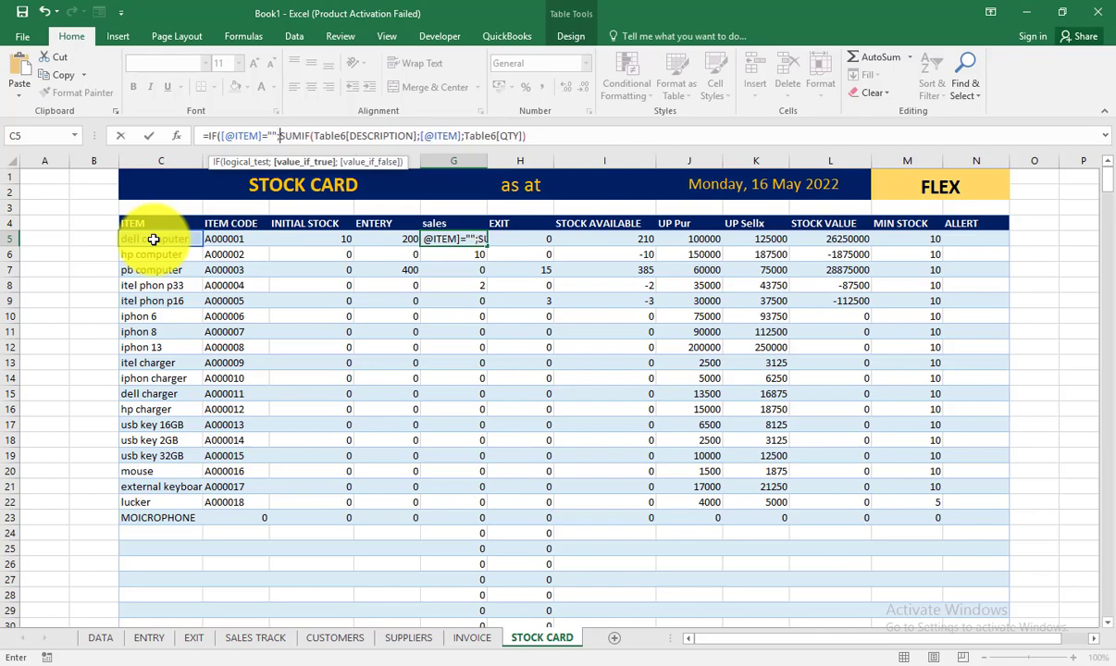
pyautogui.write('""')
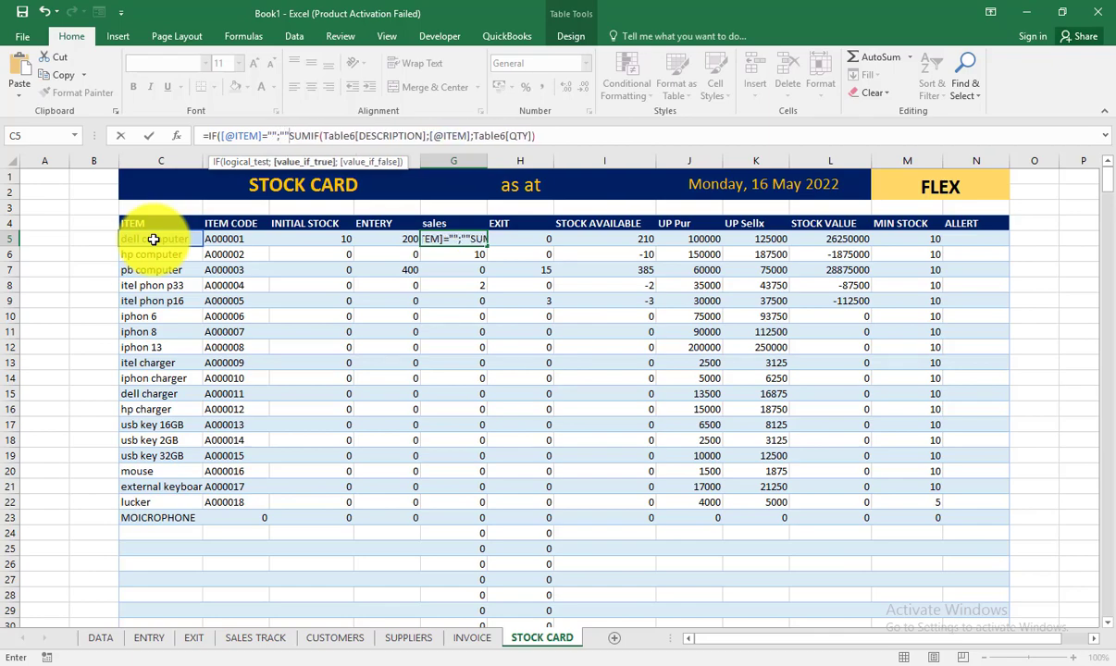
pyautogui.write(';')
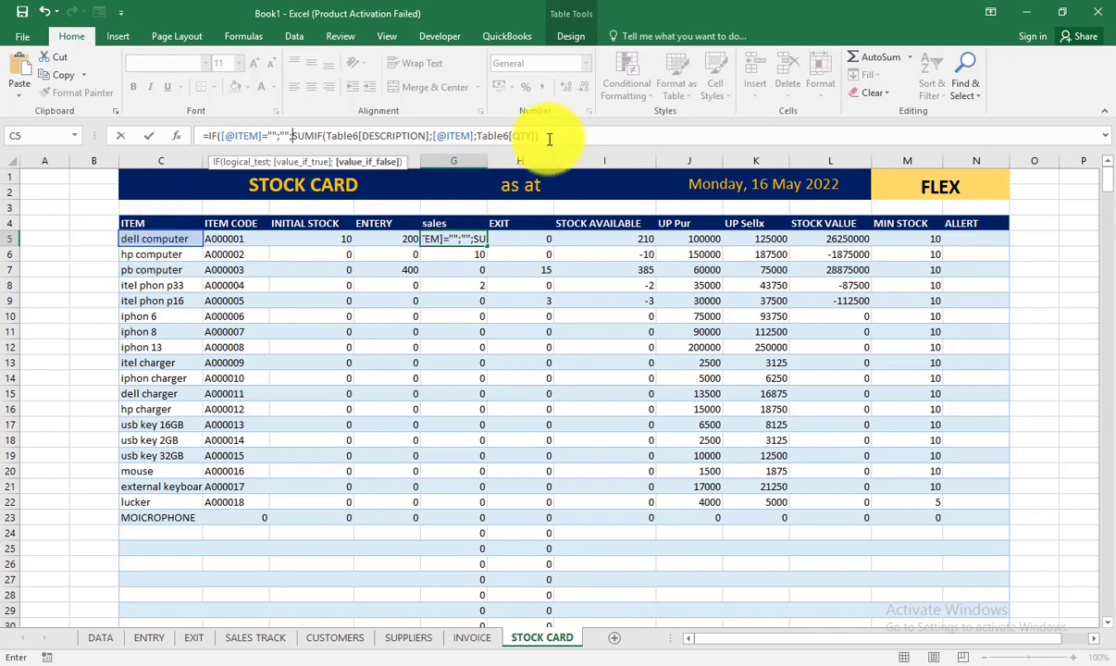
pyautogui.moveTo(539, 136); pyautogui.dragTo(475, 136)
pyautogui.moveTo(406, 144); pyautogui.dragTo(292, 136)
pyautogui.click(611, 142)
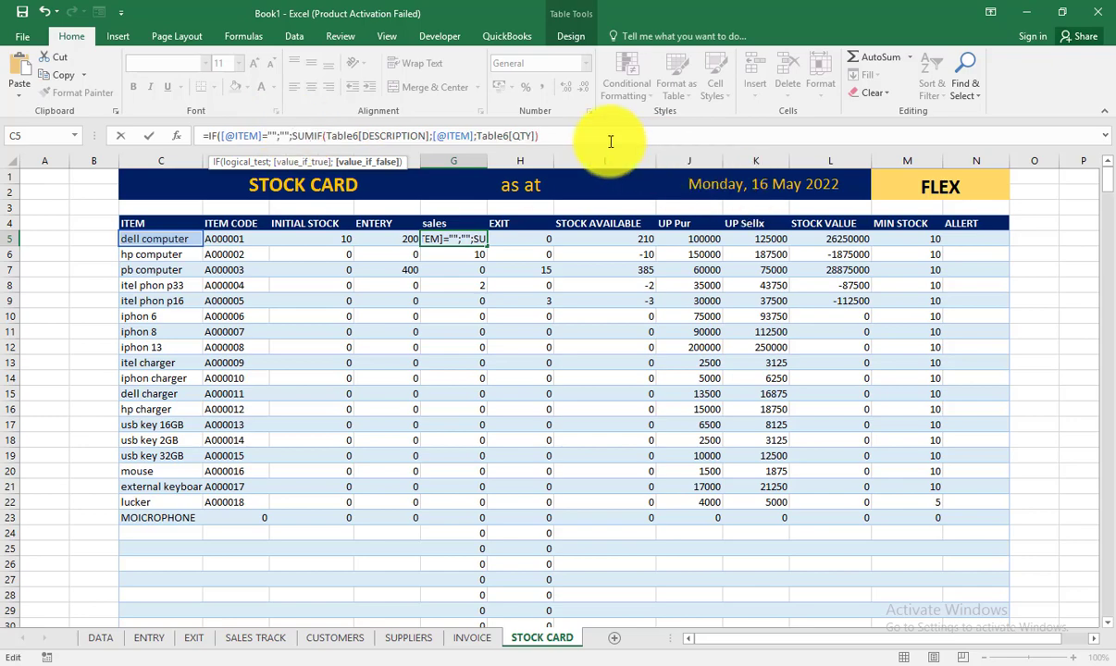
pyautogui.write(')')
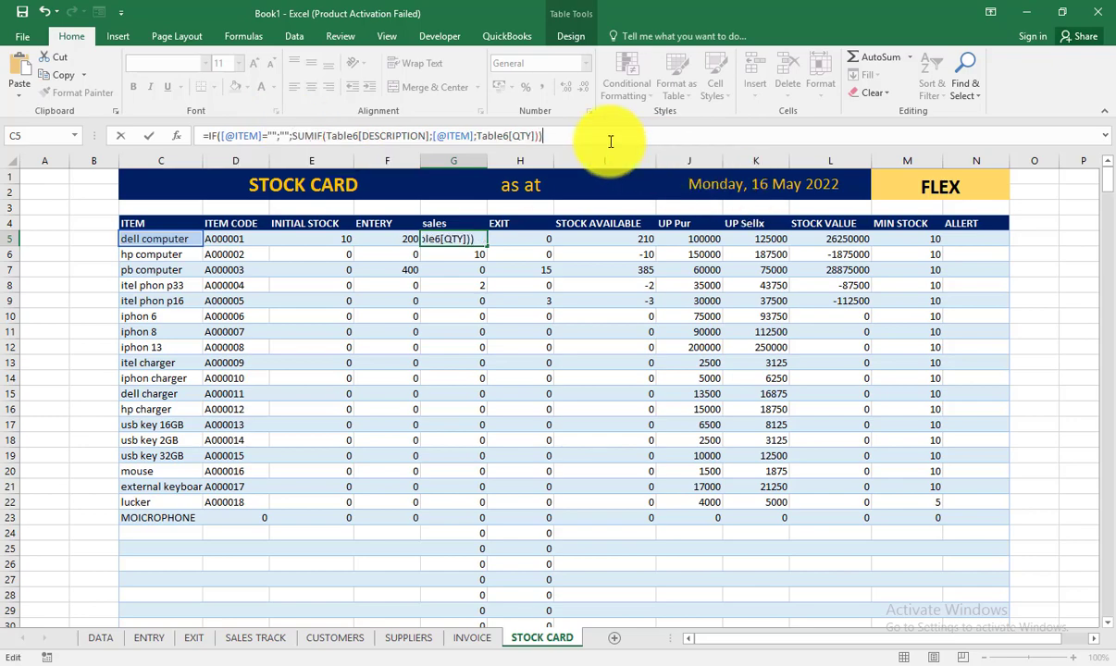
pyautogui.press('Return')
pyautogui.press('Return')
pyautogui.click(529, 240)
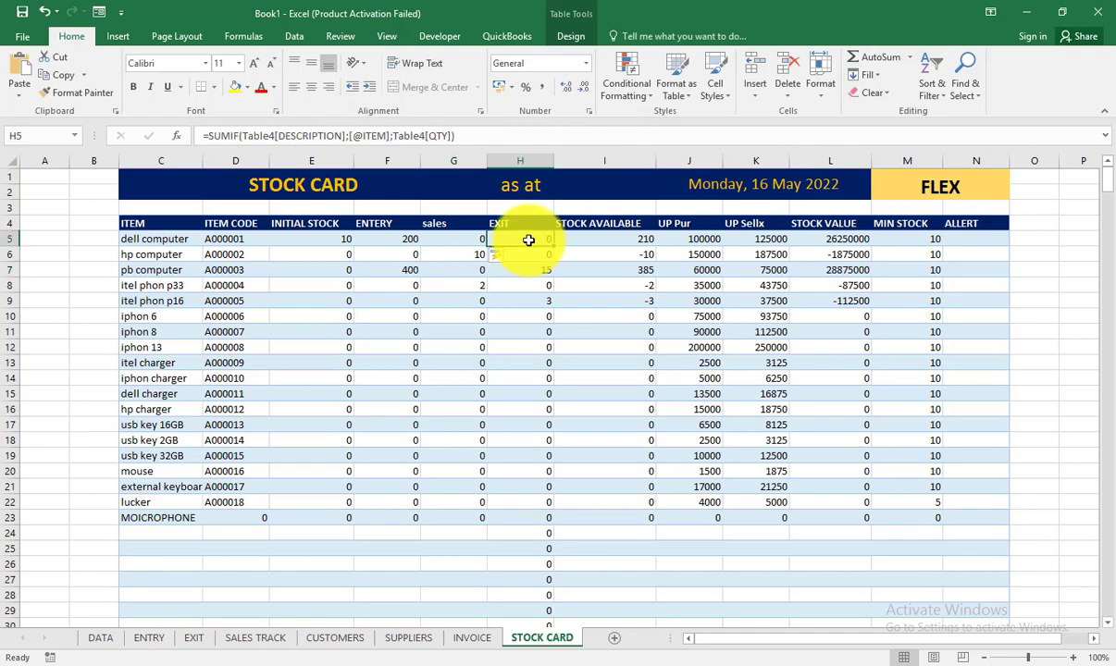
pyautogui.click(229, 139)
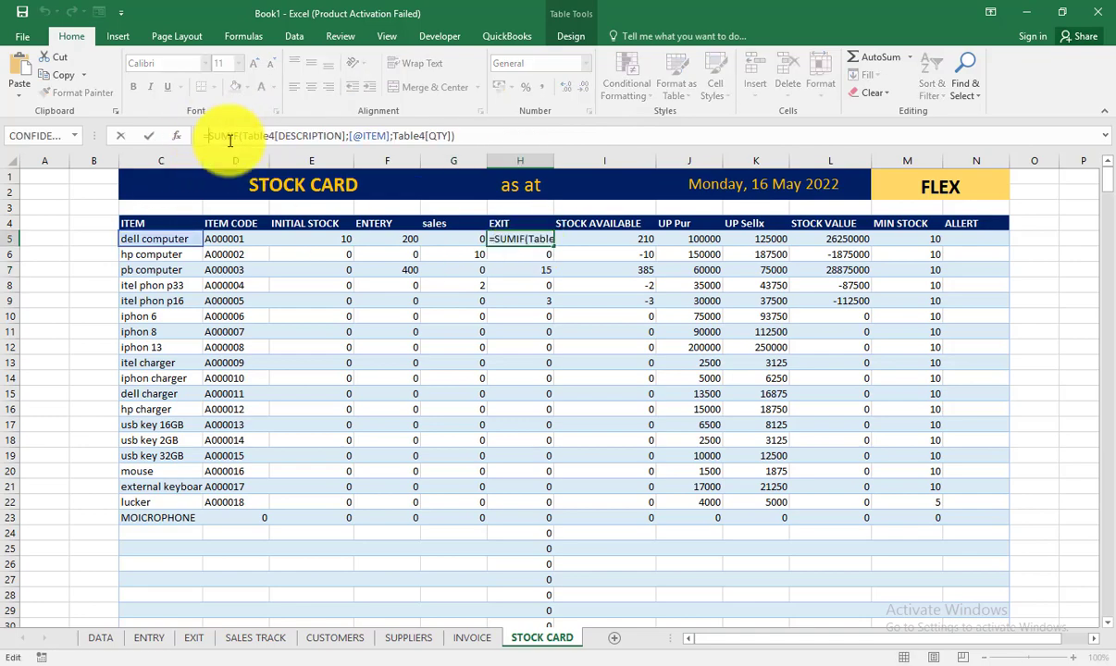
pyautogui.write('IF(')
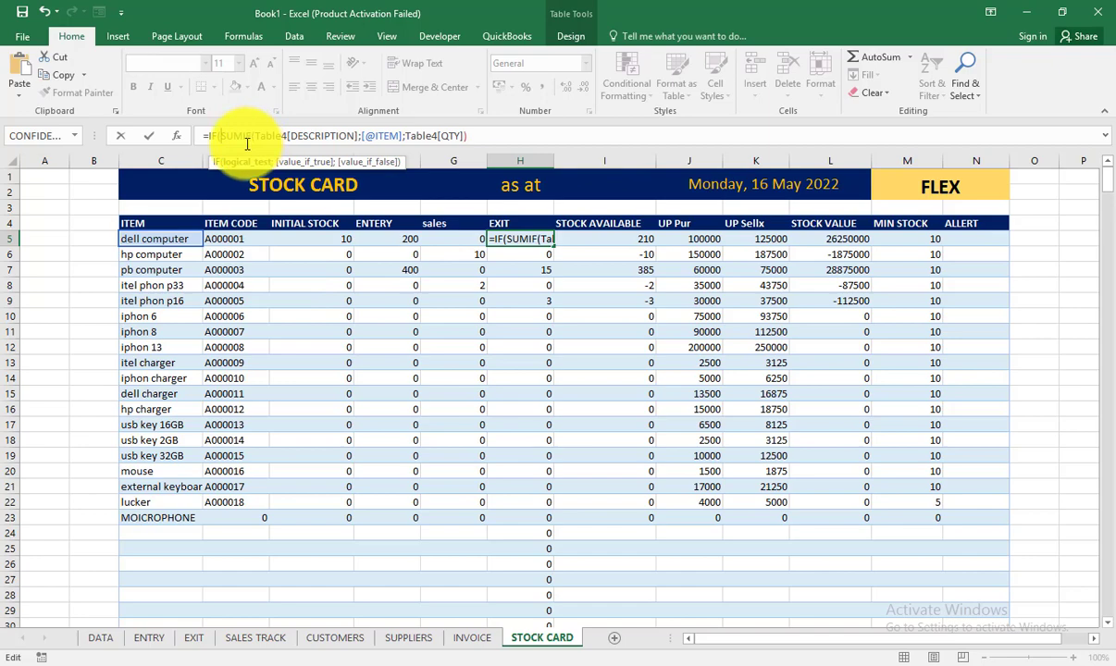
pyautogui.click(166, 242)
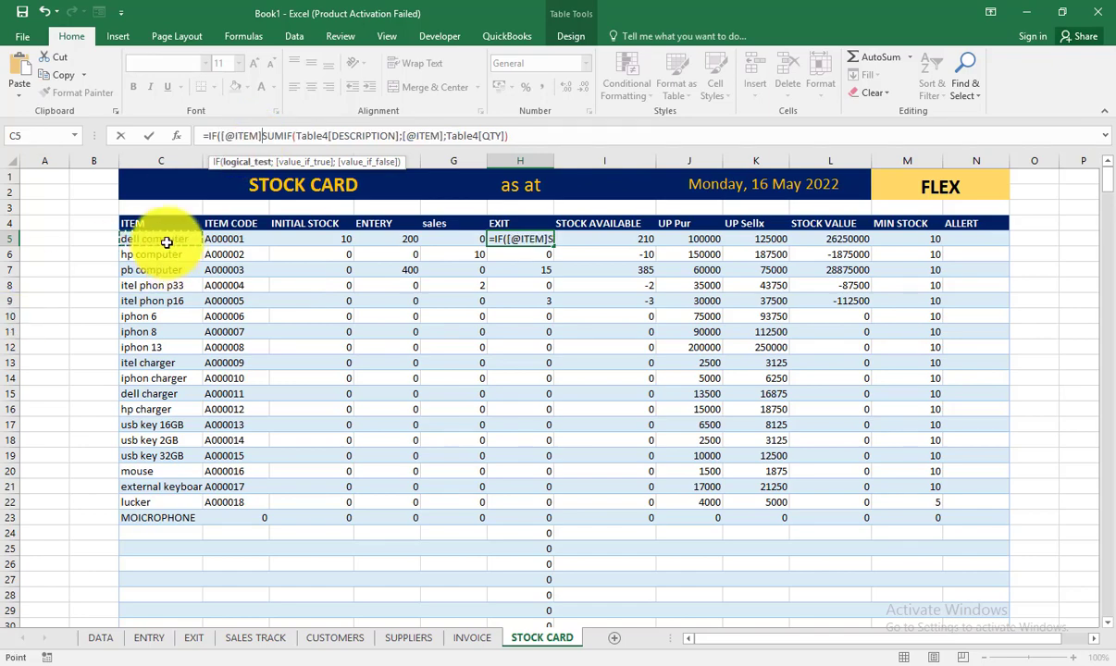
pyautogui.write('=""')
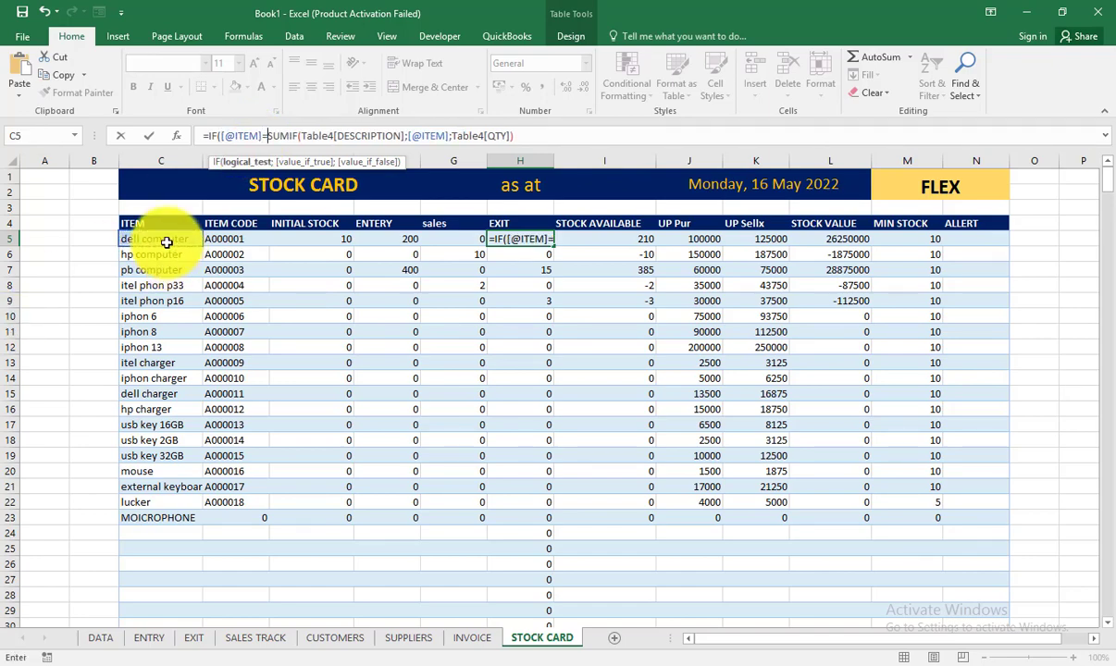
pyautogui.write(';')
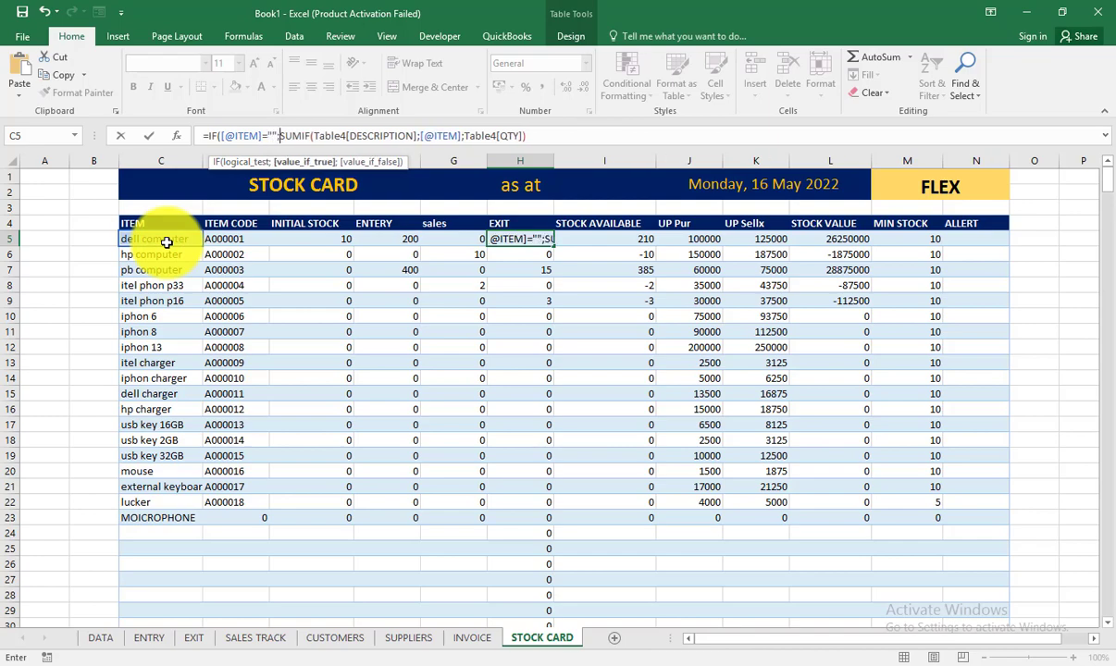
pyautogui.write('""')
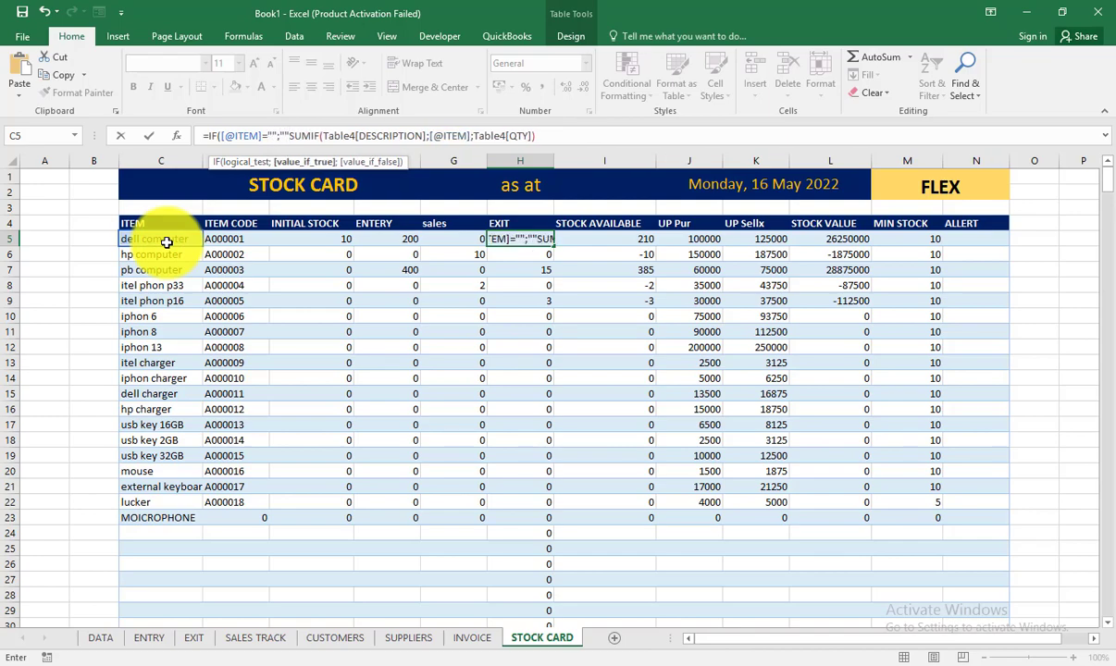
pyautogui.write(';')
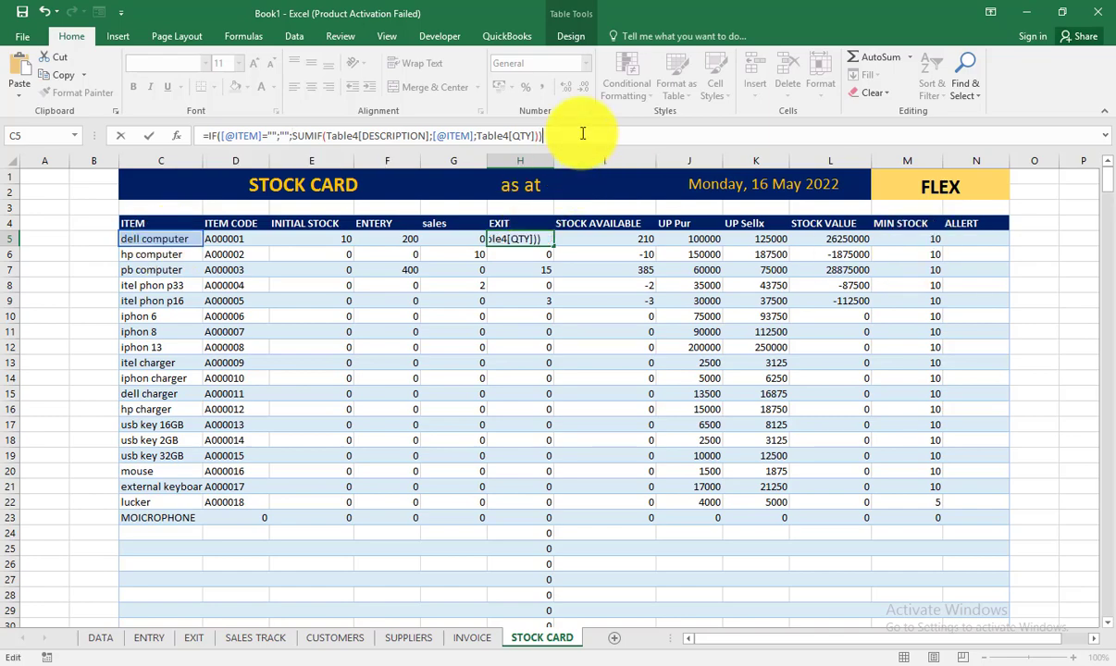
pyautogui.press('Return')
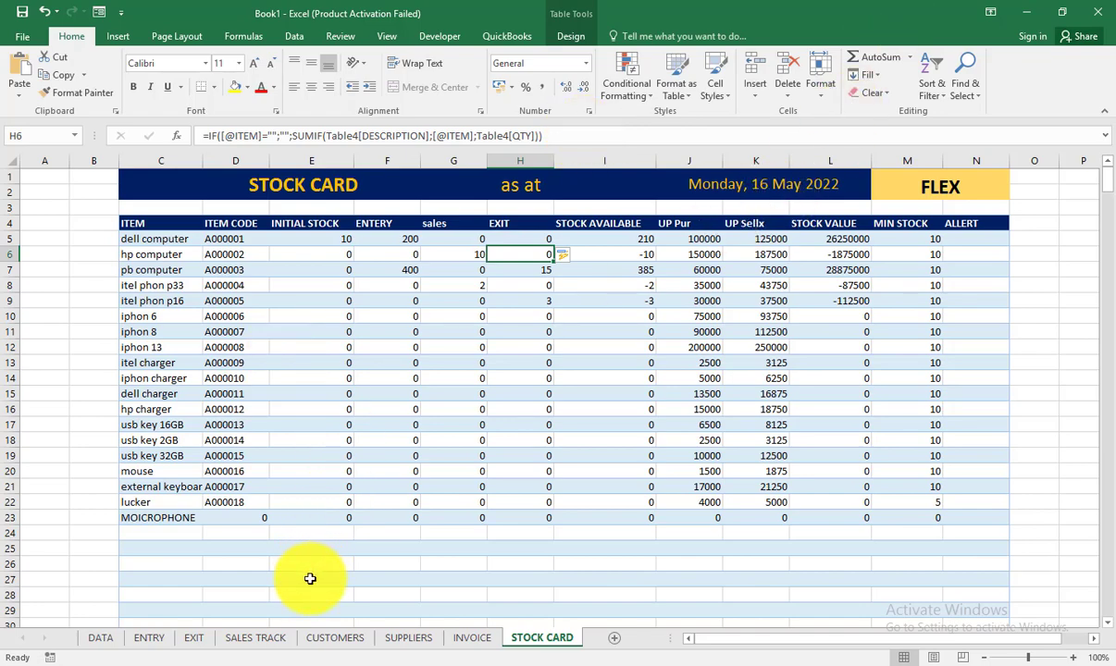
# Step: Add an iphon 8 entry with QTY 20 in row 8 of the ENTRY sheet, and check its ENTERY figure on the STOCK CARD
pyautogui.click(146, 637)
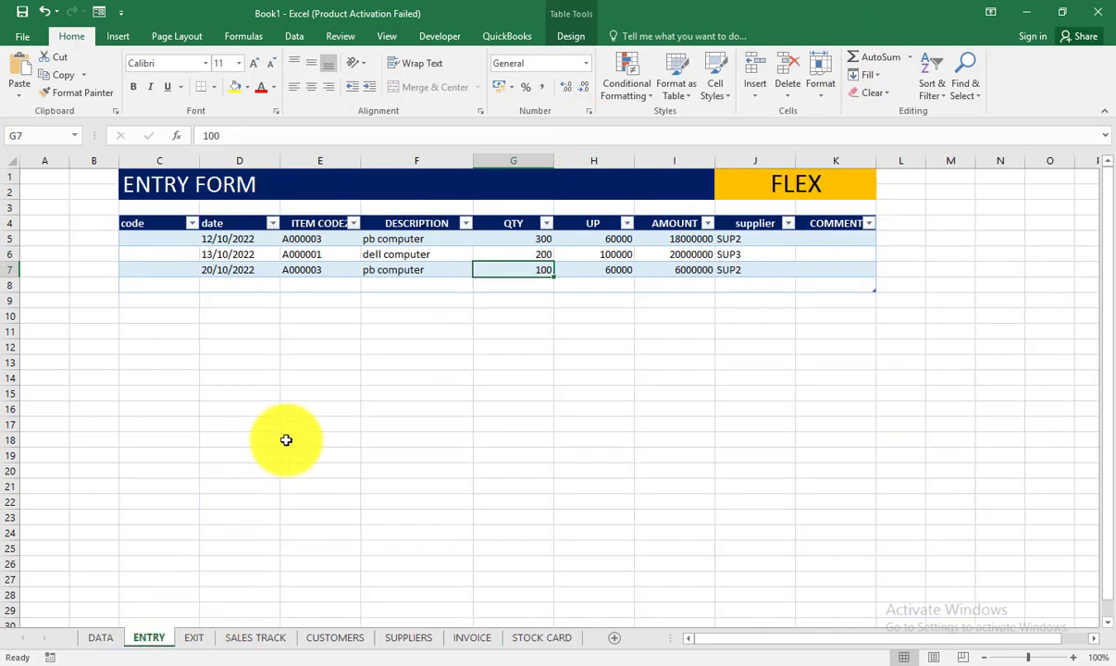
pyautogui.click(375, 285)
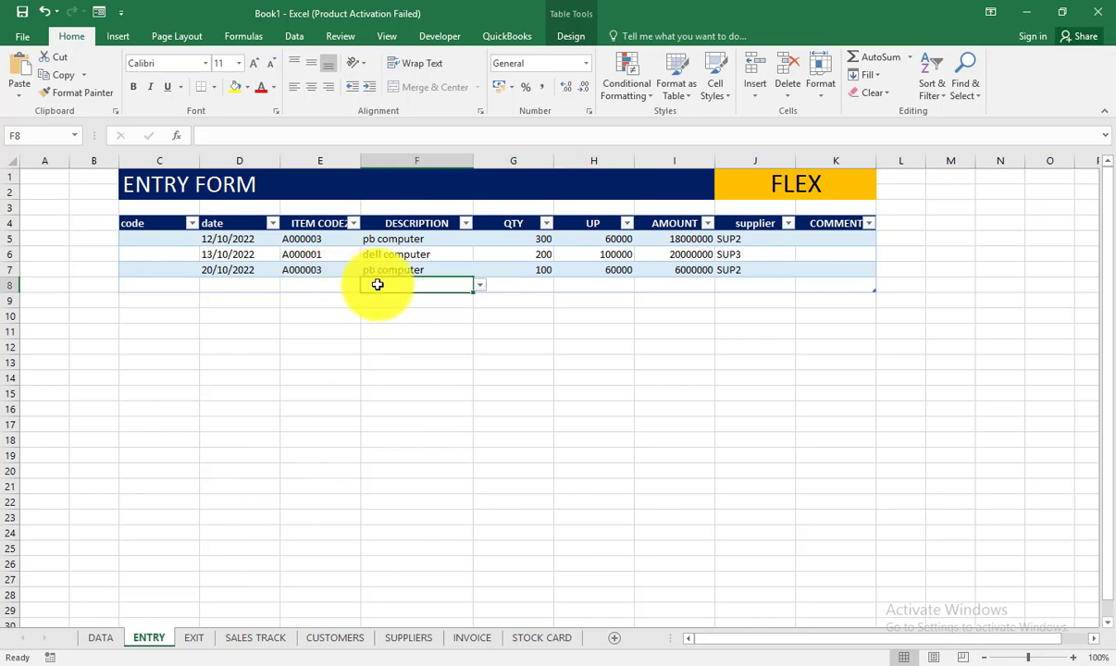
pyautogui.click(479, 286)
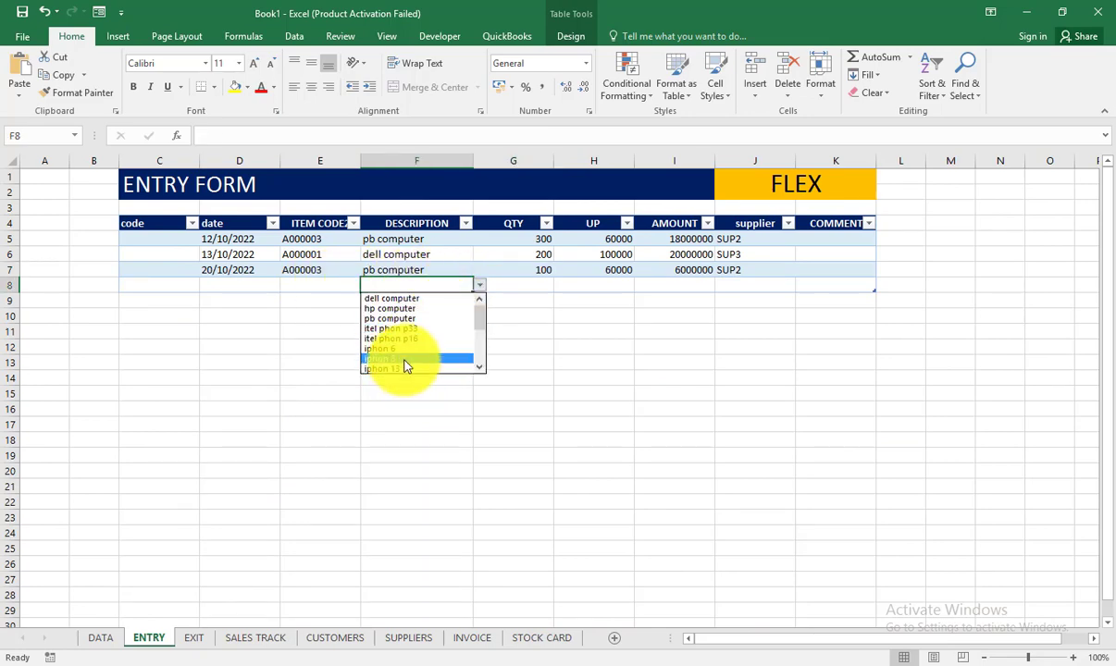
pyautogui.click(404, 360)
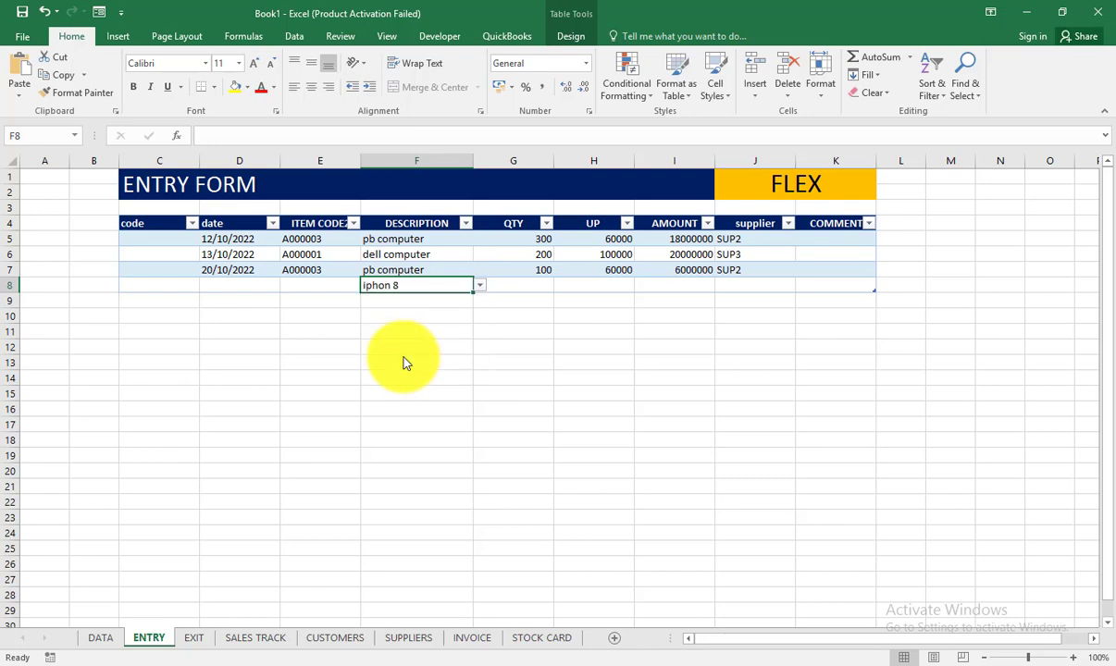
pyautogui.click(517, 285)
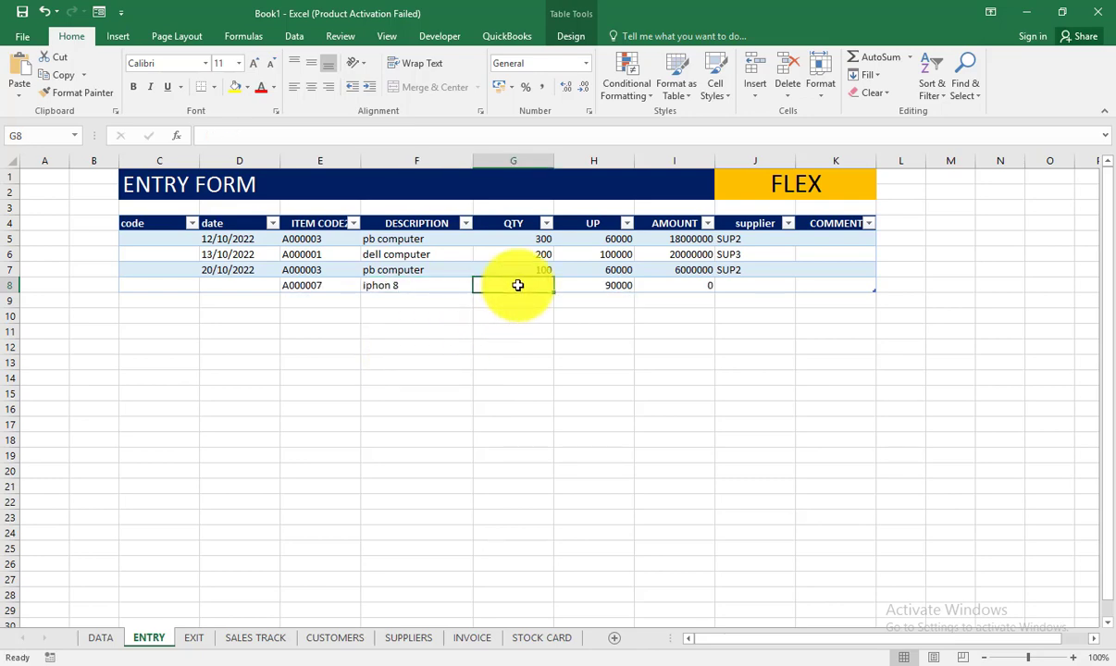
pyautogui.write('20')
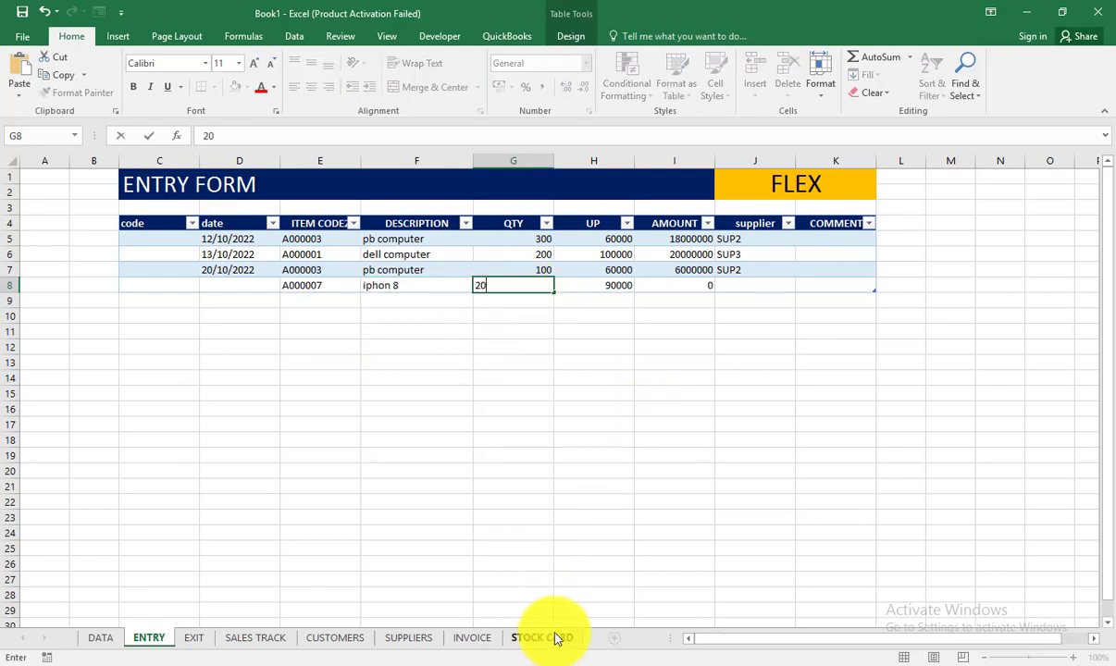
pyautogui.click(546, 638)
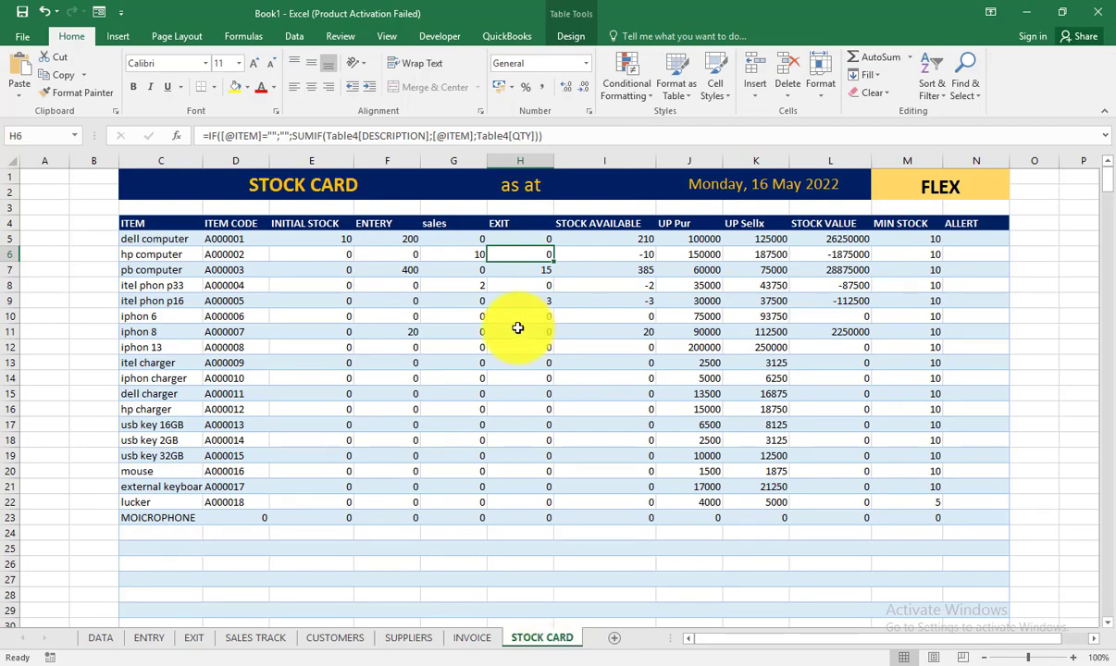
pyautogui.click(402, 328)
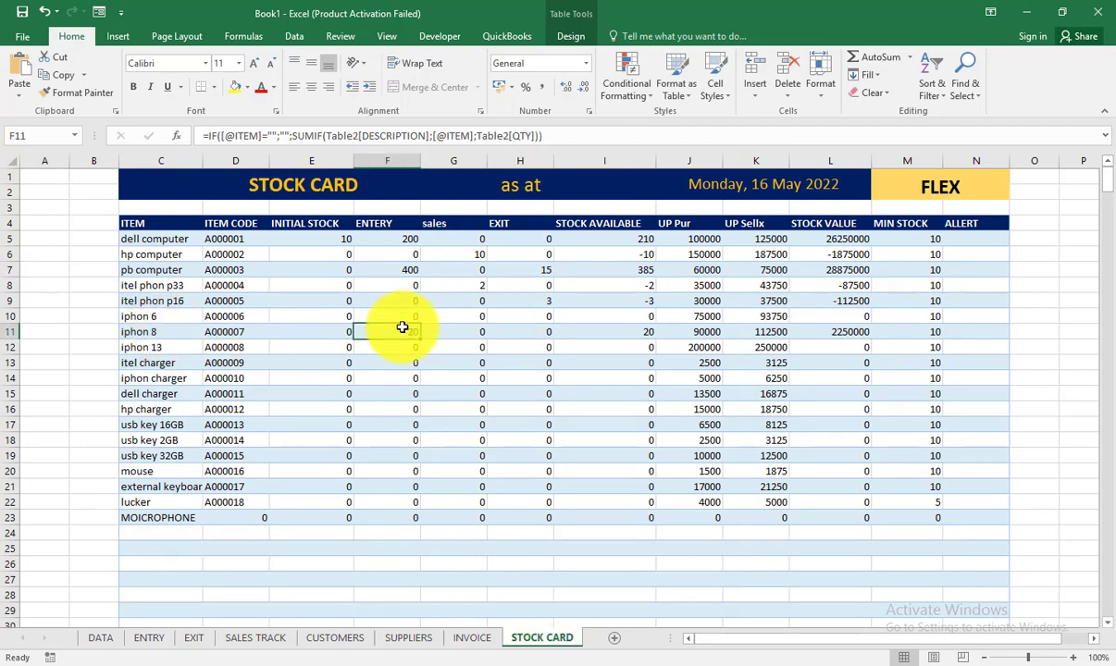
# Step: Add an iphon 8 exit with QTY 3 in row 8 of the EXIT sheet, and check its row on the STOCK CARD
pyautogui.click(193, 638)
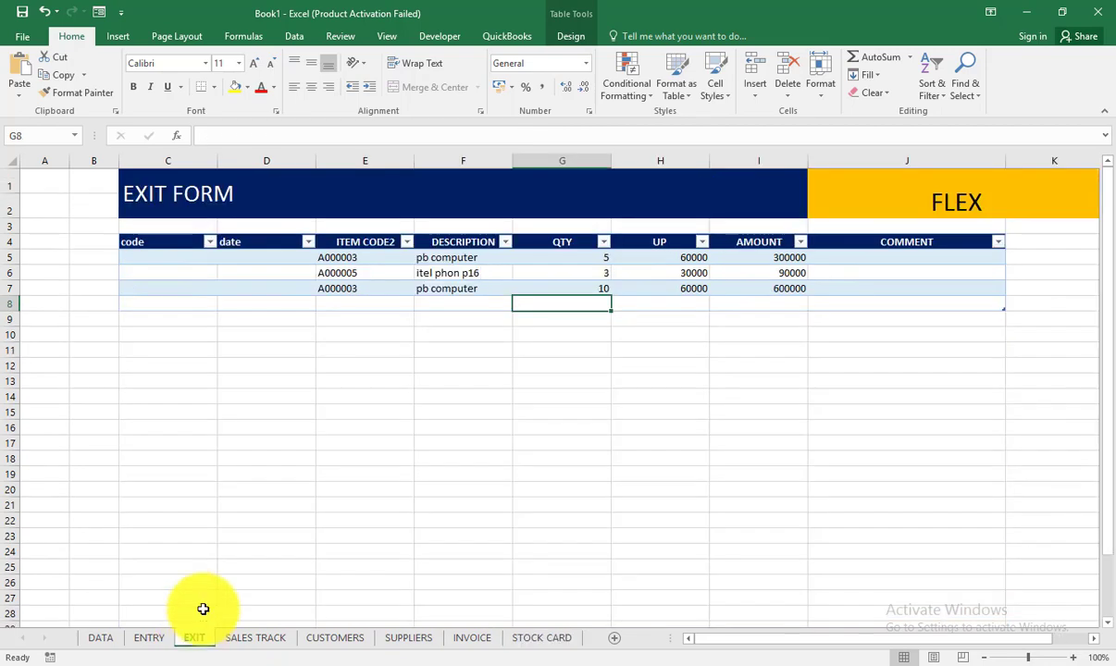
pyautogui.click(379, 303)
pyautogui.click(456, 306)
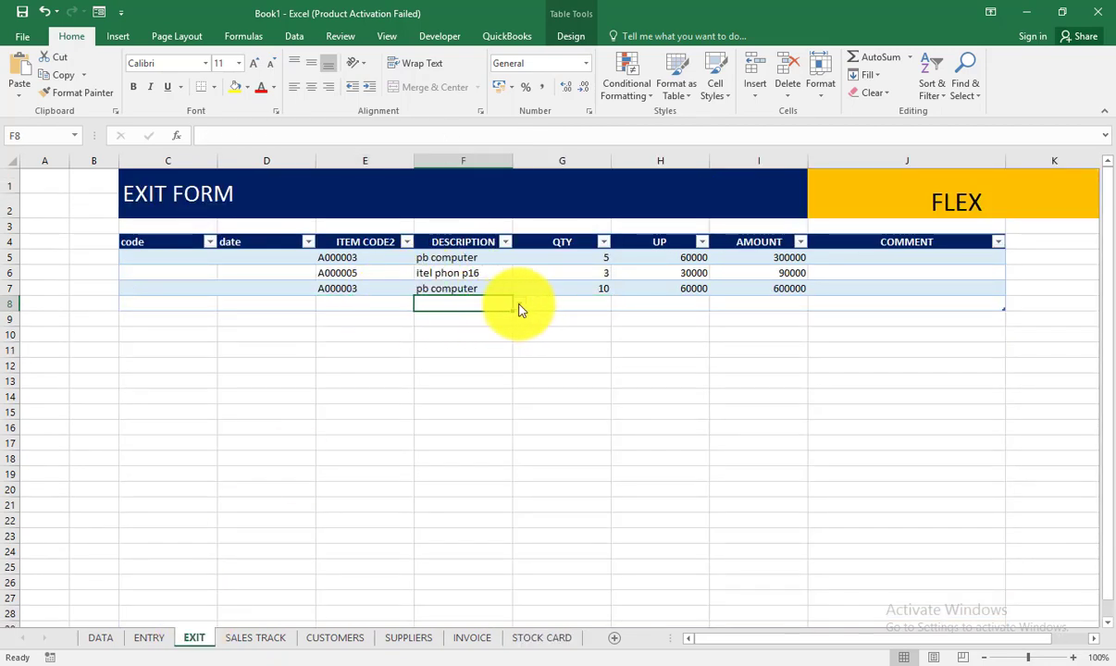
pyautogui.click(519, 304)
pyautogui.click(458, 379)
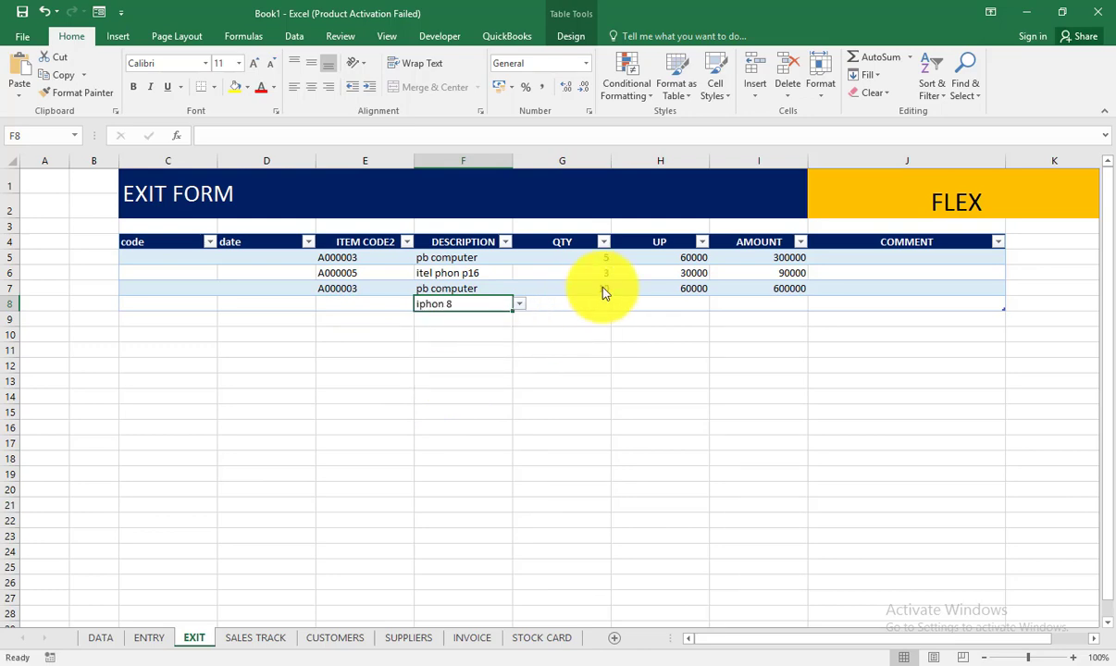
pyautogui.click(585, 307)
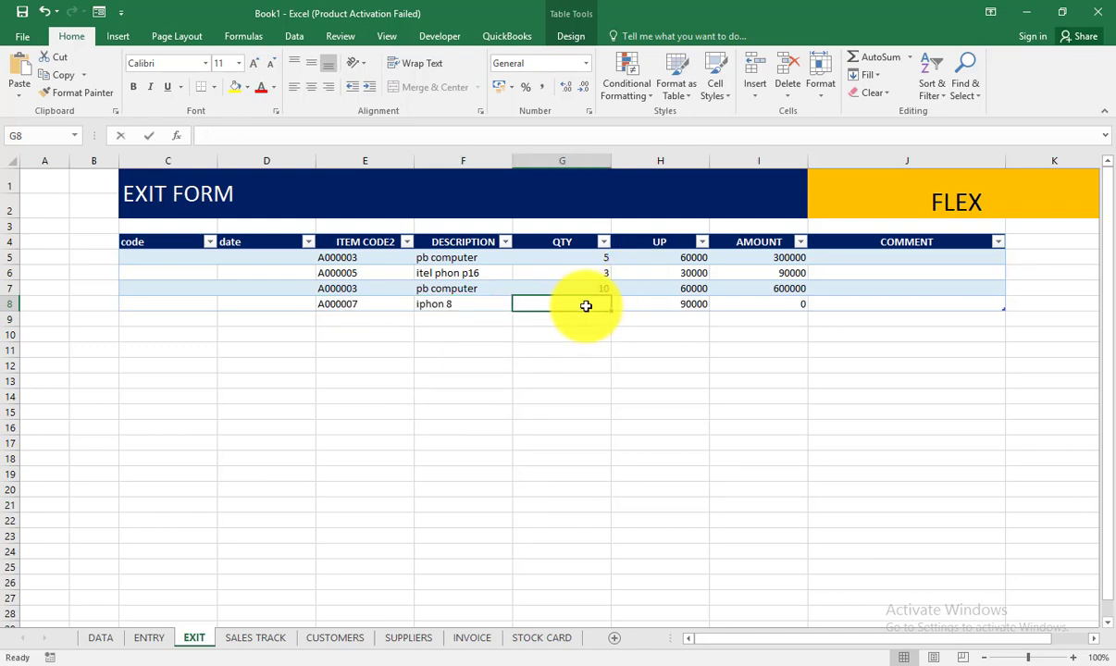
pyautogui.write('3')
pyautogui.click(586, 369)
pyautogui.click(546, 637)
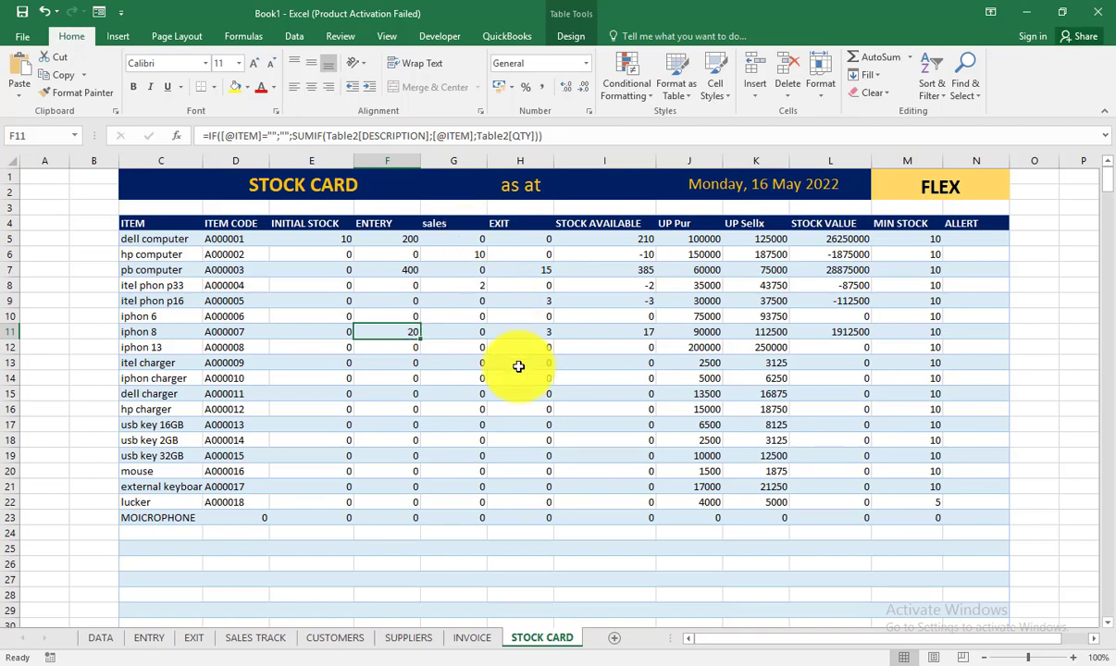
pyautogui.click(535, 332)
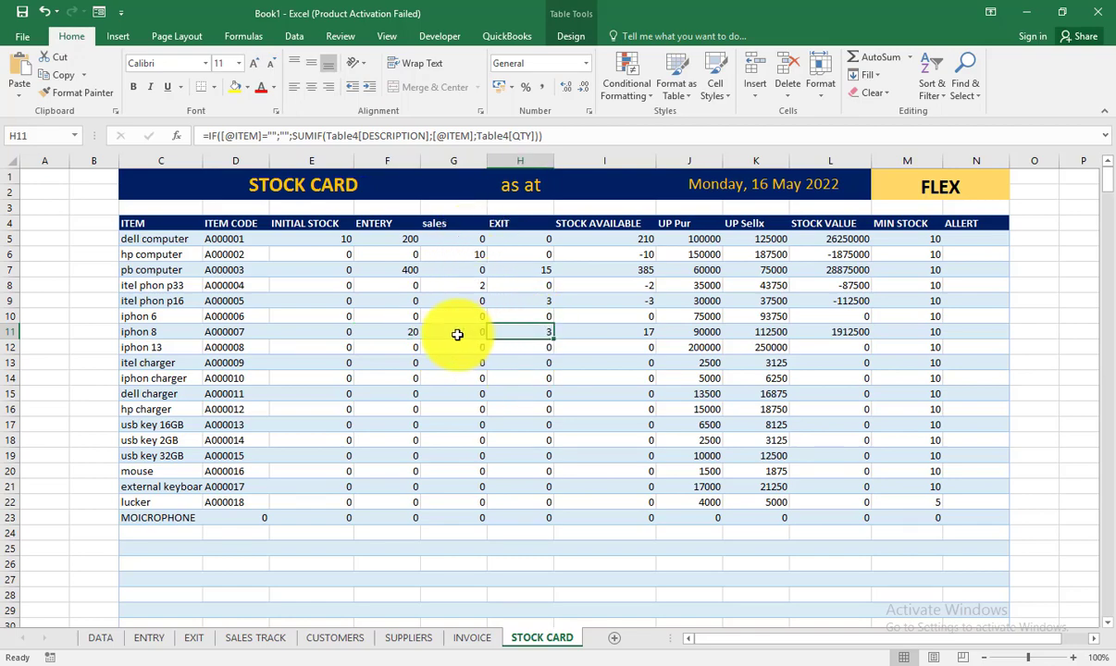
pyautogui.click(120, 335)
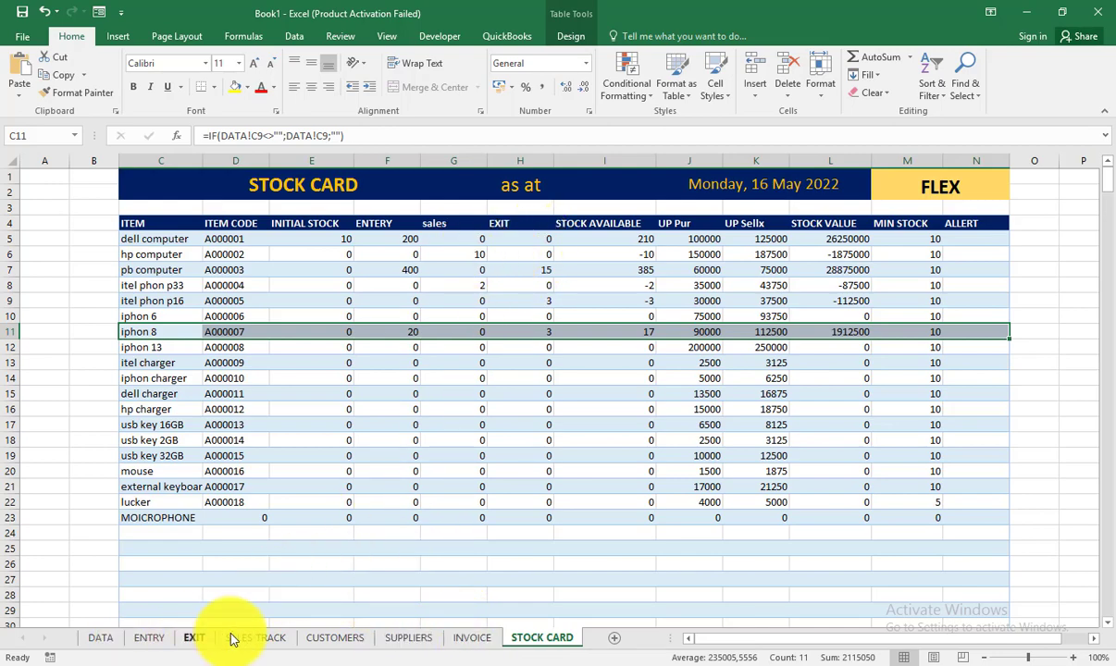
# Step: Extend the SALES TRACK table with a new blank row 9 below the last sale
pyautogui.click(266, 638)
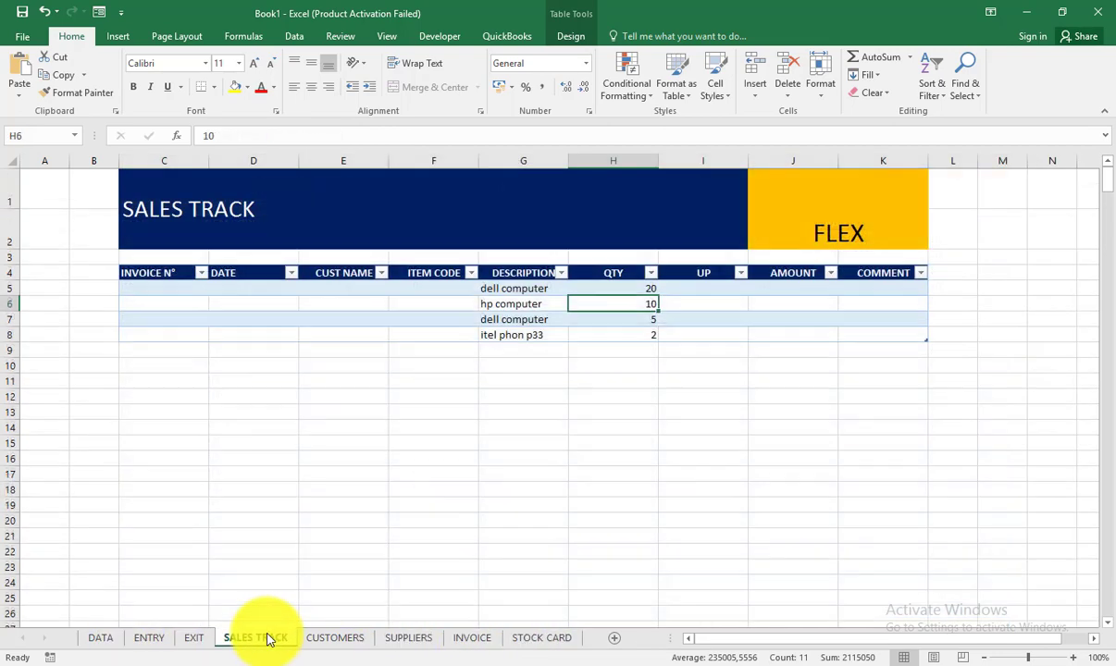
pyautogui.click(513, 335)
pyautogui.press('Tab')
pyautogui.press('Tab')
pyautogui.press('Tab')
pyautogui.press('Tab')
pyautogui.press('Tab')
pyautogui.press('Tab')
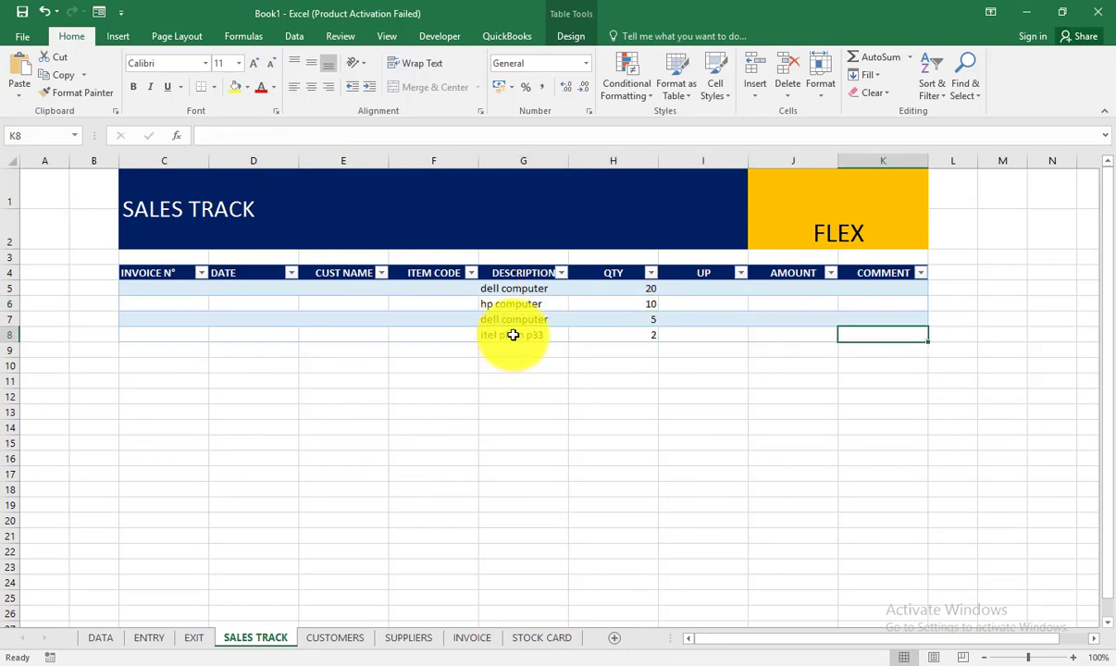
pyautogui.click(521, 349)
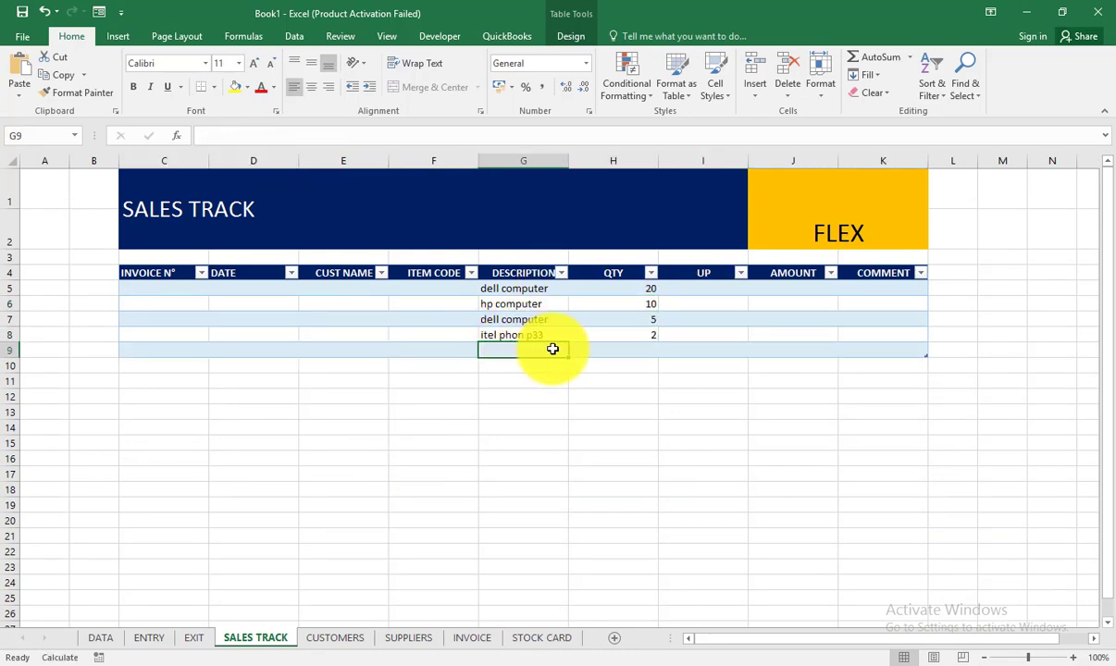
# Step: Copy itel phon p33 into the new SALES TRACK row with QTY 20, and check its sales figure on the STOCK CARD
pyautogui.click(541, 333)
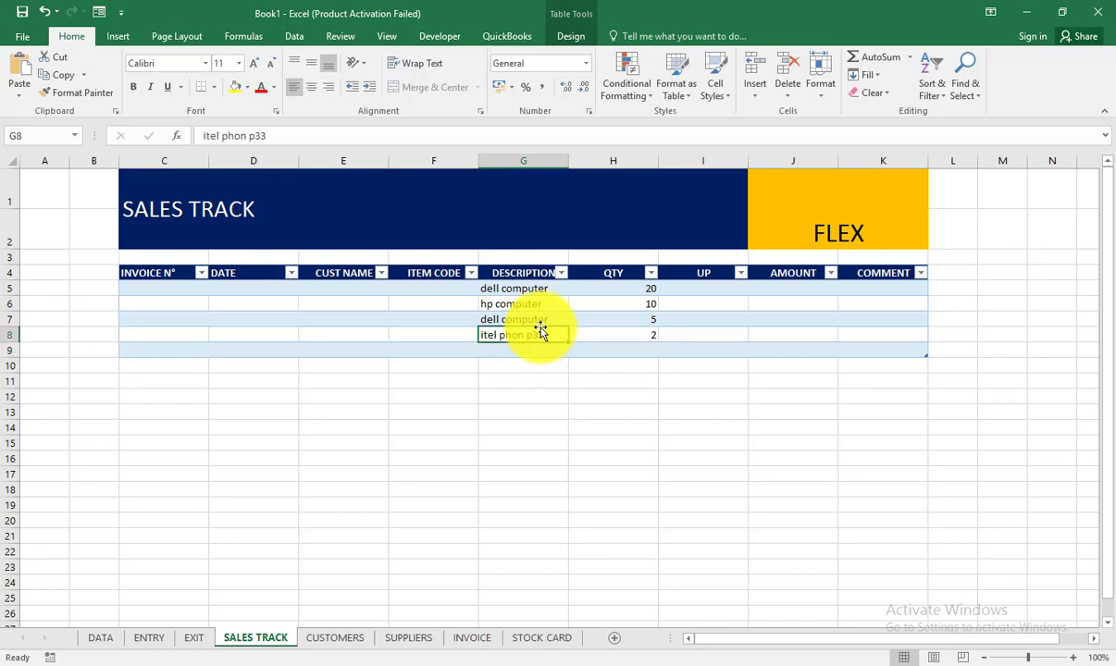
pyautogui.hotkey('ctrl', 'c')
pyautogui.hotkey('ctrl', 'a')
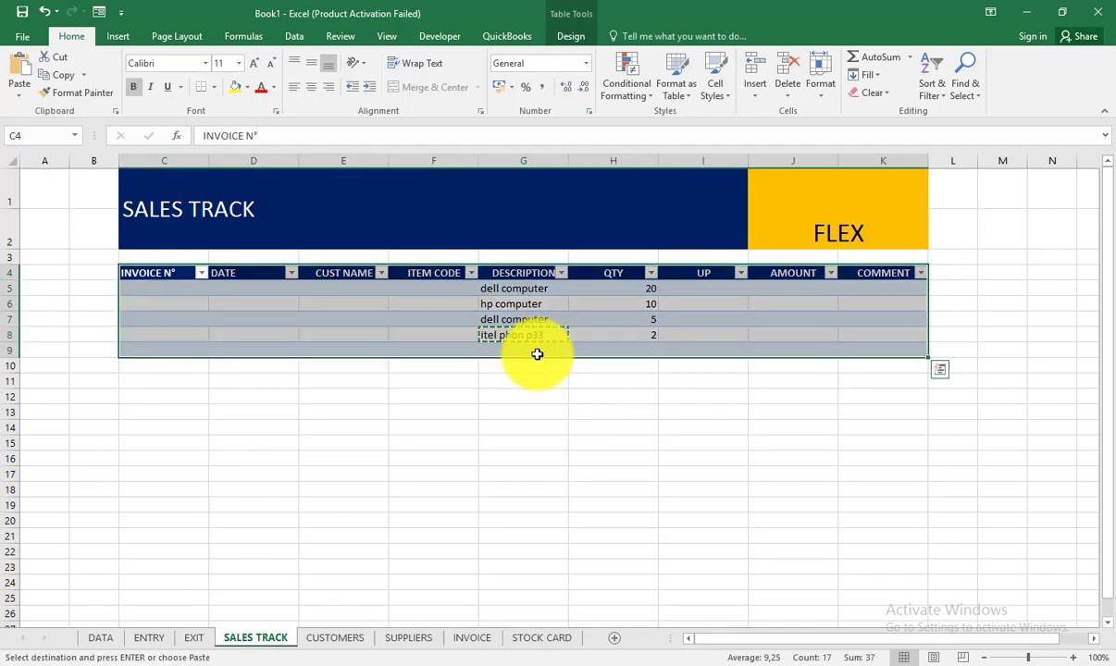
pyautogui.click(541, 349)
pyautogui.hotkey('ctrl', 'v')
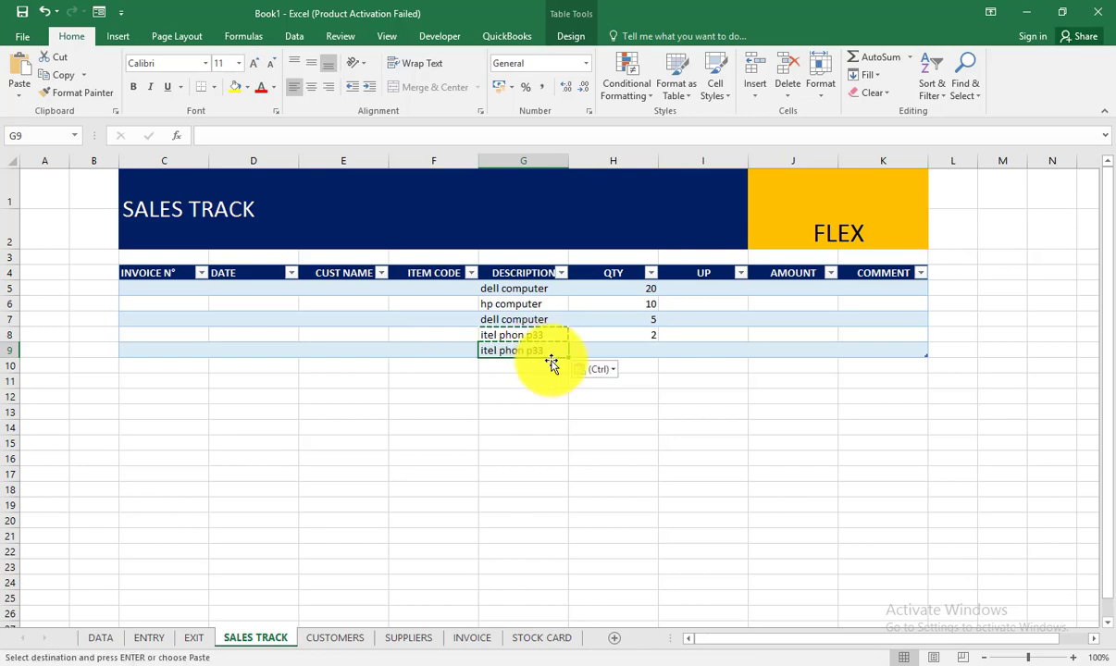
pyautogui.click(632, 348)
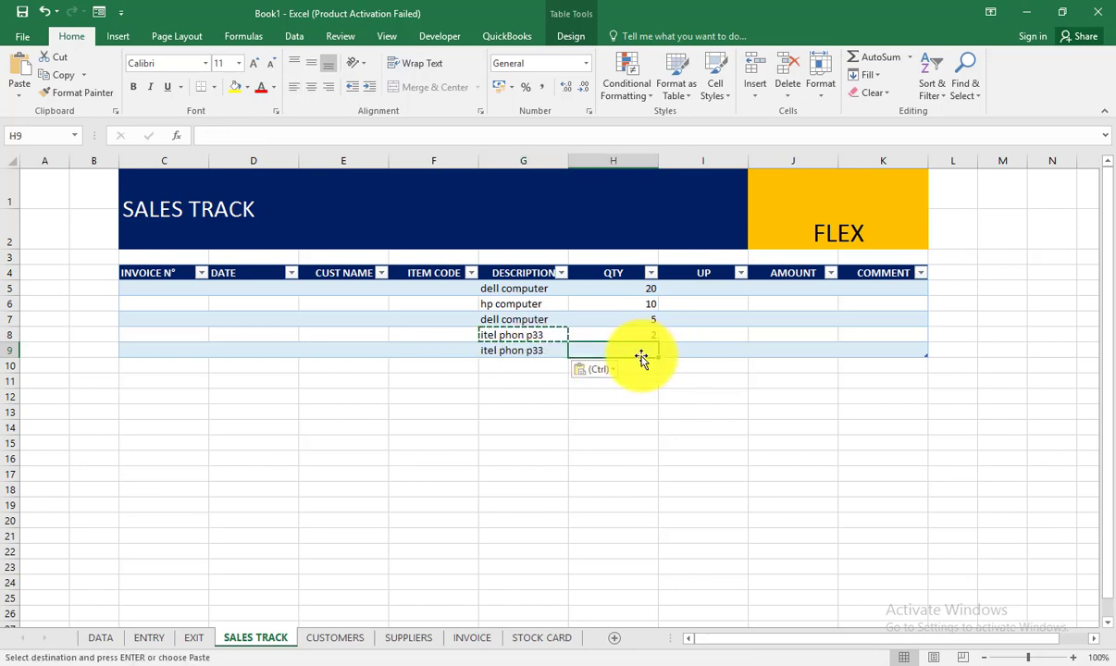
pyautogui.write('20')
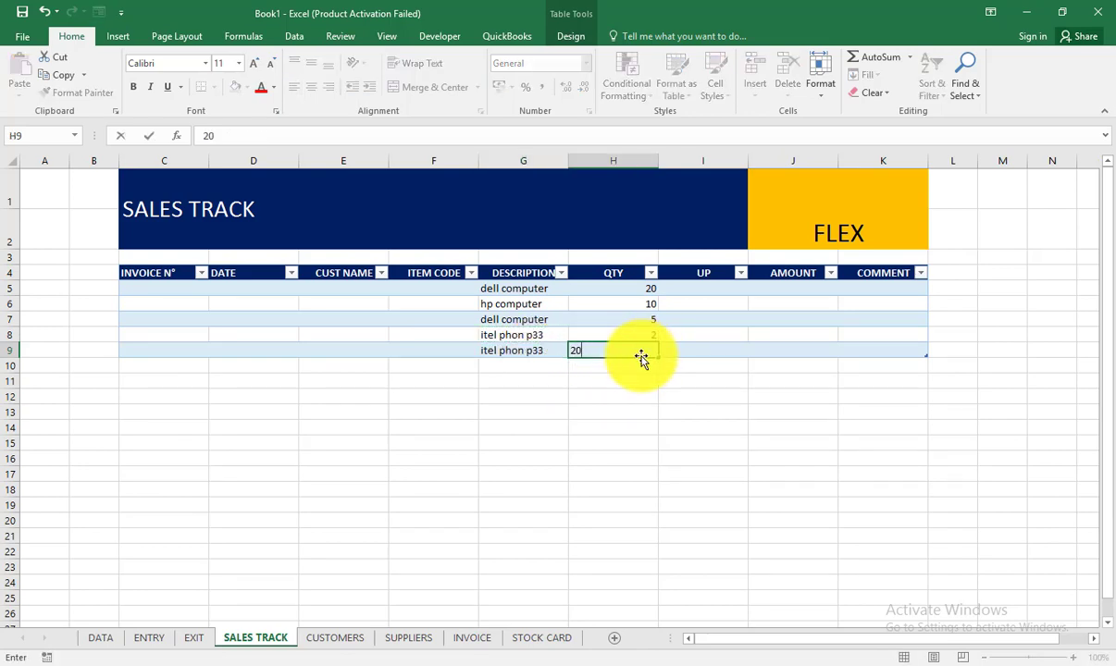
pyautogui.press('Return')
pyautogui.click(546, 639)
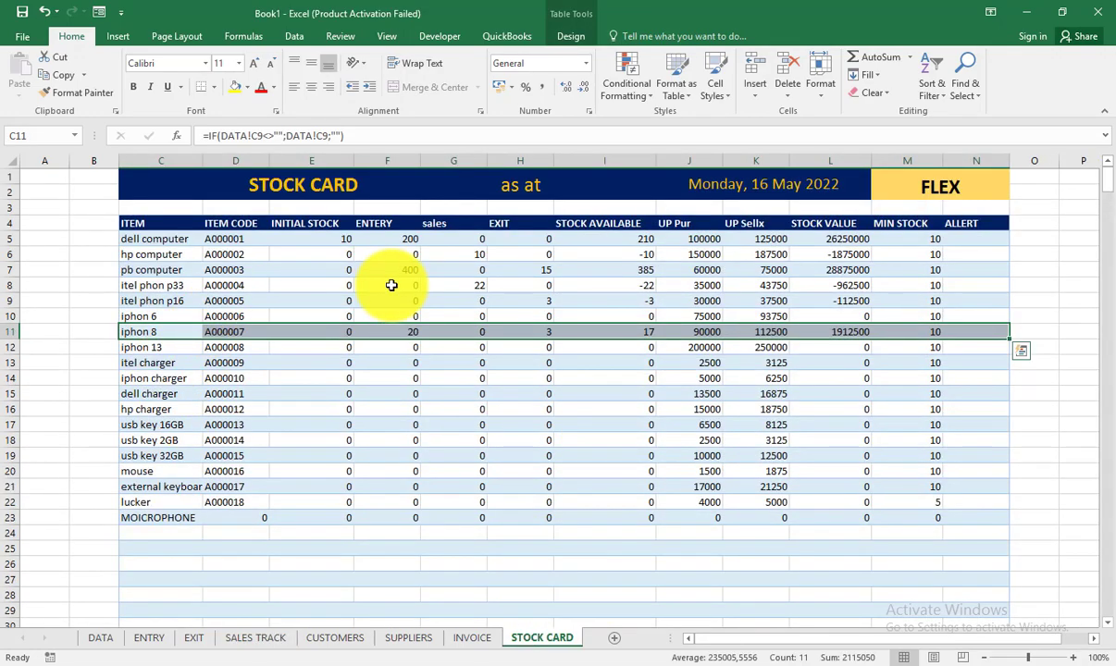
pyautogui.click(482, 289)
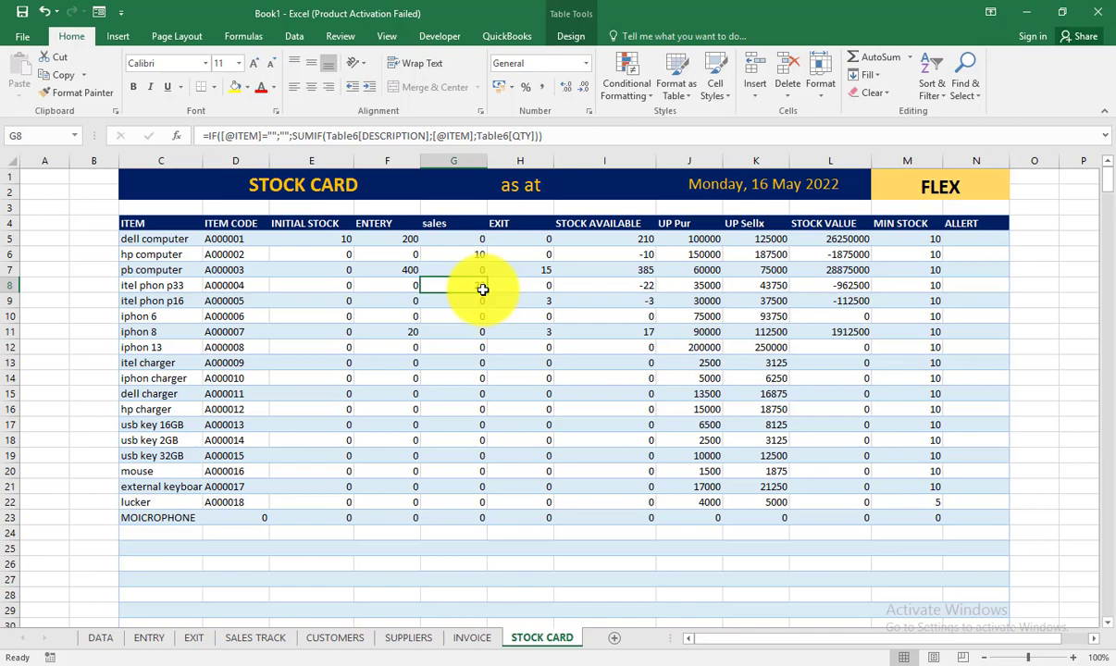
pyautogui.click(476, 396)
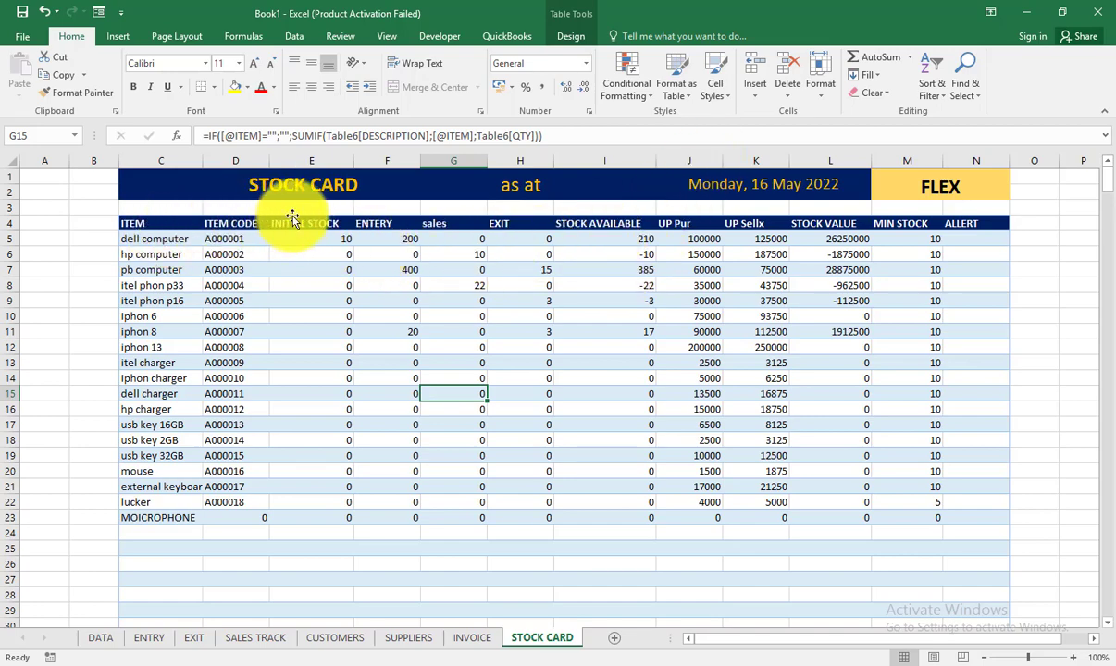
# Step: Center the contents of the STOCK CARD columns from INITIAL STOCK to ALLERT horizontally
pyautogui.moveTo(291, 216); pyautogui.dragTo(986, 250)
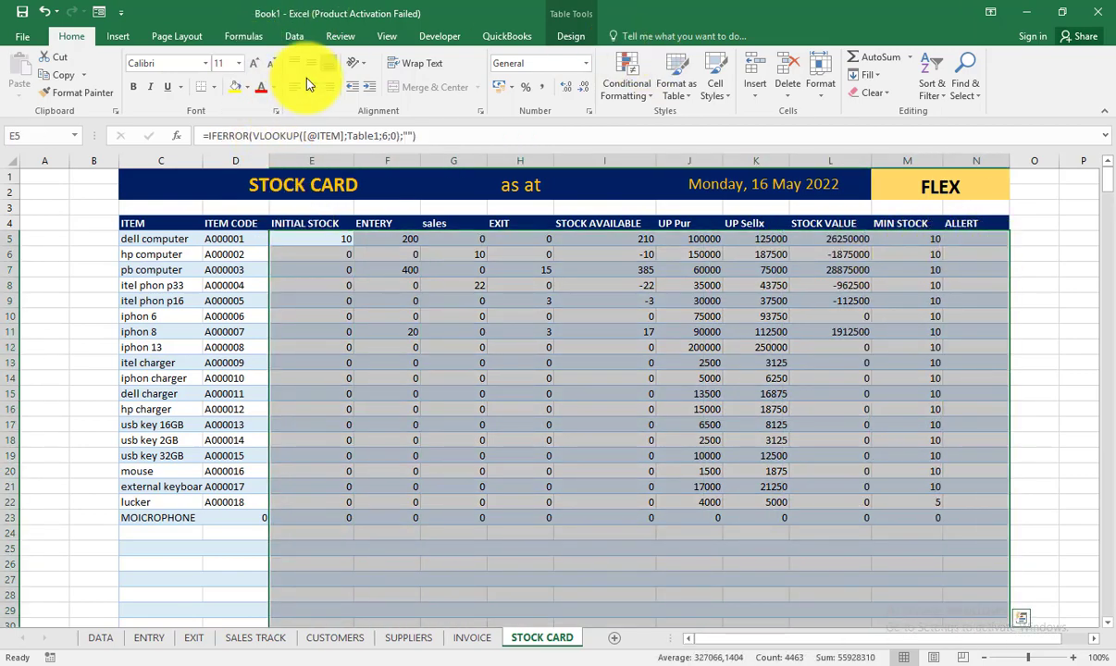
pyautogui.click(313, 87)
pyautogui.click(504, 345)
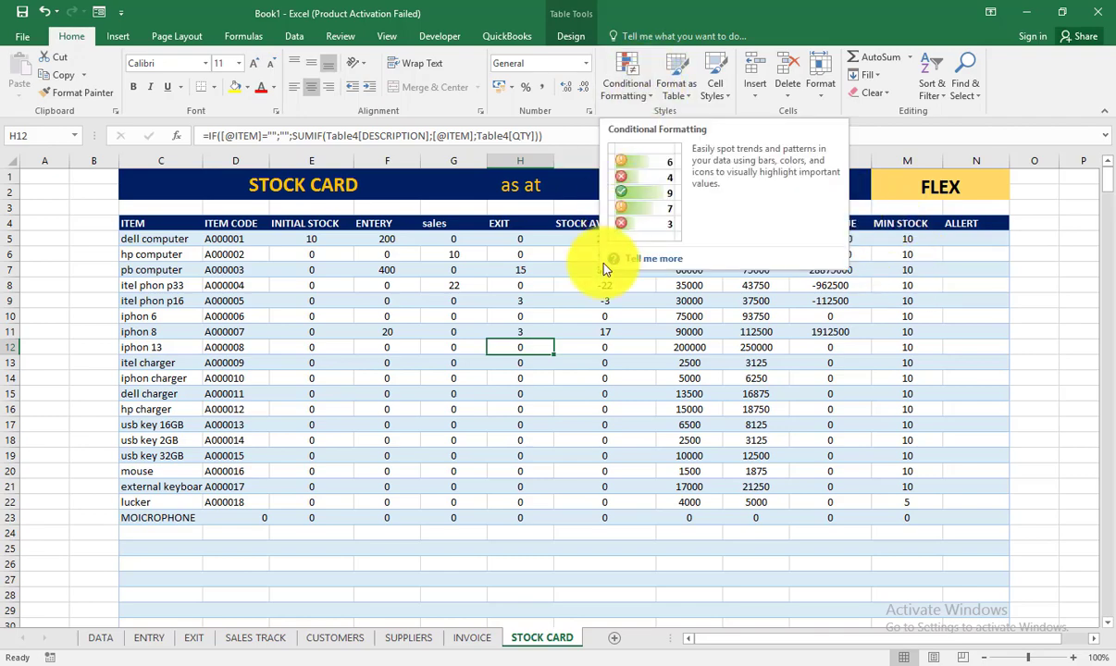
pyautogui.press('F8')
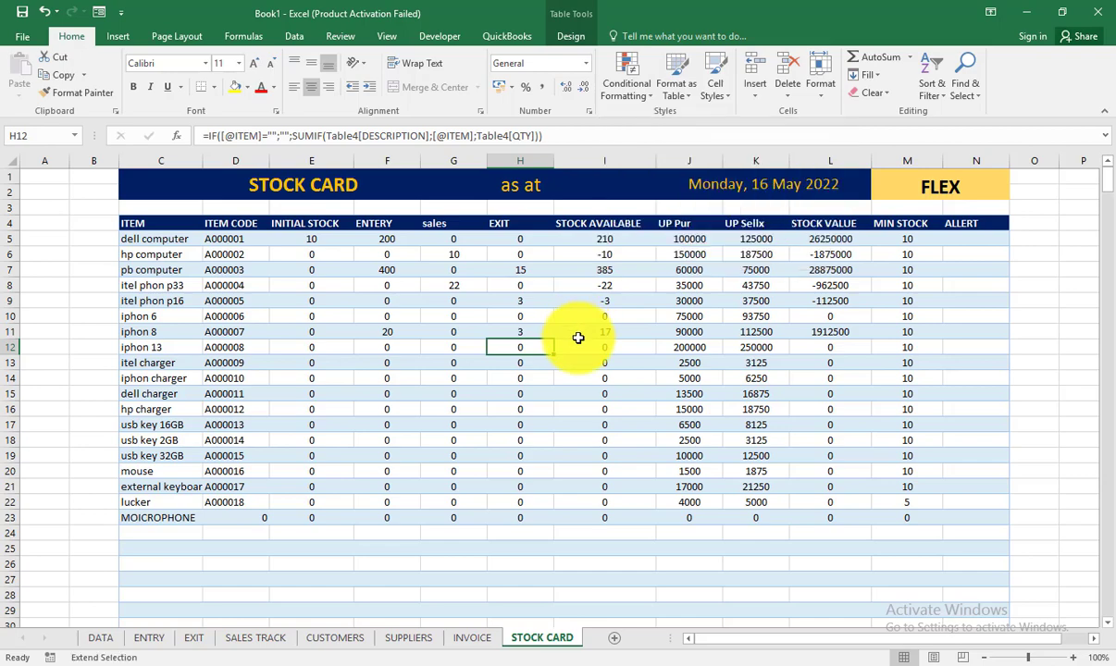
pyautogui.press('F8')
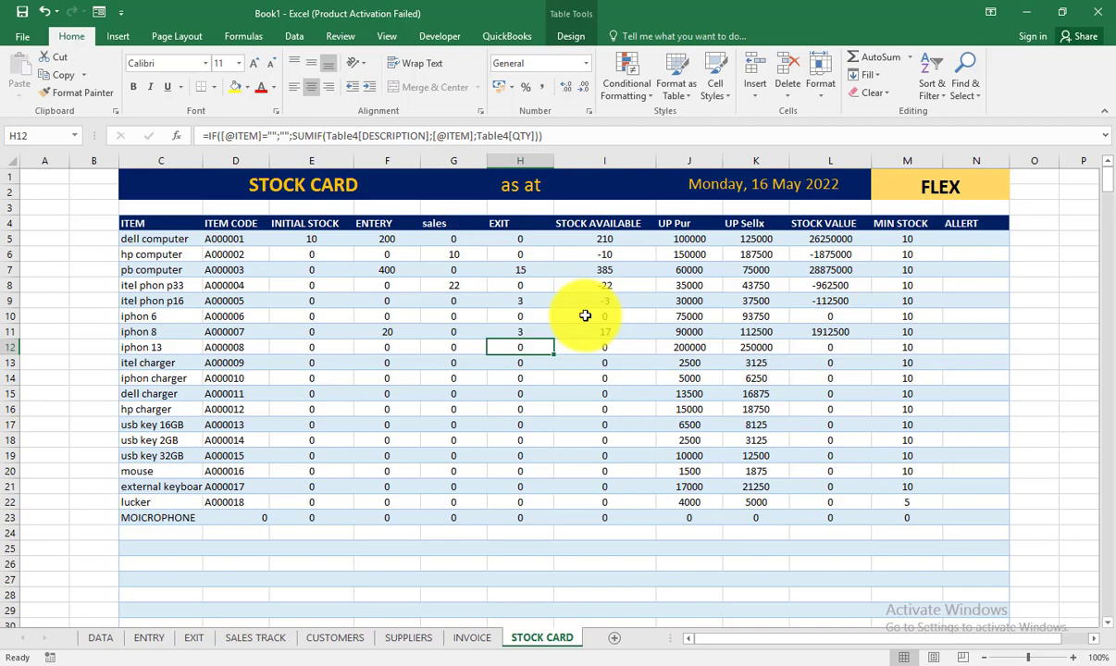
pyautogui.scroll(-7, 585, 315)
pyautogui.scroll(7, 585, 315)
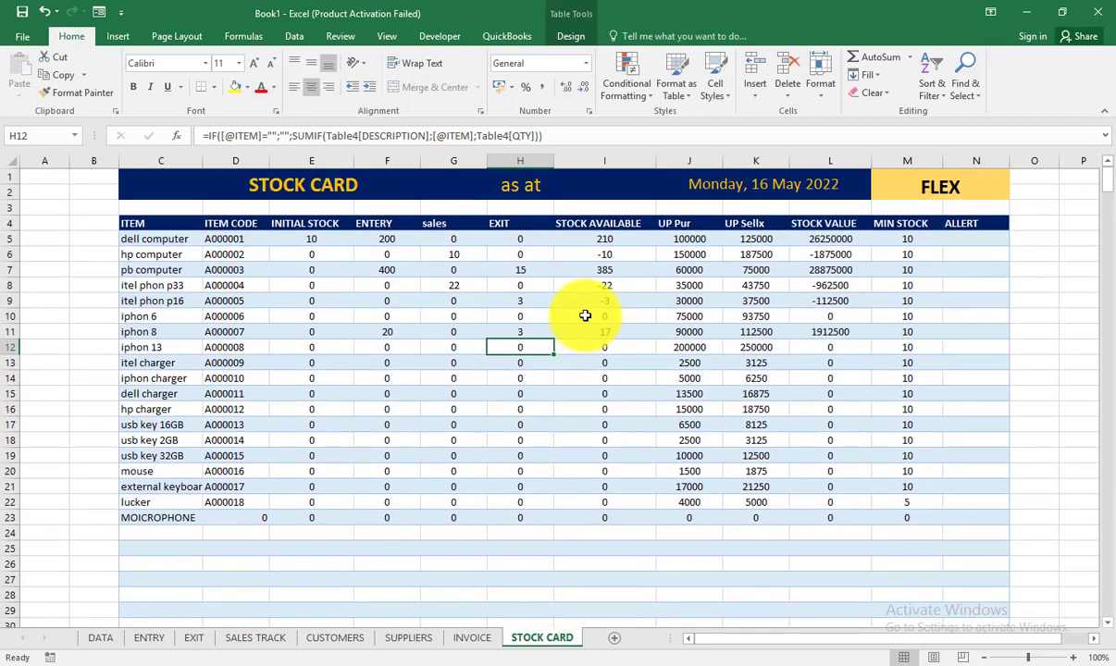